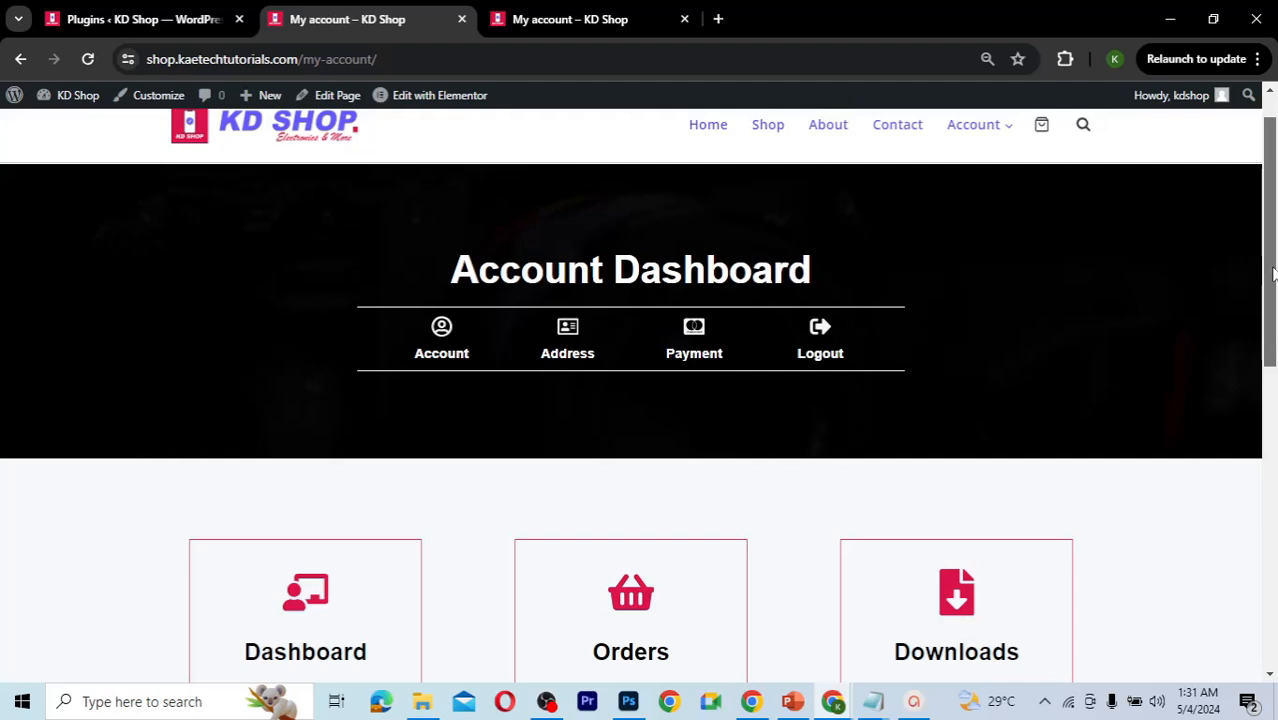
Step: Examine the redesigned account dashboard and the default WooCommerce My account page with its navigation list
{"action": "mouse_move", "coordinate": [1270, 276]}
{"action": "left_mouse_down"}
{"action": "mouse_move", "coordinate": [1270, 257]}
{"action": "mouse_move", "coordinate": [1270, 342]}
{"action": "mouse_move", "coordinate": [1270, 285]}
{"action": "left_mouse_up"}
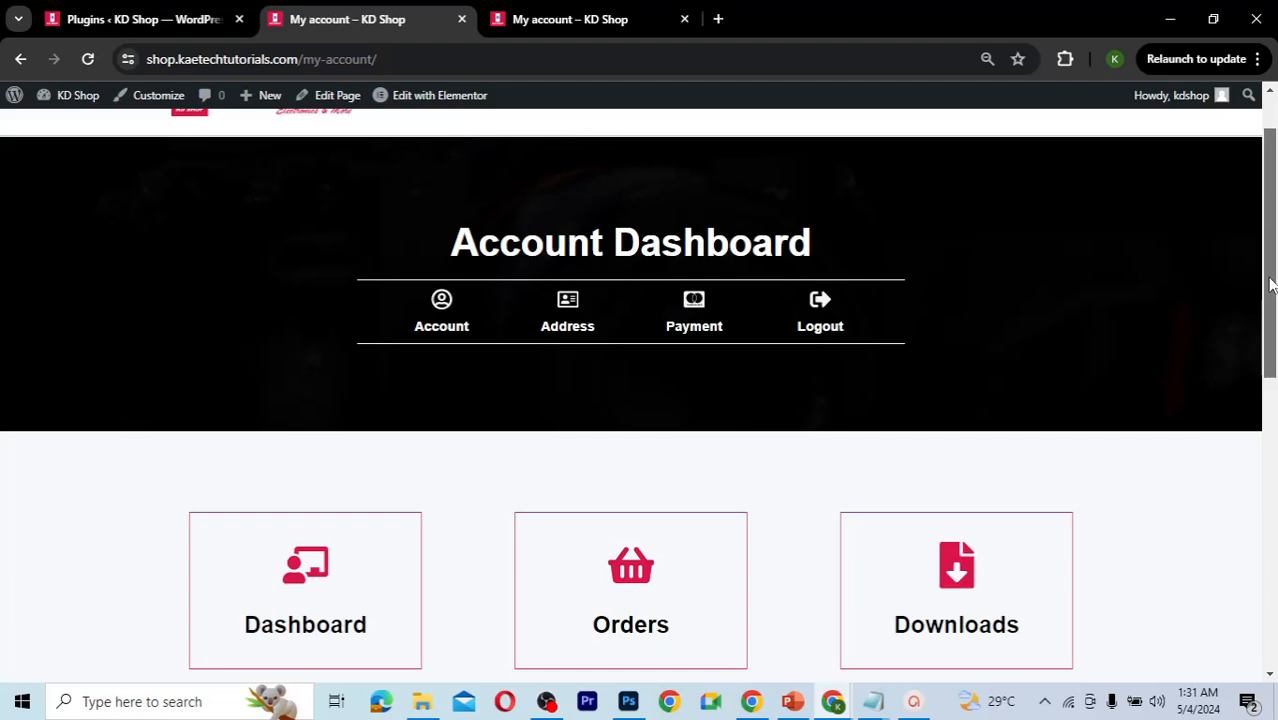
{"action": "left_click_drag", "start_coordinate": [1270, 285], "coordinate": [1270, 306]}
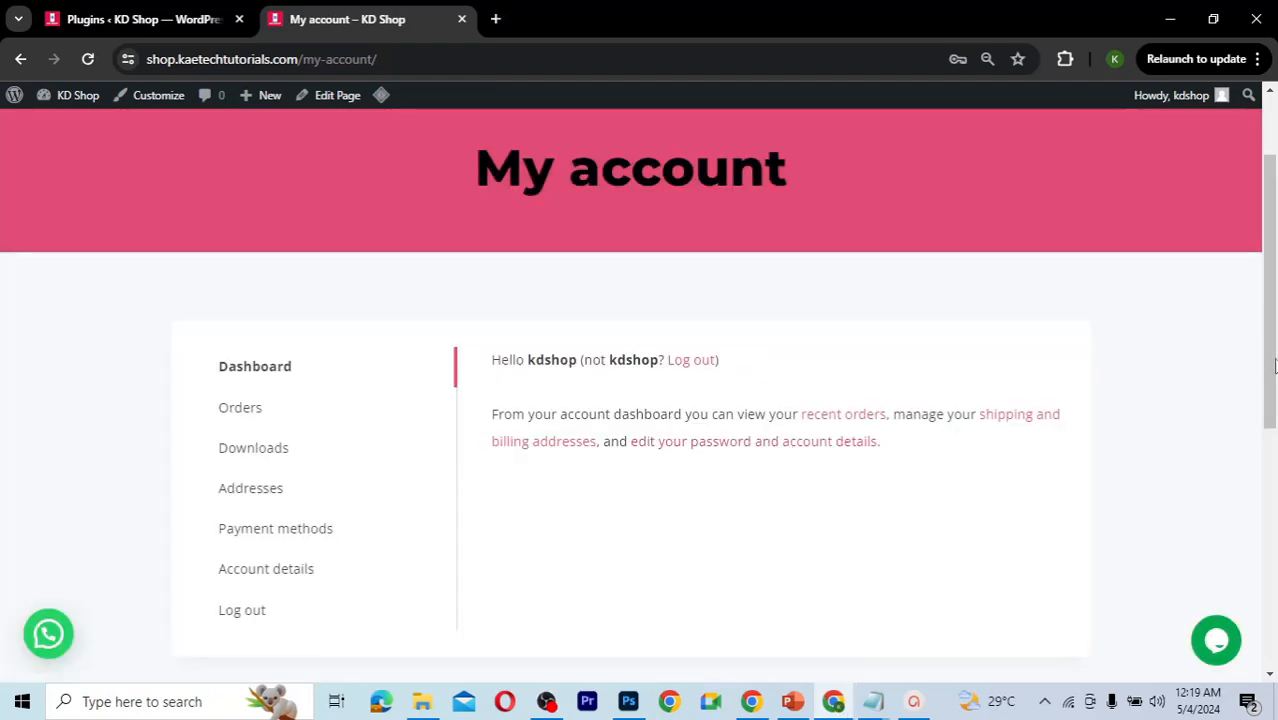
{"action": "left_click_drag", "start_coordinate": [1275, 366], "coordinate": [1275, 298]}
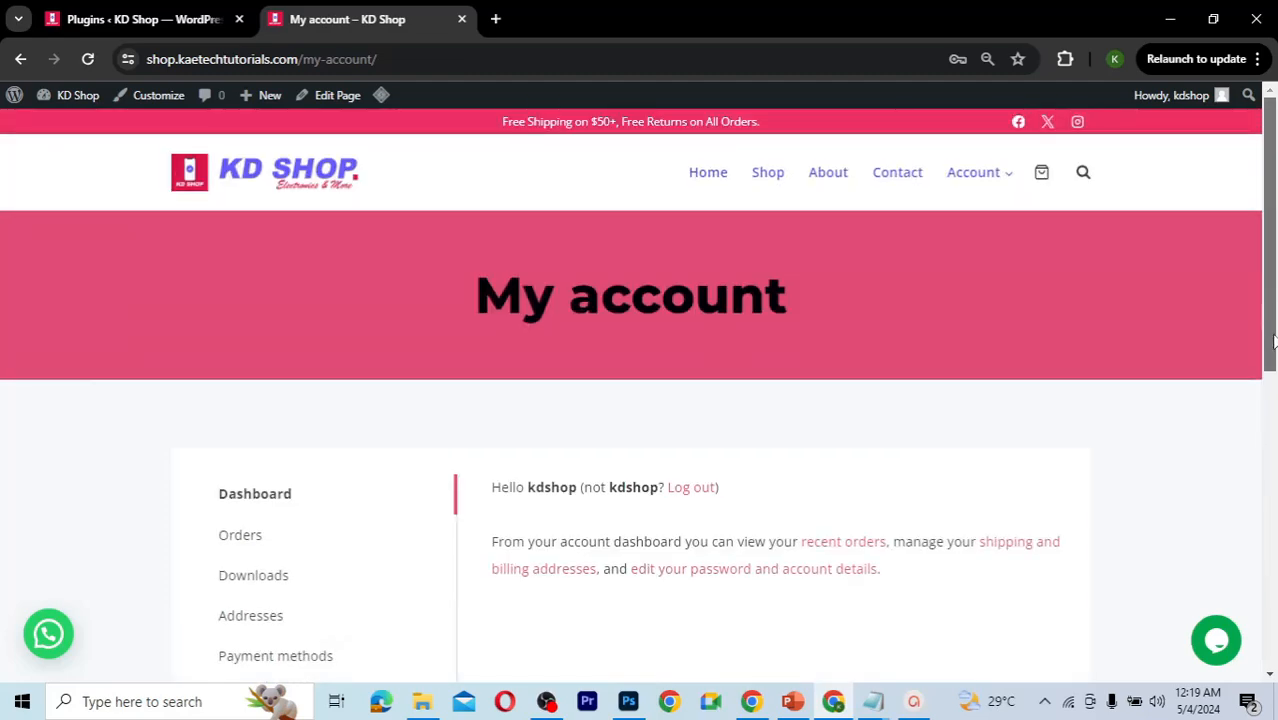
{"action": "left_click_drag", "start_coordinate": [1274, 342], "coordinate": [1272, 420]}
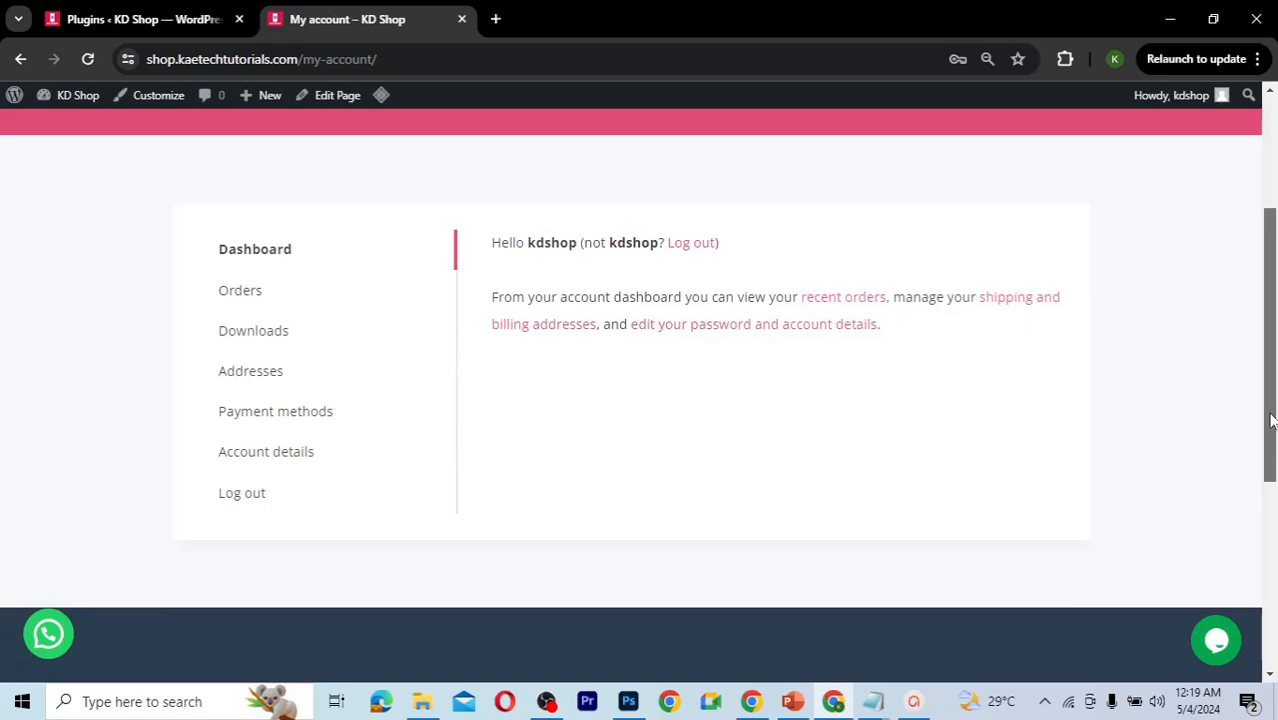
{"action": "scroll", "coordinate": [1271, 420], "scroll_direction": "up", "scroll_amount": 1}
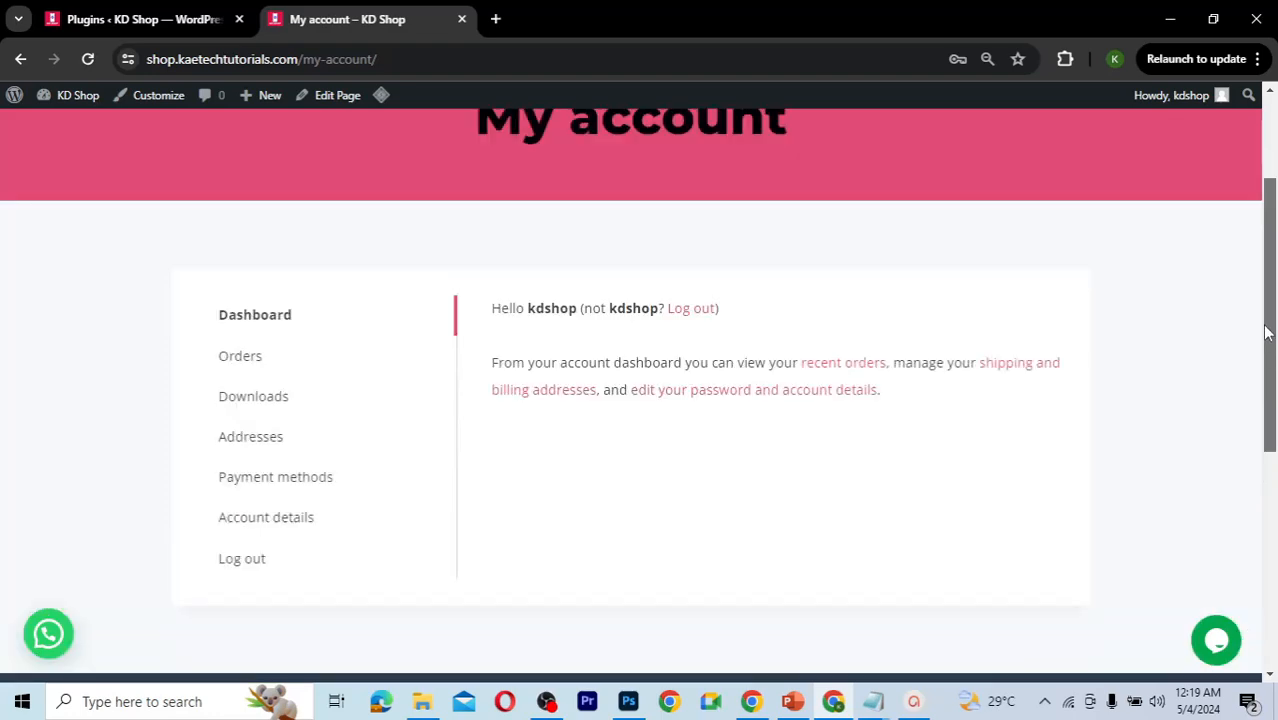
{"action": "scroll", "coordinate": [1266, 332], "scroll_direction": "up", "scroll_amount": 2}
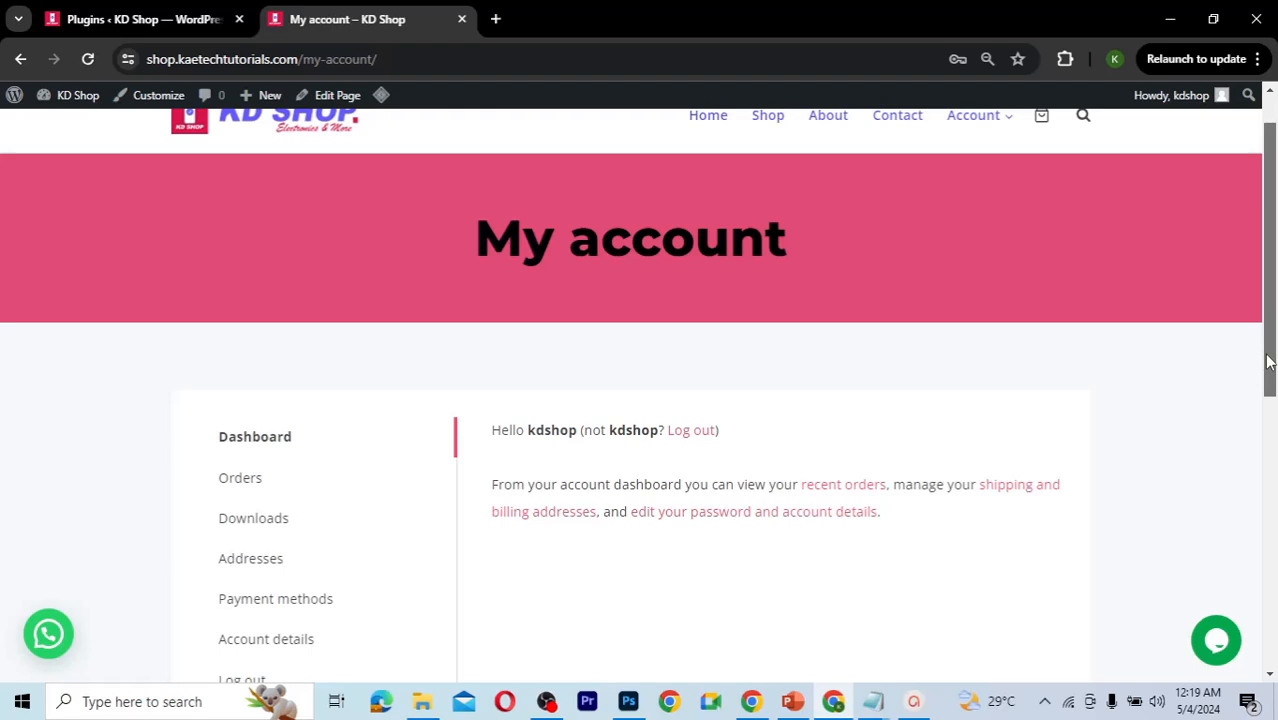
{"action": "scroll", "coordinate": [1262, 393], "scroll_direction": "down", "scroll_amount": 2}
{"action": "left_click_drag", "start_coordinate": [1262, 387], "coordinate": [1262, 385]}
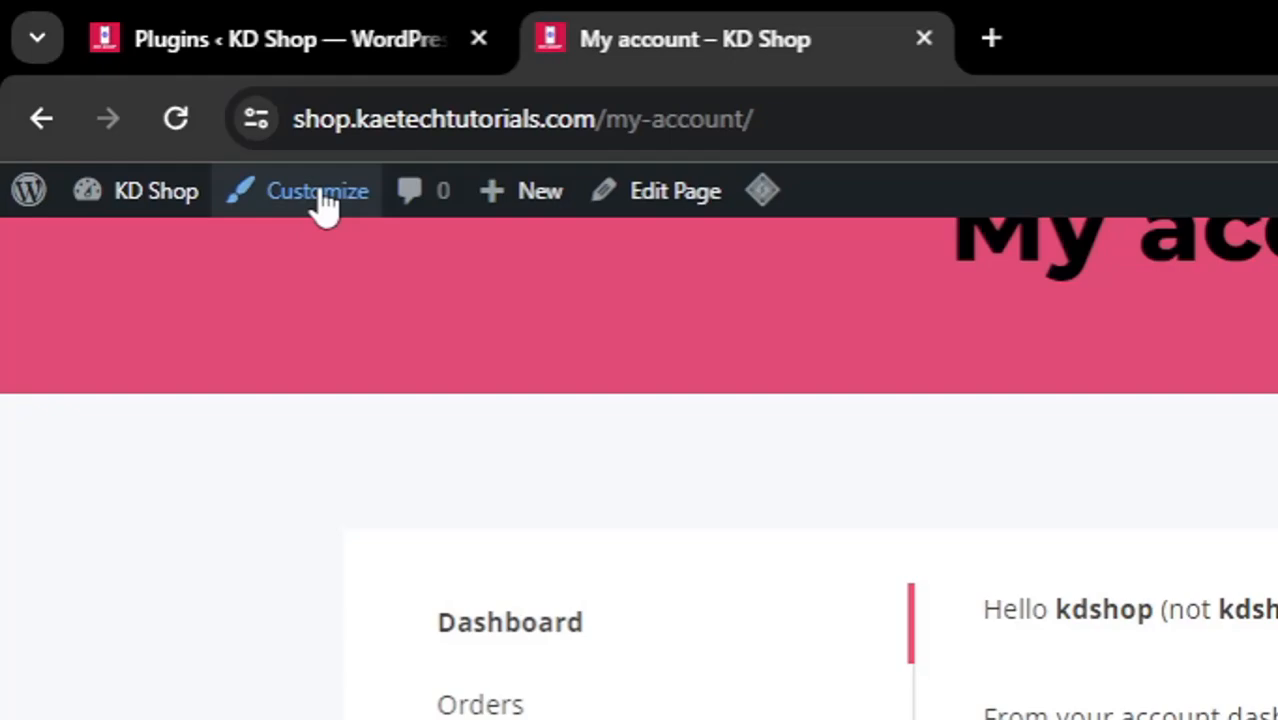
Step: Open the Additional CSS section of the theme customizer for the My account page
{"action": "left_click", "coordinate": [325, 200]}
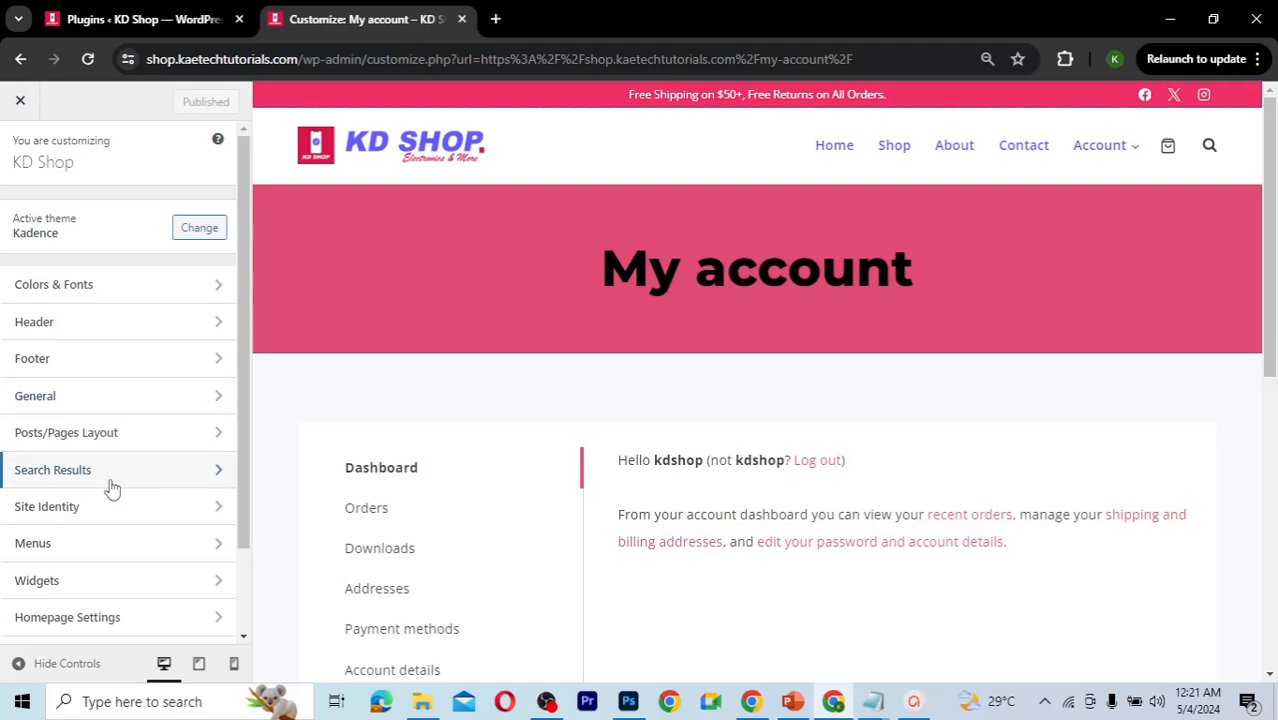
{"action": "scroll", "coordinate": [111, 487], "scroll_direction": "down", "scroll_amount": 1}
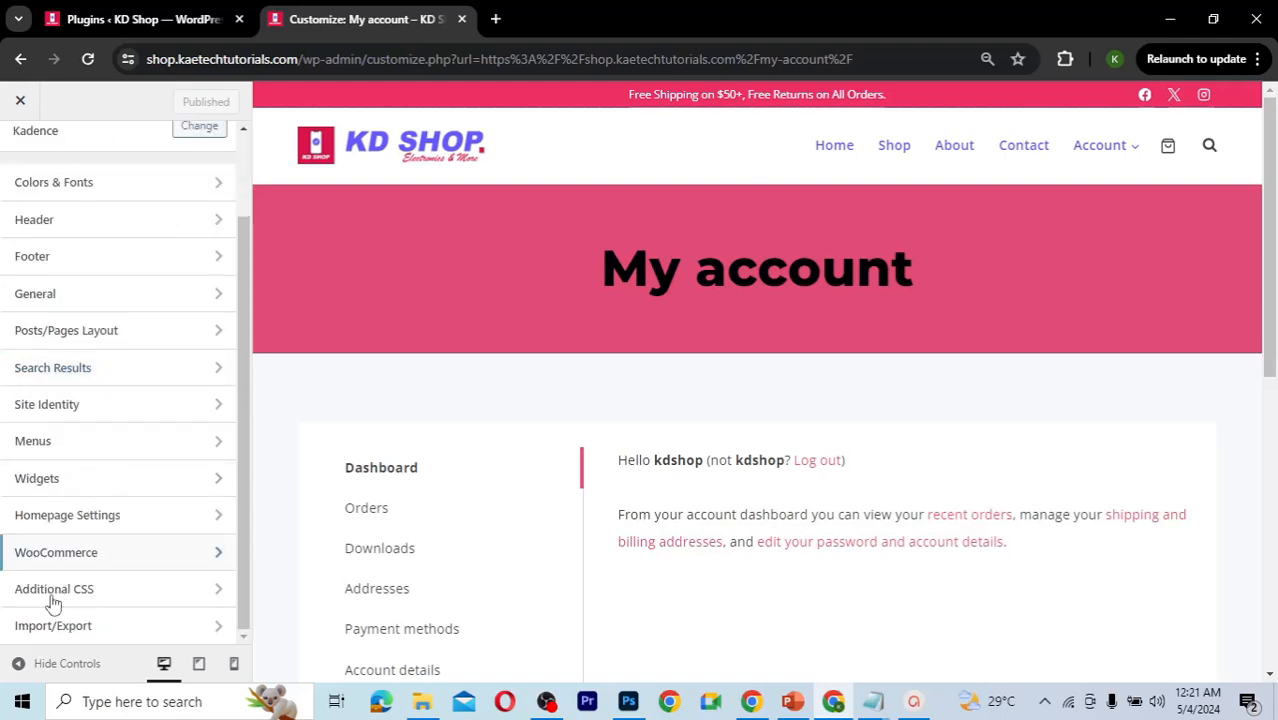
{"action": "left_click", "coordinate": [127, 598]}
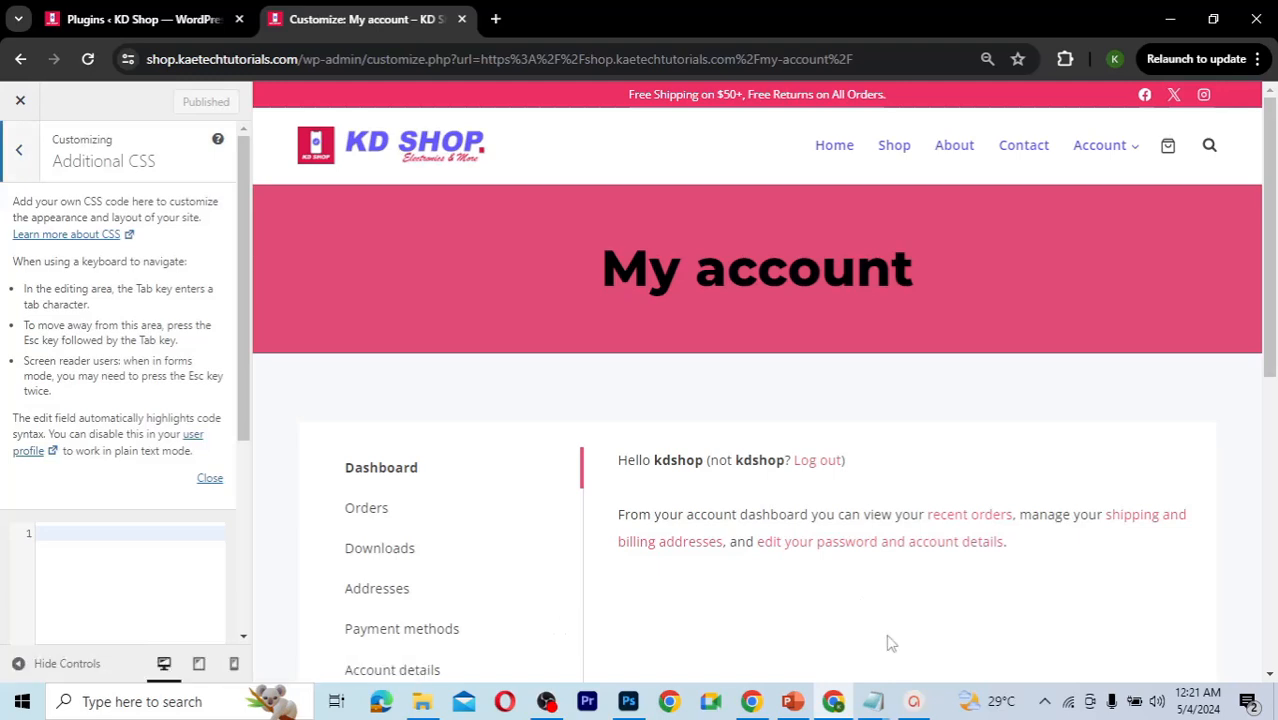
{"action": "left_click_drag", "start_coordinate": [244, 422], "coordinate": [243, 510]}
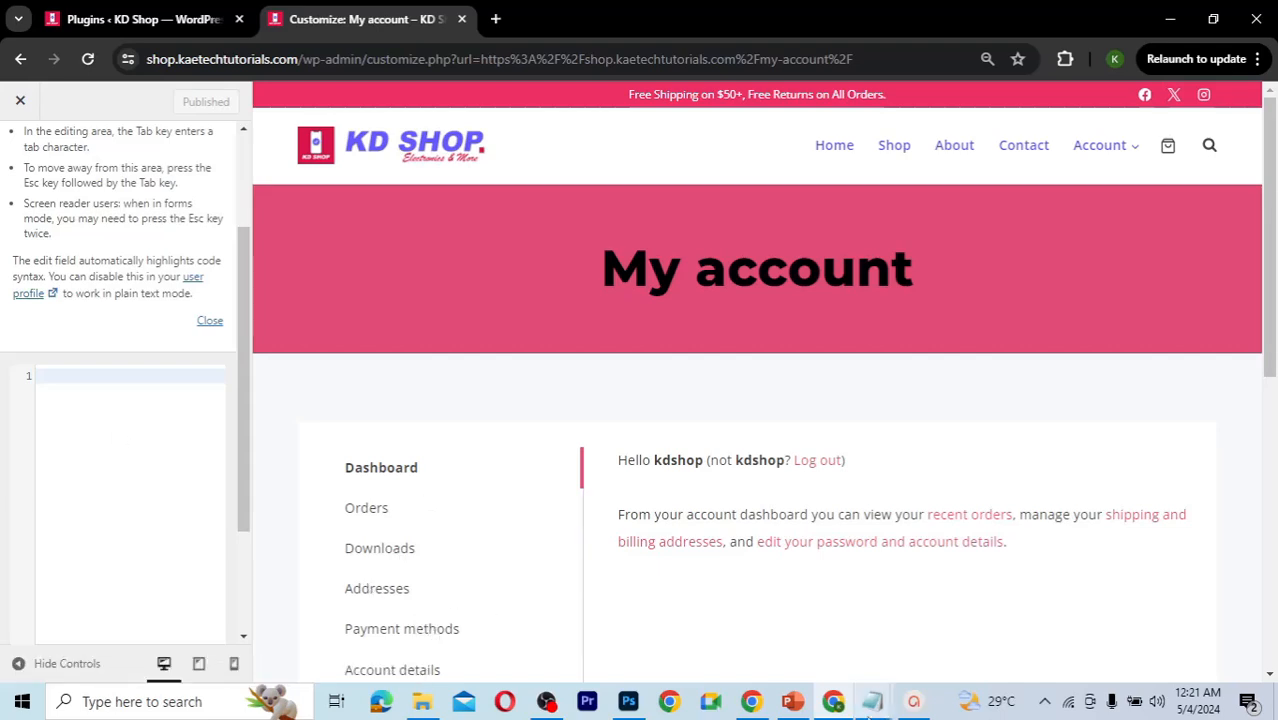
Step: Copy the .woocommerce-MyAccount-navigation rule with display:none from the Notepad file and paste it into the site's additional CSS
{"action": "mouse_move", "coordinate": [870, 705]}
{"action": "left_click", "coordinate": [935, 600]}
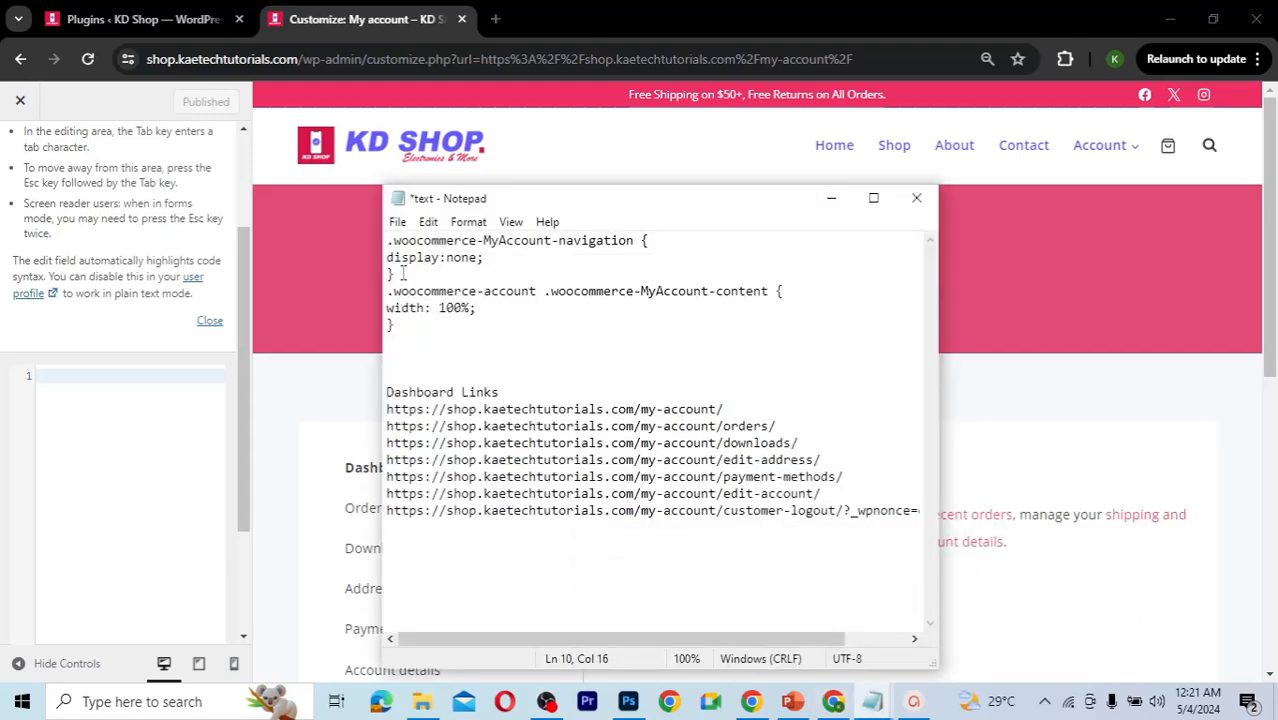
{"action": "left_click_drag", "start_coordinate": [402, 272], "coordinate": [388, 241]}
{"action": "key", "text": "ctrl+c"}
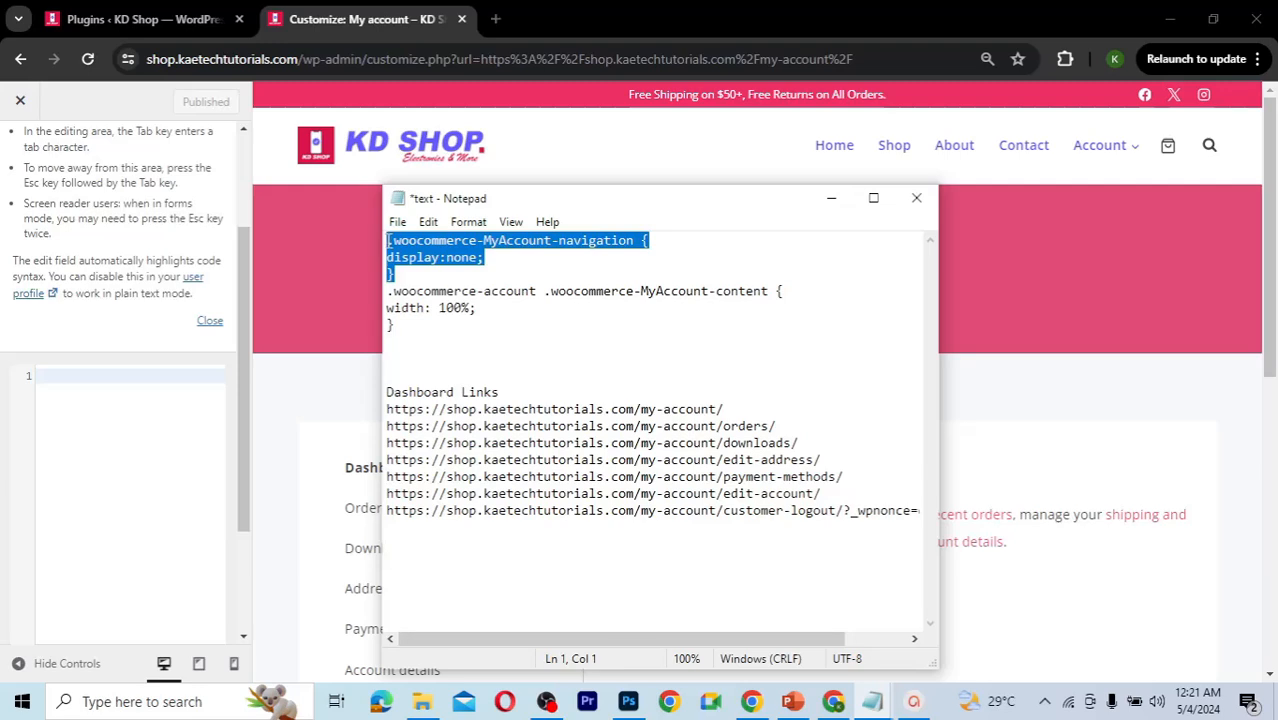
{"action": "left_click", "coordinate": [124, 383]}
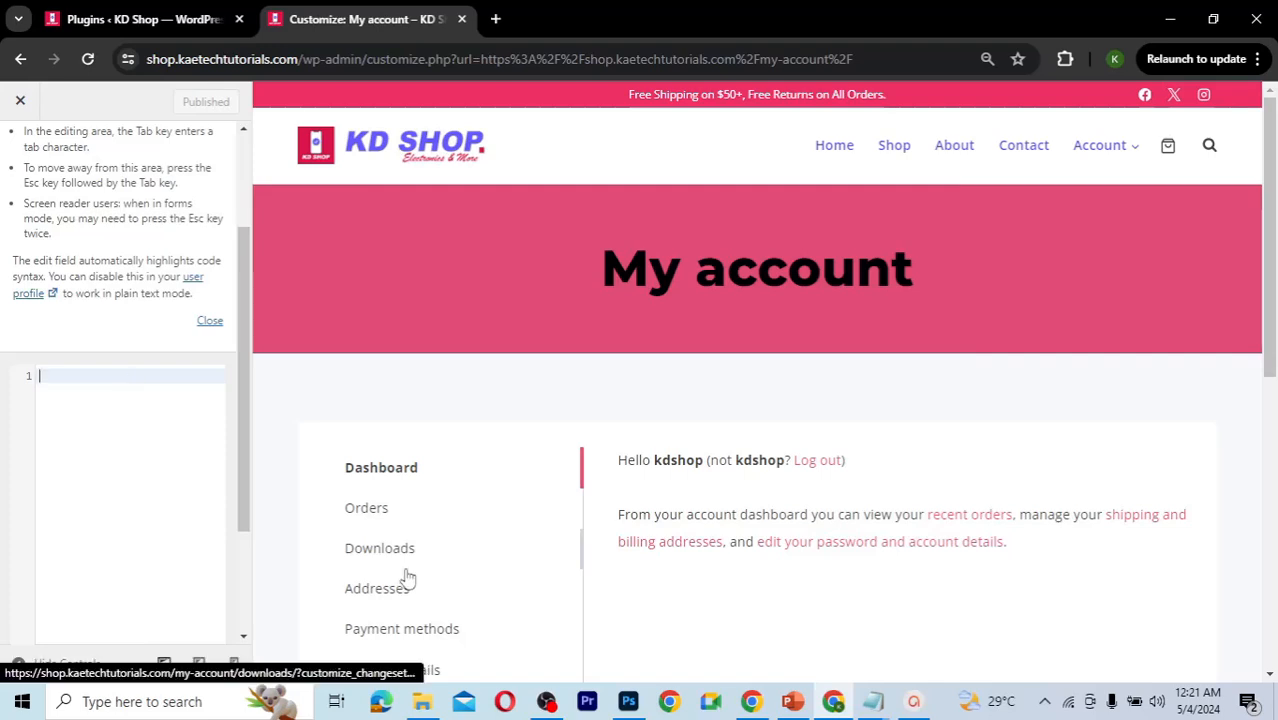
{"action": "key", "text": "ctrl+v"}
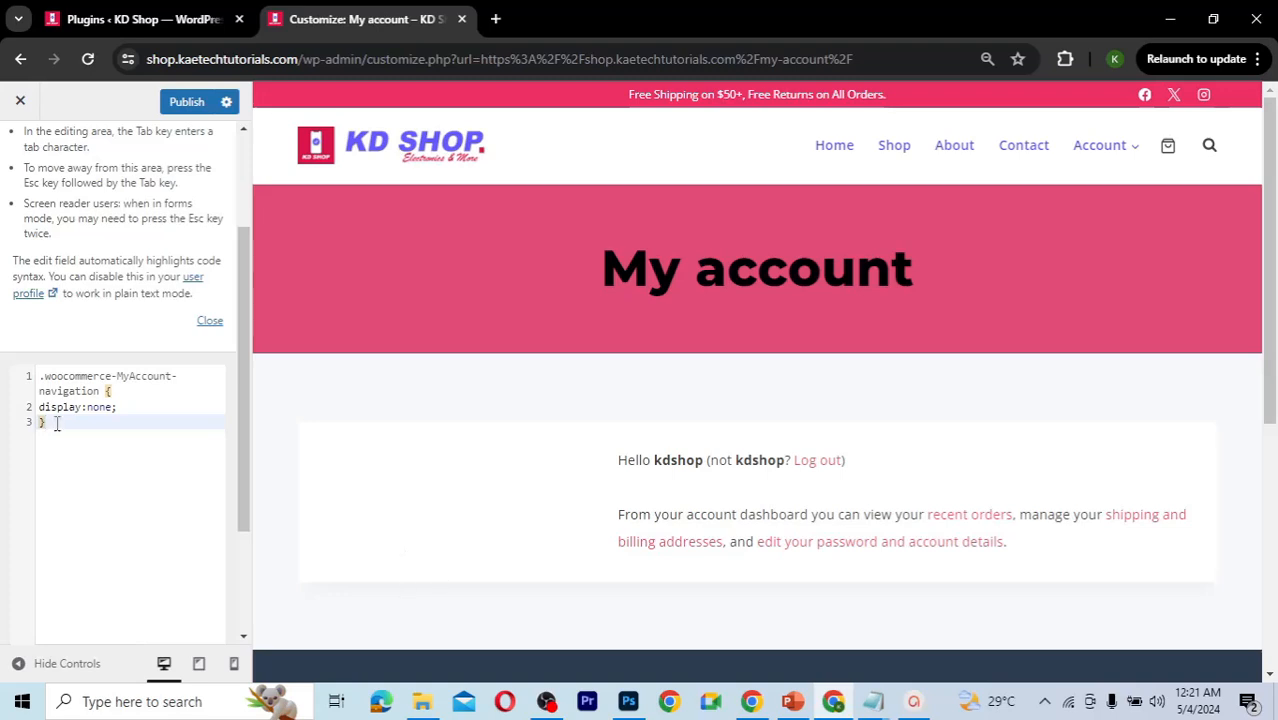
Step: Remove the navigation-hiding CSS rule to view the account menu in the preview, and paste the rule back
{"action": "left_click_drag", "start_coordinate": [48, 424], "coordinate": [31, 381]}
{"action": "key", "text": "ctrl+c"}
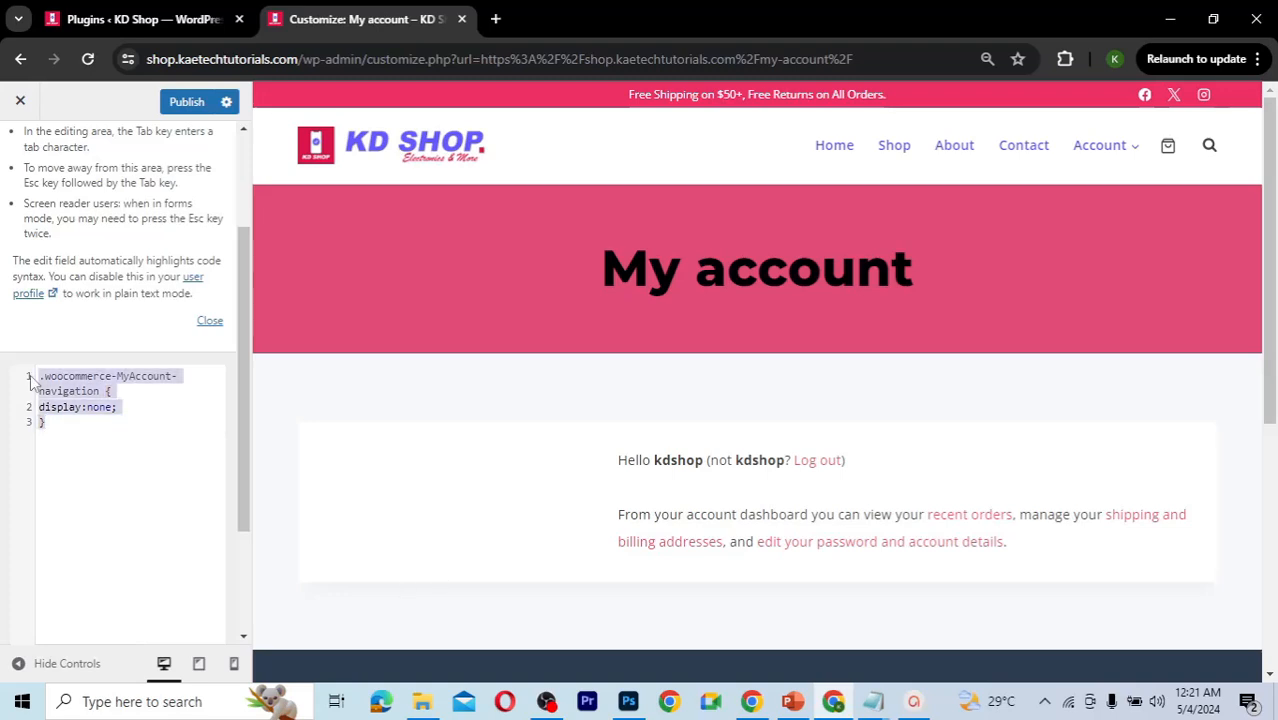
{"action": "key", "text": "BackSpace"}
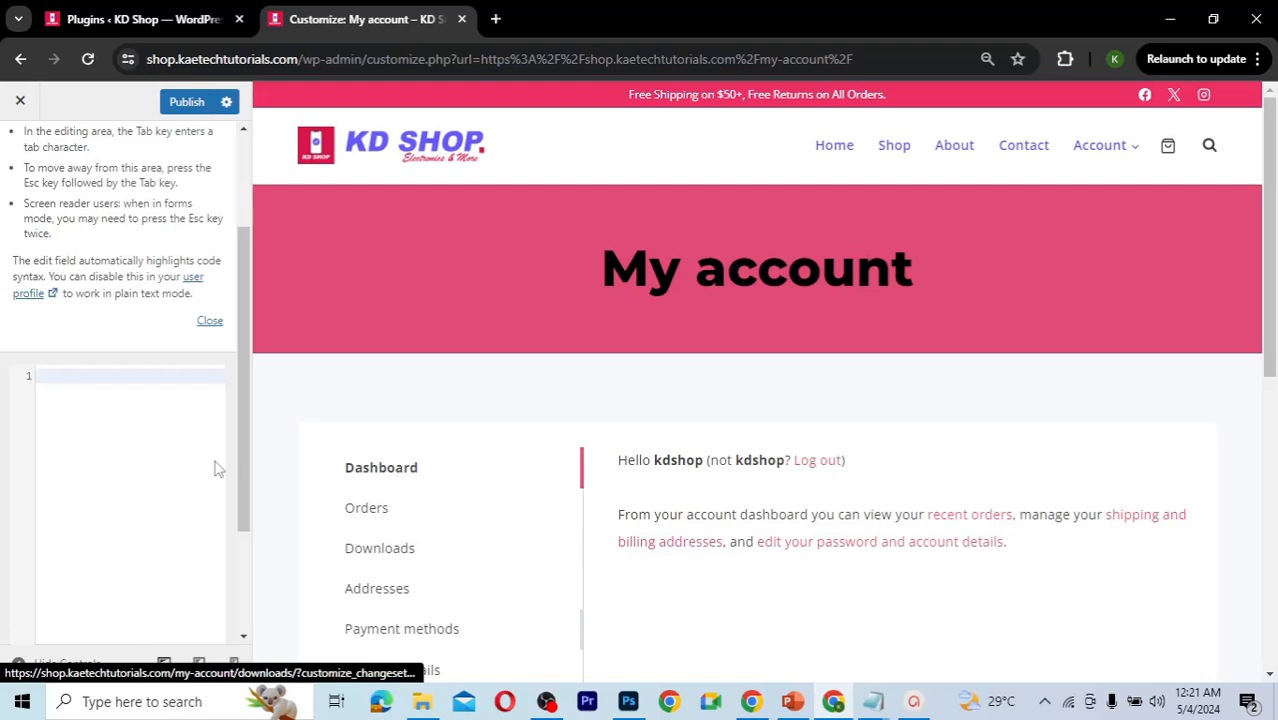
{"action": "scroll", "coordinate": [485, 382], "scroll_direction": "down", "scroll_amount": 2}
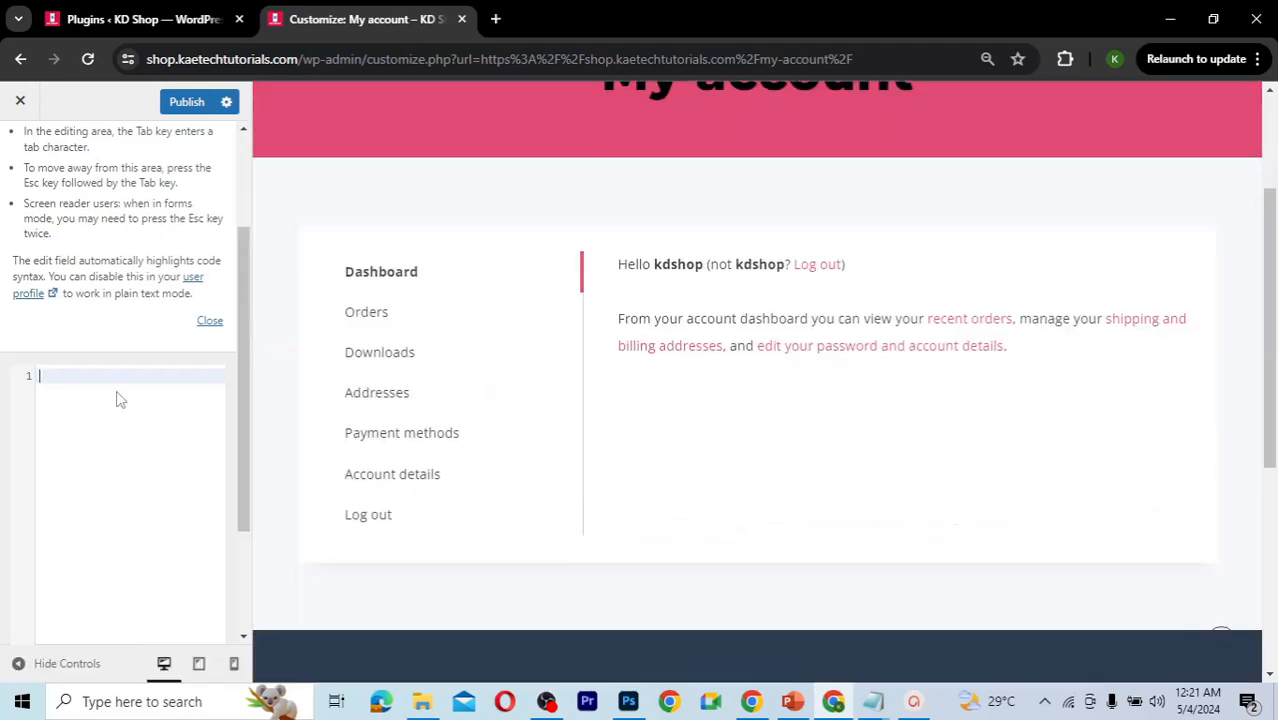
{"action": "key", "text": "ctrl+v"}
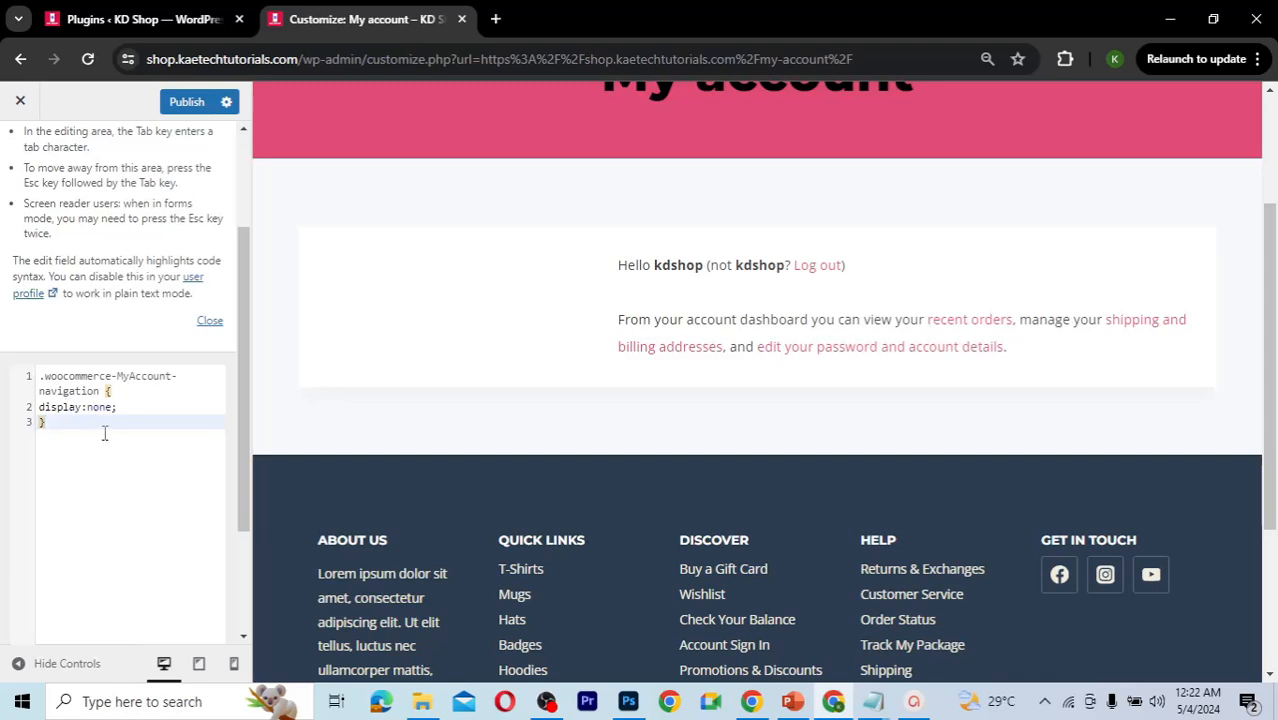
Step: Add the Notepad rule setting .woocommerce-account .woocommerce-MyAccount-content to width: 100% below the first rule, separated by a blank line
{"action": "key", "text": "Return"}
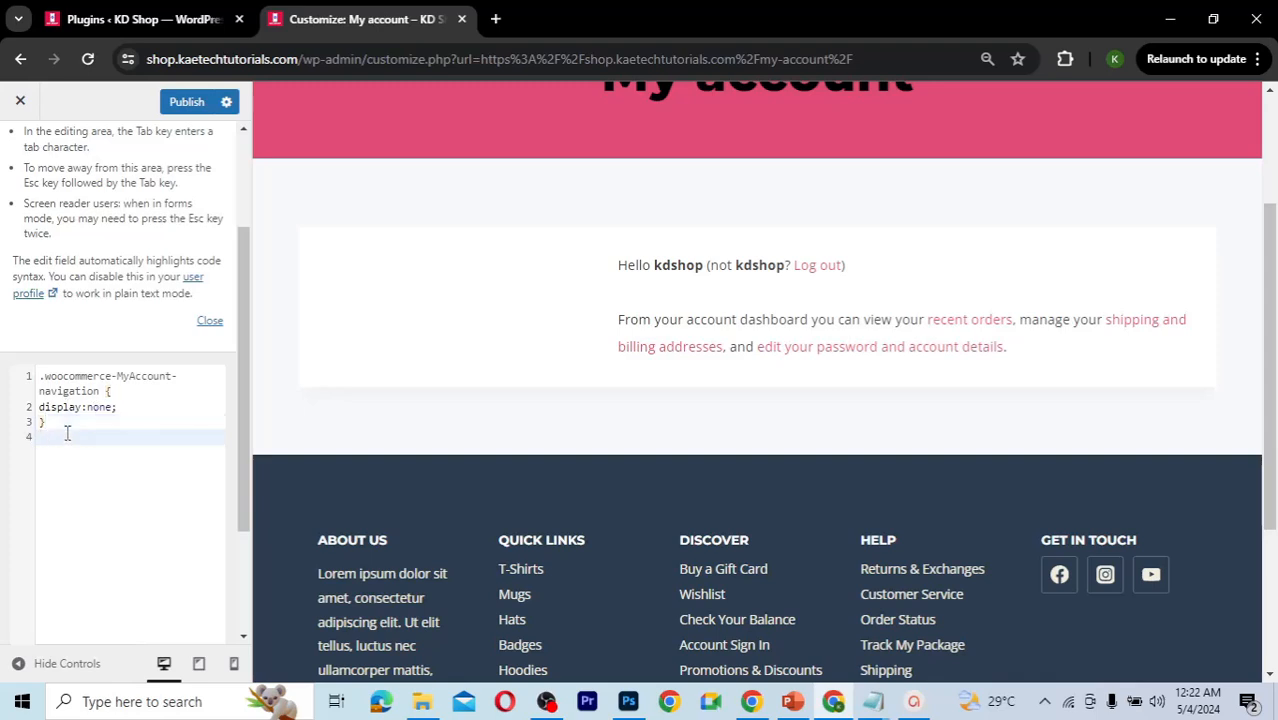
{"action": "key", "text": "Return"}
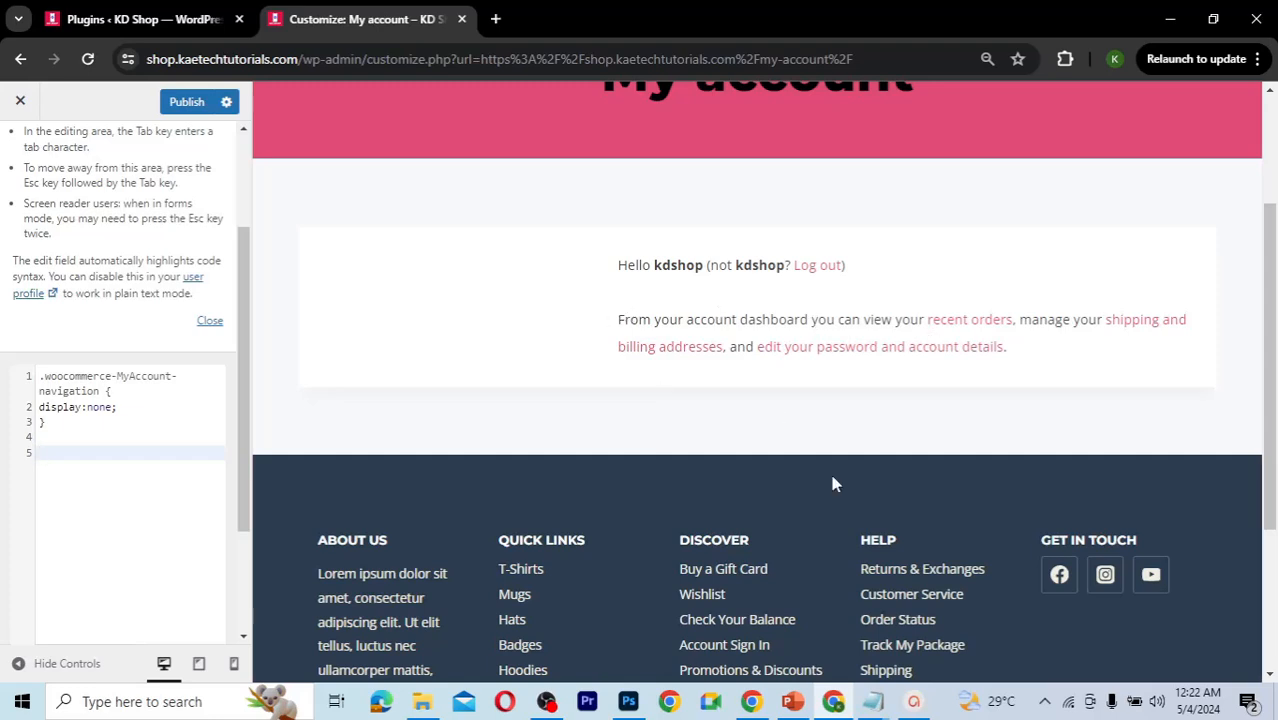
{"action": "left_click", "coordinate": [873, 701]}
{"action": "left_click_drag", "start_coordinate": [405, 334], "coordinate": [387, 297]}
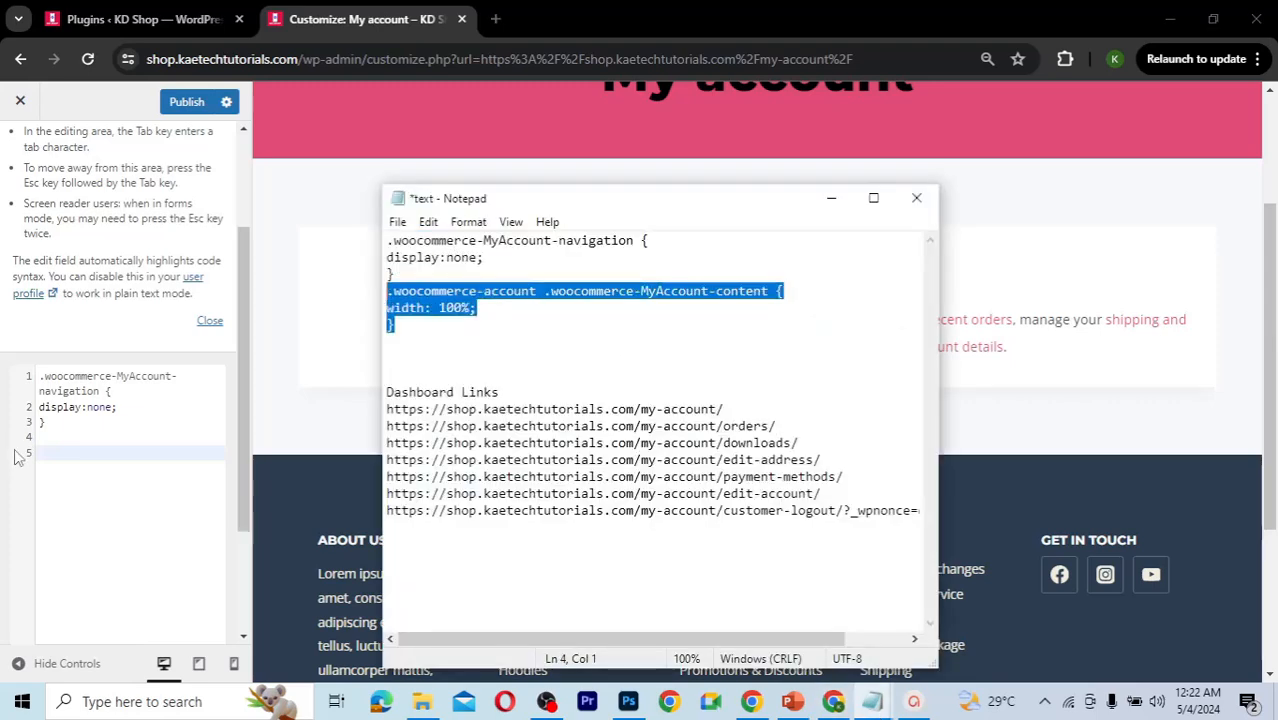
{"action": "left_click", "coordinate": [61, 449]}
{"action": "type", "text": ".woocommerce-account .woocommerce-MyAccount-content { width: 100%; }"}
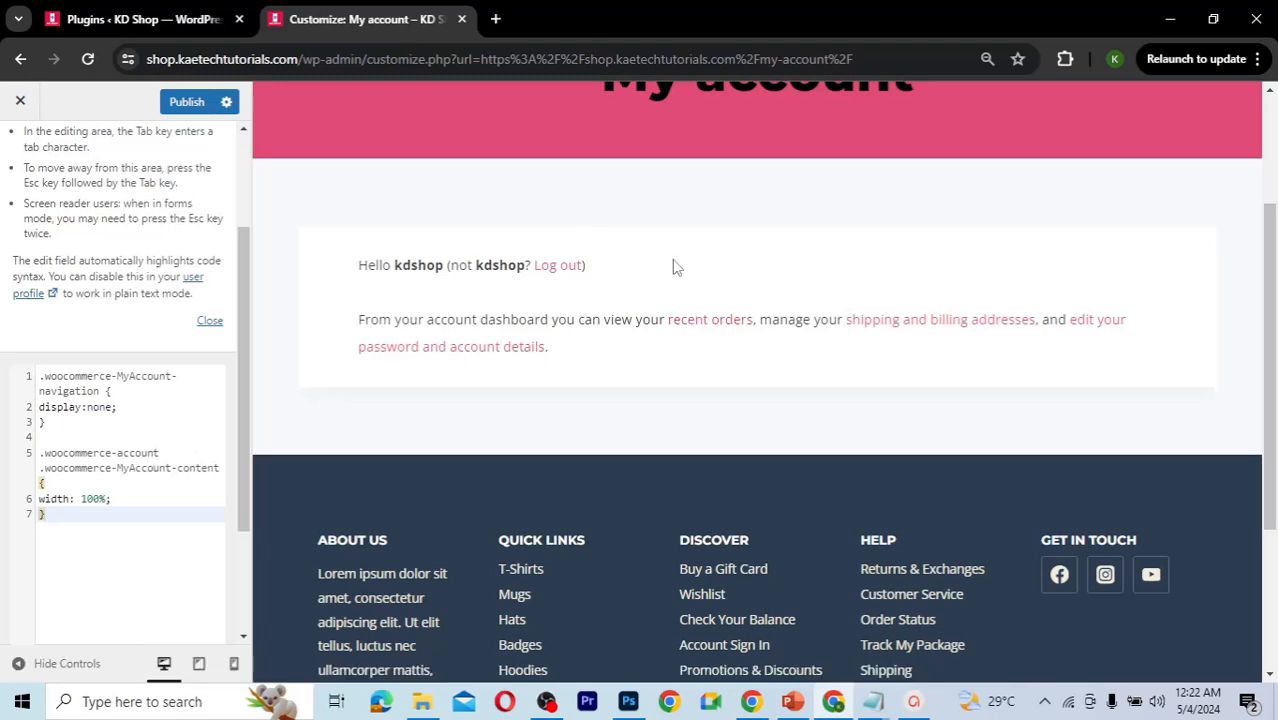
Step: Publish the additional CSS and review the live My account page
{"action": "left_click", "coordinate": [185, 105]}
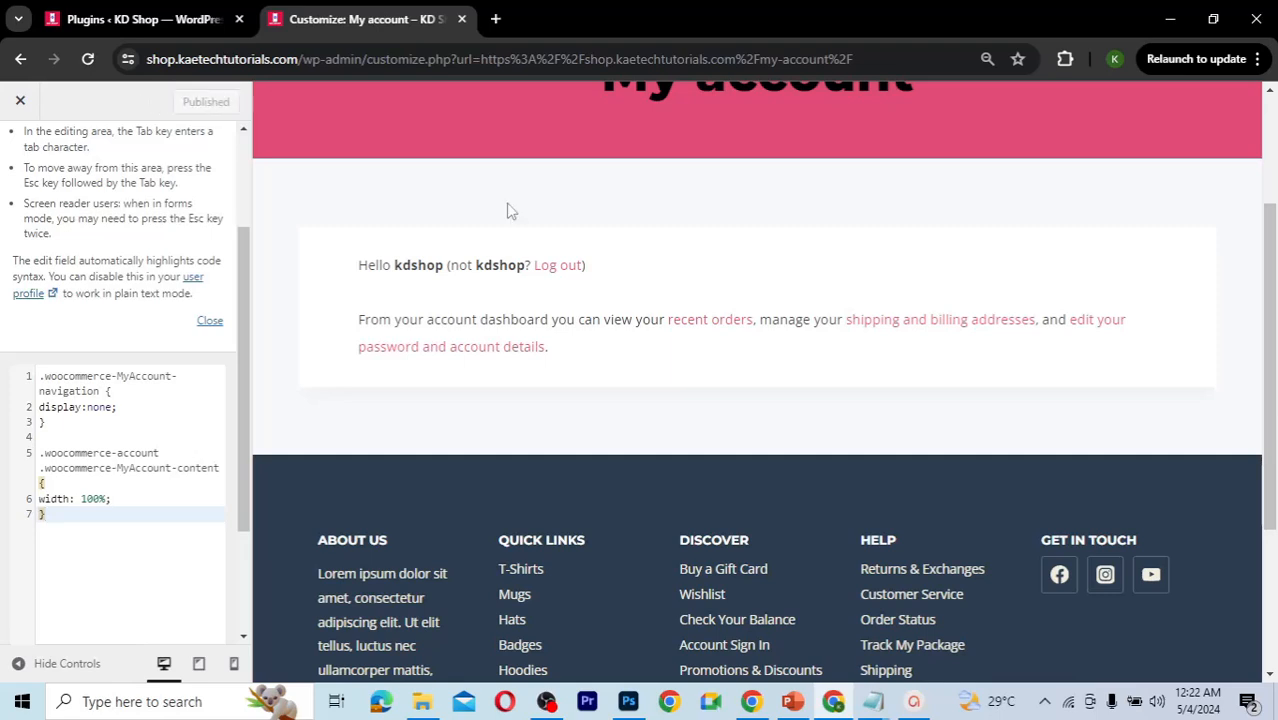
{"action": "scroll", "coordinate": [375, 190], "scroll_direction": "up", "scroll_amount": 2}
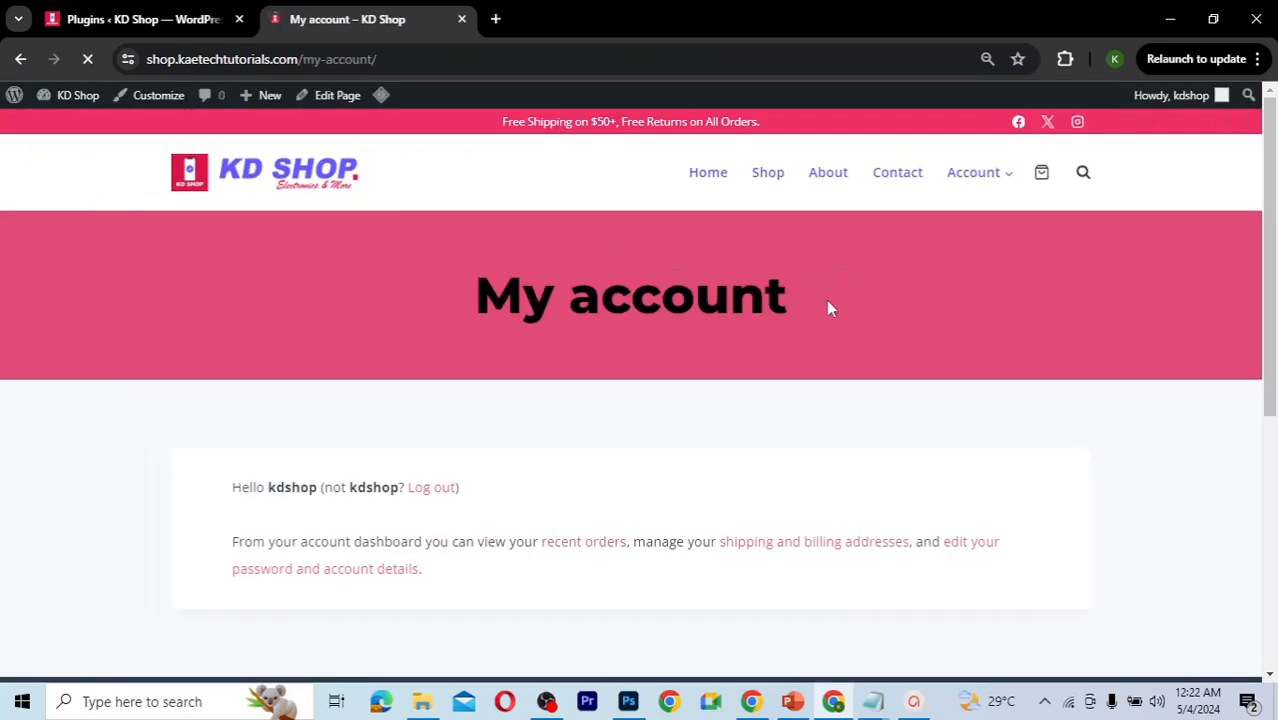
{"action": "scroll", "coordinate": [550, 392], "scroll_direction": "down", "scroll_amount": 2}
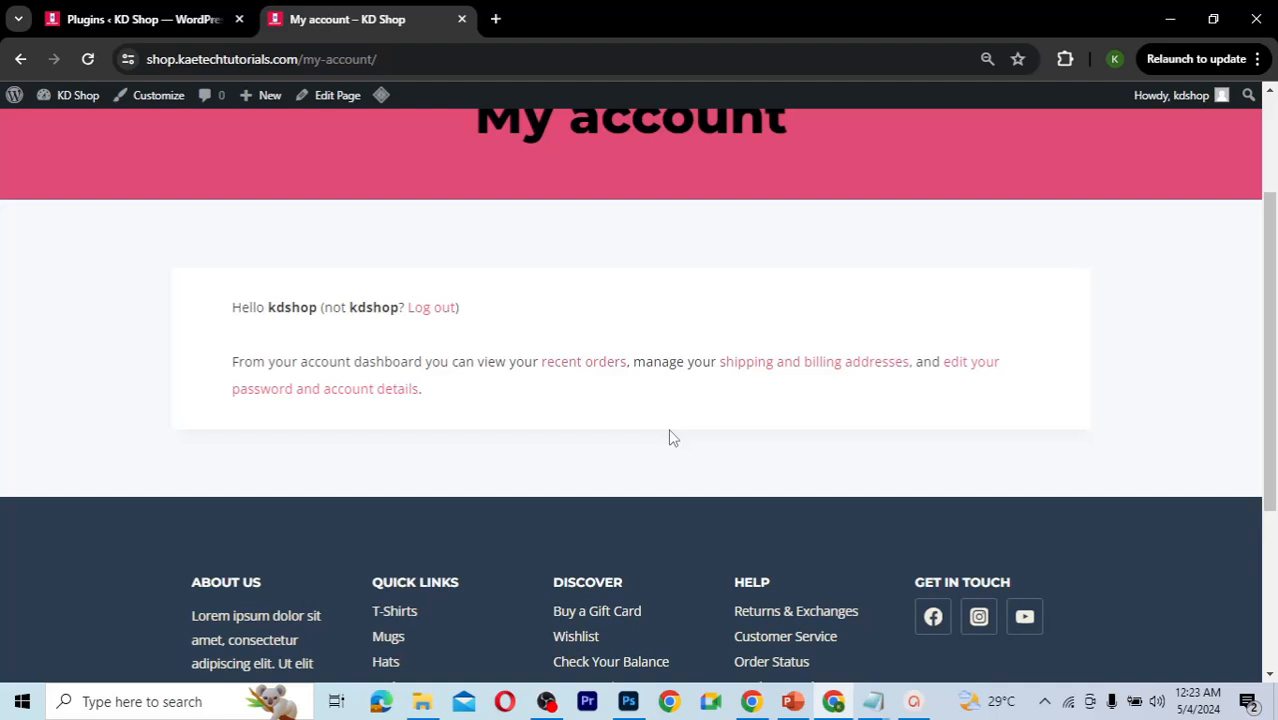
{"action": "scroll", "coordinate": [670, 437], "scroll_direction": "up", "scroll_amount": 3}
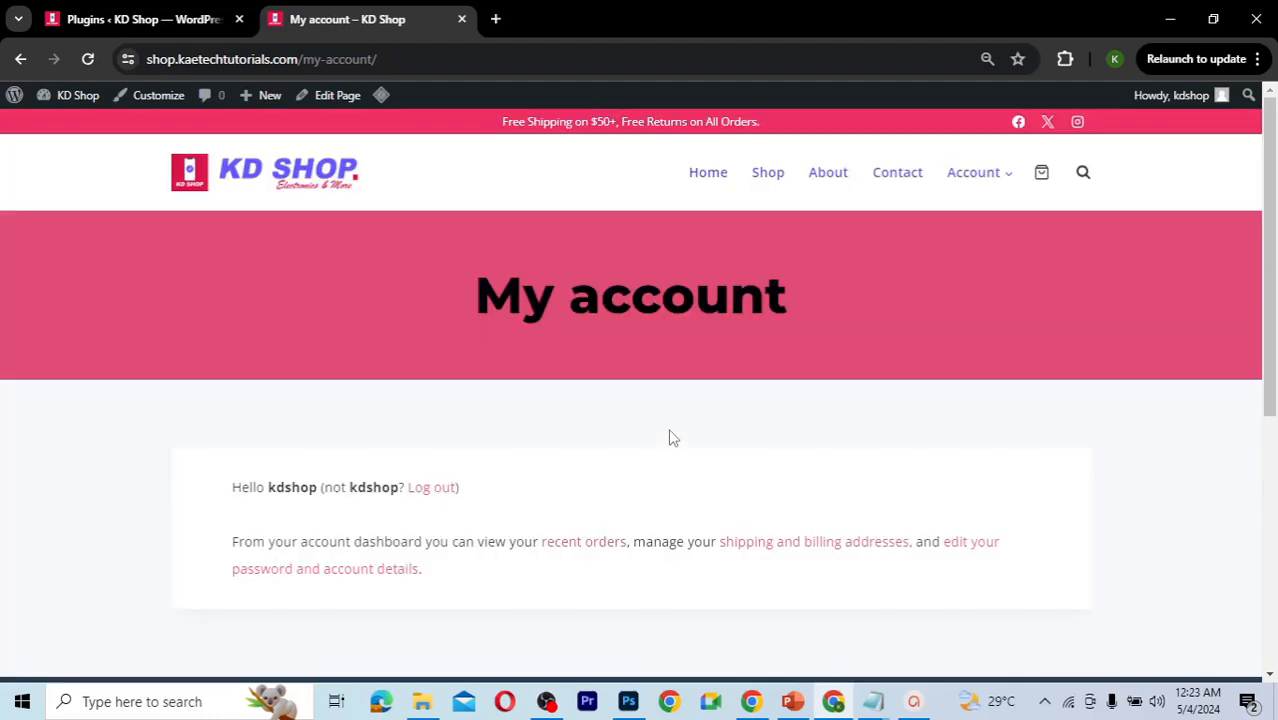
Step: Open the My account page for editing, dismiss the block editor welcome guide and select the [woocommerce_my_account] shortcode text
{"action": "left_click", "coordinate": [318, 95]}
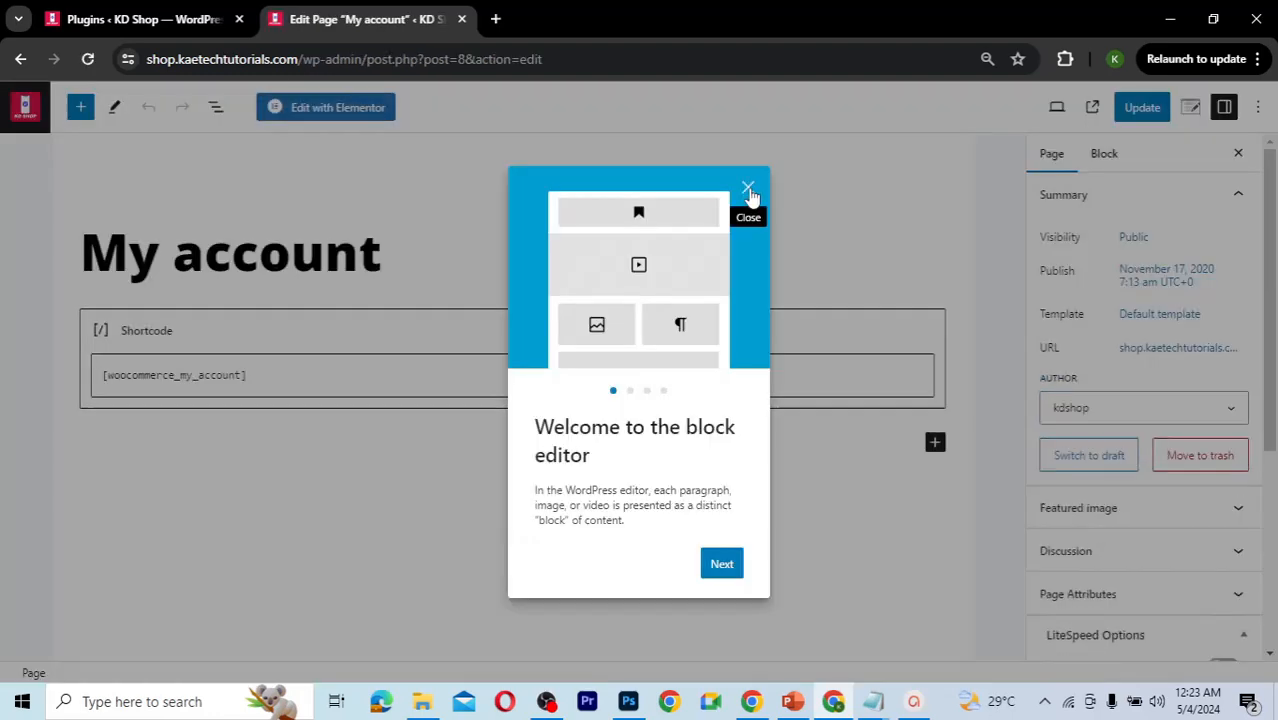
{"action": "left_click", "coordinate": [749, 191]}
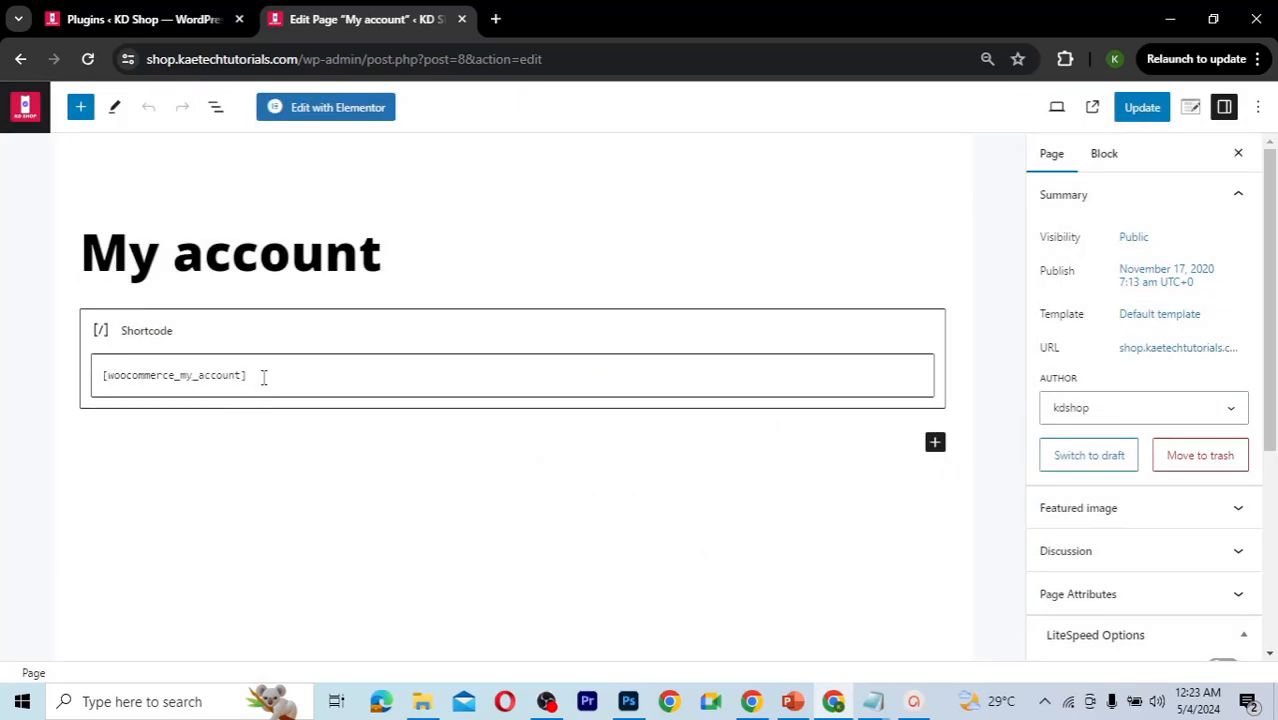
{"action": "left_click_drag", "start_coordinate": [258, 377], "coordinate": [91, 374]}
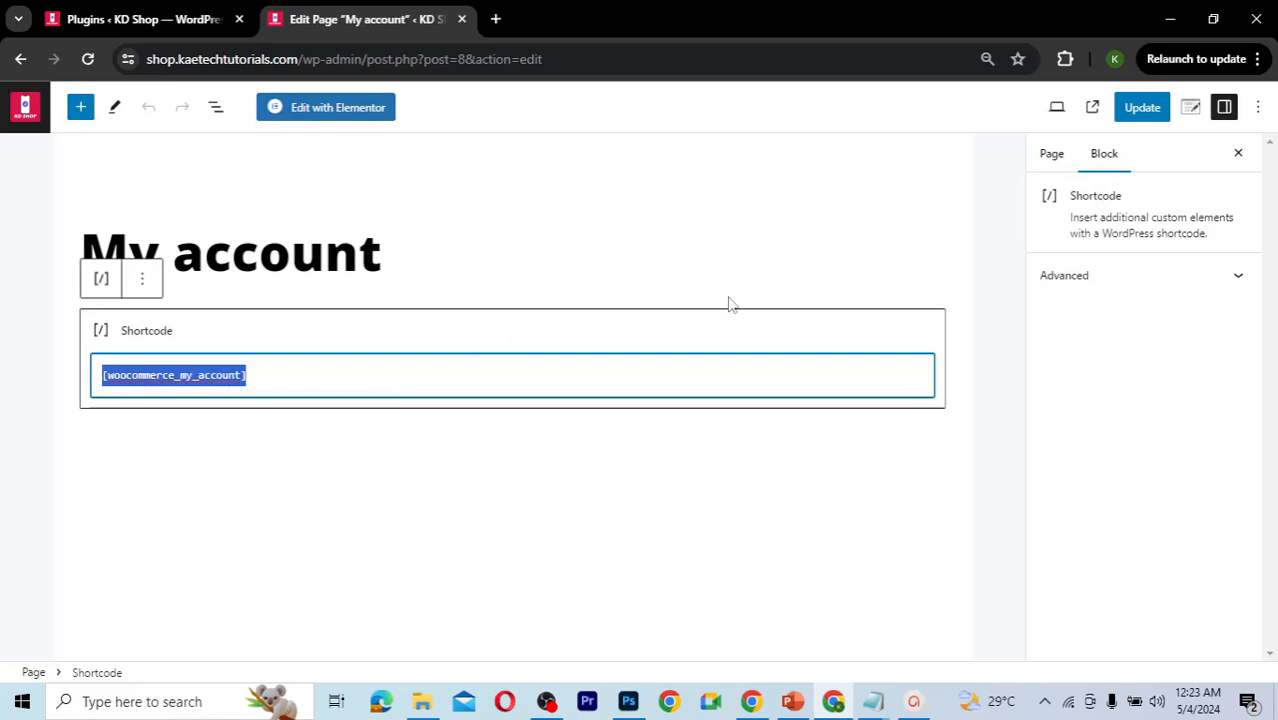
Step: Set the My account page's template to Elementor Full Width in the page settings
{"action": "left_click", "coordinate": [1050, 158]}
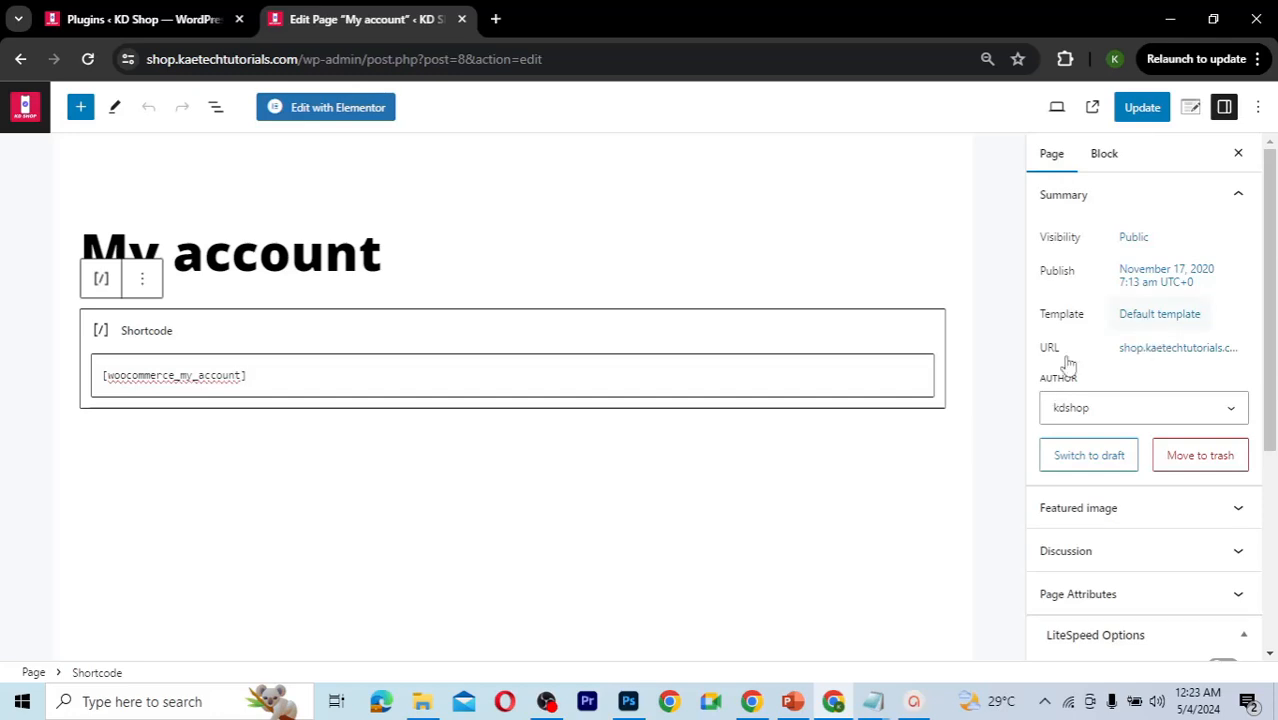
{"action": "left_click", "coordinate": [1153, 316]}
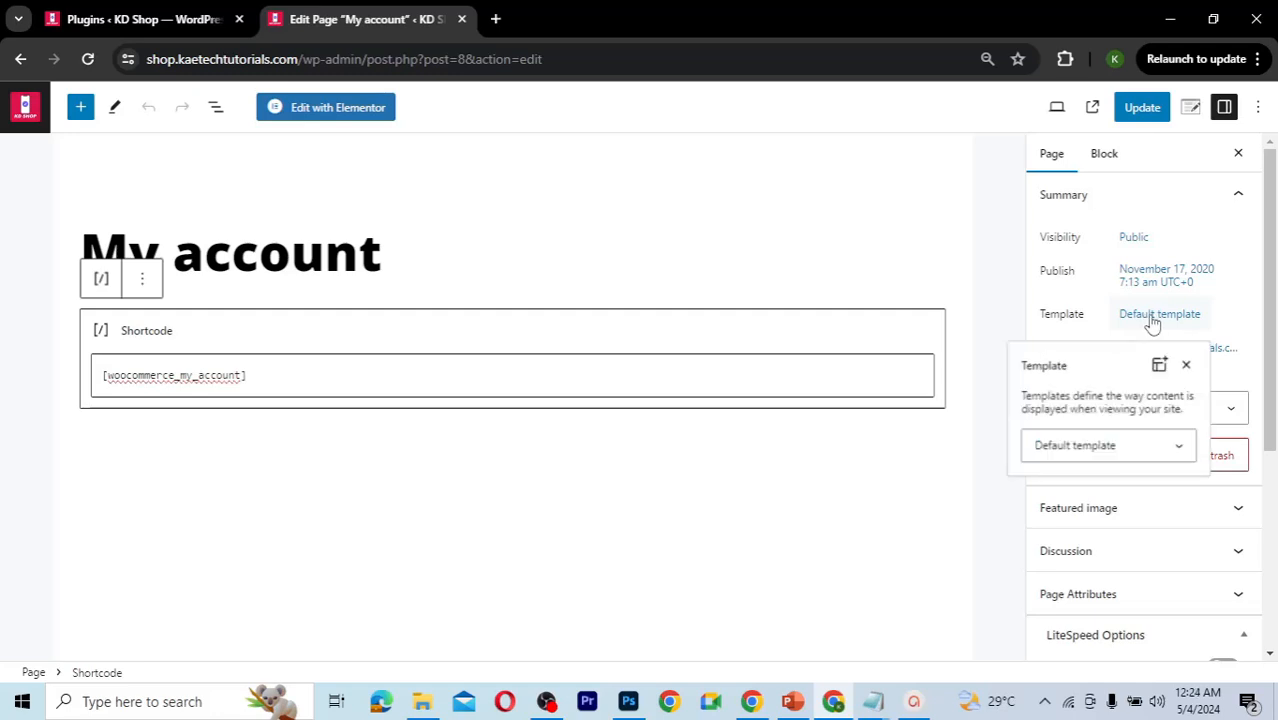
{"action": "left_click", "coordinate": [1080, 450]}
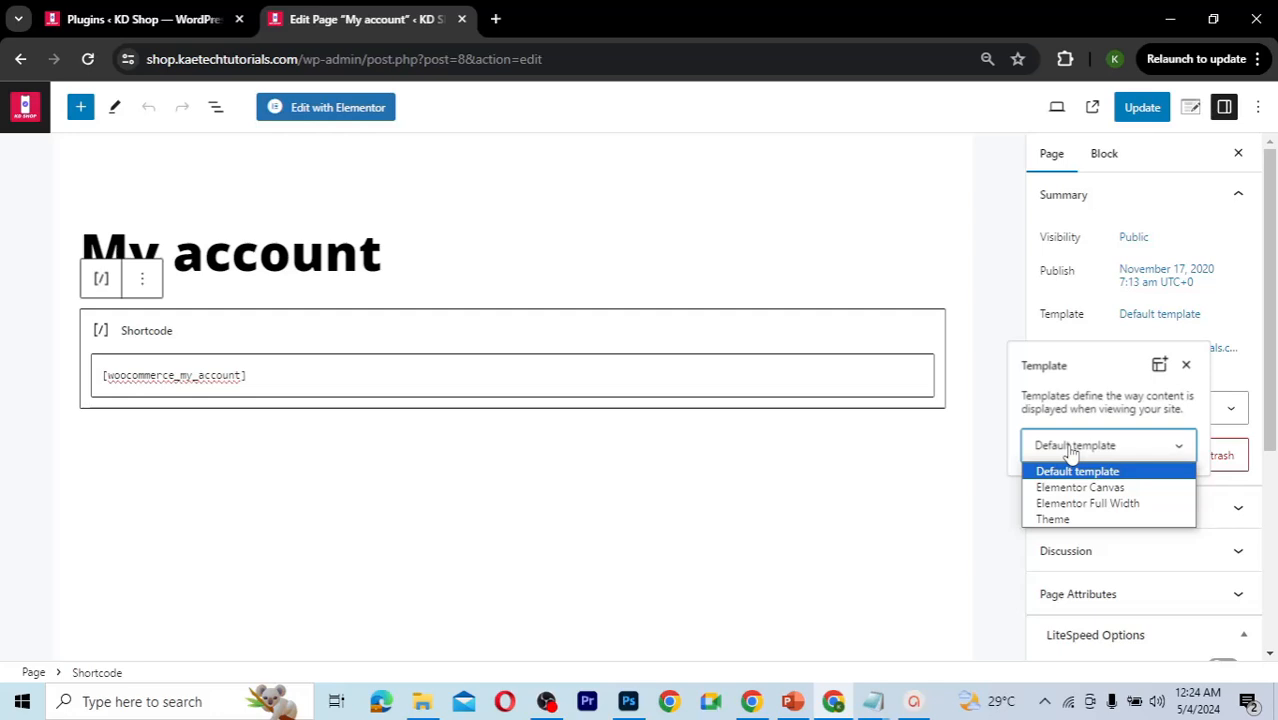
{"action": "left_click", "coordinate": [1069, 504]}
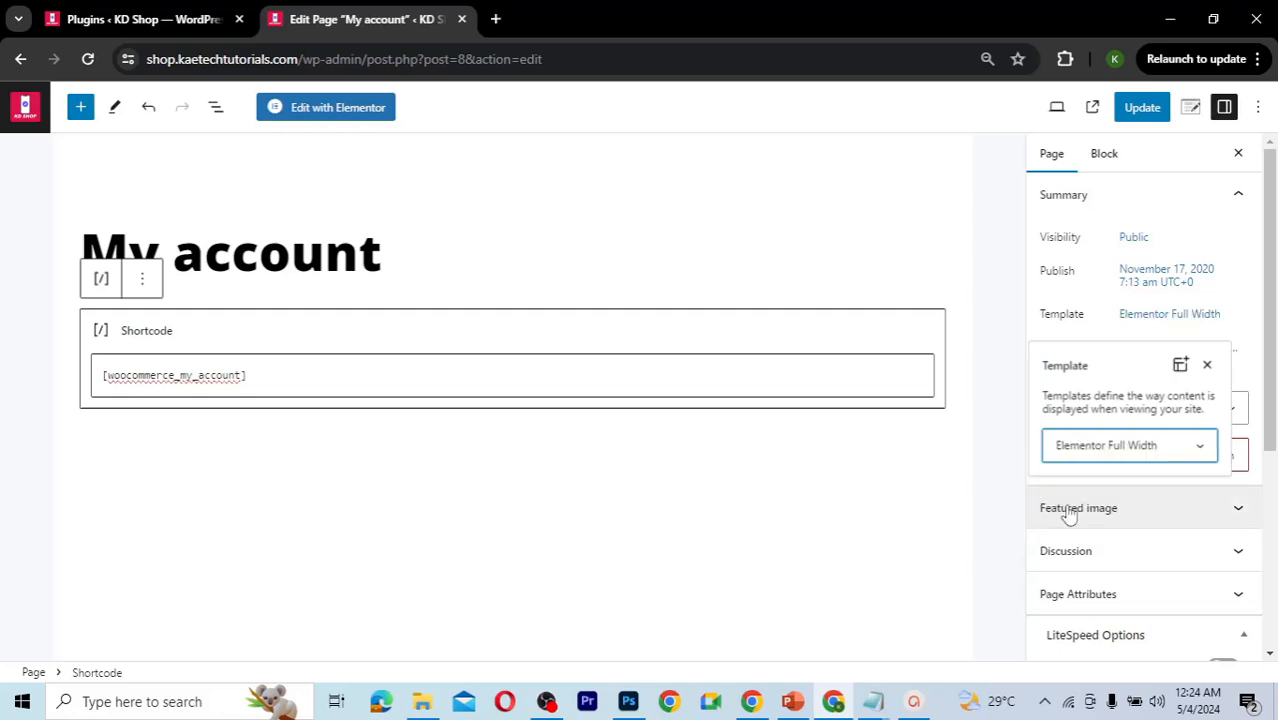
{"action": "left_click", "coordinate": [1101, 316]}
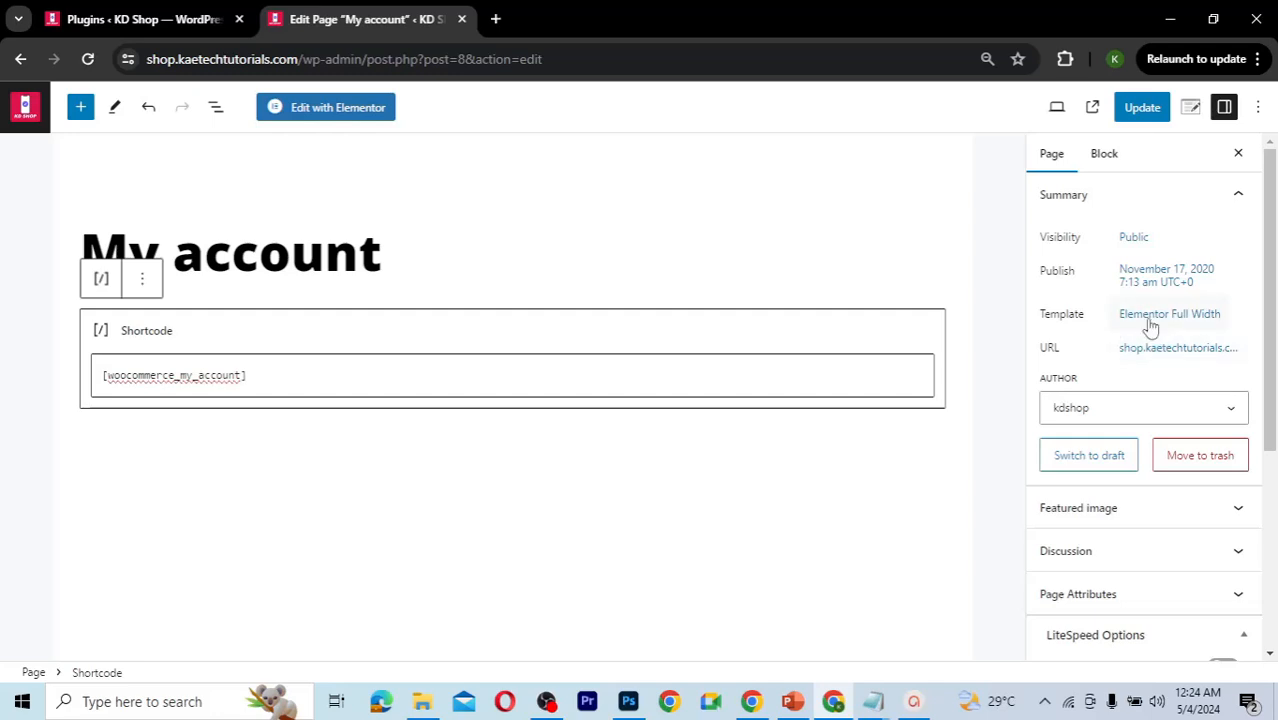
Step: Update the My account page with its new template and open it for editing in Elementor
{"action": "left_click", "coordinate": [1155, 112]}
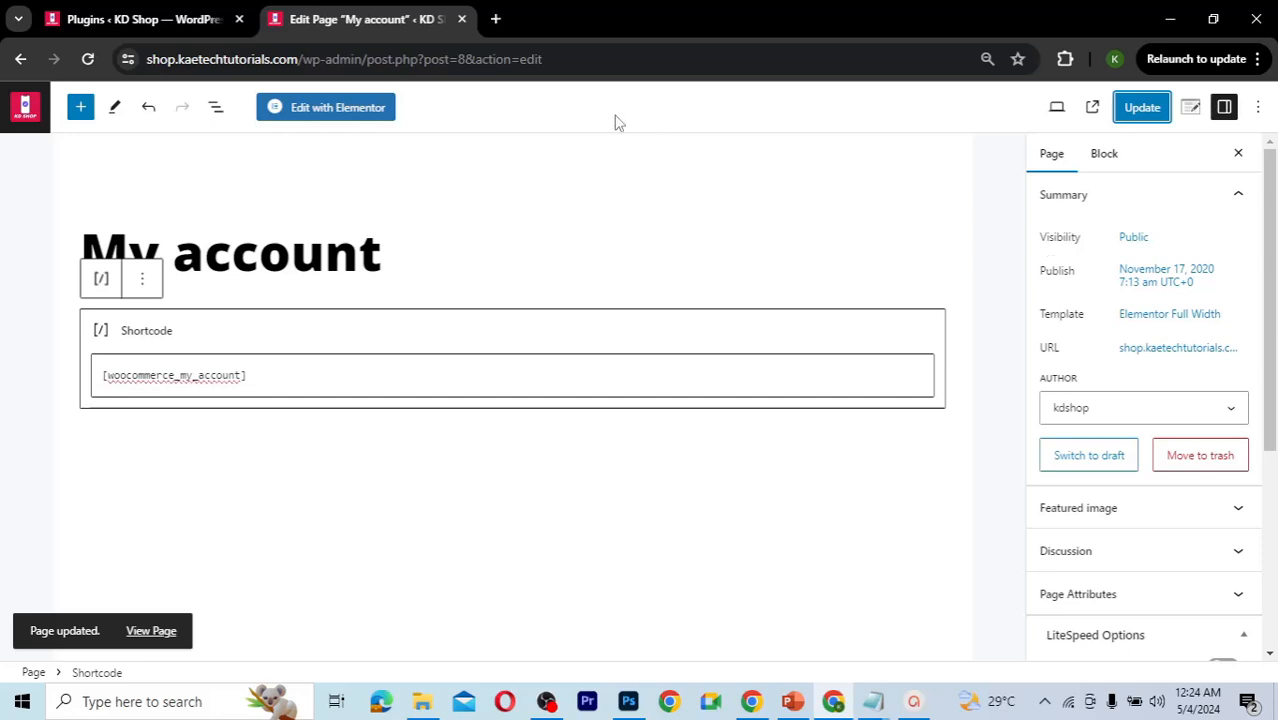
{"action": "left_click", "coordinate": [364, 116]}
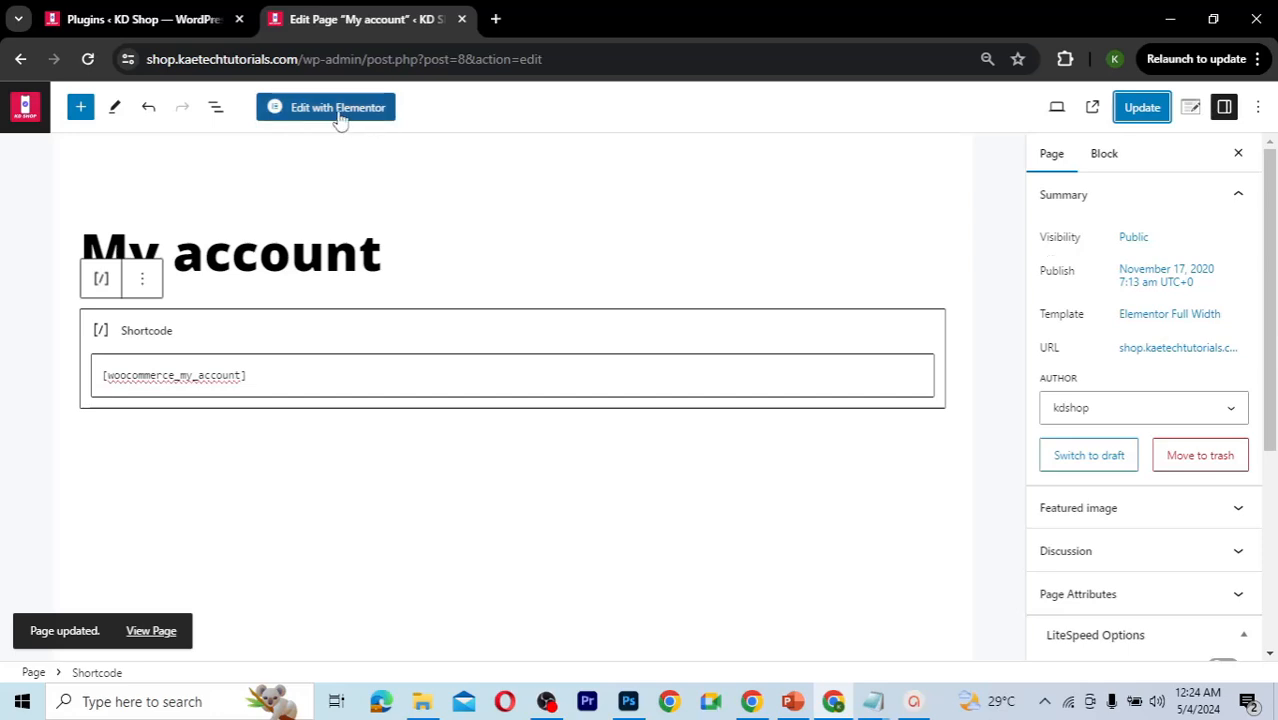
{"action": "left_click", "coordinate": [339, 114]}
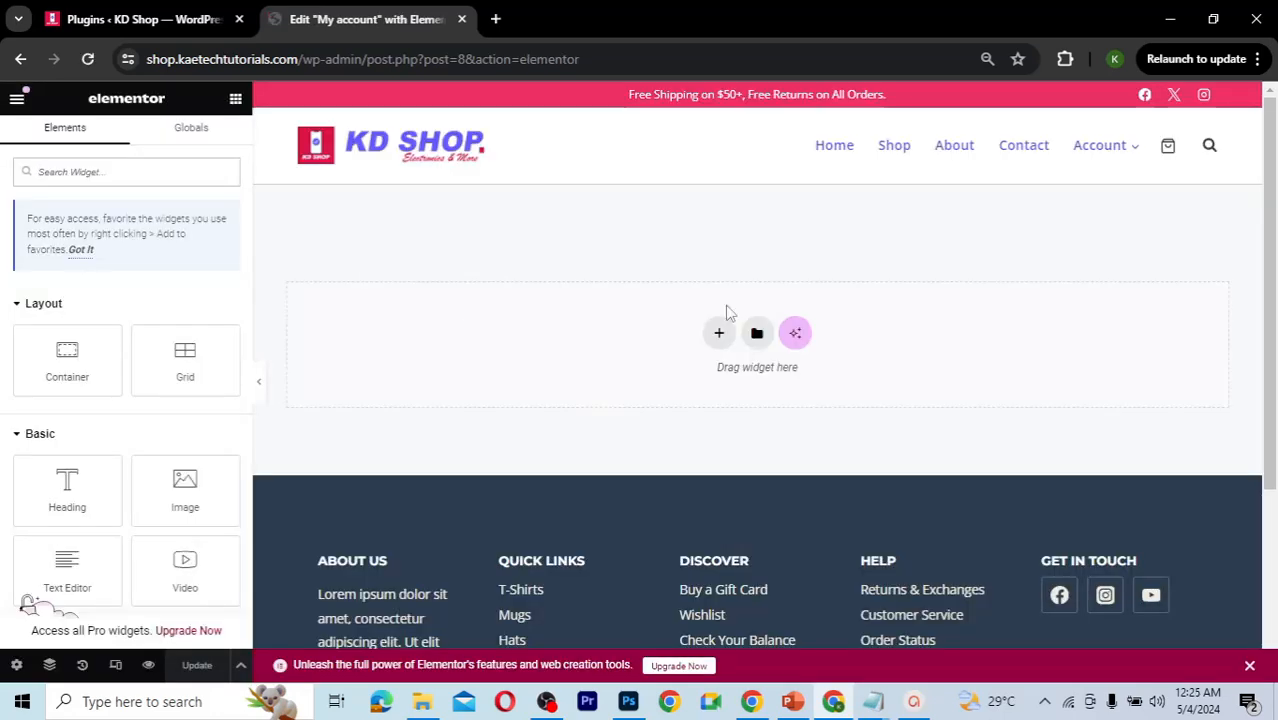
Step: Insert a single-column Flexbox container with downward direction above the [woocommerce_my_account] text section
{"action": "left_click", "coordinate": [722, 205]}
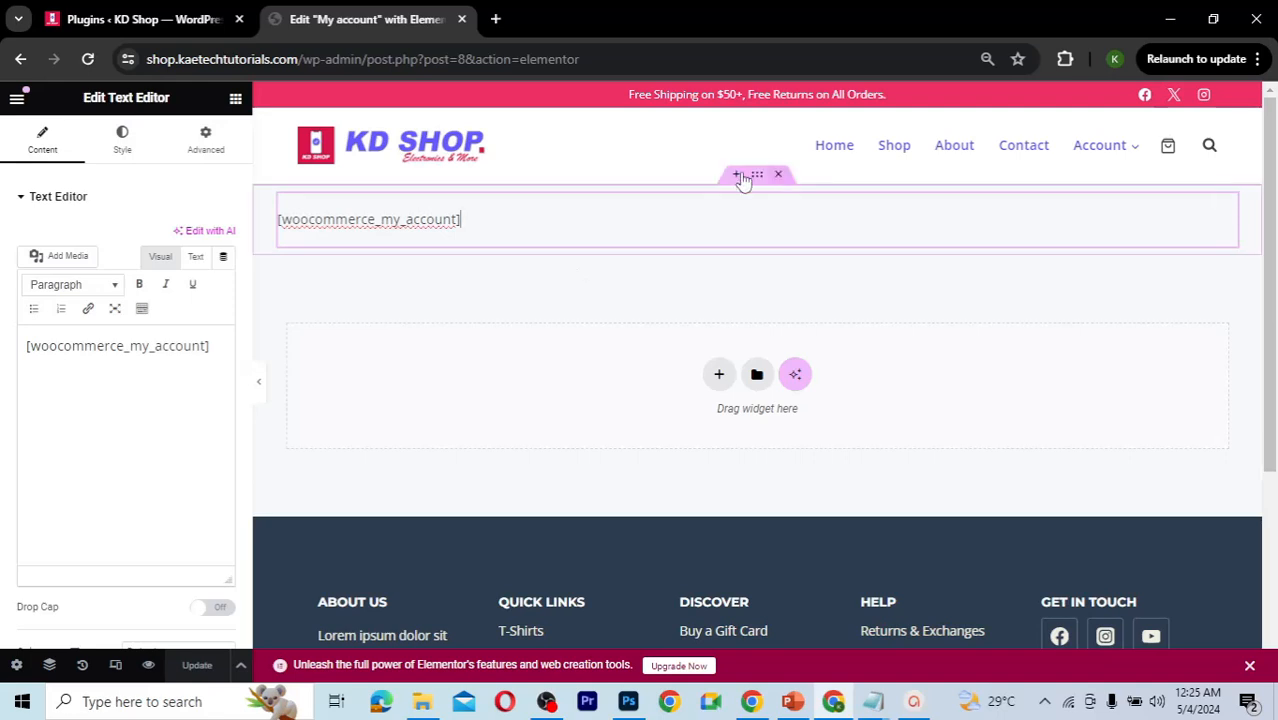
{"action": "left_click", "coordinate": [734, 177]}
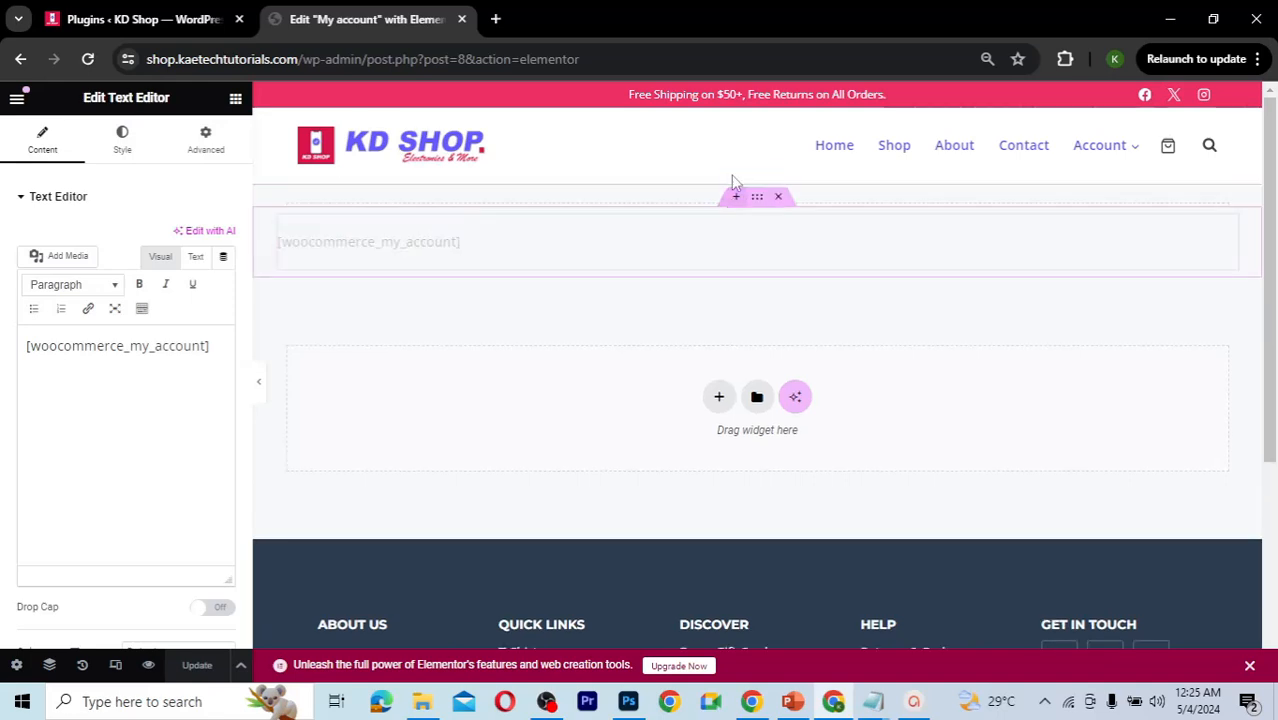
{"action": "left_click", "coordinate": [719, 260]}
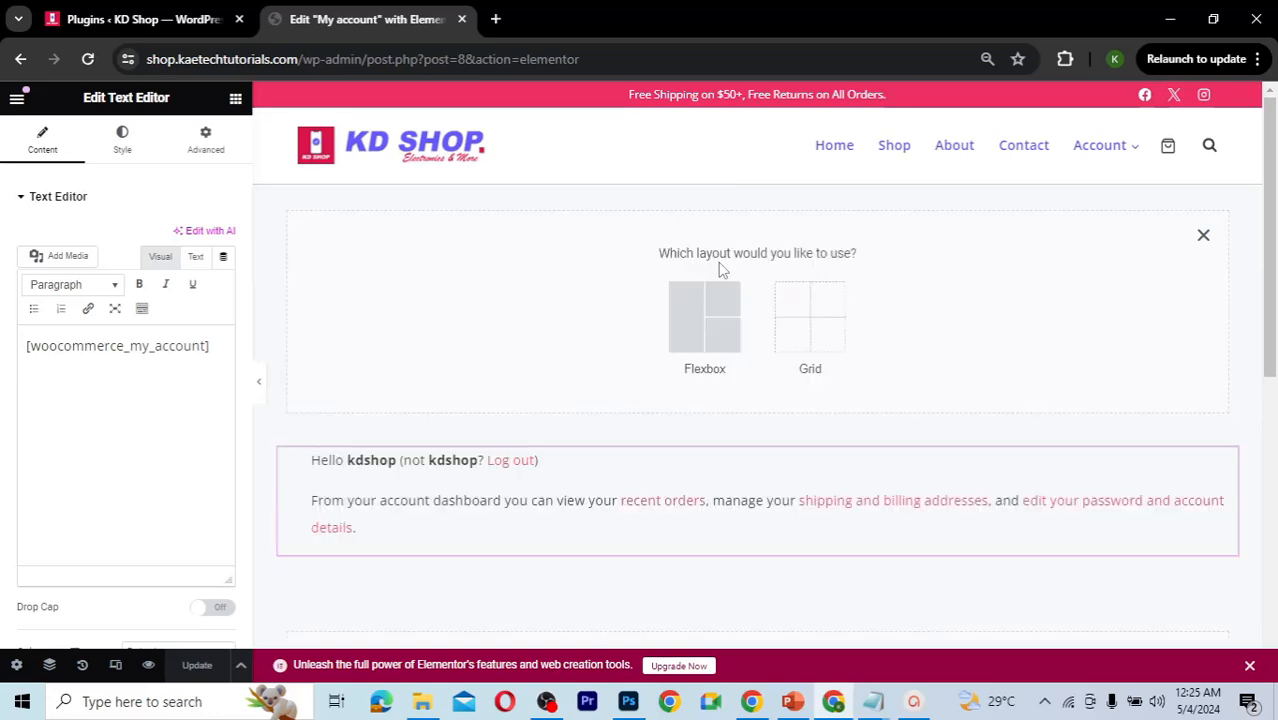
{"action": "left_click", "coordinate": [702, 328]}
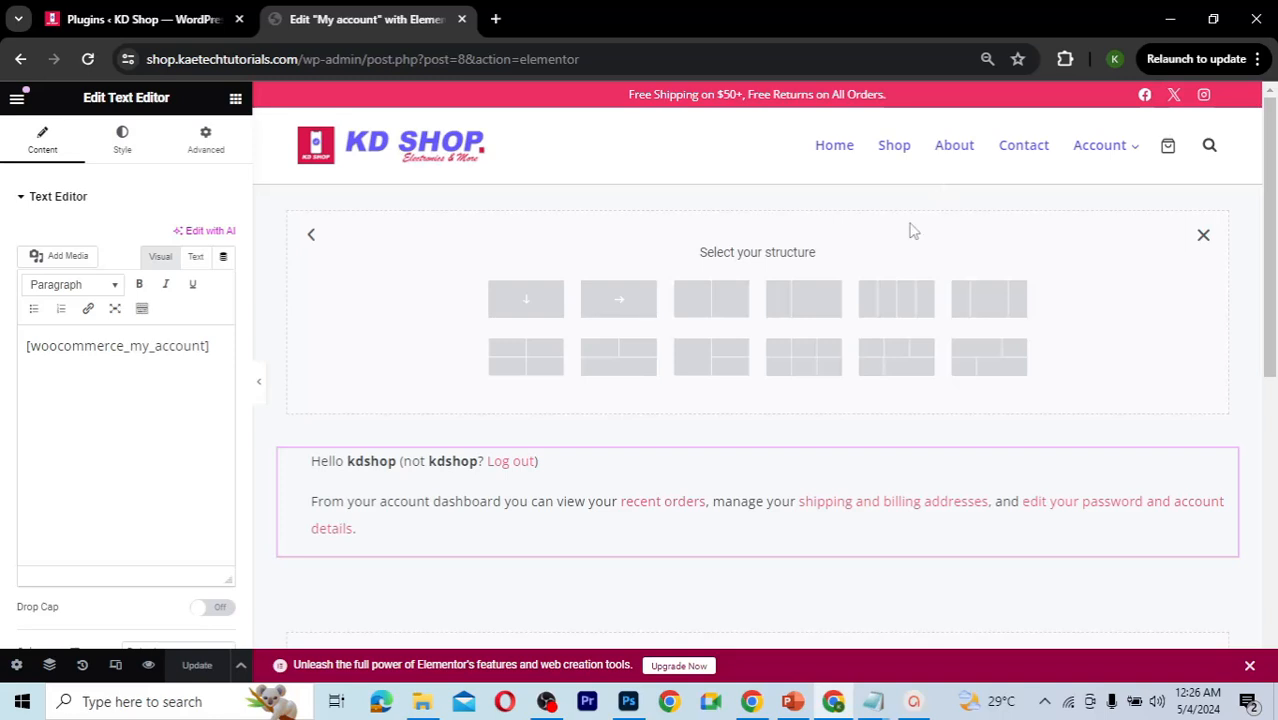
{"action": "left_click", "coordinate": [523, 302]}
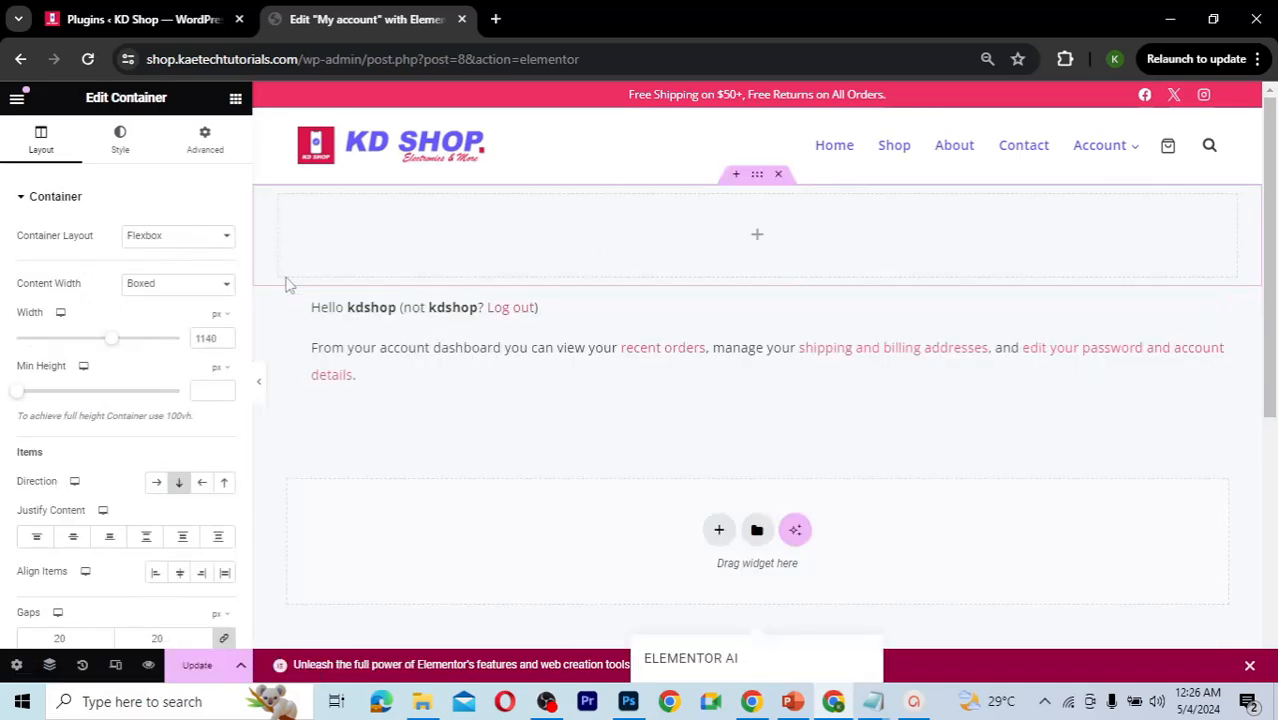
Step: Set the new container's minimum height to 350 px and center its items with Justify Content and Align Items
{"action": "left_click", "coordinate": [199, 390]}
{"action": "type", "text": "350"}
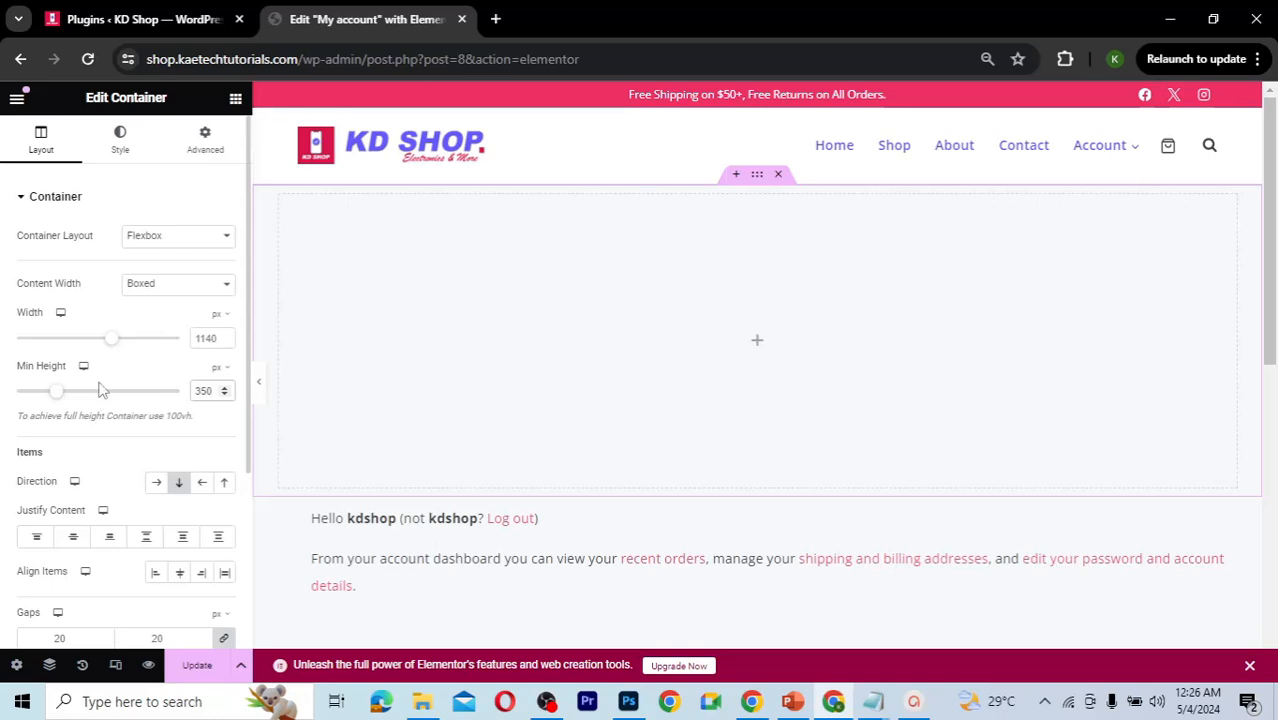
{"action": "scroll", "coordinate": [85, 380], "scroll_direction": "down", "scroll_amount": 2}
{"action": "left_click", "coordinate": [73, 352]}
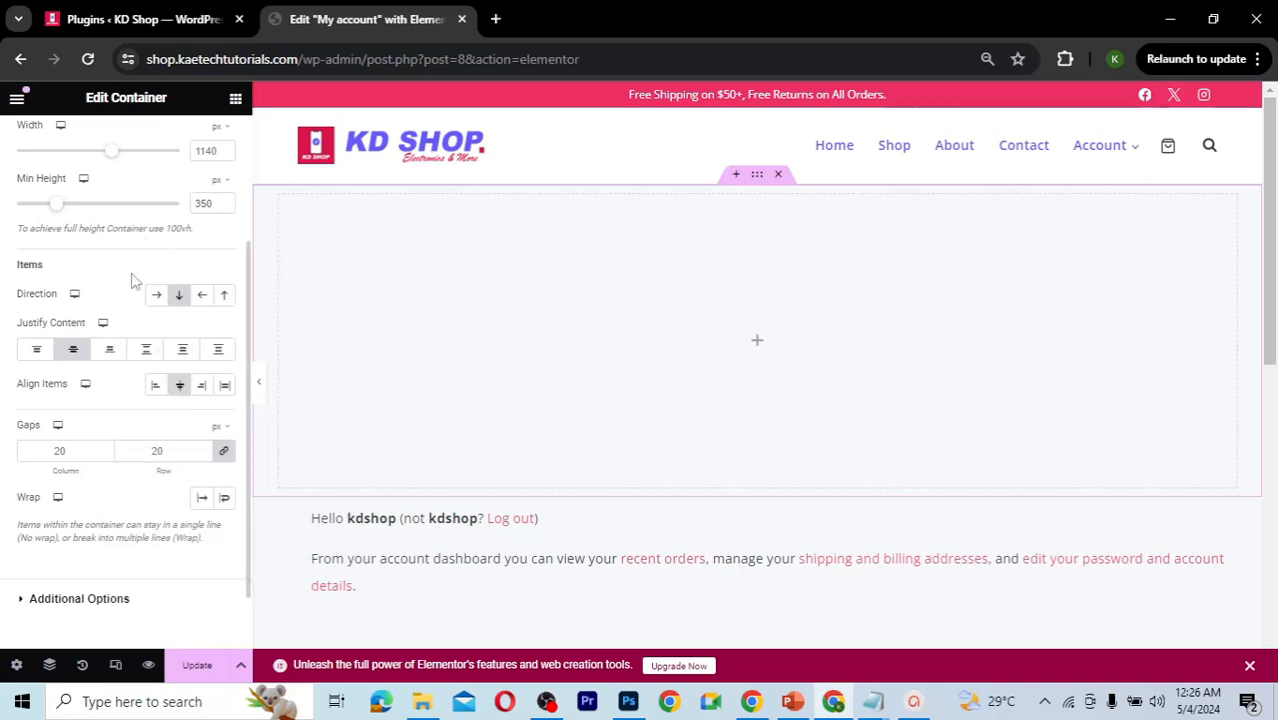
Step: Give the container a Classic background using the Camera.jpg image from the media library
{"action": "scroll", "coordinate": [100, 334], "scroll_direction": "up", "scroll_amount": 3}
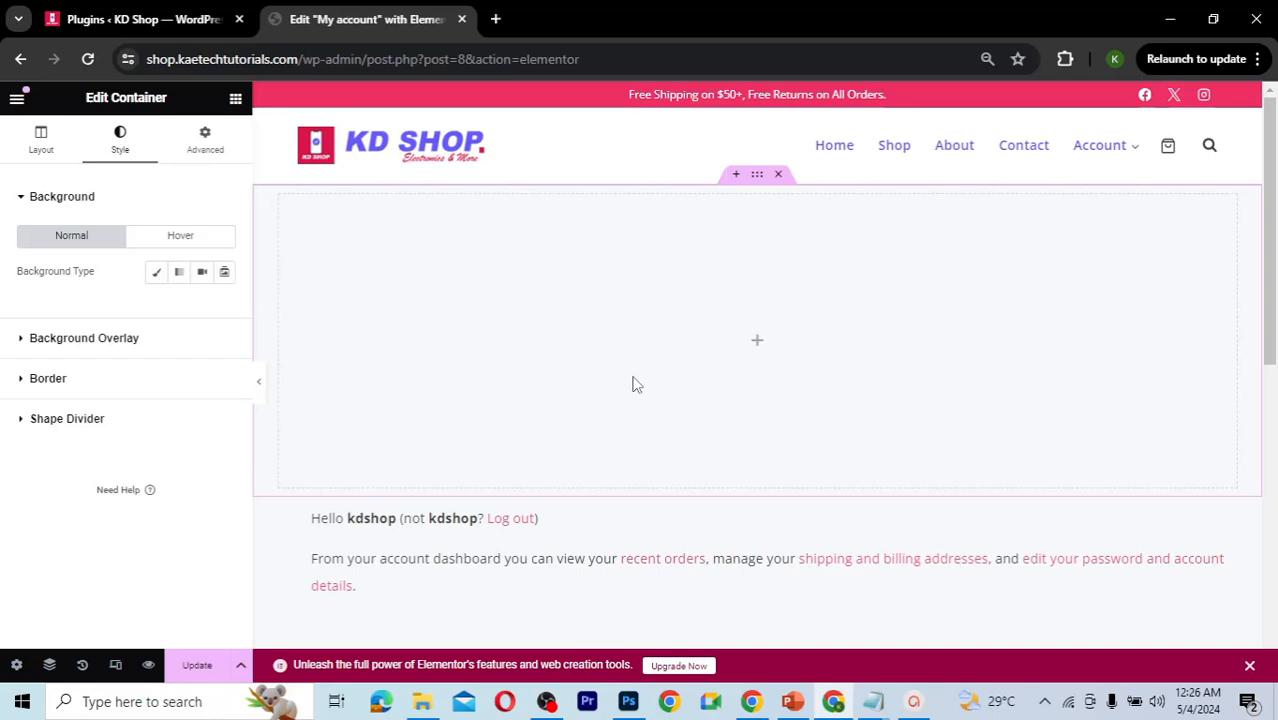
{"action": "left_click", "coordinate": [157, 274]}
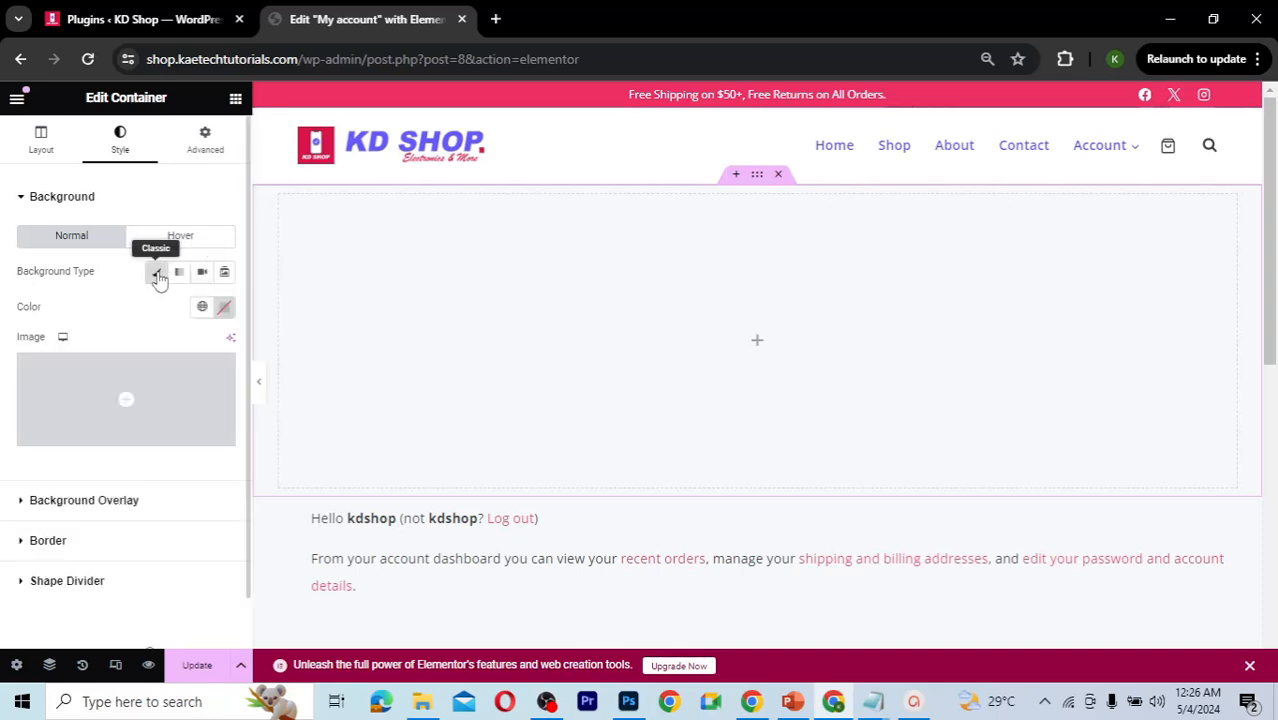
{"action": "left_click", "coordinate": [124, 402]}
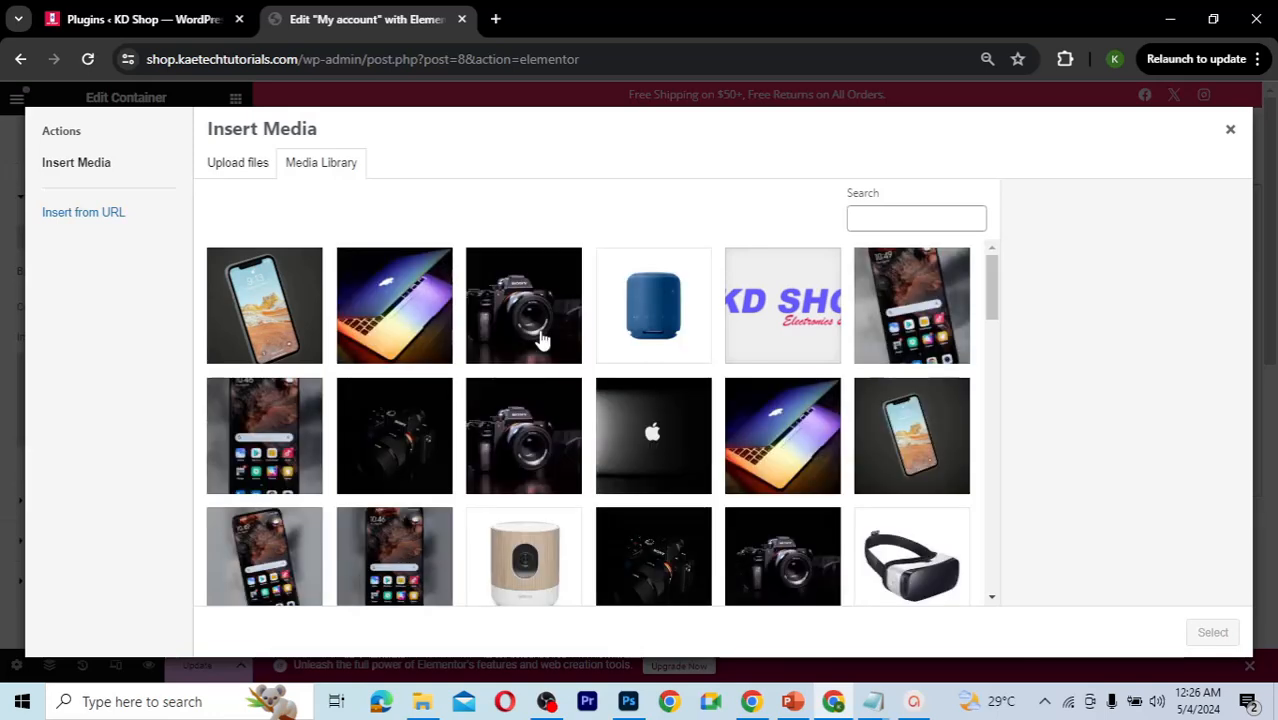
{"action": "left_click", "coordinate": [540, 340]}
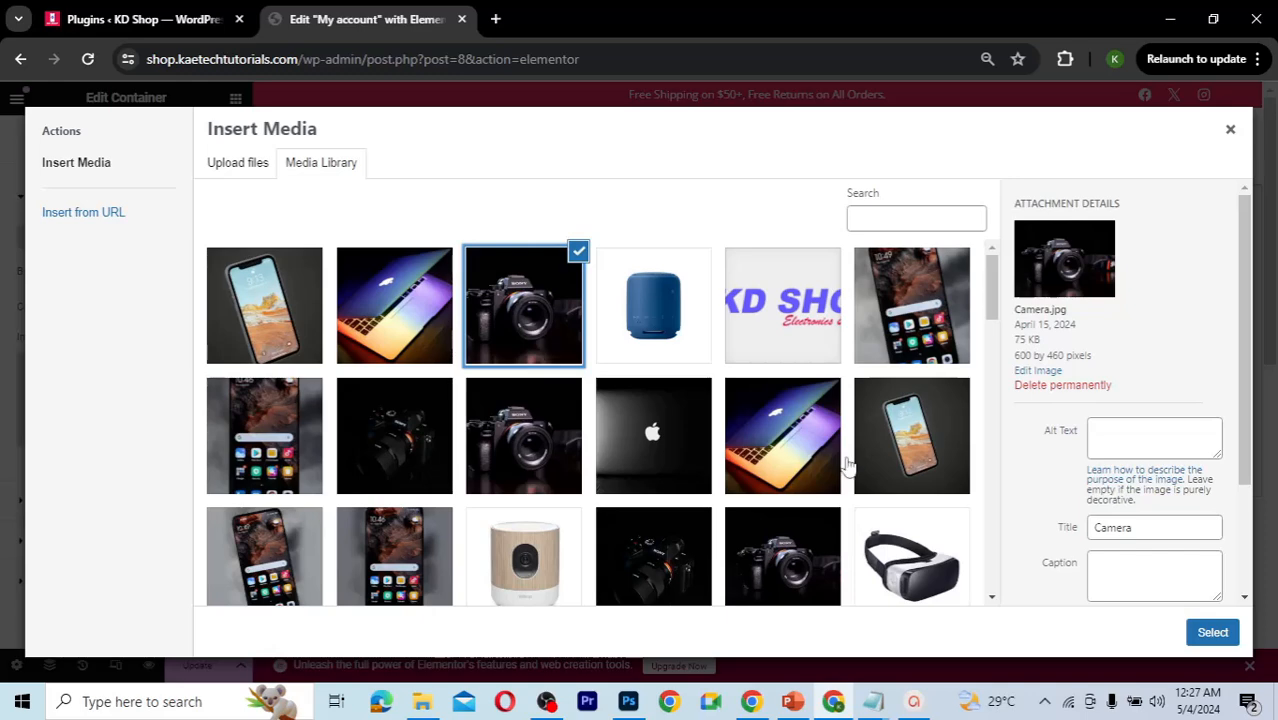
{"action": "key", "text": "Escape"}
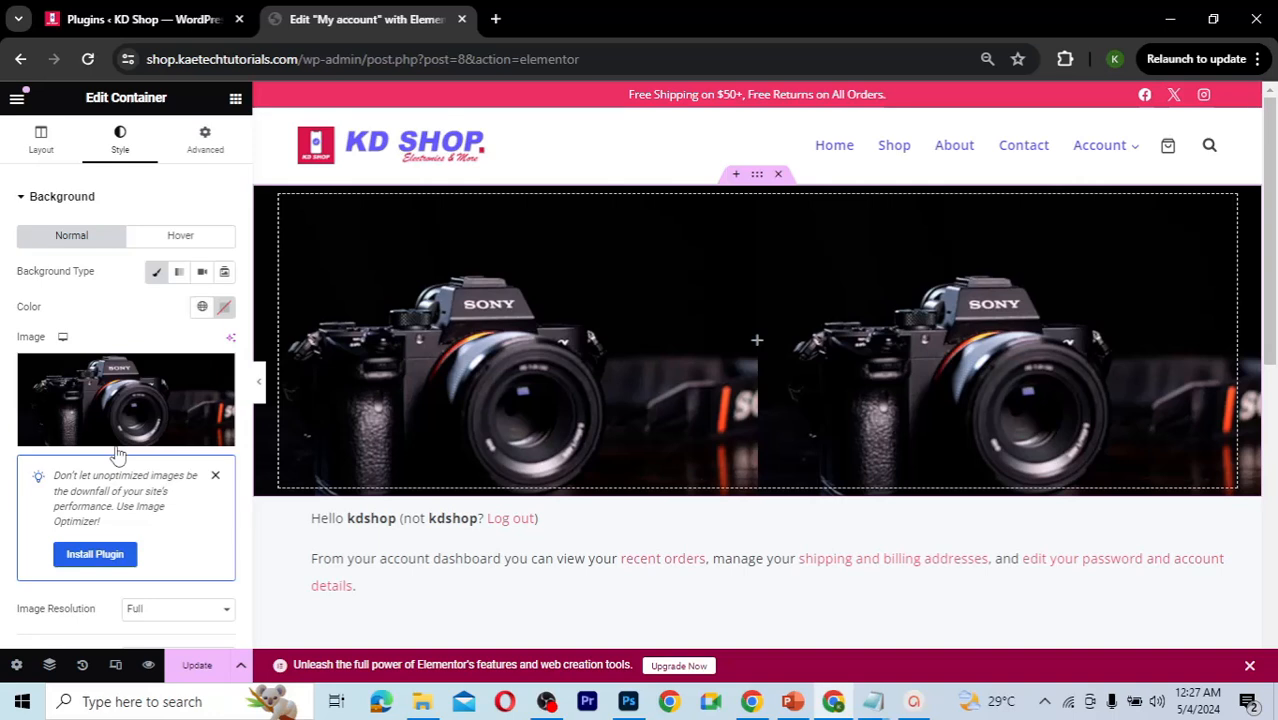
Step: Set the background image's position to Center Center, repeat to No-repeat and display size to Cover
{"action": "scroll", "coordinate": [117, 451], "scroll_direction": "down", "scroll_amount": 3}
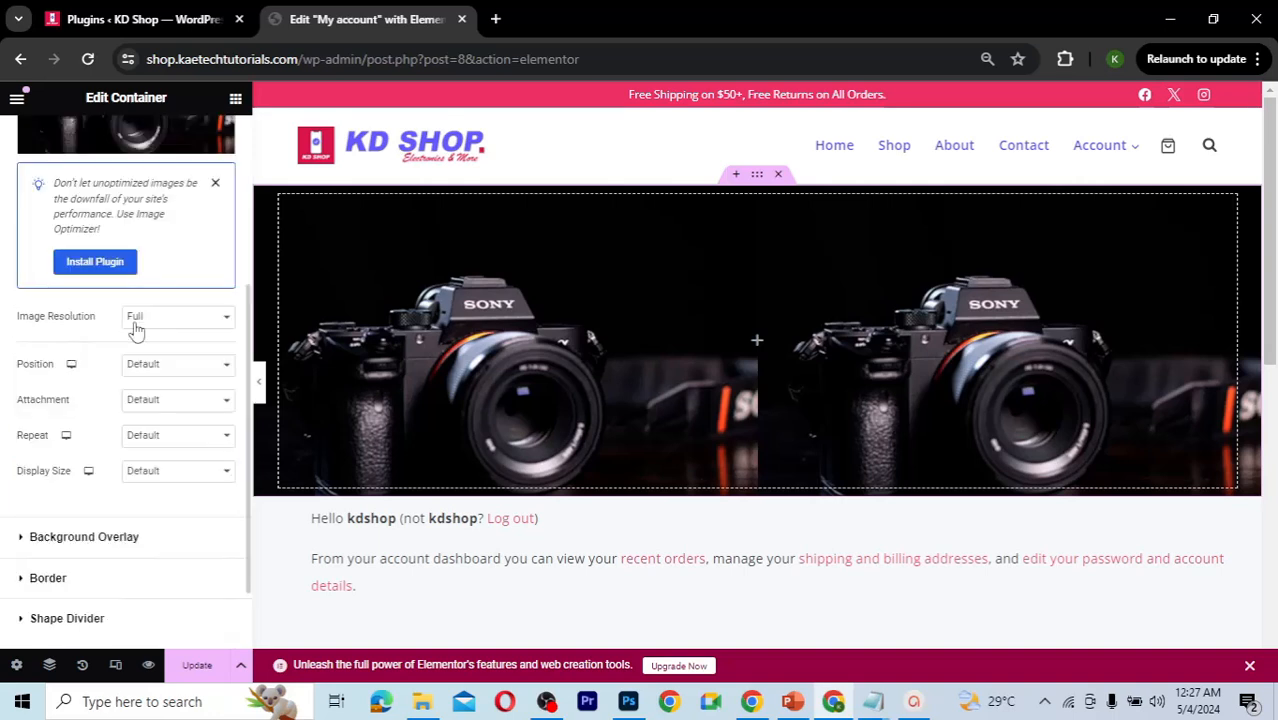
{"action": "left_click", "coordinate": [160, 366]}
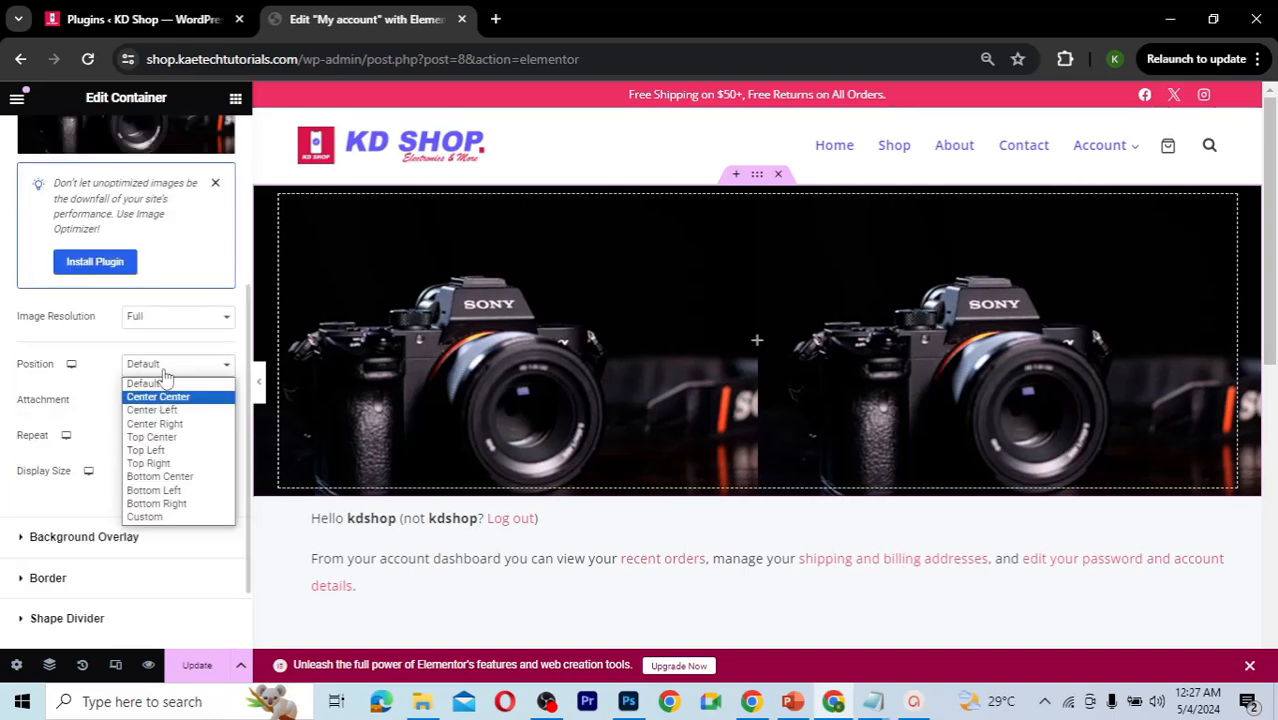
{"action": "left_click", "coordinate": [158, 397]}
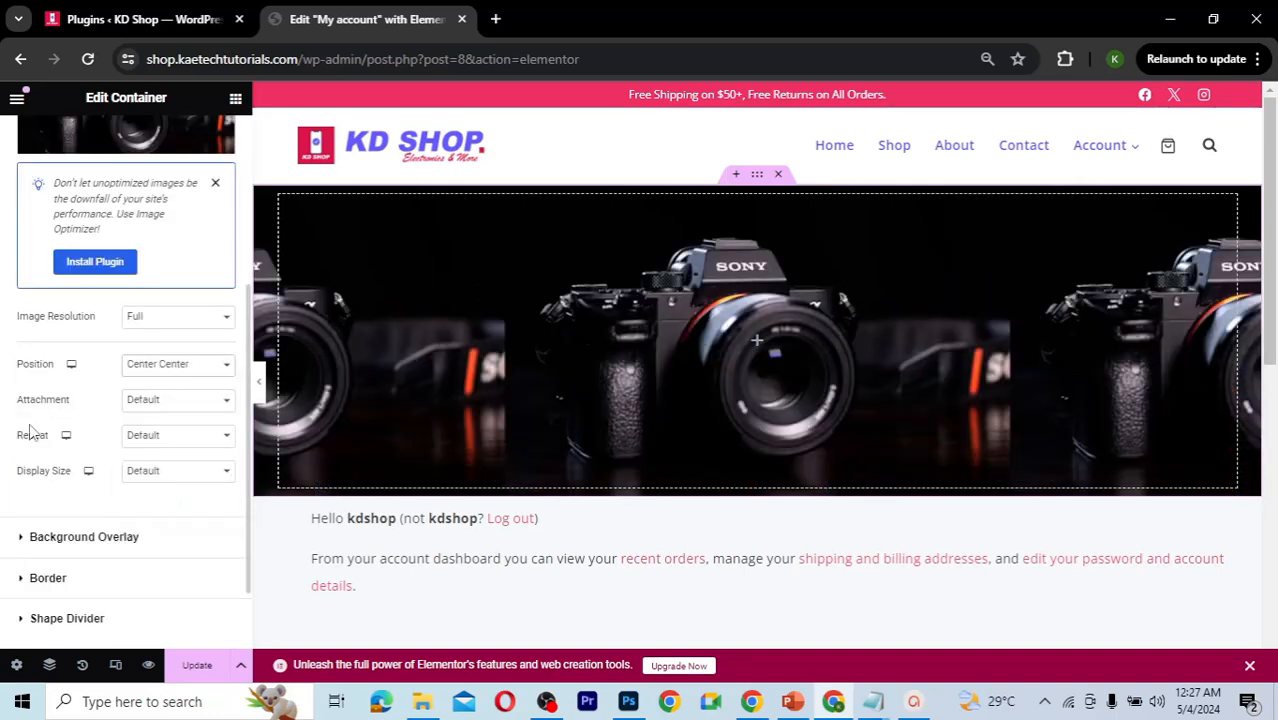
{"action": "left_click", "coordinate": [160, 437]}
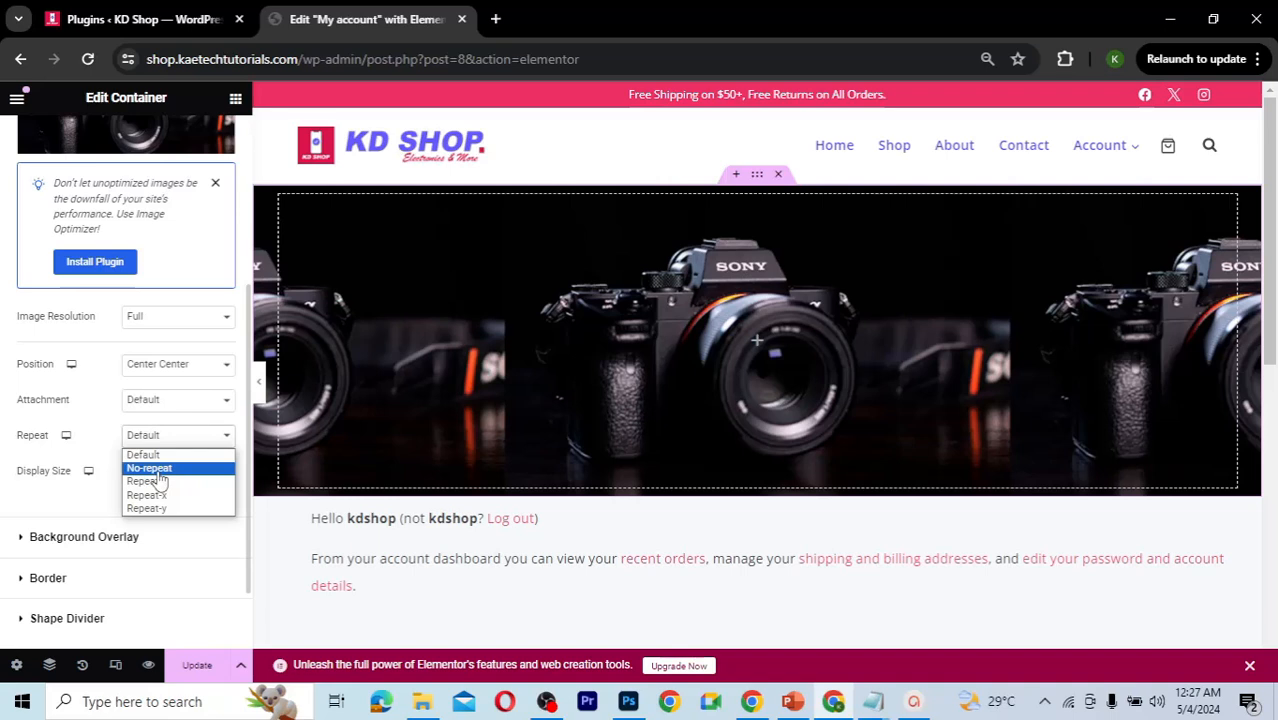
{"action": "left_click", "coordinate": [150, 468]}
{"action": "left_click", "coordinate": [165, 471]}
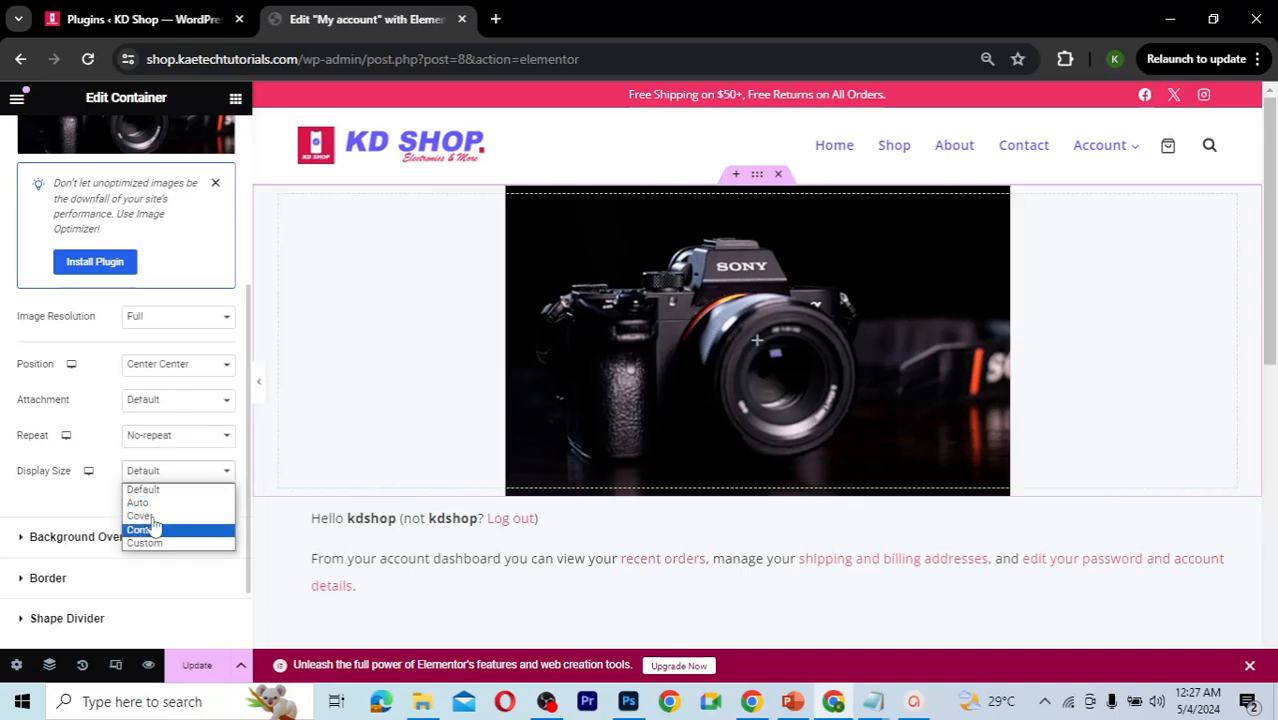
{"action": "left_click", "coordinate": [145, 515]}
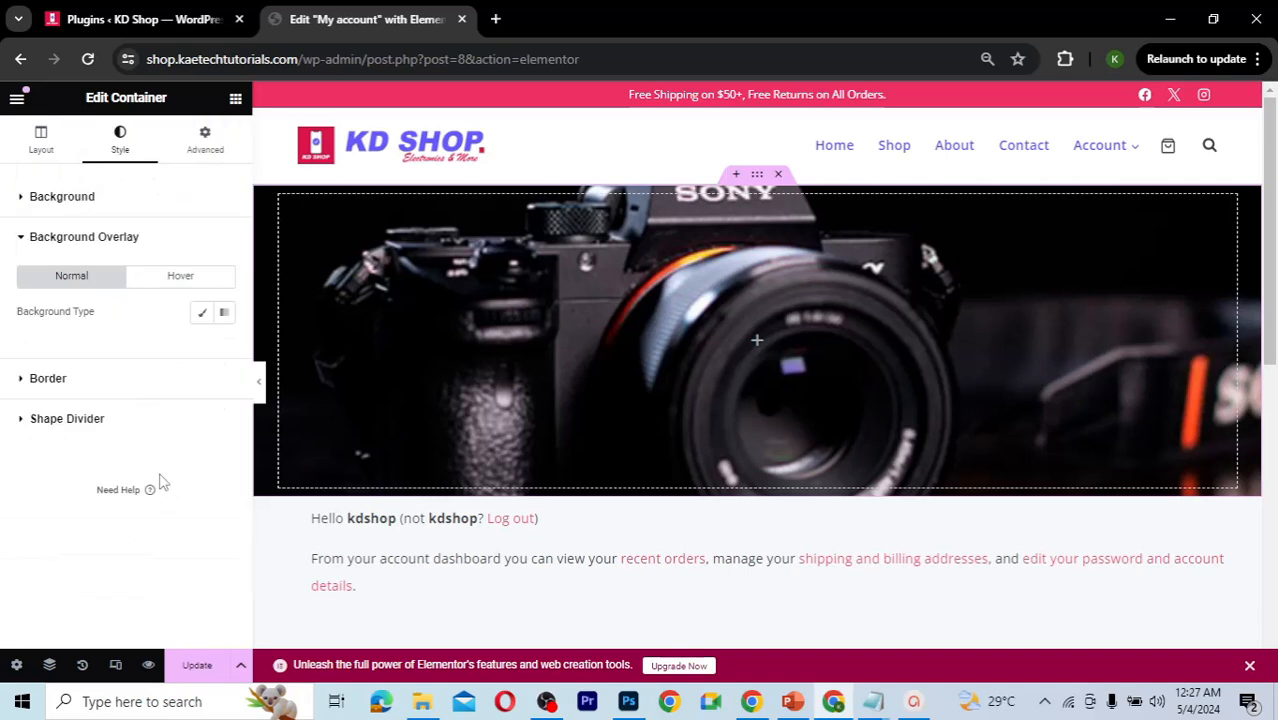
Step: Add a Classic background overlay in #000000 to the container with an opacity of 0.95
{"action": "left_click", "coordinate": [201, 316]}
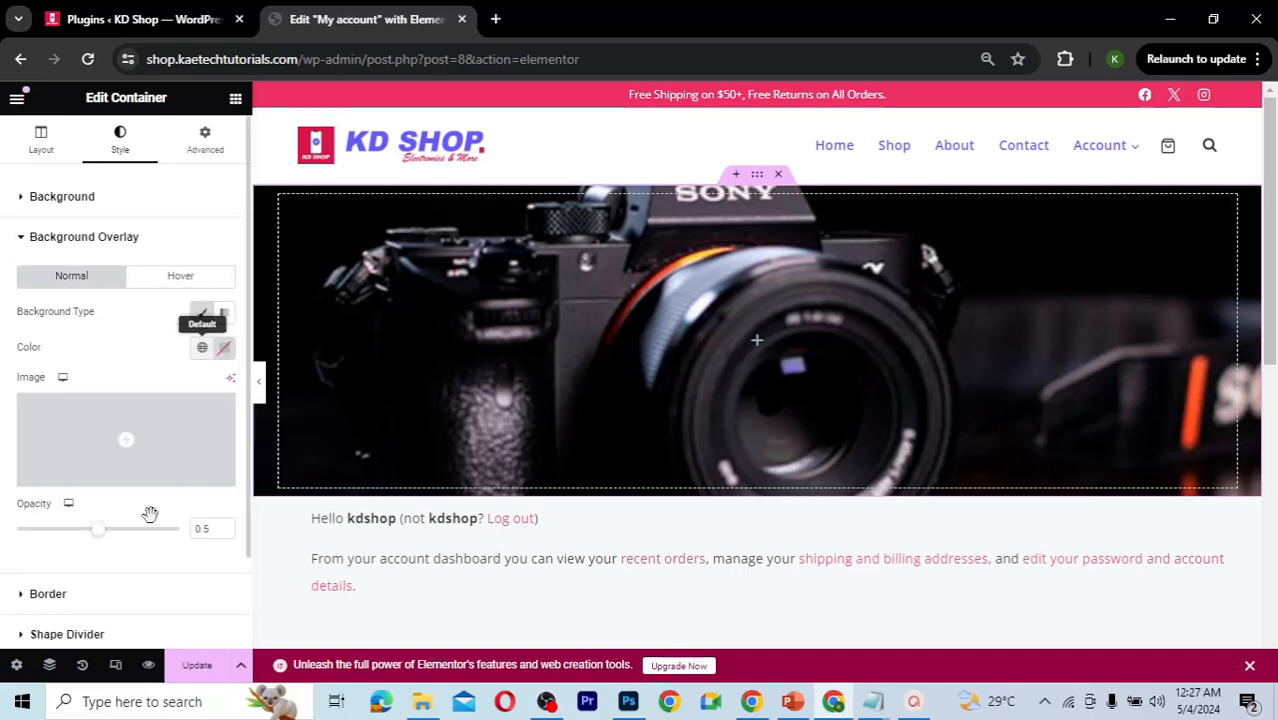
{"action": "left_click", "coordinate": [224, 347]}
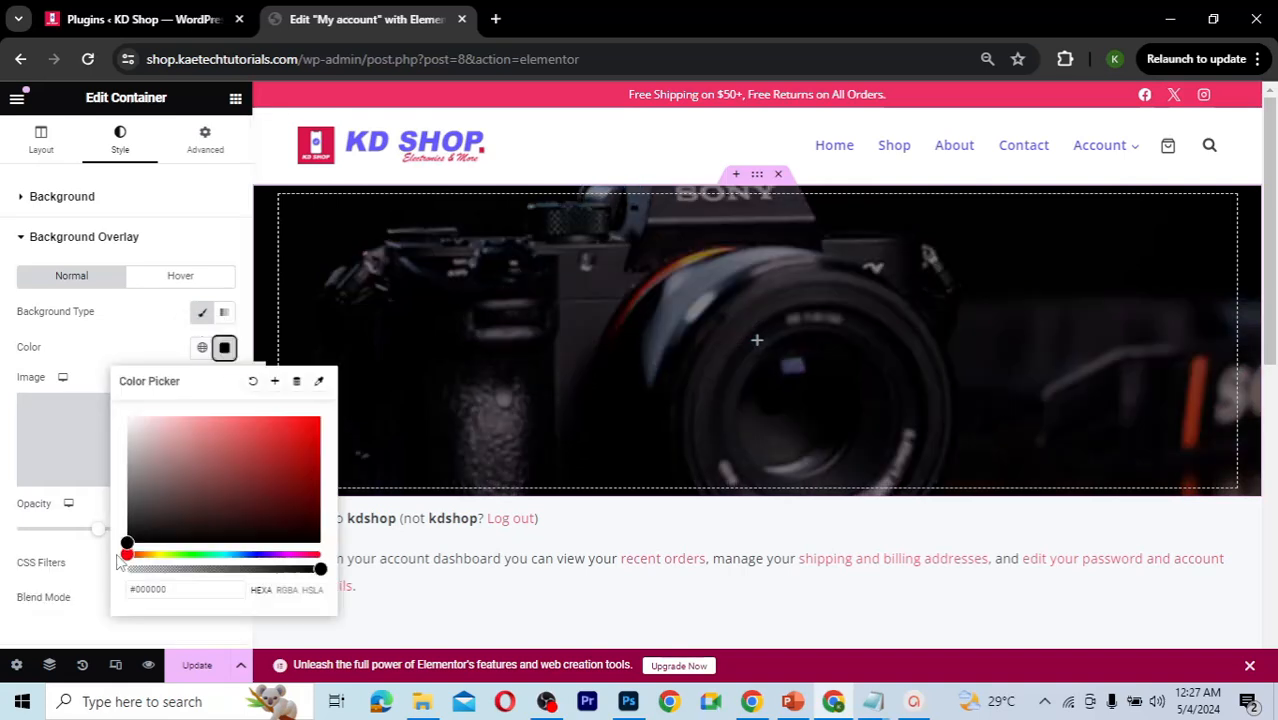
{"action": "left_click", "coordinate": [143, 358]}
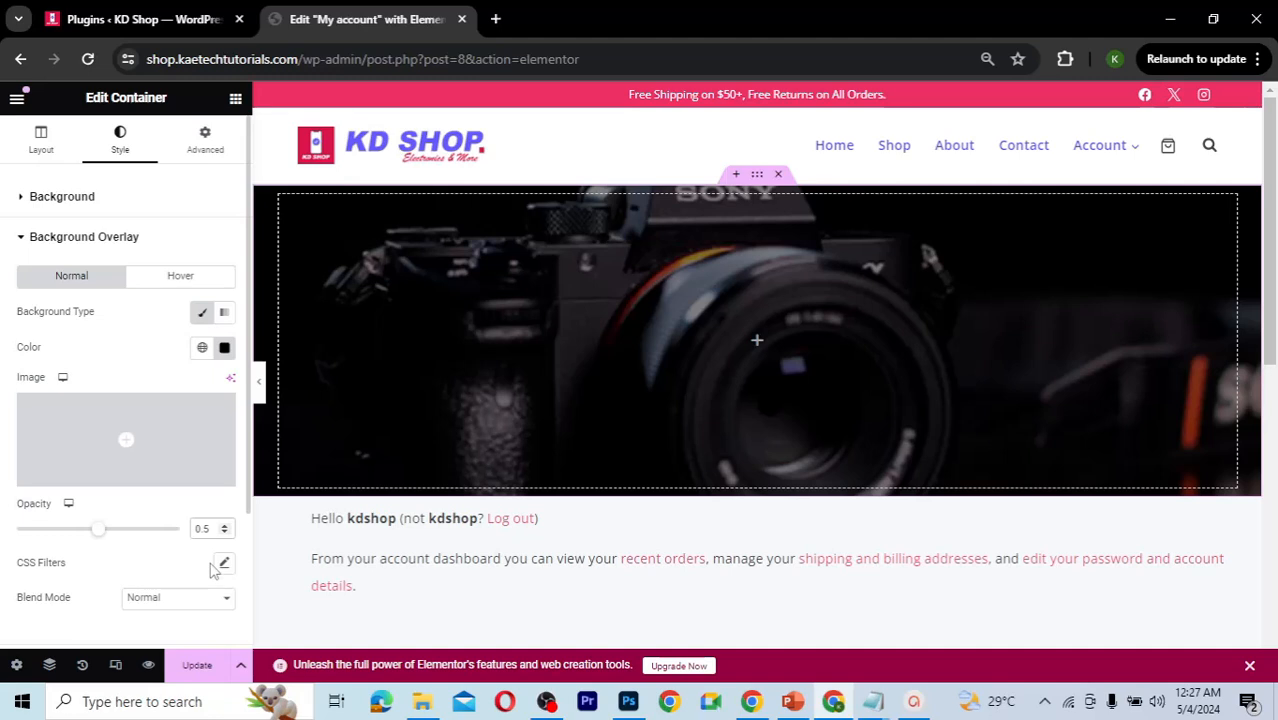
{"action": "type", "text": "8"}
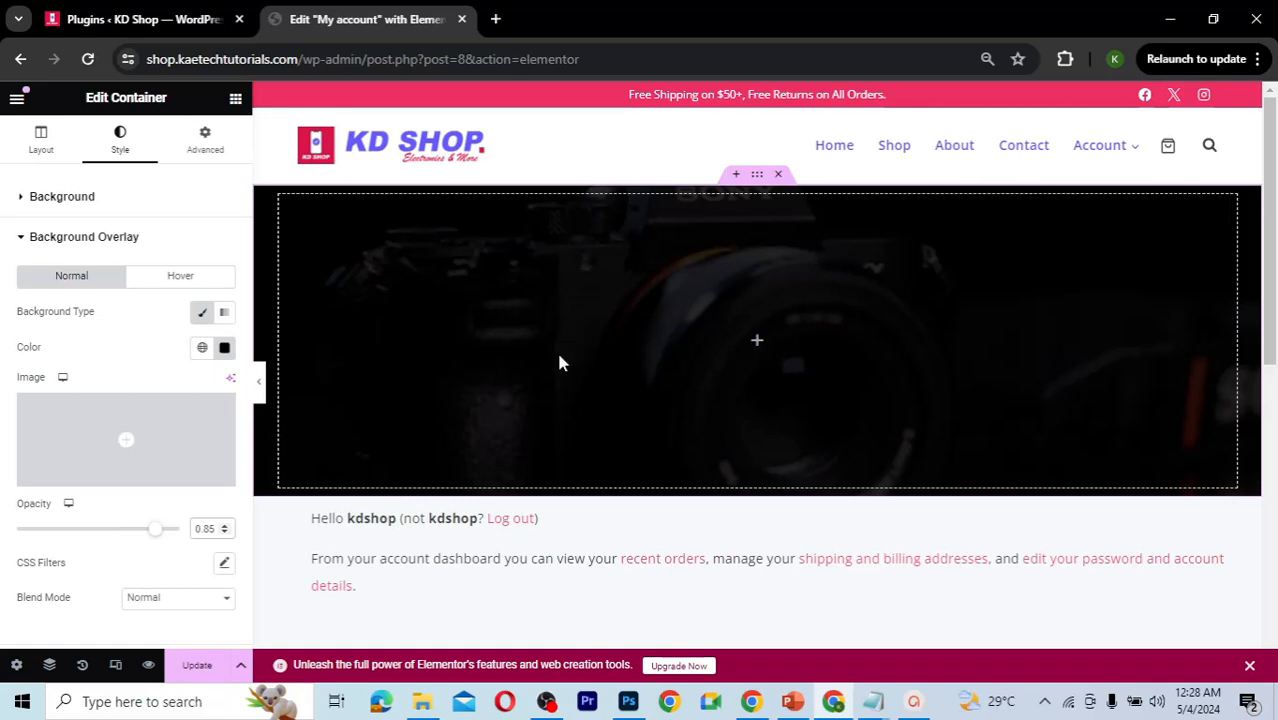
{"action": "left_click", "coordinate": [210, 527]}
{"action": "key", "text": "BackSpace"}
{"action": "type", "text": "9"}
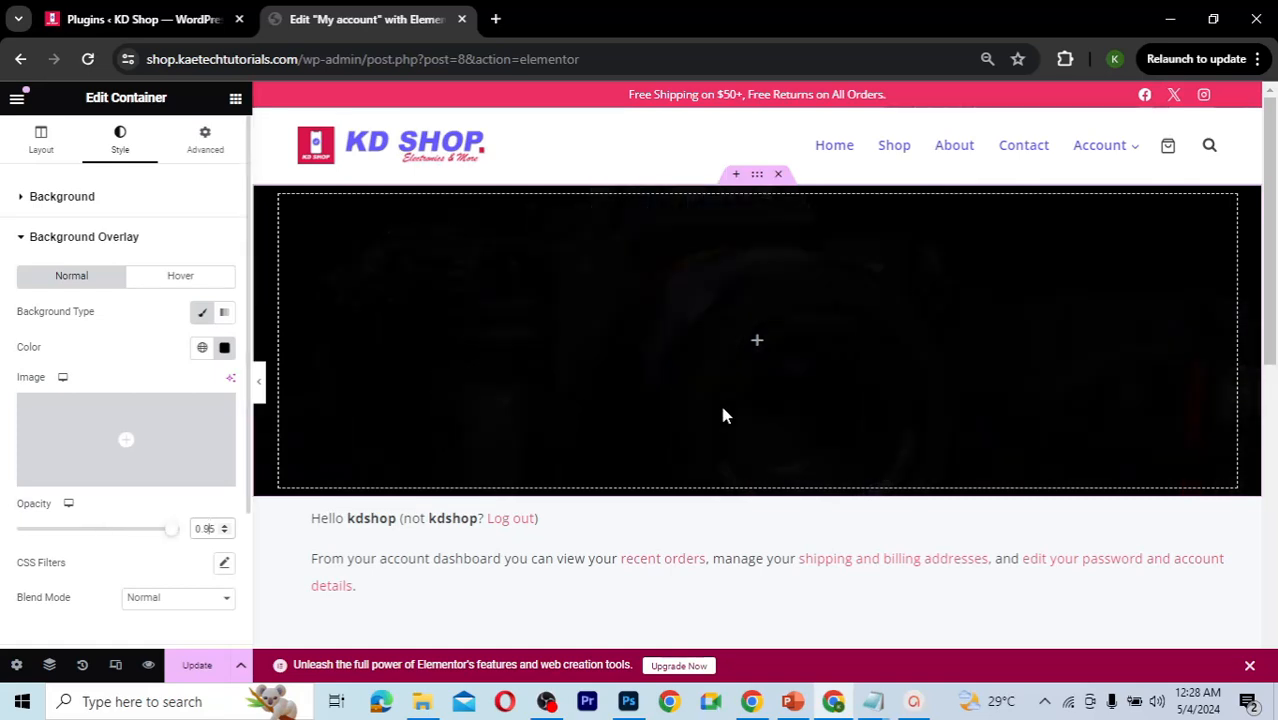
Step: Place a Heading widget inside the dark container and set its title to "Account Dashboard"
{"action": "left_click", "coordinate": [758, 346]}
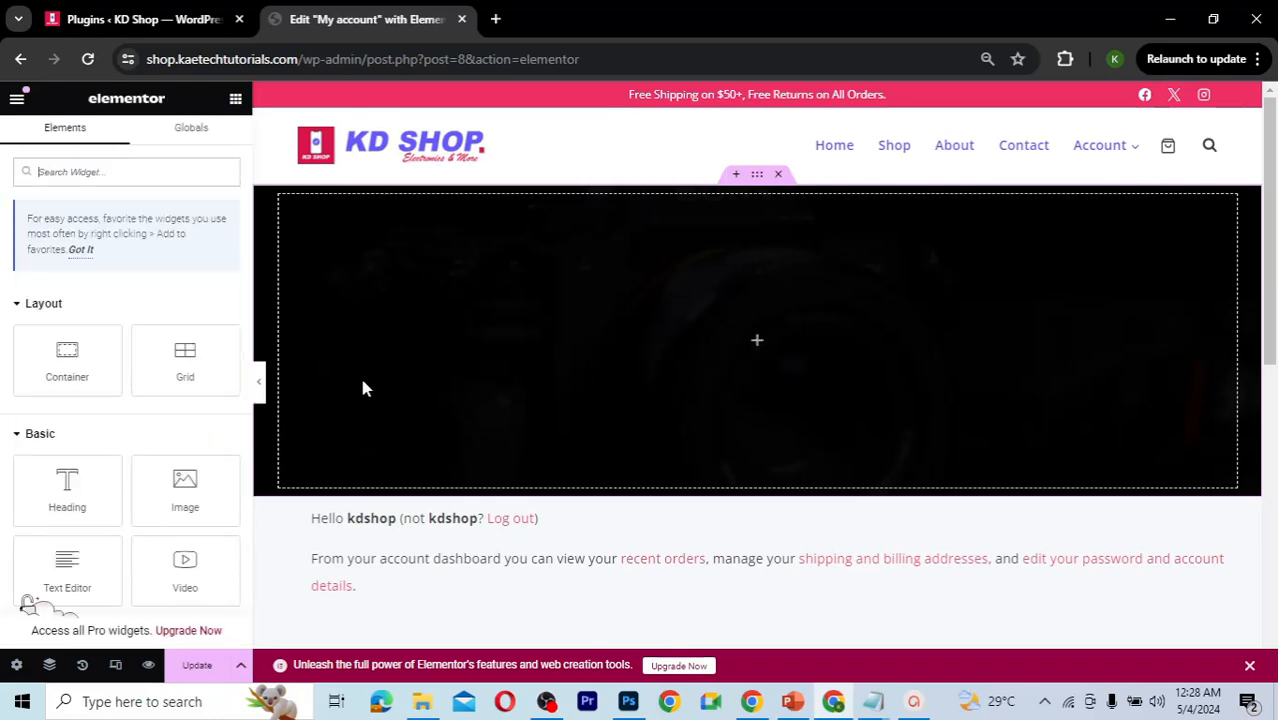
{"action": "left_click_drag", "start_coordinate": [53, 491], "coordinate": [722, 345]}
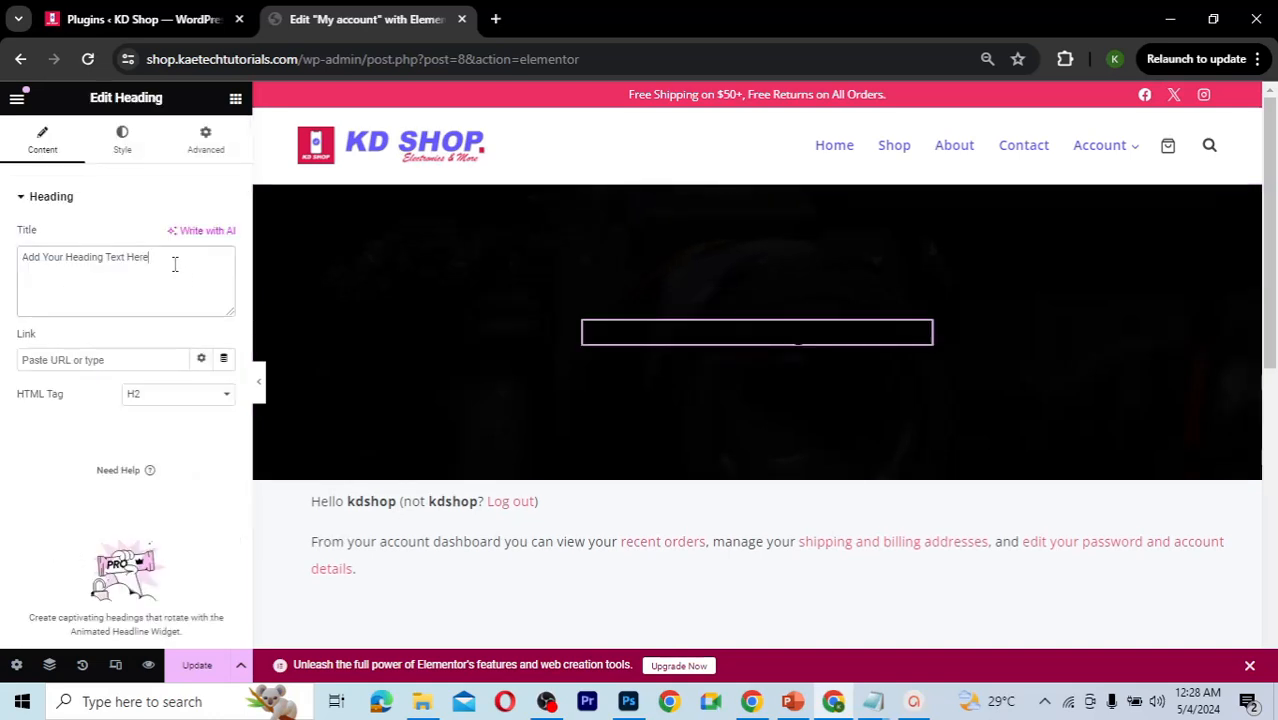
{"action": "left_click_drag", "start_coordinate": [174, 263], "coordinate": [12, 263]}
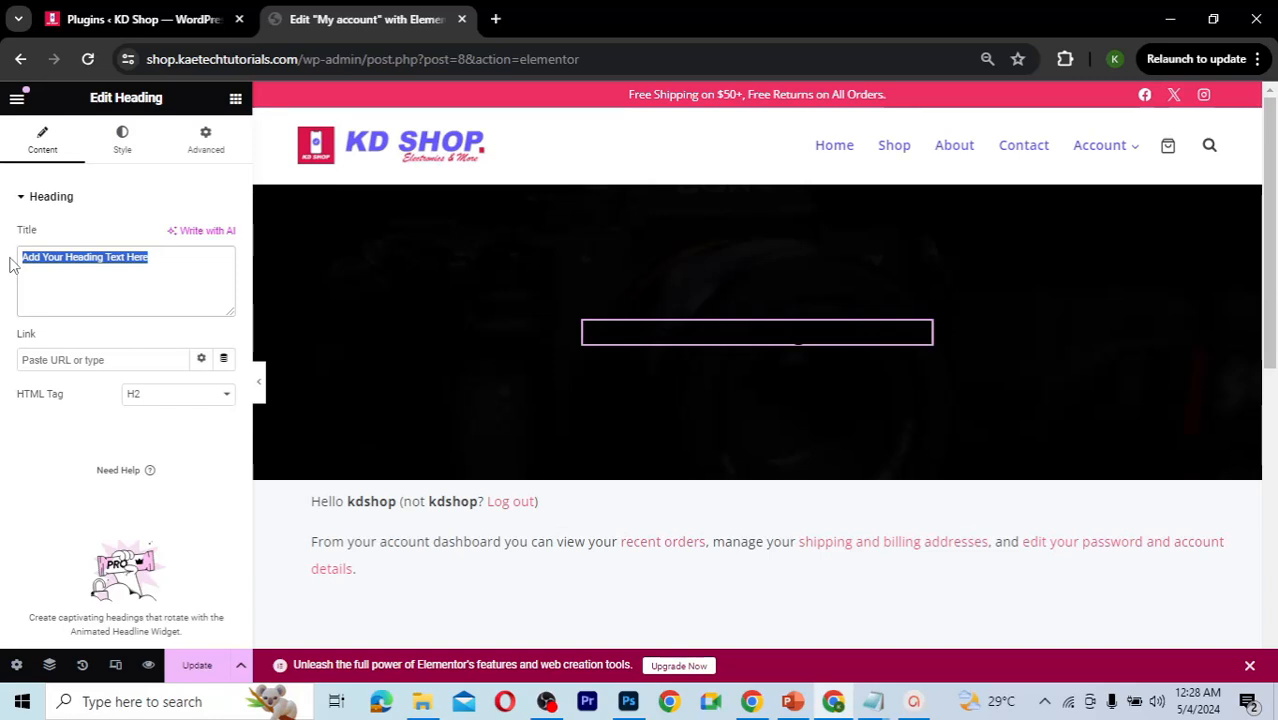
{"action": "type", "text": "A"}
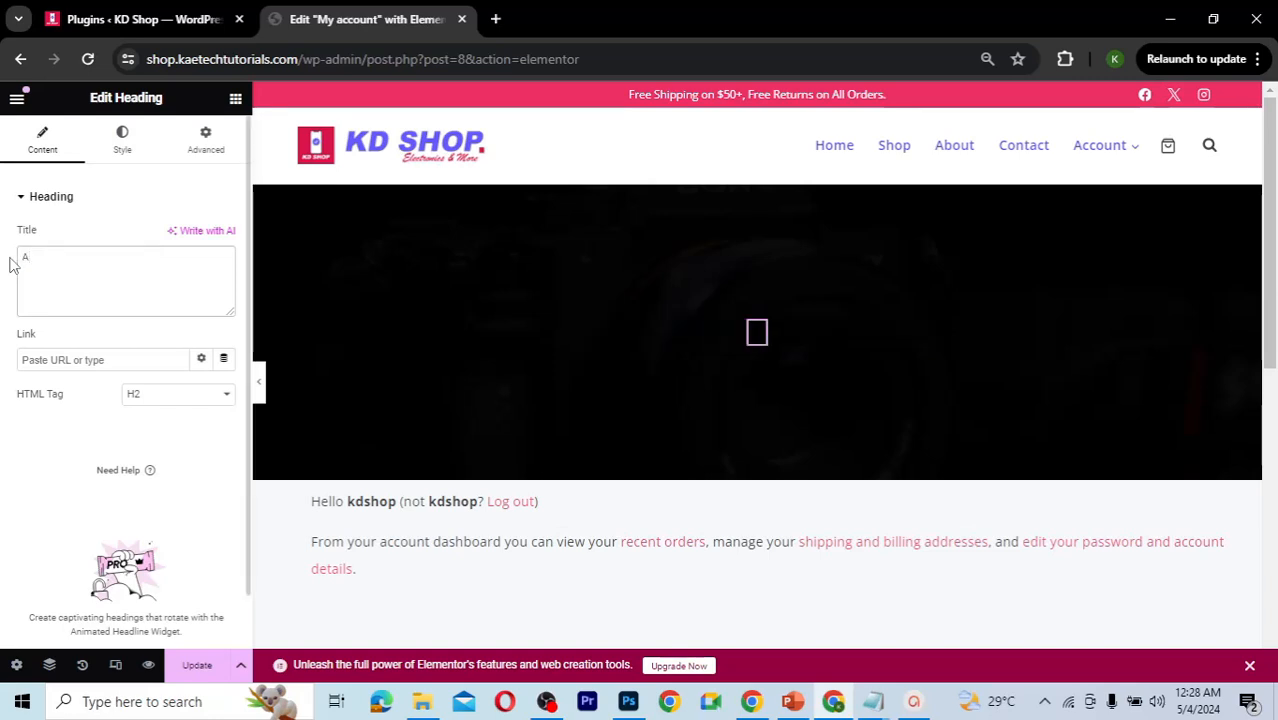
{"action": "key", "text": "BackSpace"}
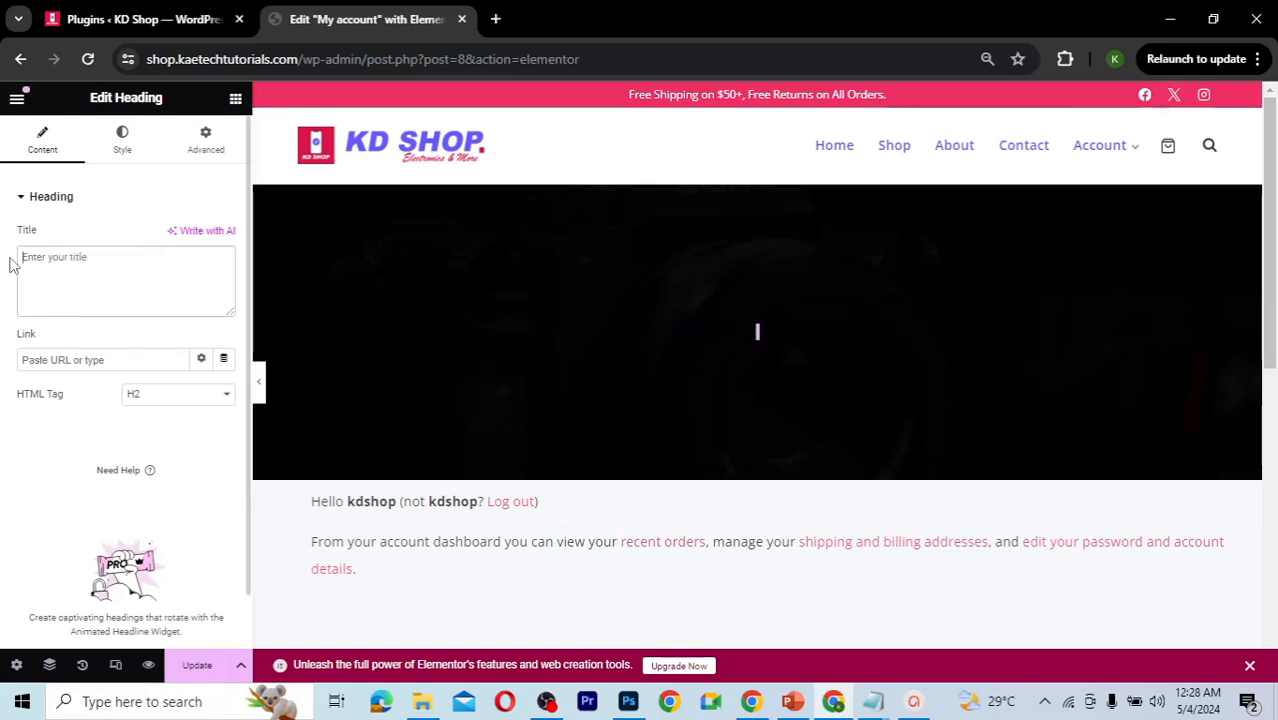
{"action": "type", "text": "Dashboard"}
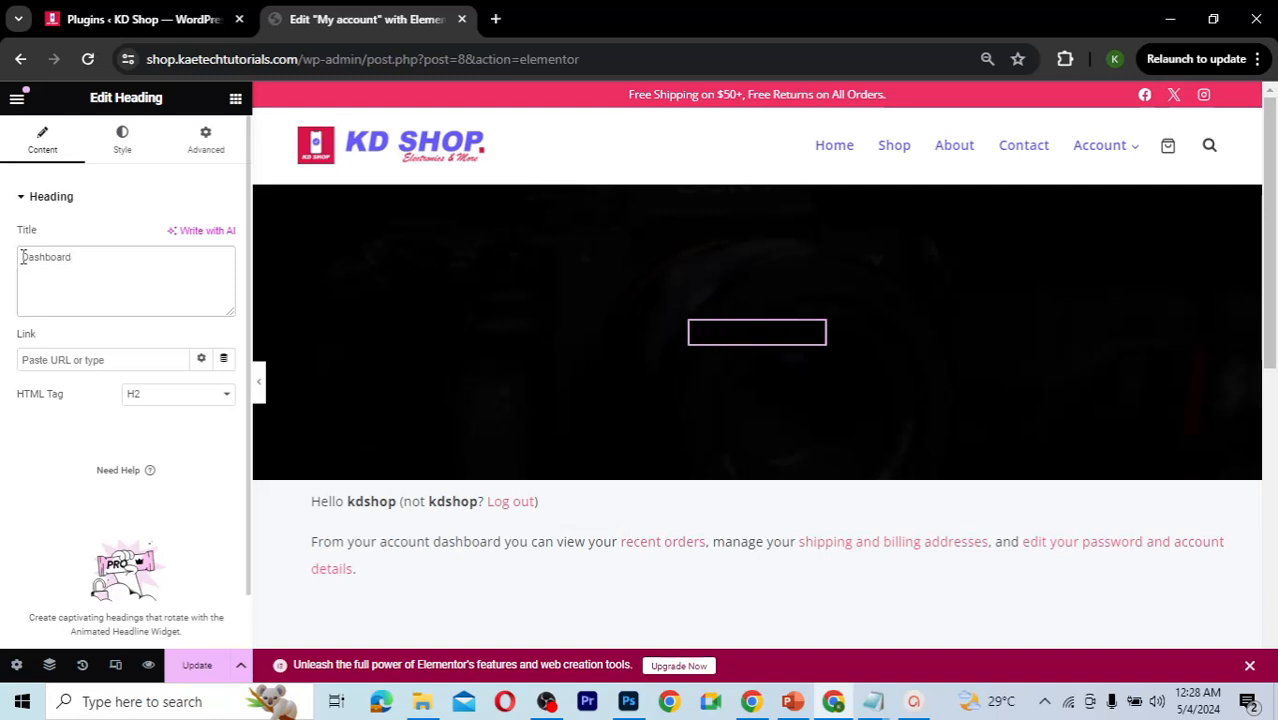
{"action": "left_click", "coordinate": [21, 257]}
{"action": "type", "text": "Account"}
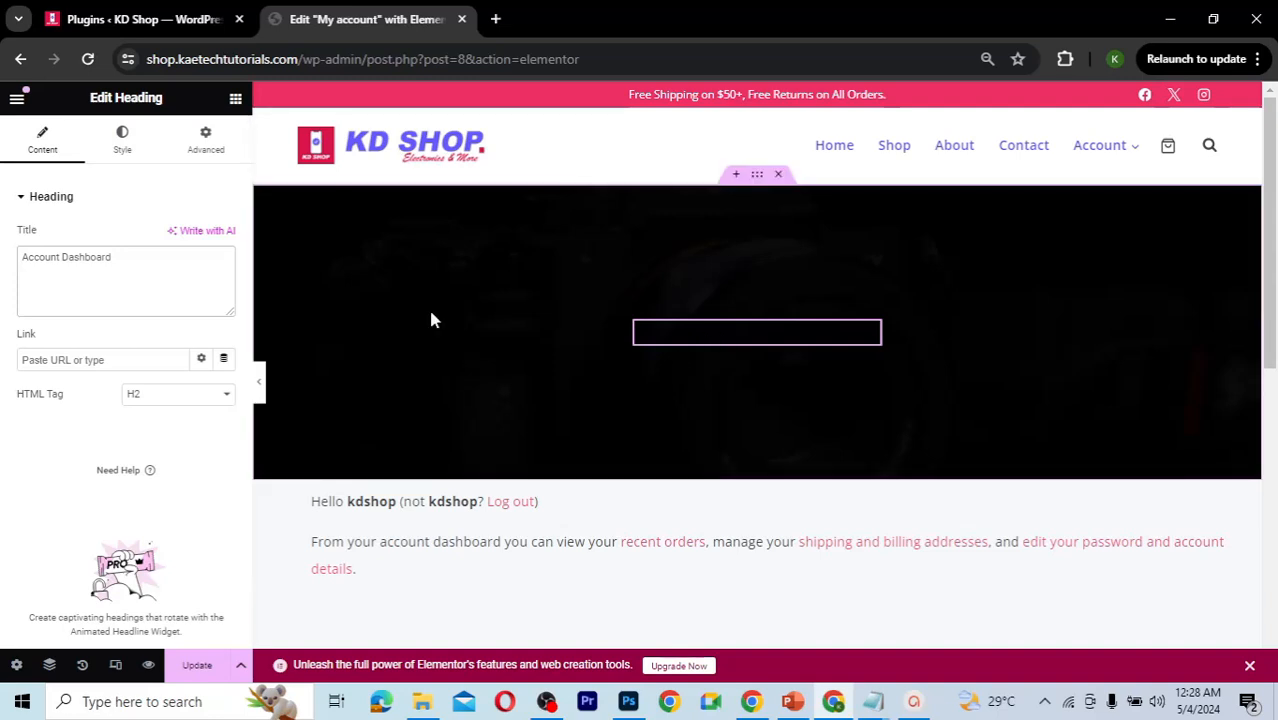
Step: Give the "Account Dashboard" heading a near-white text color and center-align it
{"action": "left_click", "coordinate": [122, 145]}
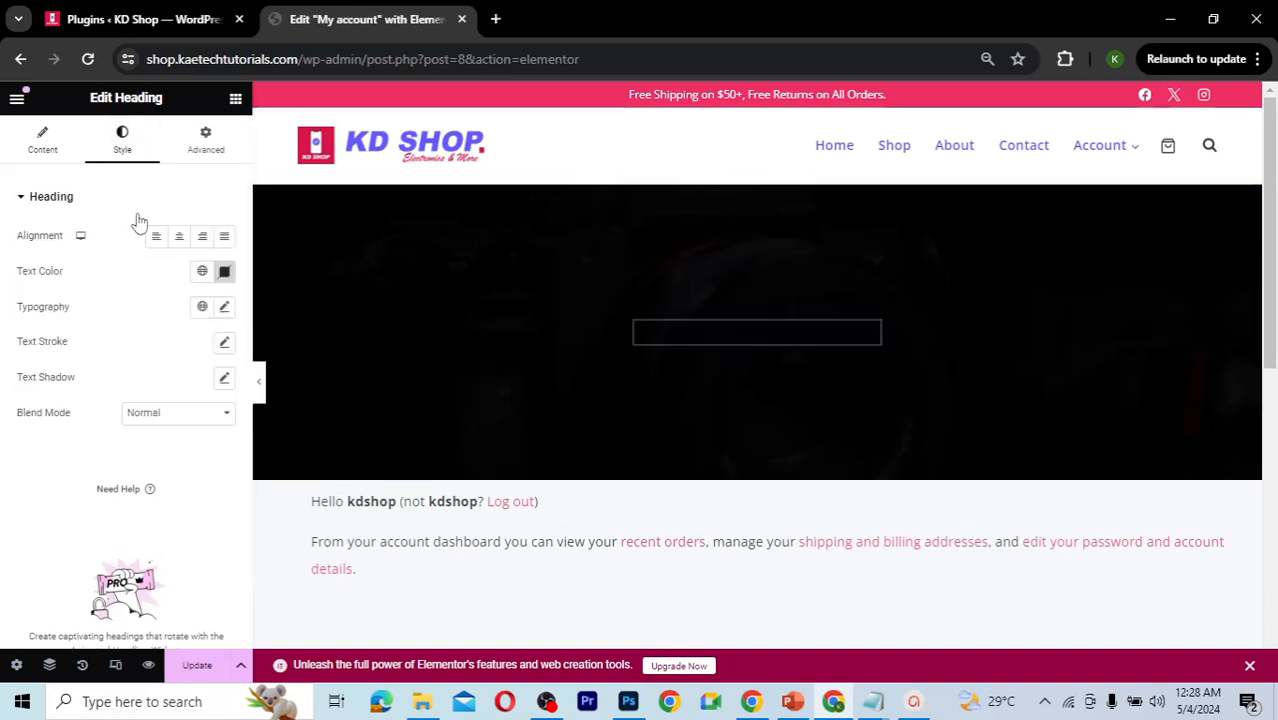
{"action": "left_click", "coordinate": [225, 273]}
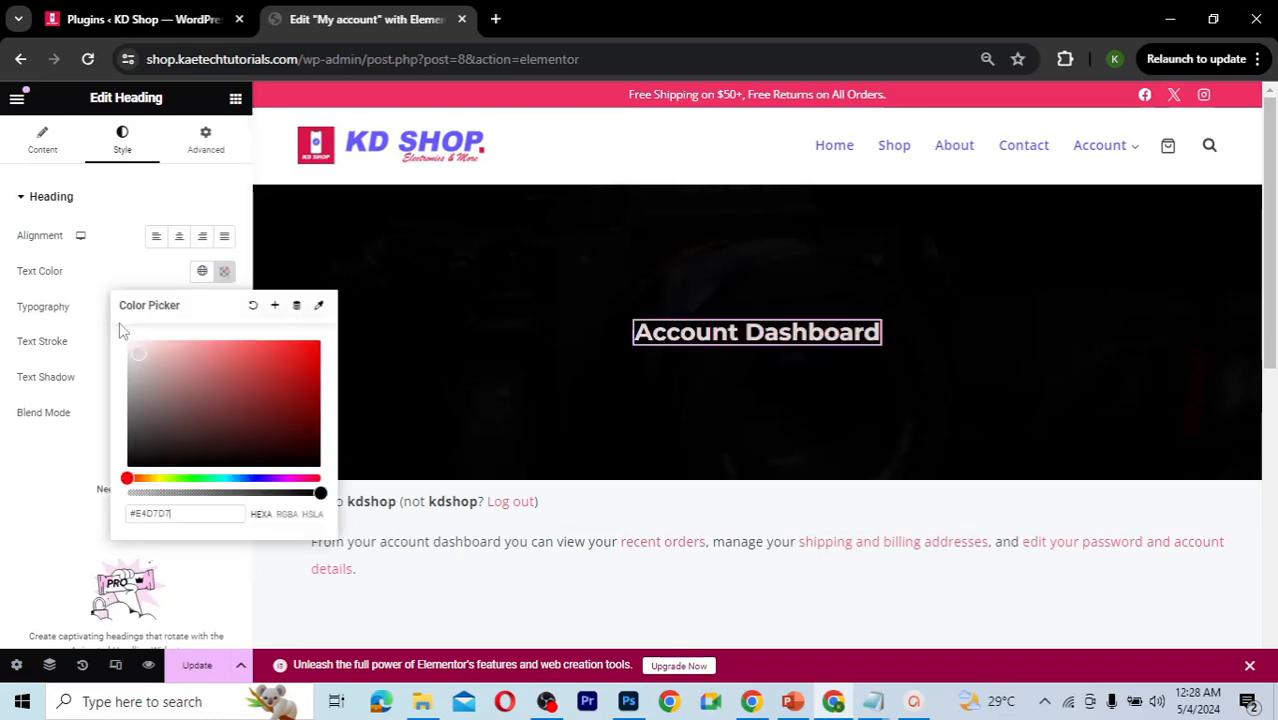
{"action": "left_click", "coordinate": [118, 287]}
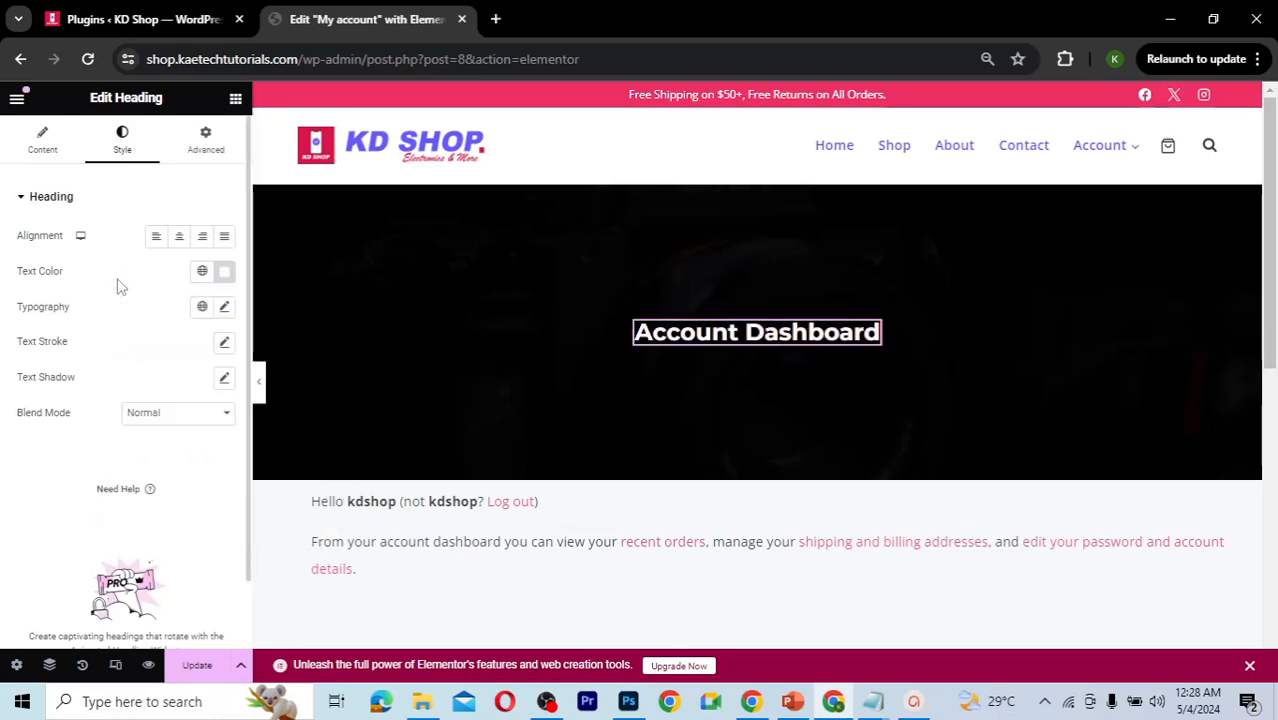
{"action": "left_click", "coordinate": [181, 236]}
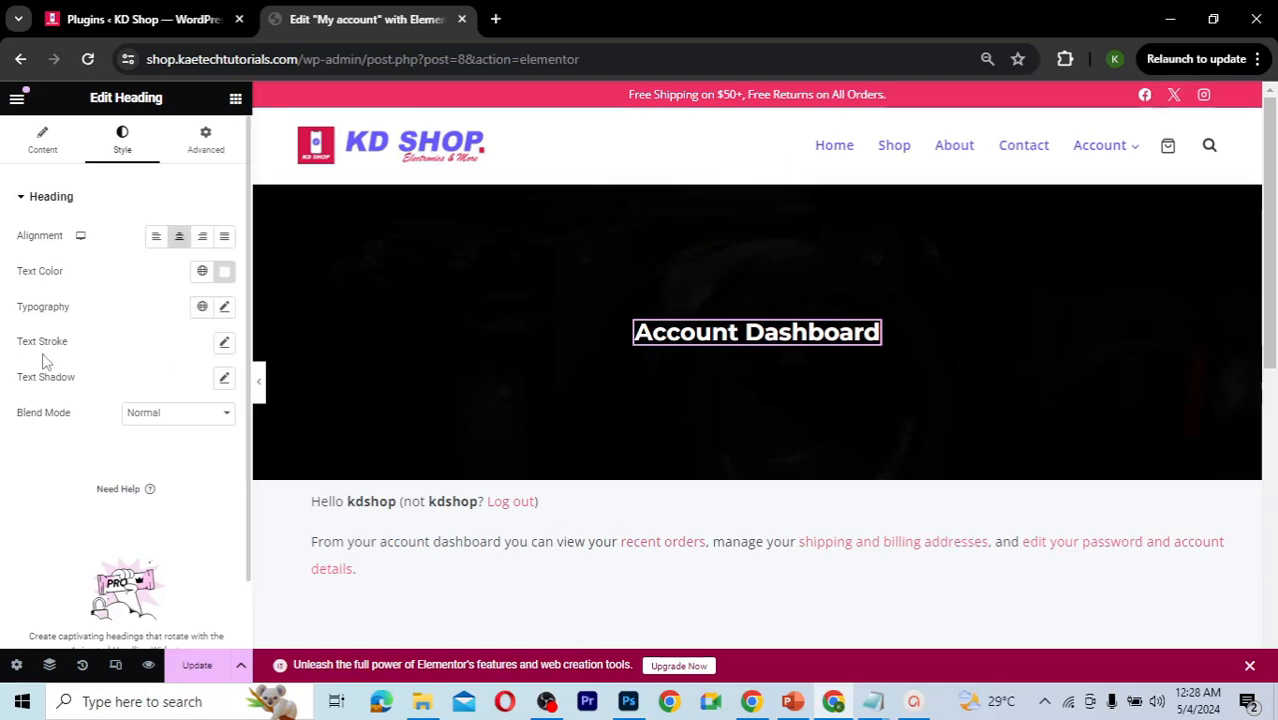
Step: Set the heading's typography to the Arial family at a size of 45 px
{"action": "left_click", "coordinate": [223, 310]}
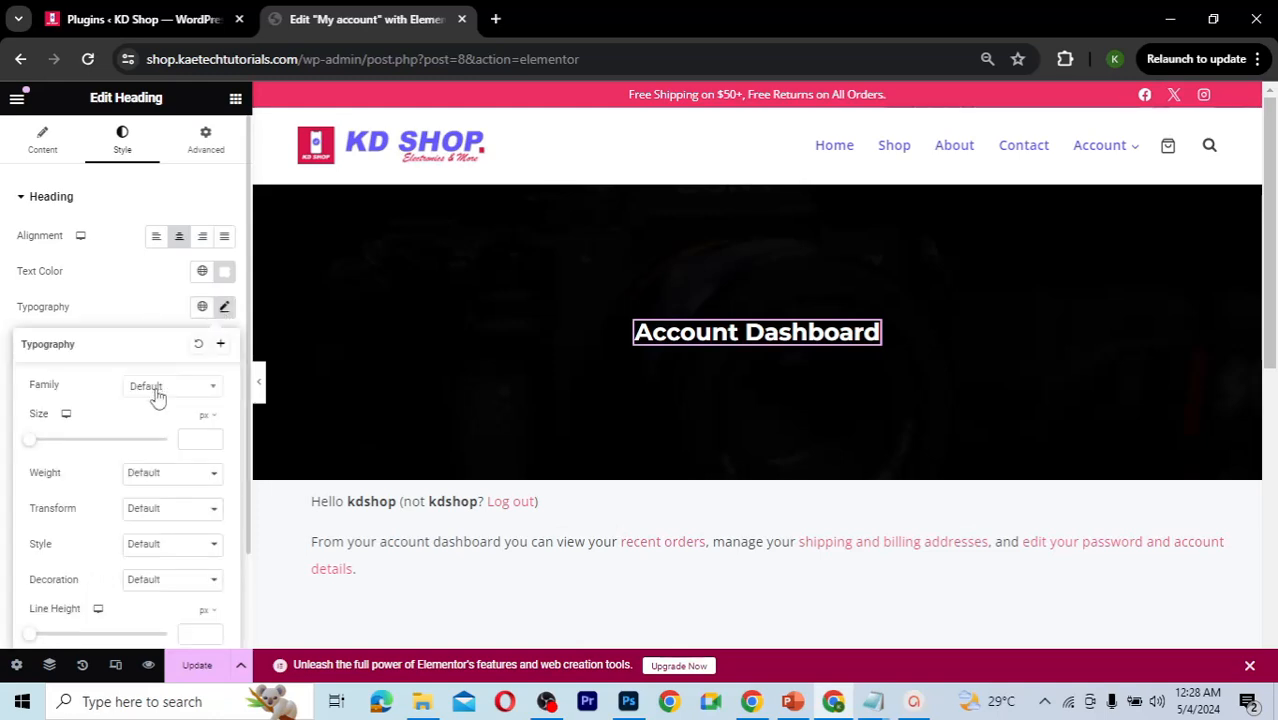
{"action": "left_click", "coordinate": [157, 398]}
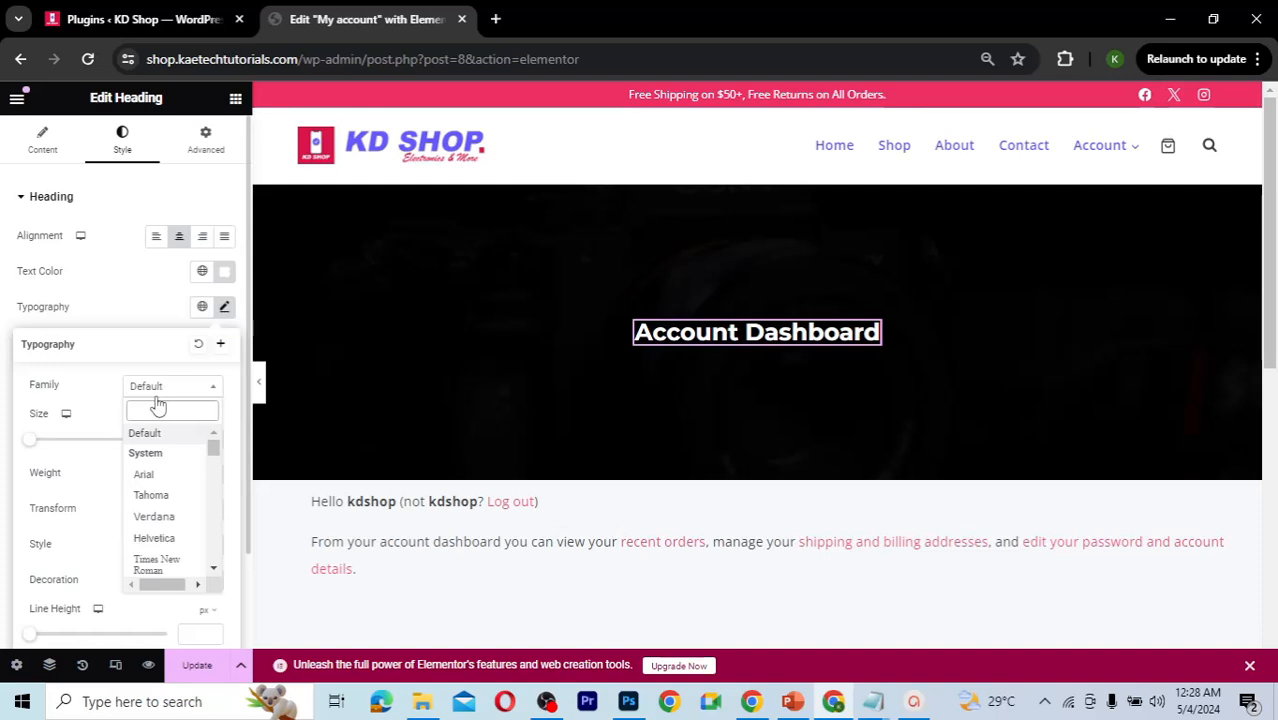
{"action": "type", "text": "arial"}
{"action": "left_click", "coordinate": [143, 455]}
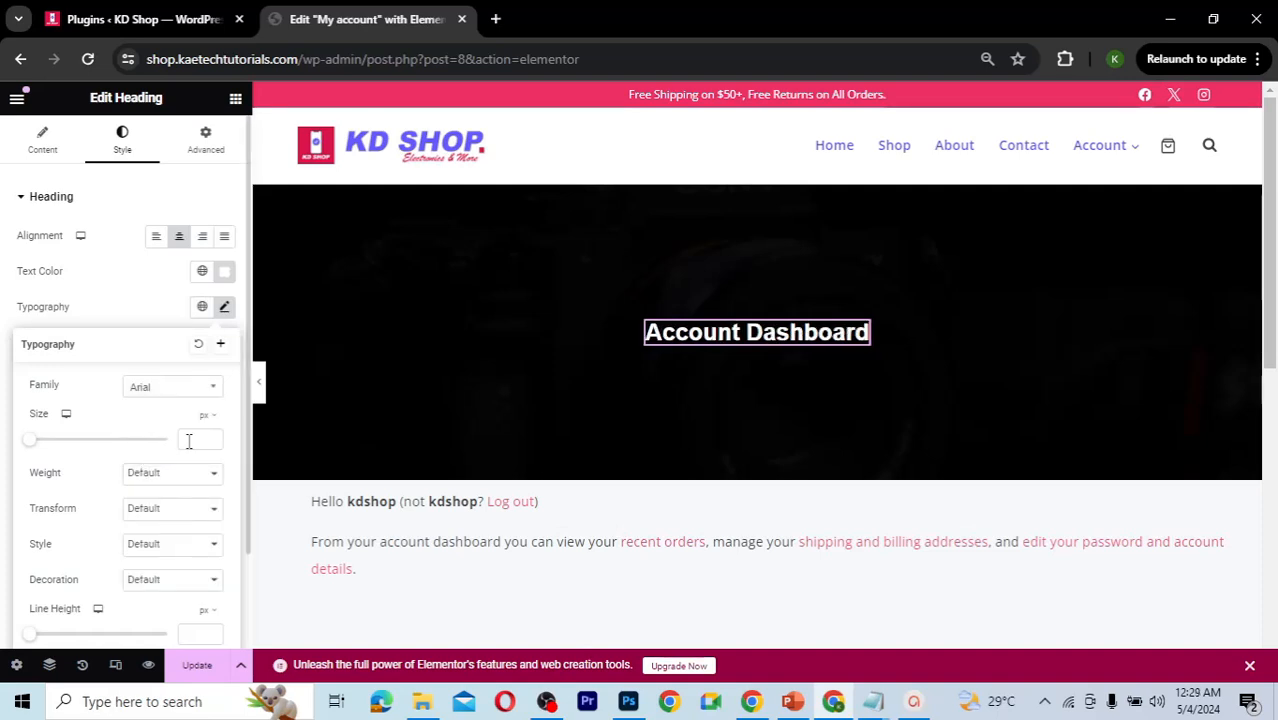
{"action": "left_click", "coordinate": [189, 441]}
{"action": "type", "text": "45"}
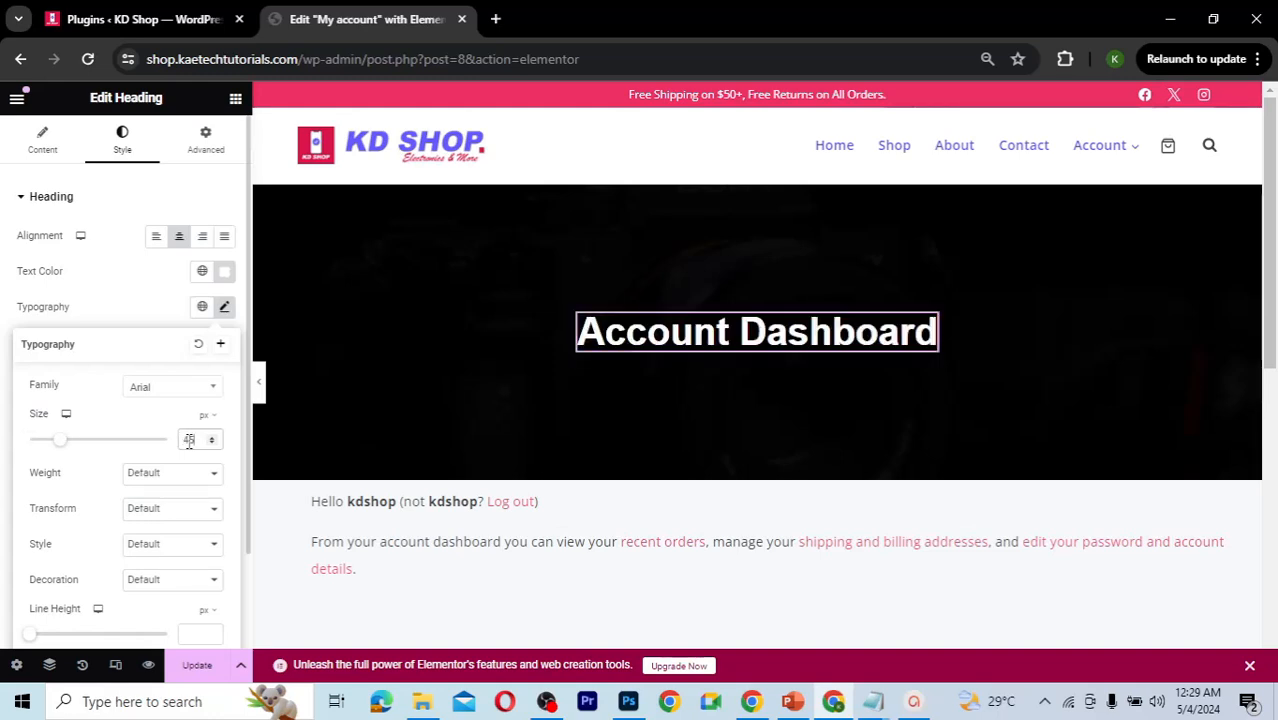
{"action": "scroll", "coordinate": [731, 388], "scroll_direction": "down", "scroll_amount": 1}
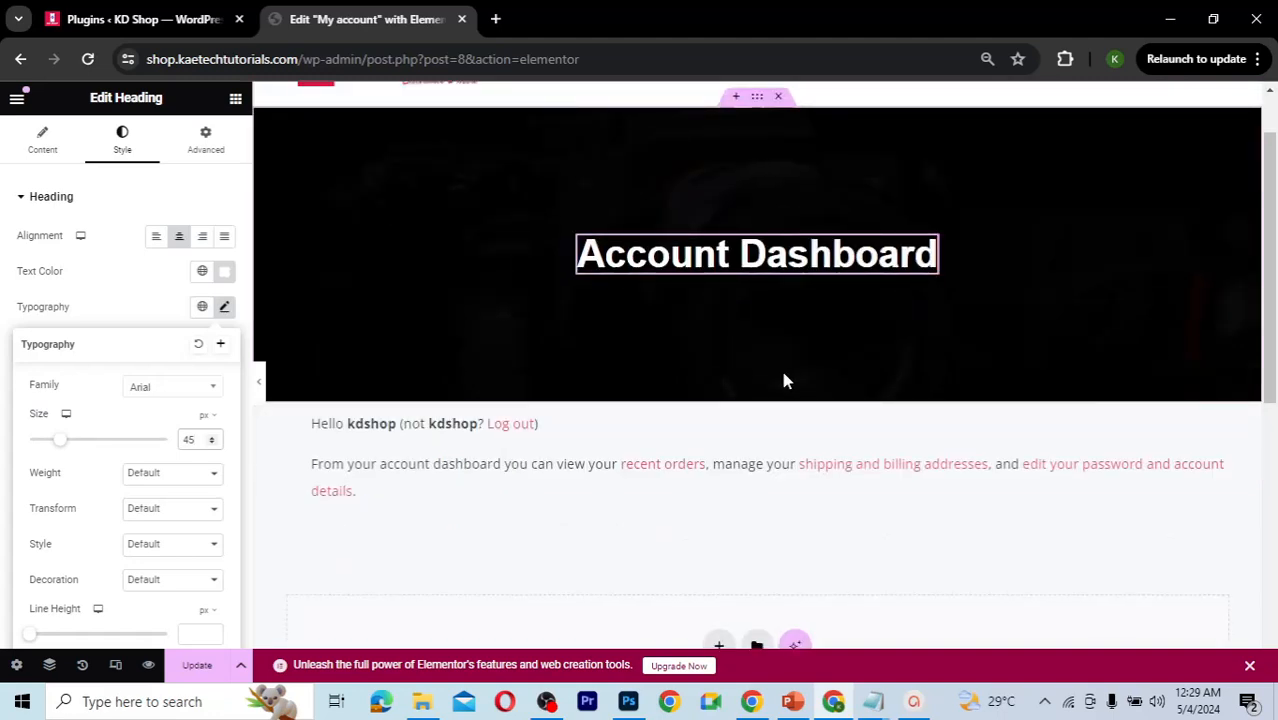
{"action": "scroll", "coordinate": [755, 378], "scroll_direction": "down", "scroll_amount": 2}
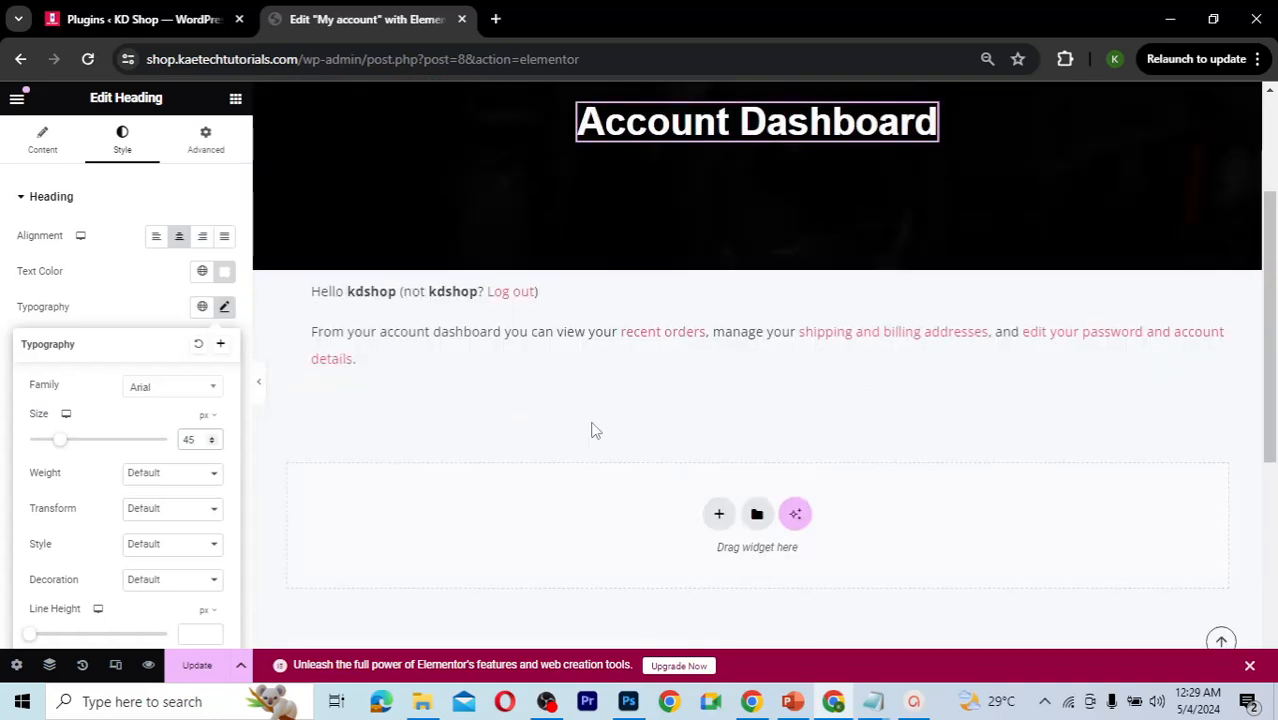
{"action": "scroll", "coordinate": [592, 430], "scroll_direction": "down", "scroll_amount": 1}
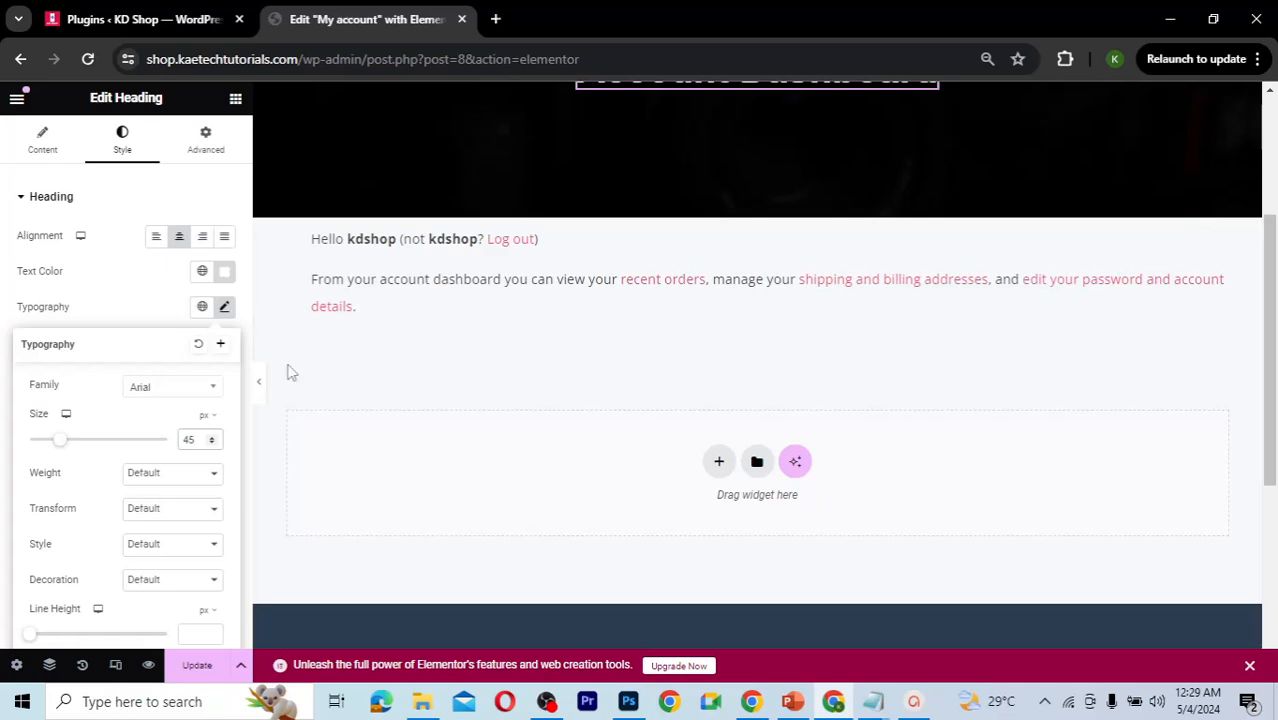
{"action": "left_click", "coordinate": [128, 308]}
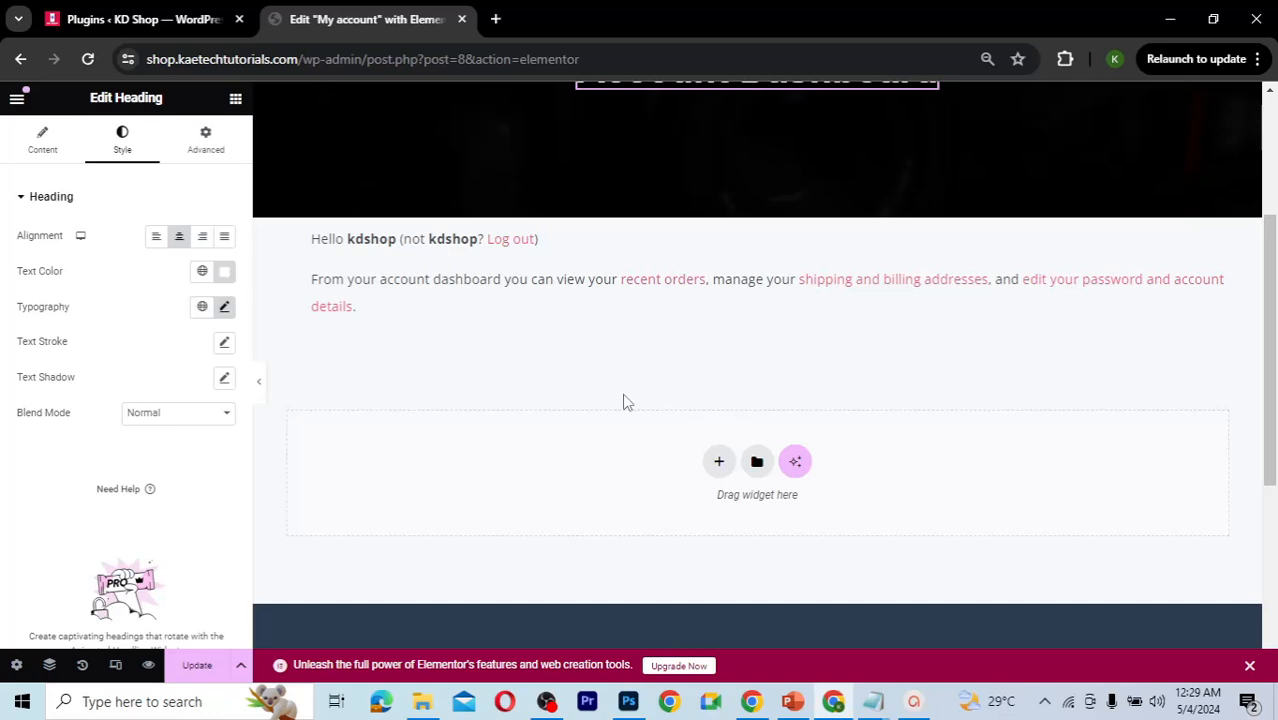
Step: Insert a row-direction container between the banner and the account text, and nest another container inside it
{"action": "scroll", "coordinate": [623, 401], "scroll_direction": "up", "scroll_amount": 2}
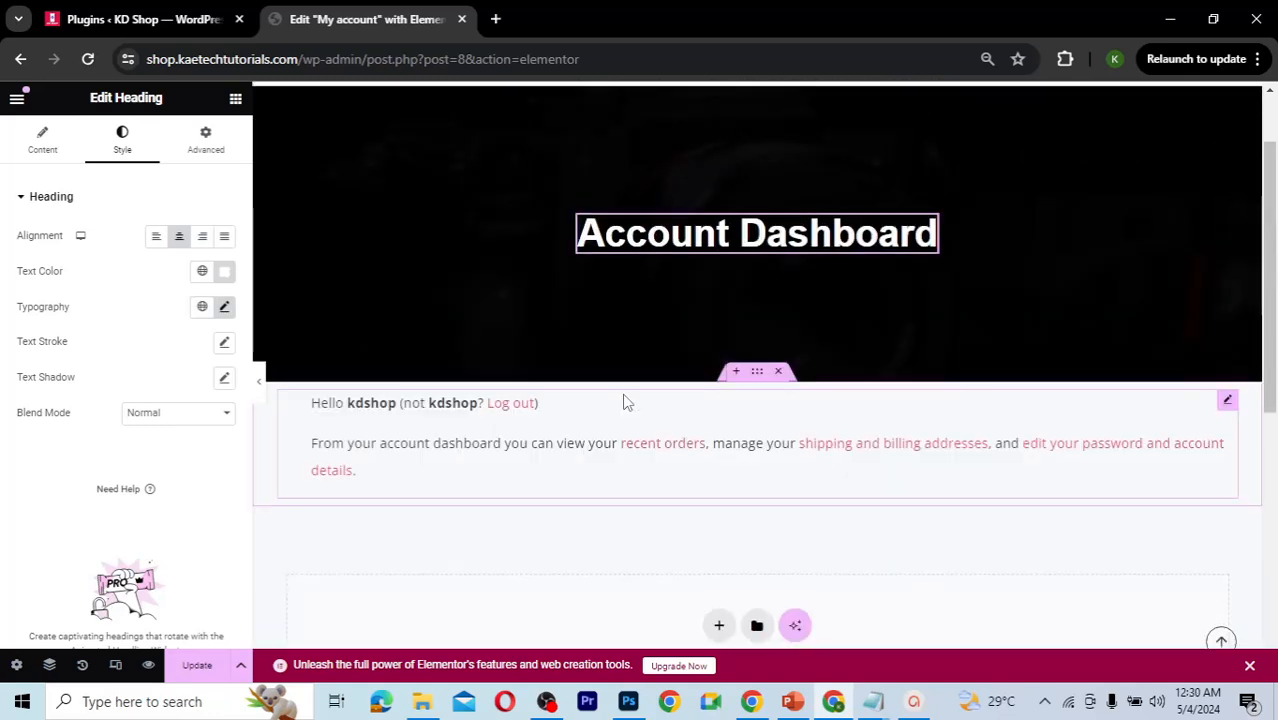
{"action": "scroll", "coordinate": [623, 401], "scroll_direction": "down", "scroll_amount": 1}
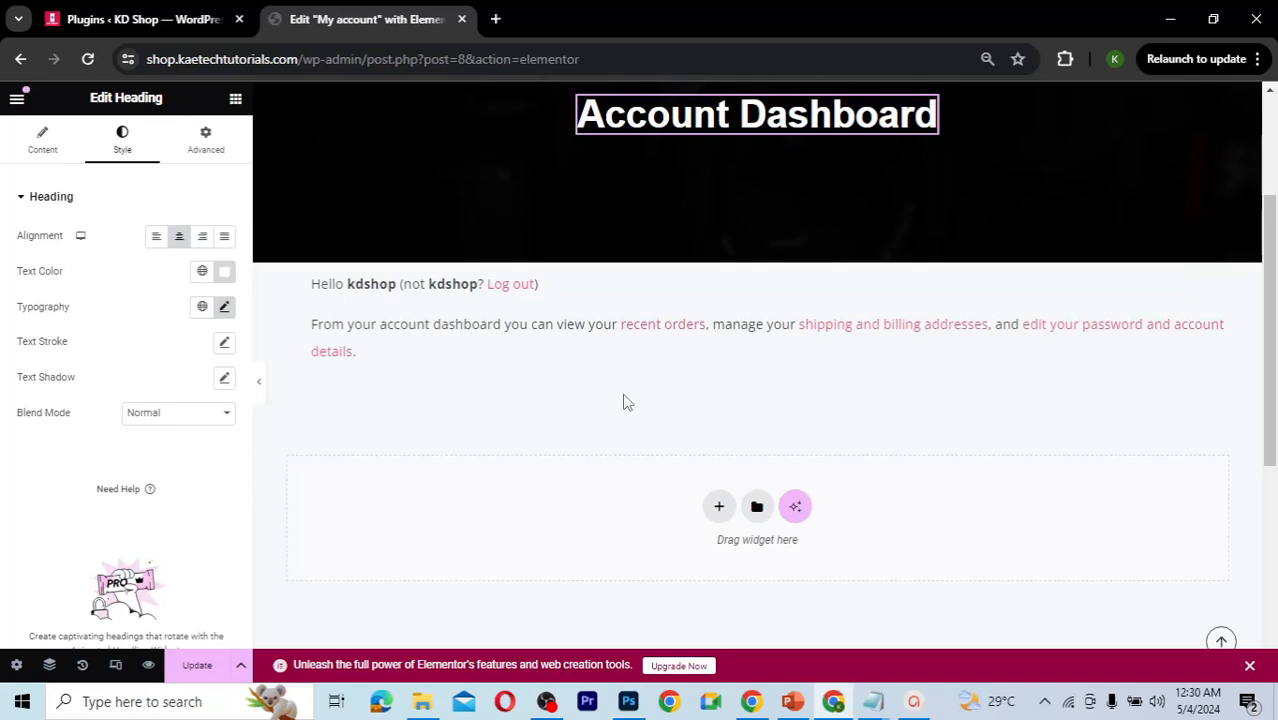
{"action": "scroll", "coordinate": [627, 402], "scroll_direction": "up", "scroll_amount": 1}
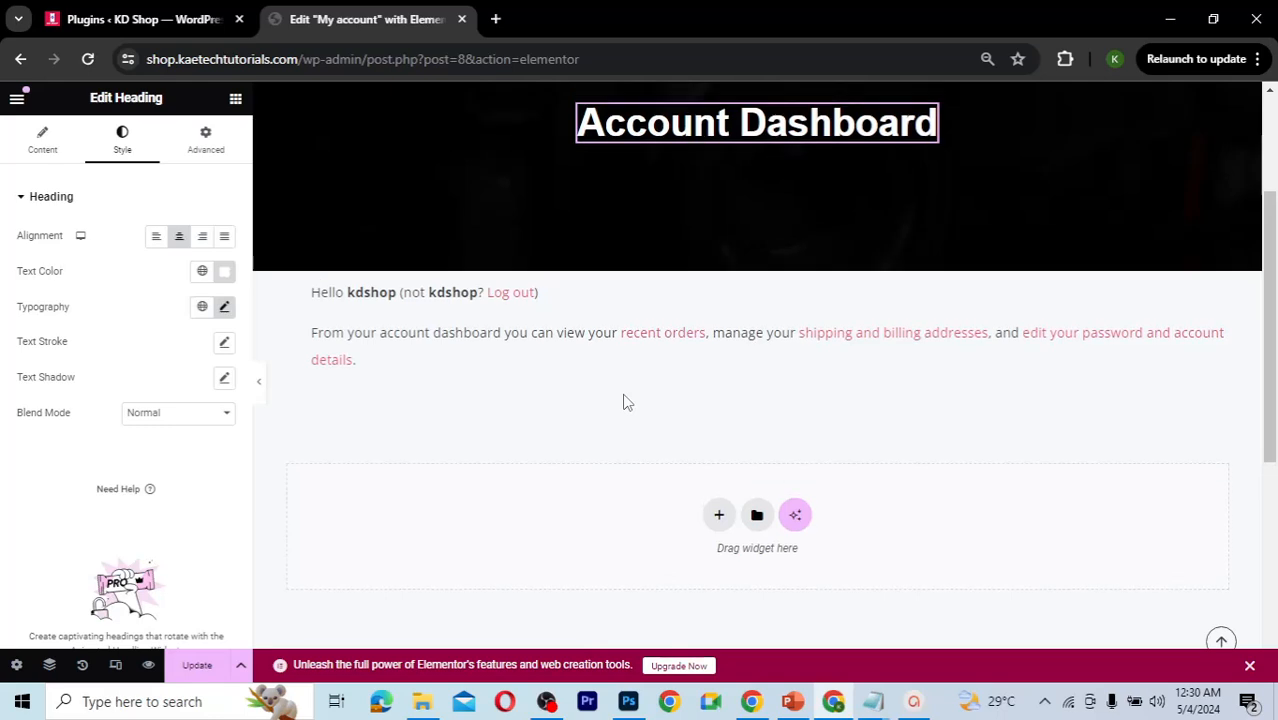
{"action": "scroll", "coordinate": [627, 402], "scroll_direction": "down", "scroll_amount": 1}
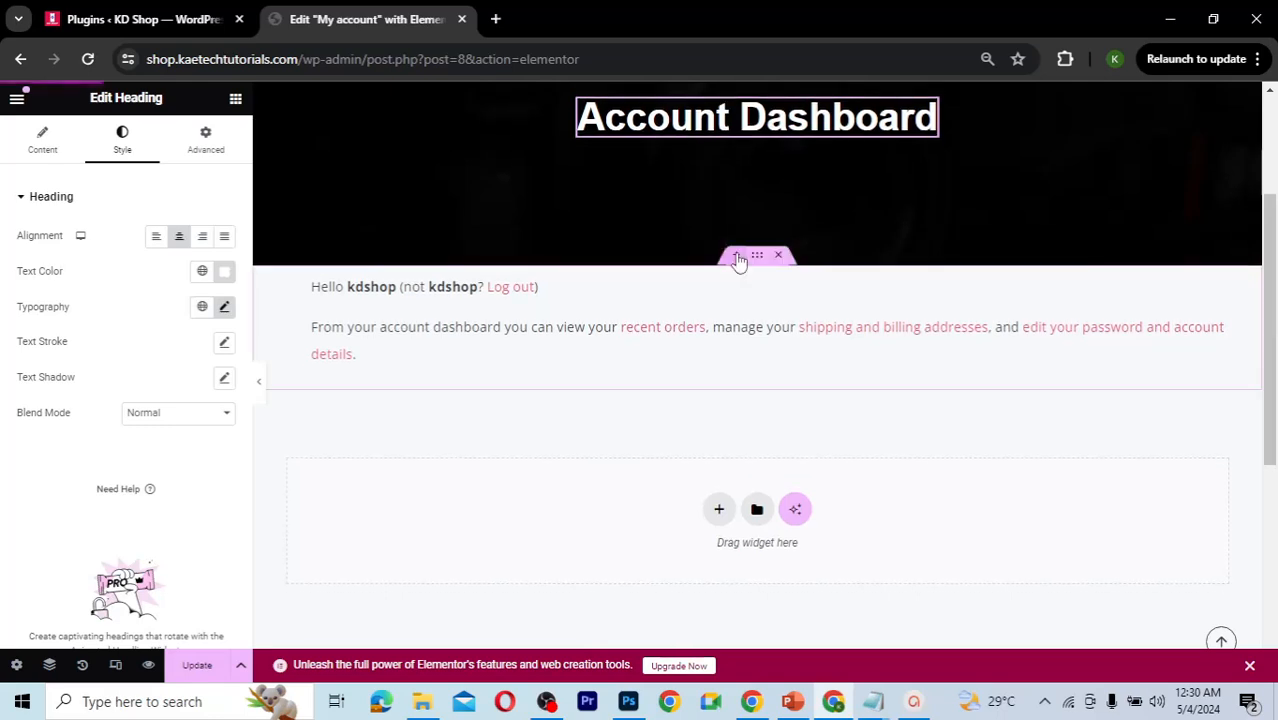
{"action": "left_click", "coordinate": [741, 258]}
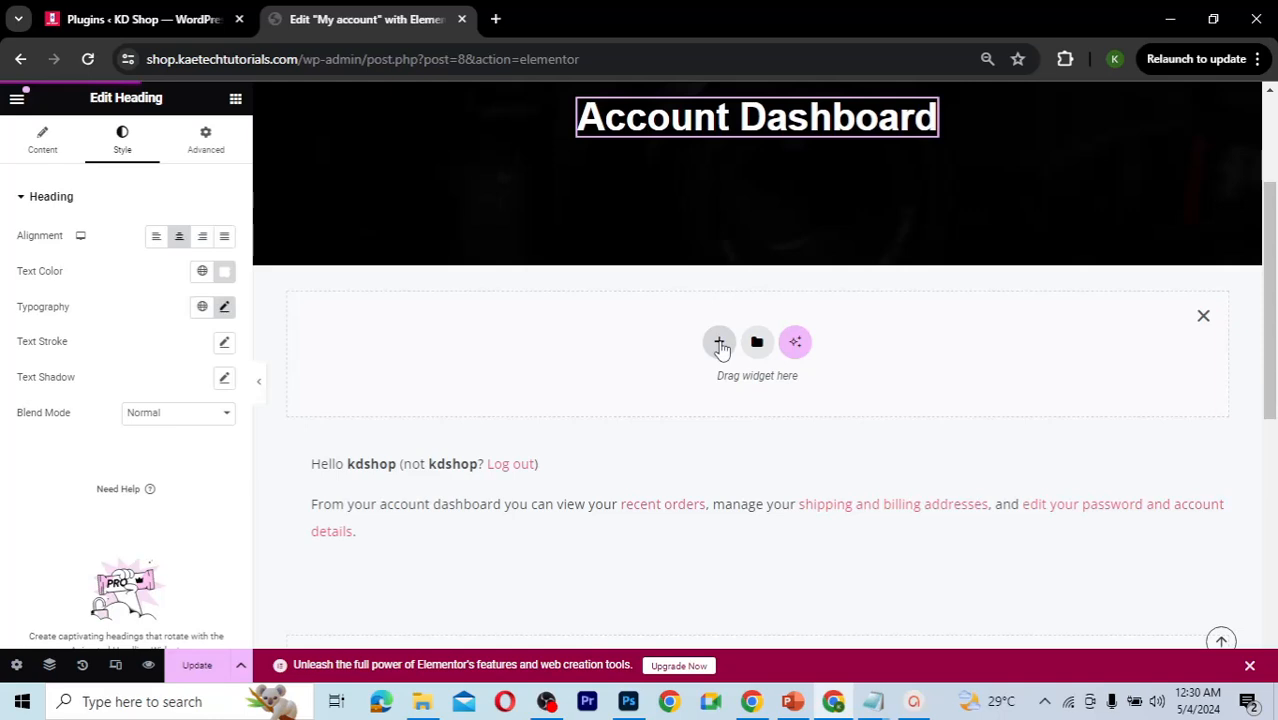
{"action": "left_click", "coordinate": [719, 343]}
{"action": "left_click", "coordinate": [706, 406]}
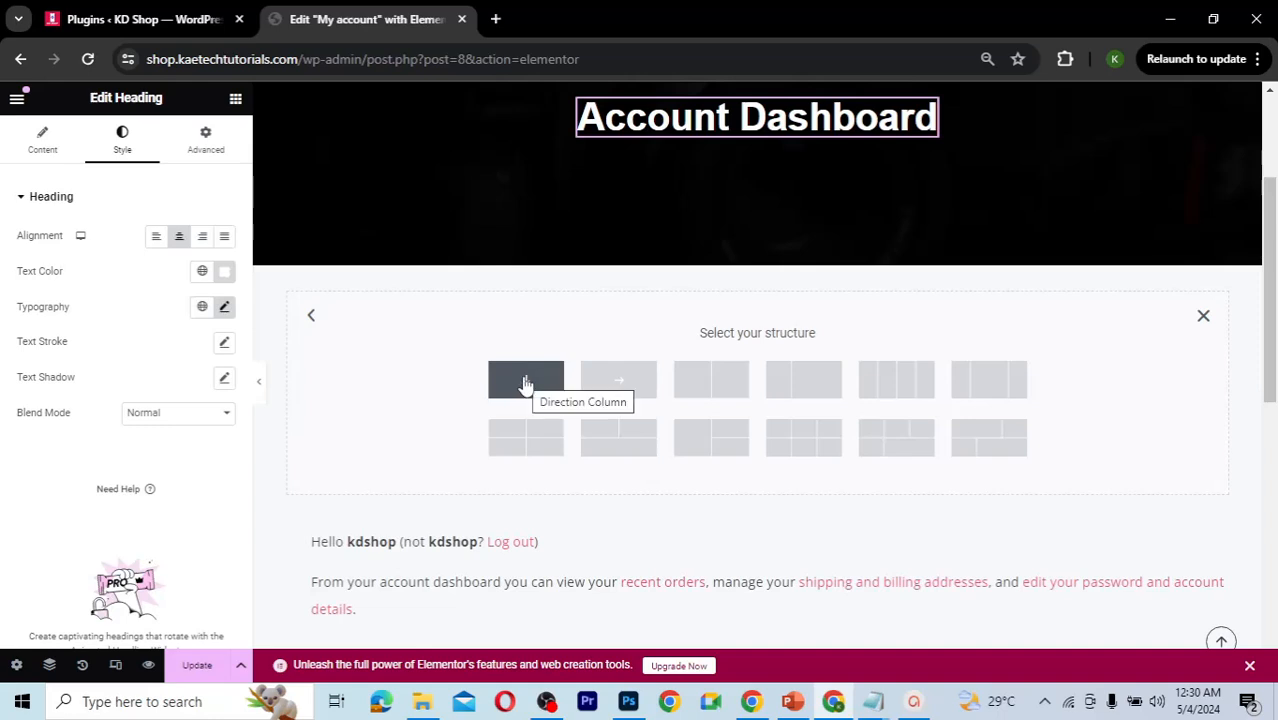
{"action": "left_click", "coordinate": [612, 390]}
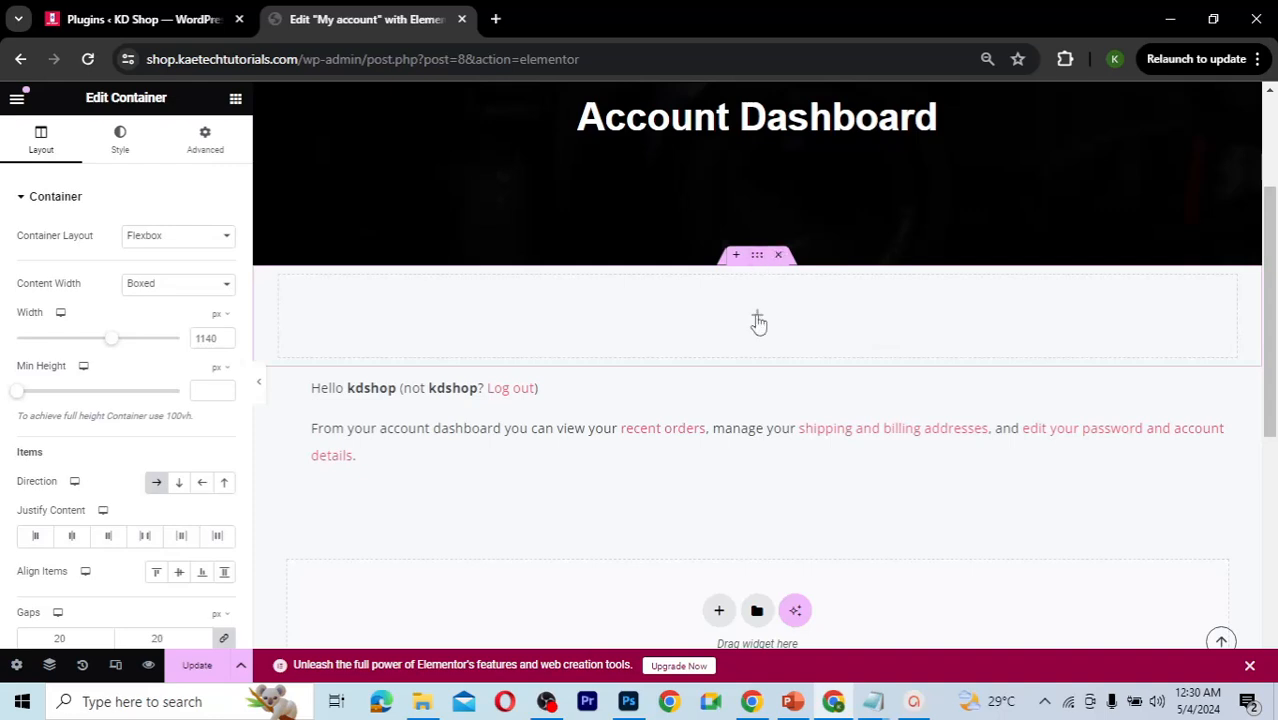
{"action": "left_click", "coordinate": [757, 320]}
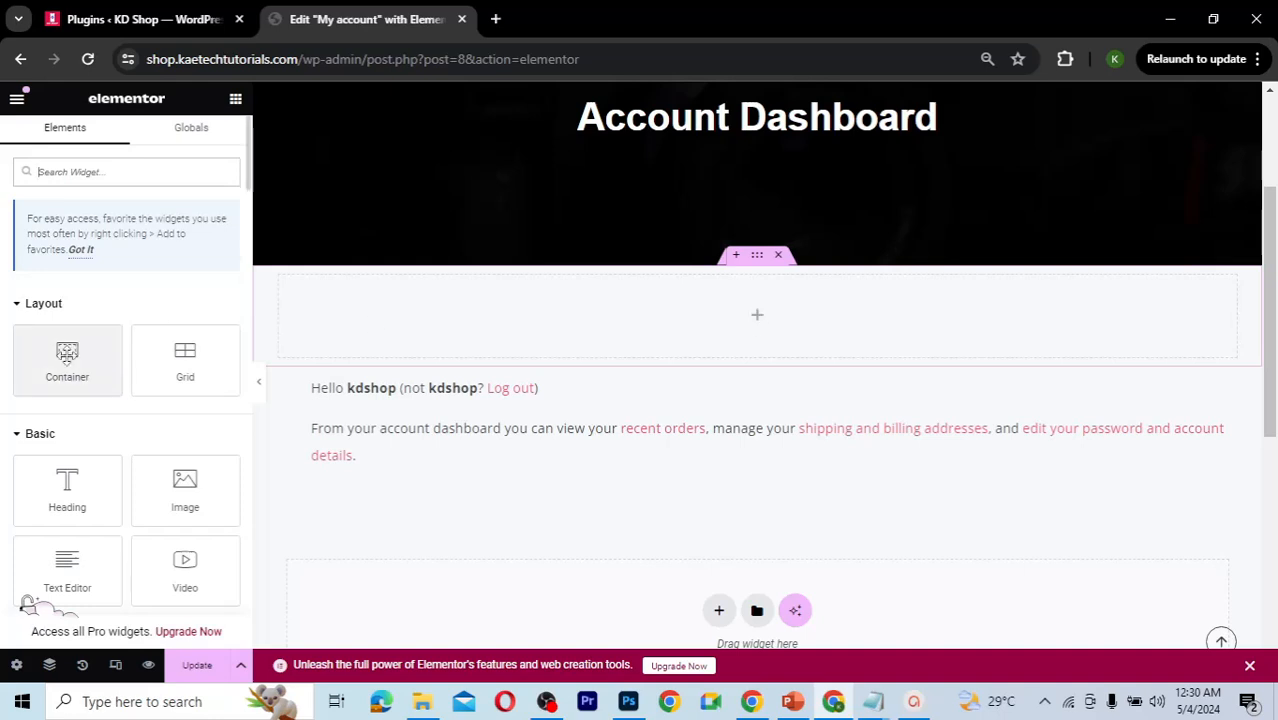
{"action": "left_click_drag", "start_coordinate": [66, 358], "coordinate": [541, 329]}
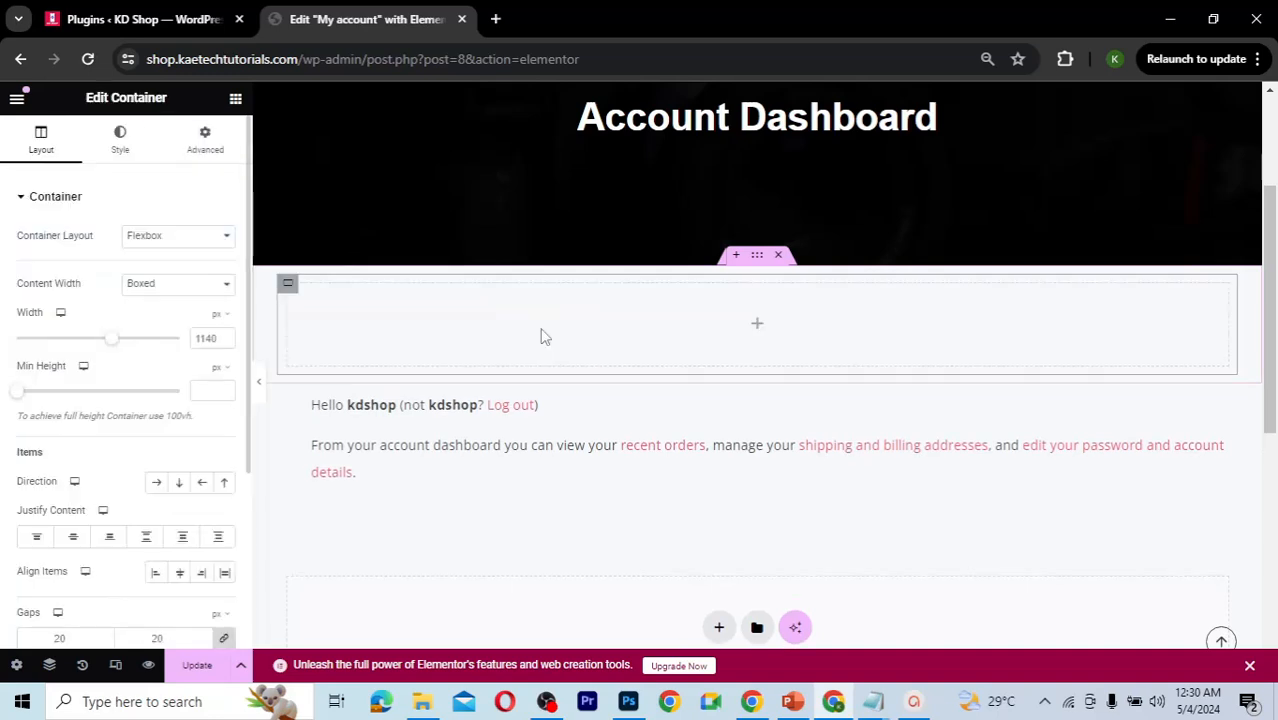
Step: Set the outer row container's padding to 50 px top and bottom and 0 right and left, with the sides unlinked
{"action": "left_click", "coordinate": [759, 259]}
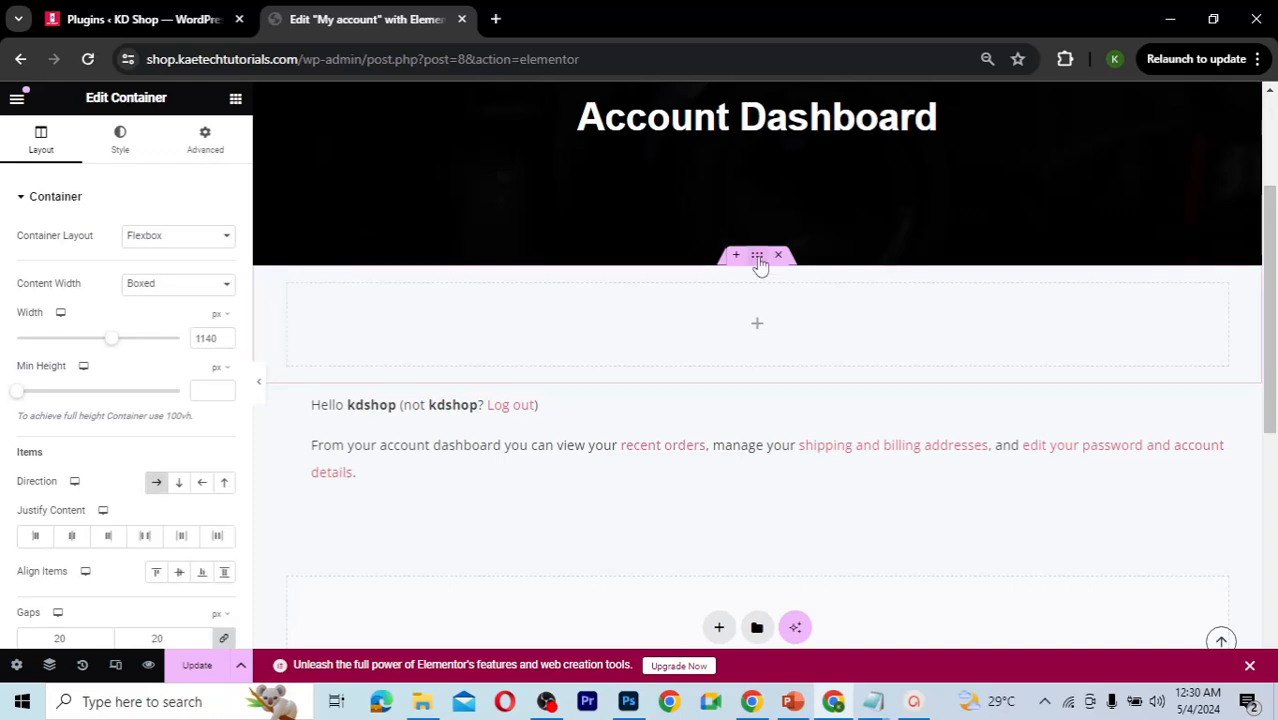
{"action": "left_click", "coordinate": [212, 148]}
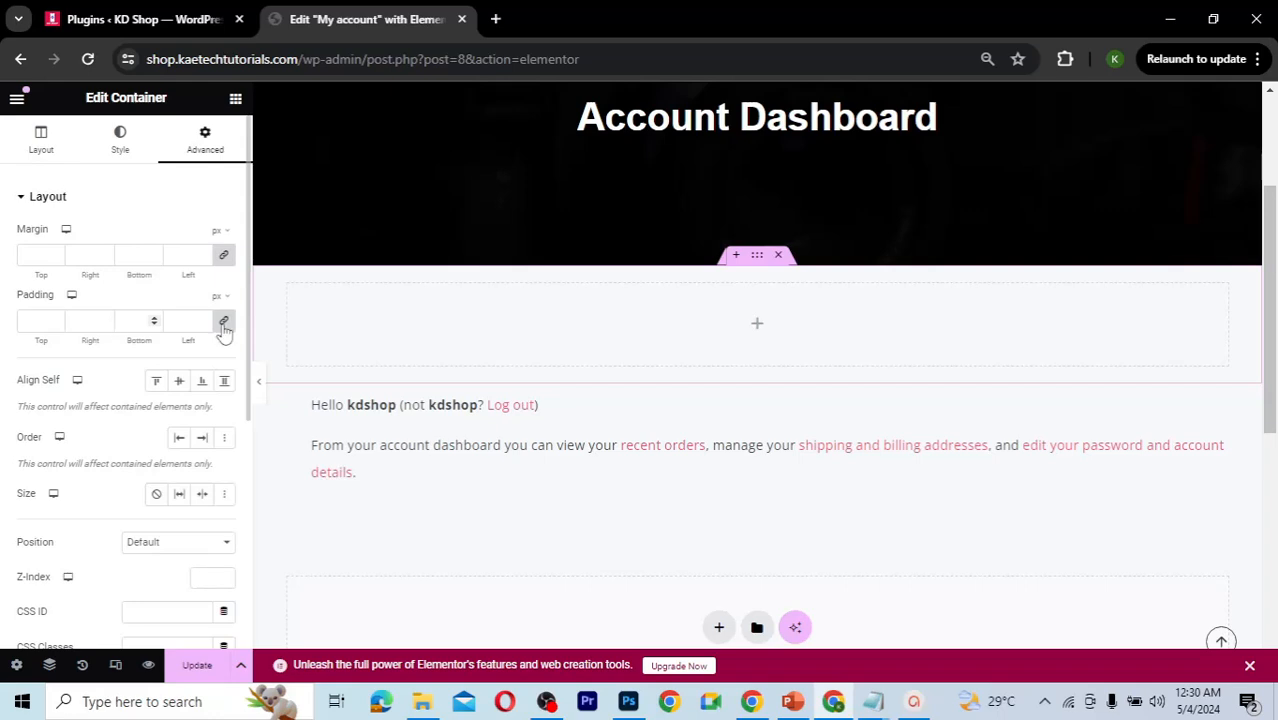
{"action": "left_click", "coordinate": [32, 320]}
{"action": "type", "text": "0"}
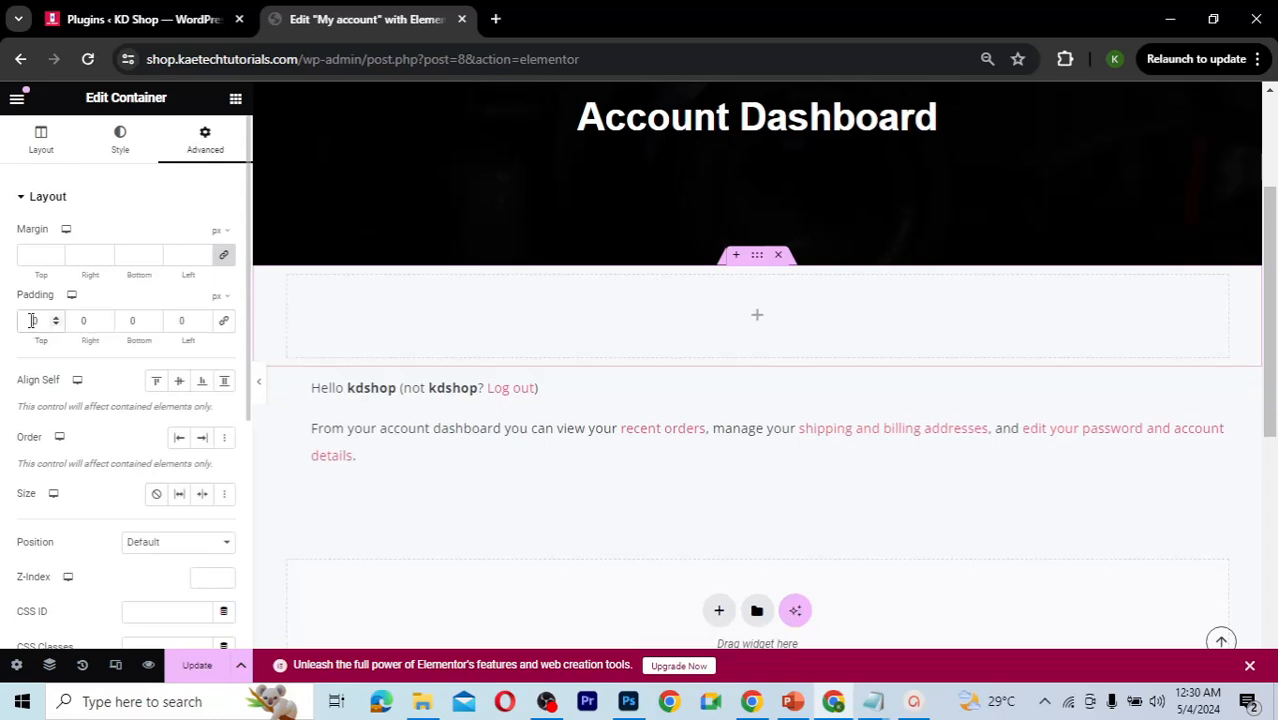
{"action": "type", "text": "5"}
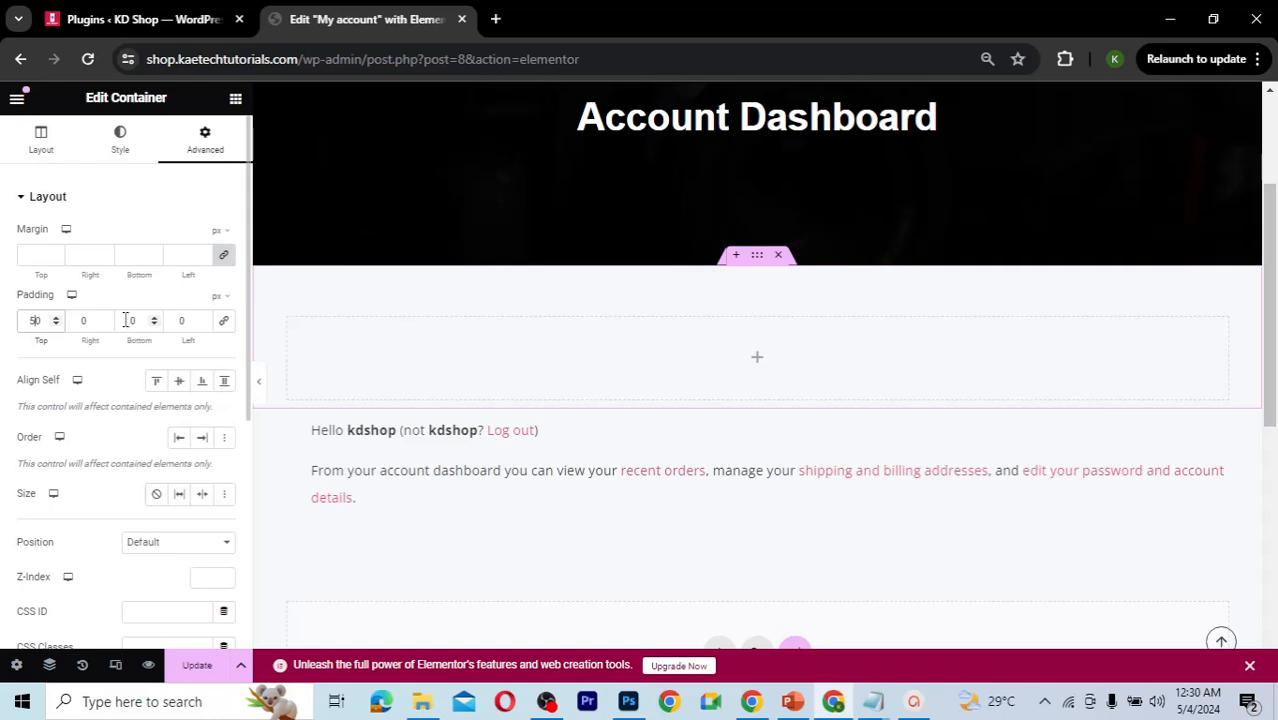
{"action": "left_click", "coordinate": [129, 320]}
{"action": "type", "text": "5"}
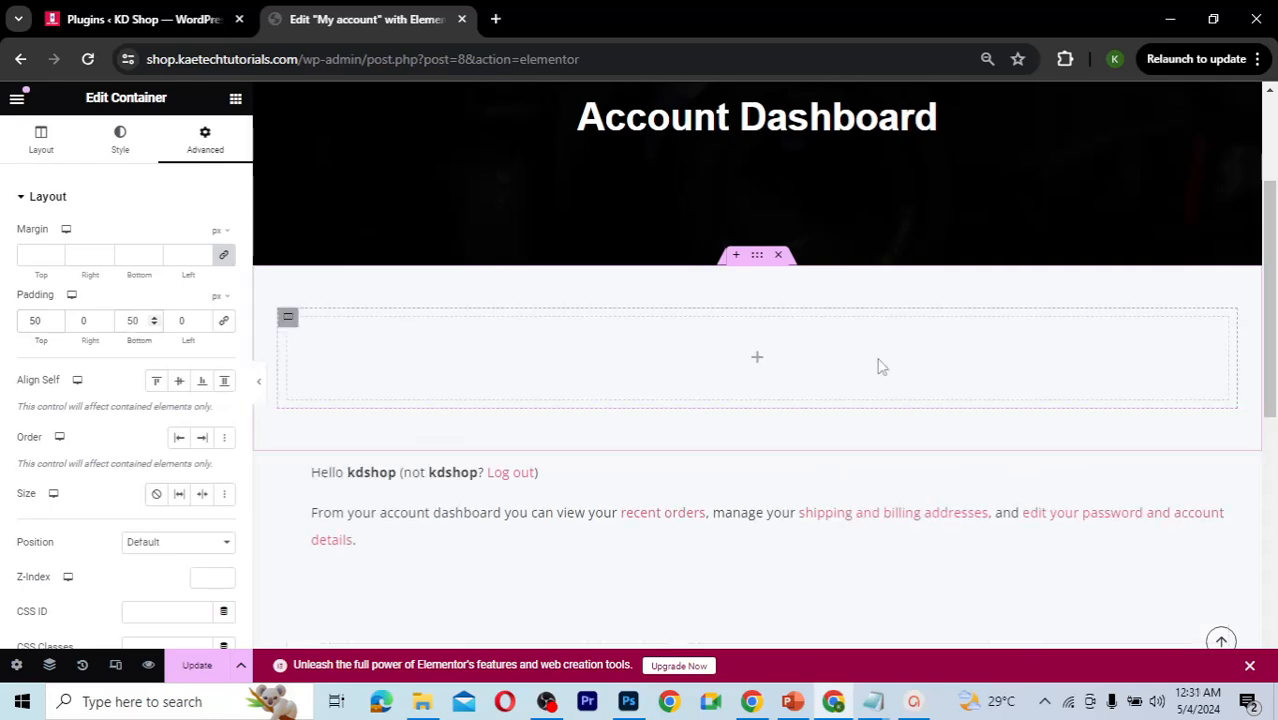
Step: Duplicate the nested container twice to make three side-by-side columns in the row
{"action": "scroll", "coordinate": [454, 248], "scroll_direction": "down", "scroll_amount": 2}
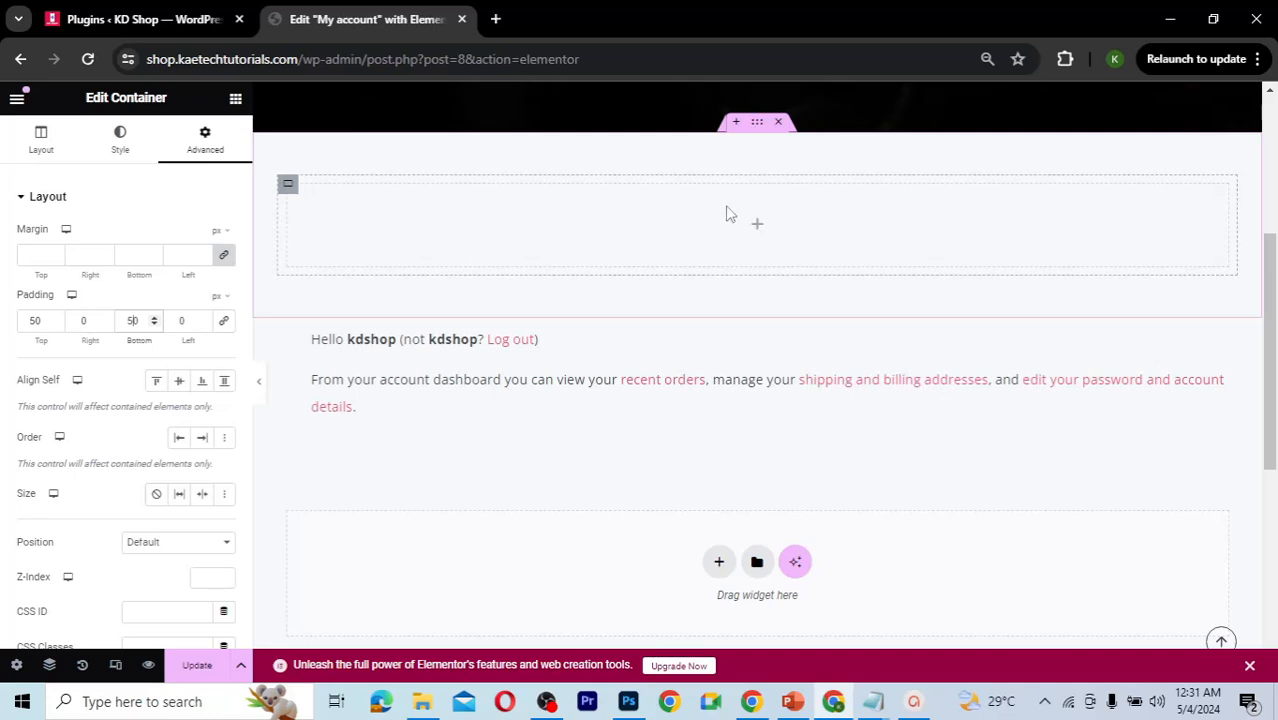
{"action": "right_click", "coordinate": [288, 187]}
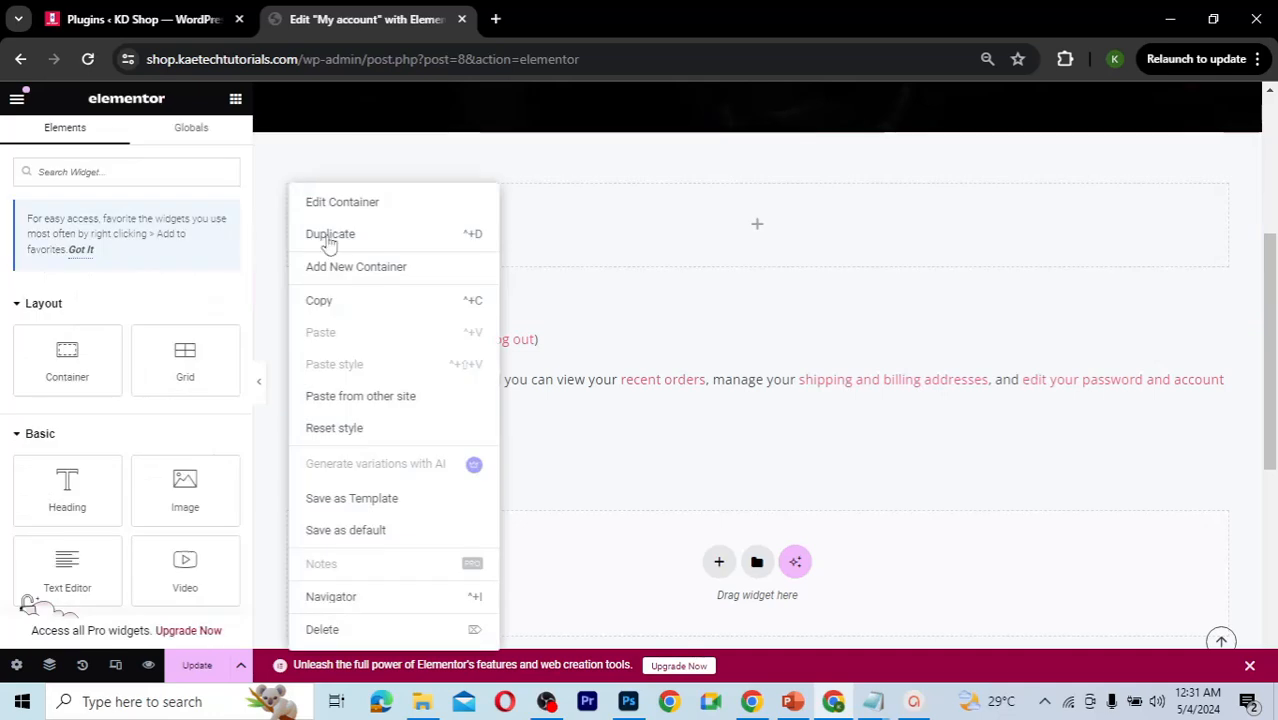
{"action": "left_click", "coordinate": [330, 243]}
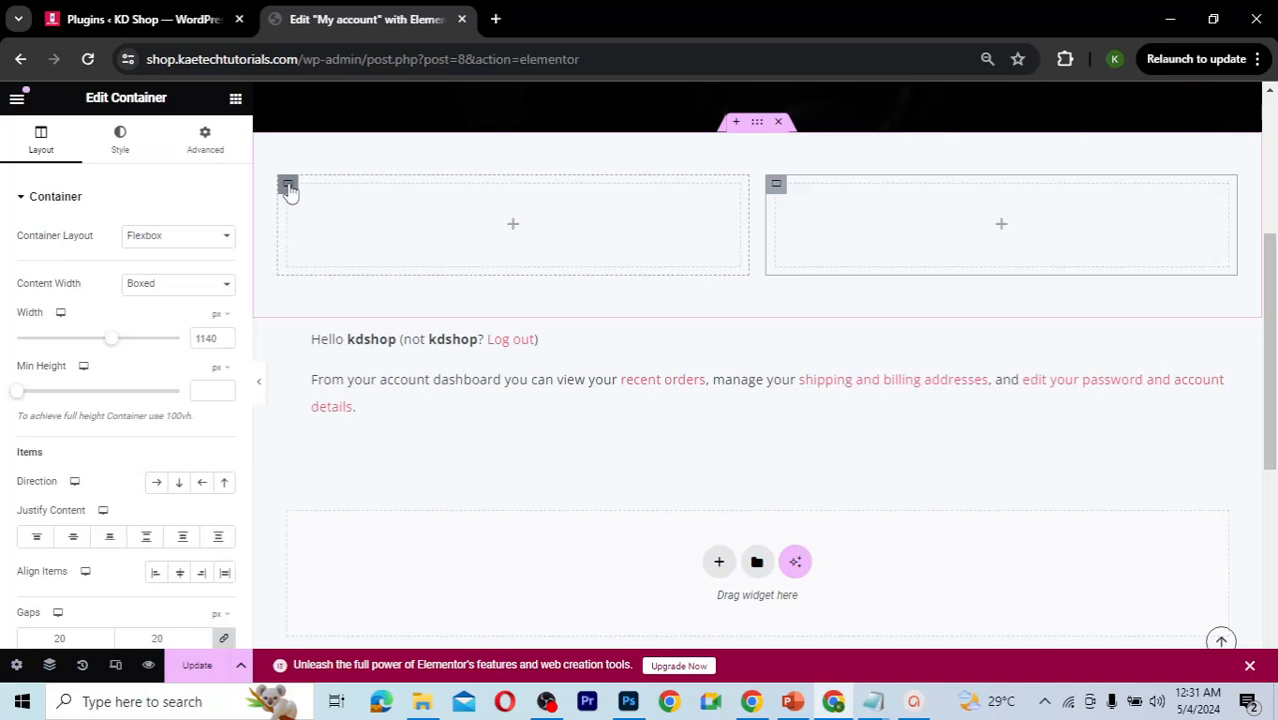
{"action": "right_click", "coordinate": [288, 190]}
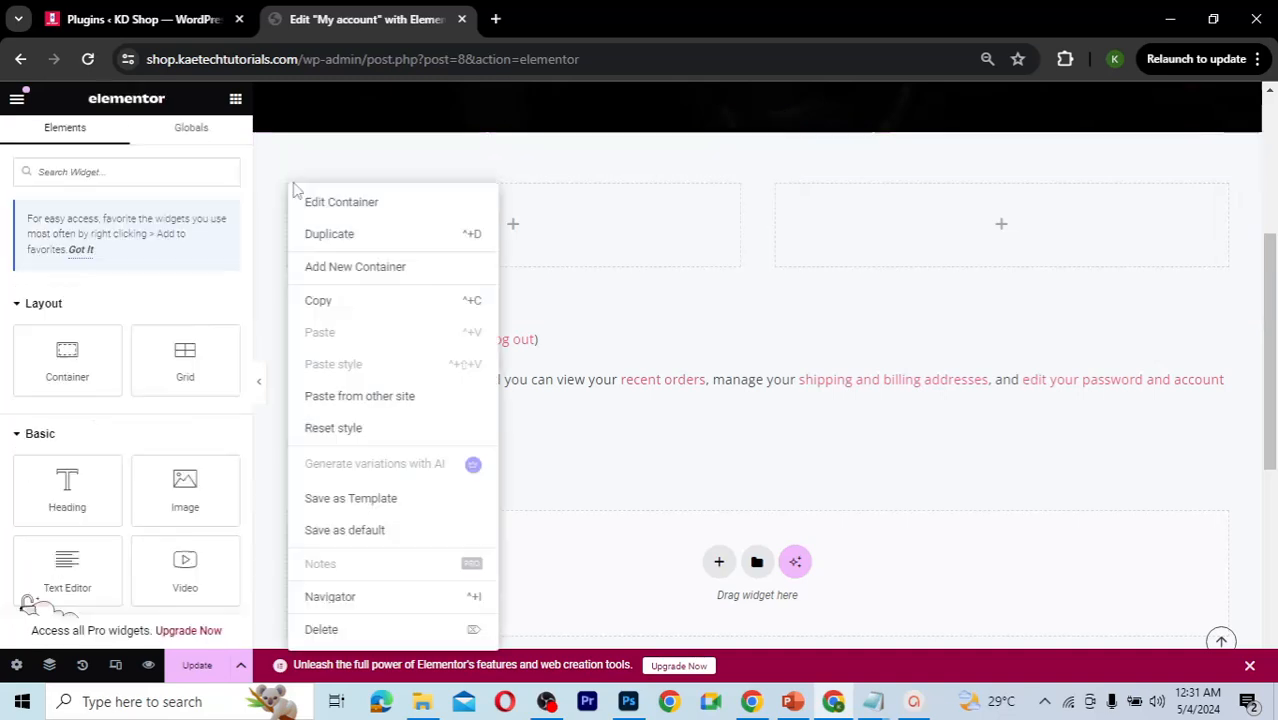
{"action": "left_click", "coordinate": [329, 234]}
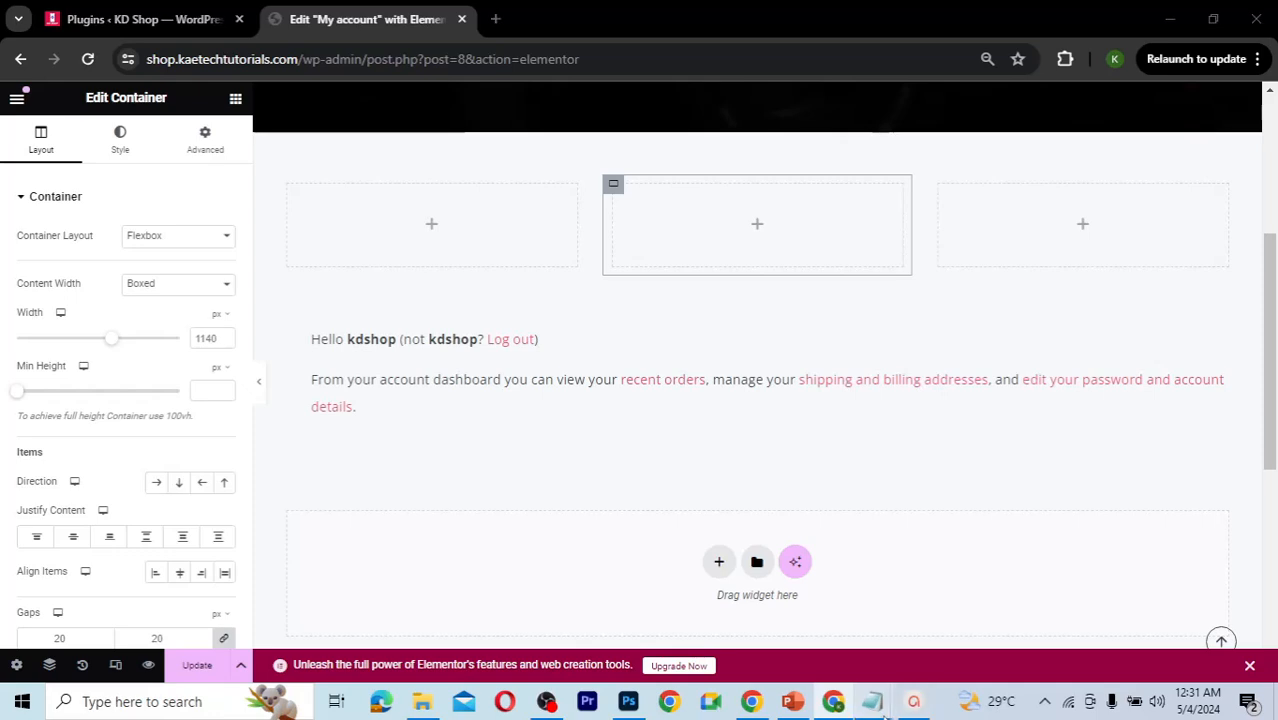
Step: Switch to the Notepad text file and review the Dashboard Links URLs against the three-column layout
{"action": "mouse_move", "coordinate": [873, 701]}
{"action": "left_click", "coordinate": [922, 641]}
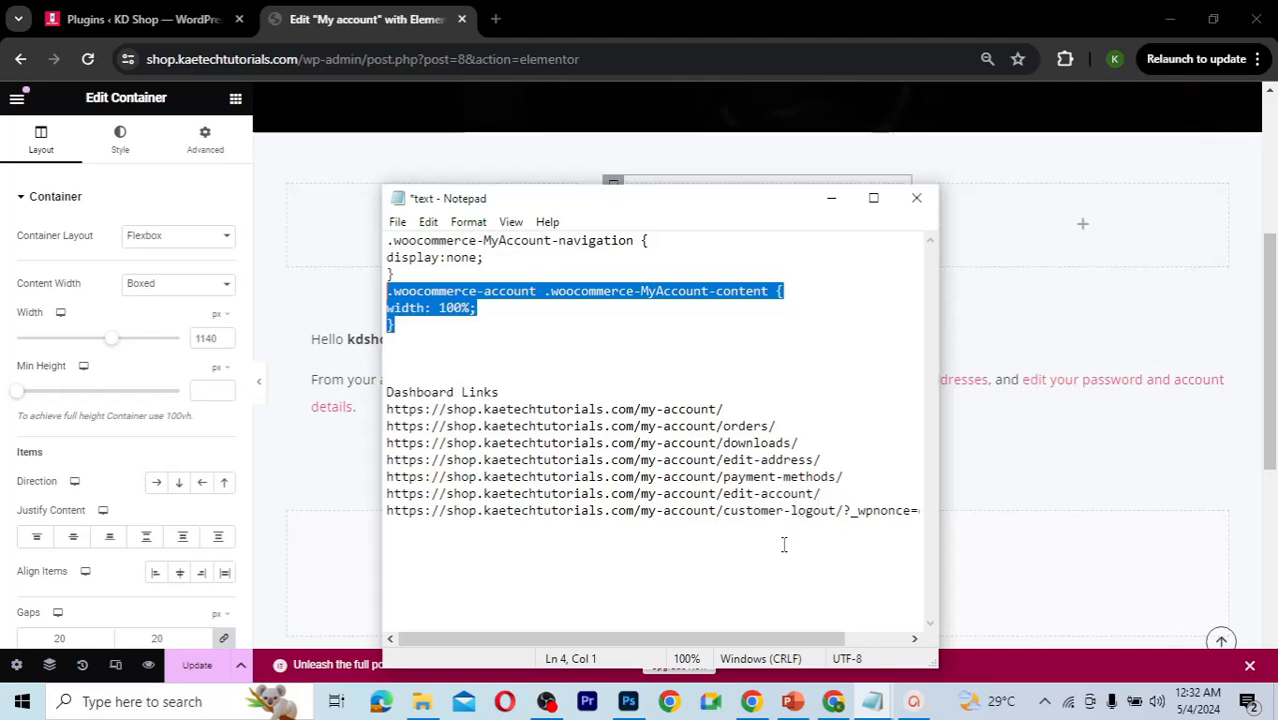
{"action": "left_click", "coordinate": [1271, 367]}
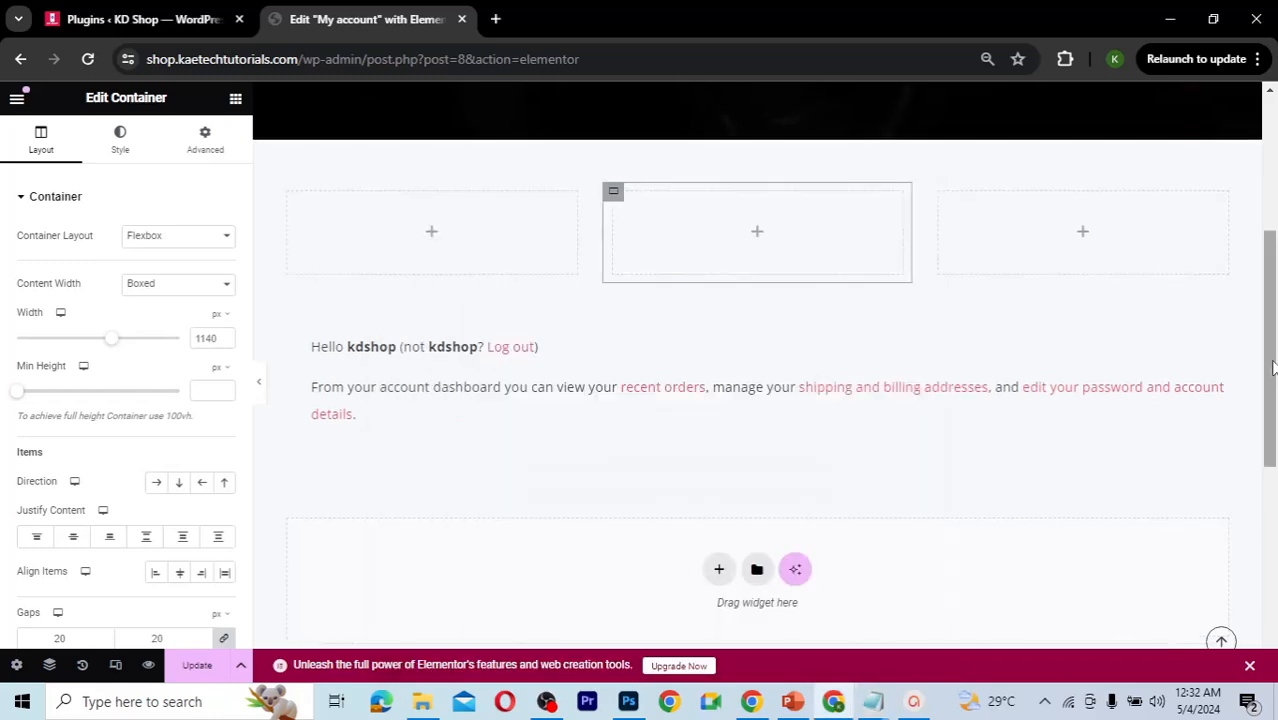
{"action": "left_click_drag", "start_coordinate": [1271, 344], "coordinate": [1271, 332]}
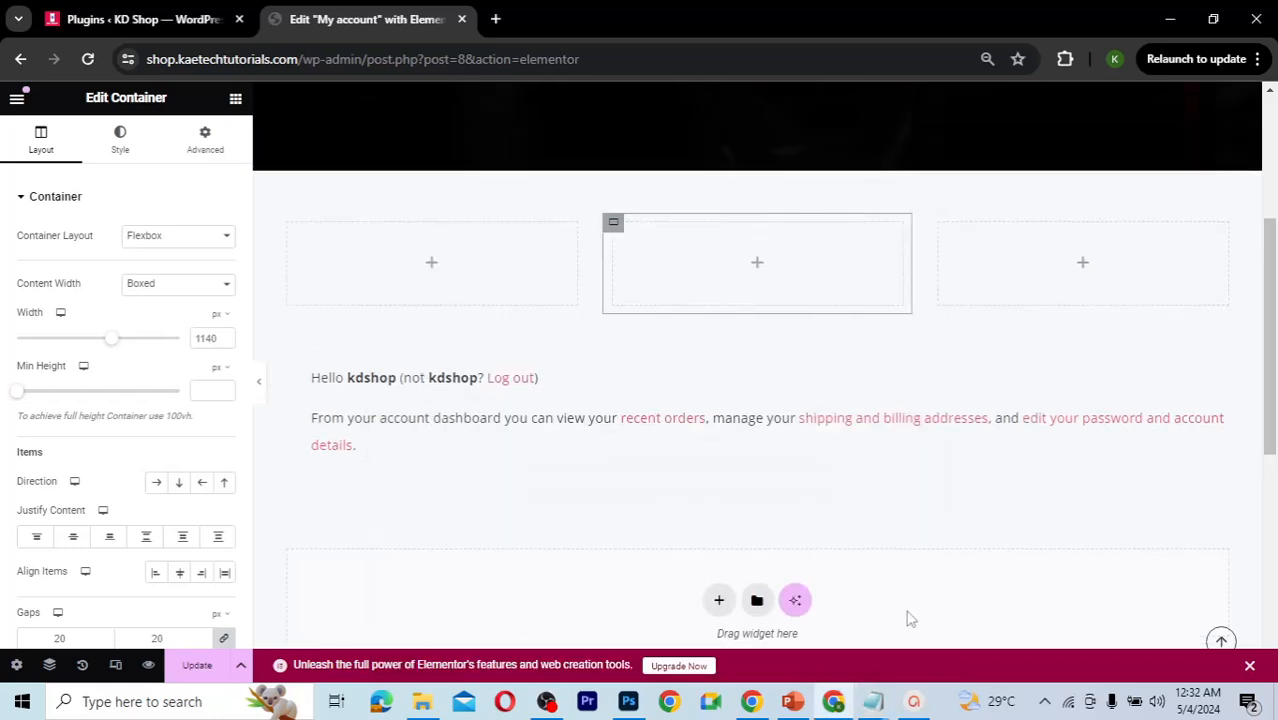
{"action": "left_click", "coordinate": [876, 701]}
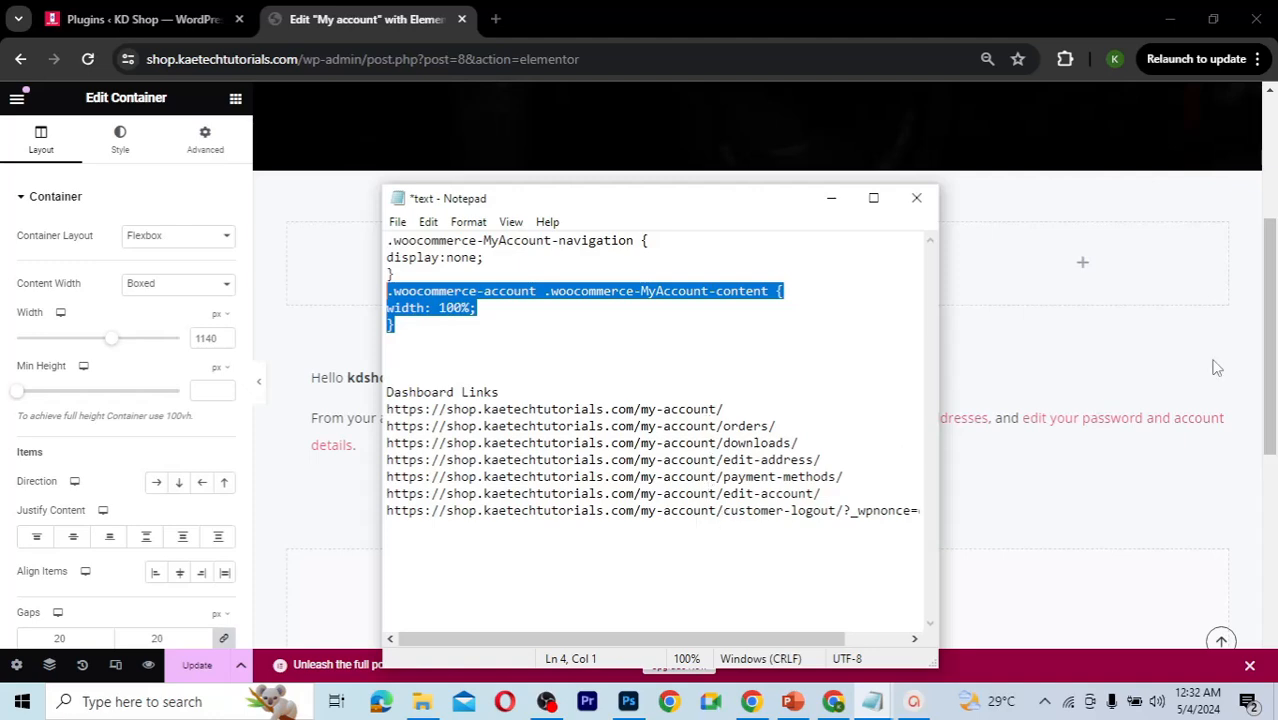
{"action": "mouse_move", "coordinate": [1270, 378]}
{"action": "left_mouse_down"}
{"action": "mouse_move", "coordinate": [1264, 301]}
{"action": "mouse_move", "coordinate": [1266, 376]}
{"action": "left_mouse_up"}
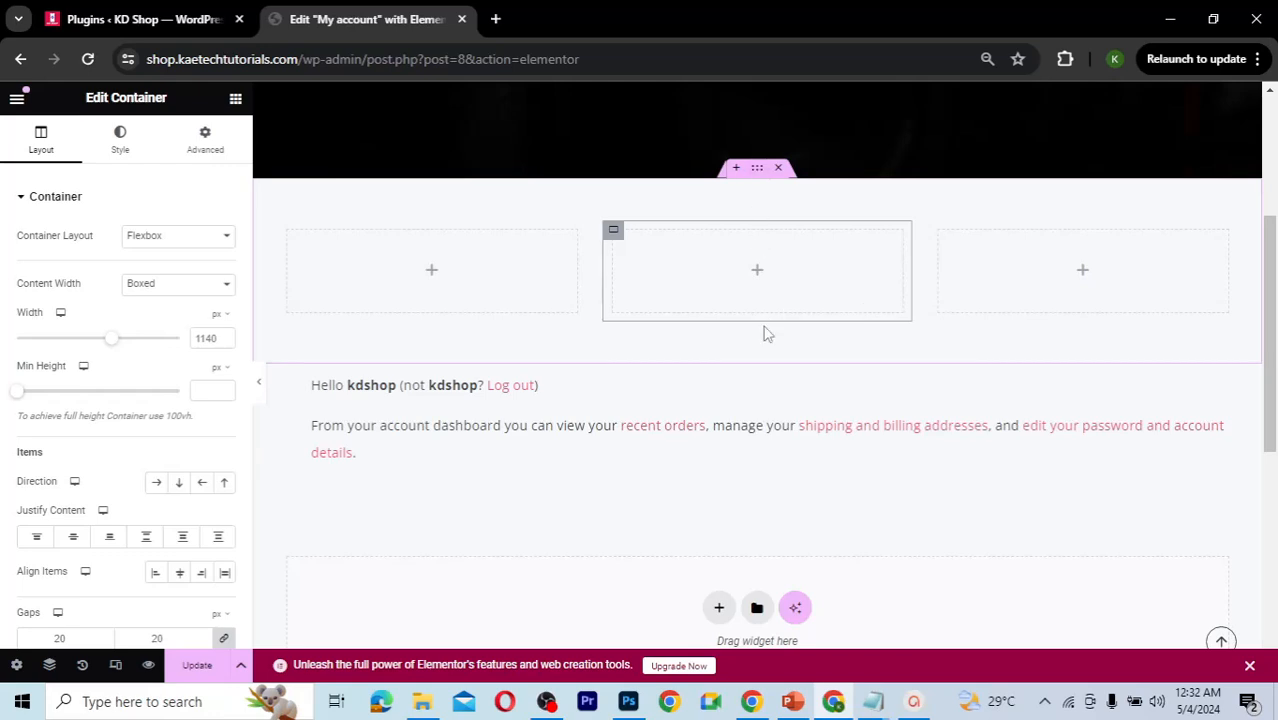
{"action": "right_click", "coordinate": [758, 172]}
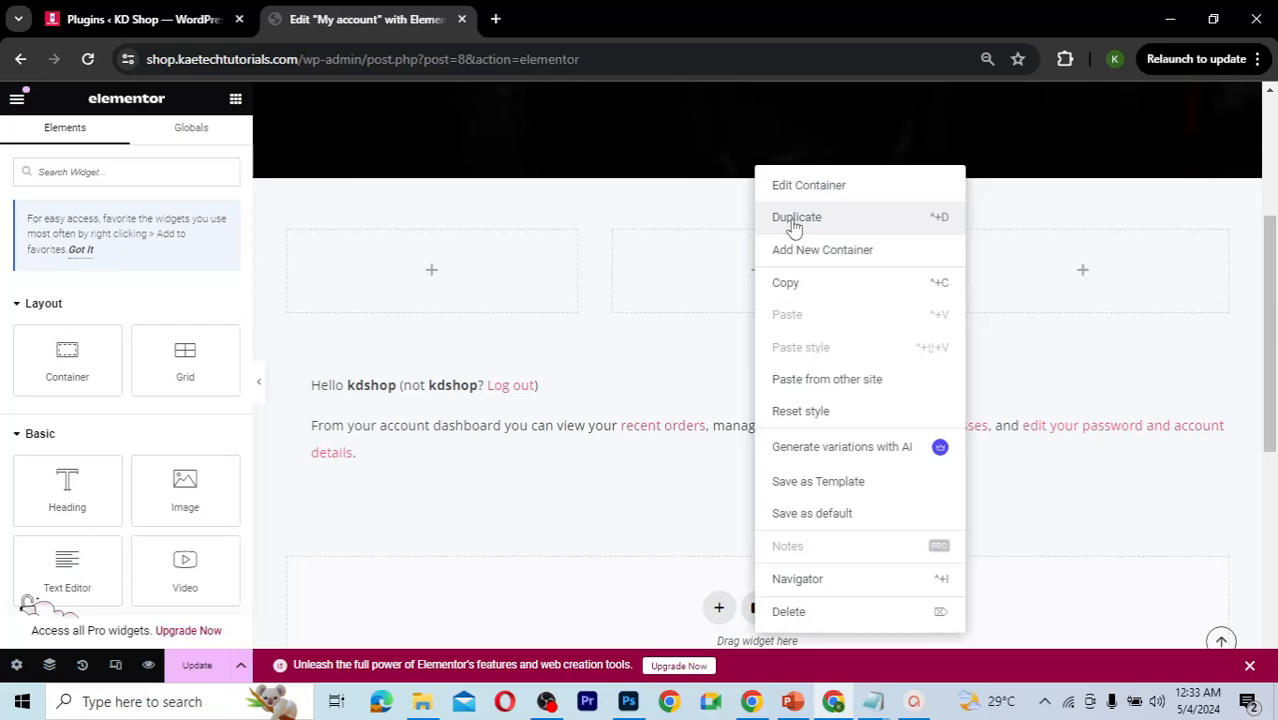
{"action": "left_click", "coordinate": [794, 220]}
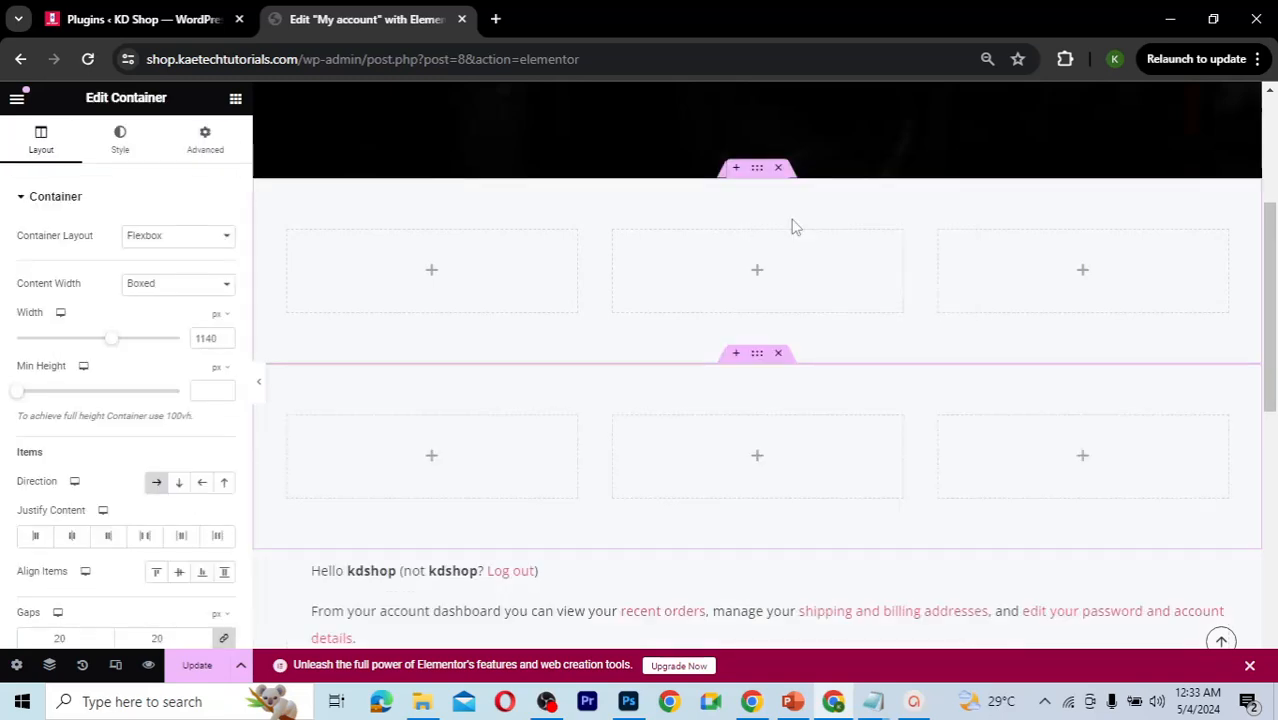
{"action": "left_click", "coordinate": [778, 356]}
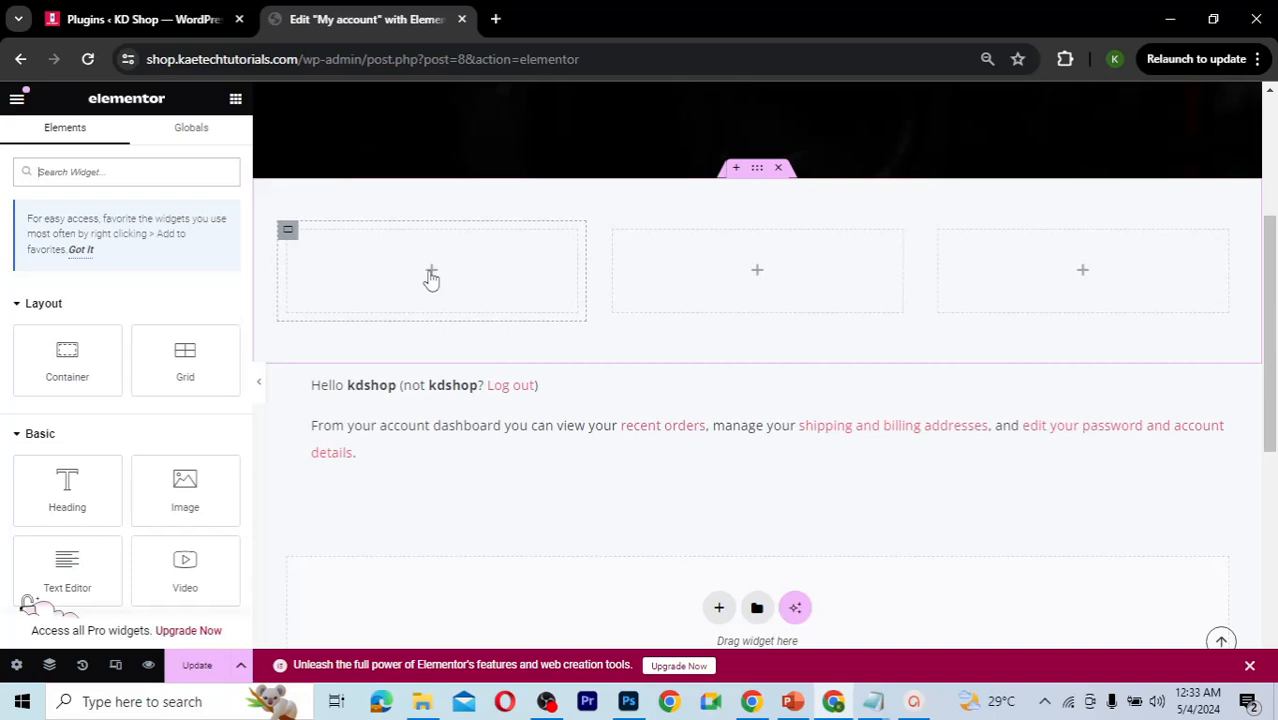
Step: Find the Icon Box widget by searching for "box" and place it in the first column of the row
{"action": "left_click", "coordinate": [149, 176]}
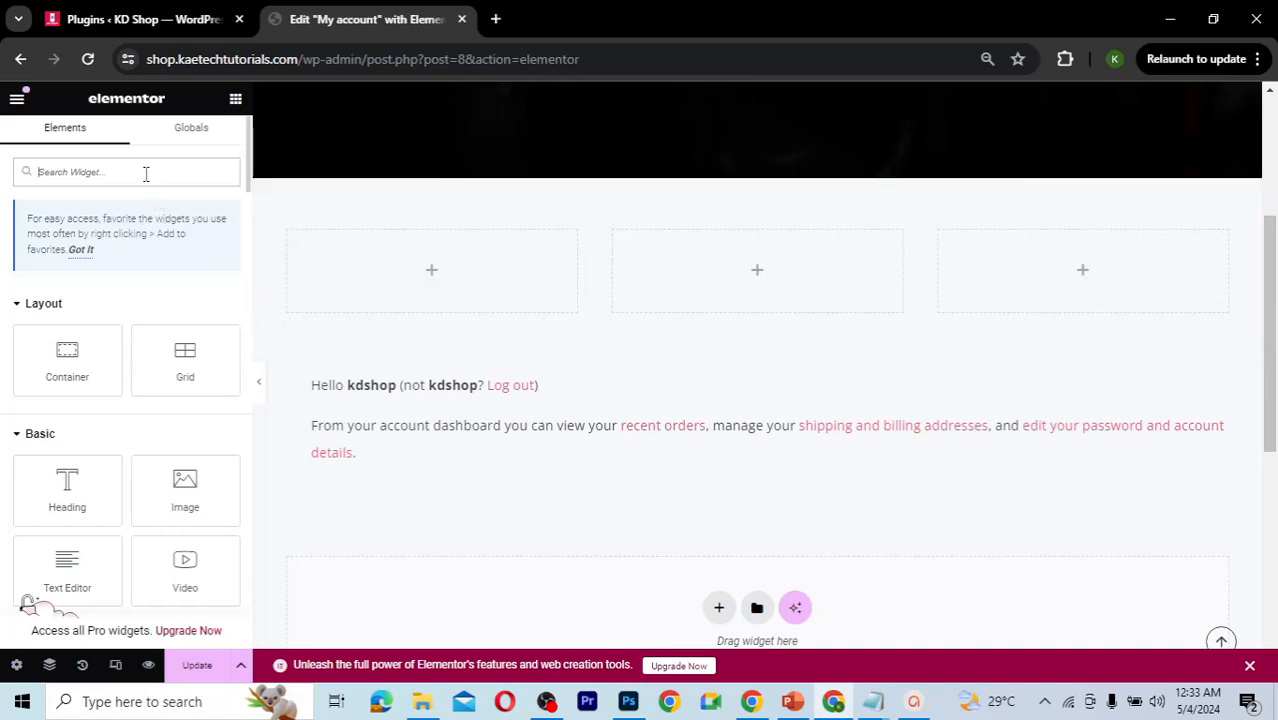
{"action": "type", "text": "b"}
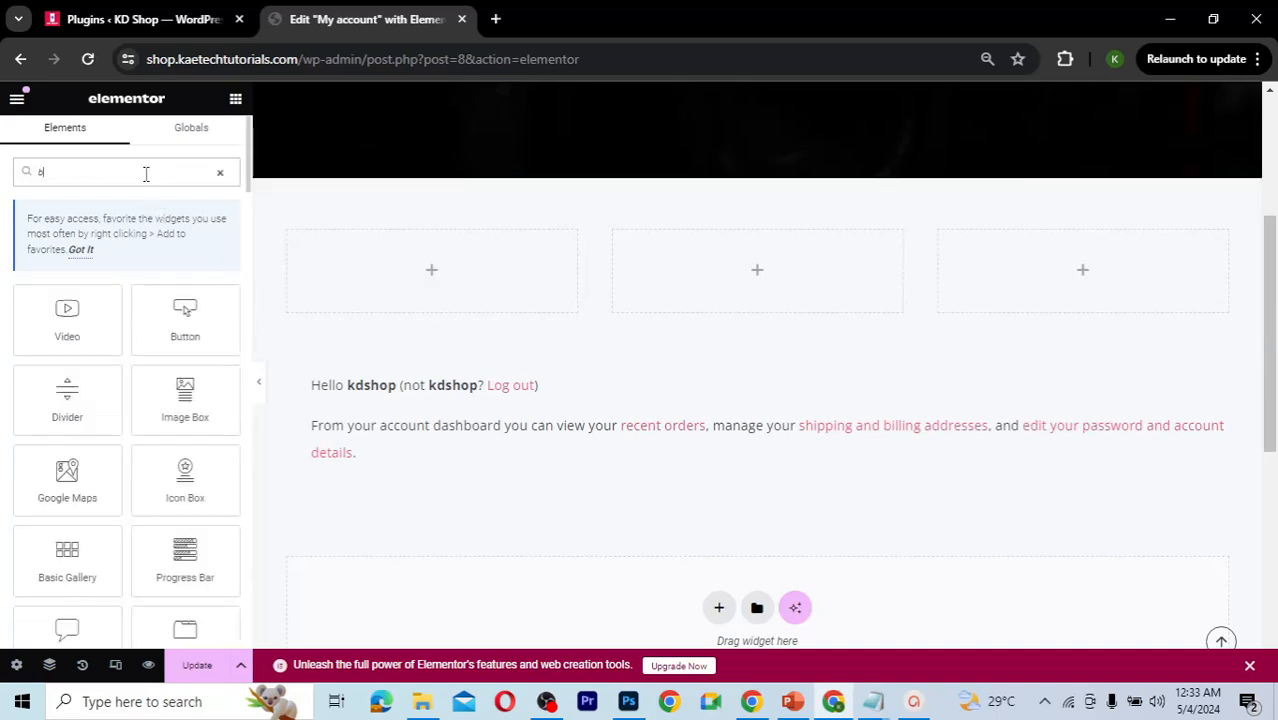
{"action": "type", "text": "ox"}
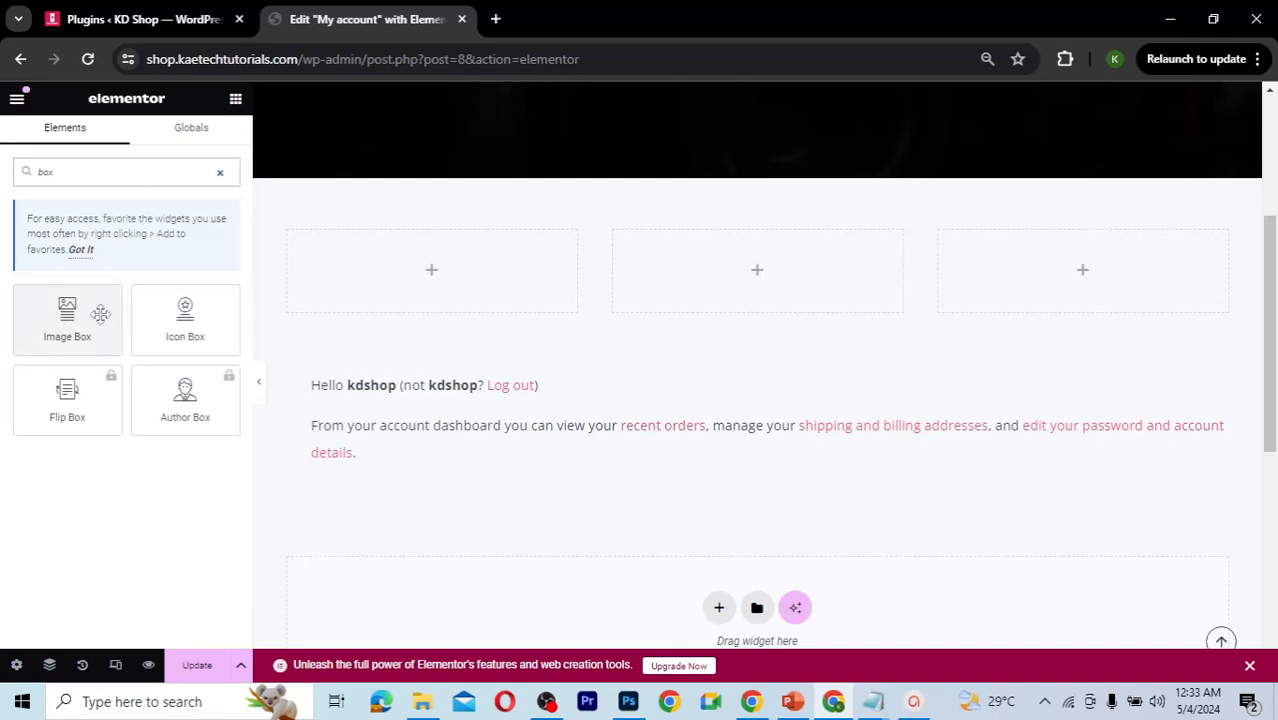
{"action": "left_click_drag", "start_coordinate": [185, 315], "coordinate": [418, 290]}
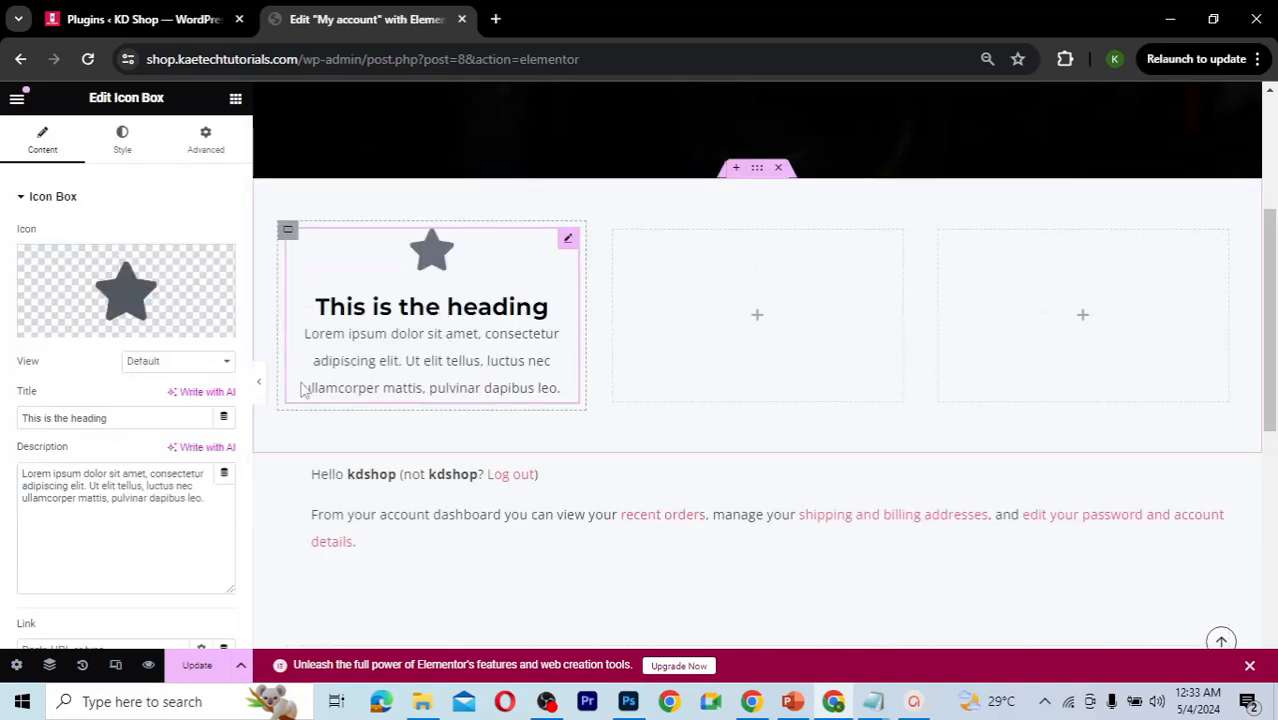
Step: Clear the icon box's description and set its title to "Dashboard"
{"action": "triple_click", "coordinate": [177, 498]}
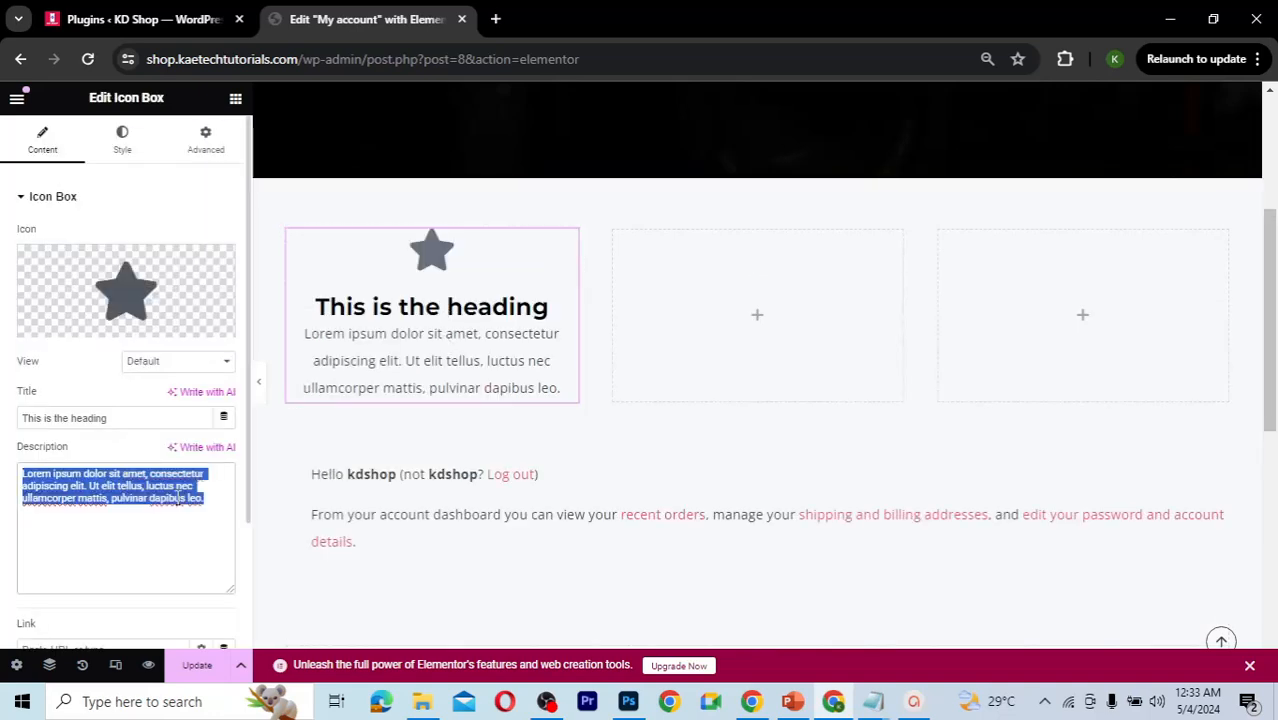
{"action": "key", "text": "BackSpace"}
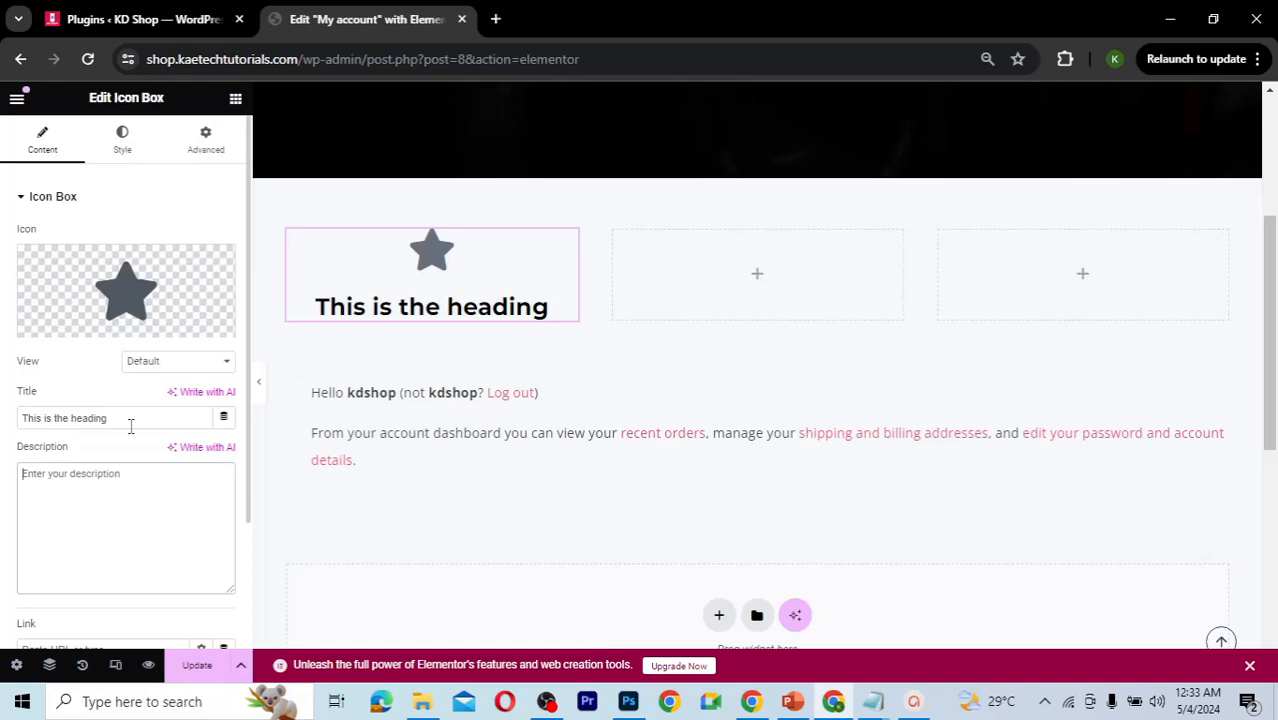
{"action": "left_click_drag", "start_coordinate": [128, 418], "coordinate": [3, 413]}
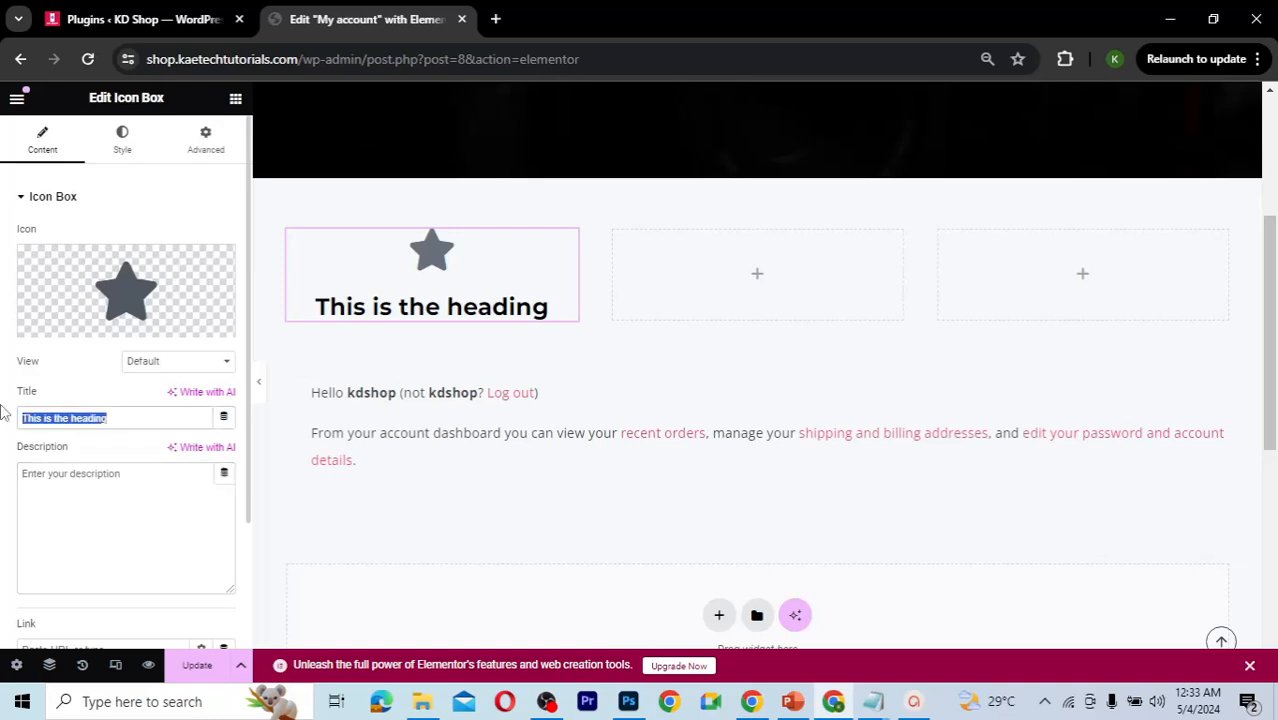
{"action": "type", "text": "Dash"}
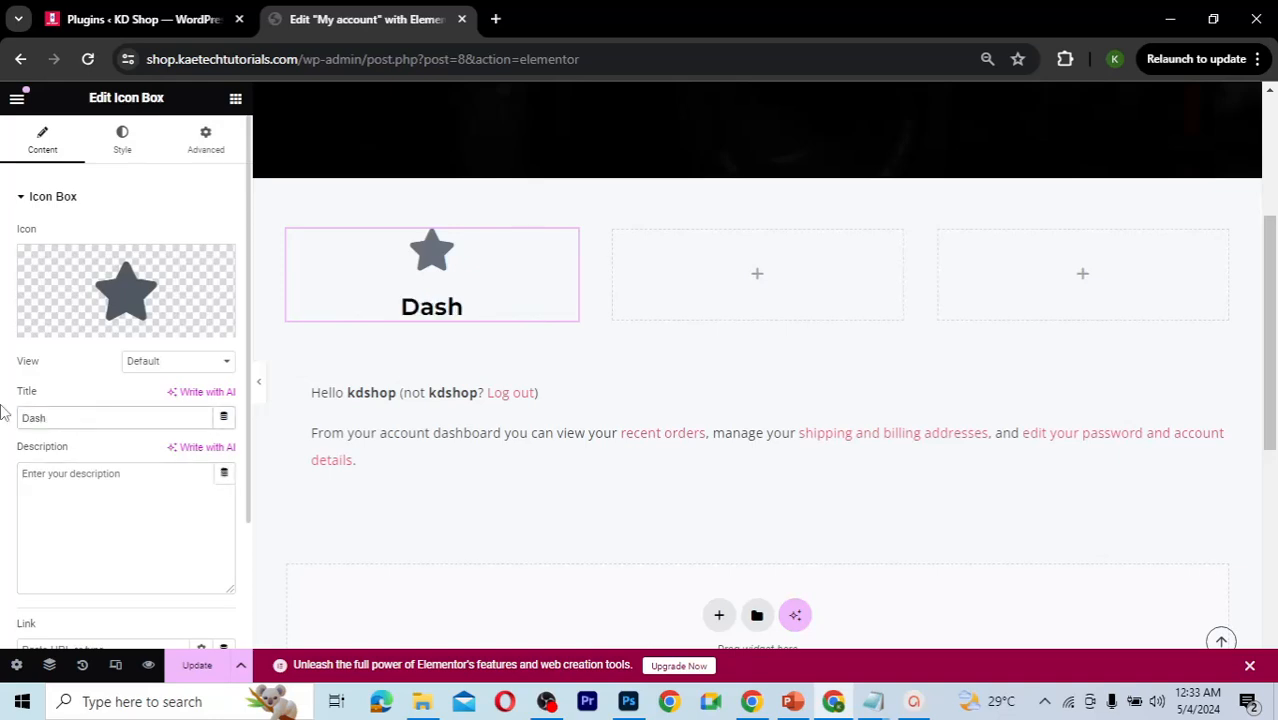
{"action": "type", "text": "board"}
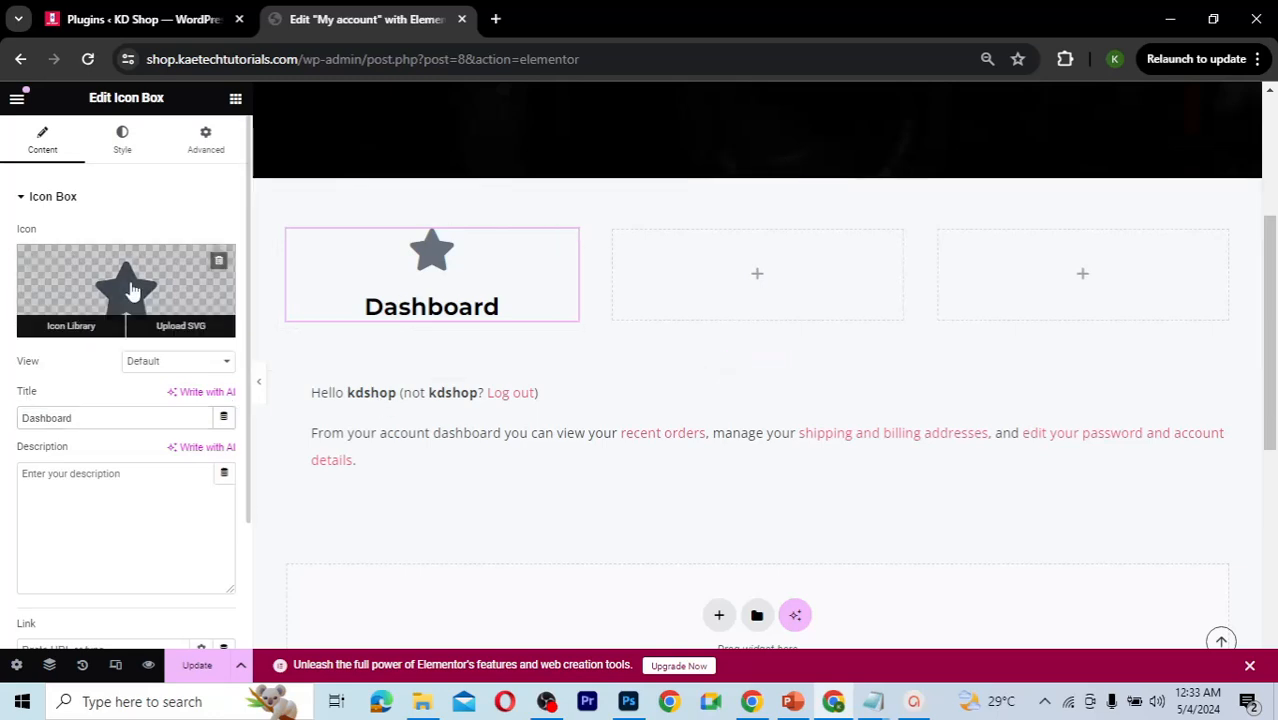
Step: Search the icon library for "board" and replace the star with the chalkboard icon showing a person
{"action": "left_click", "coordinate": [130, 281]}
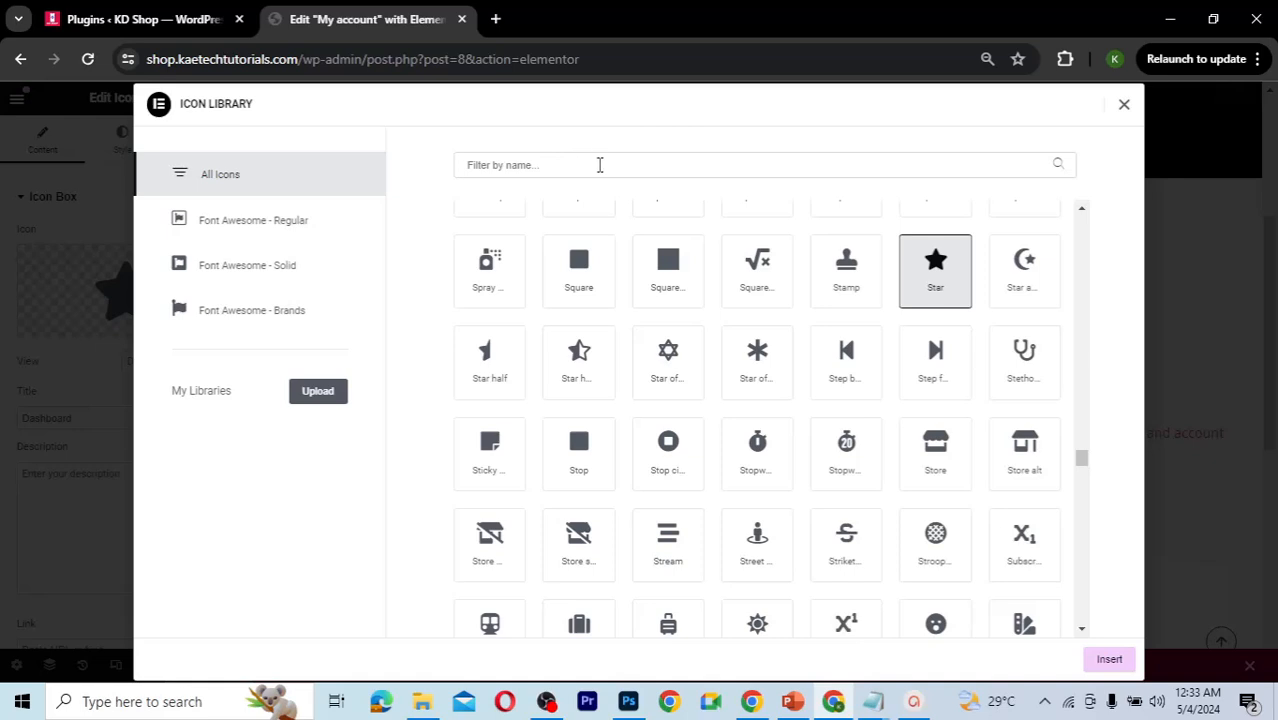
{"action": "left_click", "coordinate": [599, 165]}
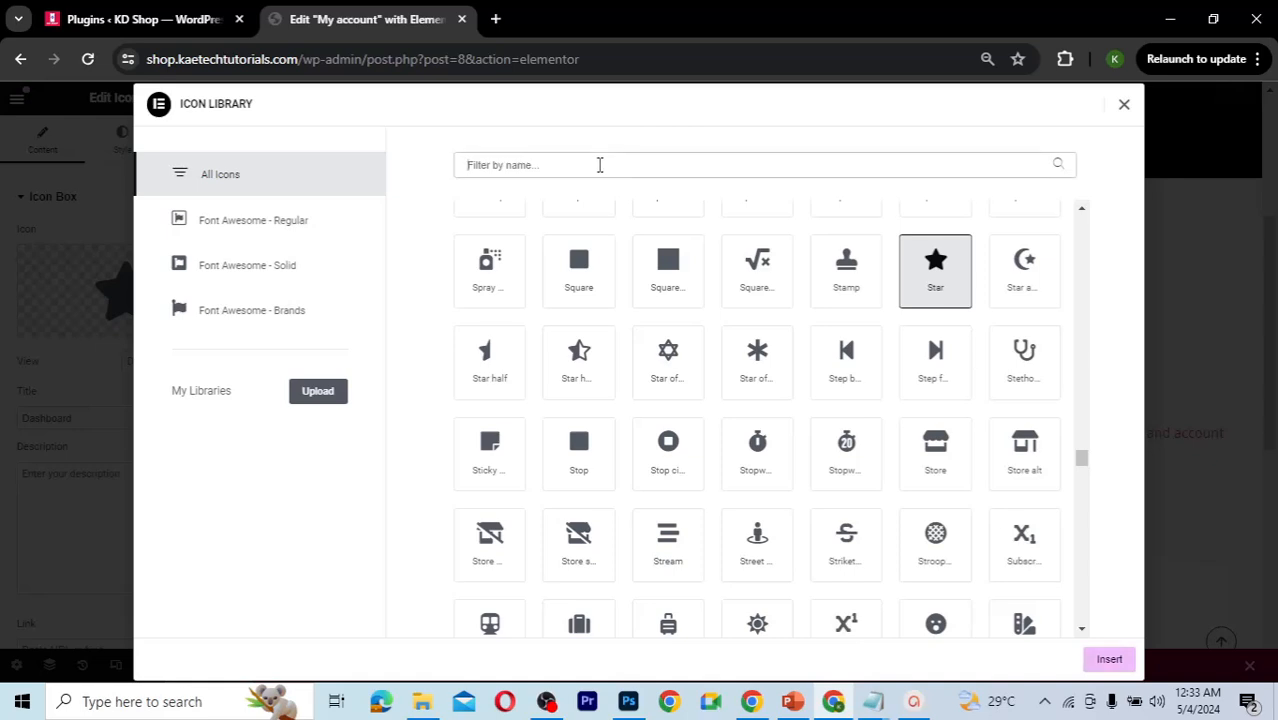
{"action": "type", "text": "bo"}
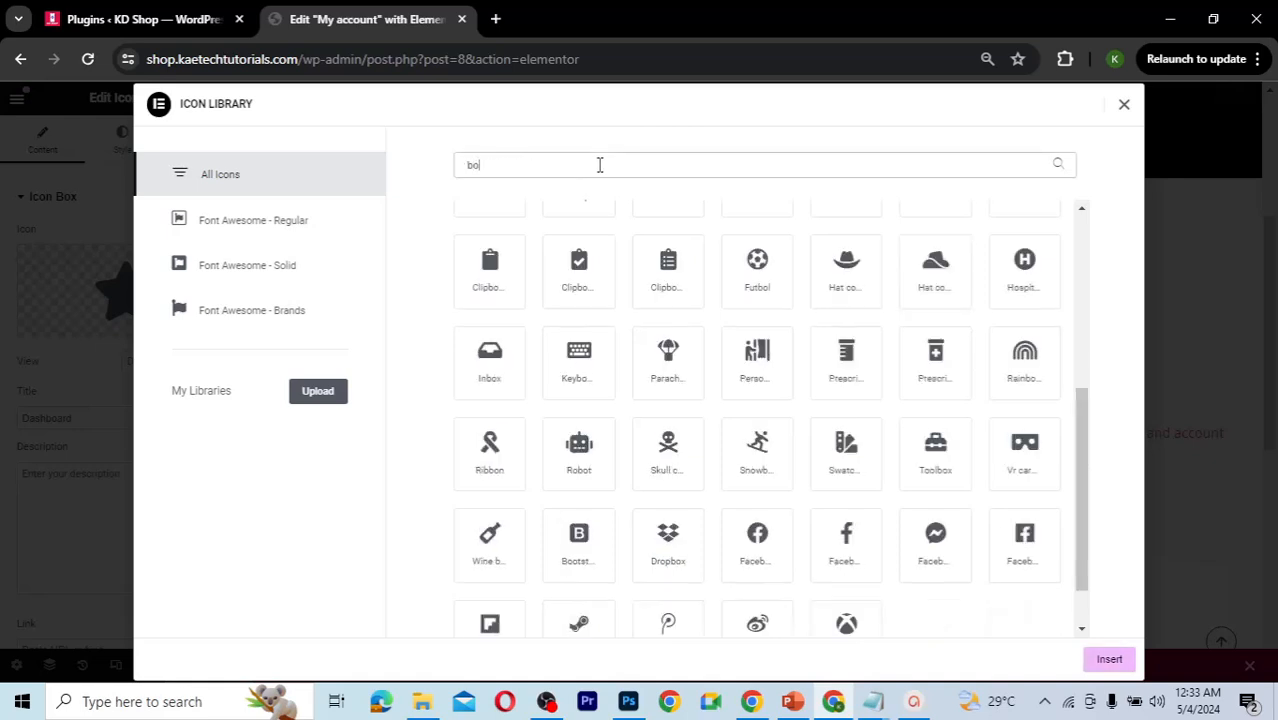
{"action": "type", "text": "ard"}
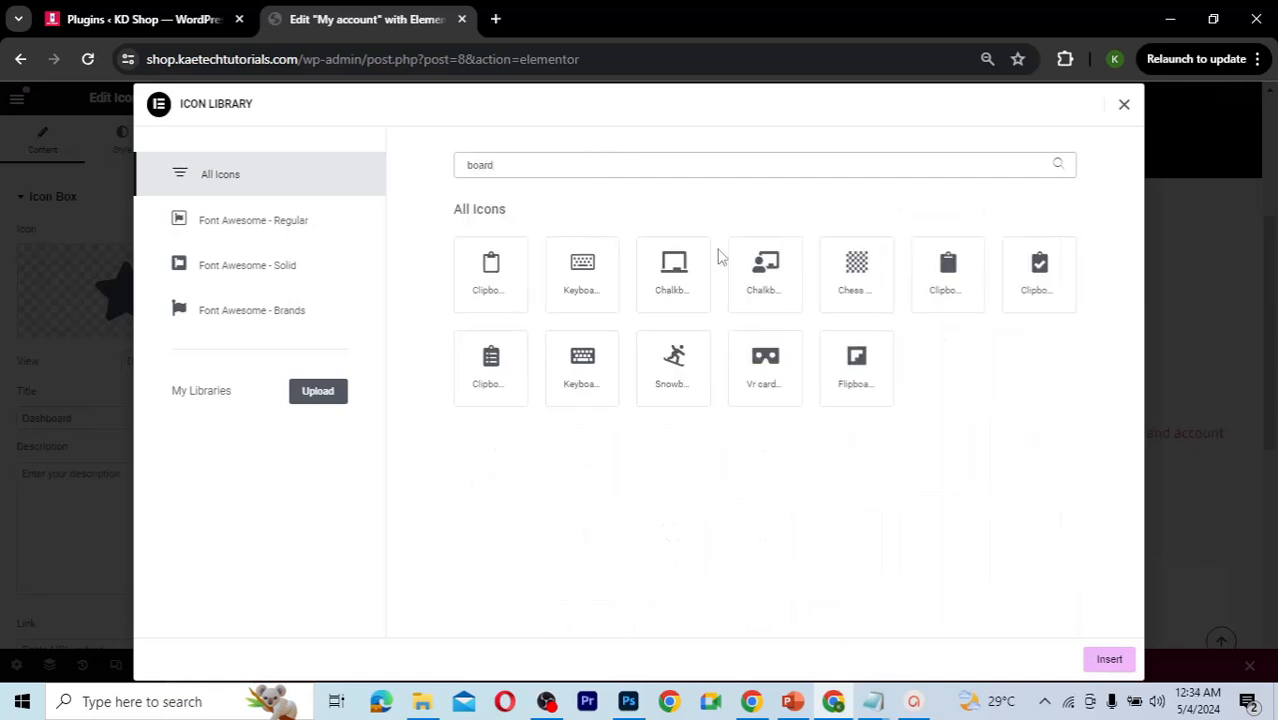
{"action": "left_click", "coordinate": [765, 276]}
{"action": "left_click", "coordinate": [1081, 653]}
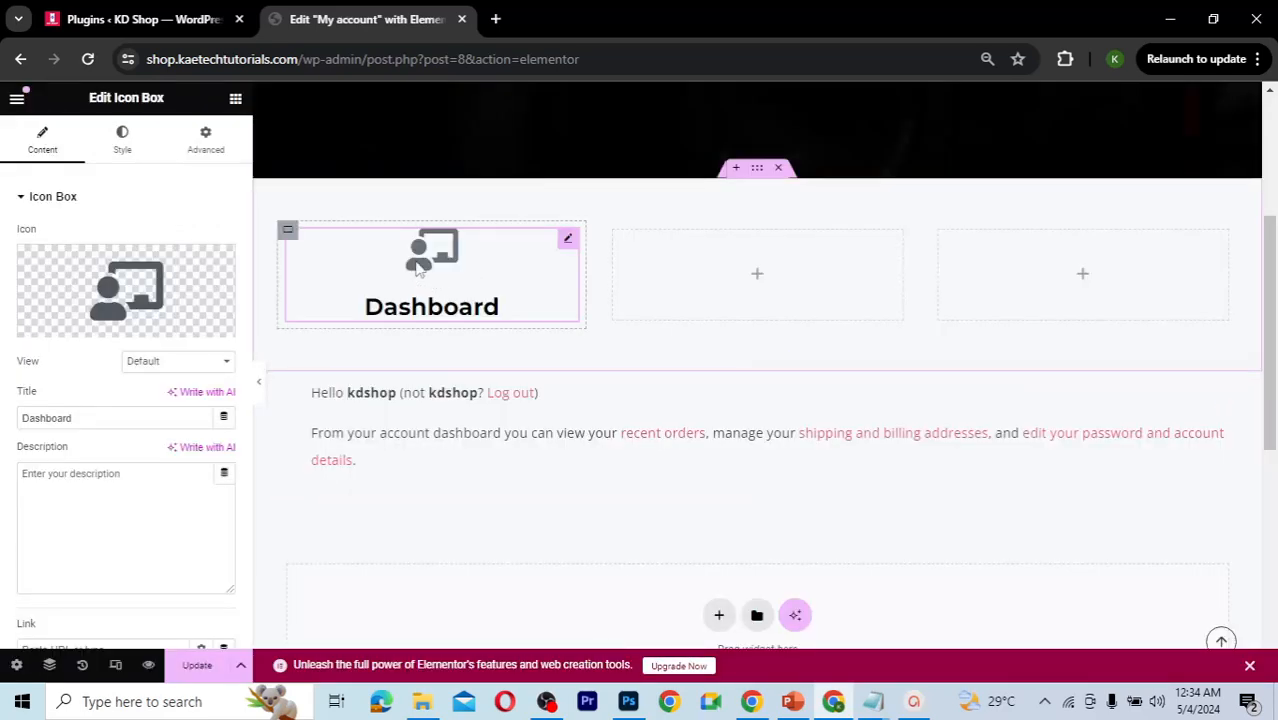
Step: Set the Dashboard icon's size to 55 px in the icon box's style settings
{"action": "left_click", "coordinate": [124, 143]}
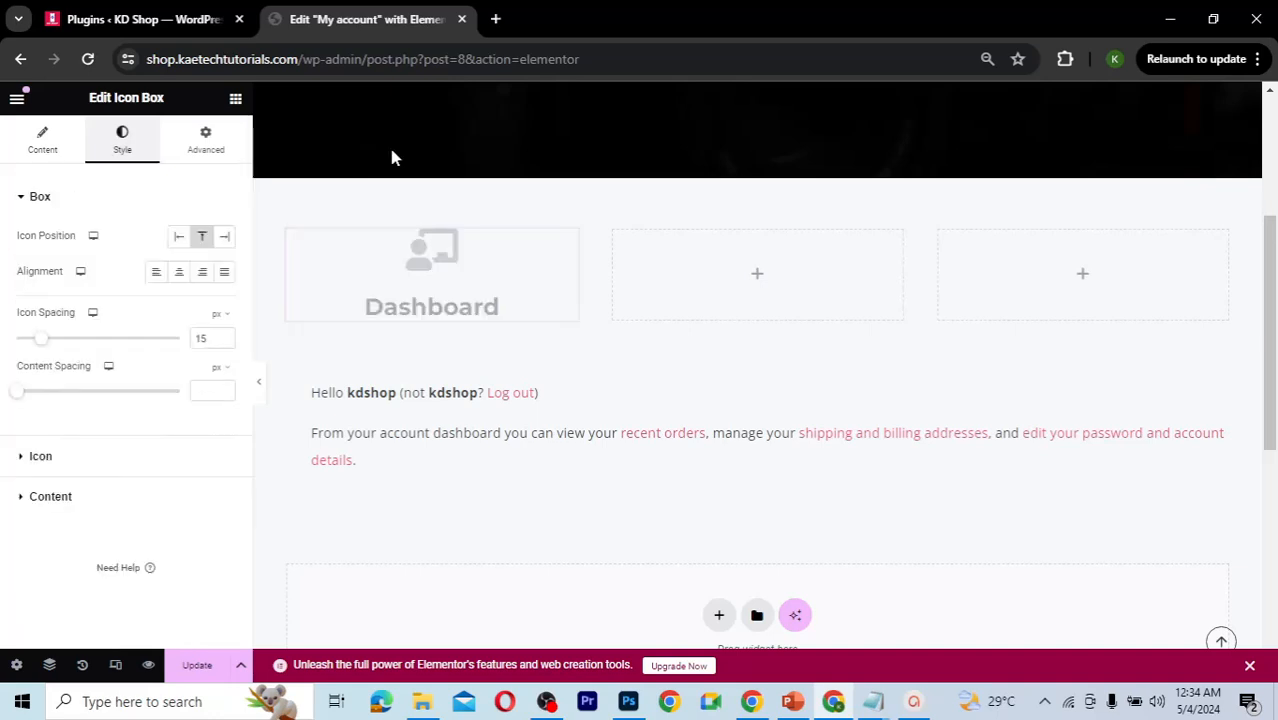
{"action": "scroll", "coordinate": [392, 157], "scroll_direction": "up", "scroll_amount": 3}
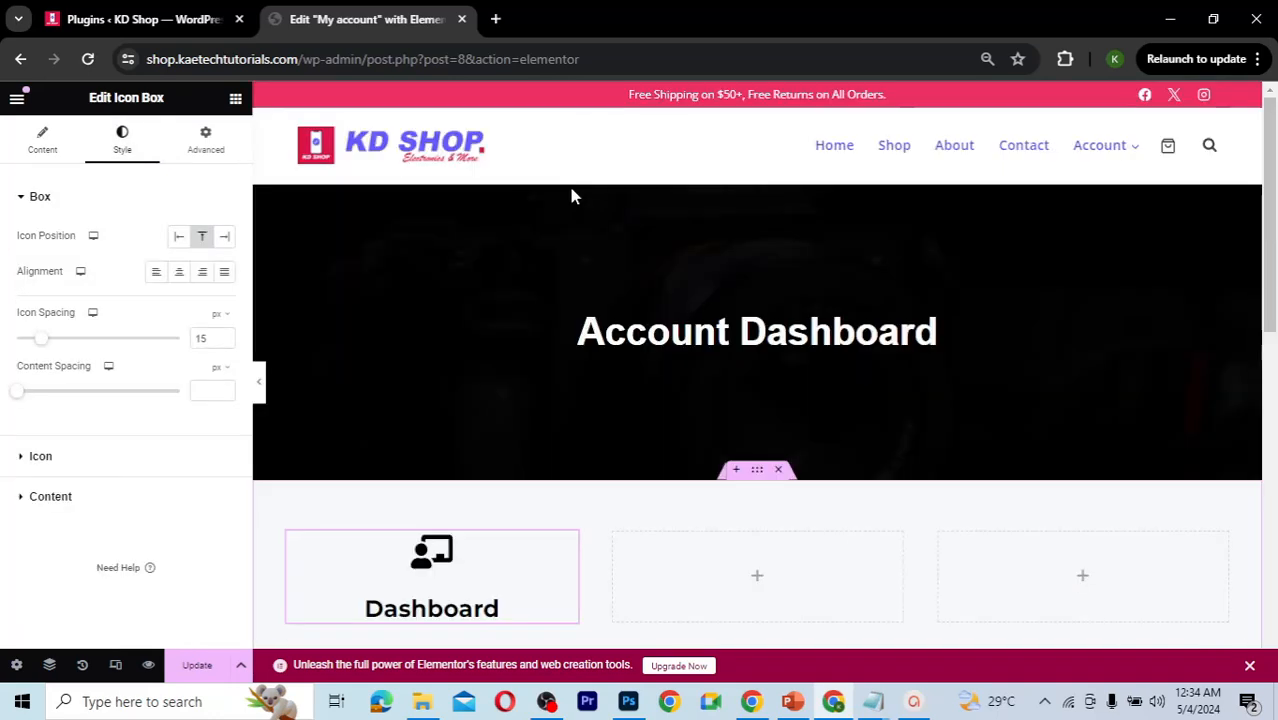
{"action": "scroll", "coordinate": [572, 196], "scroll_direction": "down", "scroll_amount": 1}
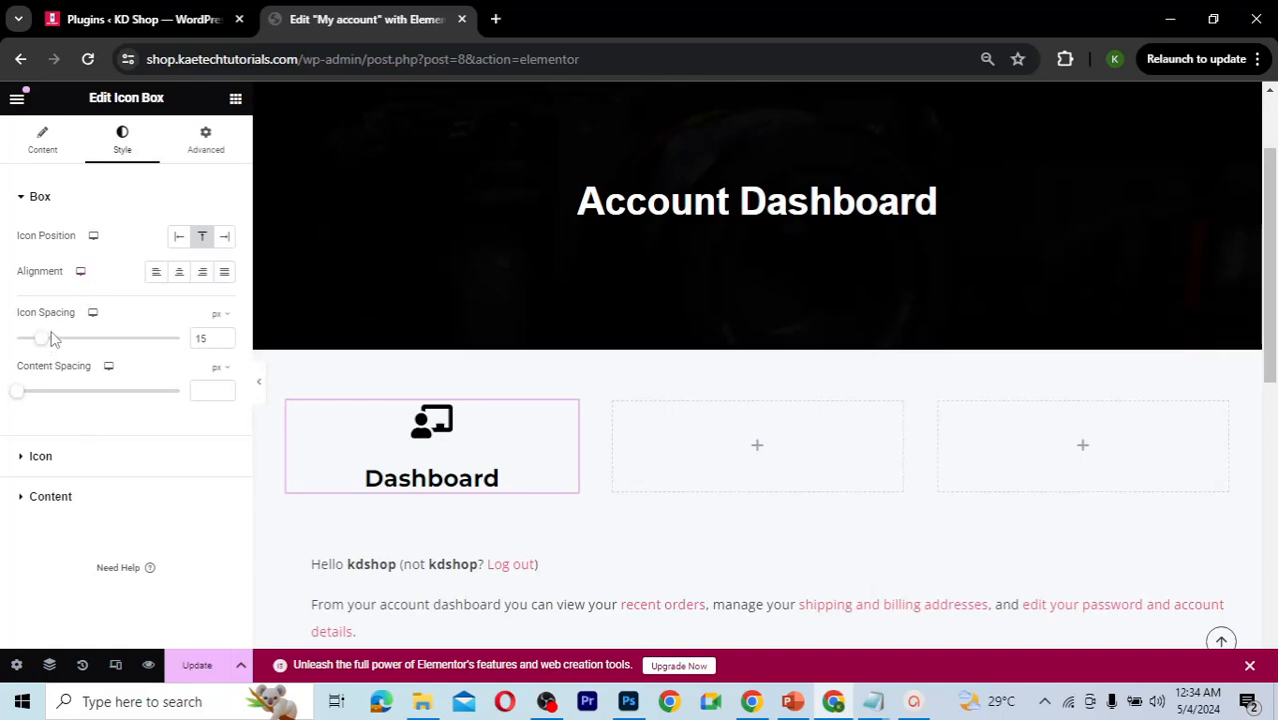
{"action": "left_click", "coordinate": [34, 458]}
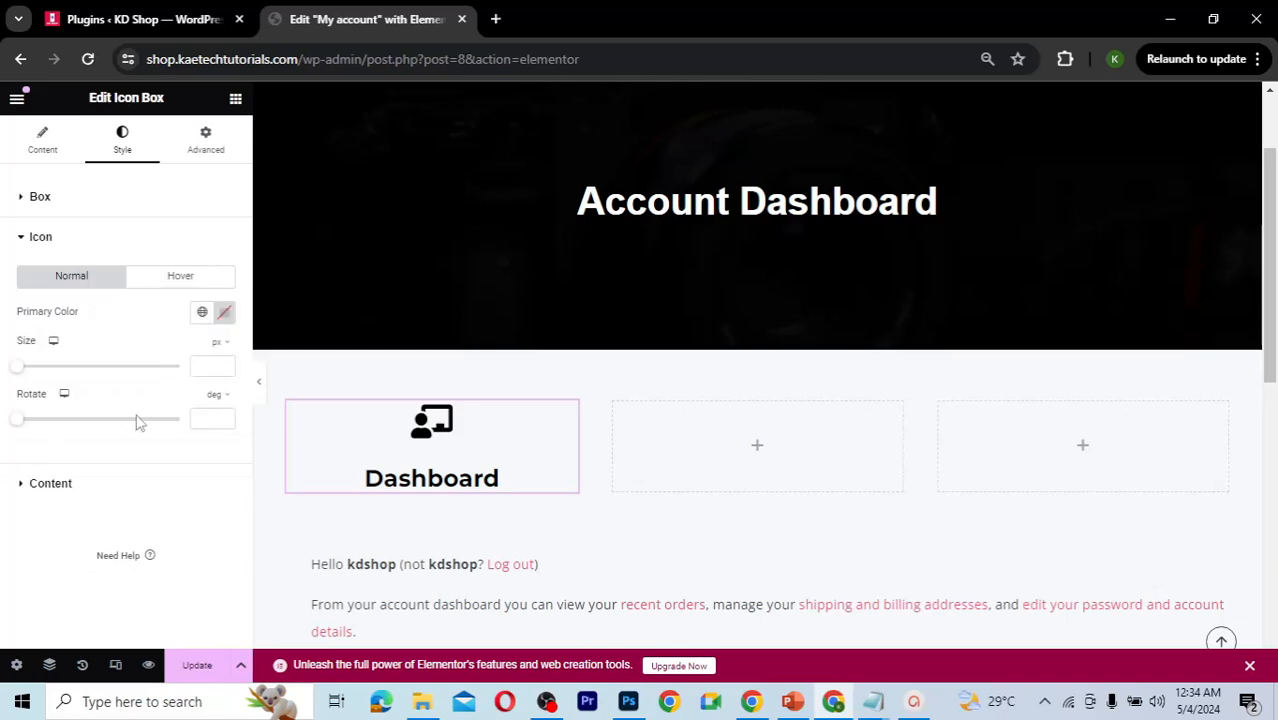
{"action": "left_click", "coordinate": [208, 366]}
{"action": "type", "text": "35"}
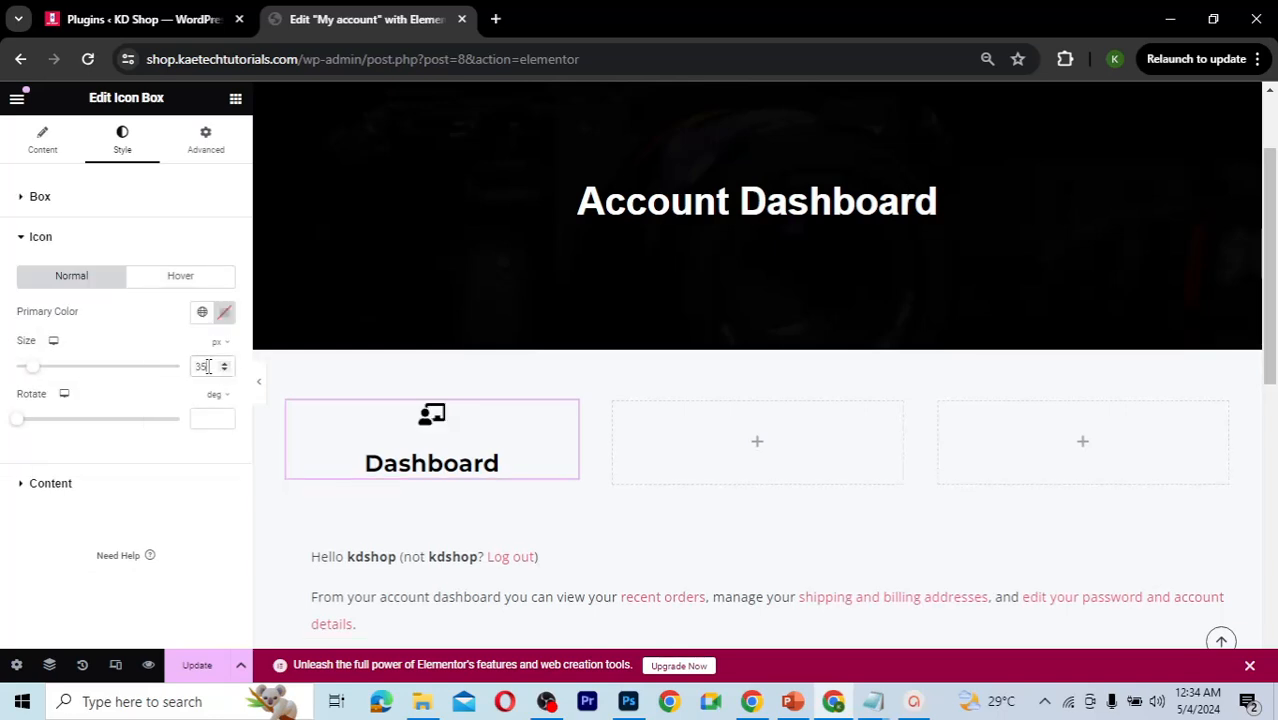
{"action": "left_click_drag", "start_coordinate": [208, 366], "coordinate": [190, 368]}
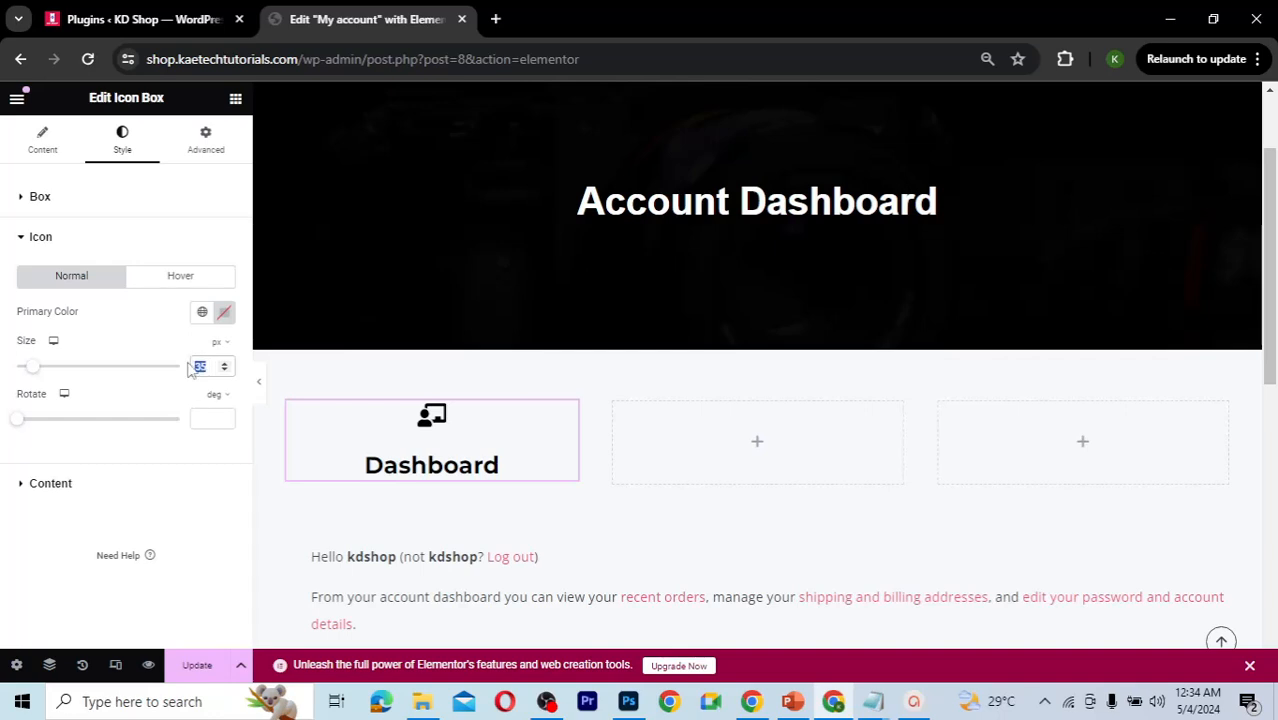
{"action": "type", "text": "55"}
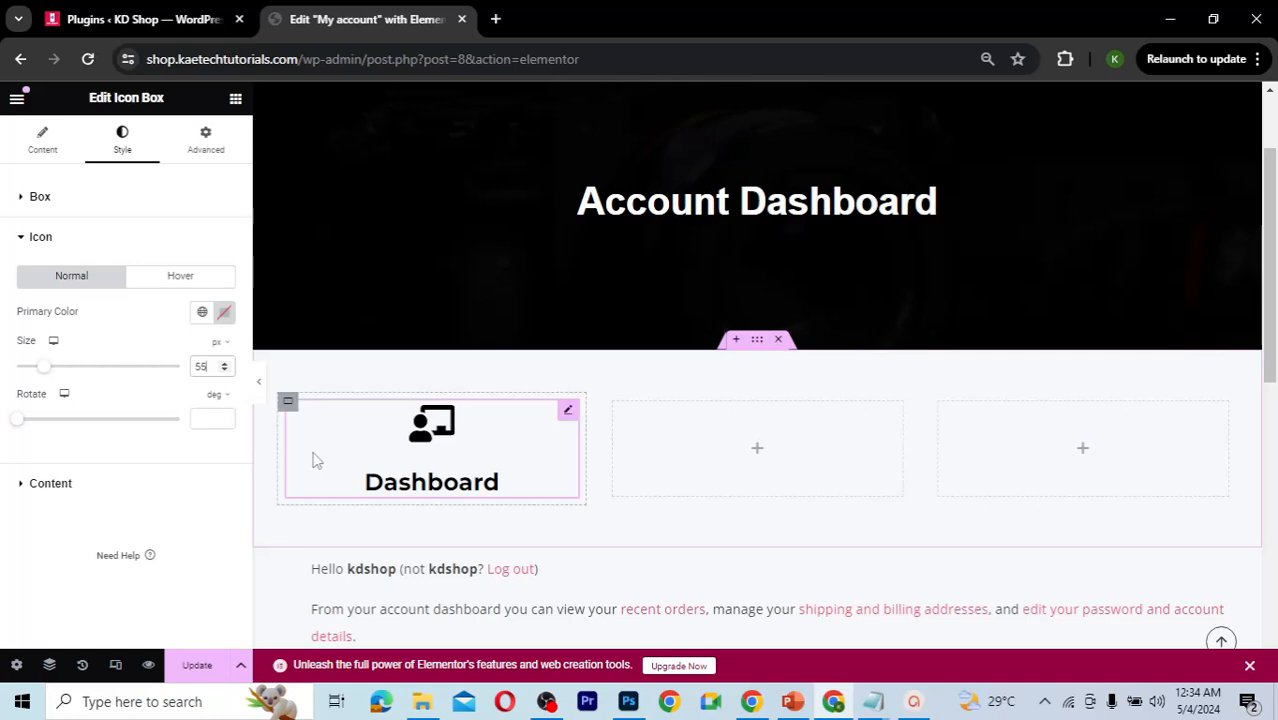
Step: Set the Dashboard icon's primary color to the global color Theme Accent - alt
{"action": "scroll", "coordinate": [312, 460], "scroll_direction": "down", "scroll_amount": 1}
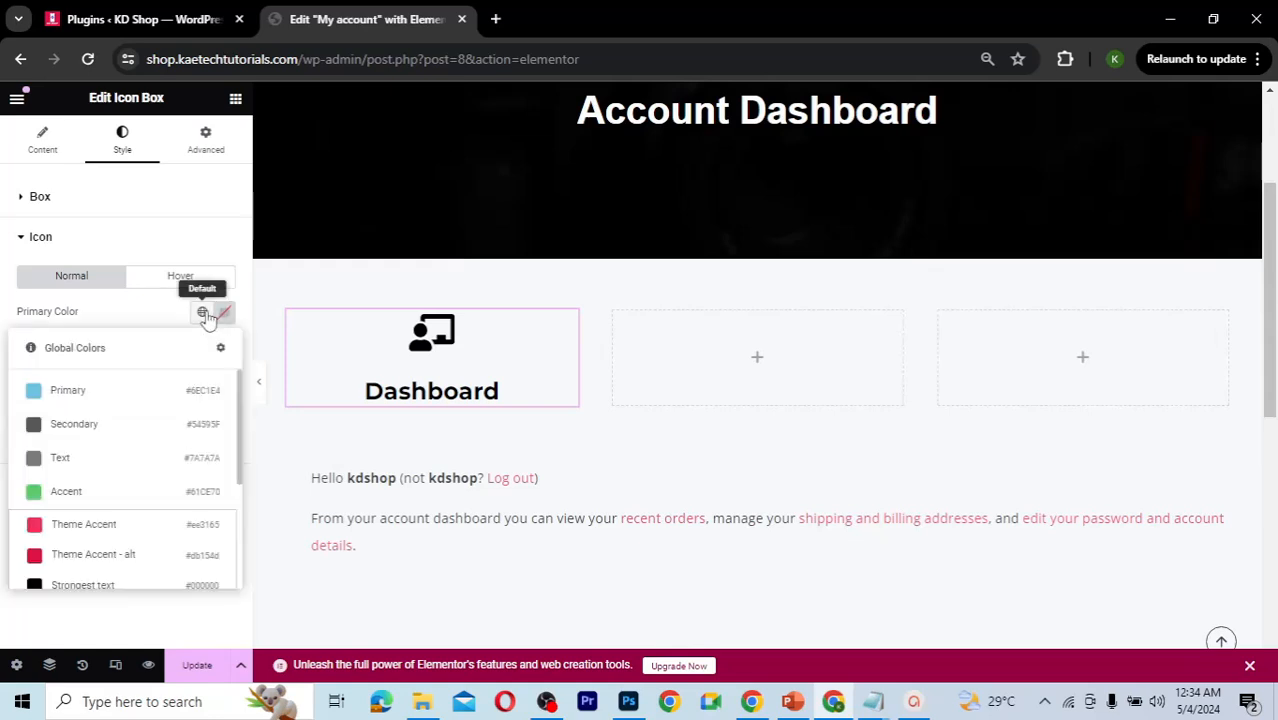
{"action": "scroll", "coordinate": [103, 531], "scroll_direction": "down", "scroll_amount": 3}
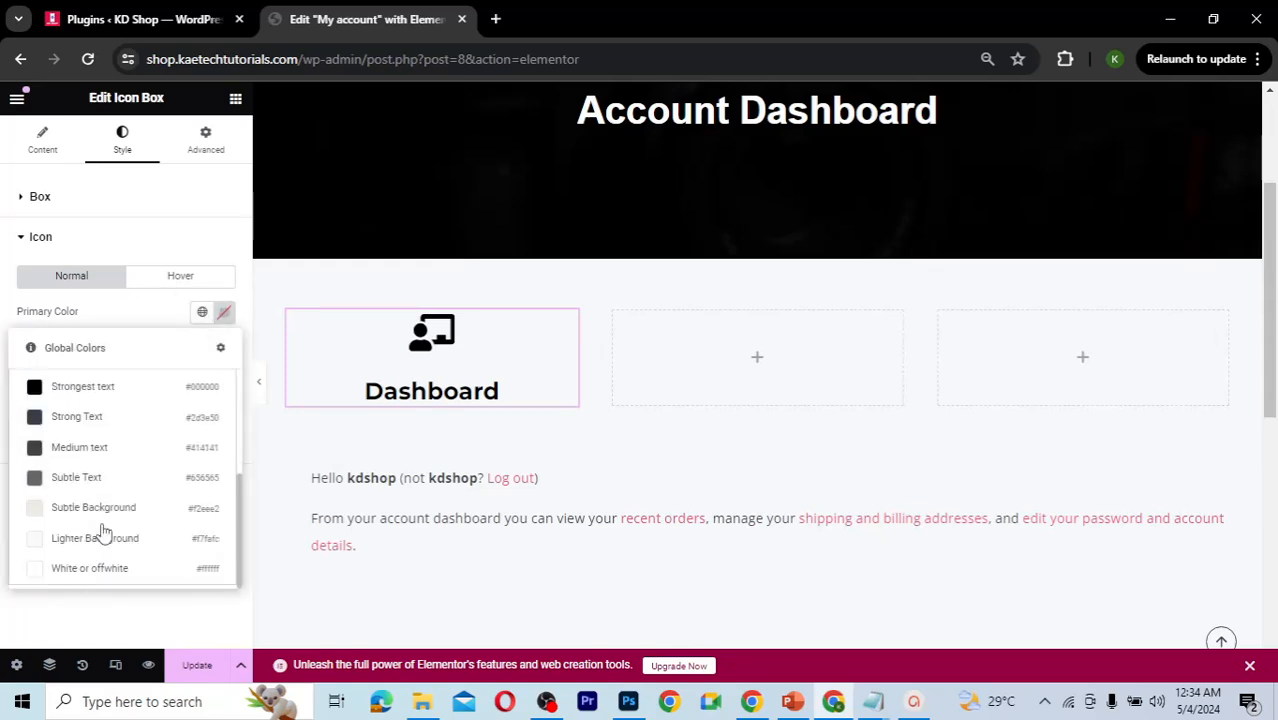
{"action": "scroll", "coordinate": [103, 531], "scroll_direction": "up", "scroll_amount": 3}
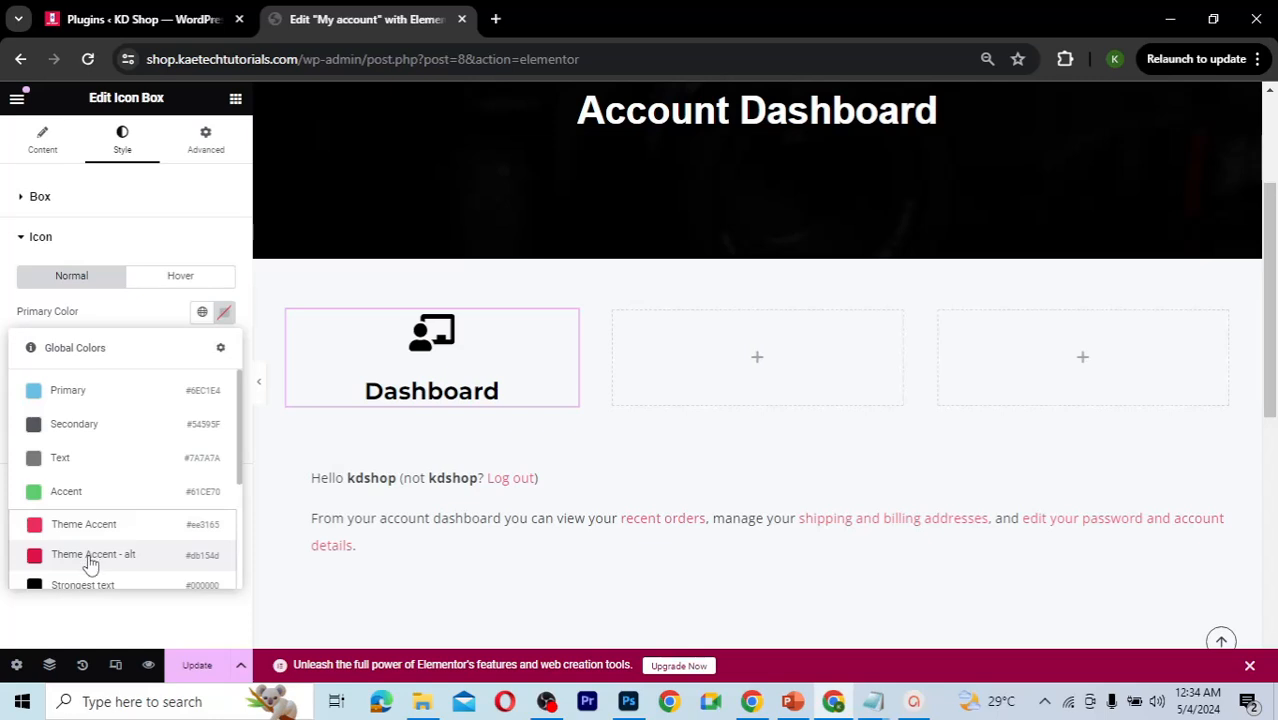
{"action": "left_click", "coordinate": [90, 562]}
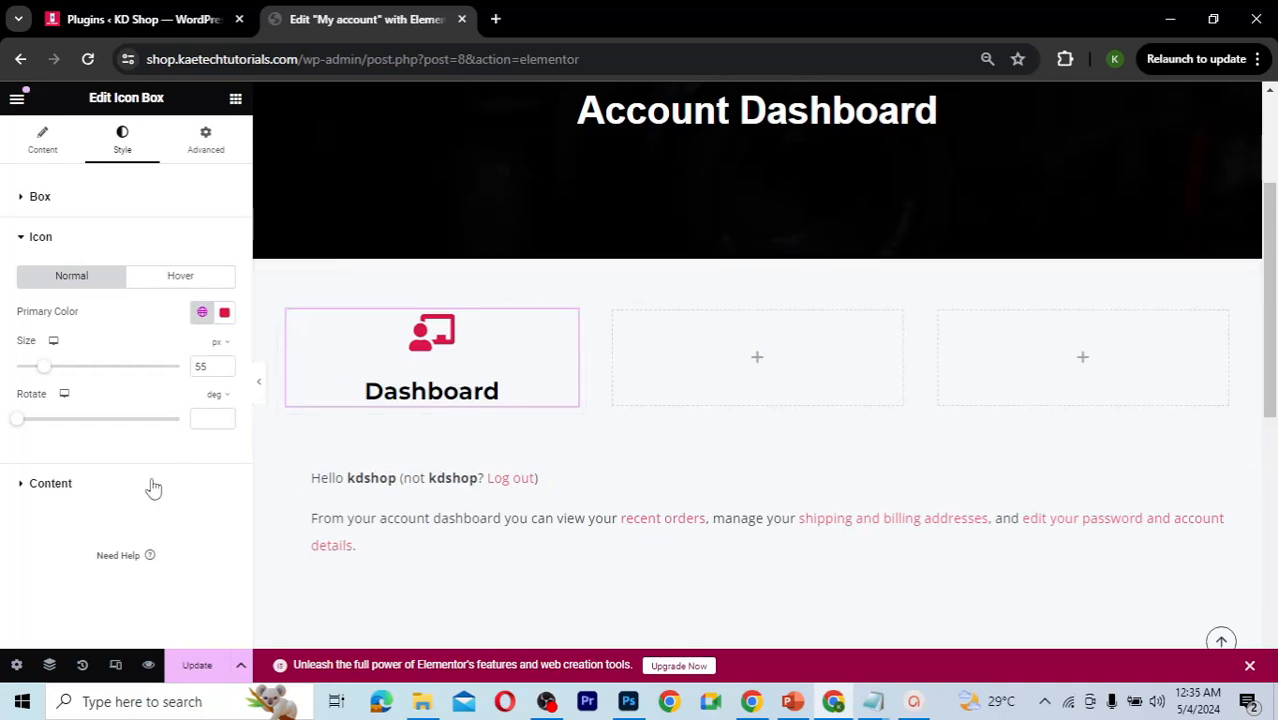
Step: Try 25 px padding on the container around the Dashboard icon box, clear it, and set the container's margin to 25 px on all sides
{"action": "scroll", "coordinate": [490, 345], "scroll_direction": "down", "scroll_amount": 1}
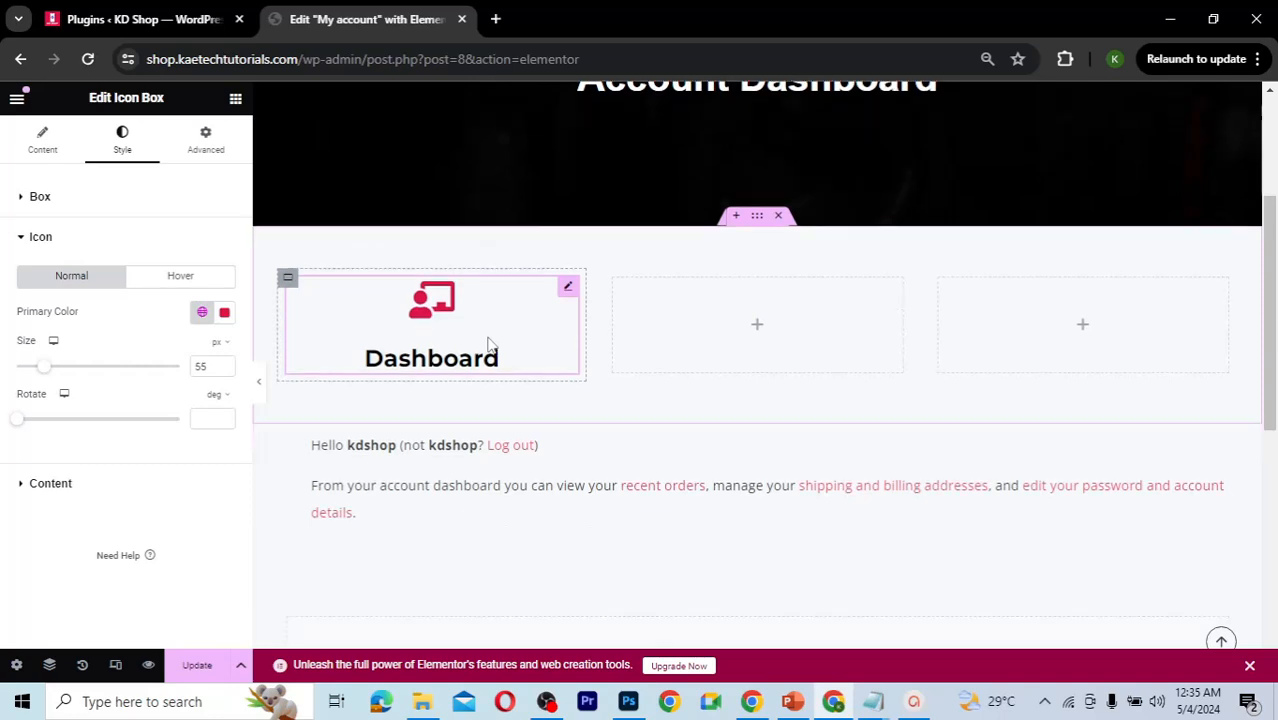
{"action": "scroll", "coordinate": [490, 345], "scroll_direction": "down", "scroll_amount": 2}
{"action": "scroll", "coordinate": [490, 345], "scroll_direction": "up", "scroll_amount": 1}
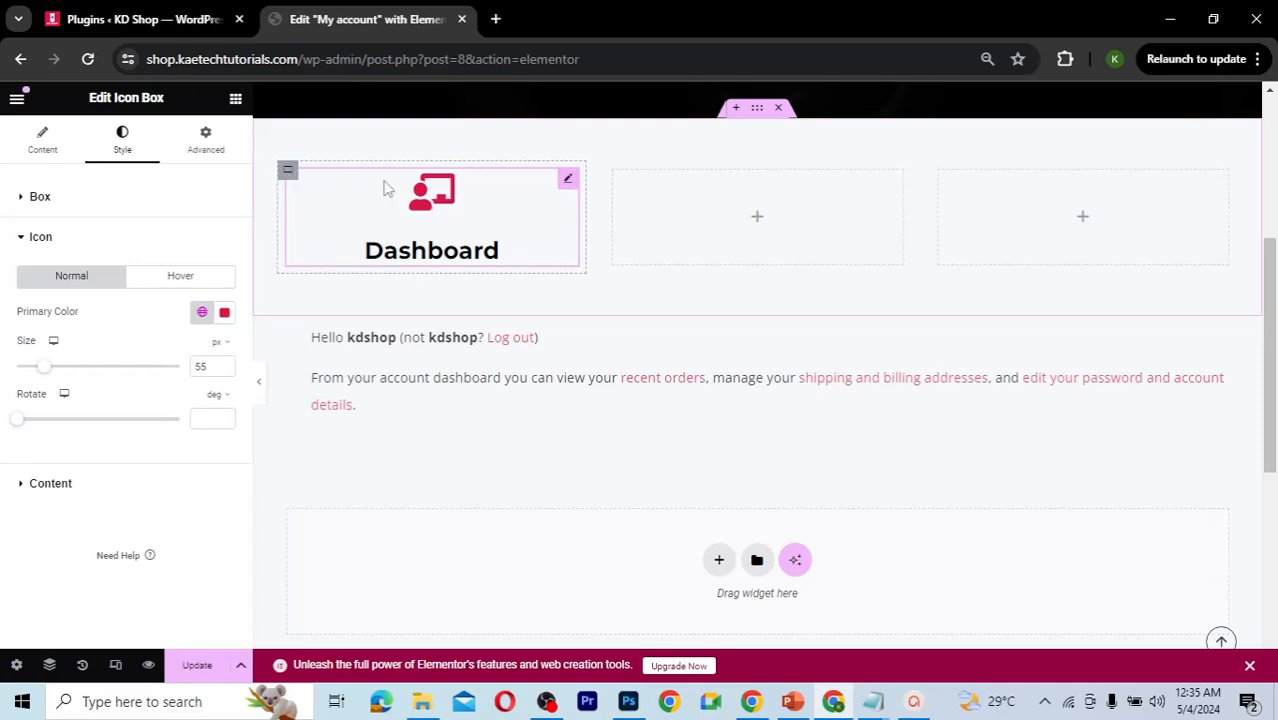
{"action": "left_click", "coordinate": [288, 172]}
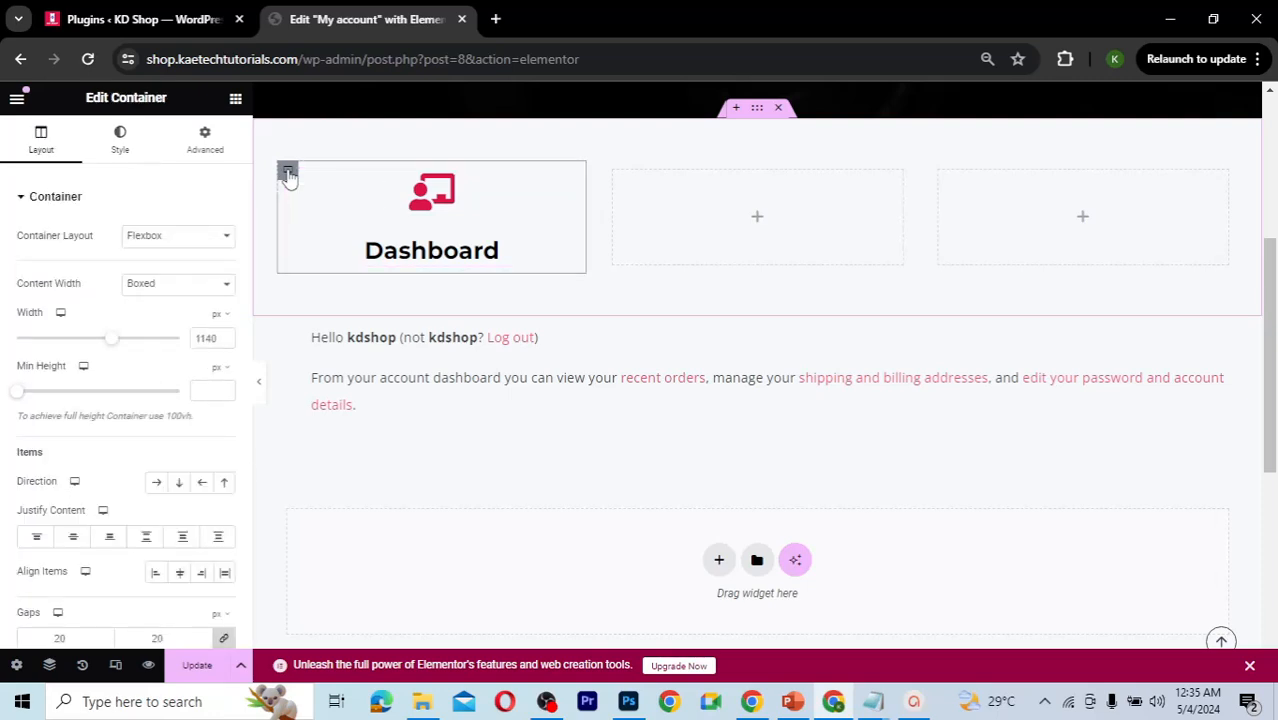
{"action": "left_click", "coordinate": [196, 145]}
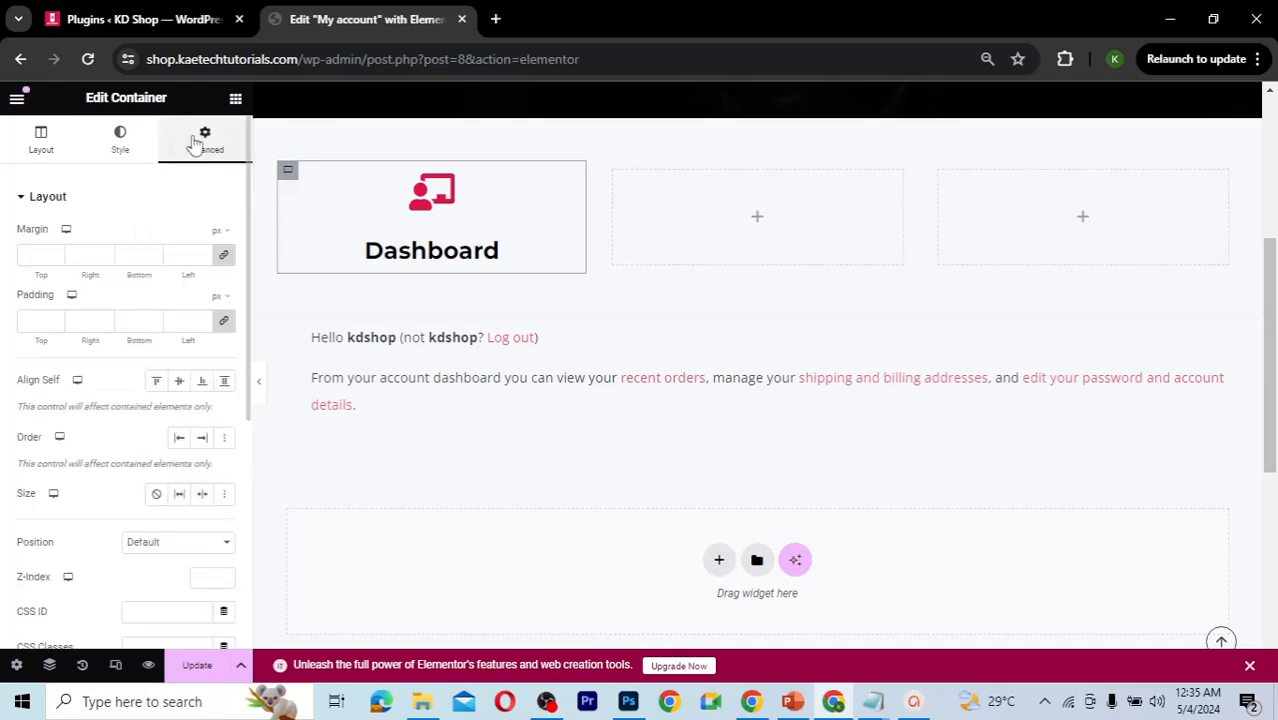
{"action": "left_click", "coordinate": [32, 321]}
{"action": "type", "text": "25"}
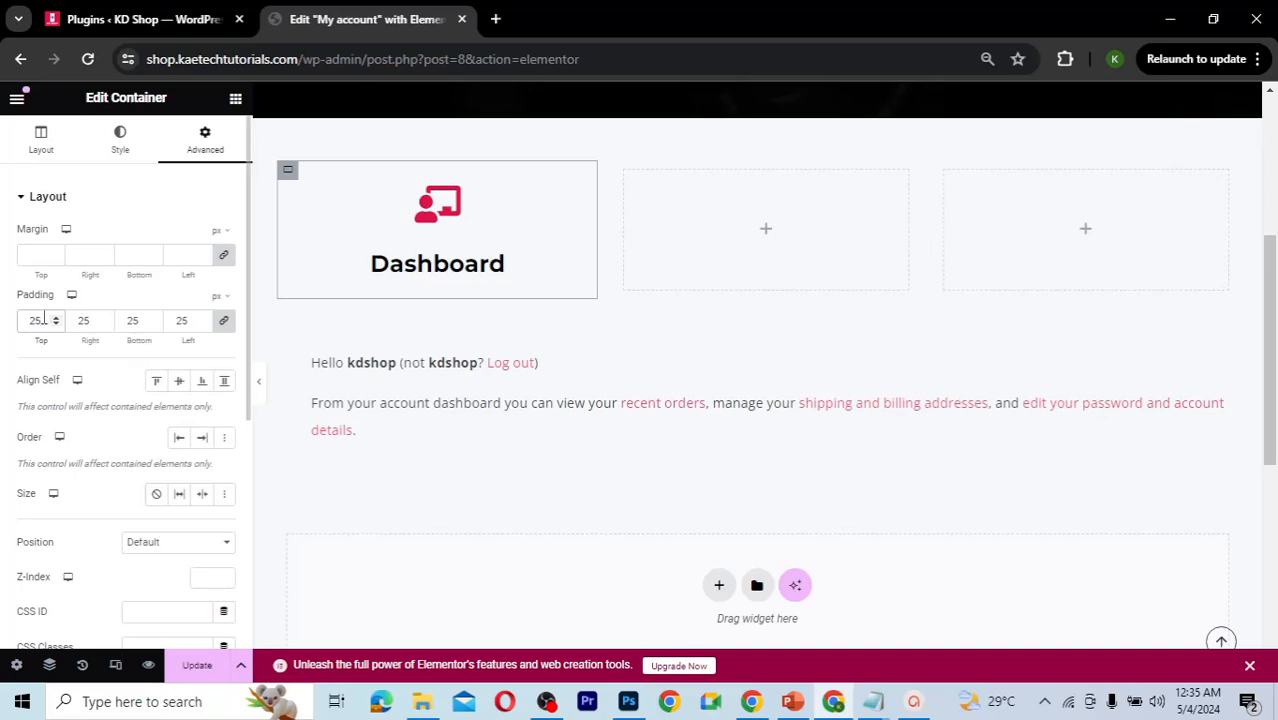
{"action": "key", "text": "BackSpace"}
{"action": "key", "text": "BackSpace"}
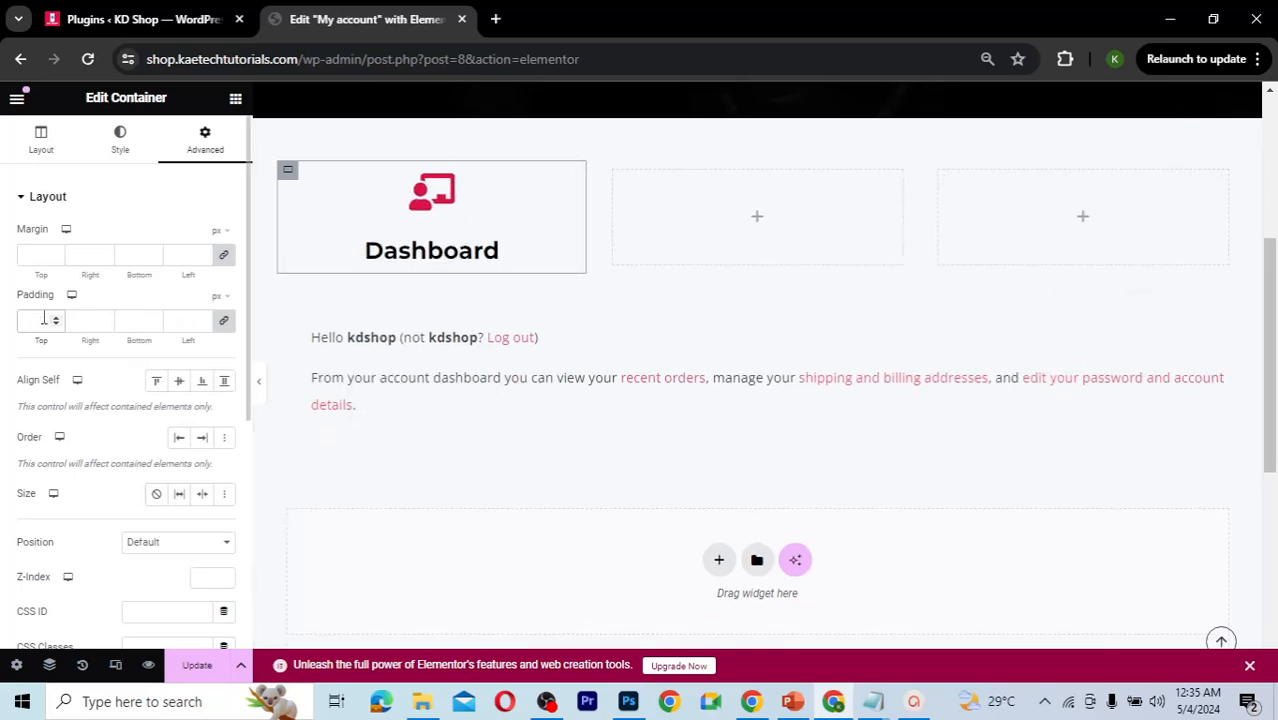
{"action": "left_click", "coordinate": [31, 257]}
{"action": "type", "text": "25"}
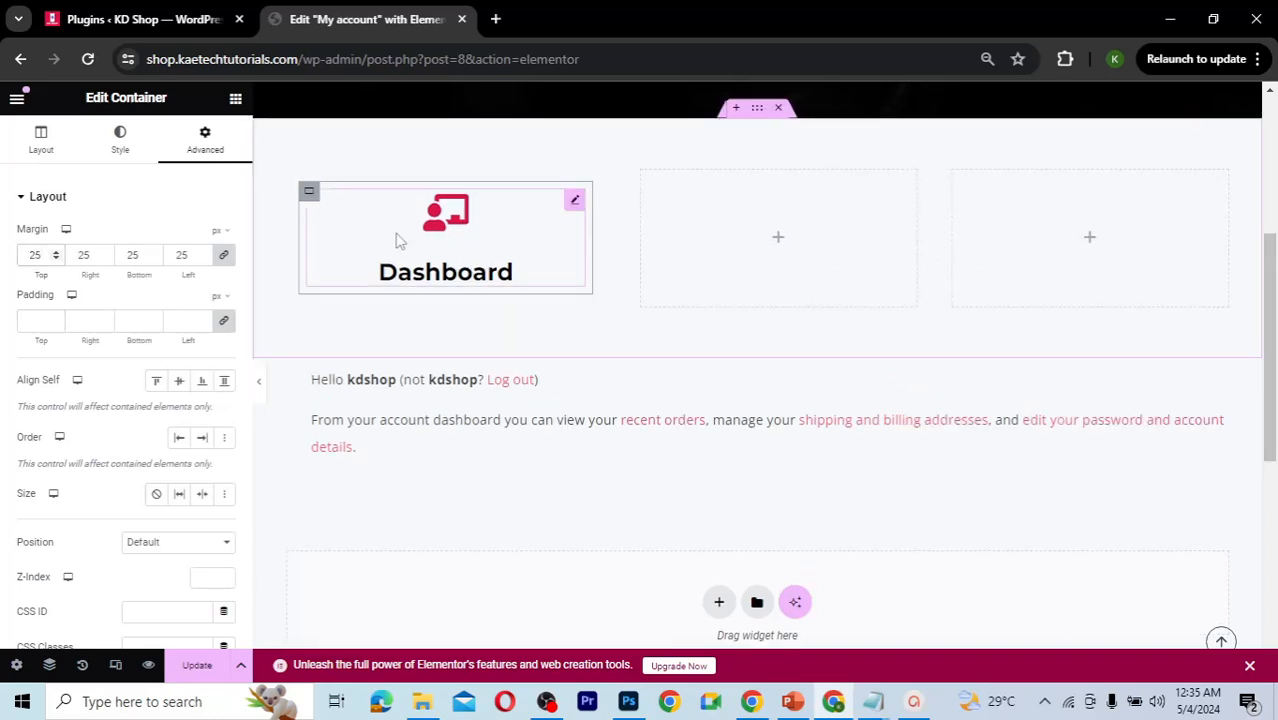
Step: Set the Dashboard icon box's own padding to 15 px on all sides
{"action": "left_click", "coordinate": [575, 202]}
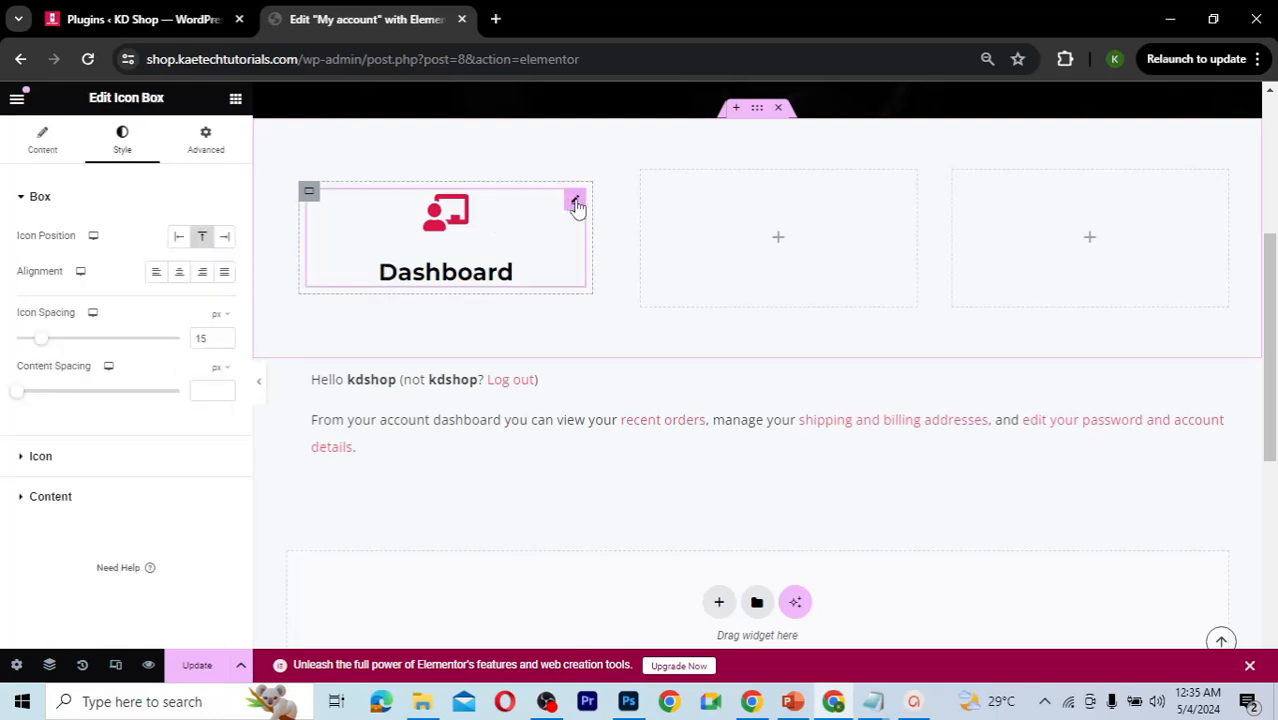
{"action": "left_click", "coordinate": [195, 150]}
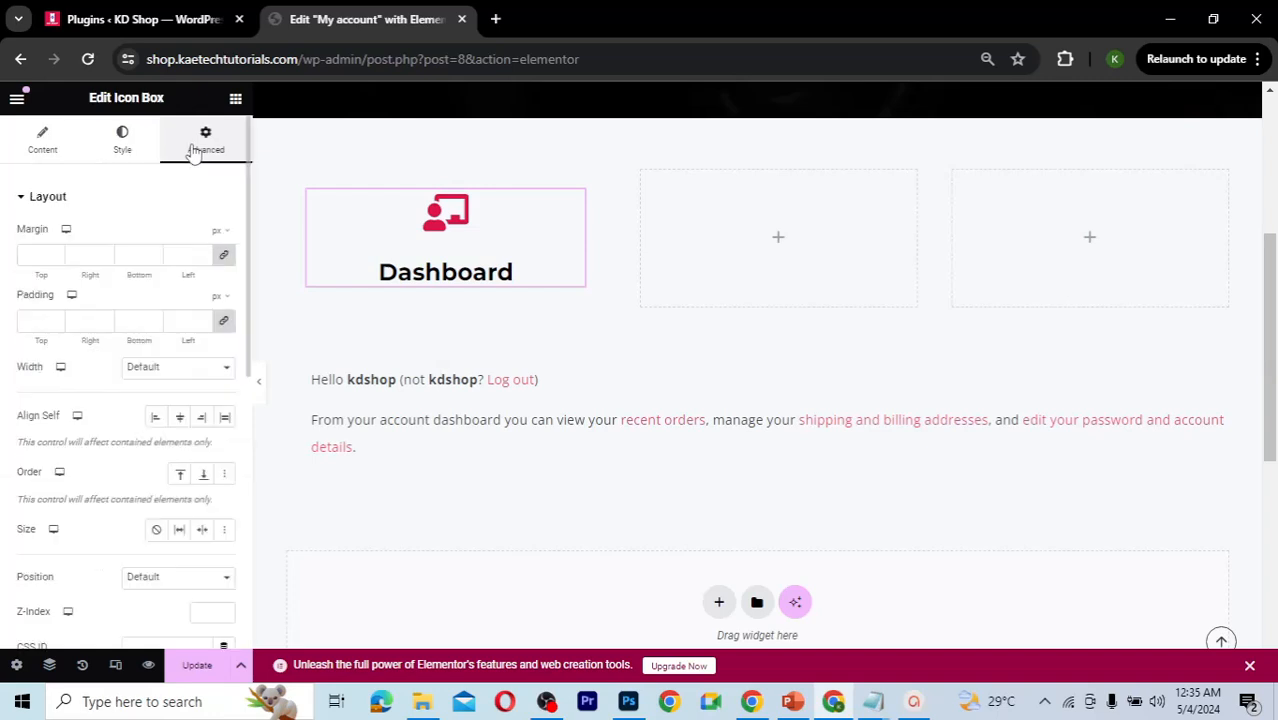
{"action": "left_click", "coordinate": [34, 318]}
{"action": "type", "text": "15"}
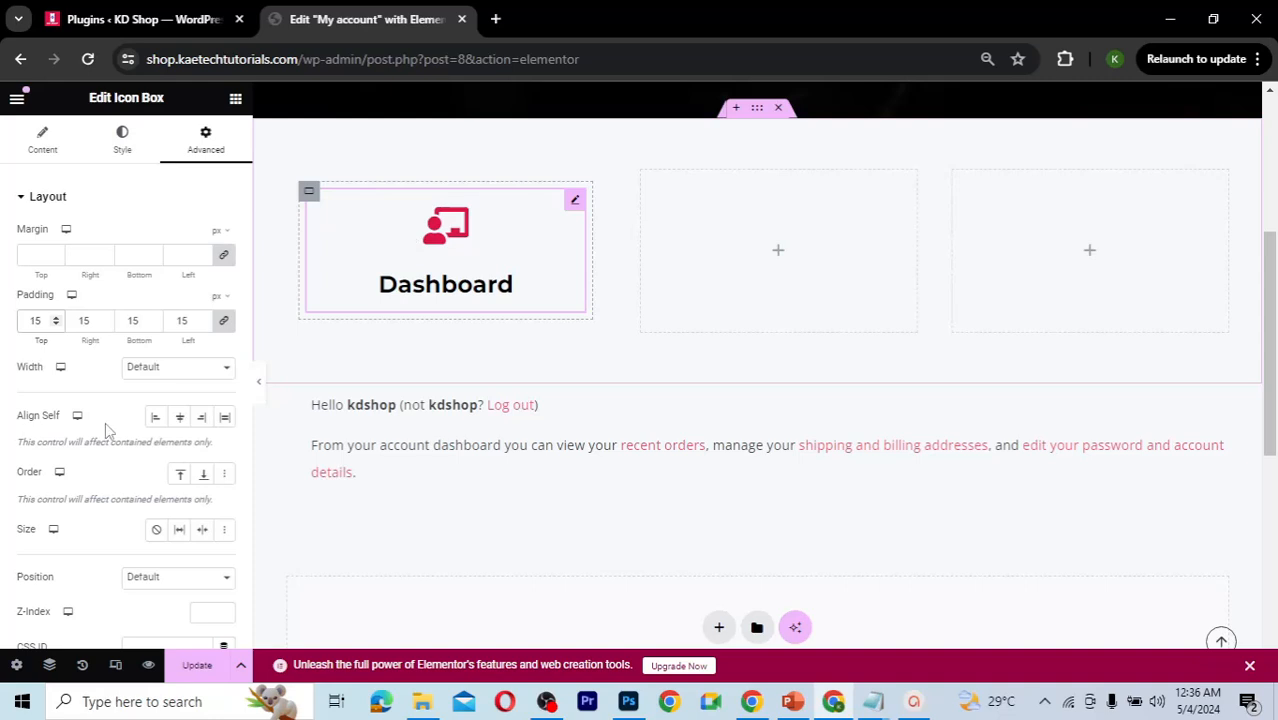
Step: Give the Dashboard icon box a border of type Solid in its advanced settings
{"action": "left_click", "coordinate": [121, 150]}
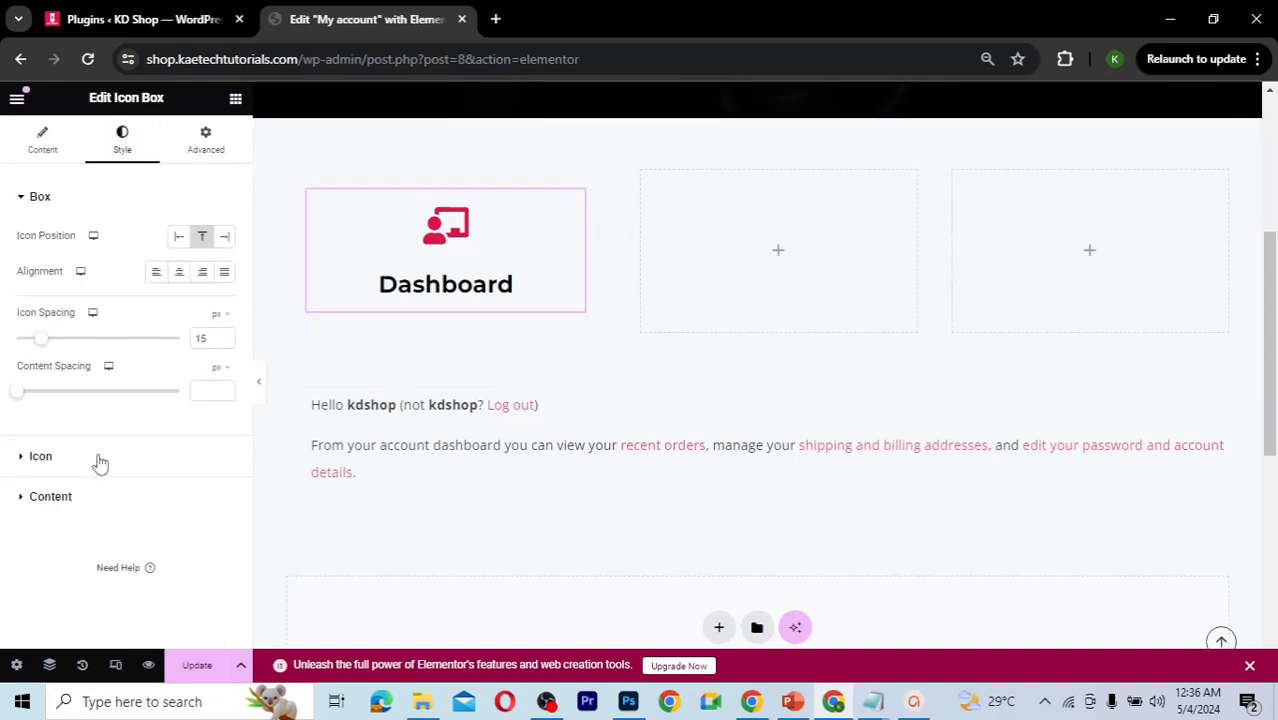
{"action": "left_click", "coordinate": [209, 143]}
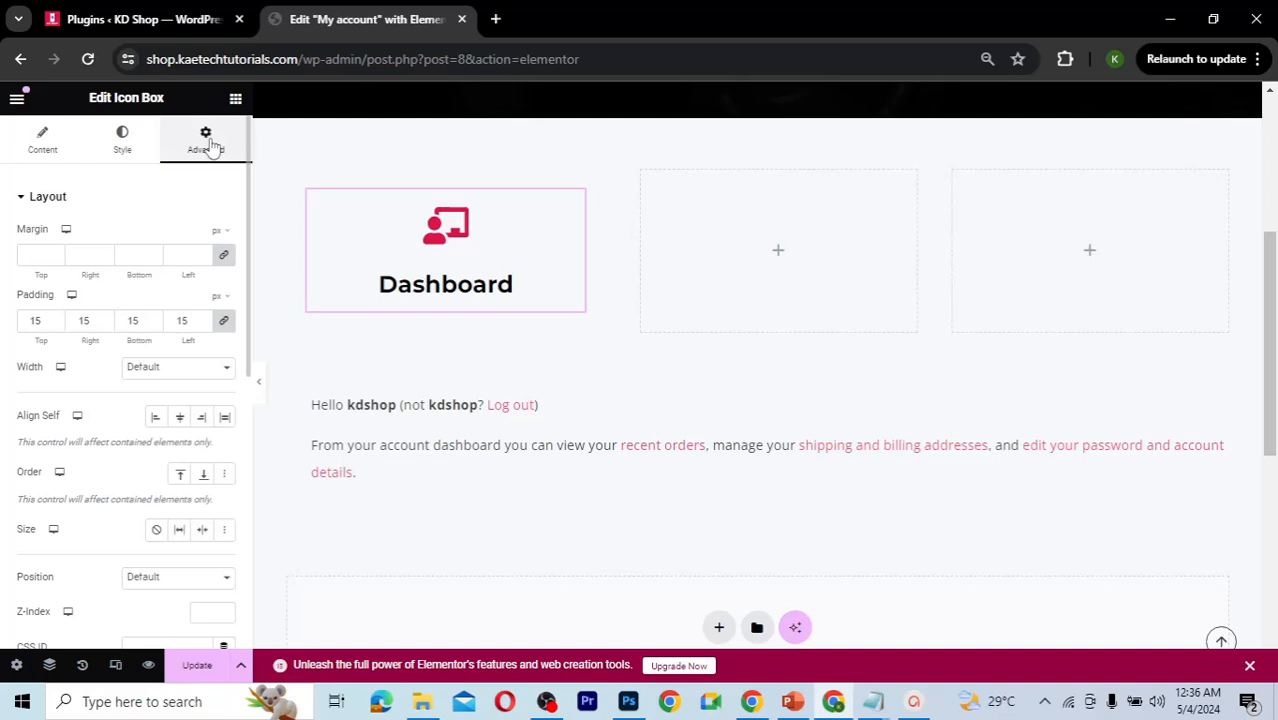
{"action": "scroll", "coordinate": [108, 378], "scroll_direction": "down", "scroll_amount": 3}
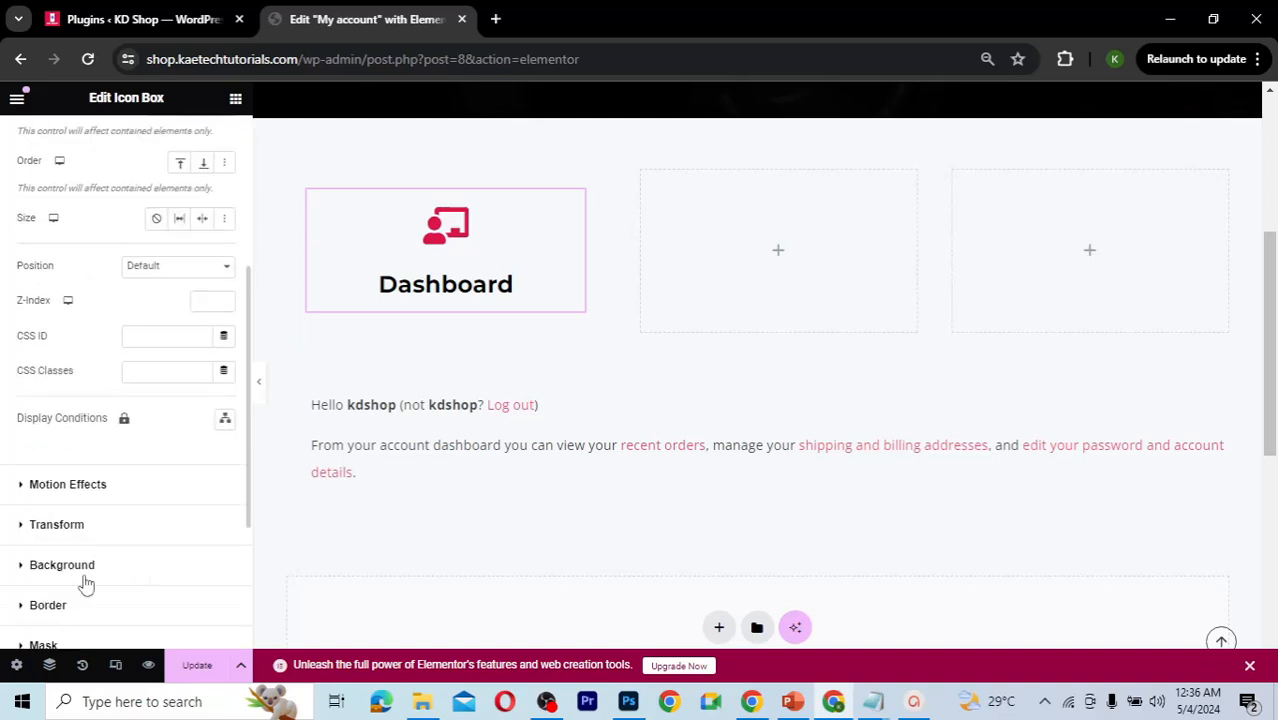
{"action": "scroll", "coordinate": [70, 578], "scroll_direction": "down", "scroll_amount": 2}
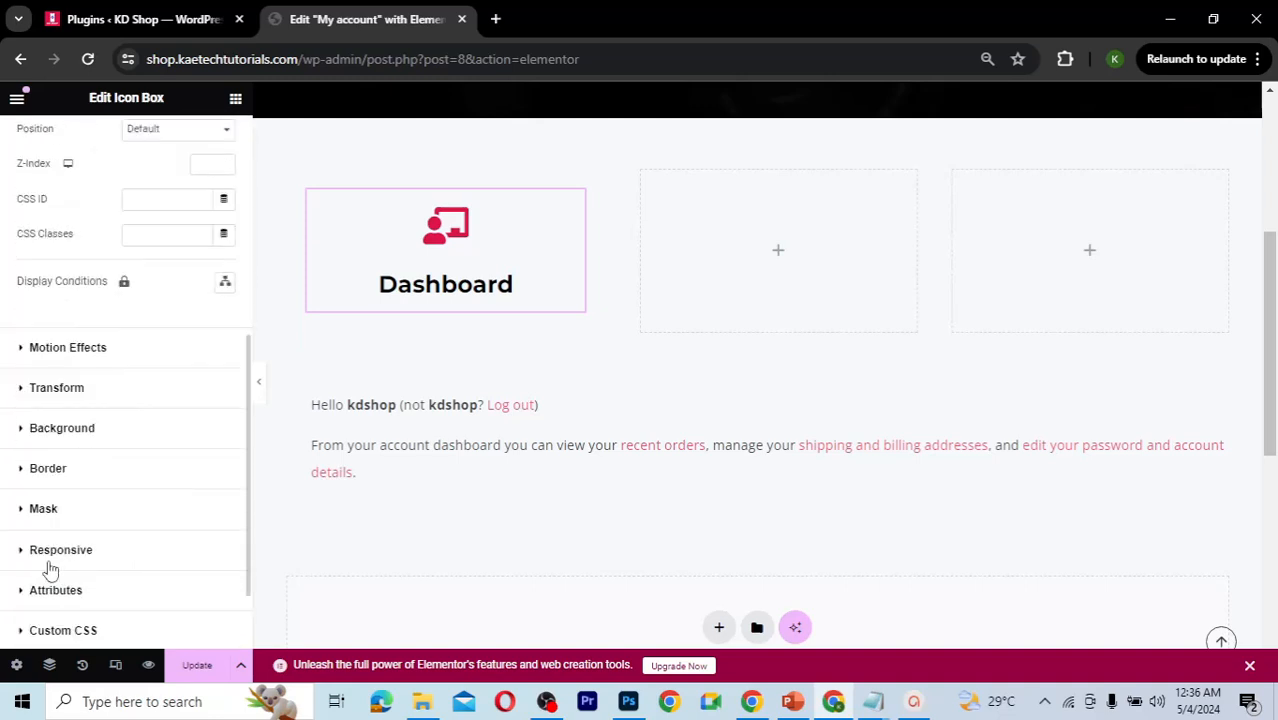
{"action": "left_click", "coordinate": [42, 470]}
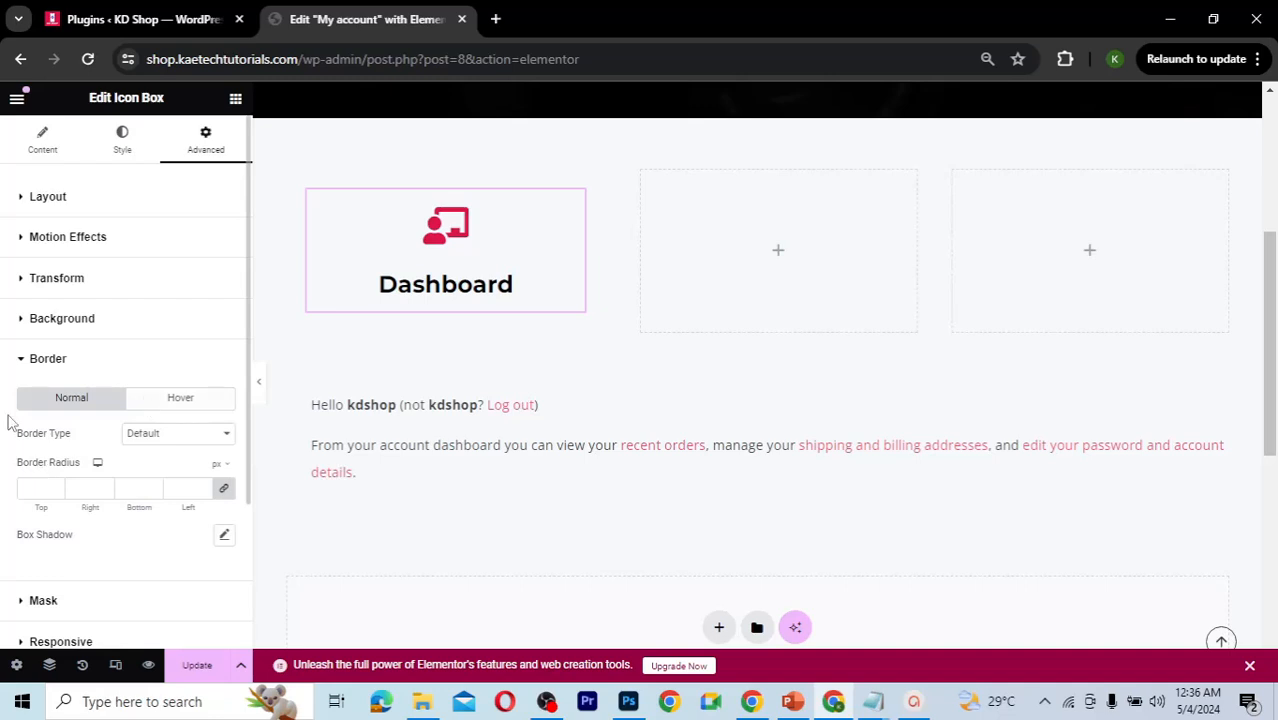
{"action": "scroll", "coordinate": [72, 418], "scroll_direction": "down", "scroll_amount": 2}
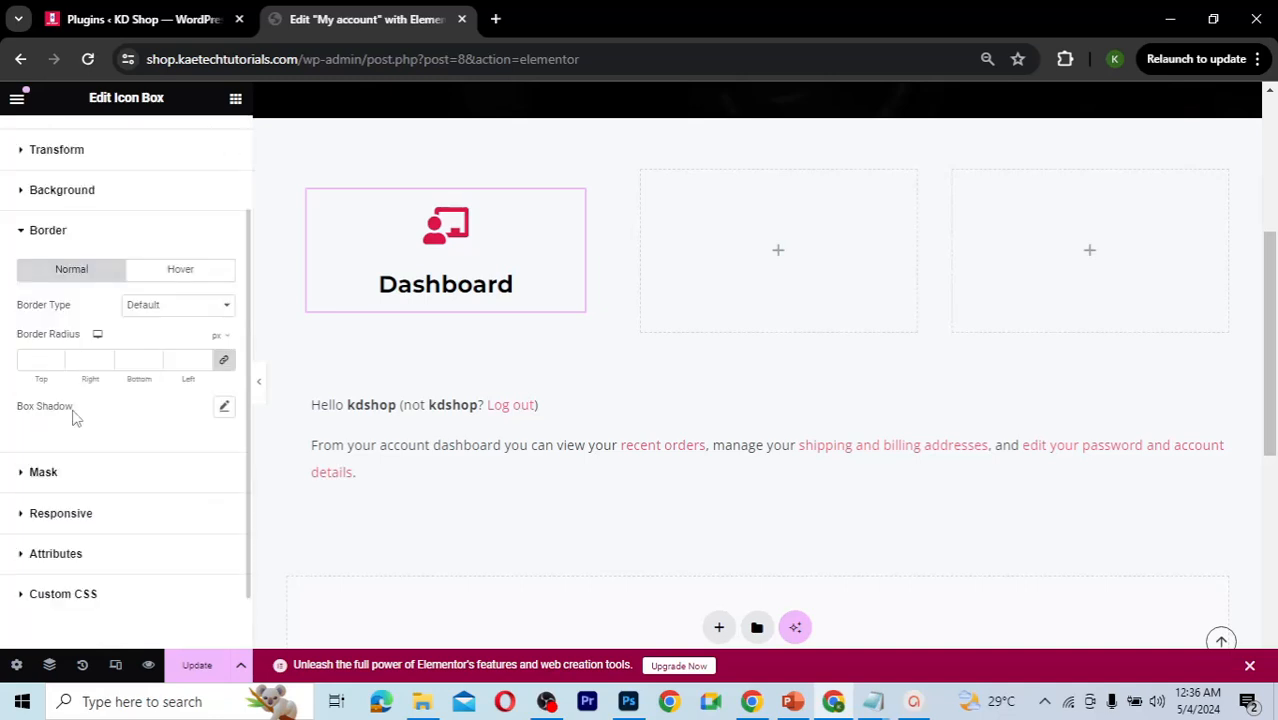
{"action": "left_click", "coordinate": [148, 306]}
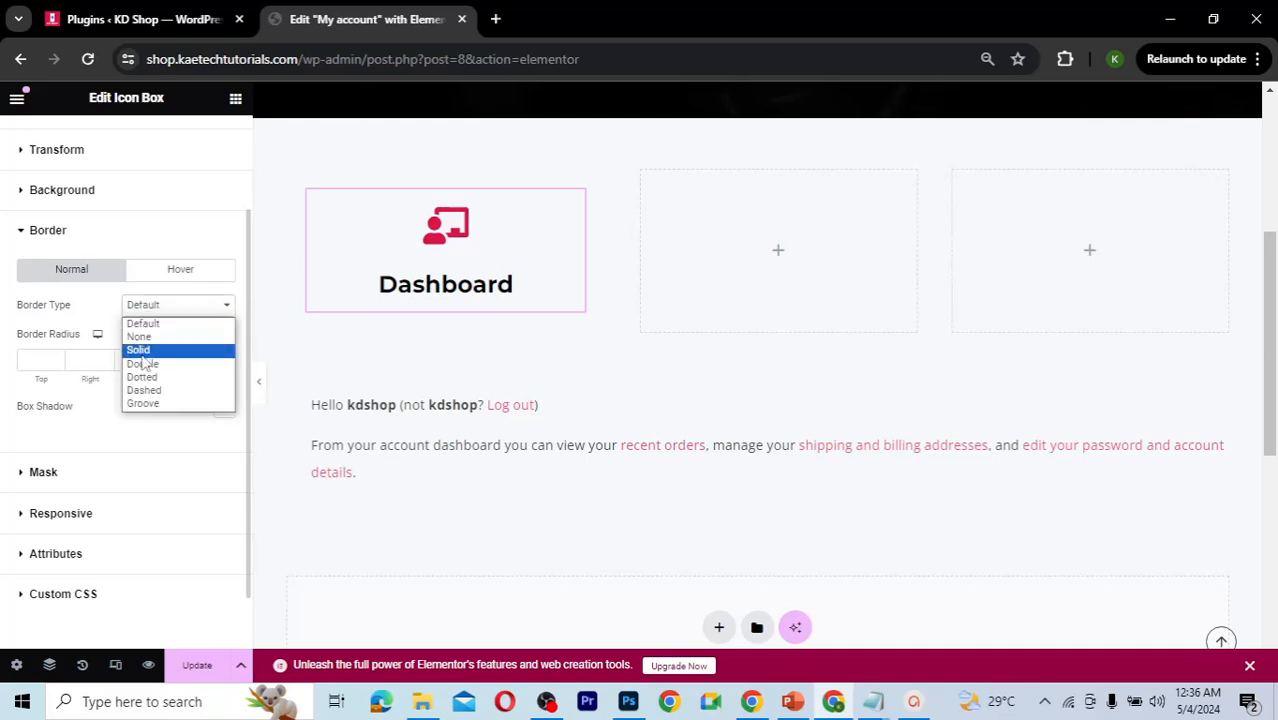
{"action": "left_click", "coordinate": [140, 350]}
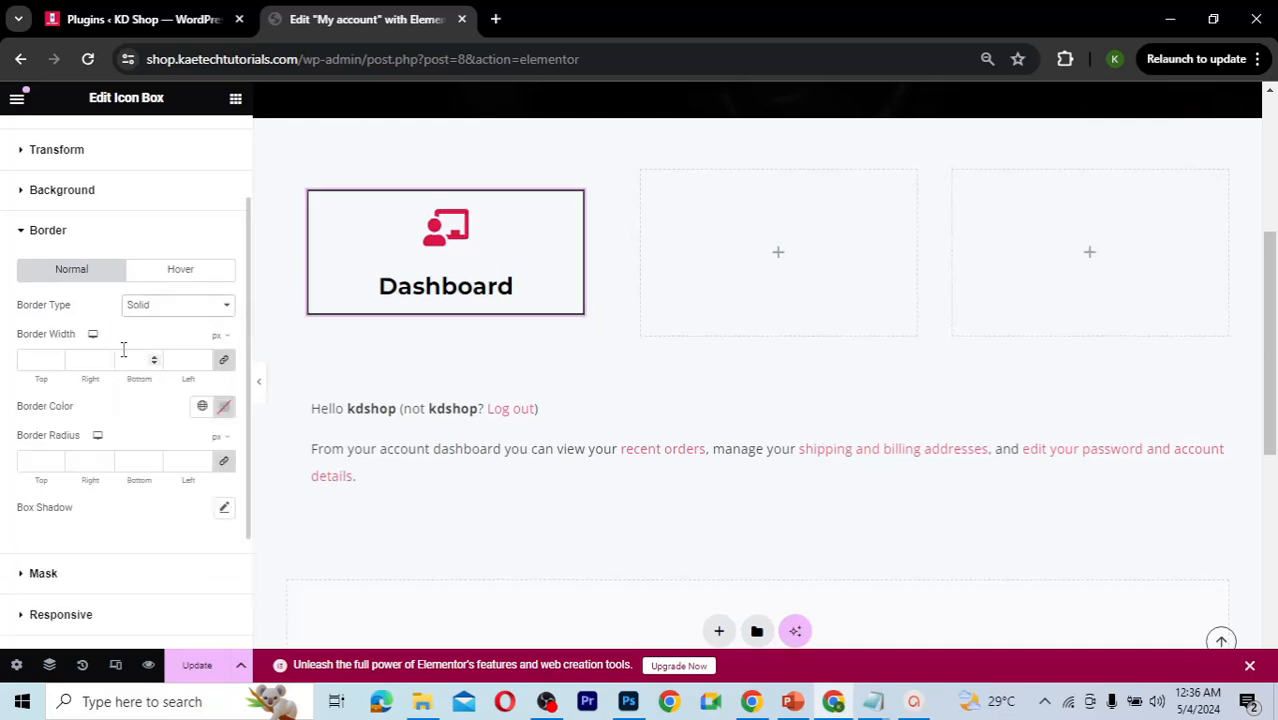
Step: Set the icon box's border width to 1 px on all sides, color it with global Theme Accent, and preview the page without the editing panel
{"action": "left_click", "coordinate": [30, 364]}
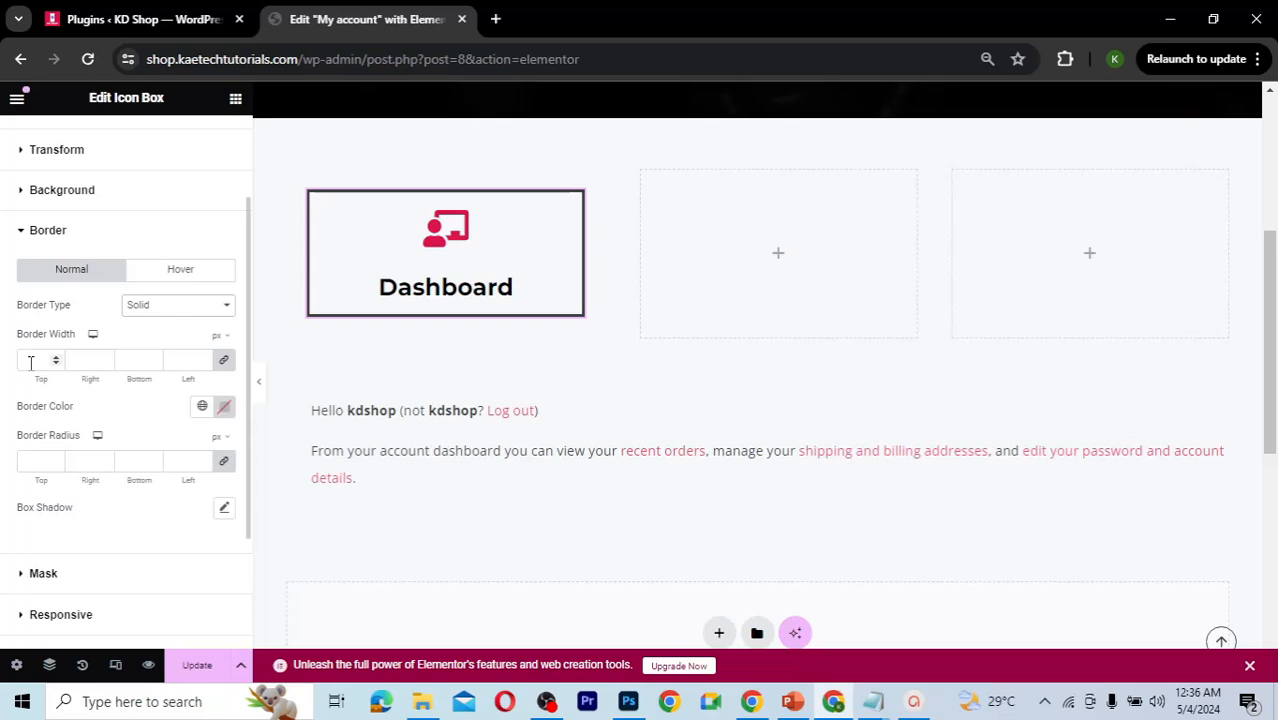
{"action": "type", "text": "1"}
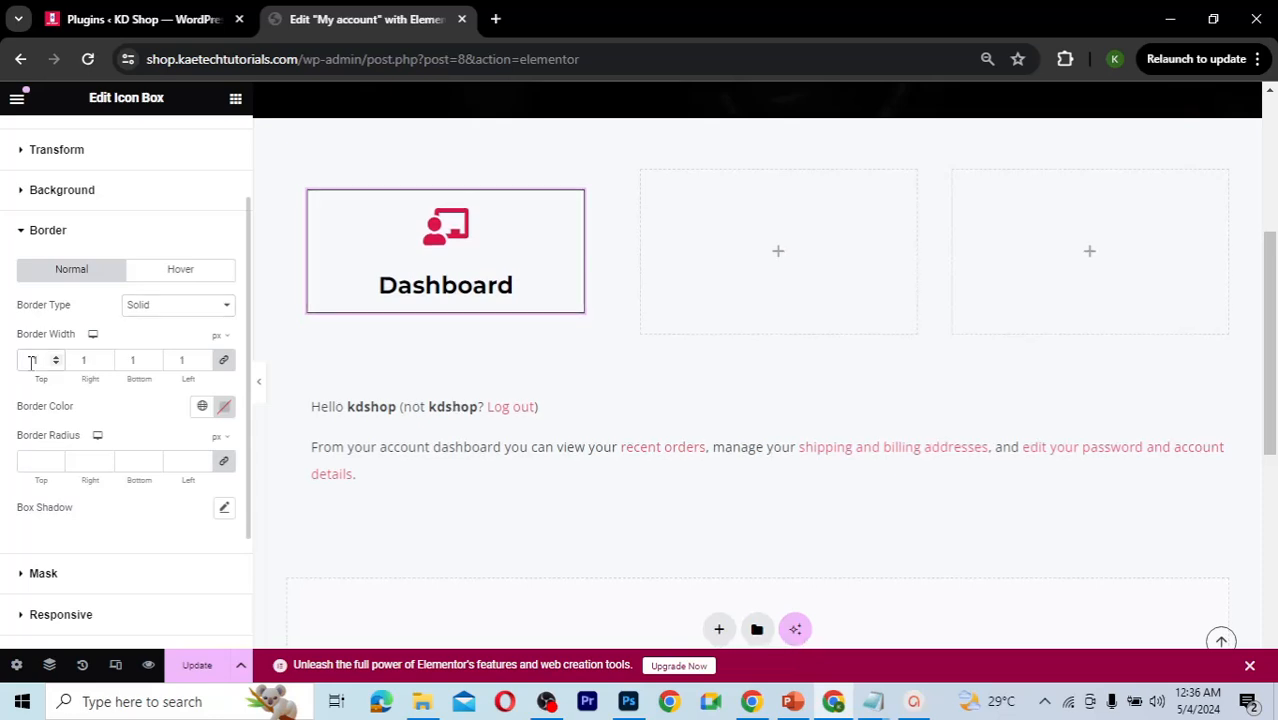
{"action": "left_click", "coordinate": [202, 407]}
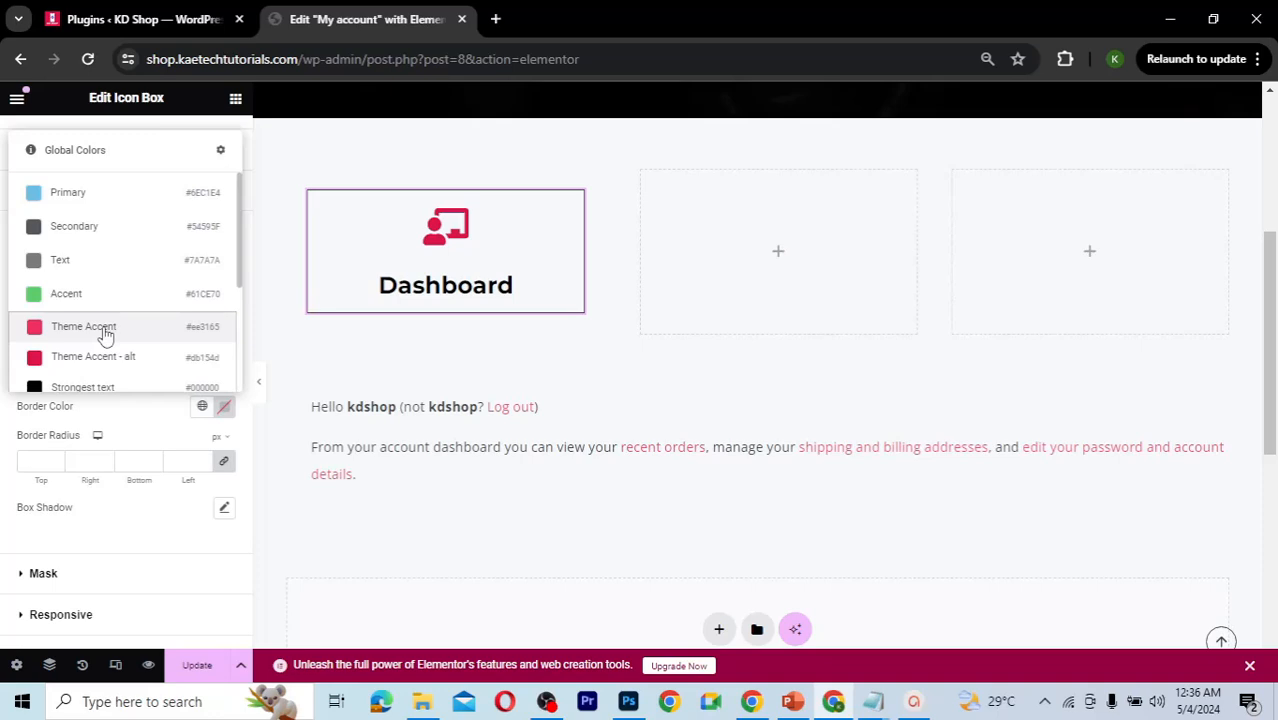
{"action": "left_click", "coordinate": [105, 330]}
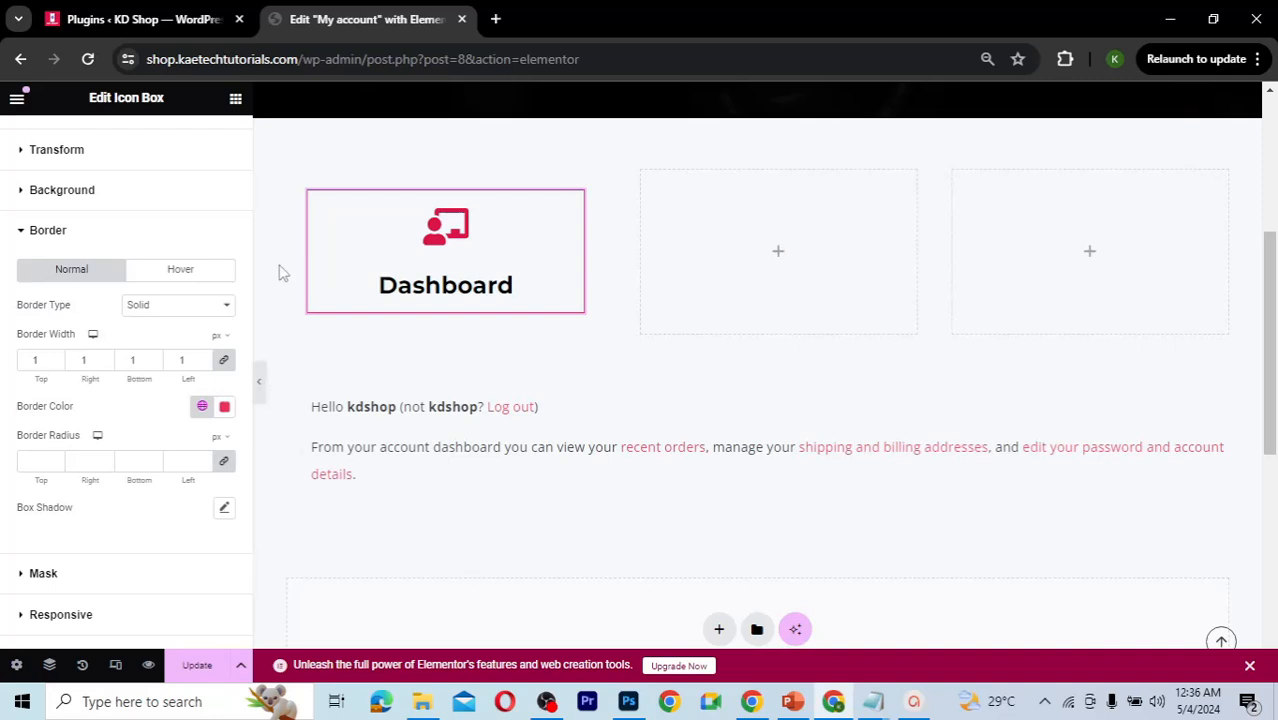
{"action": "left_click", "coordinate": [259, 386]}
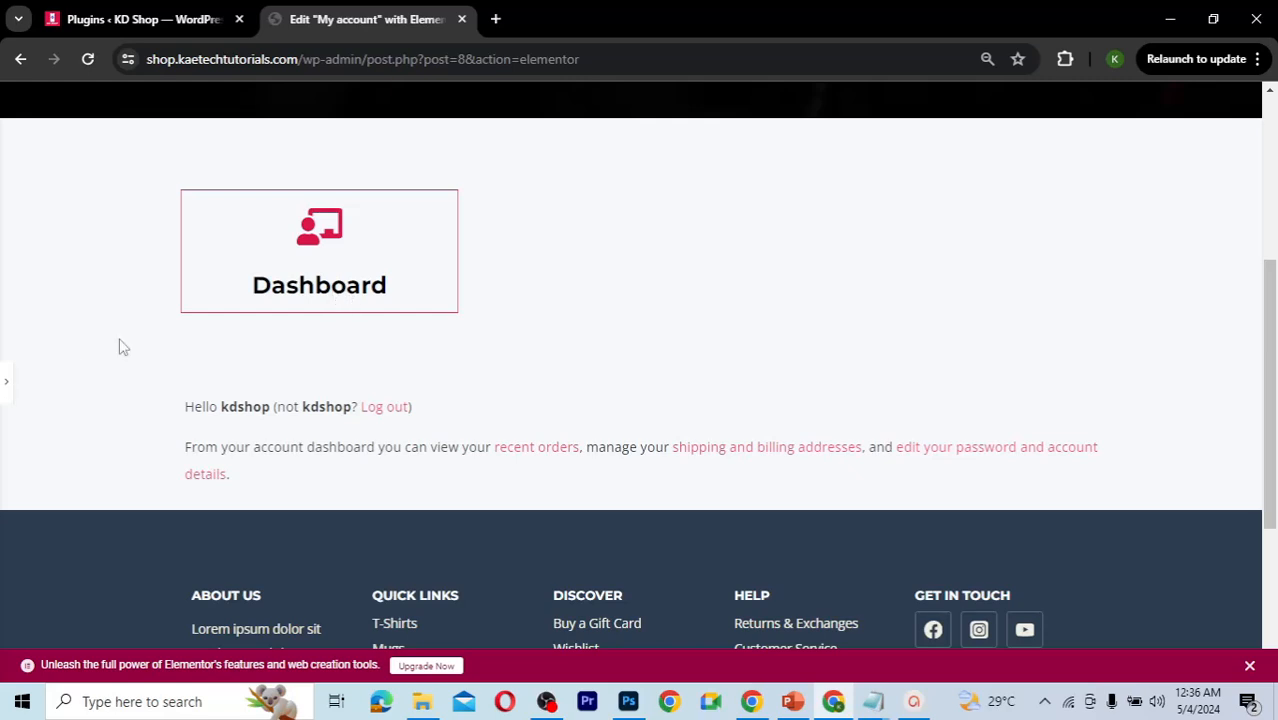
{"action": "left_click", "coordinate": [6, 385]}
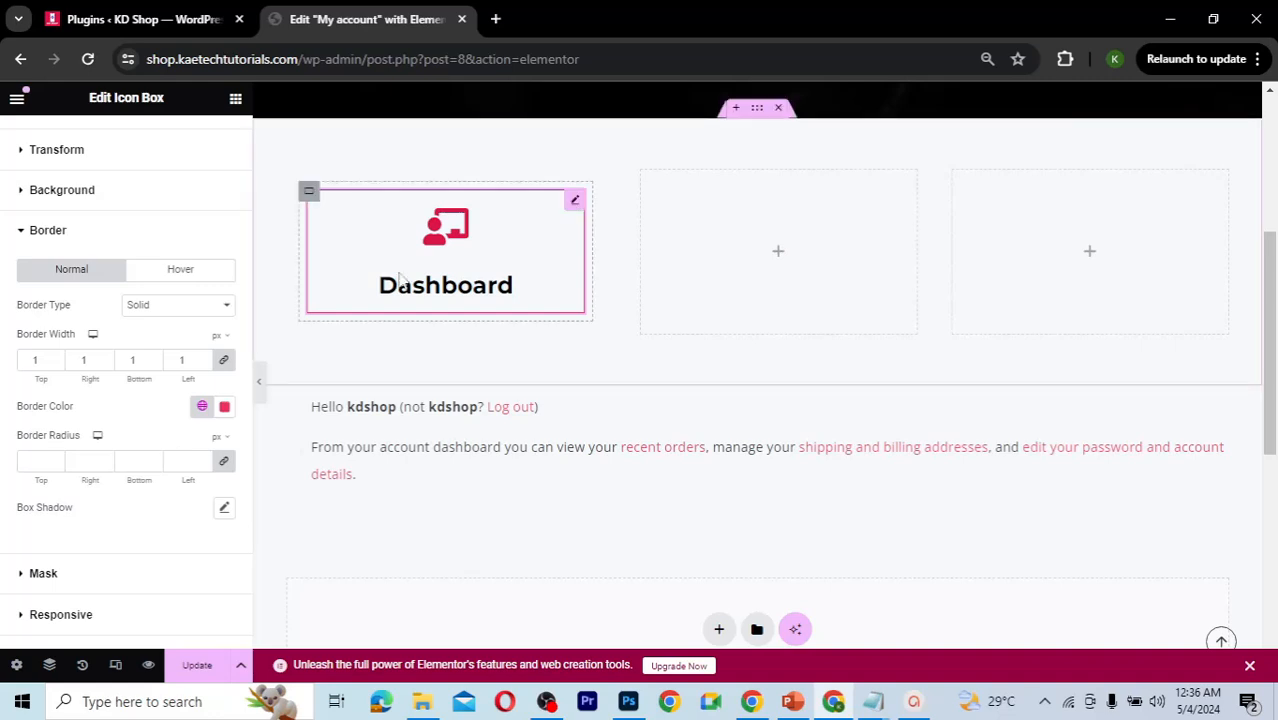
Step: Unlink the icon box's padding values and set the top and bottom padding to 35 px
{"action": "scroll", "coordinate": [130, 245], "scroll_direction": "up", "scroll_amount": 3}
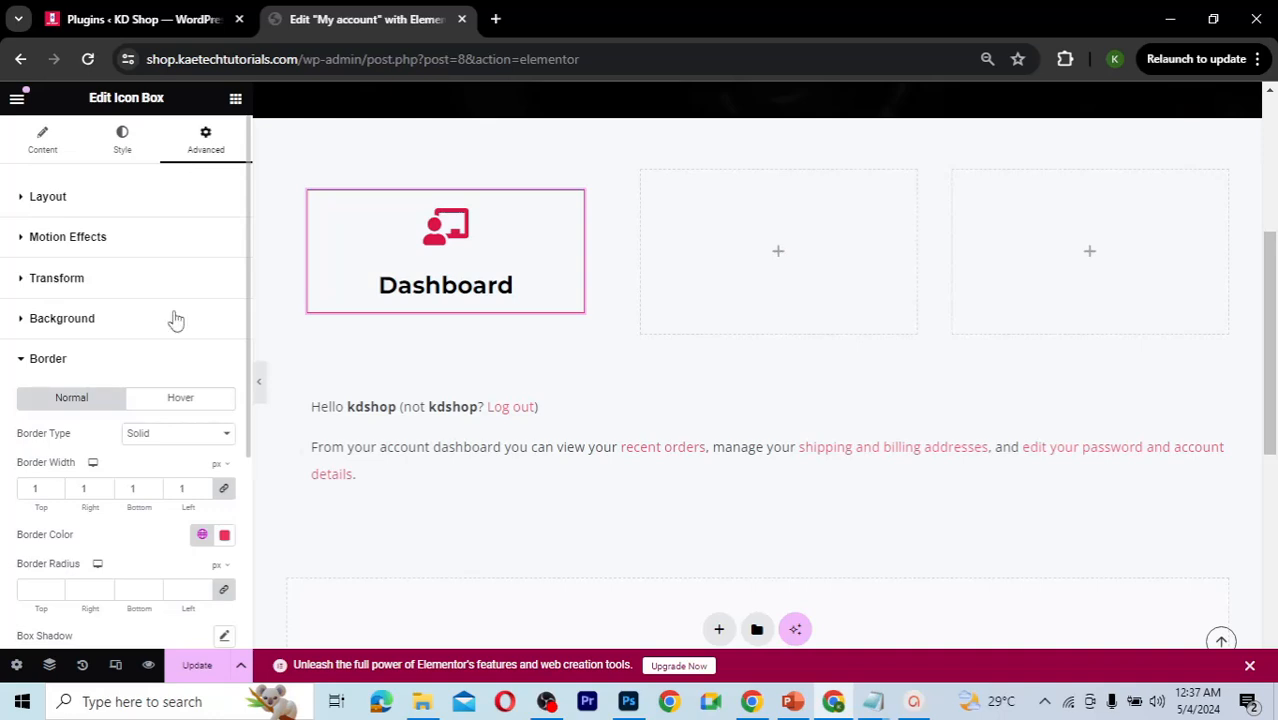
{"action": "left_click", "coordinate": [22, 198]}
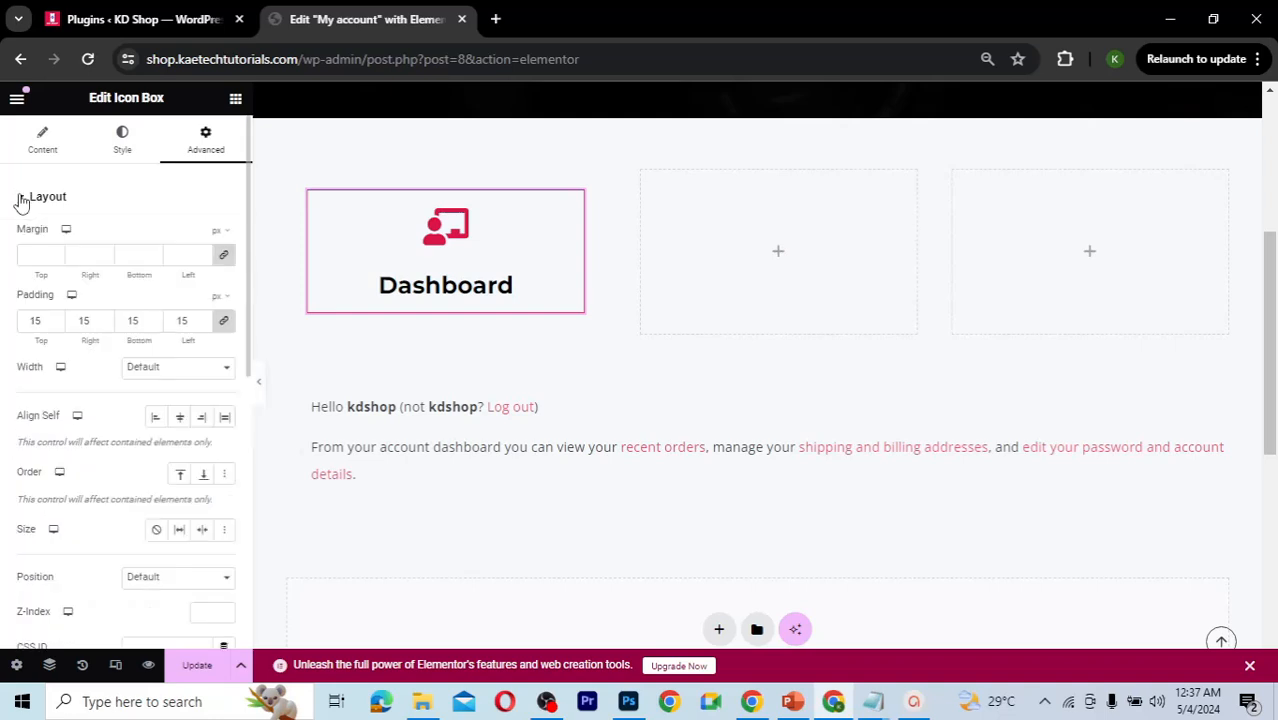
{"action": "left_click", "coordinate": [224, 321]}
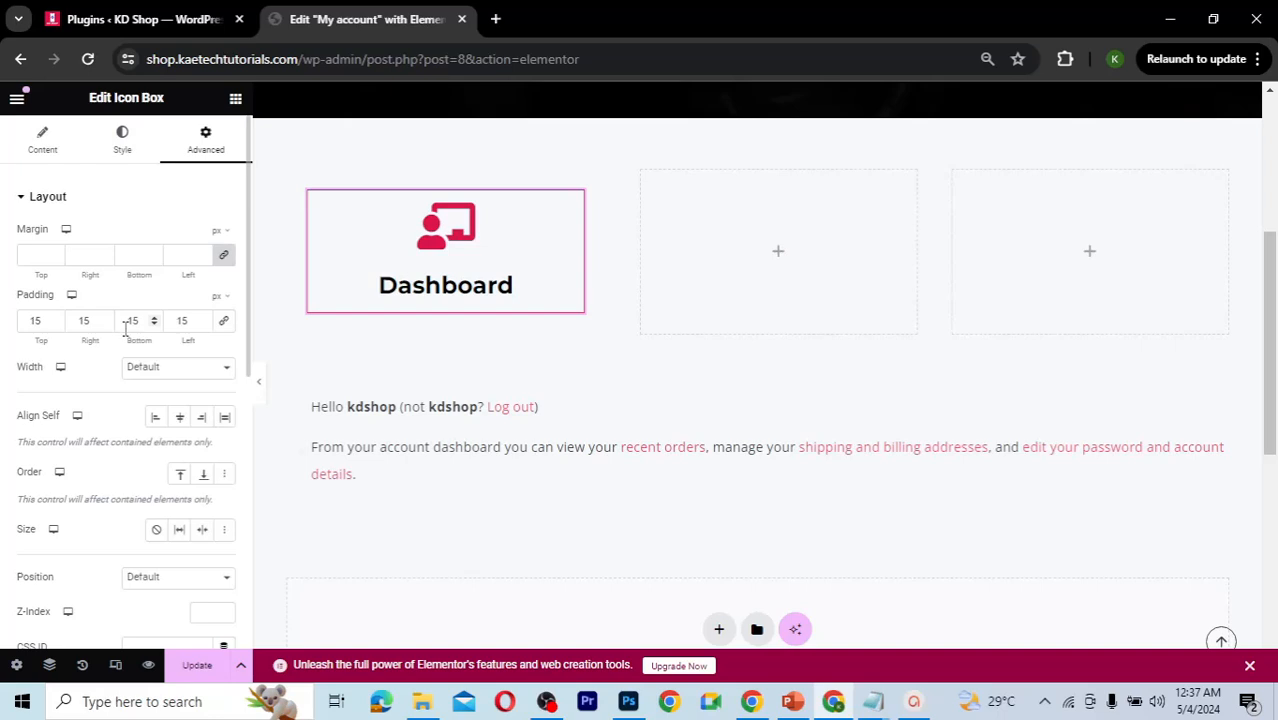
{"action": "left_click_drag", "start_coordinate": [35, 320], "coordinate": [22, 320]}
{"action": "type", "text": "3"}
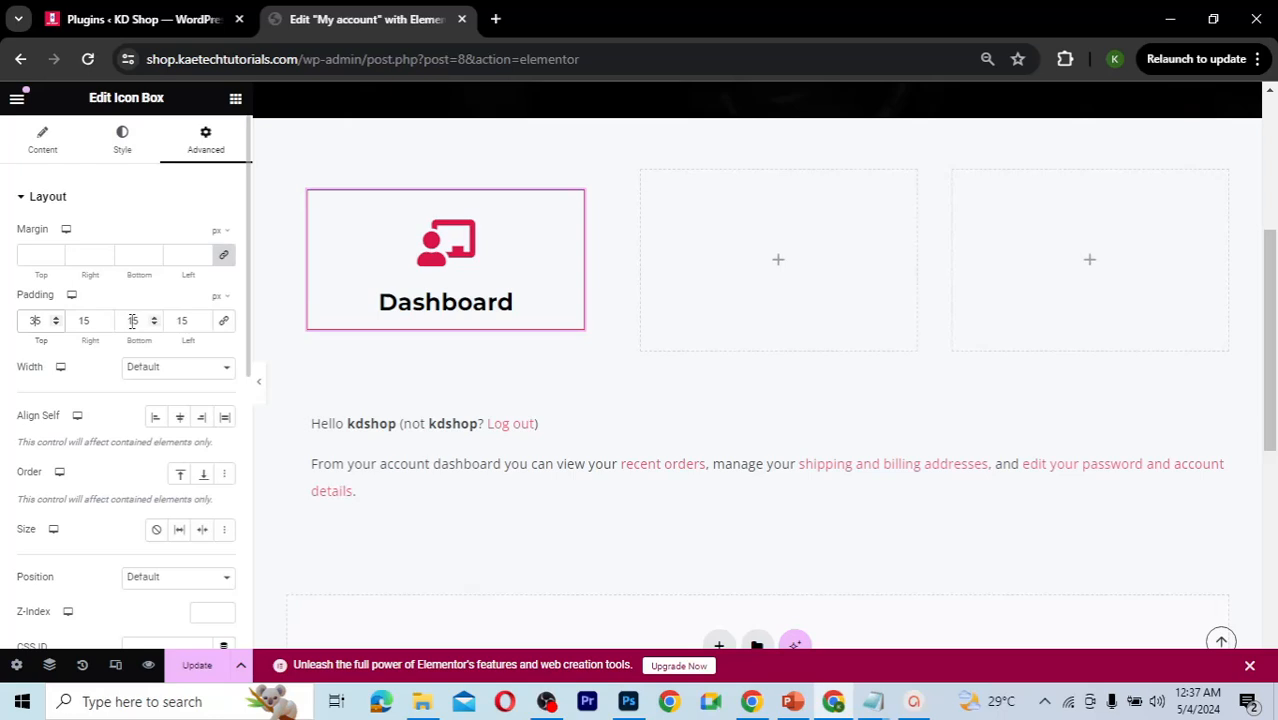
{"action": "left_click_drag", "start_coordinate": [132, 320], "coordinate": [121, 320]}
{"action": "type", "text": "3"}
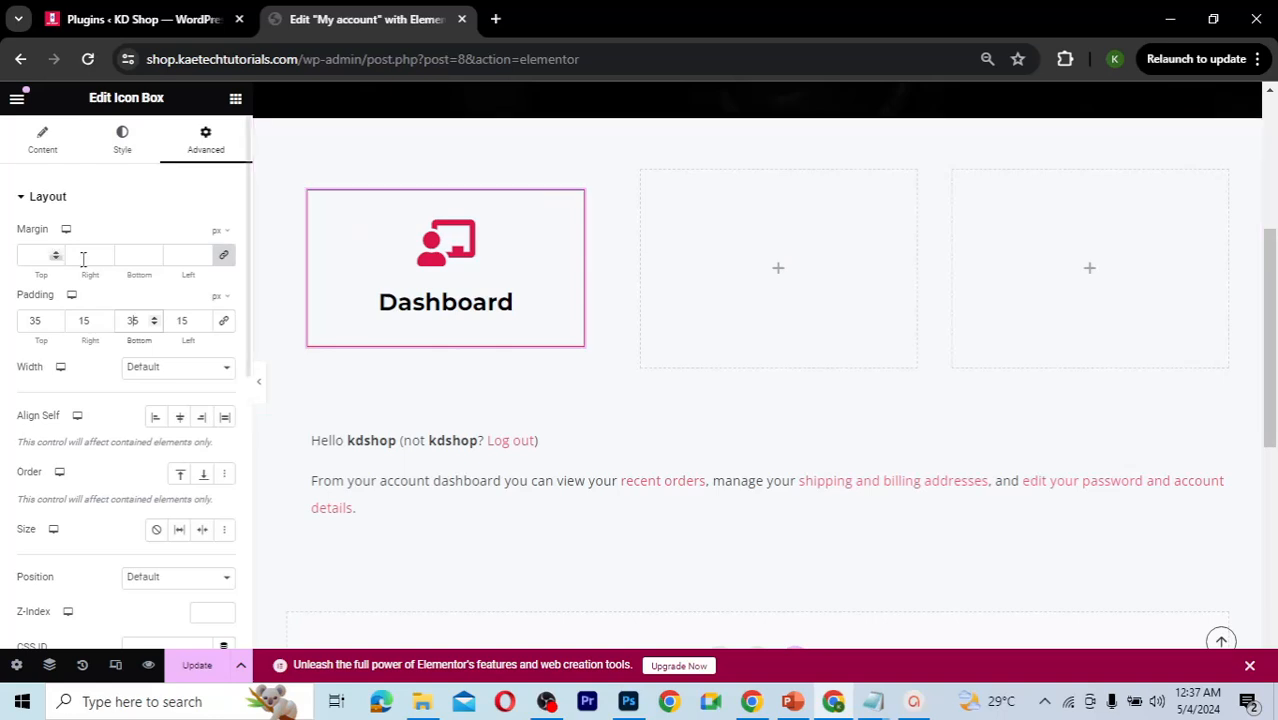
Step: Set the Dashboard icon box's margin to 25 px on all sides and its top and bottom padding to 25 px
{"action": "left_click", "coordinate": [30, 256]}
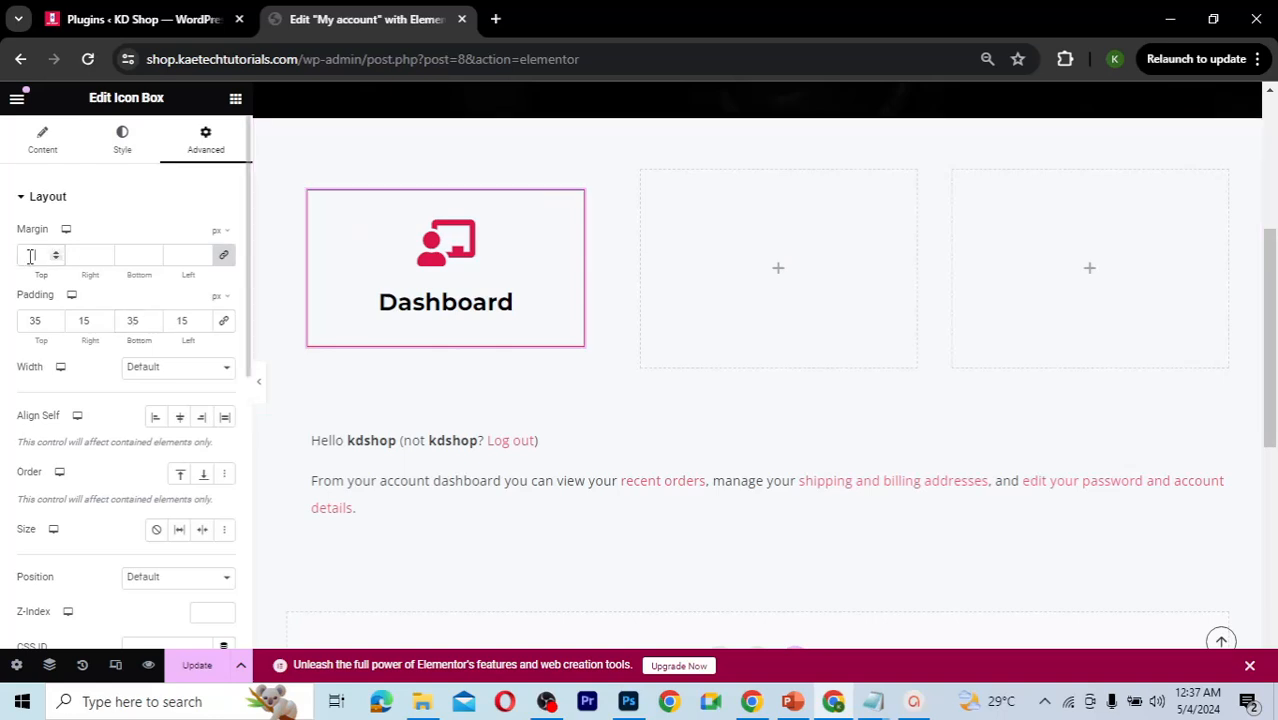
{"action": "type", "text": "25"}
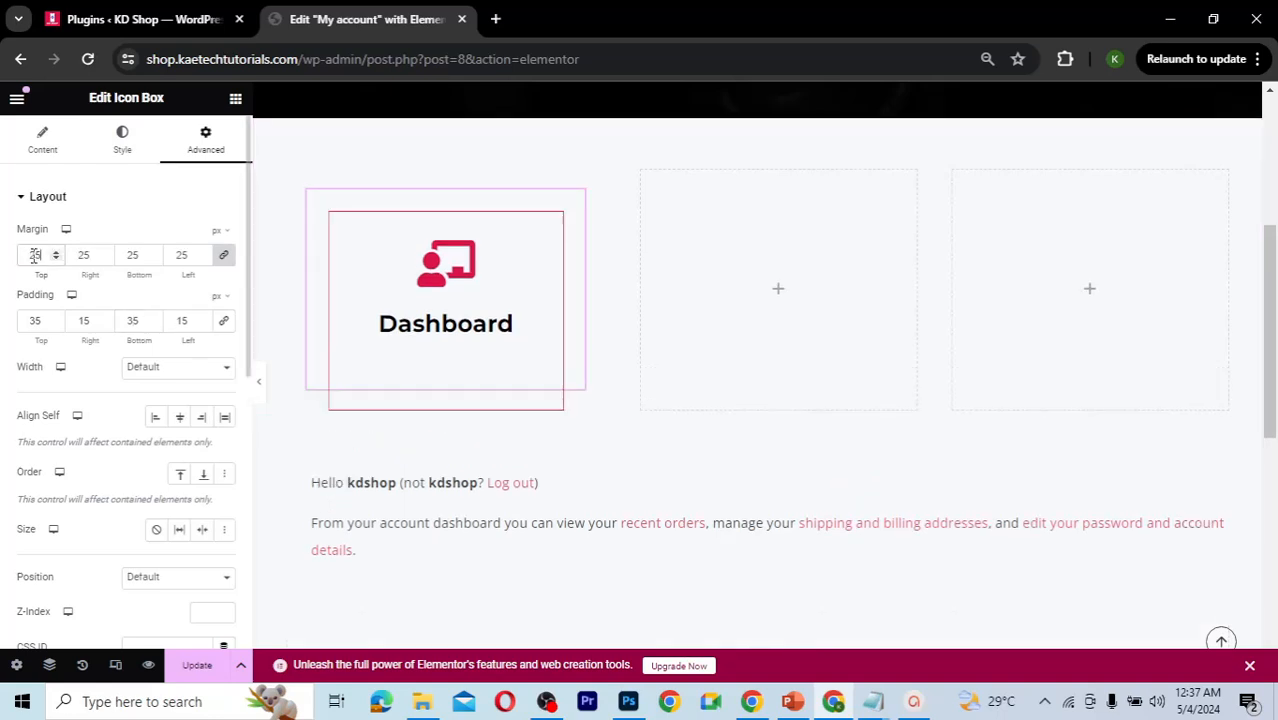
{"action": "double_click", "coordinate": [35, 320]}
{"action": "type", "text": "25"}
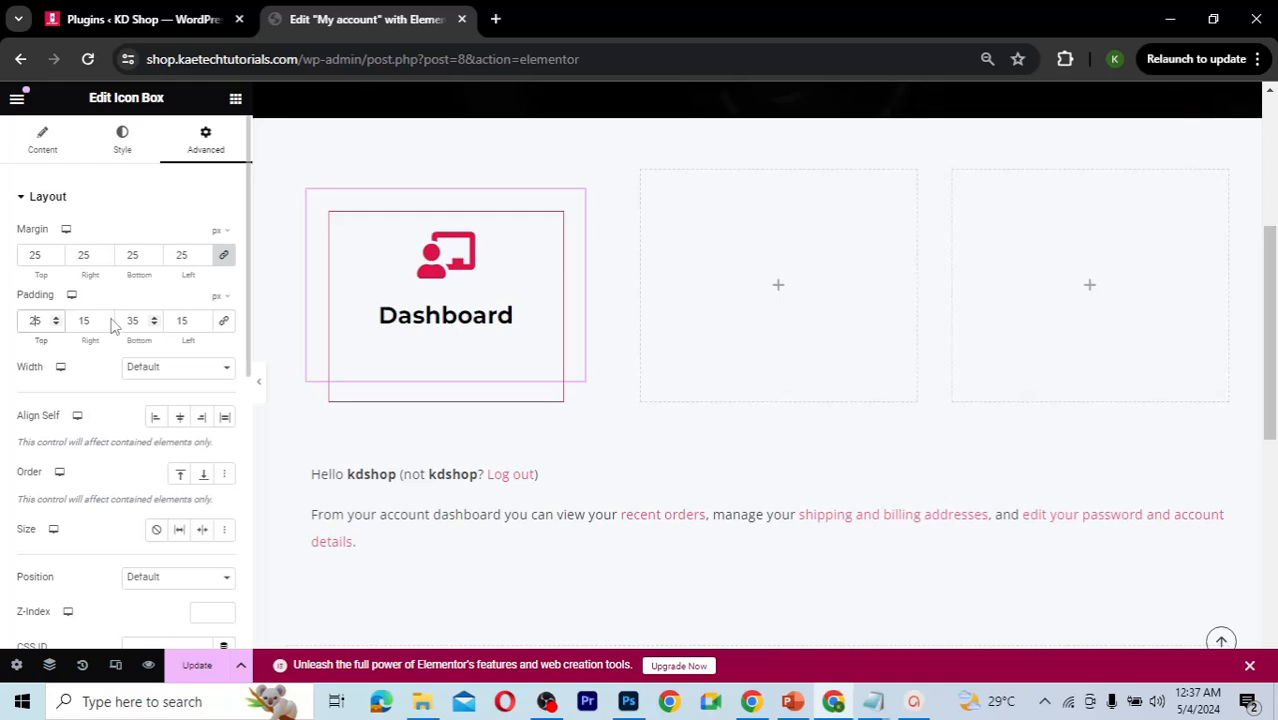
{"action": "left_click_drag", "start_coordinate": [134, 321], "coordinate": [113, 326]}
{"action": "type", "text": "2"}
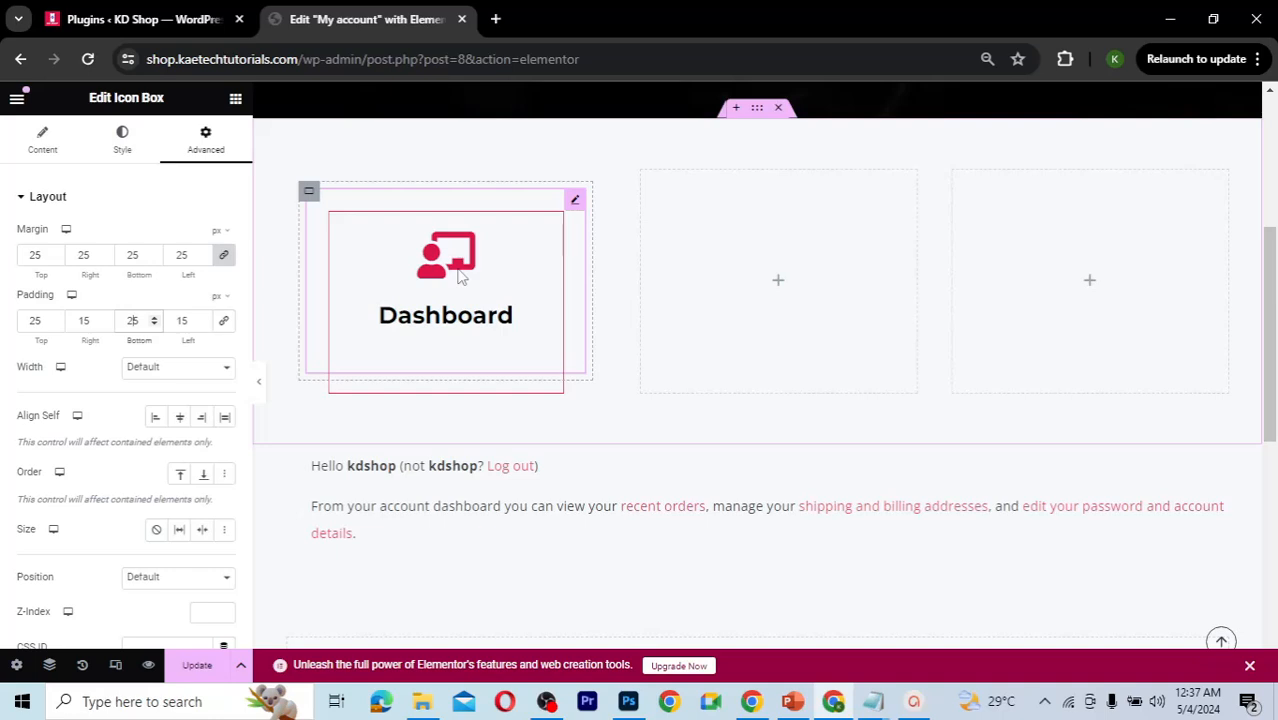
Step: Undo the Dashboard icon box's 25 px margin and padding changes
{"action": "left_click_drag", "start_coordinate": [48, 254], "coordinate": [8, 260]}
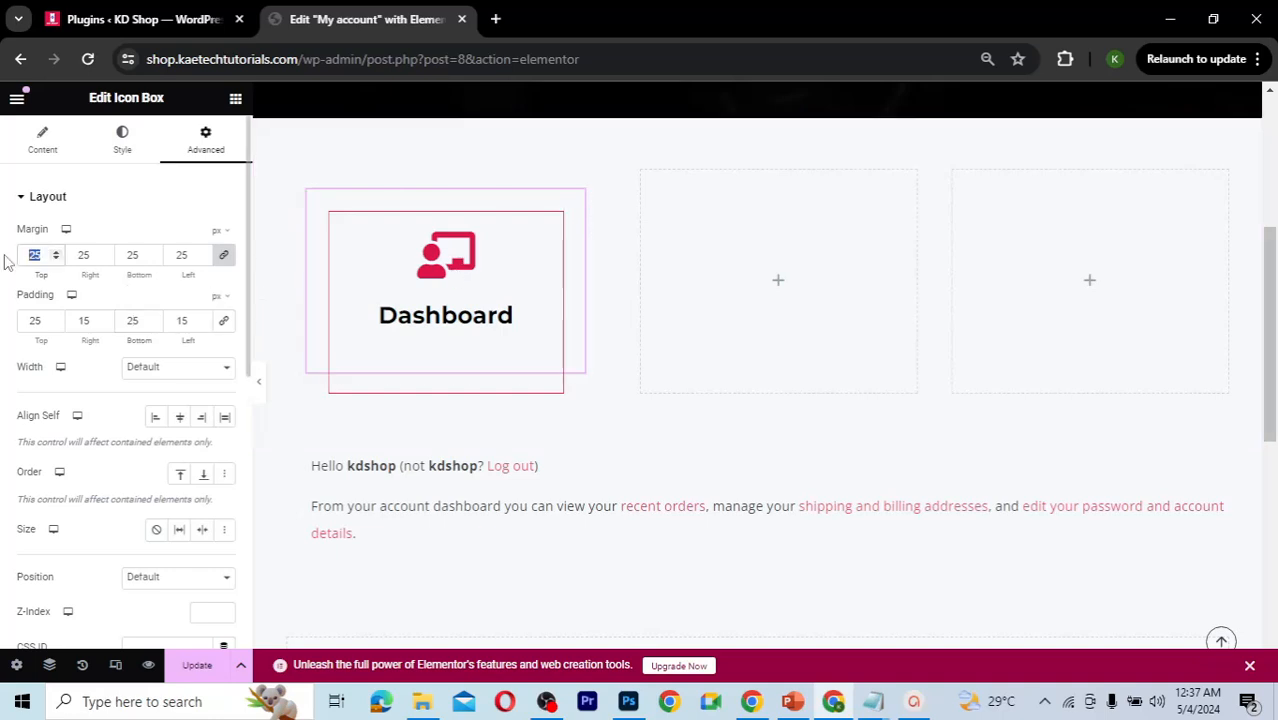
{"action": "key", "text": "ctrl+z"}
{"action": "key", "text": "ctrl+z"}
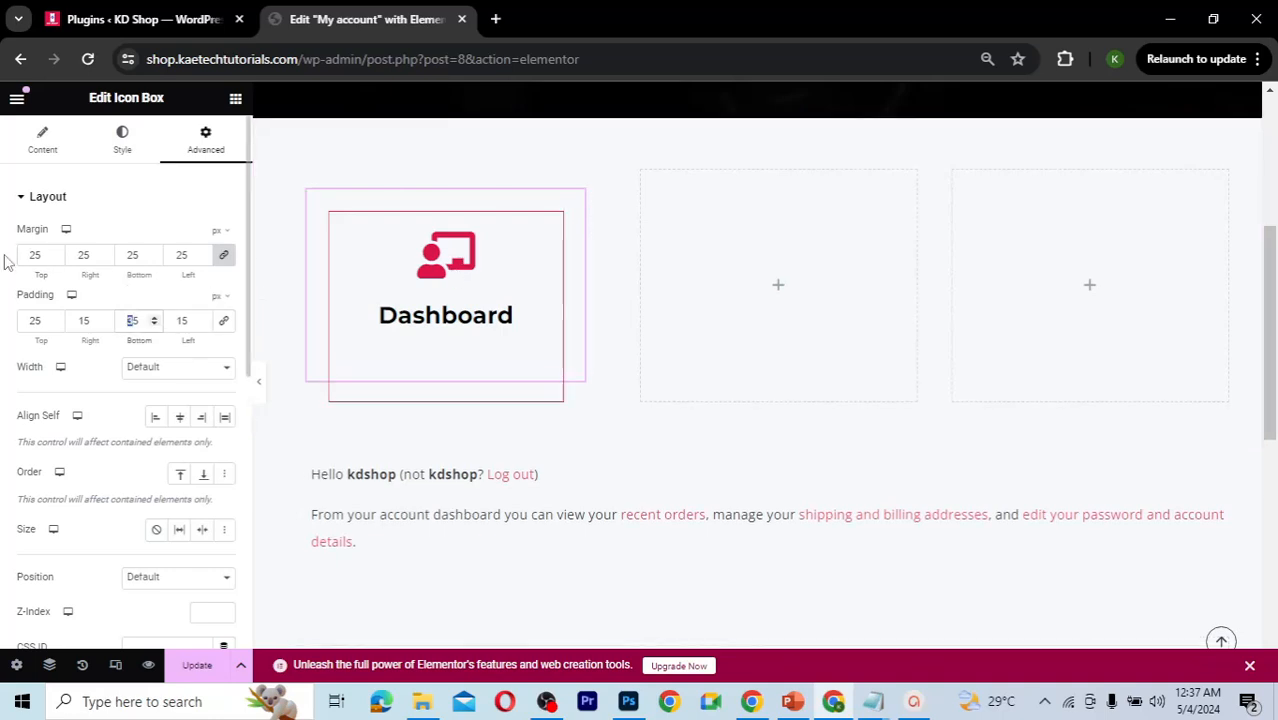
{"action": "key", "text": "ctrl+z"}
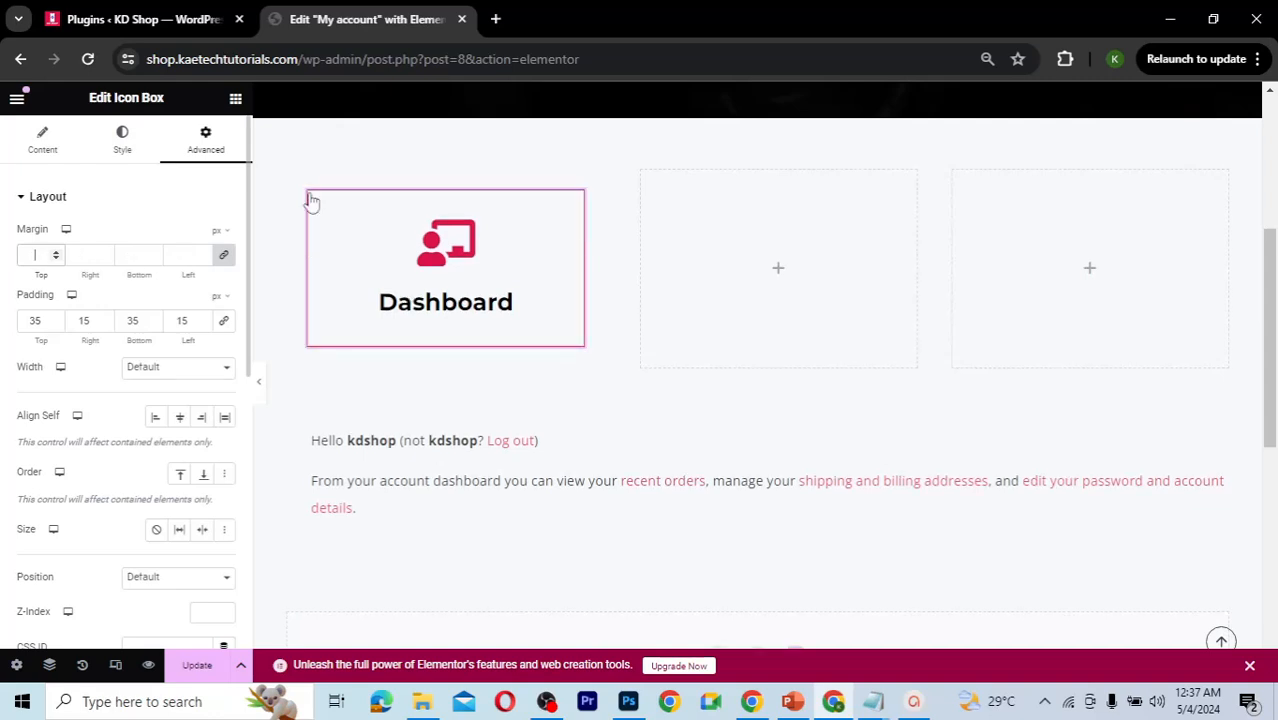
Step: Set the margin of the container holding the Dashboard icon box to 35 px on all sides
{"action": "left_click", "coordinate": [558, 180]}
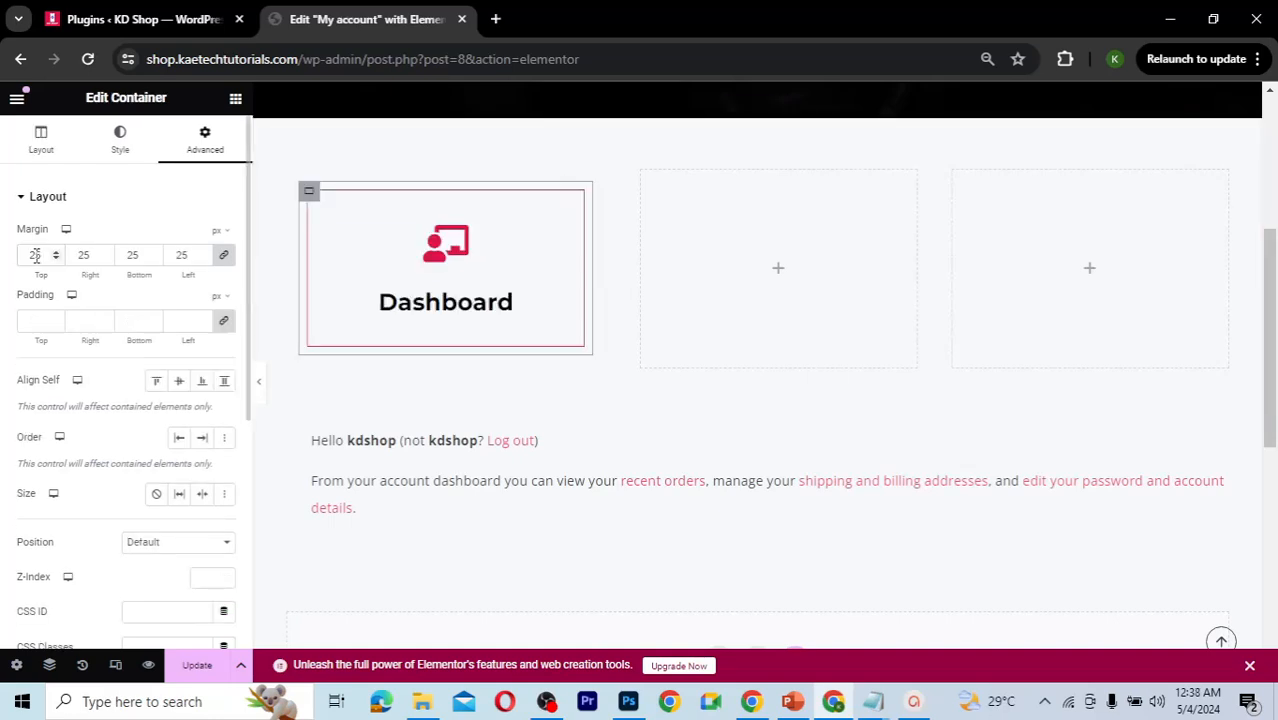
{"action": "left_click_drag", "start_coordinate": [36, 256], "coordinate": [26, 254]}
{"action": "type", "text": "35"}
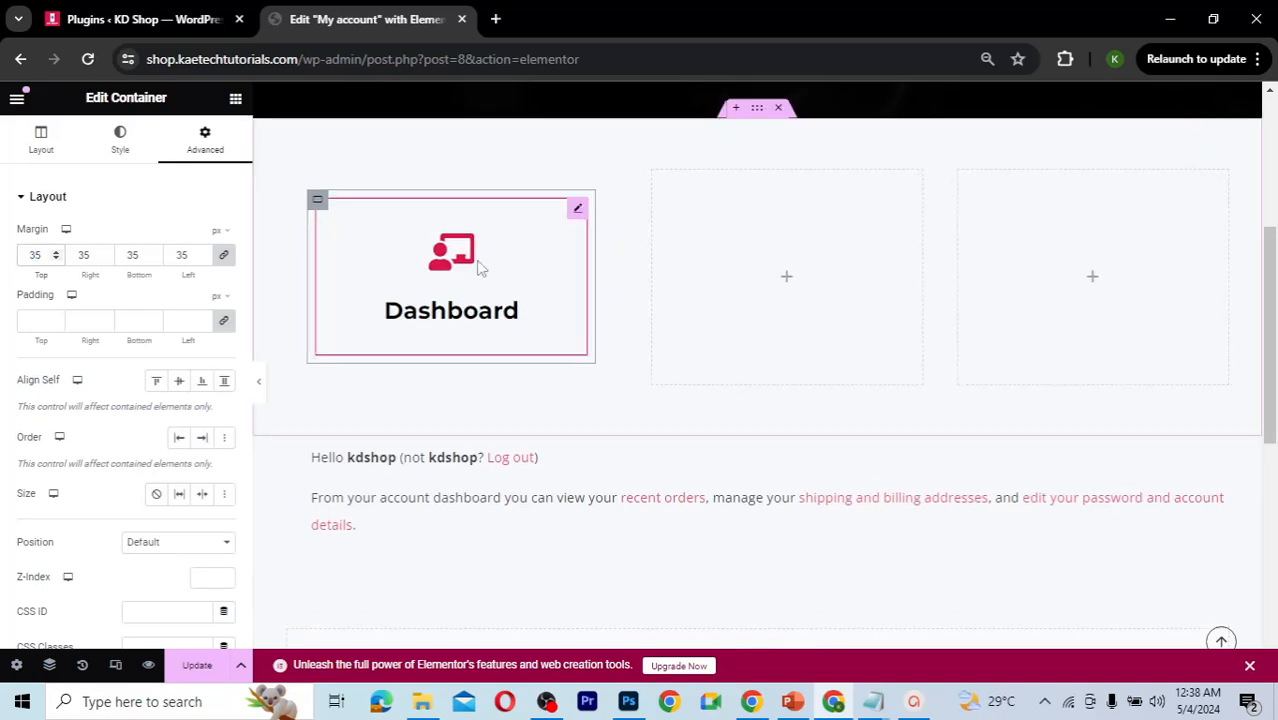
Step: Duplicate the container with the Dashboard icon box twice
{"action": "right_click", "coordinate": [316, 203]}
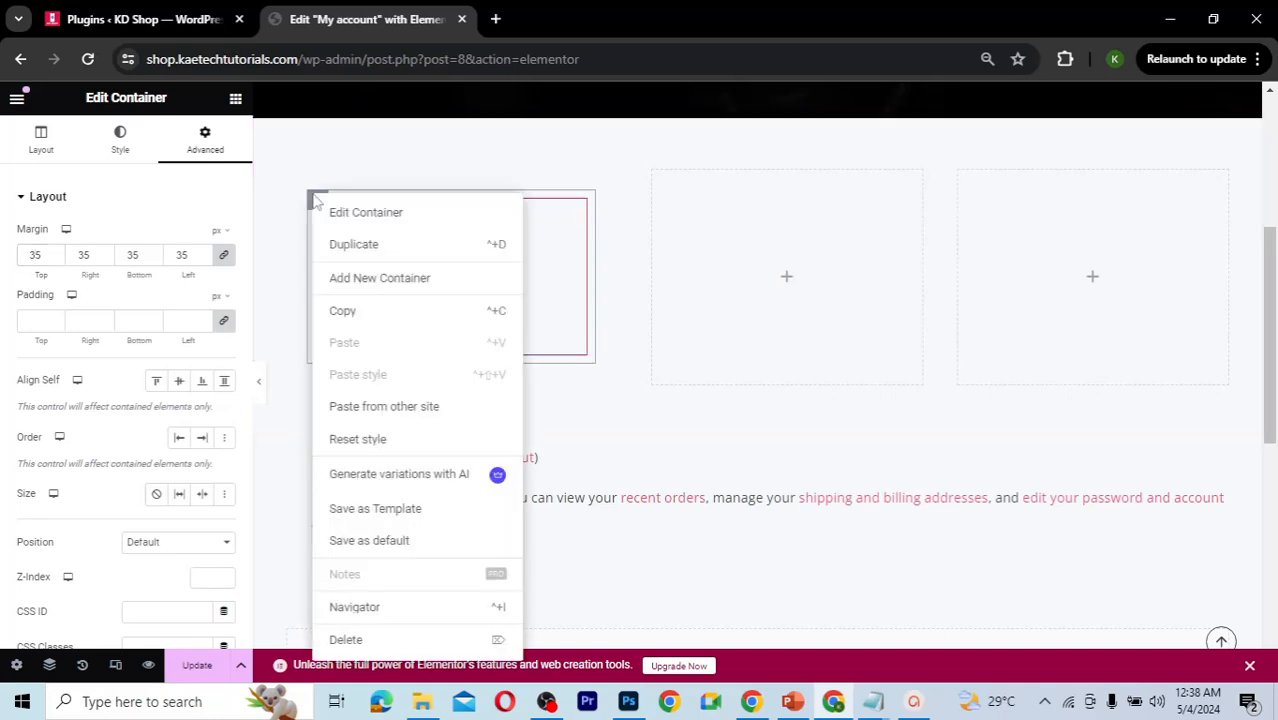
{"action": "left_click", "coordinate": [347, 245]}
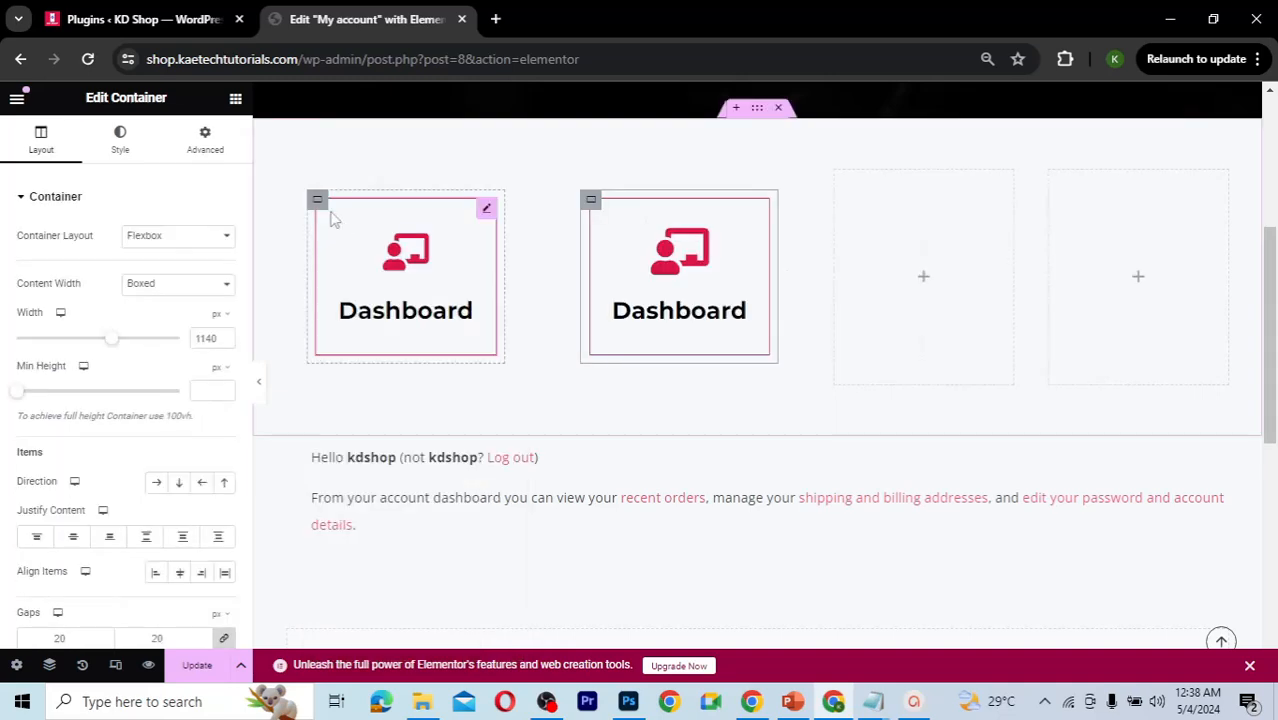
{"action": "right_click", "coordinate": [318, 203]}
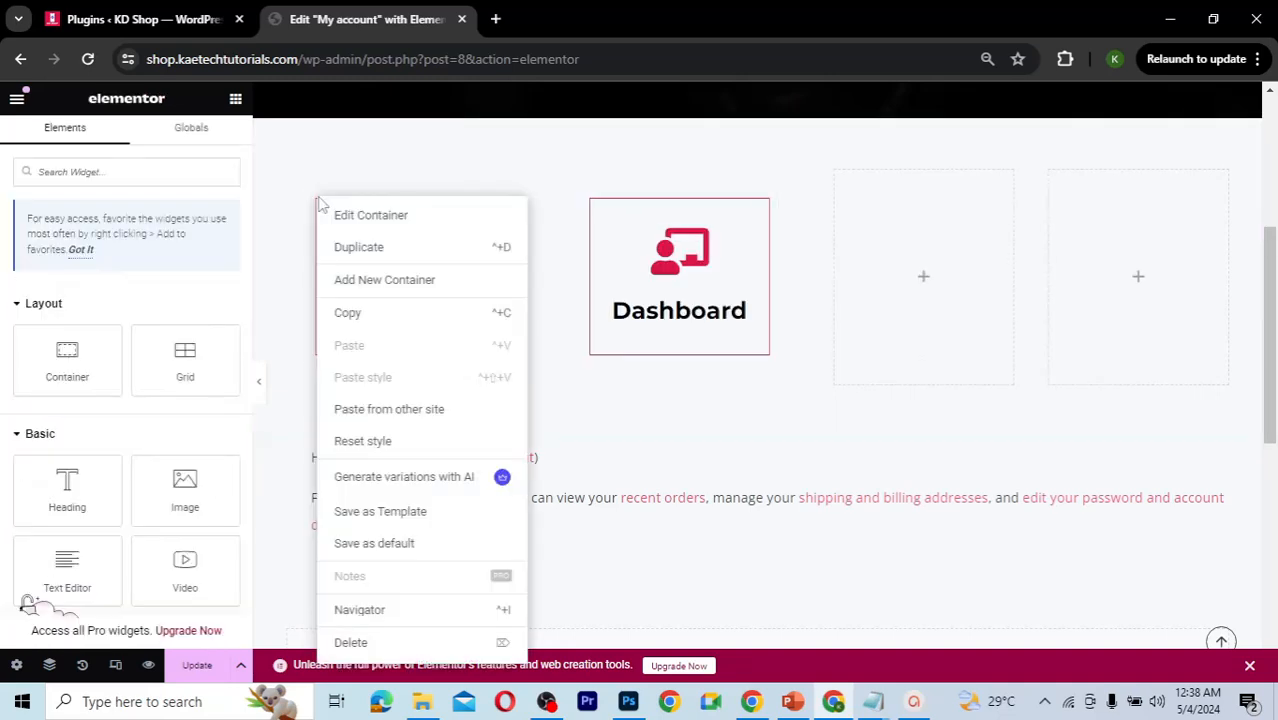
{"action": "left_click", "coordinate": [368, 250]}
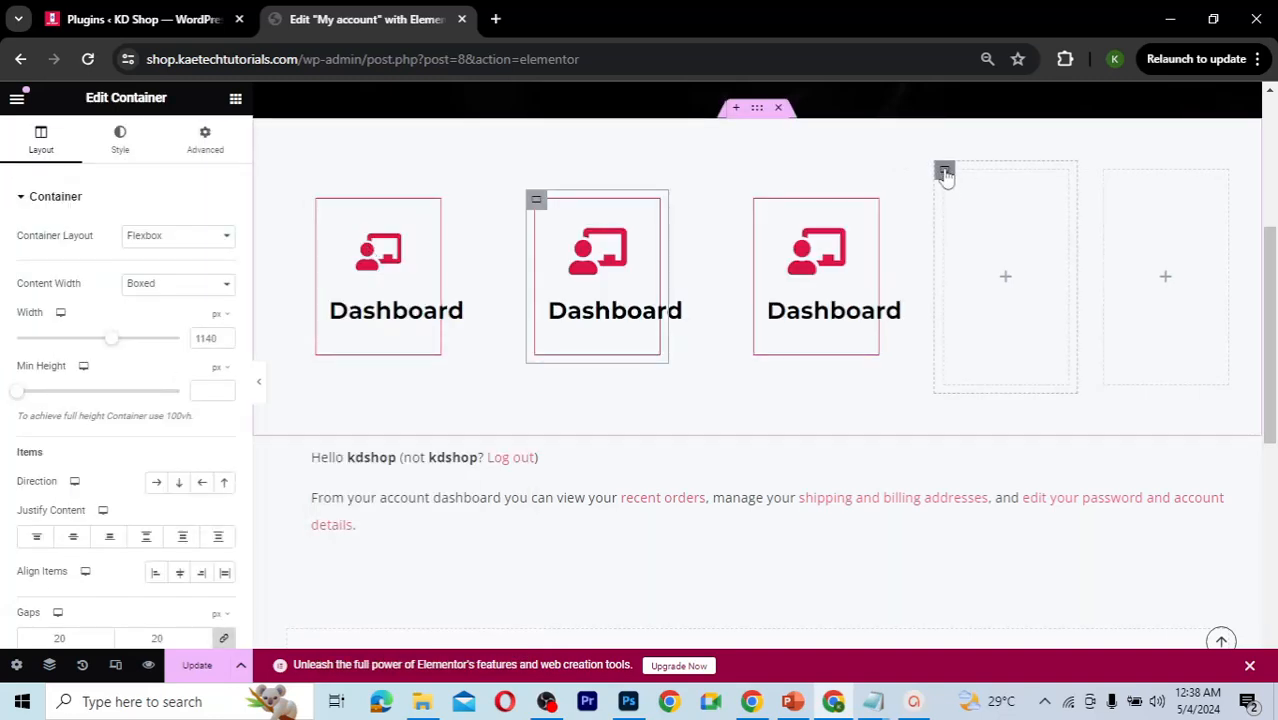
Step: Delete the two empty containers at the end of the icon box row
{"action": "right_click", "coordinate": [945, 175]}
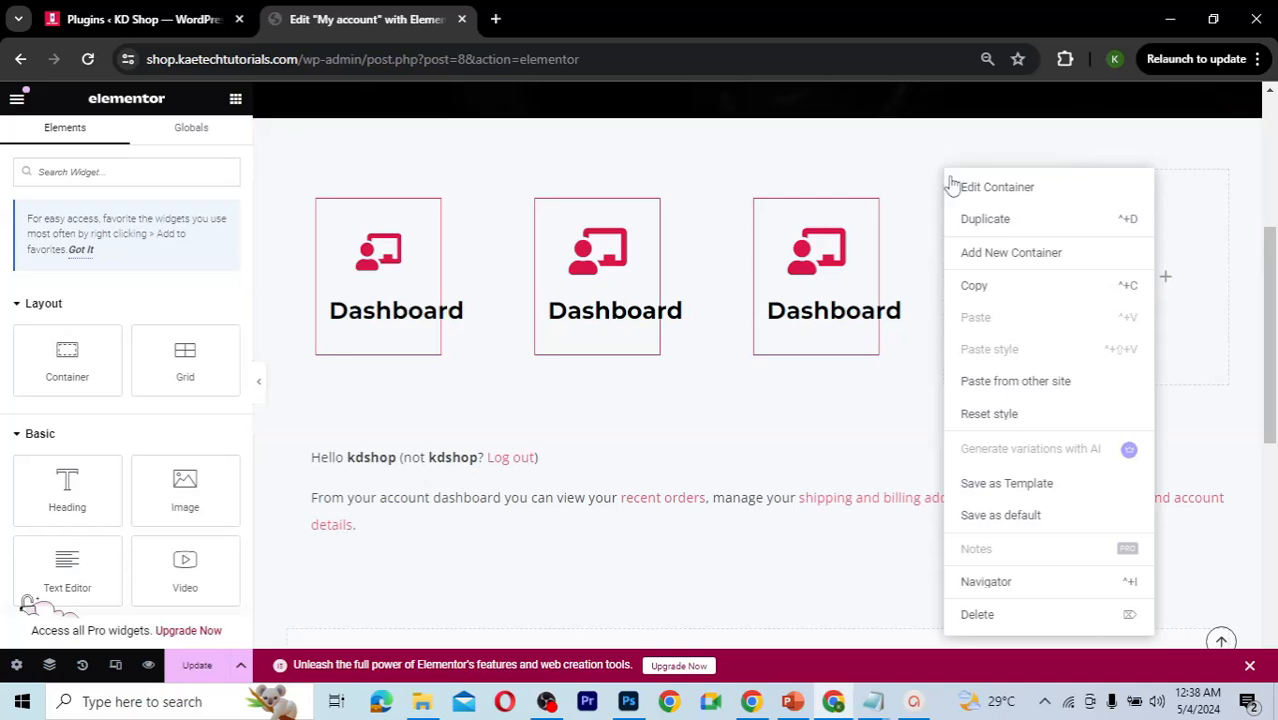
{"action": "left_click", "coordinate": [985, 622]}
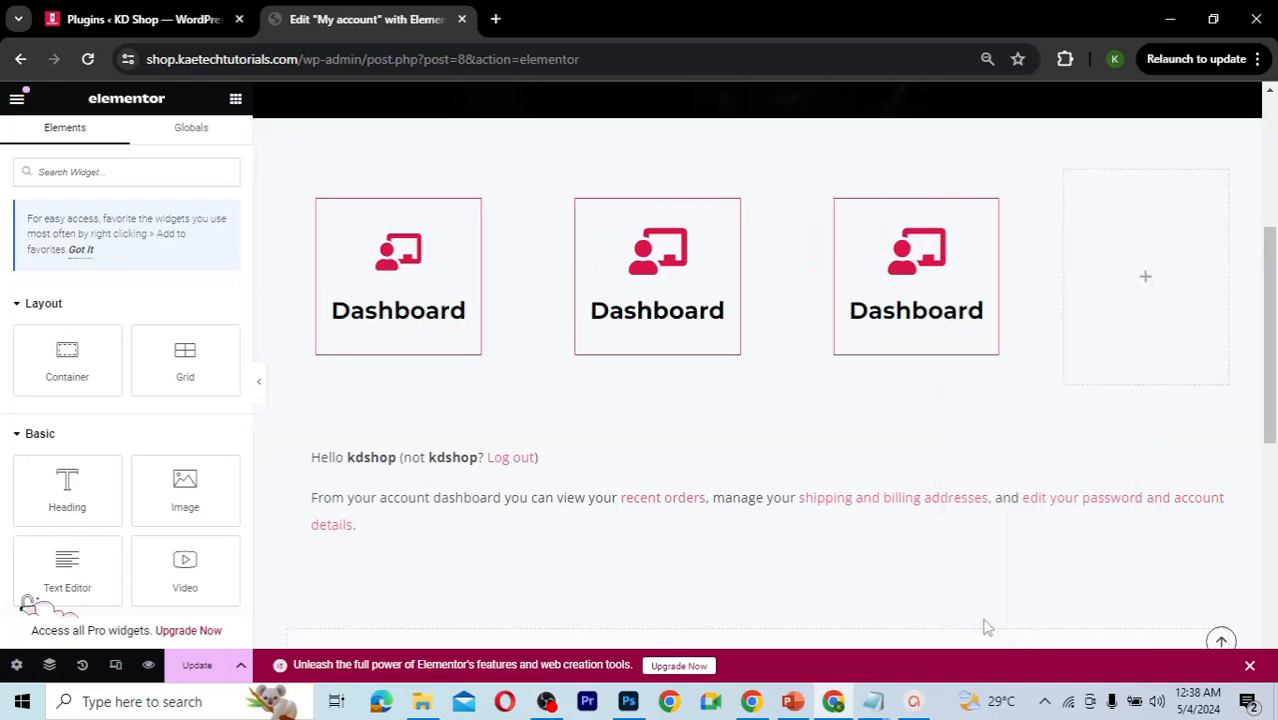
{"action": "right_click", "coordinate": [1065, 176]}
{"action": "left_click", "coordinate": [1099, 617]}
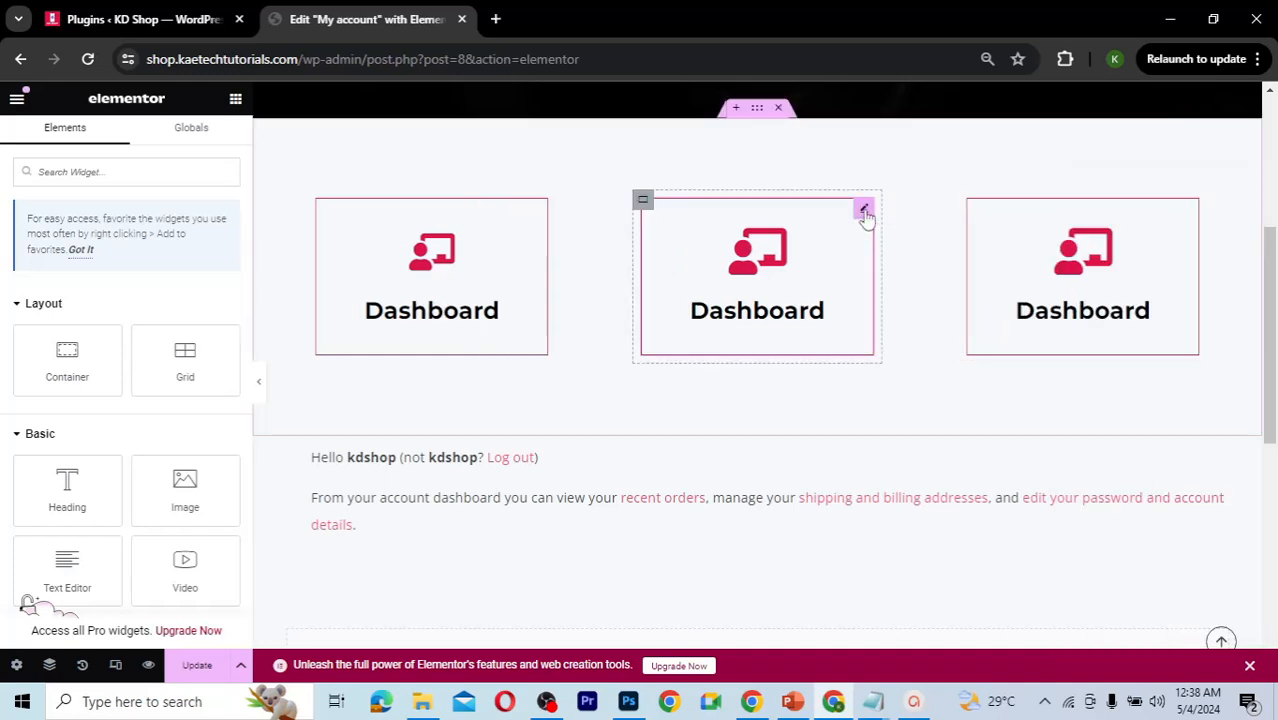
Step: Change the title of the middle icon box to "Orders"
{"action": "left_click", "coordinate": [864, 212]}
{"action": "mouse_move", "coordinate": [873, 701]}
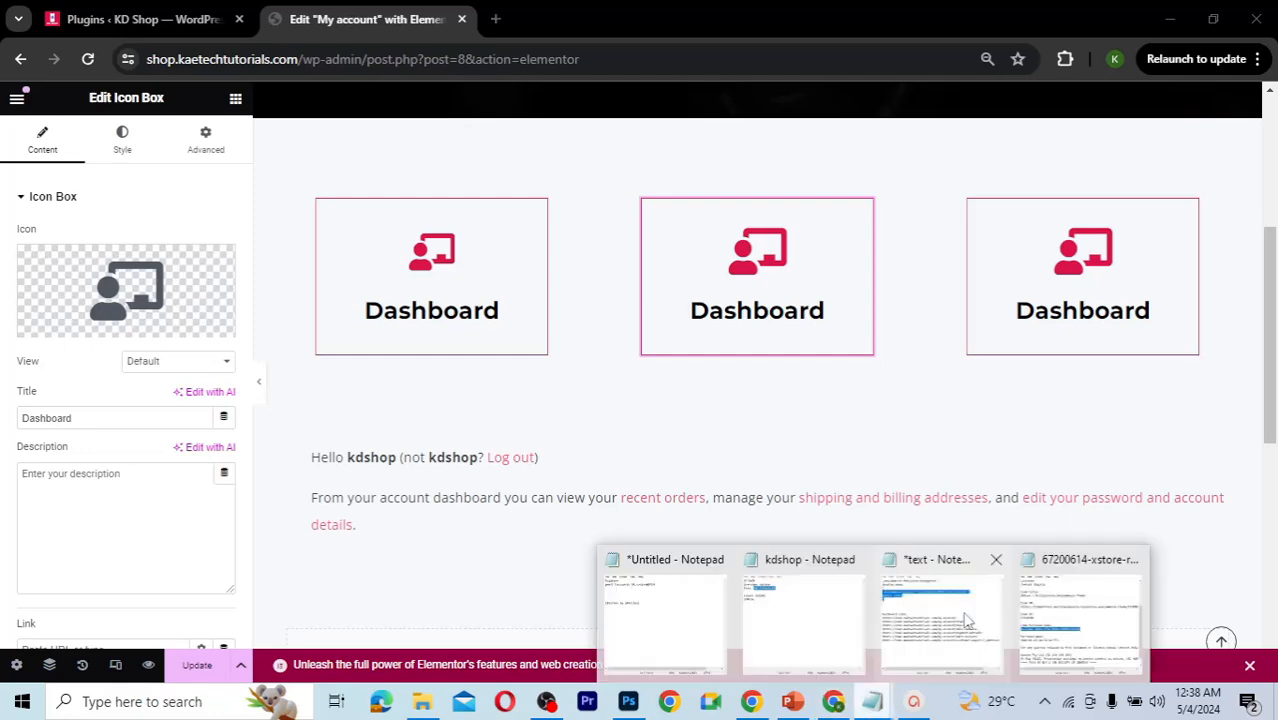
{"action": "mouse_move", "coordinate": [966, 620]}
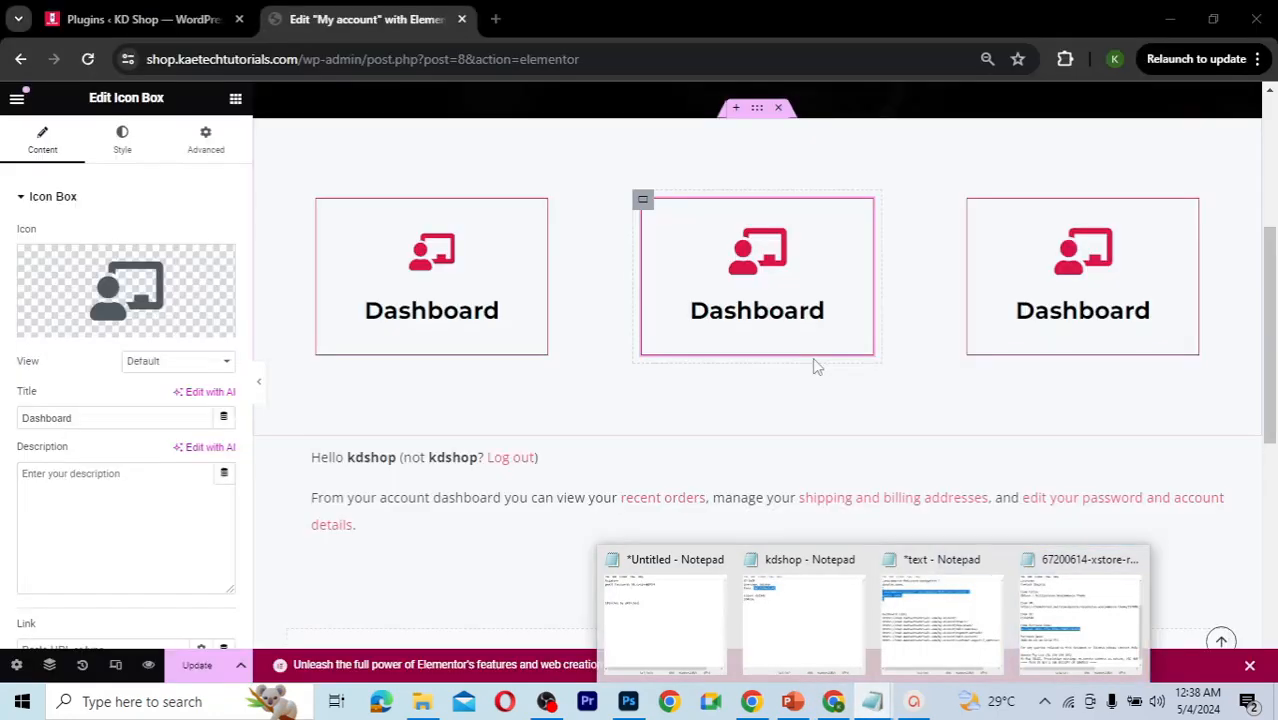
{"action": "left_click_drag", "start_coordinate": [88, 417], "coordinate": [5, 410]}
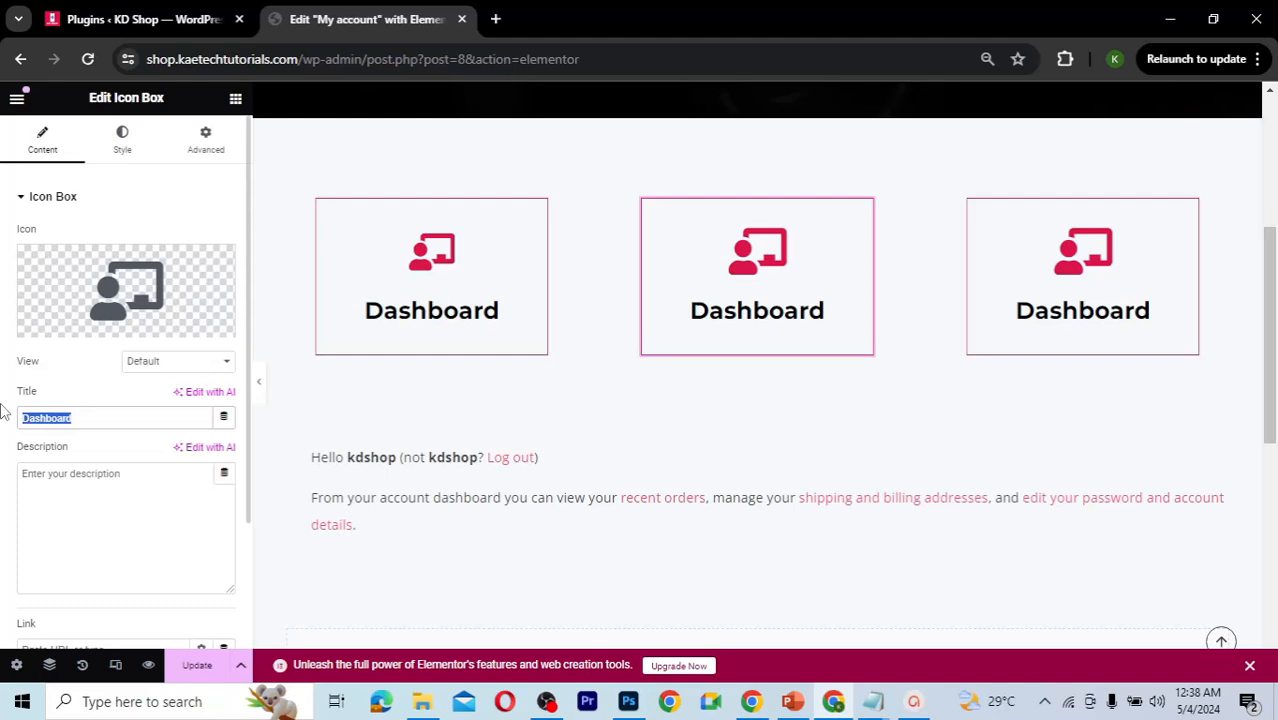
{"action": "type", "text": "Order"}
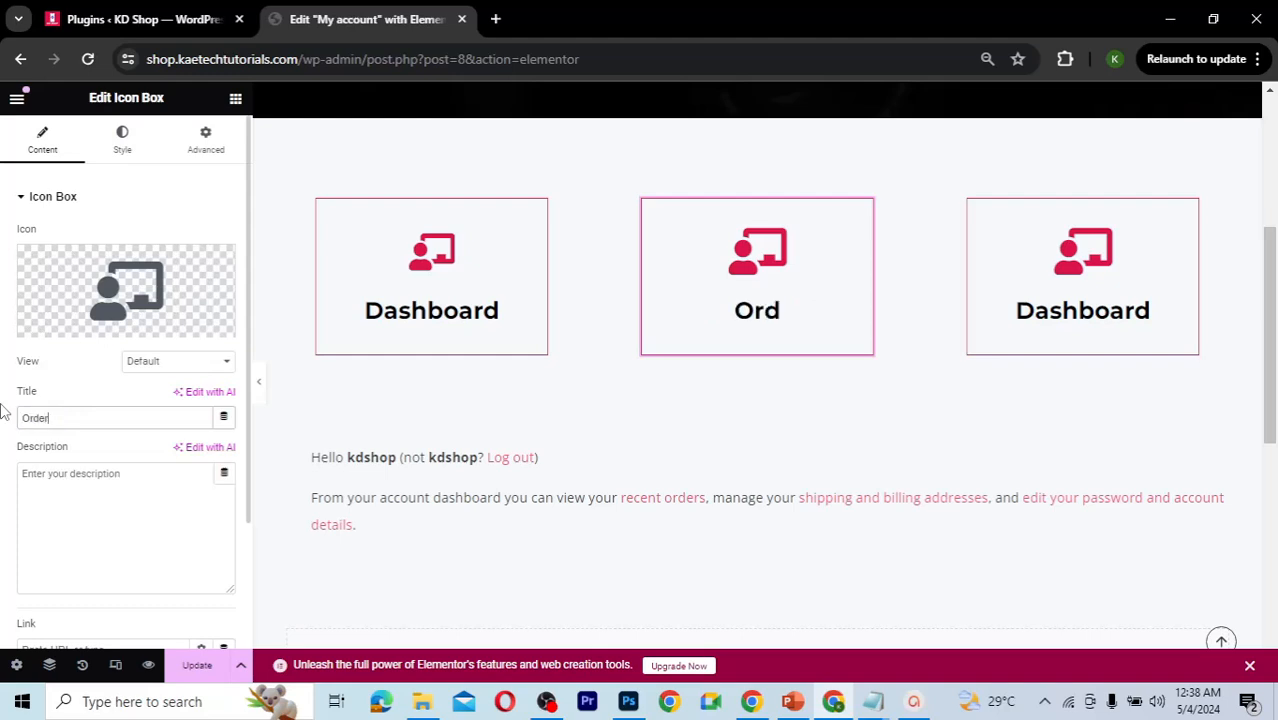
{"action": "type", "text": "s"}
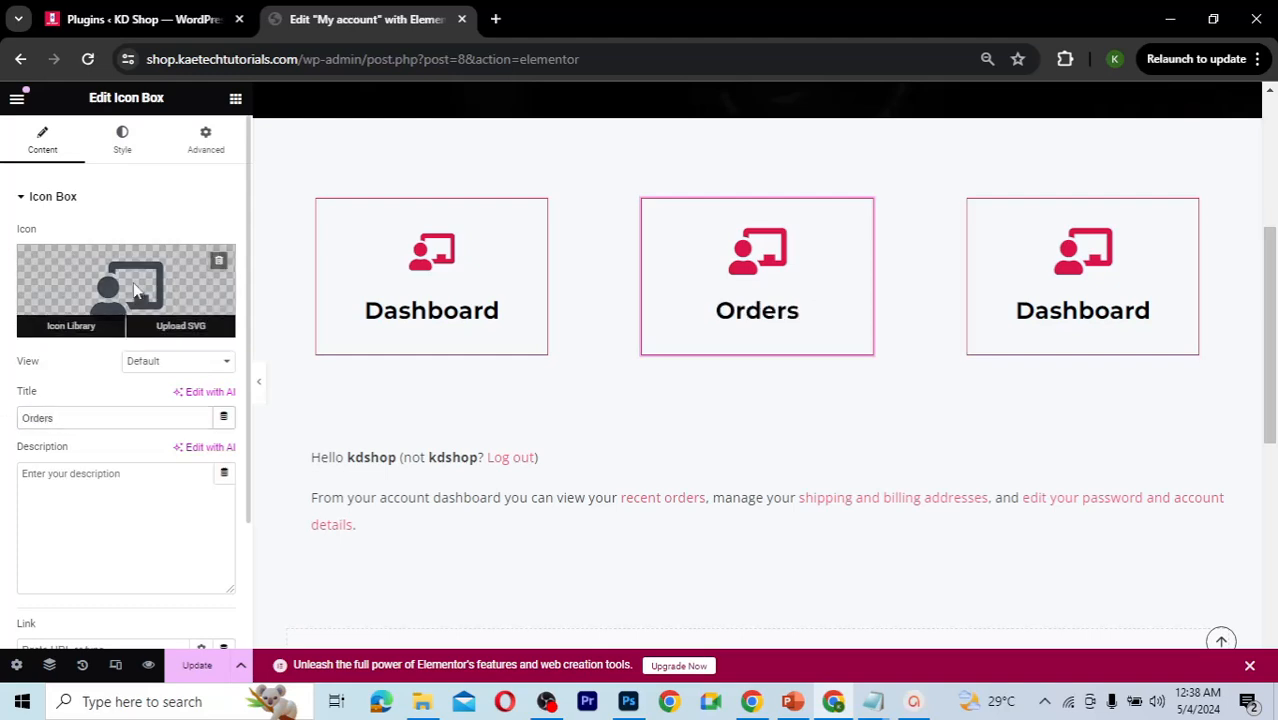
Step: Replace the Orders icon box's icon with the shopping basket from the icon library, filtering by "bas"
{"action": "left_click", "coordinate": [135, 288]}
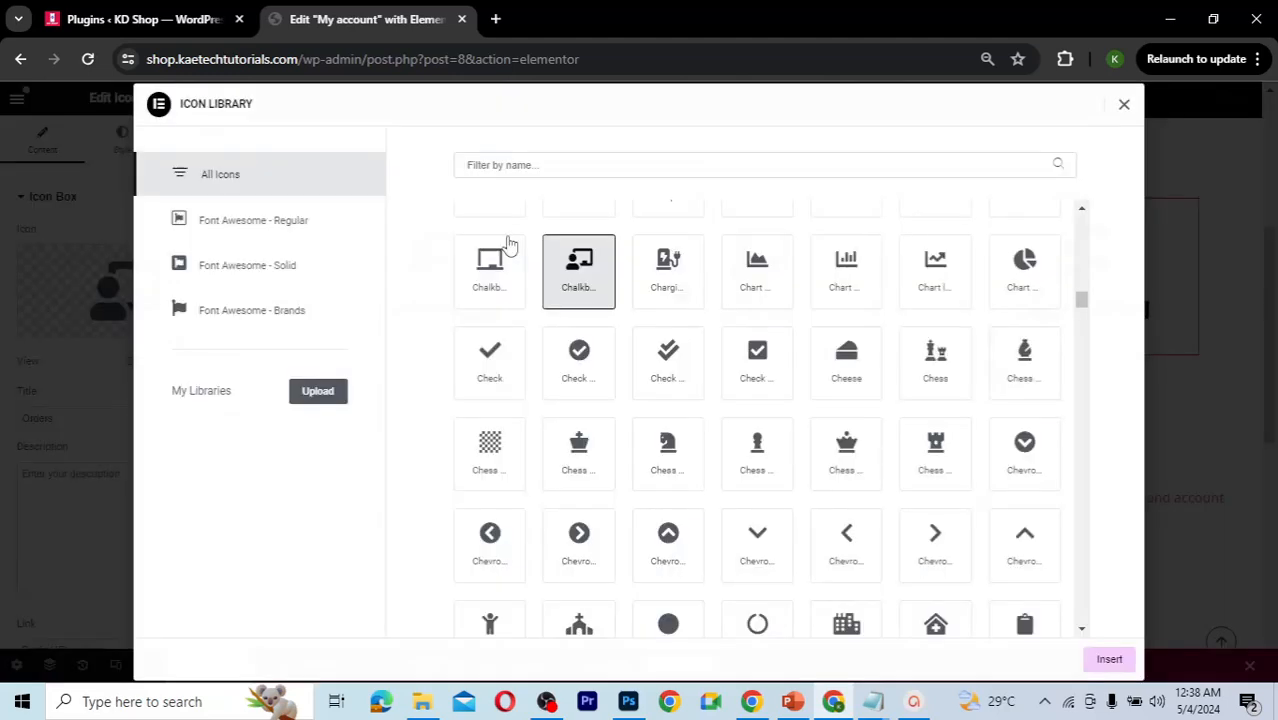
{"action": "left_click", "coordinate": [651, 166]}
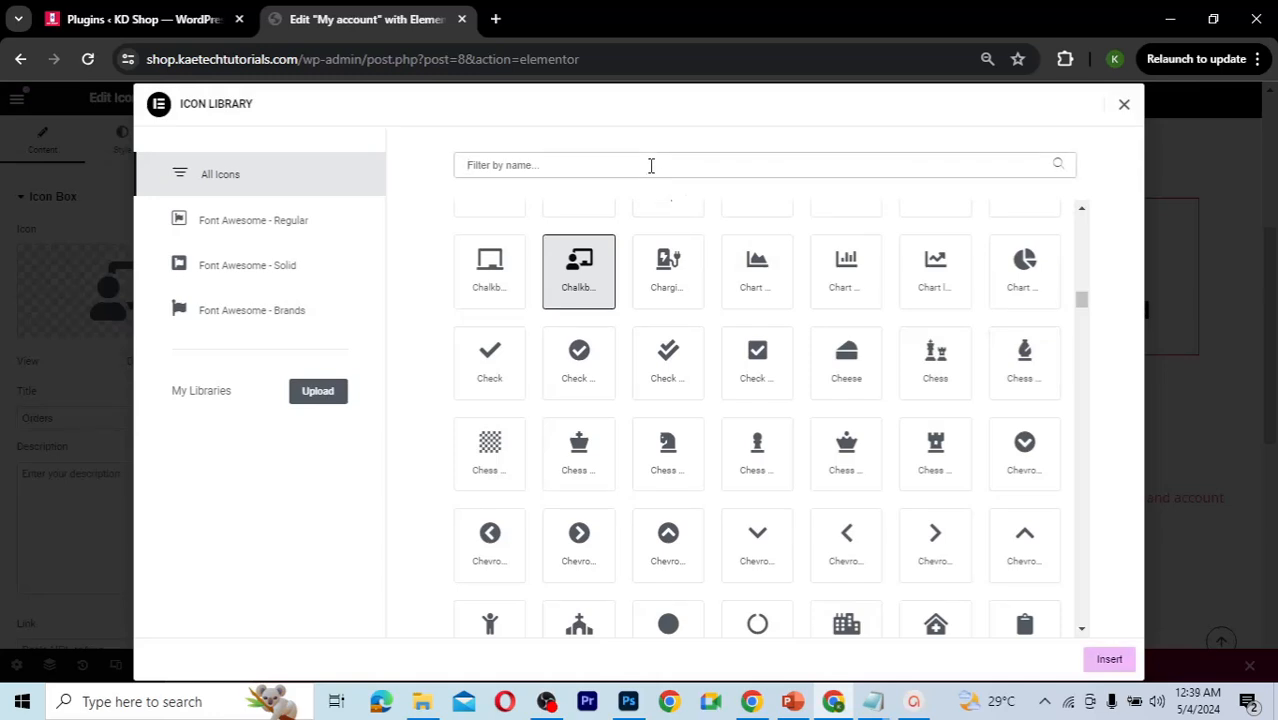
{"action": "type", "text": "bas"}
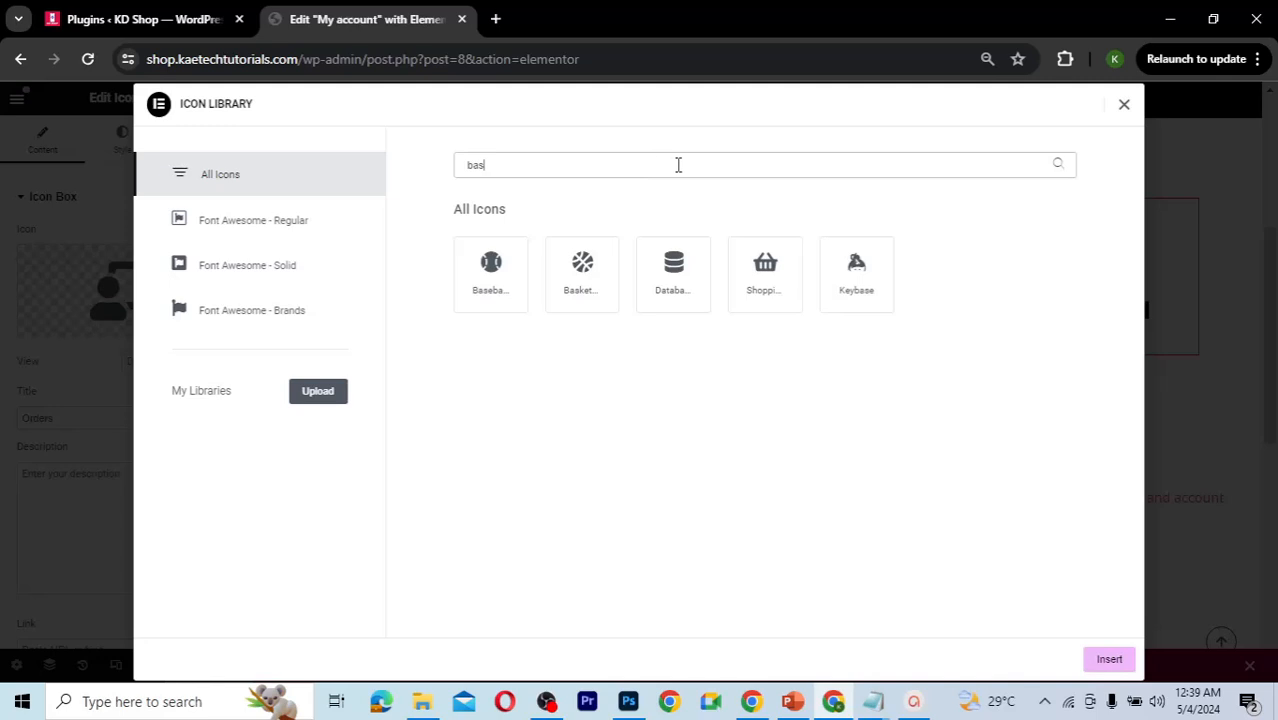
{"action": "left_click", "coordinate": [770, 277]}
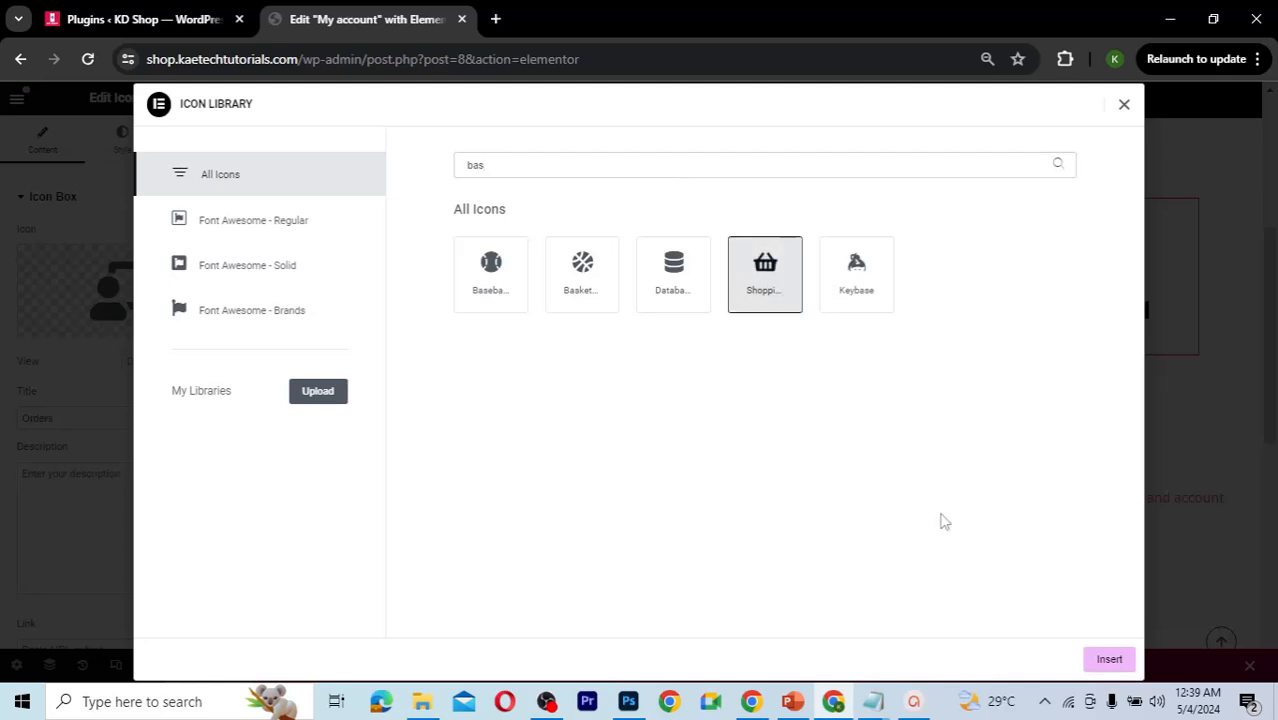
{"action": "left_click", "coordinate": [1108, 658]}
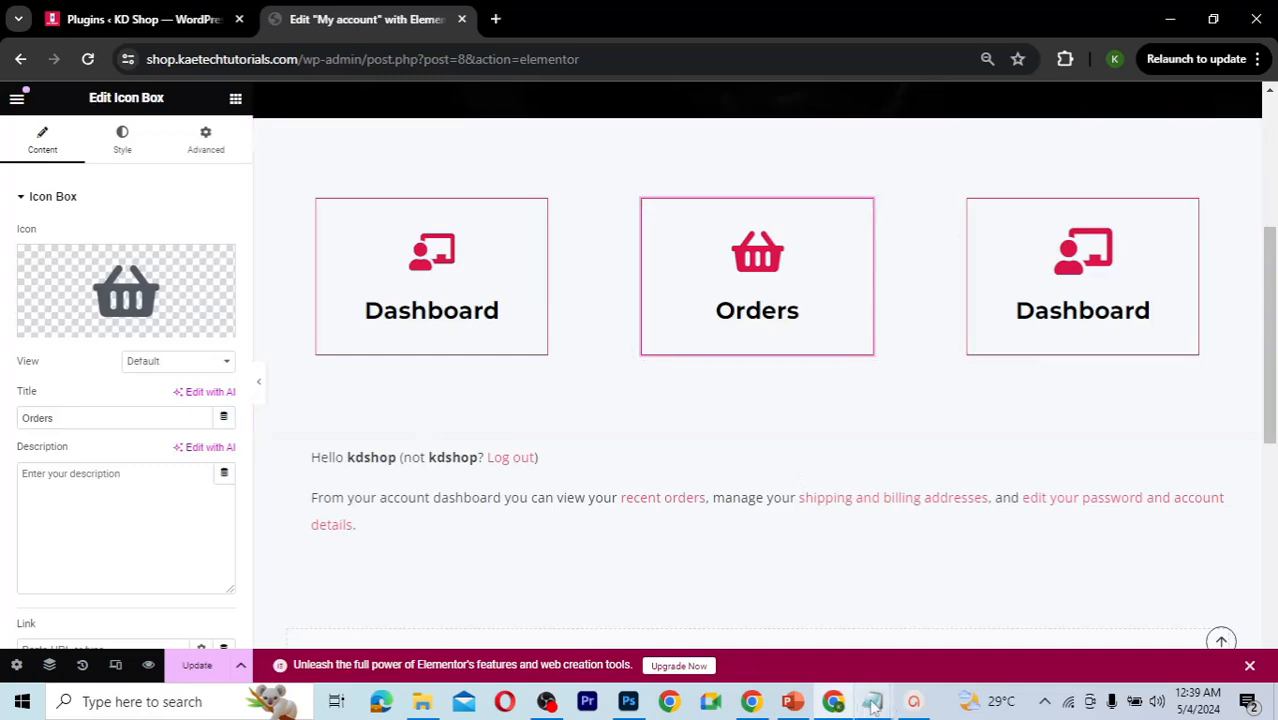
Step: Change the title of the third icon box to "Downloads"
{"action": "mouse_move", "coordinate": [873, 705]}
{"action": "mouse_move", "coordinate": [965, 635]}
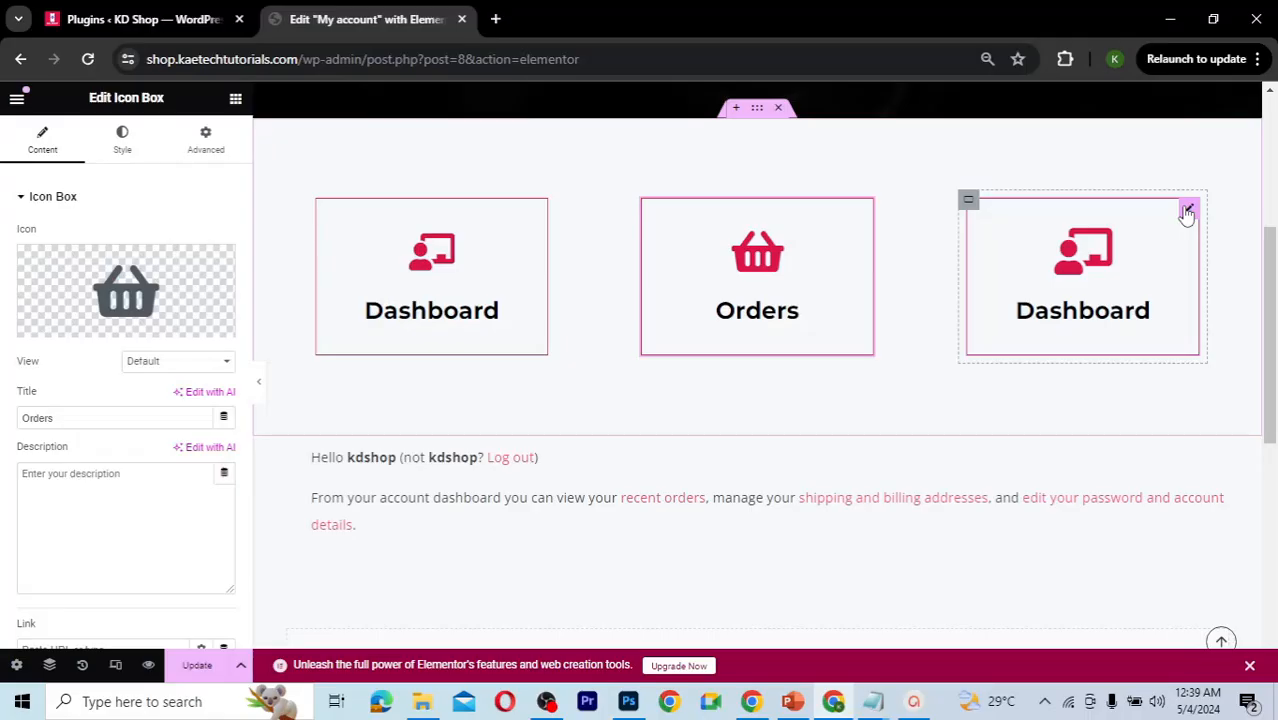
{"action": "left_click", "coordinate": [1188, 211]}
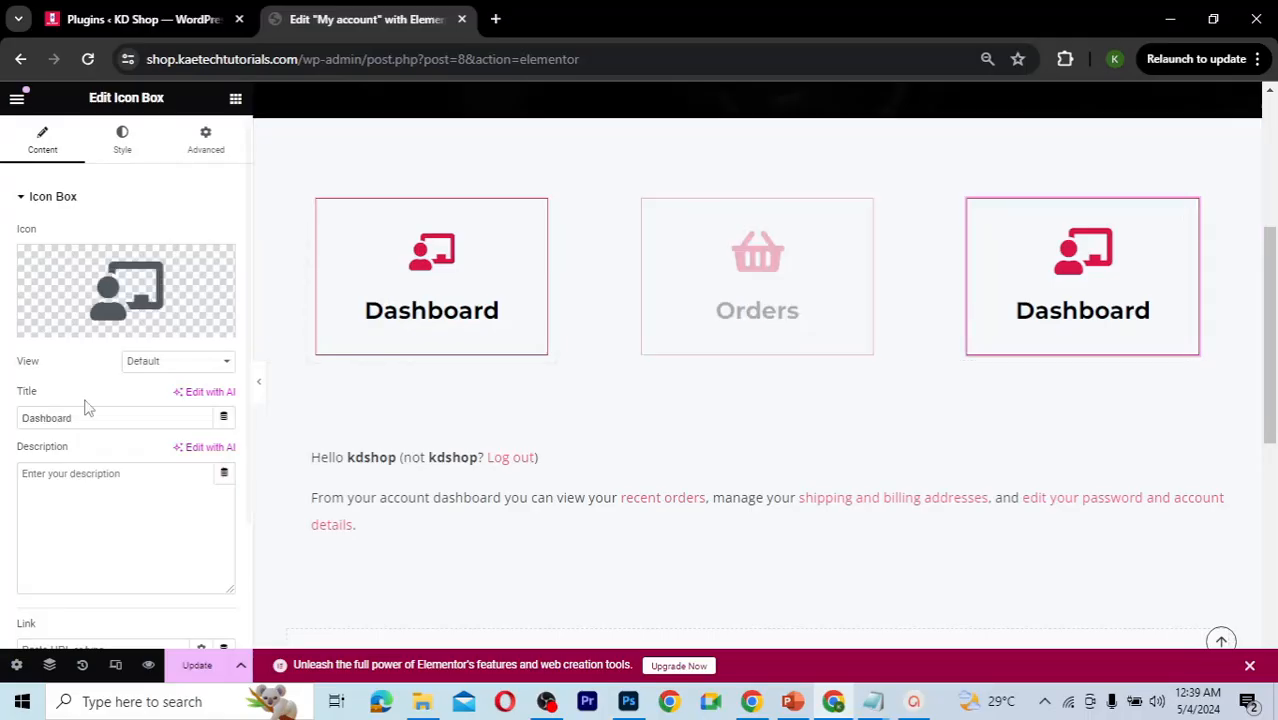
{"action": "double_click", "coordinate": [30, 418]}
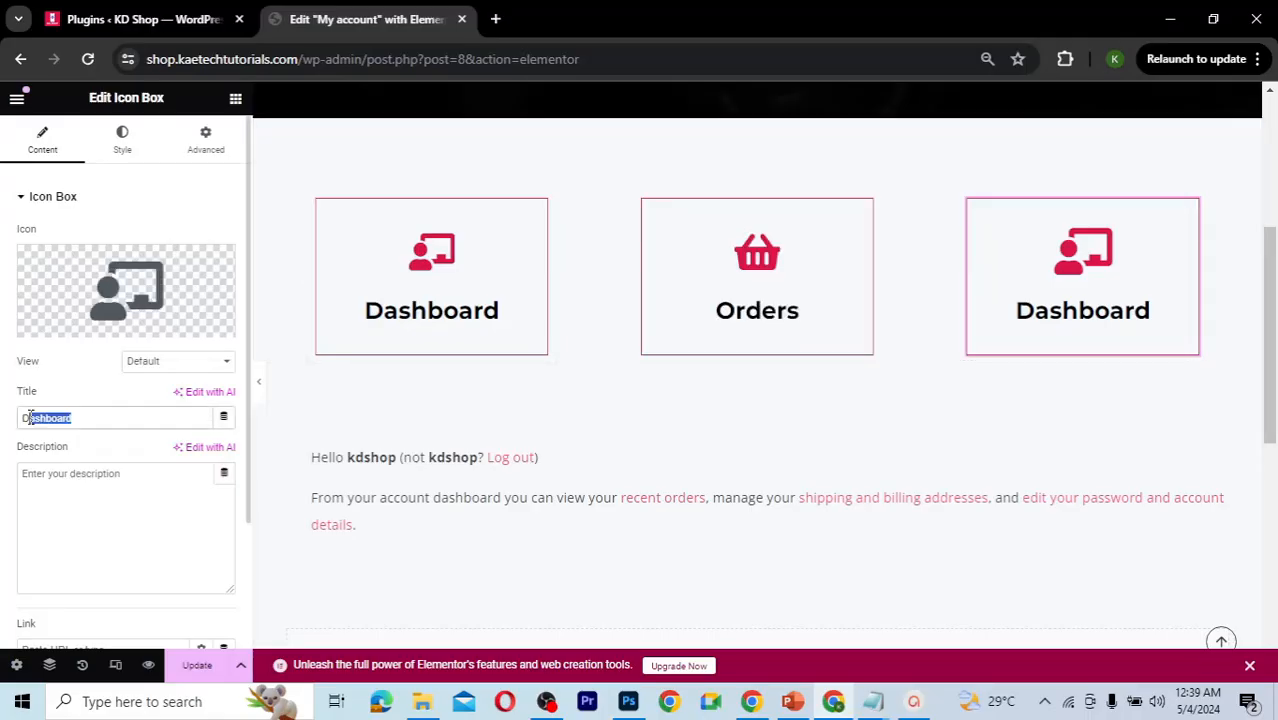
{"action": "type", "text": "Downloa"}
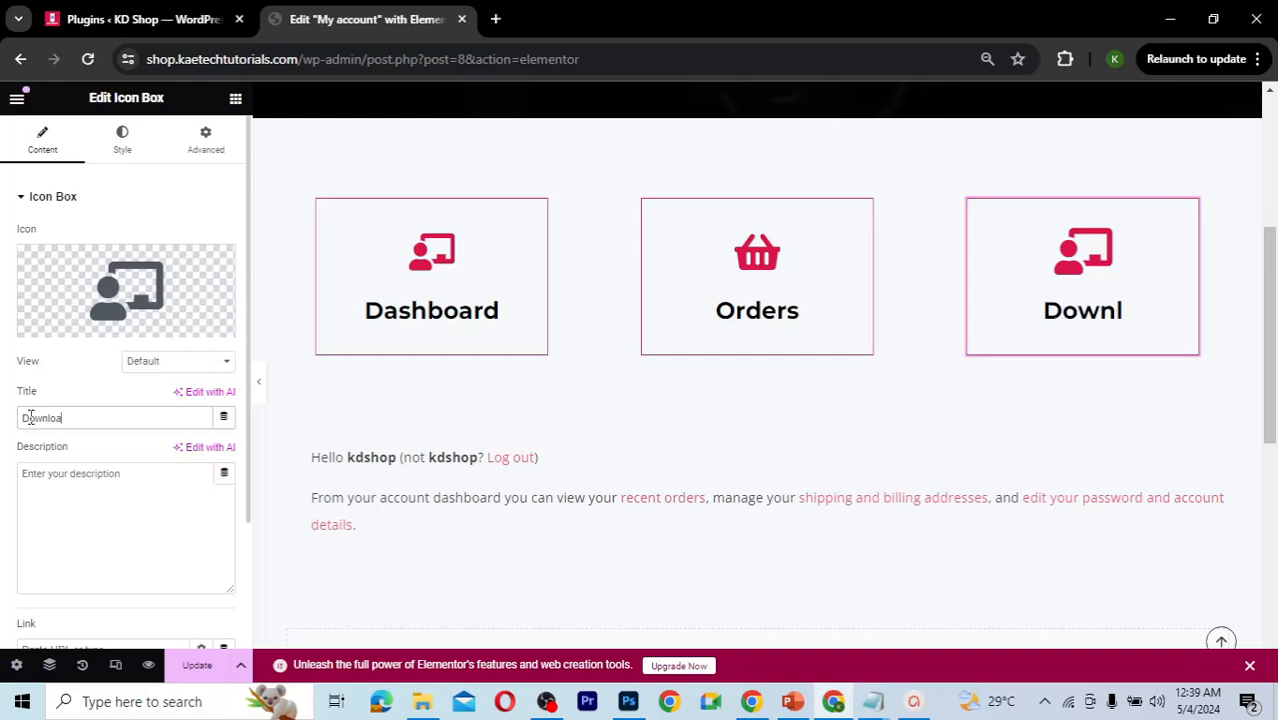
{"action": "type", "text": "ds"}
Step: Replace the Downloads icon box's icon with the file download icon from the icon library, filtering by "downl"
{"action": "mouse_move", "coordinate": [137, 211]}
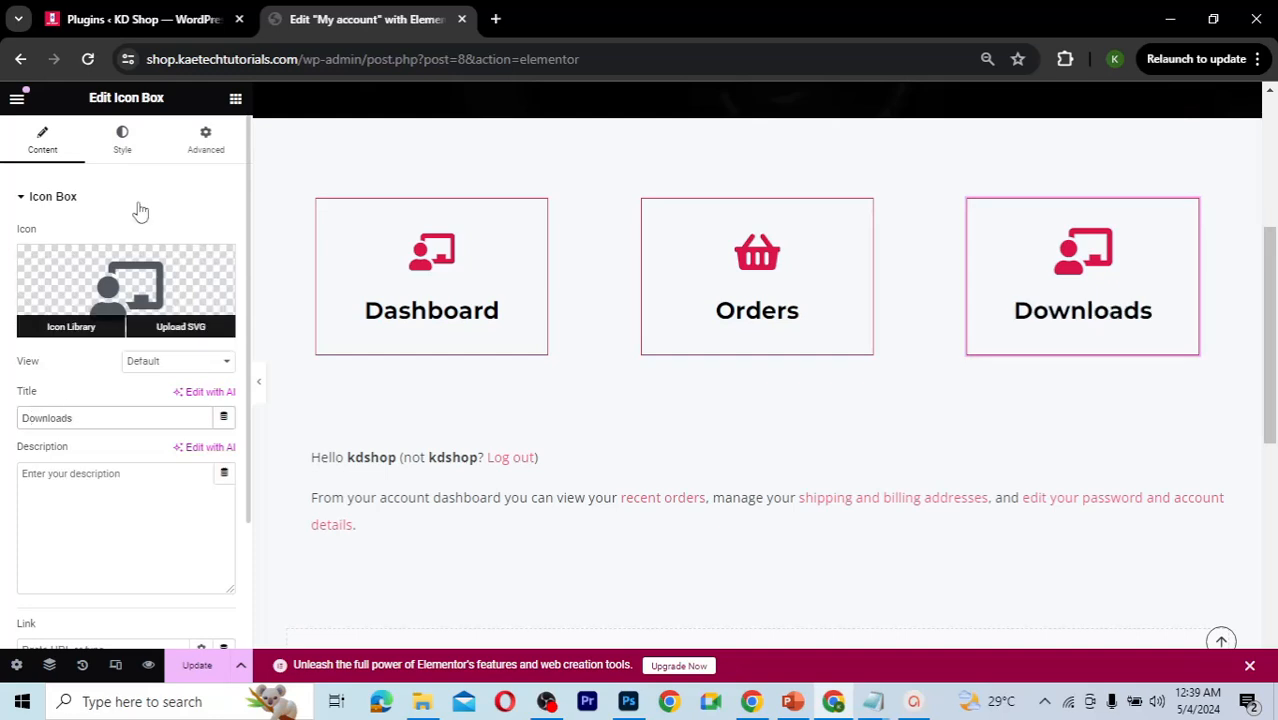
{"action": "left_click", "coordinate": [112, 296]}
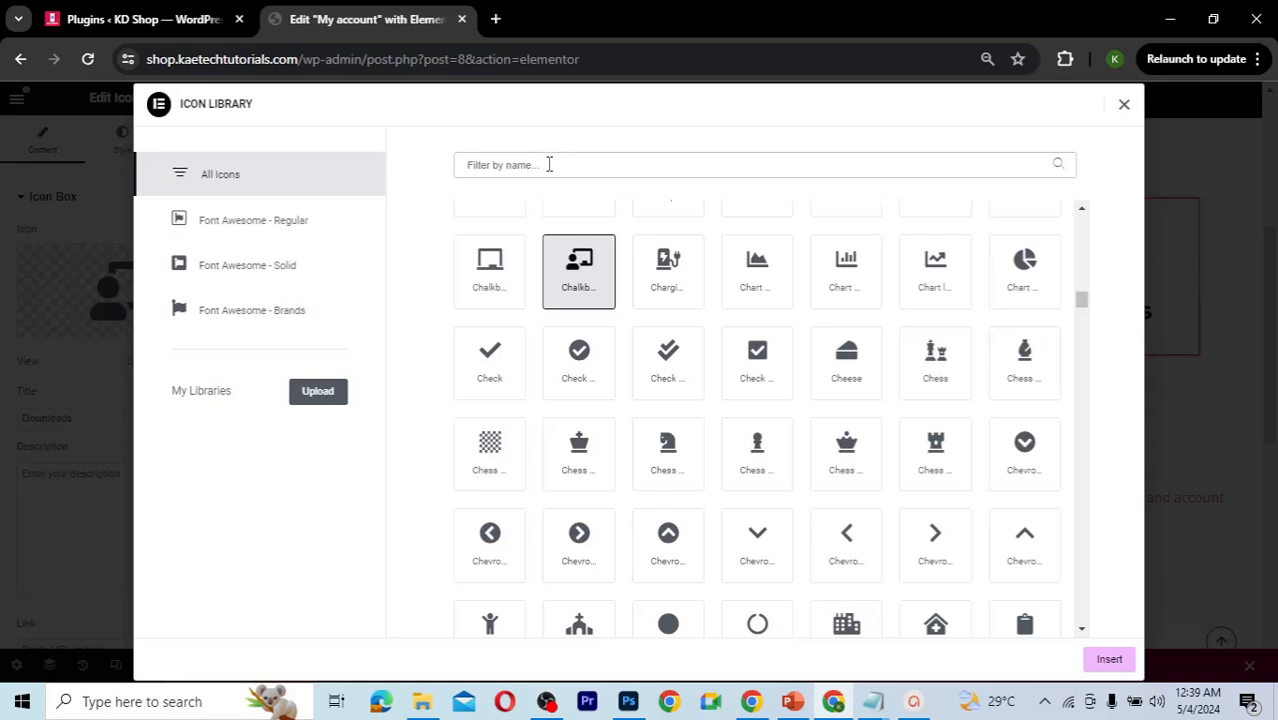
{"action": "type", "text": "file"}
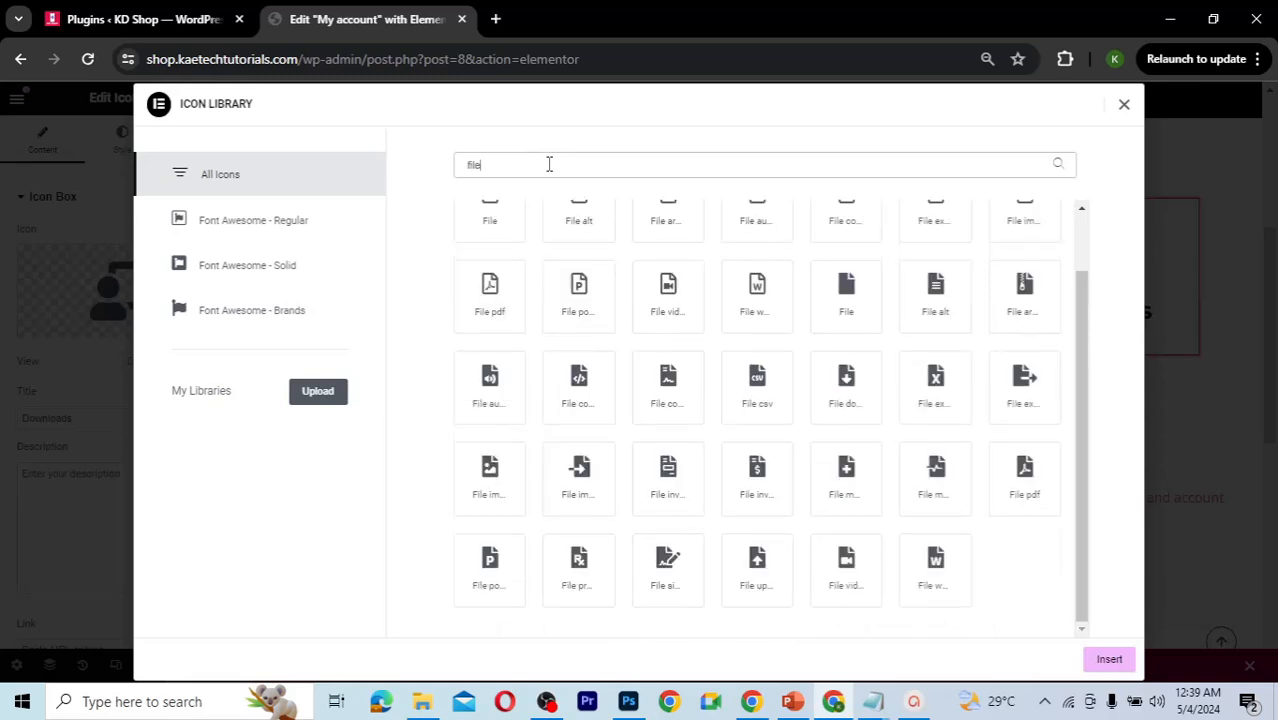
{"action": "key", "text": "ctrl+a"}
{"action": "type", "text": "do"}
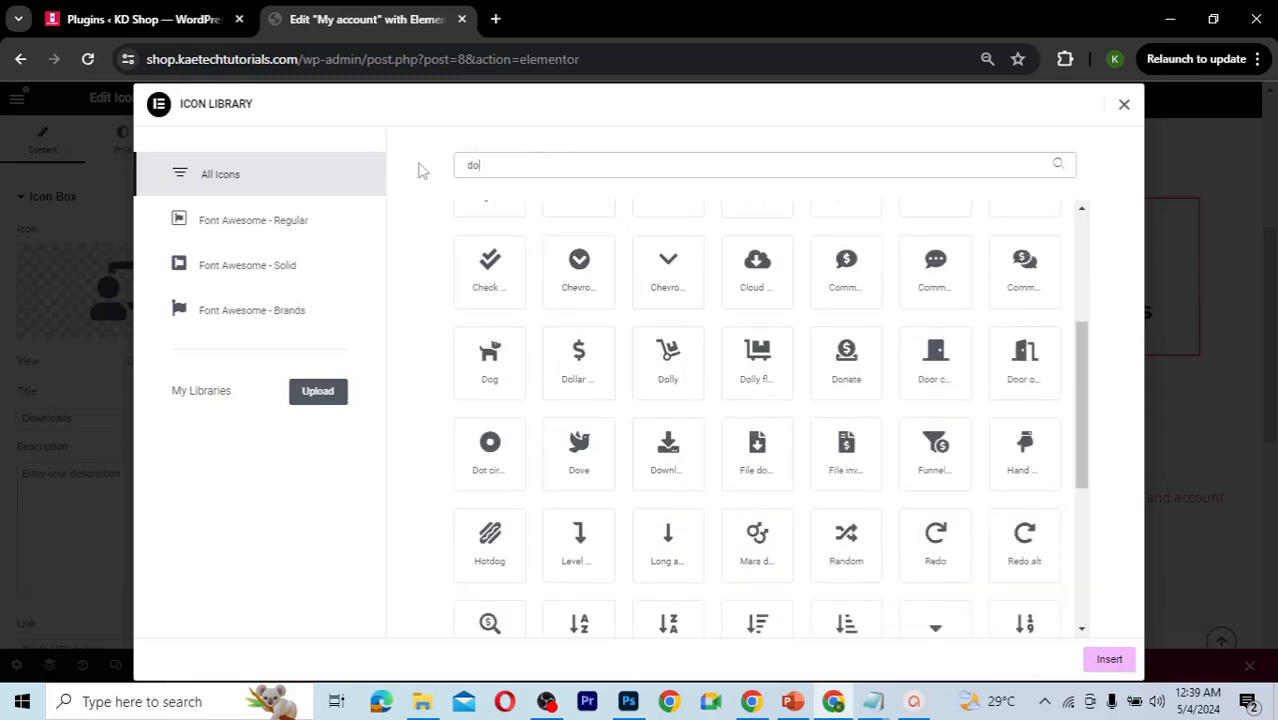
{"action": "type", "text": "wnl"}
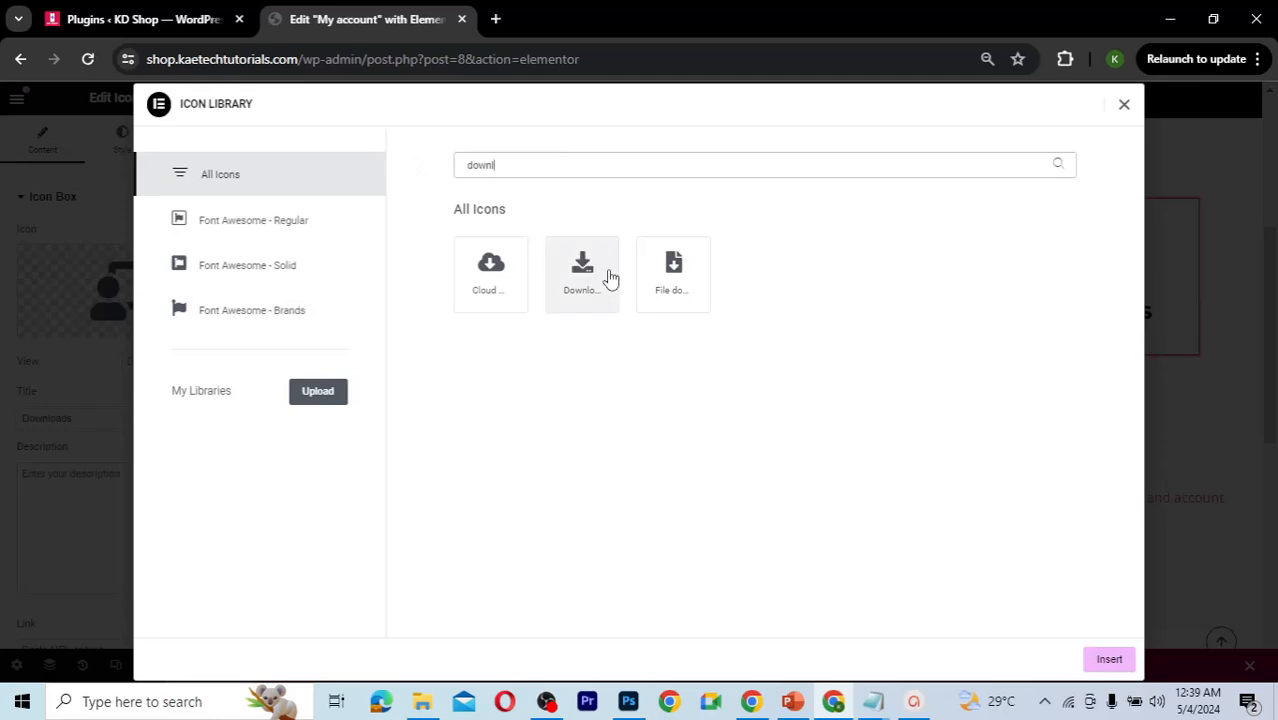
{"action": "left_click", "coordinate": [686, 270]}
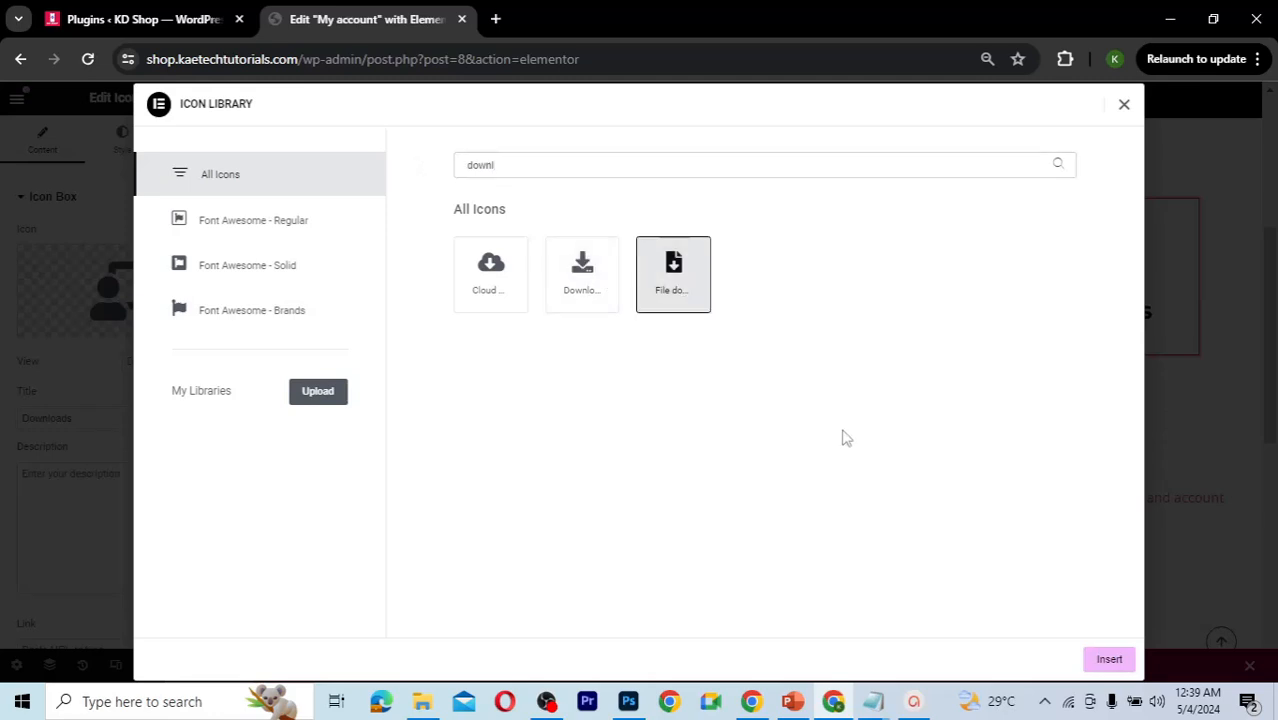
{"action": "left_click", "coordinate": [1110, 661]}
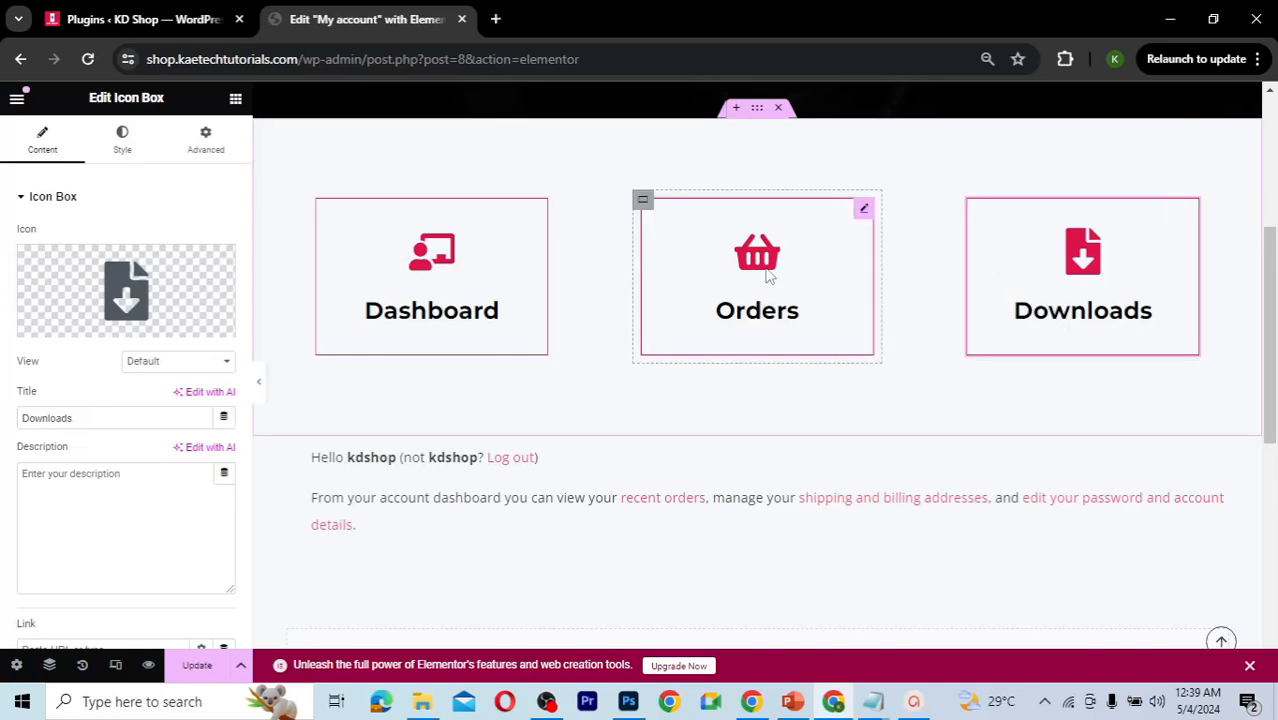
{"action": "scroll", "coordinate": [768, 276], "scroll_direction": "up", "scroll_amount": 1}
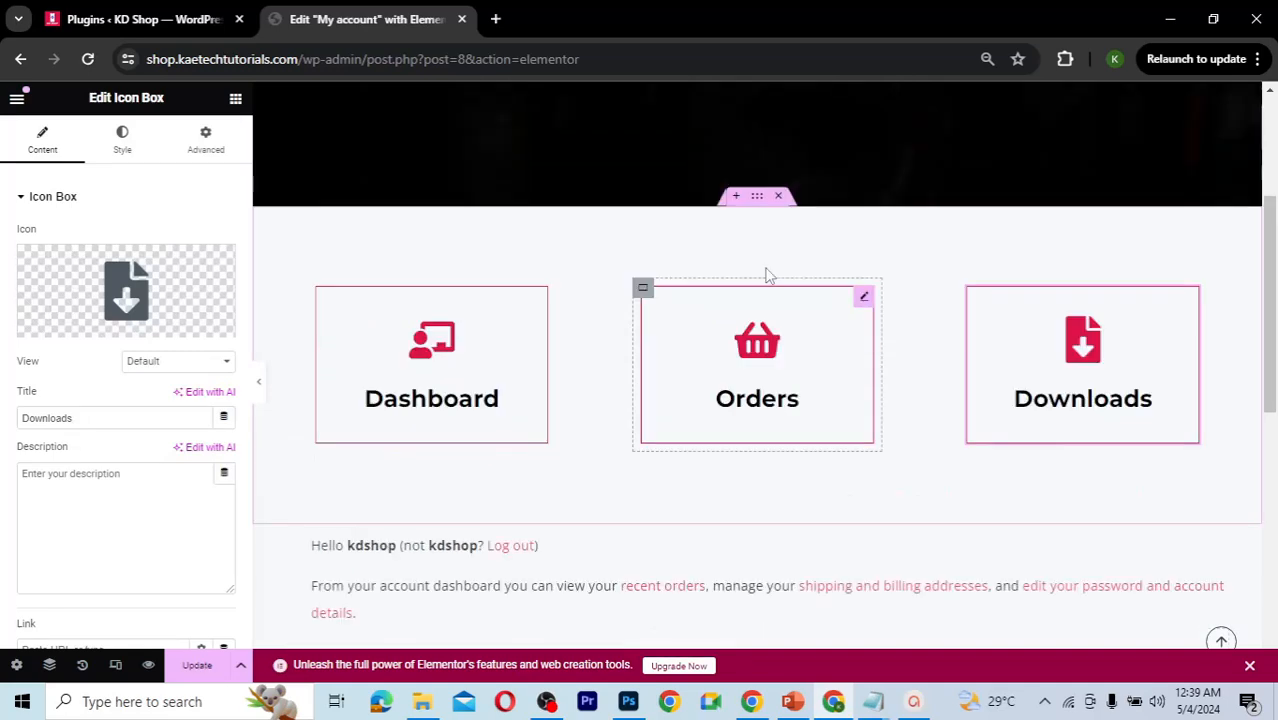
{"action": "scroll", "coordinate": [768, 276], "scroll_direction": "down", "scroll_amount": 1}
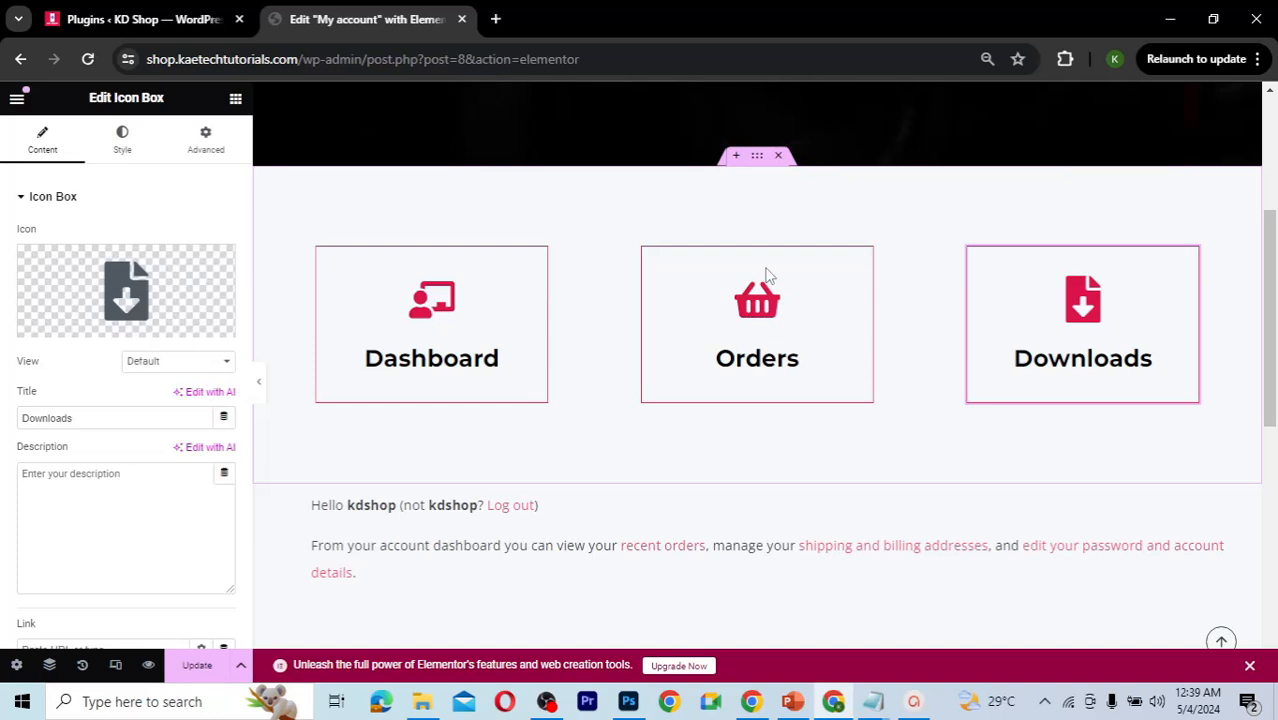
Step: Duplicate the container holding the Dashboard, Orders and Downloads icon boxes
{"action": "right_click", "coordinate": [758, 162]}
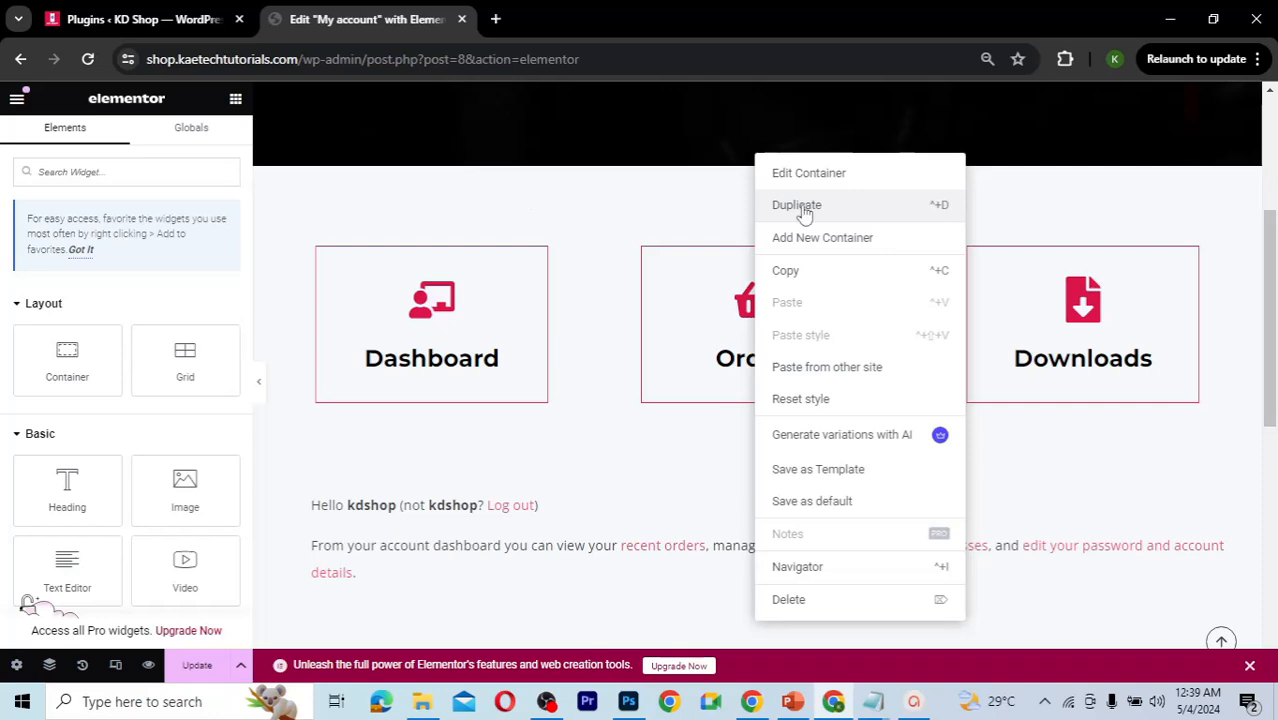
{"action": "left_click", "coordinate": [668, 140]}
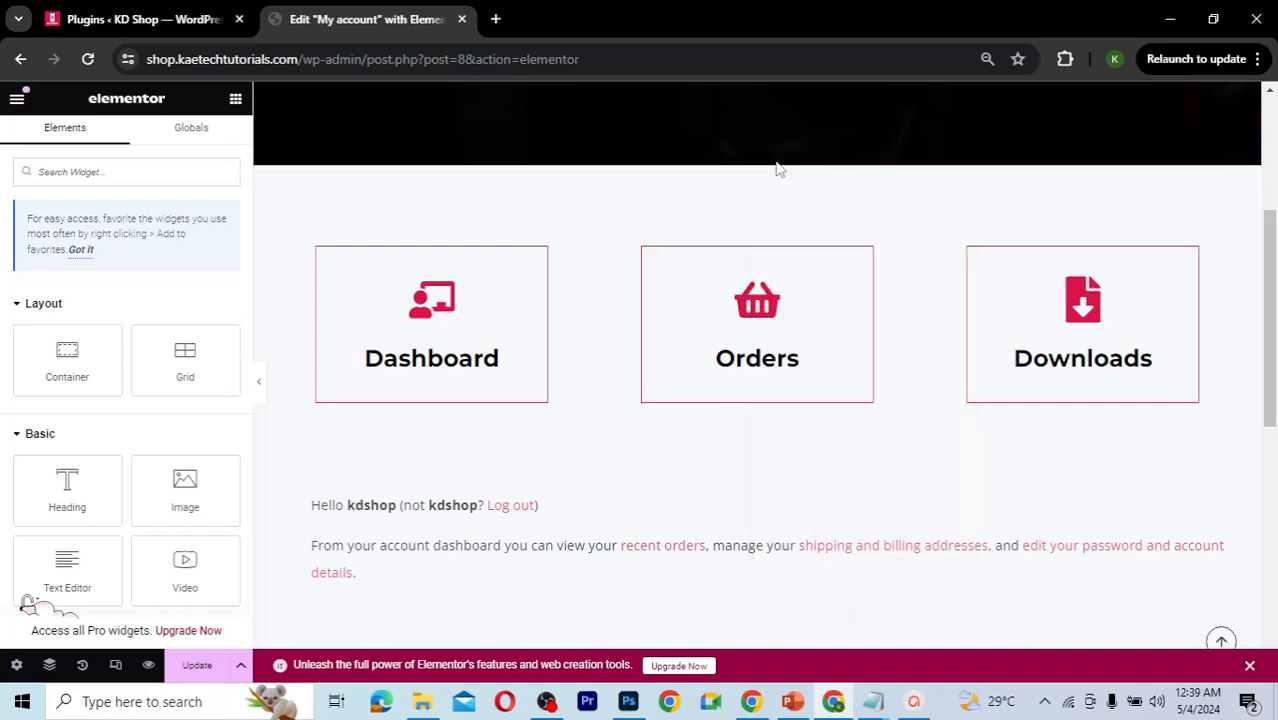
{"action": "right_click", "coordinate": [756, 161]}
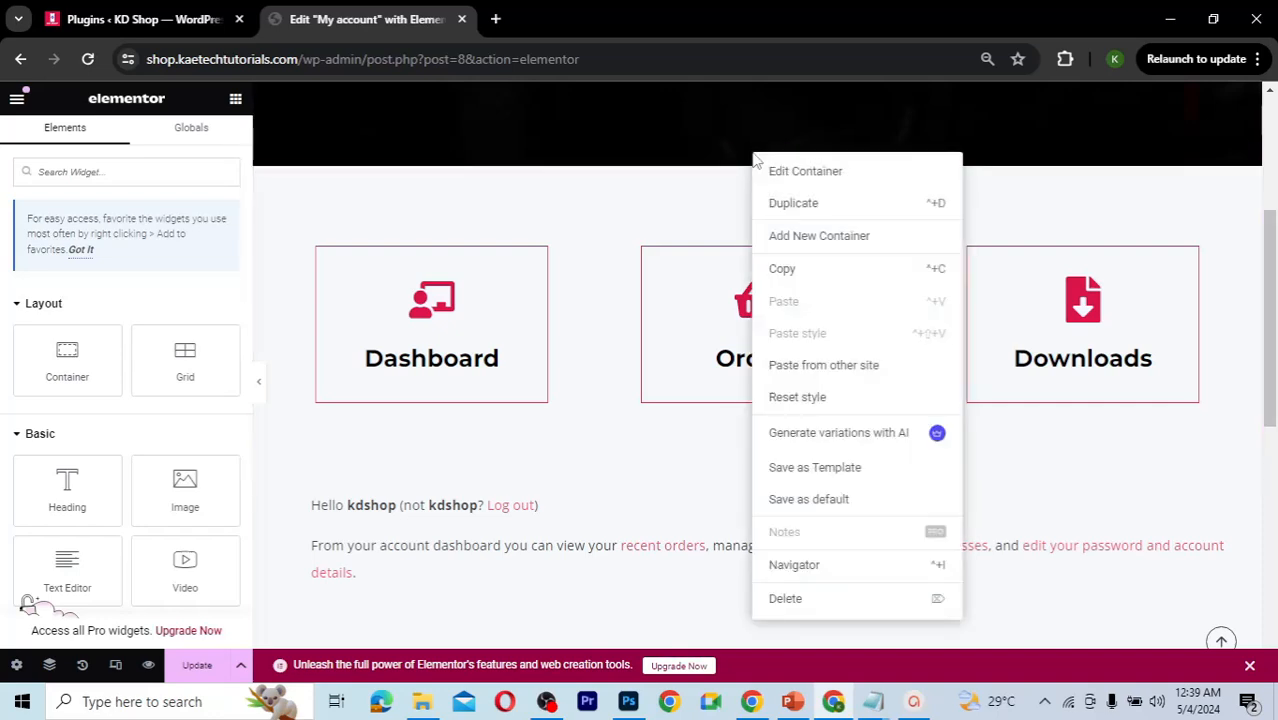
{"action": "left_click", "coordinate": [781, 204]}
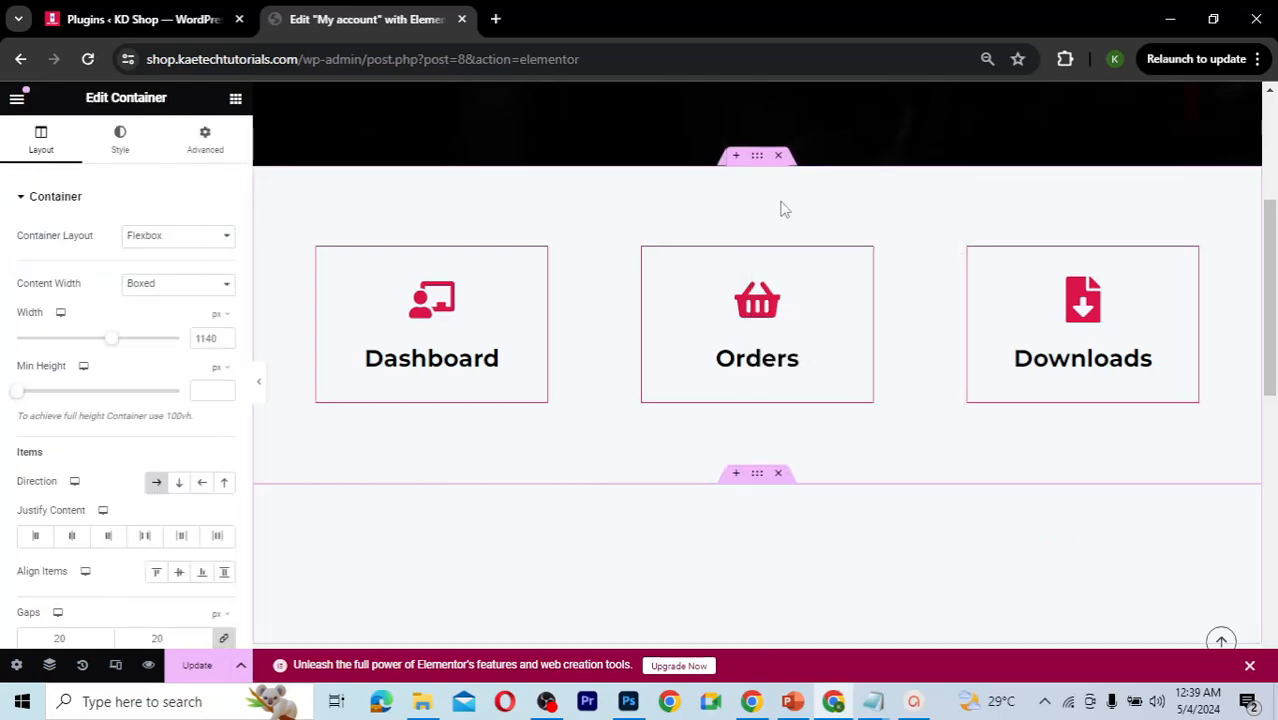
{"action": "scroll", "coordinate": [760, 416], "scroll_direction": "down", "scroll_amount": 1}
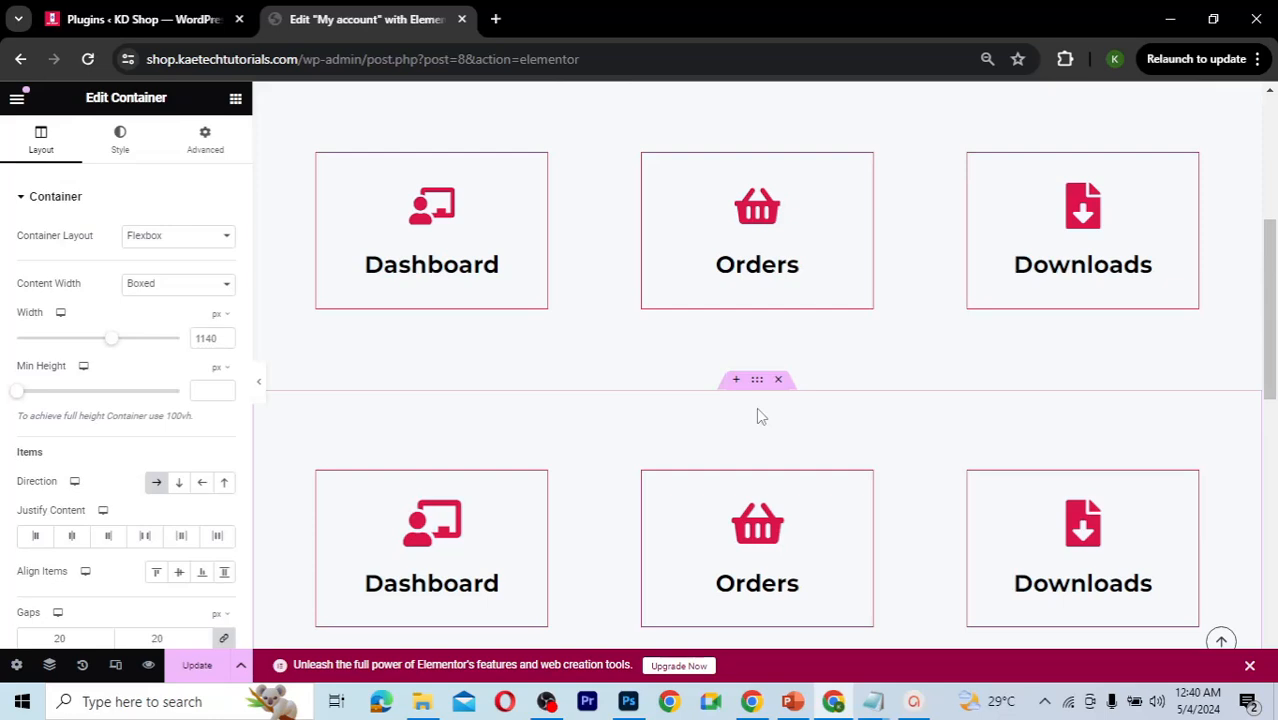
{"action": "scroll", "coordinate": [758, 414], "scroll_direction": "down", "scroll_amount": 1}
{"action": "scroll", "coordinate": [758, 416], "scroll_direction": "up", "scroll_amount": 1}
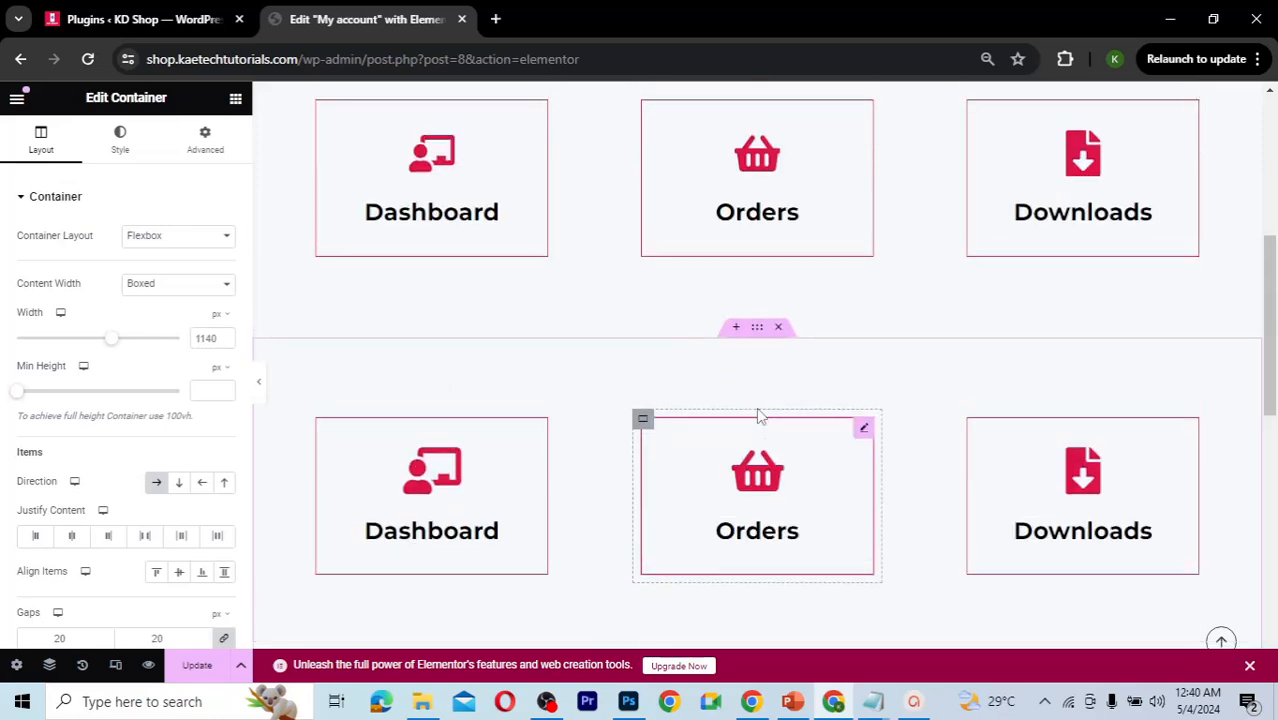
{"action": "scroll", "coordinate": [758, 416], "scroll_direction": "down", "scroll_amount": 2}
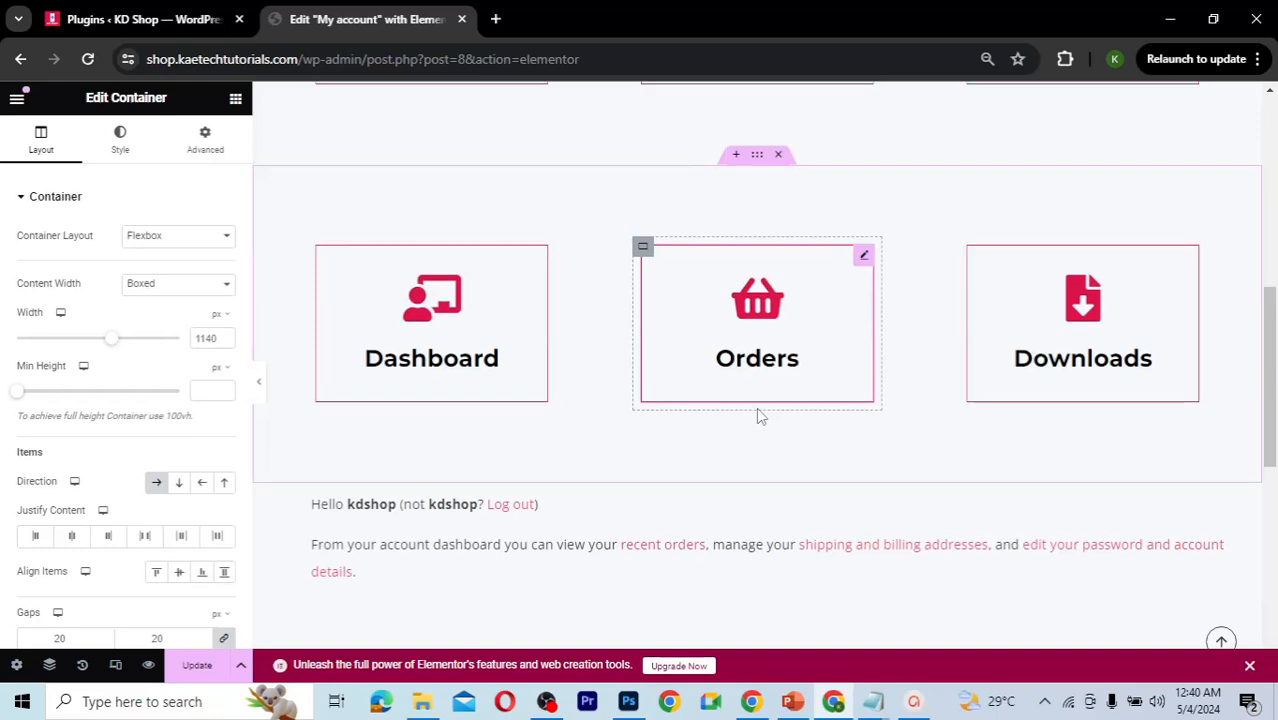
{"action": "scroll", "coordinate": [756, 407], "scroll_direction": "up", "scroll_amount": 1}
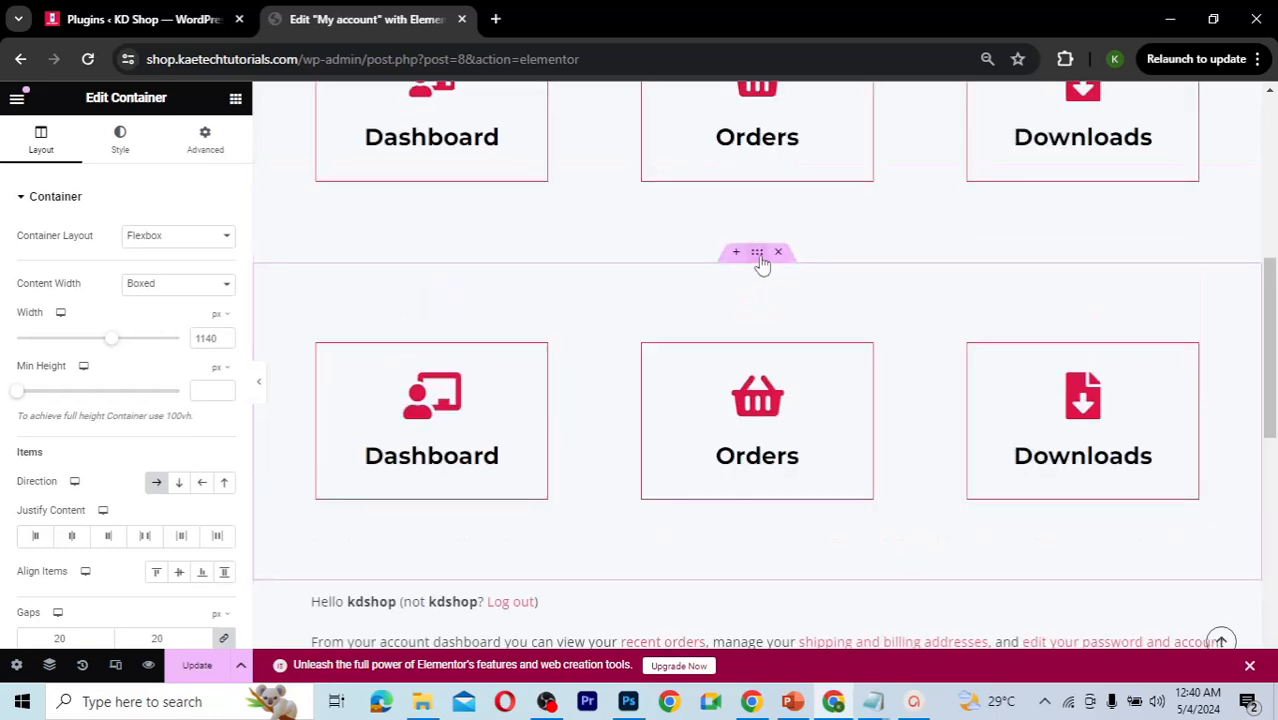
Step: Set the duplicated icon box container's top padding to 0 px
{"action": "left_click", "coordinate": [203, 145]}
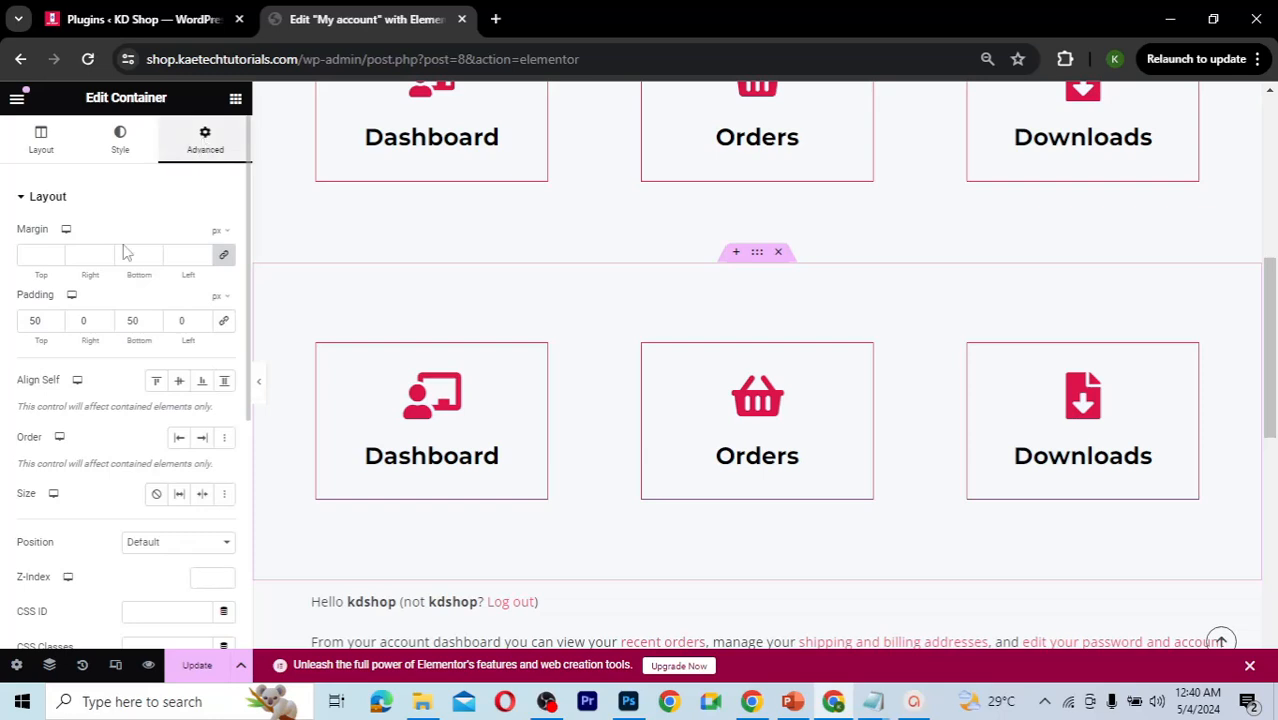
{"action": "left_click_drag", "start_coordinate": [37, 321], "coordinate": [8, 322]}
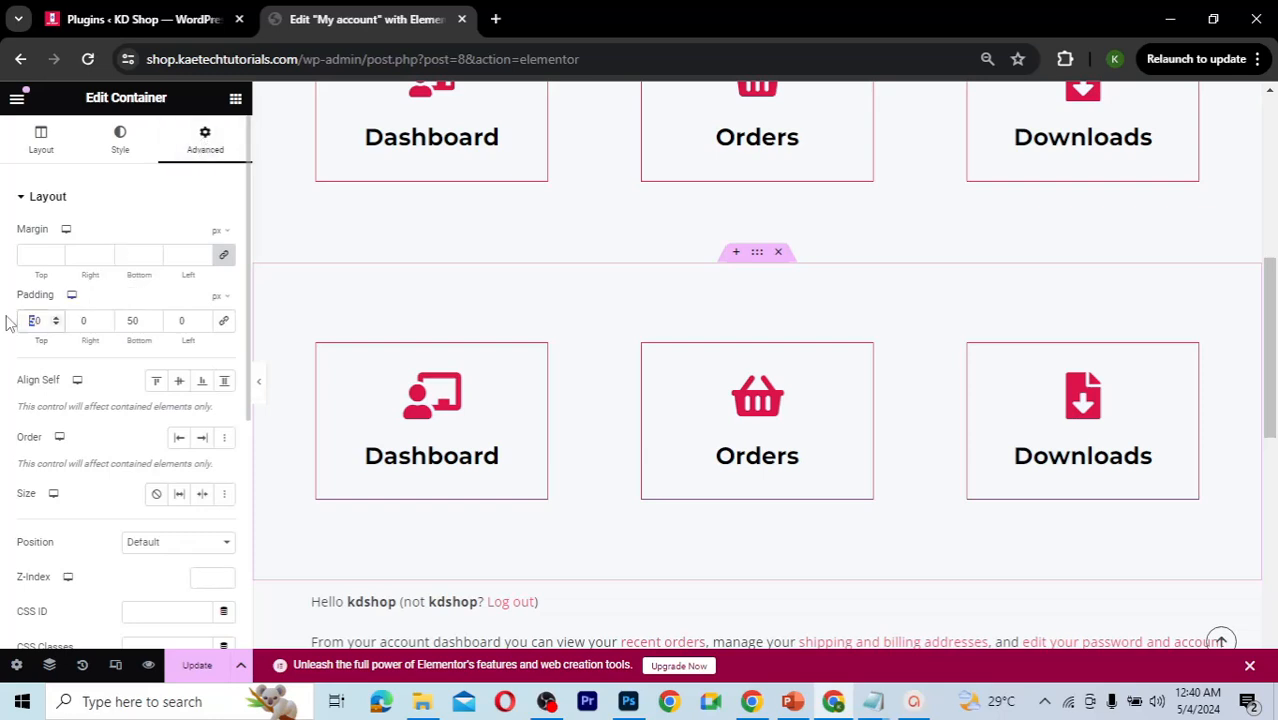
{"action": "key", "text": "BackSpace"}
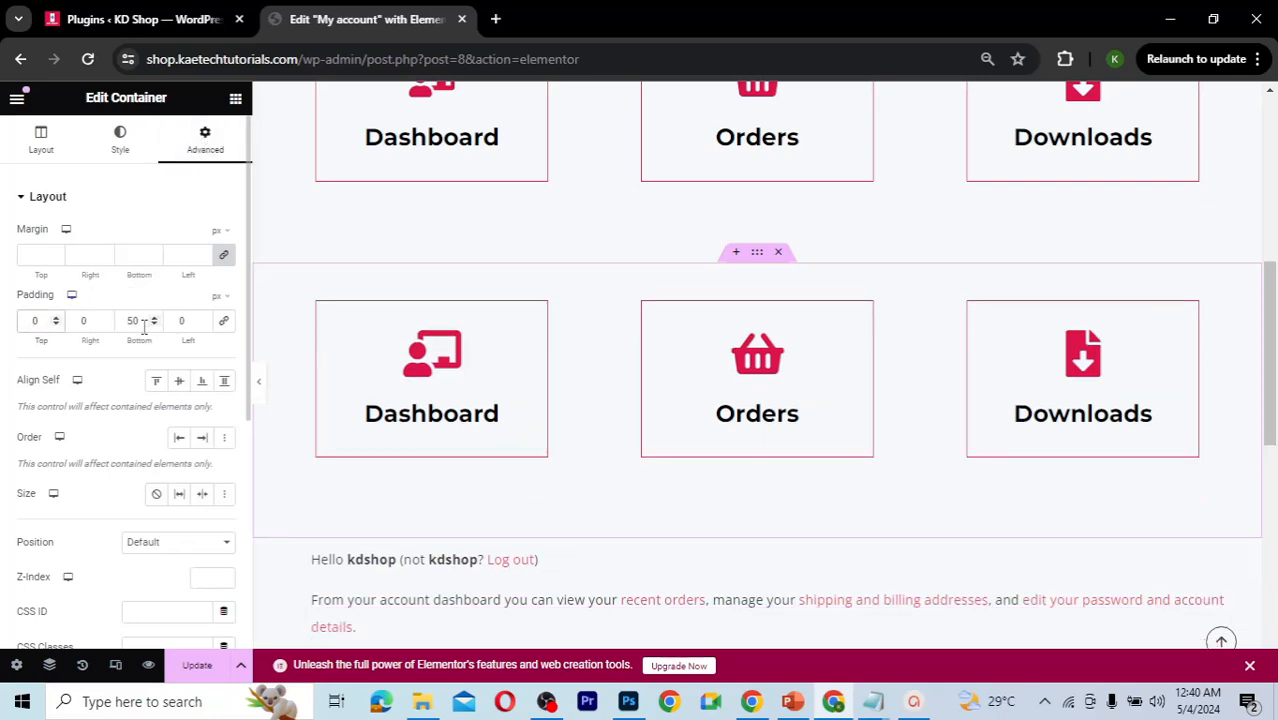
{"action": "left_click_drag", "start_coordinate": [136, 321], "coordinate": [110, 320]}
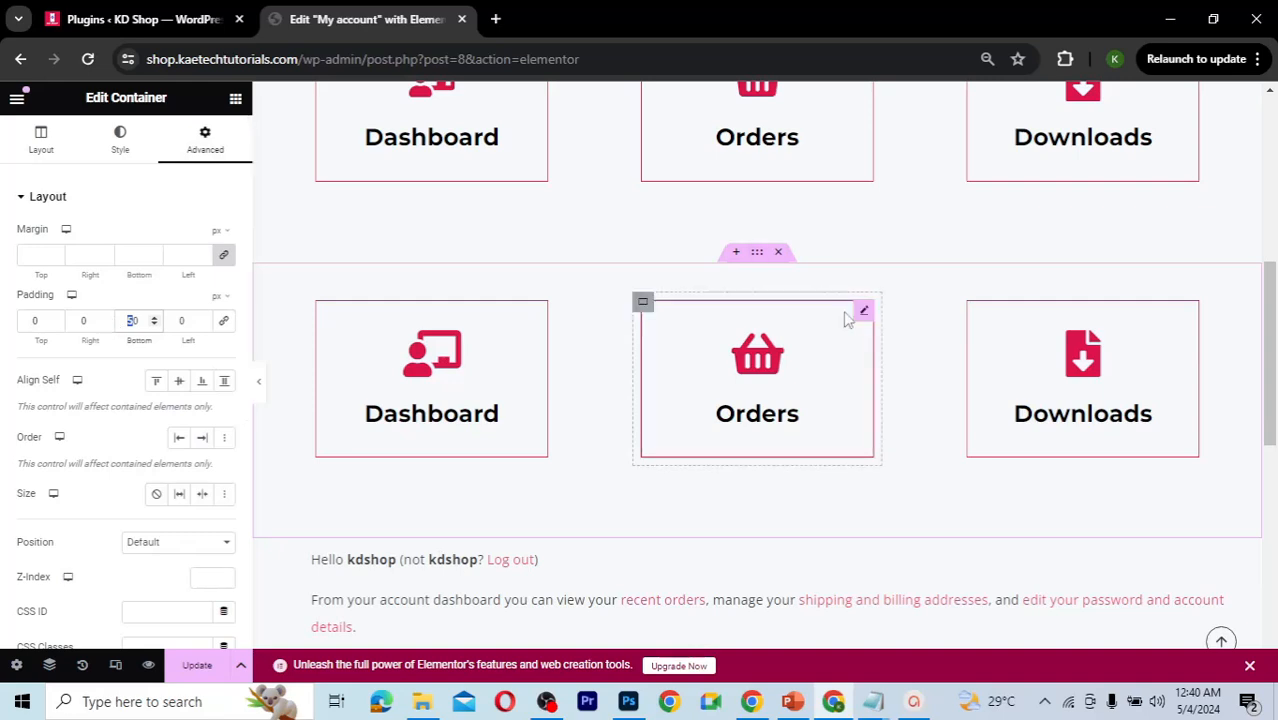
Step: Set the bottom padding of the original icon box container below the hero banner to 0 px
{"action": "scroll", "coordinate": [846, 318], "scroll_direction": "up", "scroll_amount": 1}
{"action": "scroll", "coordinate": [846, 318], "scroll_direction": "up", "scroll_amount": 1}
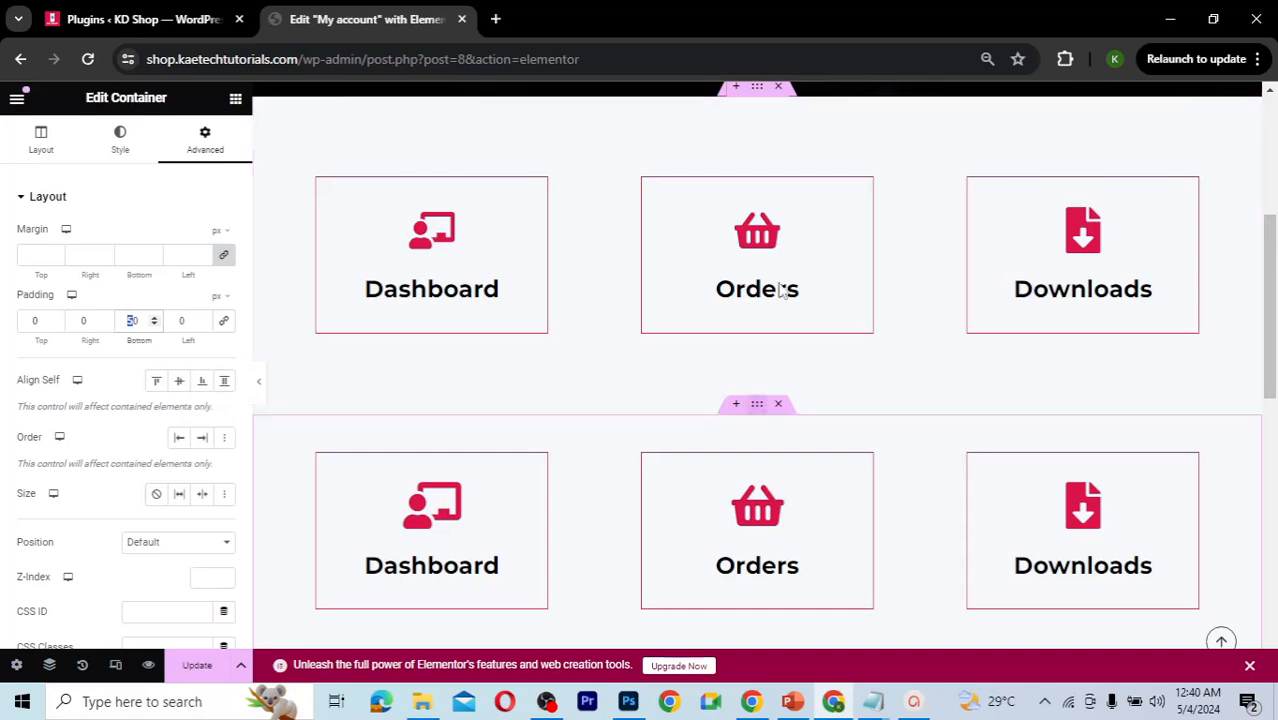
{"action": "scroll", "coordinate": [777, 178], "scroll_direction": "up", "scroll_amount": 1}
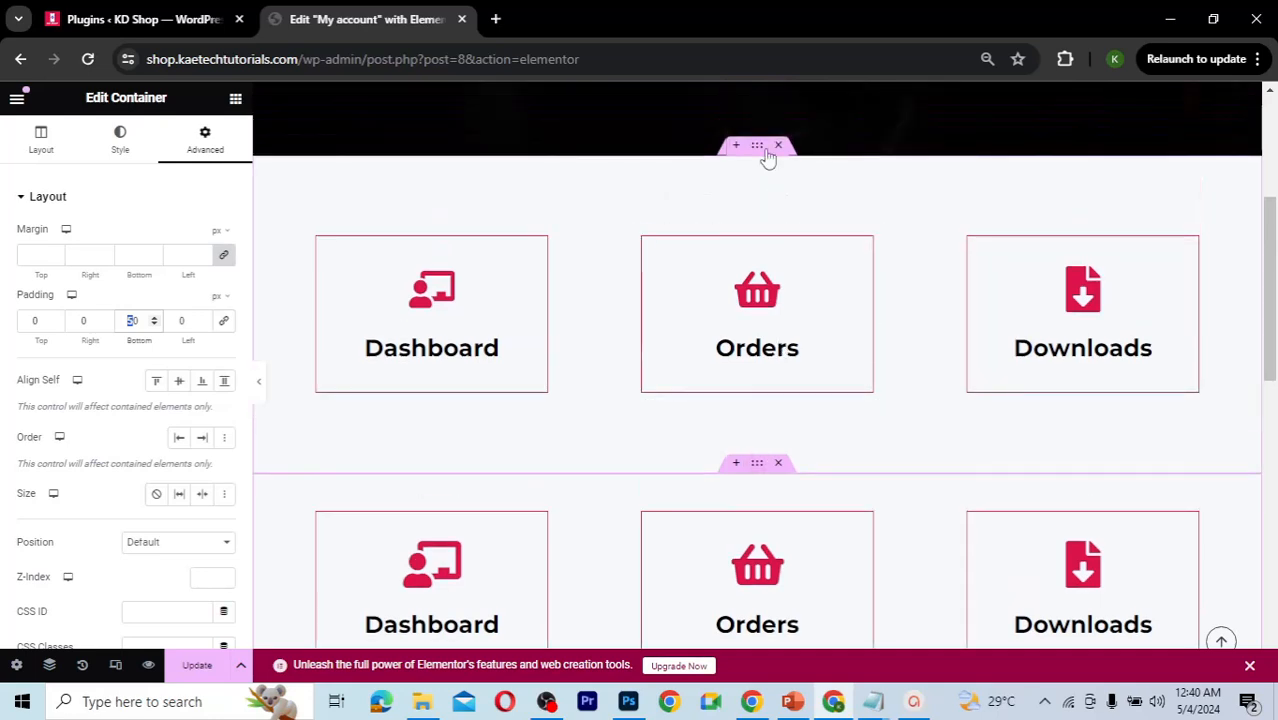
{"action": "left_click", "coordinate": [762, 150]}
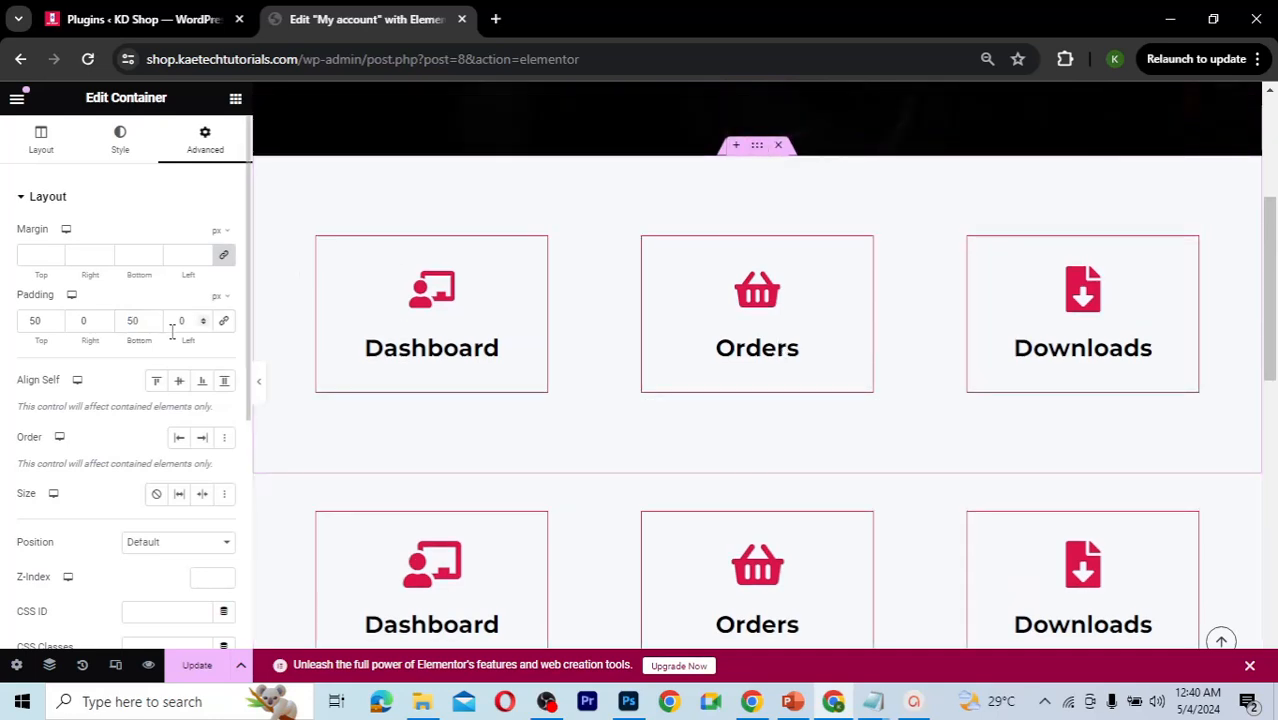
{"action": "left_click_drag", "start_coordinate": [137, 320], "coordinate": [115, 318]}
{"action": "type", "text": "0"}
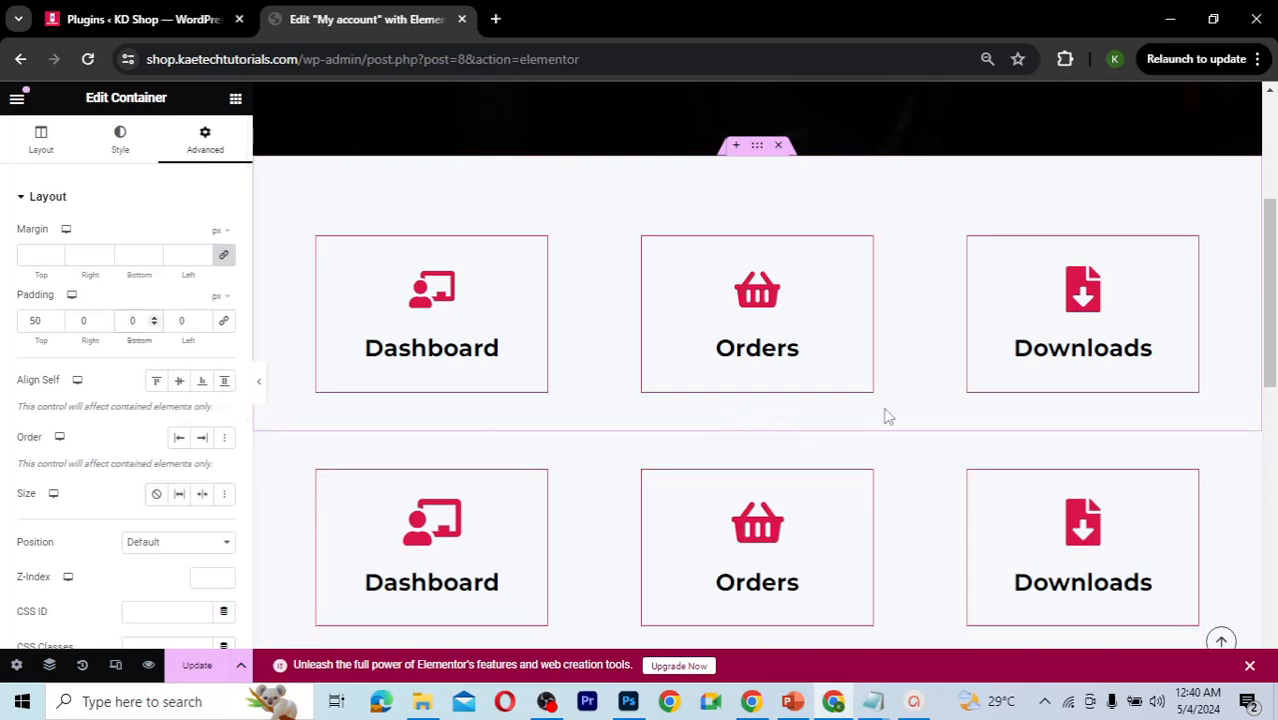
{"action": "scroll", "coordinate": [885, 416], "scroll_direction": "down", "scroll_amount": 2}
{"action": "scroll", "coordinate": [885, 416], "scroll_direction": "up", "scroll_amount": 2}
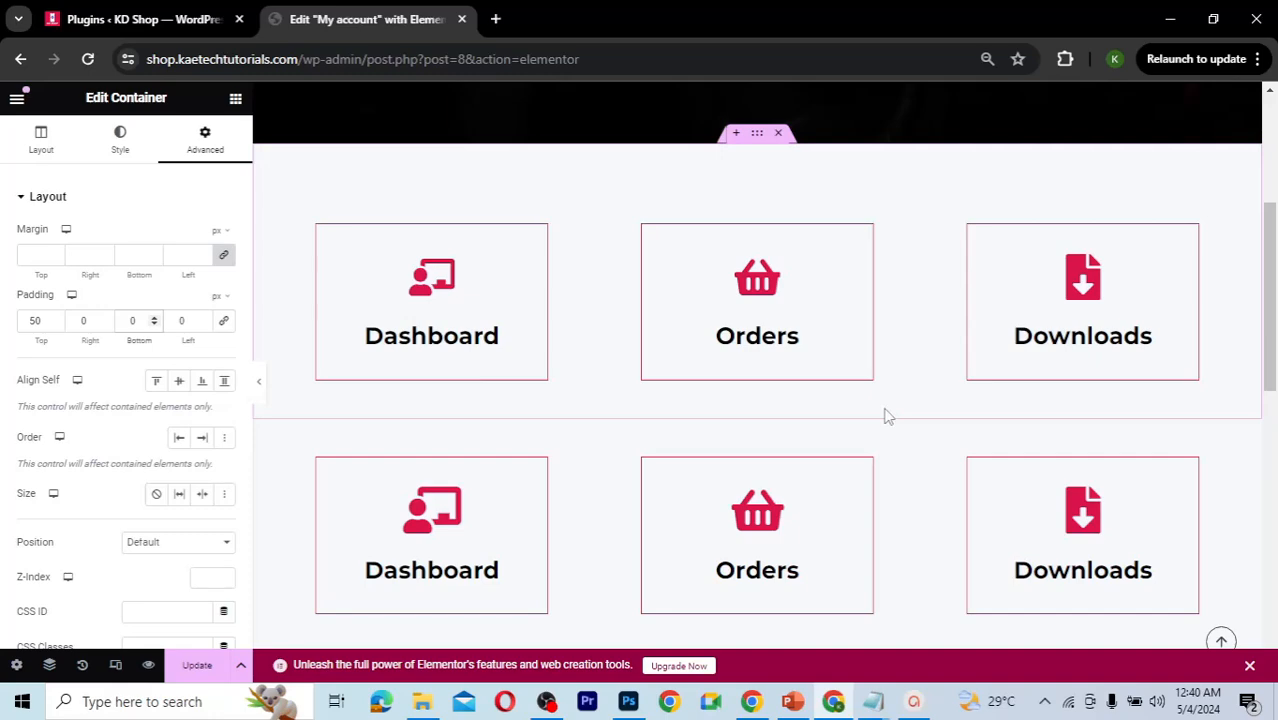
{"action": "scroll", "coordinate": [885, 416], "scroll_direction": "down", "scroll_amount": 2}
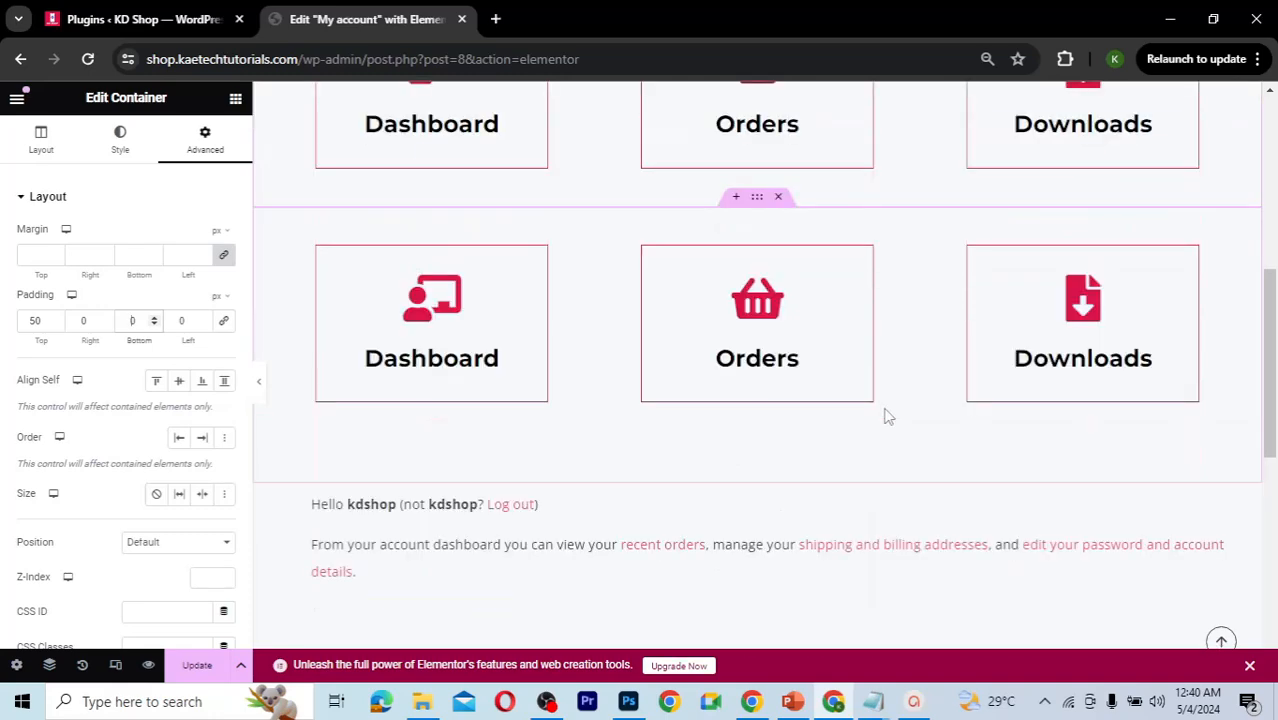
{"action": "scroll", "coordinate": [885, 416], "scroll_direction": "up", "scroll_amount": 1}
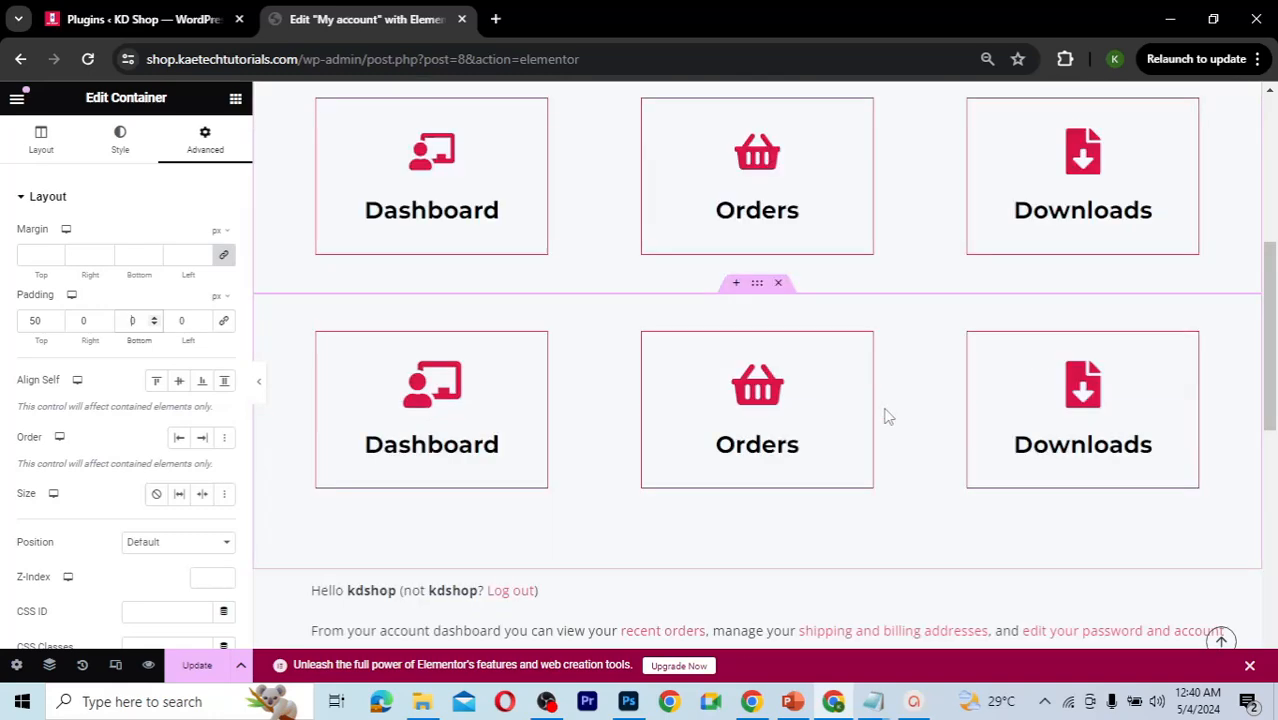
Step: Check the Dashboard Links list in the Notepad text file and review the banner and icon box rows on the page
{"action": "left_click", "coordinate": [539, 355]}
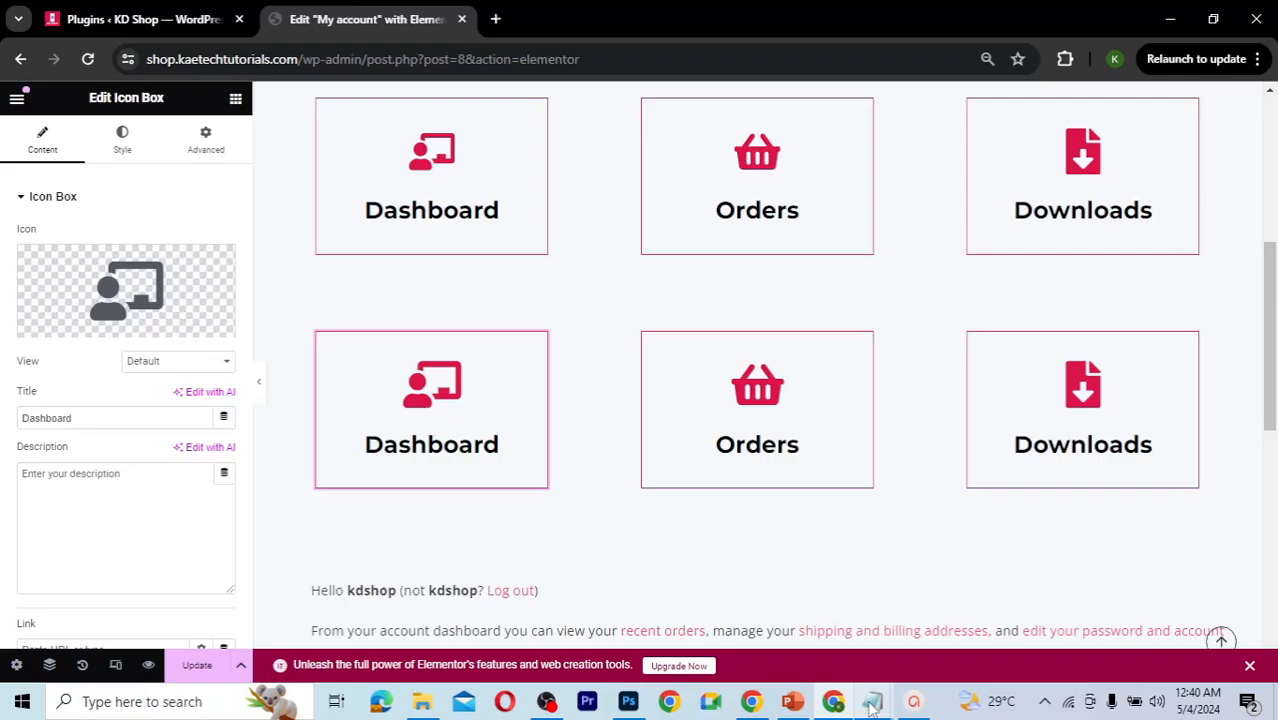
{"action": "mouse_move", "coordinate": [937, 645]}
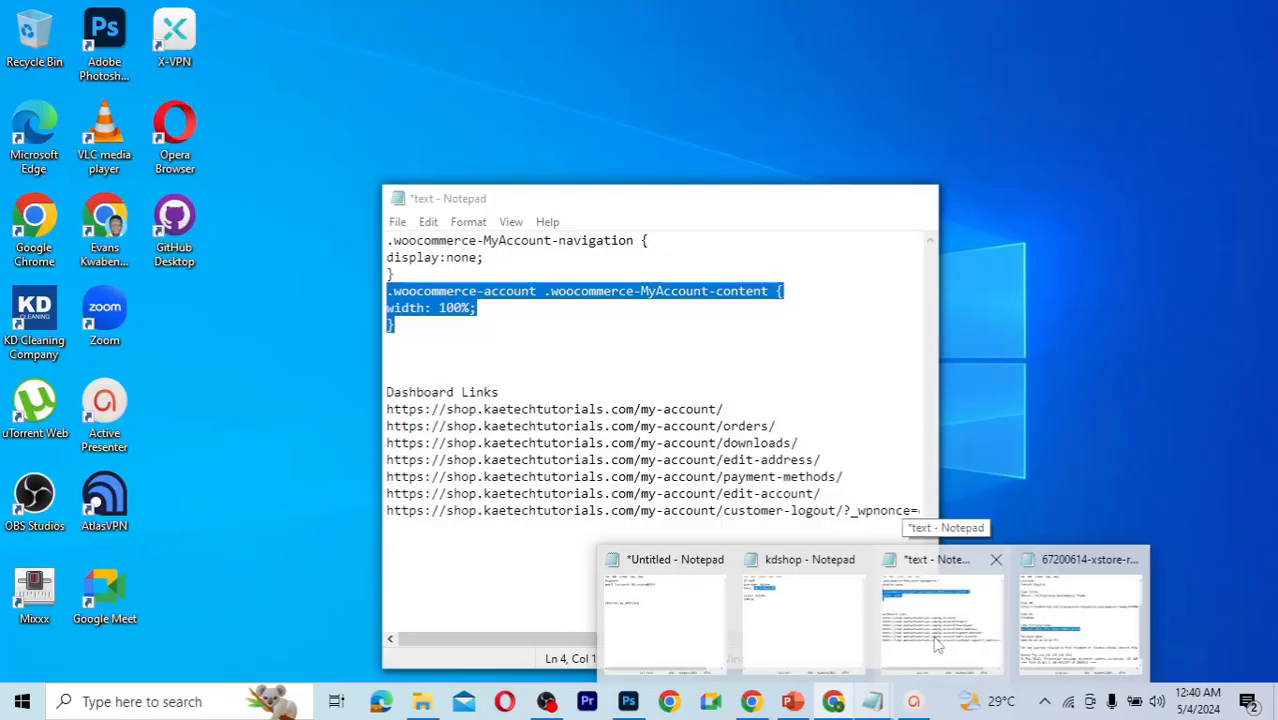
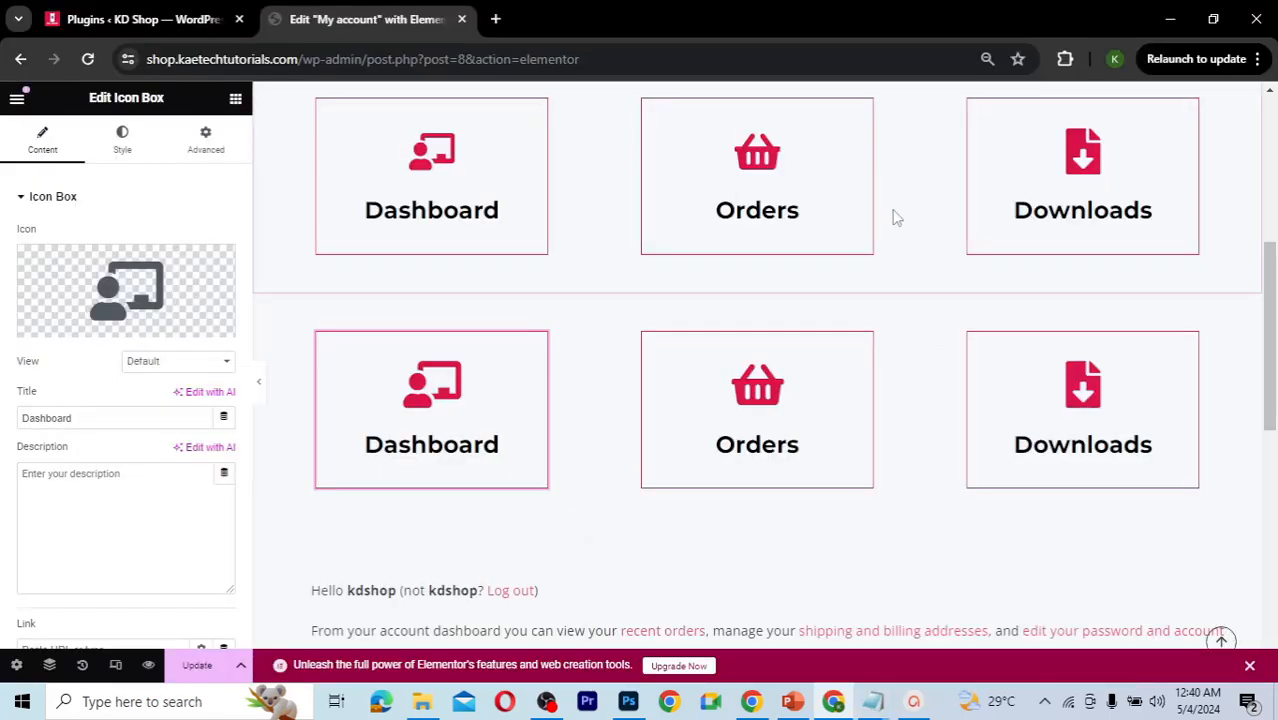
{"action": "scroll", "coordinate": [896, 218], "scroll_direction": "up", "scroll_amount": 3}
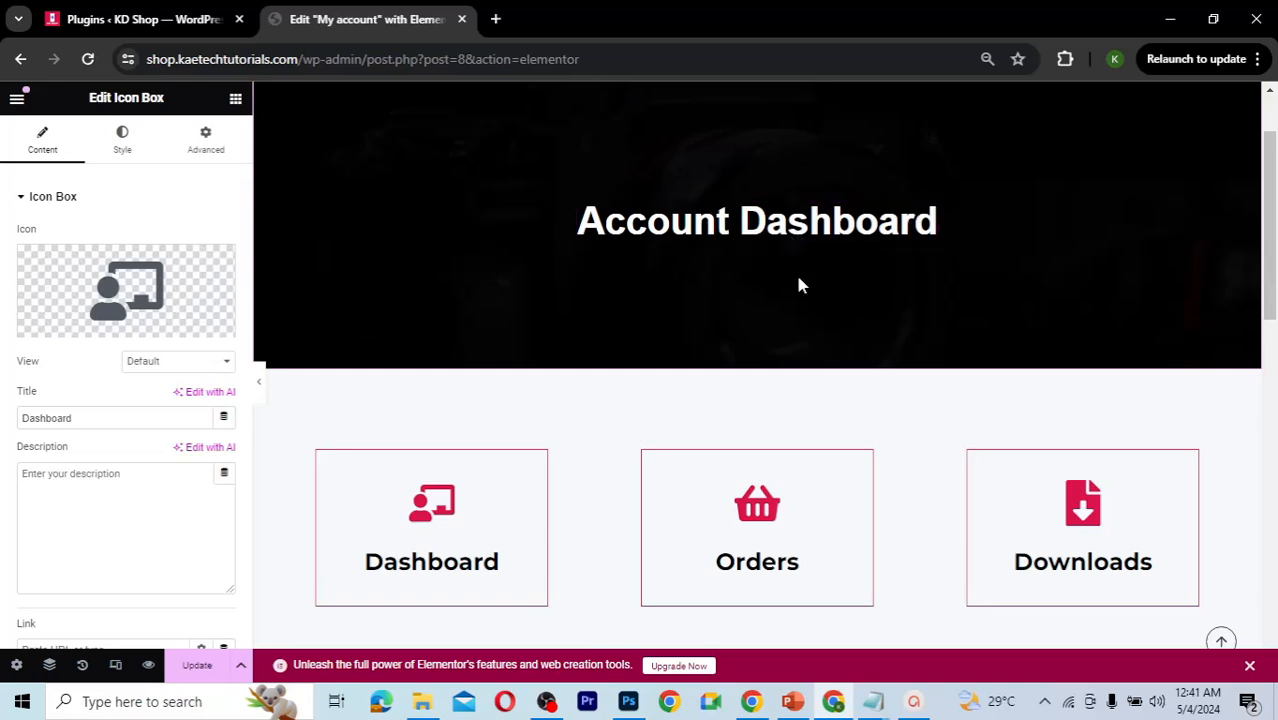
{"action": "scroll", "coordinate": [953, 408], "scroll_direction": "down", "scroll_amount": 1}
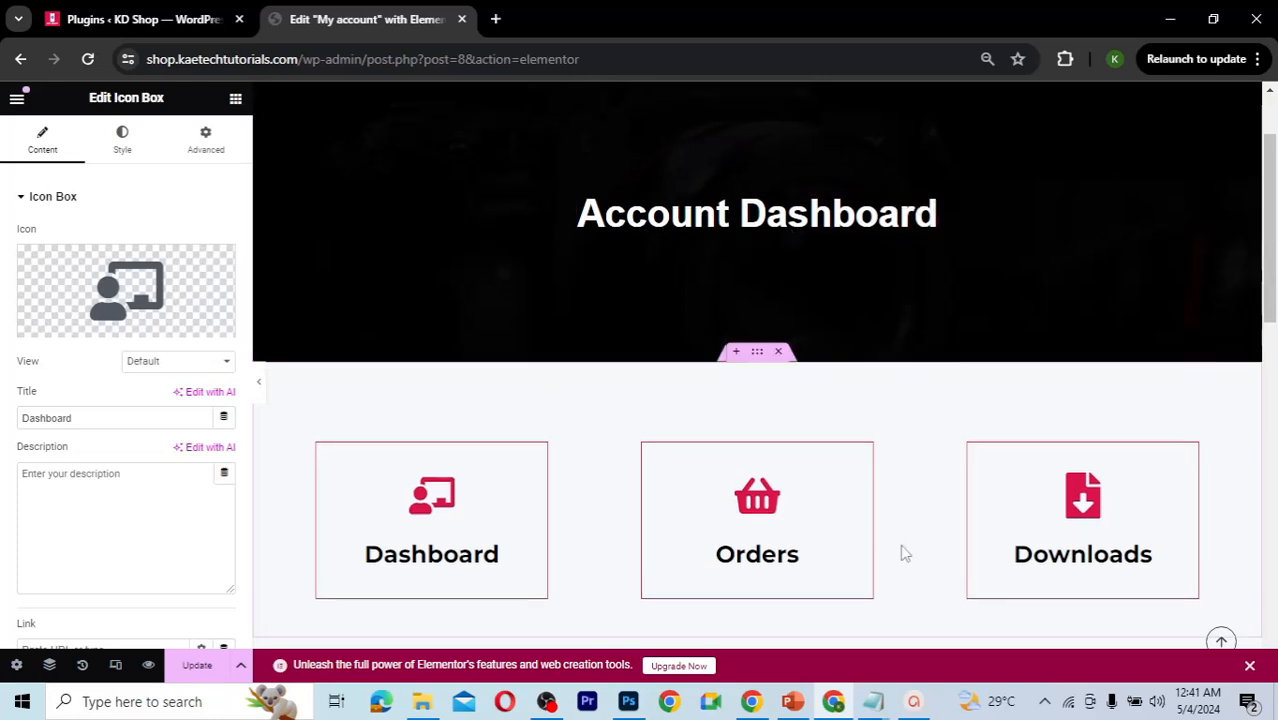
{"action": "scroll", "coordinate": [950, 505], "scroll_direction": "down", "scroll_amount": 2}
{"action": "scroll", "coordinate": [951, 506], "scroll_direction": "down", "scroll_amount": 1}
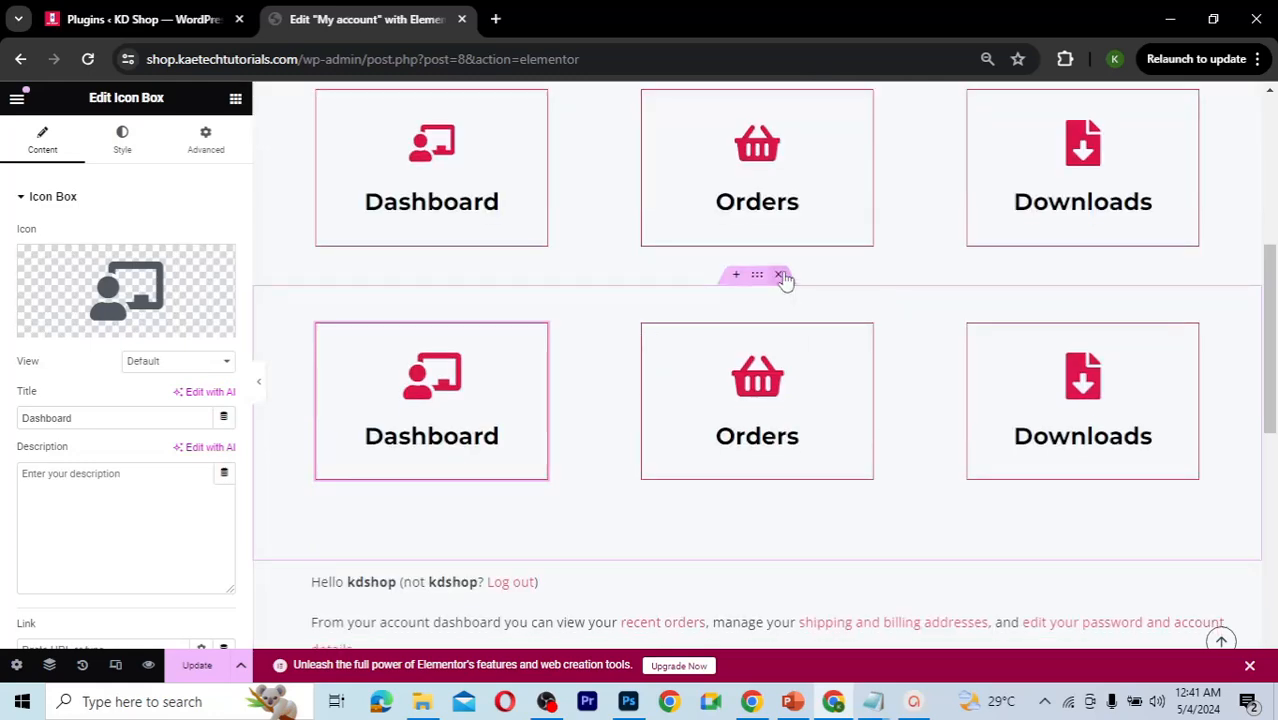
Step: Delete the duplicated container with the second row of icon boxes
{"action": "left_click", "coordinate": [779, 275]}
{"action": "scroll", "coordinate": [928, 280], "scroll_direction": "up", "scroll_amount": 2}
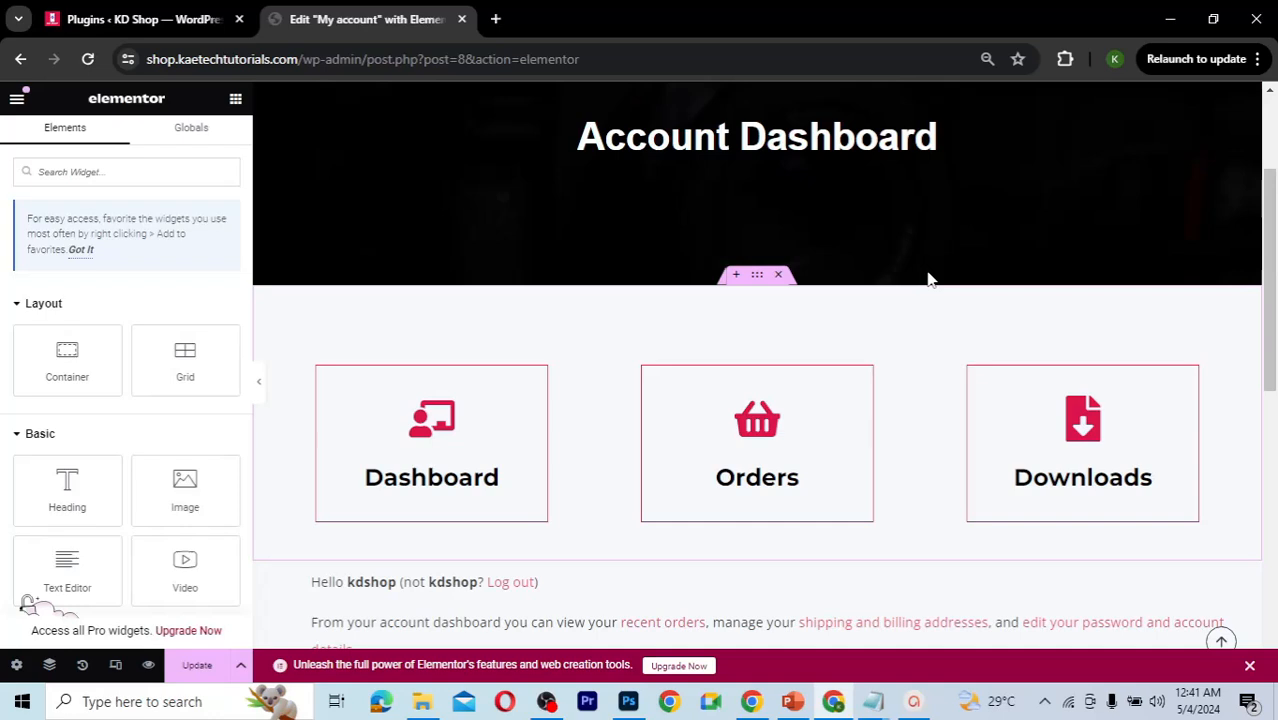
{"action": "scroll", "coordinate": [805, 506], "scroll_direction": "down", "scroll_amount": 1}
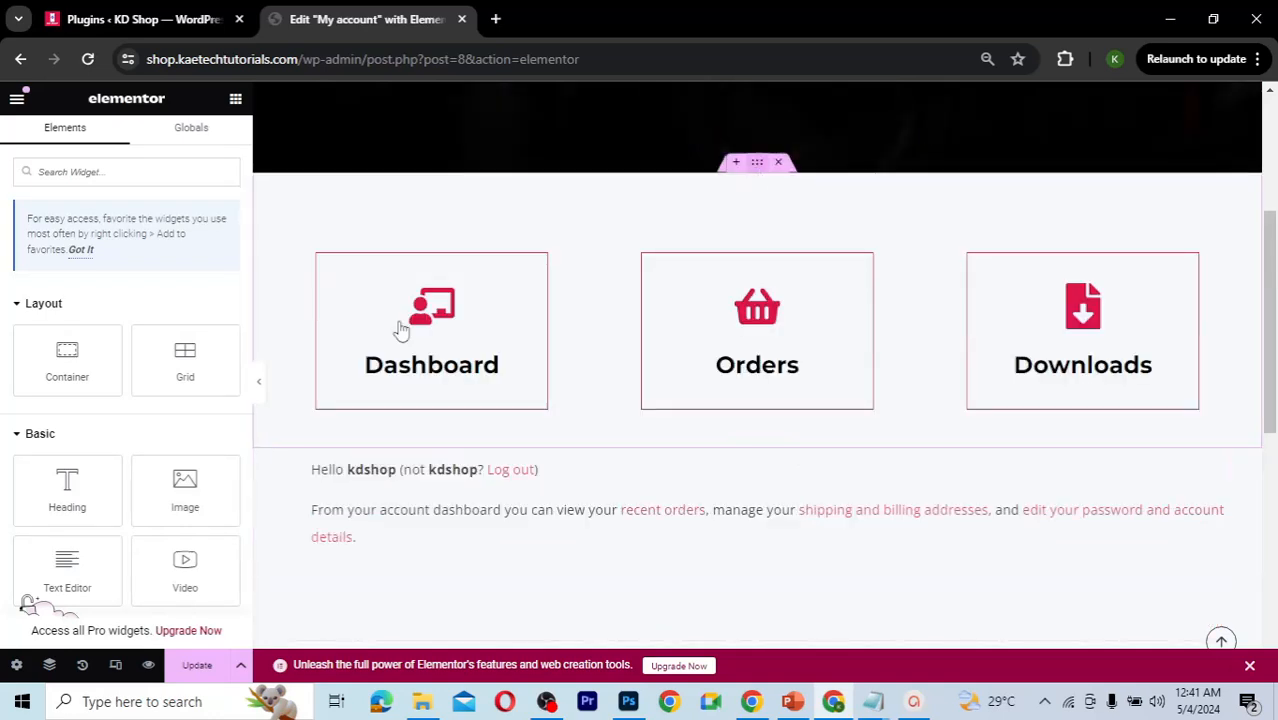
{"action": "left_click", "coordinate": [910, 435]}
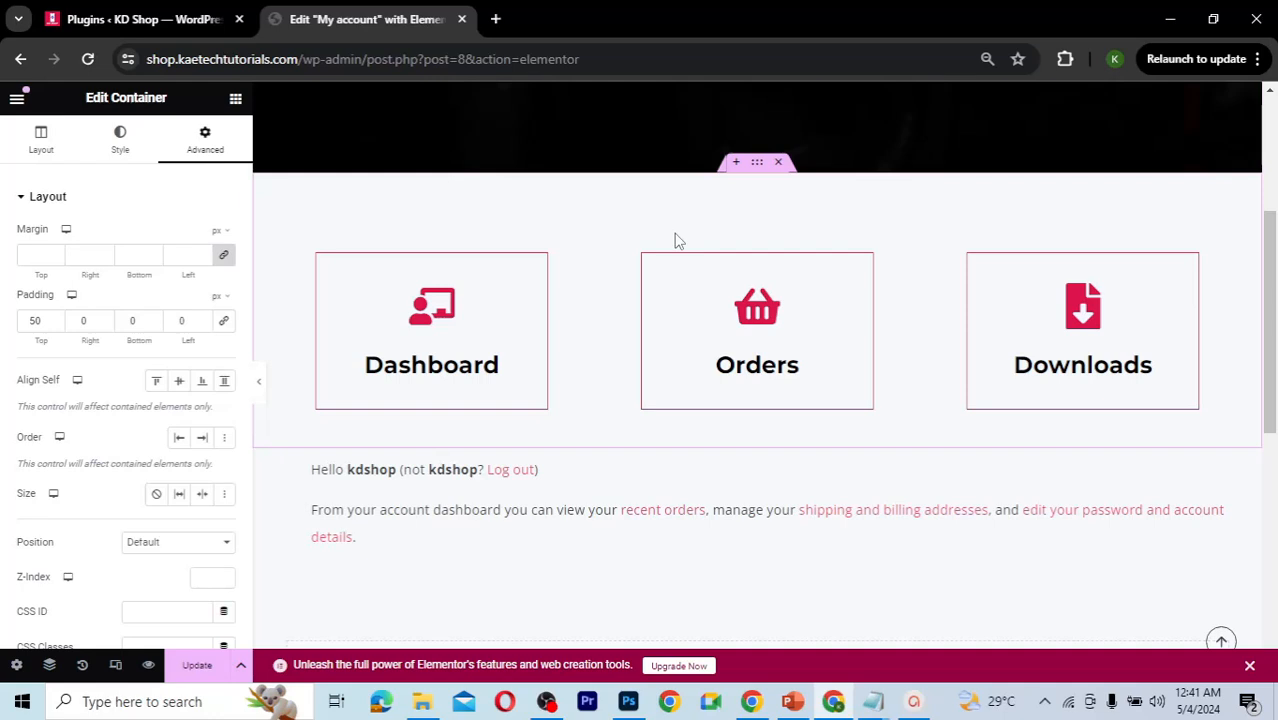
Step: Add a container below the Account Dashboard heading in the hero banner and set its boxed width to 600 px
{"action": "scroll", "coordinate": [675, 240], "scroll_direction": "up", "scroll_amount": 3}
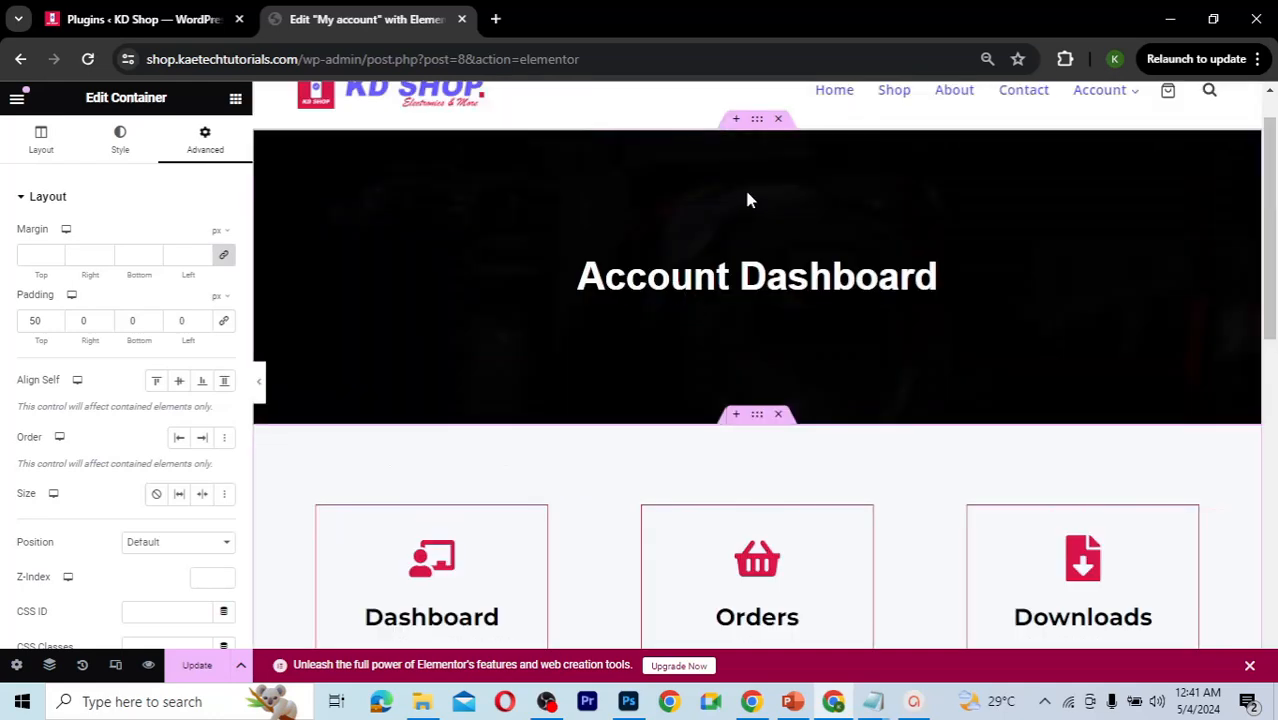
{"action": "left_click", "coordinate": [236, 100]}
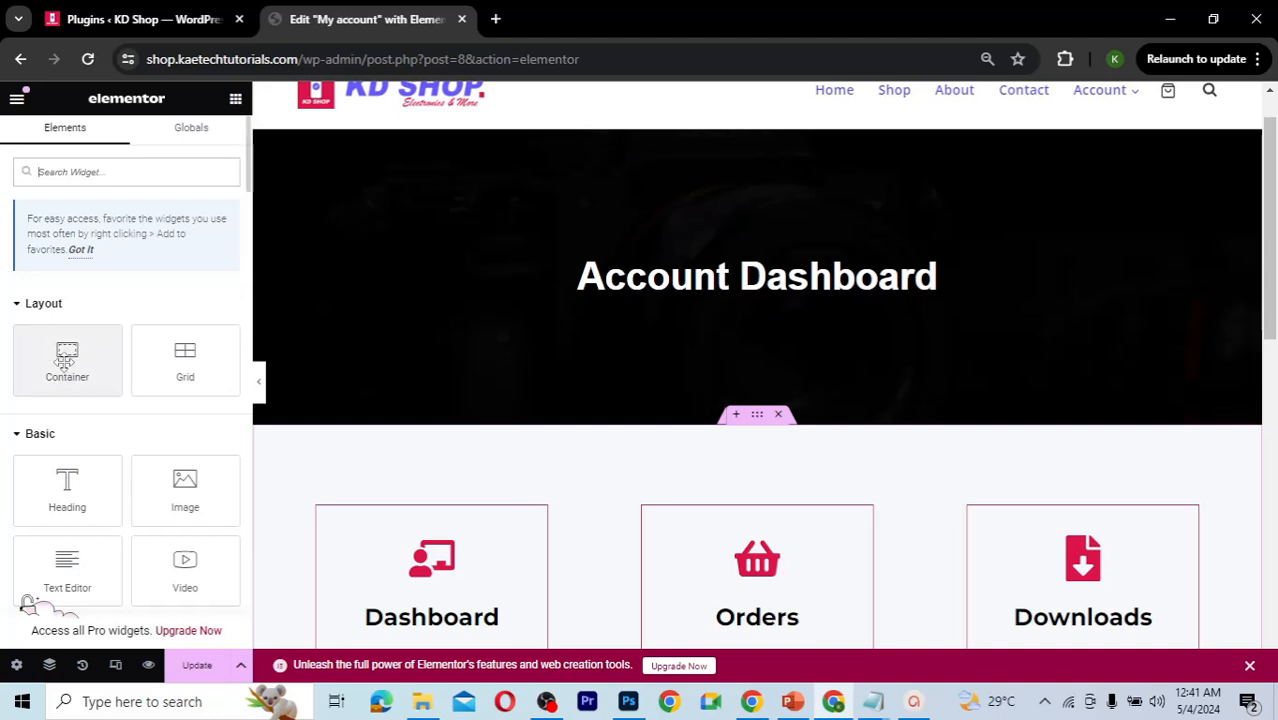
{"action": "left_click_drag", "start_coordinate": [62, 376], "coordinate": [762, 316]}
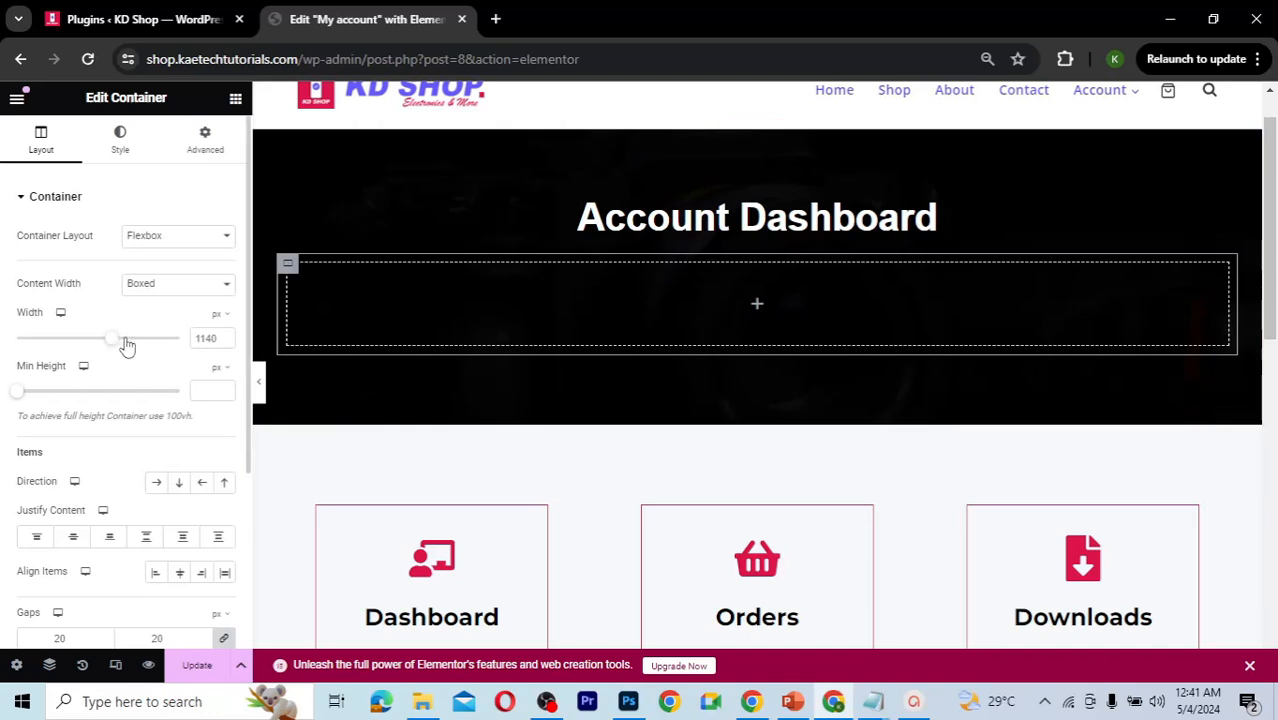
{"action": "left_click", "coordinate": [208, 338]}
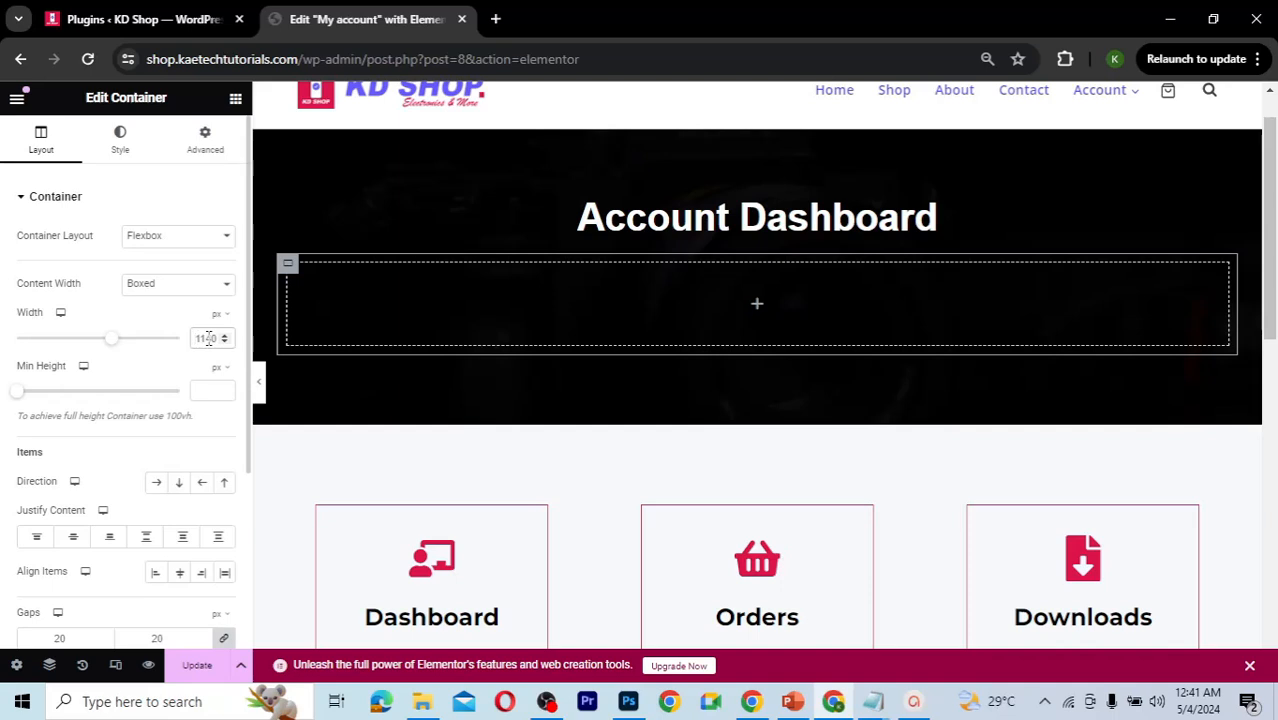
{"action": "key", "text": "ctrl+a"}
{"action": "type", "text": "600"}
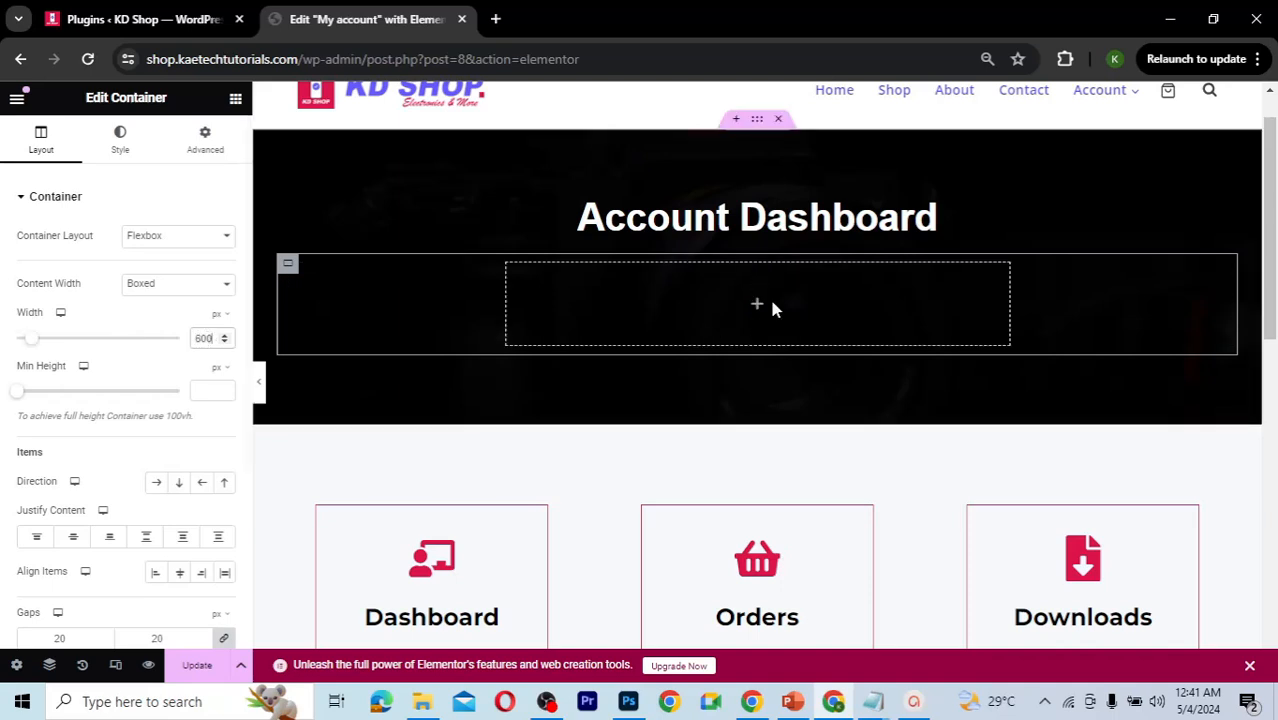
Step: Nest a new container inside the 600 px container in the hero banner
{"action": "left_click", "coordinate": [756, 308]}
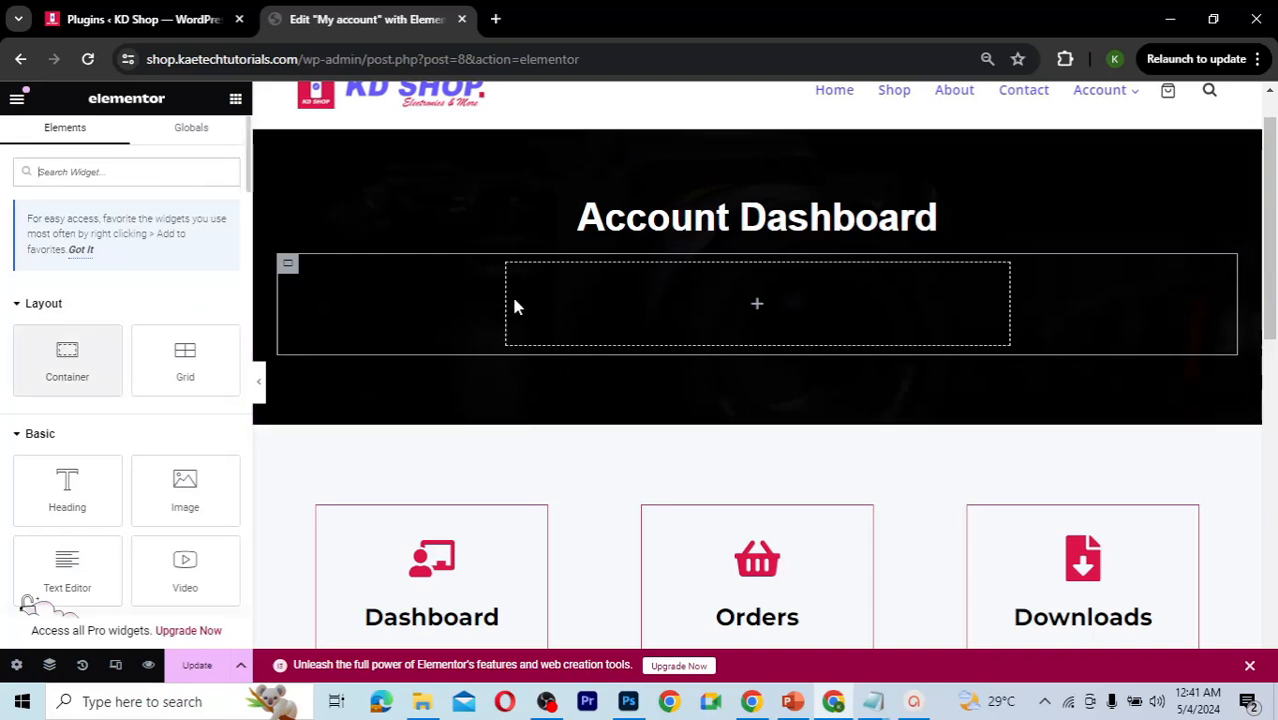
{"action": "left_click_drag", "start_coordinate": [67, 358], "coordinate": [628, 282]}
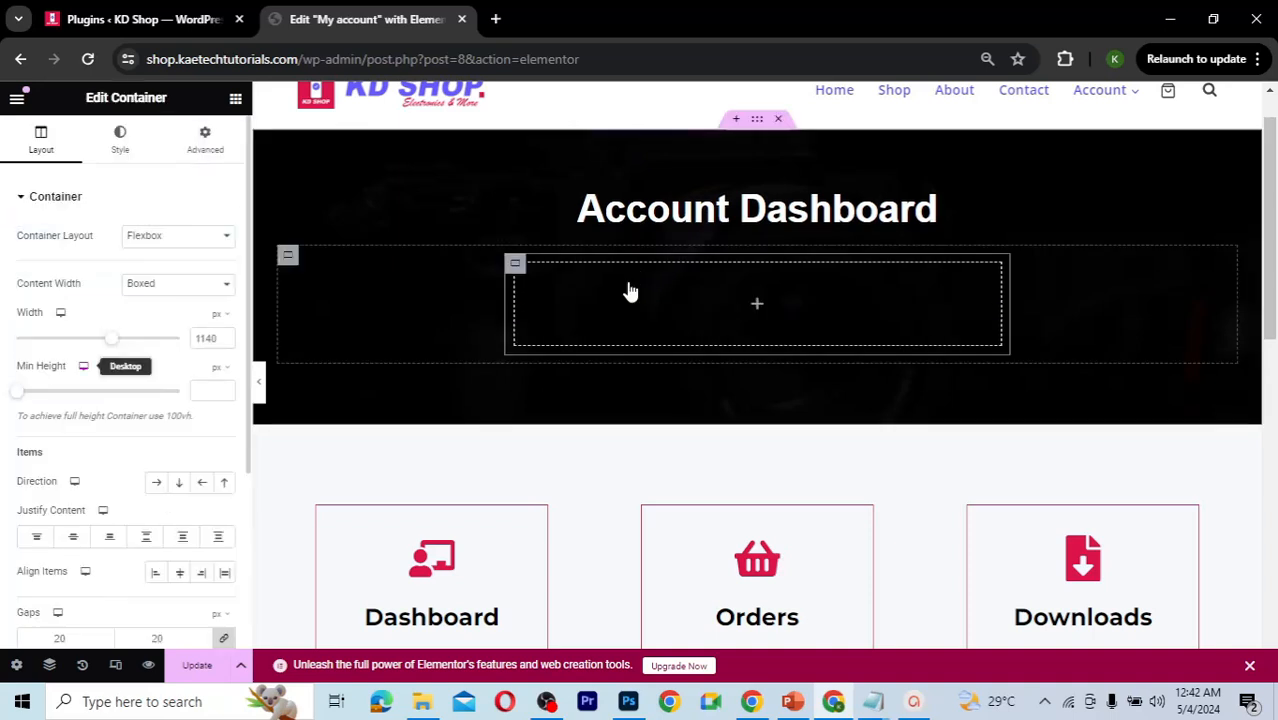
Step: Duplicate the nested container in the hero banner and arrange the 600 px parent container's items in a horizontal row
{"action": "right_click", "coordinate": [516, 268]}
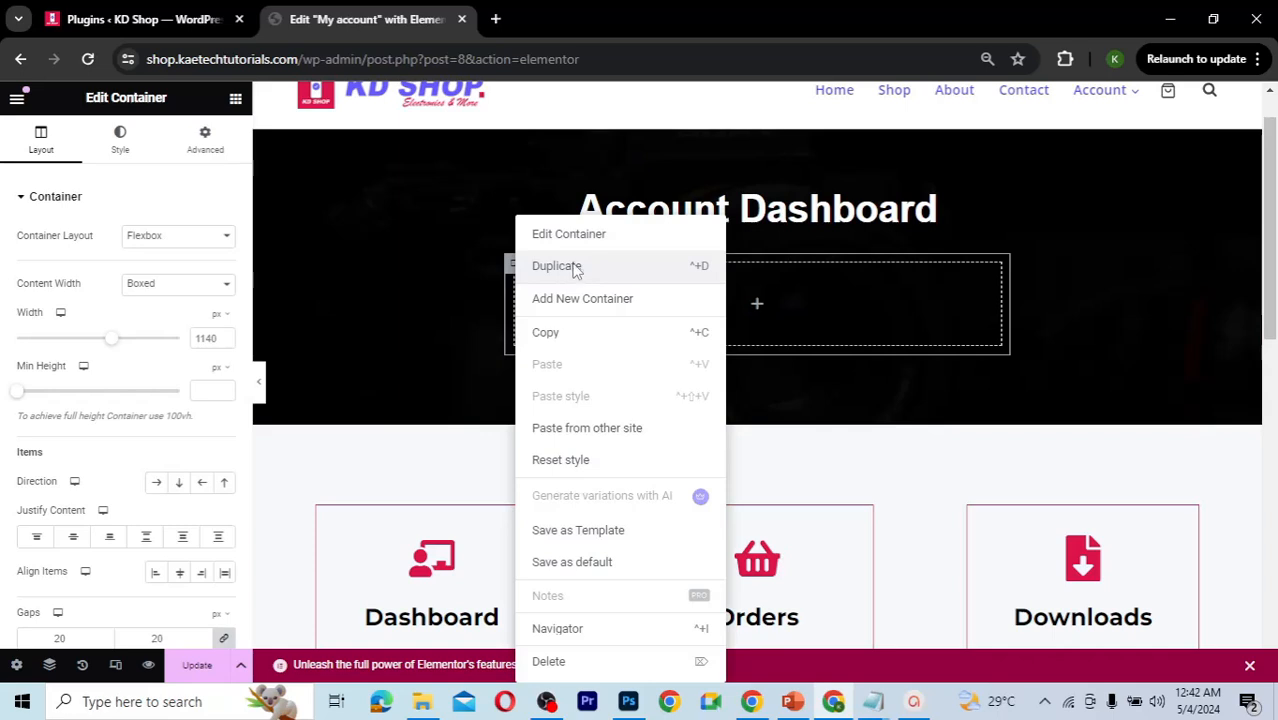
{"action": "left_click", "coordinate": [556, 266]}
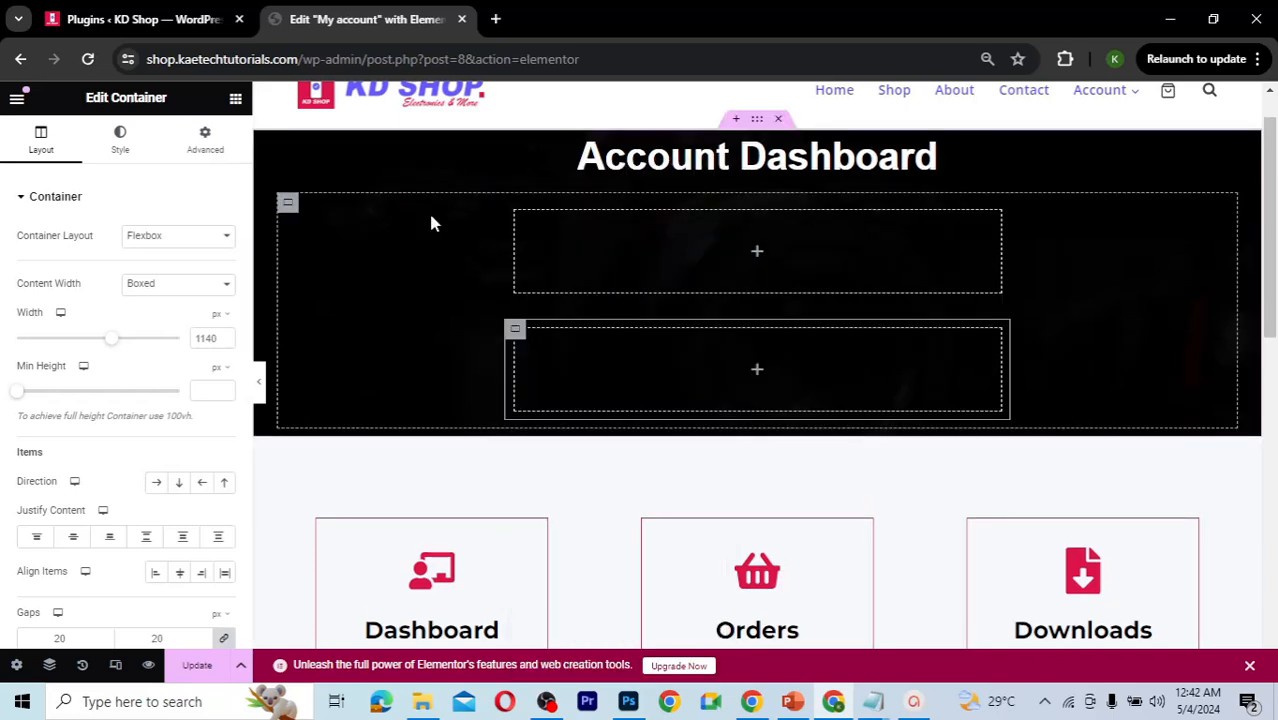
{"action": "left_click", "coordinate": [287, 206]}
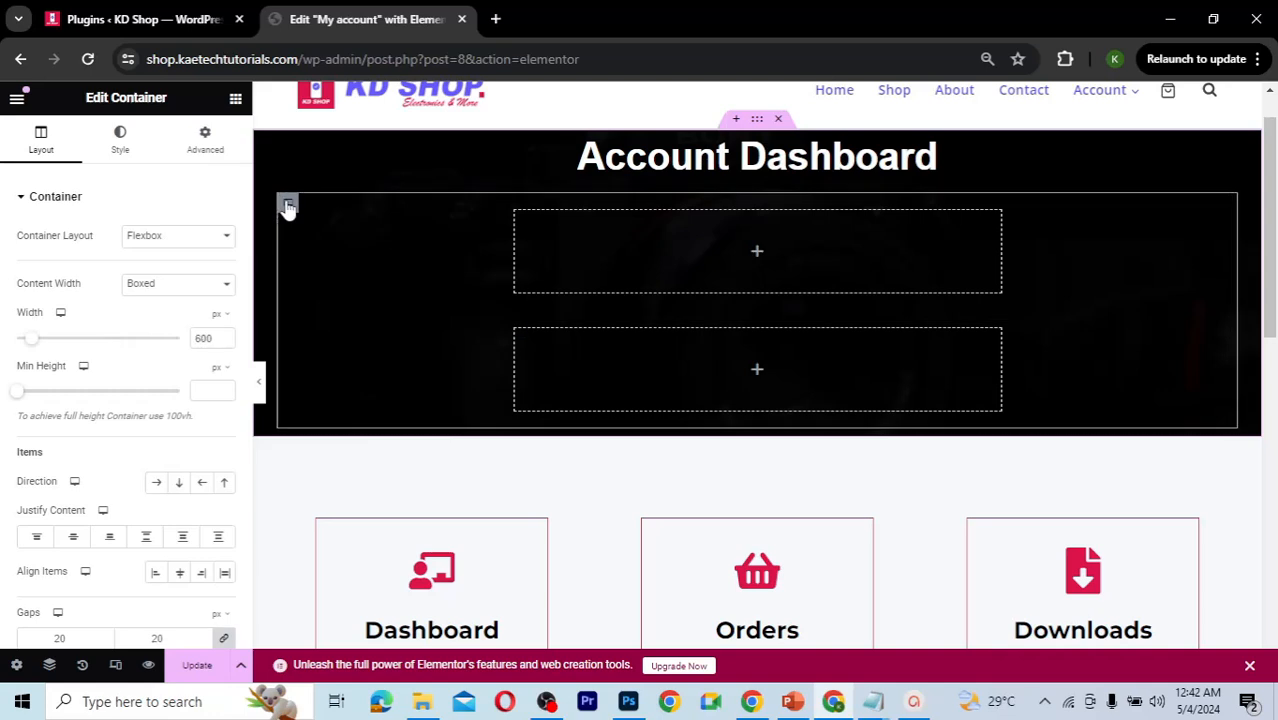
{"action": "left_click", "coordinate": [157, 483]}
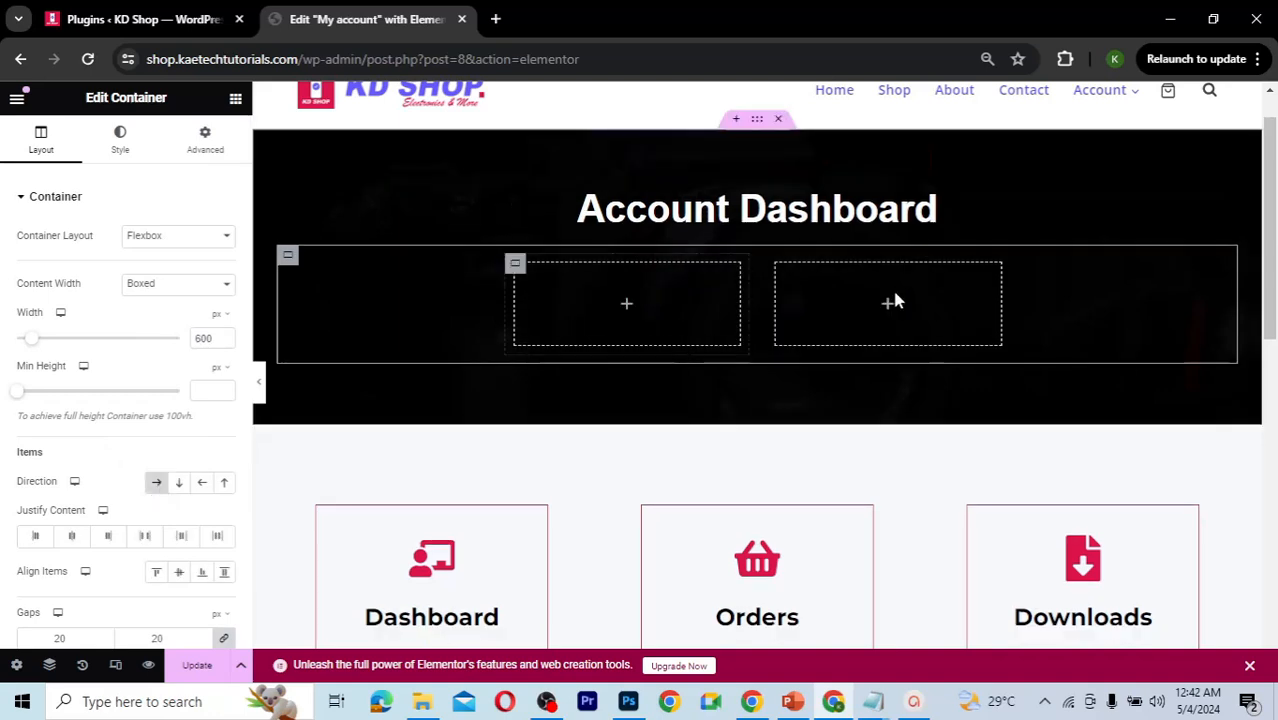
Step: Duplicate the first nested container twice to make a row of four containers under the Account Dashboard heading
{"action": "right_click", "coordinate": [515, 266]}
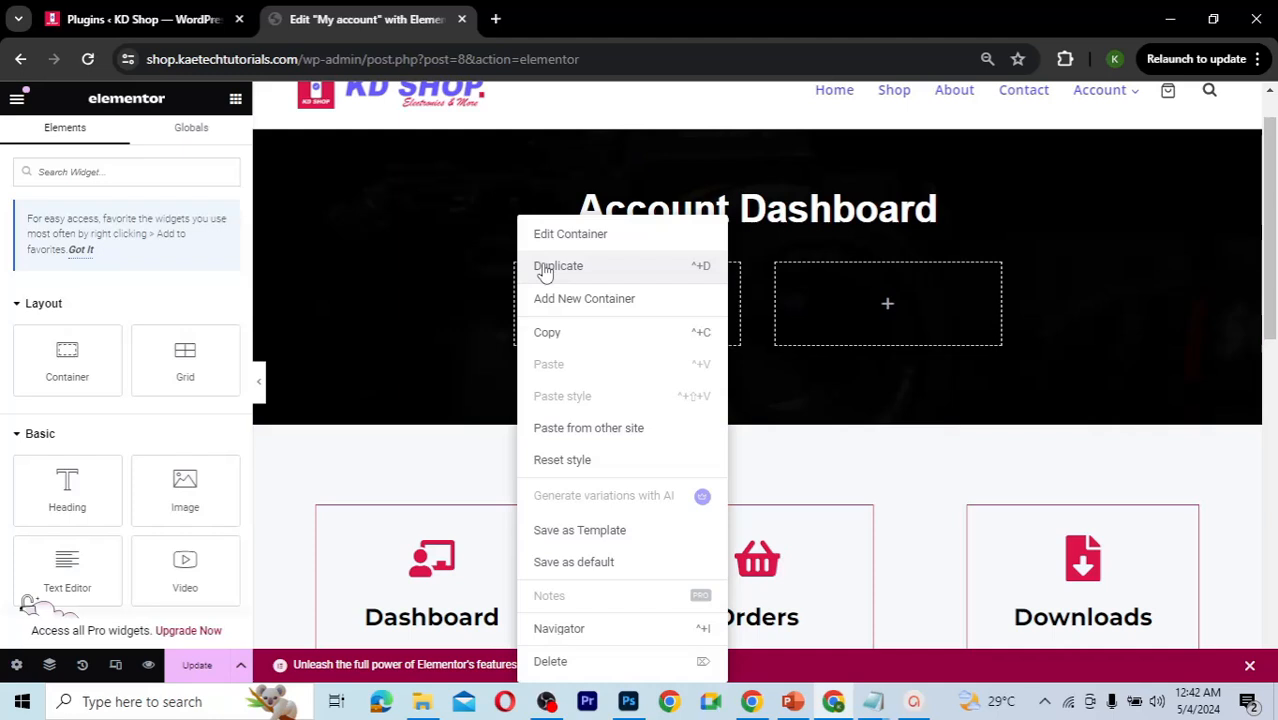
{"action": "left_click", "coordinate": [547, 268]}
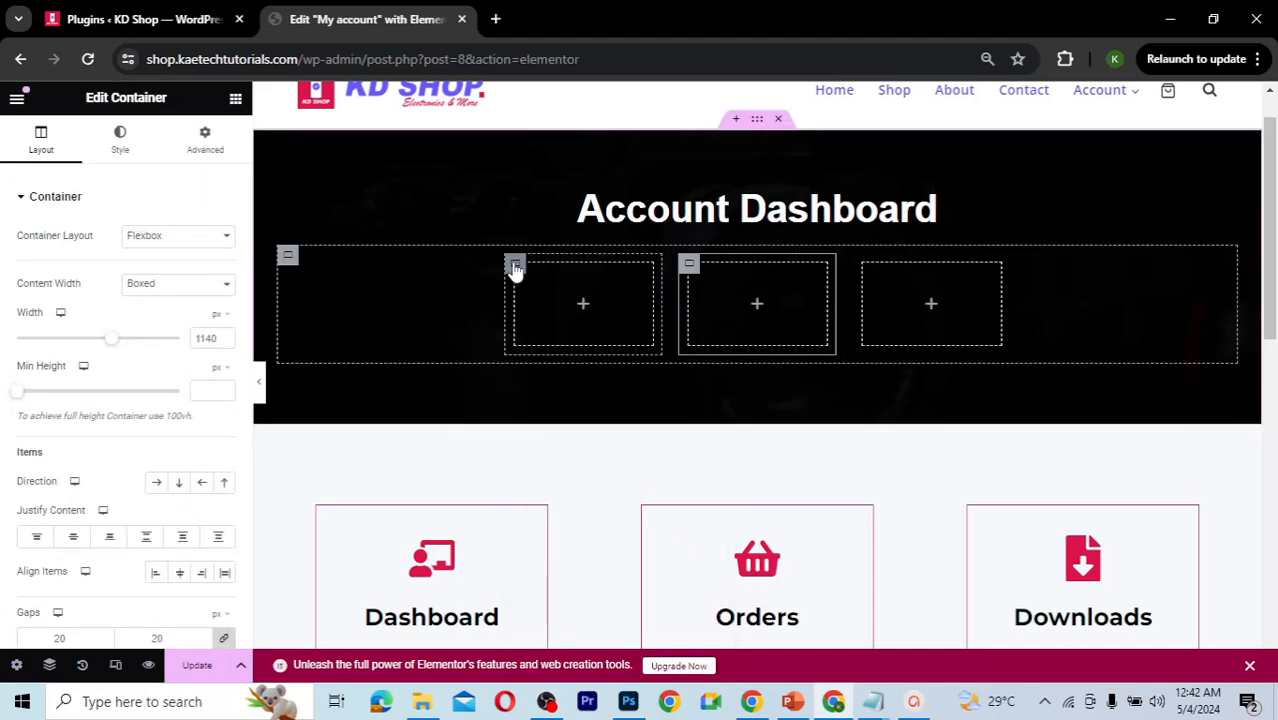
{"action": "right_click", "coordinate": [515, 268]}
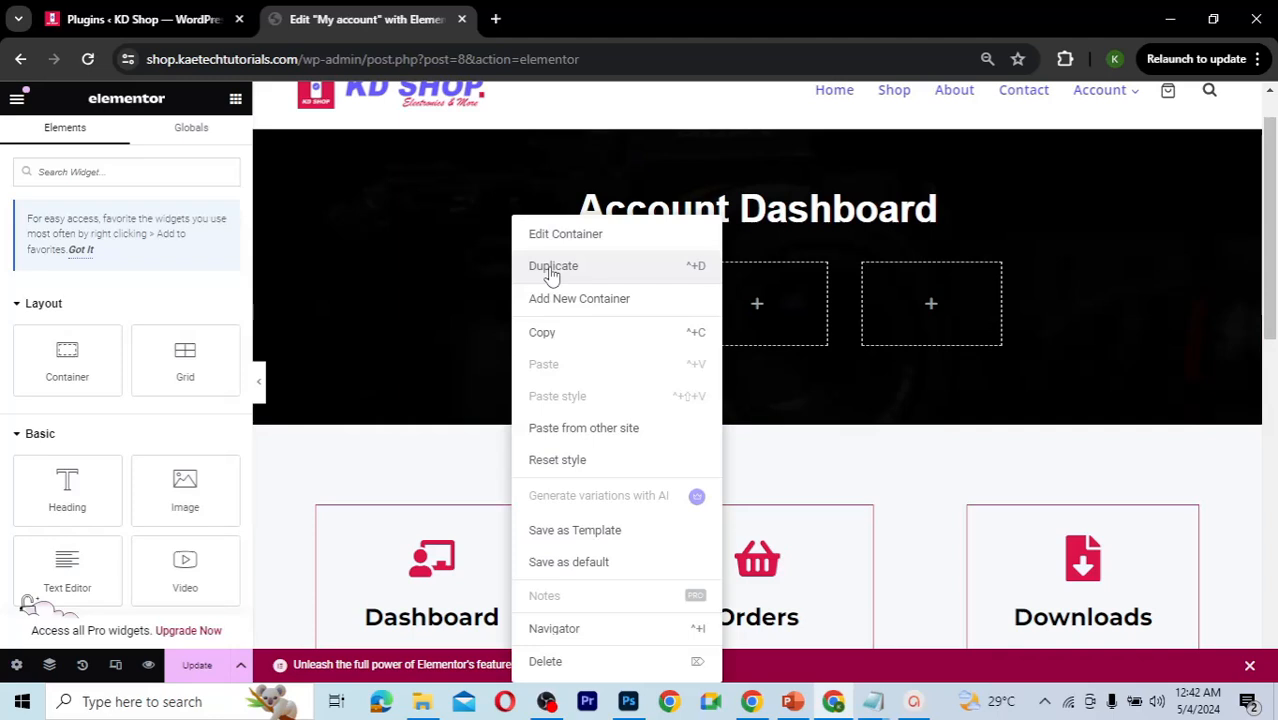
{"action": "left_click", "coordinate": [551, 268]}
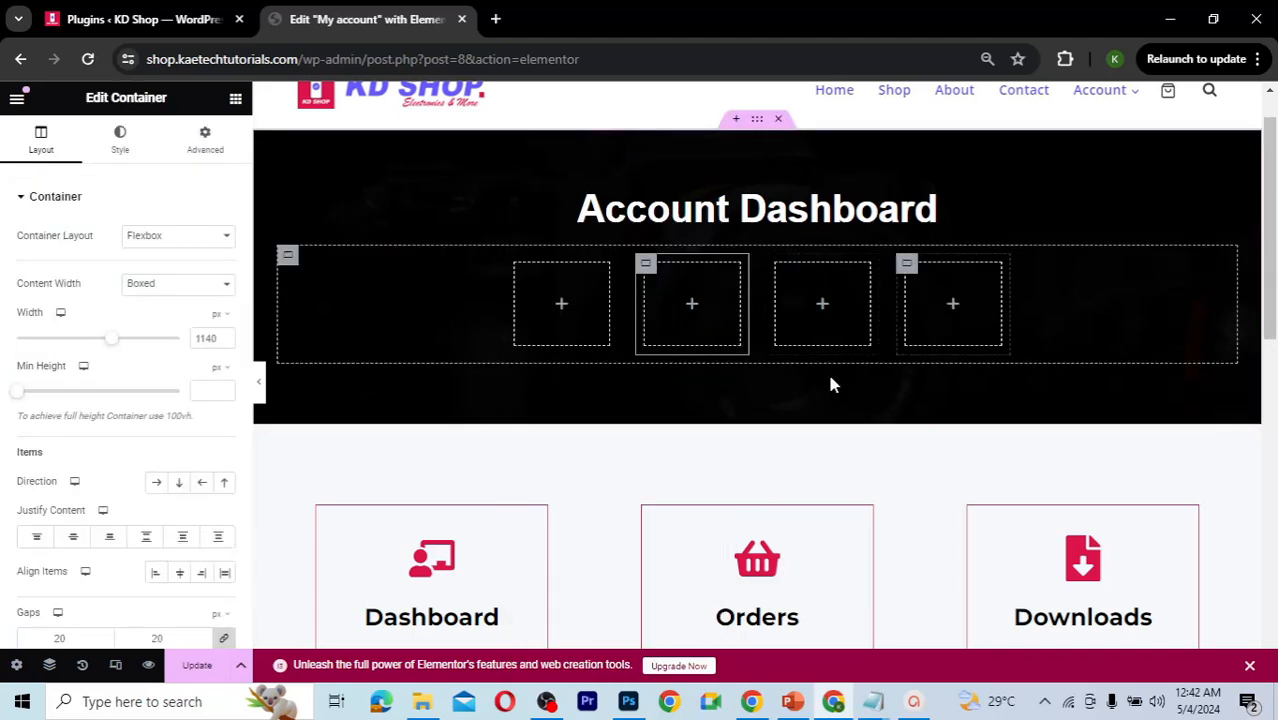
{"action": "scroll", "coordinate": [831, 378], "scroll_direction": "down", "scroll_amount": 1}
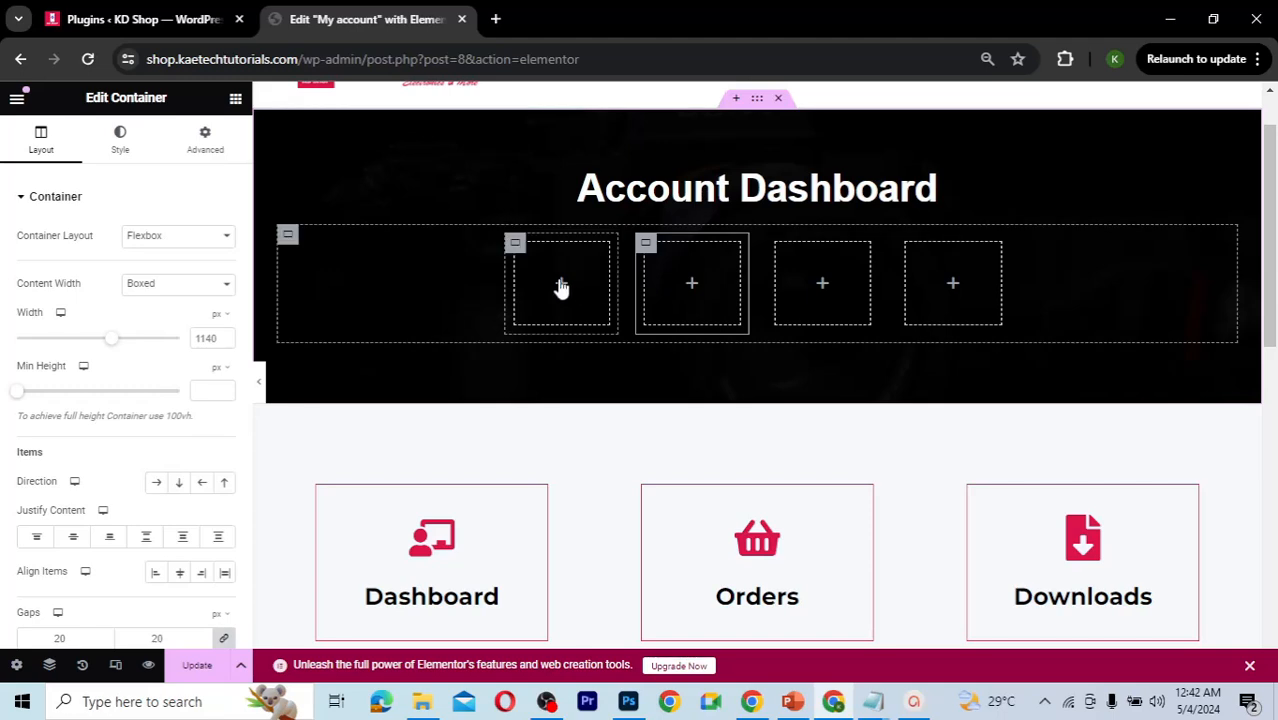
{"action": "left_click", "coordinate": [561, 287]}
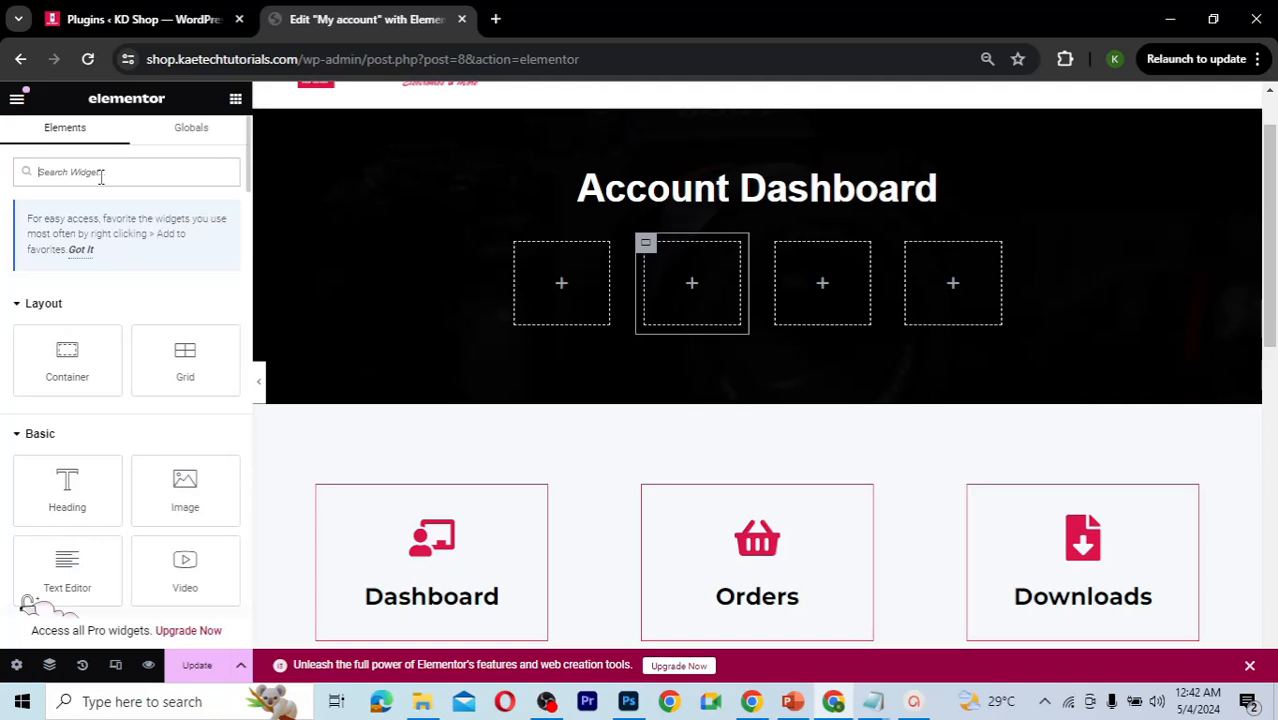
{"action": "type", "text": "icon"}
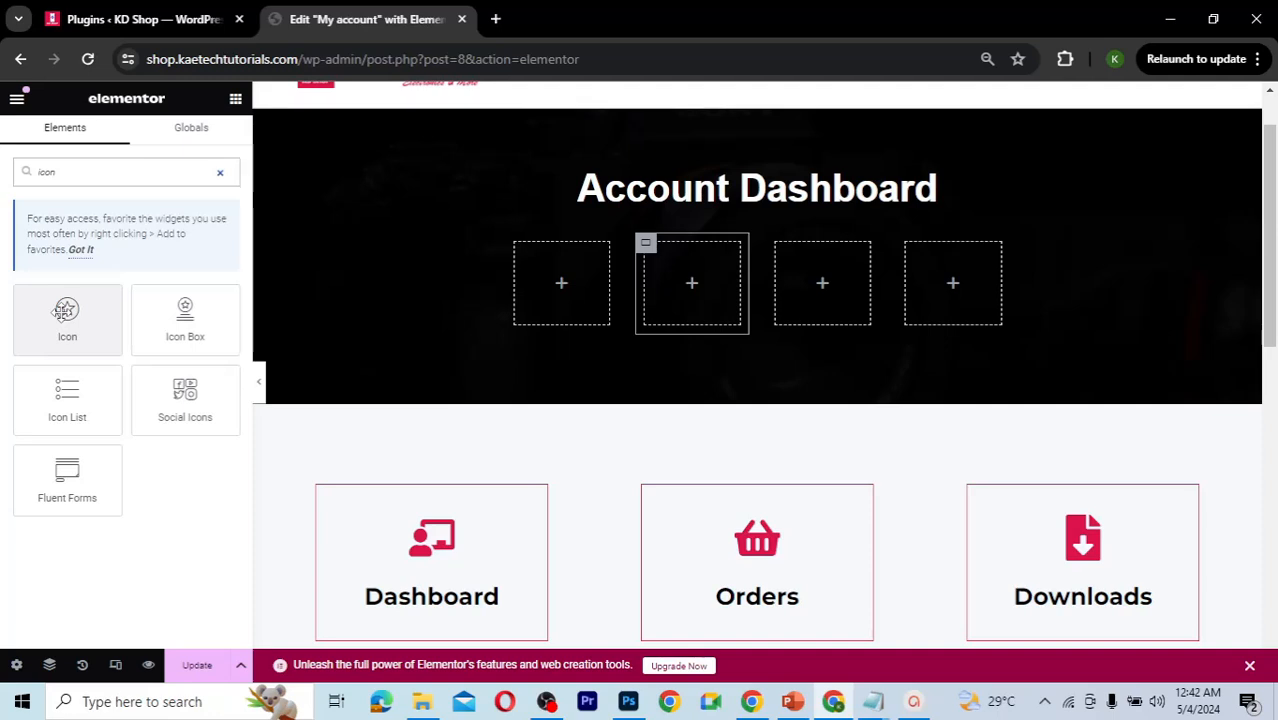
{"action": "left_click_drag", "start_coordinate": [63, 311], "coordinate": [541, 293]}
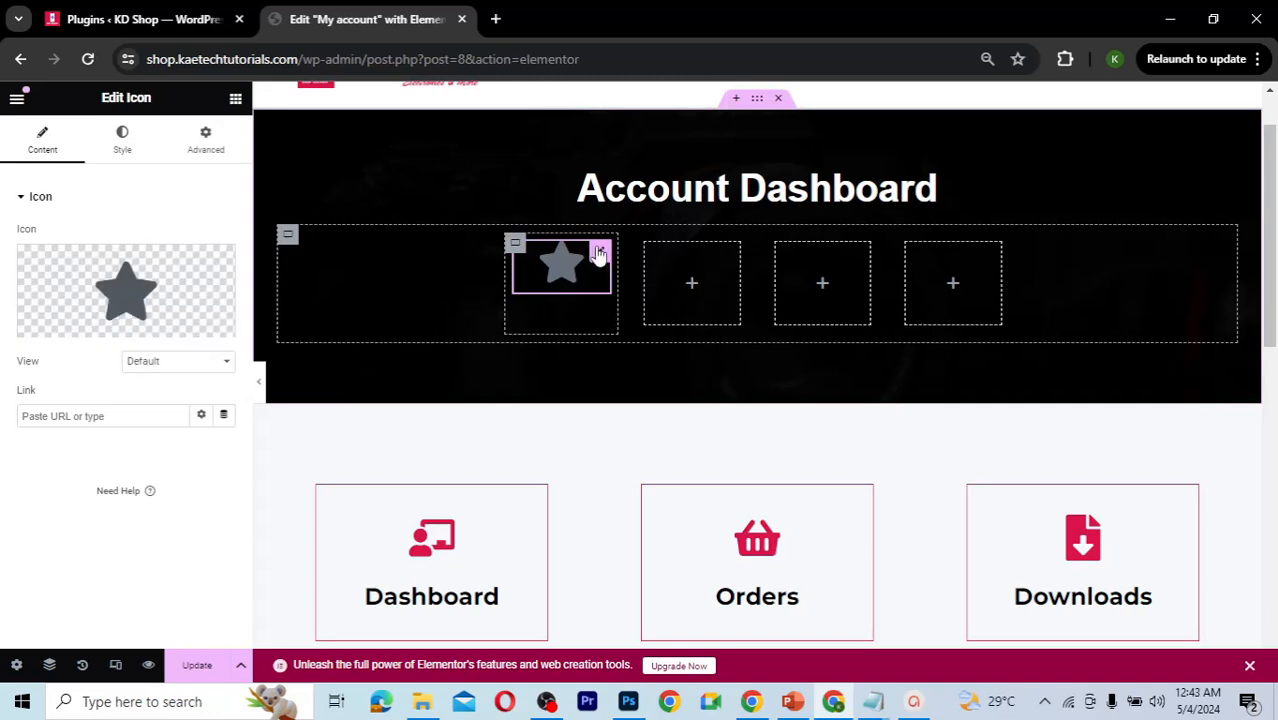
{"action": "right_click", "coordinate": [597, 251]}
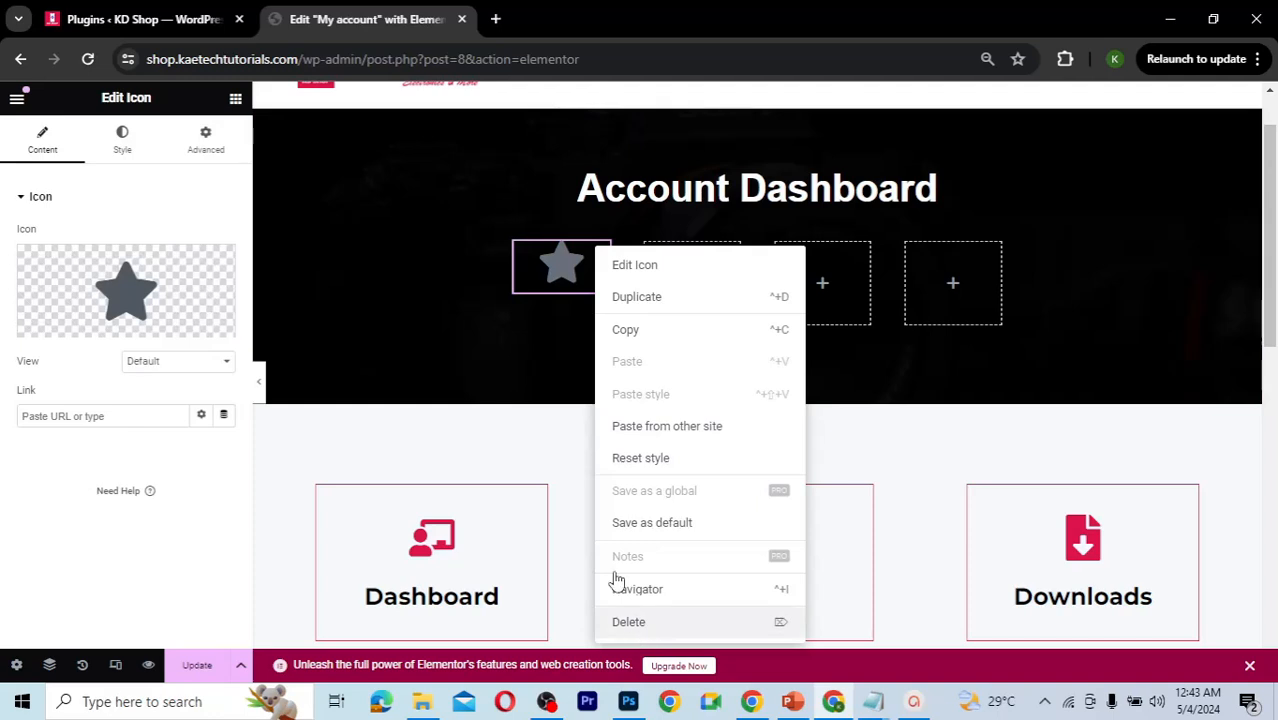
{"action": "key", "text": "Delete"}
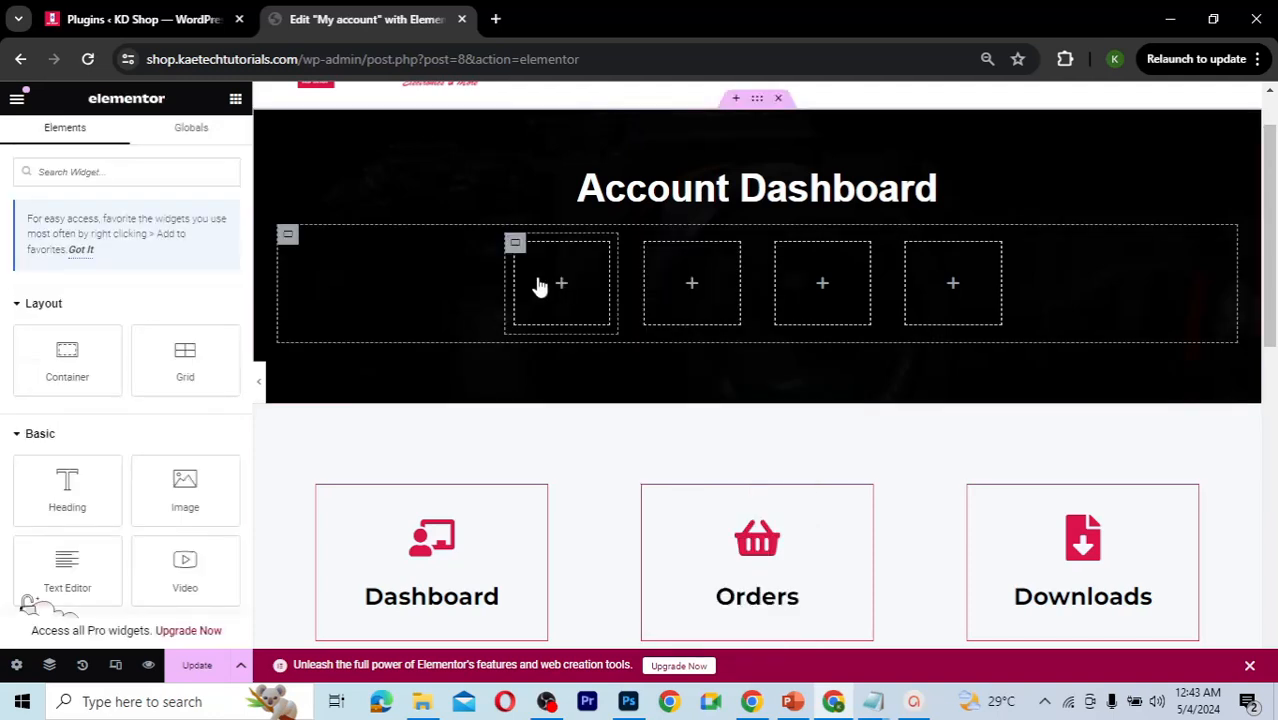
Step: Add an Icon Box widget to the first of the four banner containers and clear its description text
{"action": "left_click", "coordinate": [87, 172]}
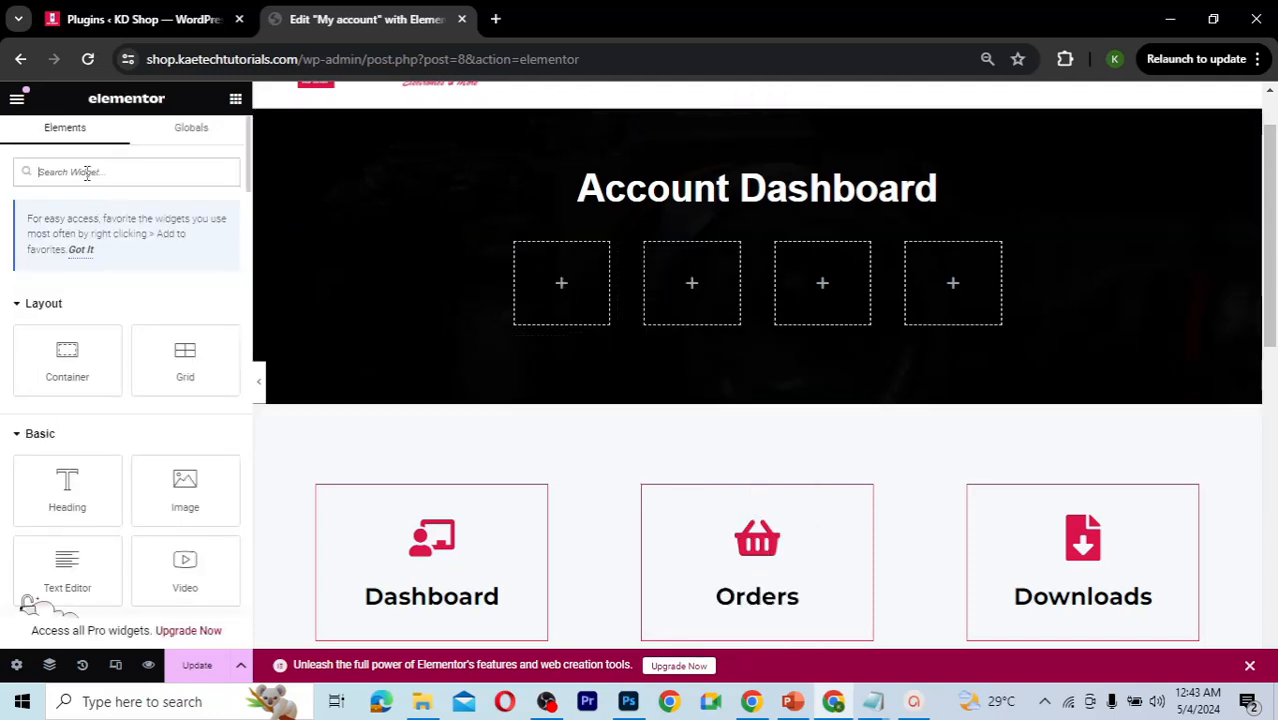
{"action": "type", "text": "icon"}
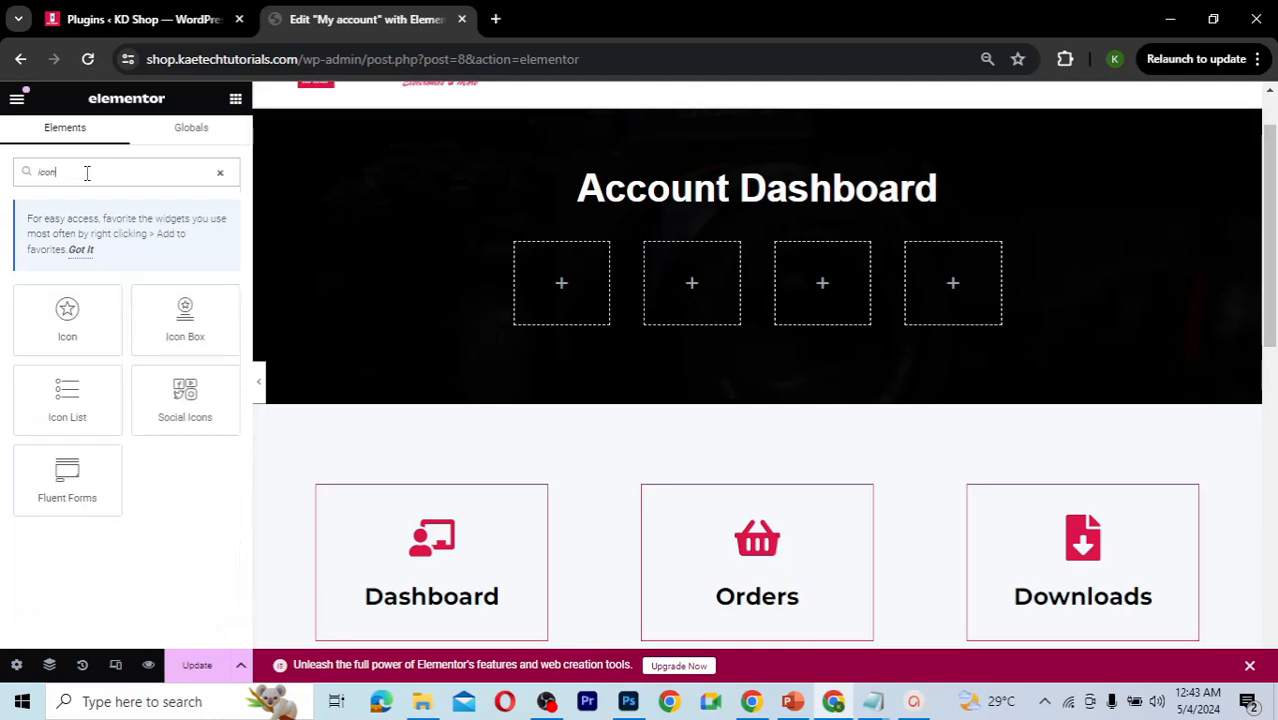
{"action": "left_click_drag", "start_coordinate": [178, 314], "coordinate": [560, 288]}
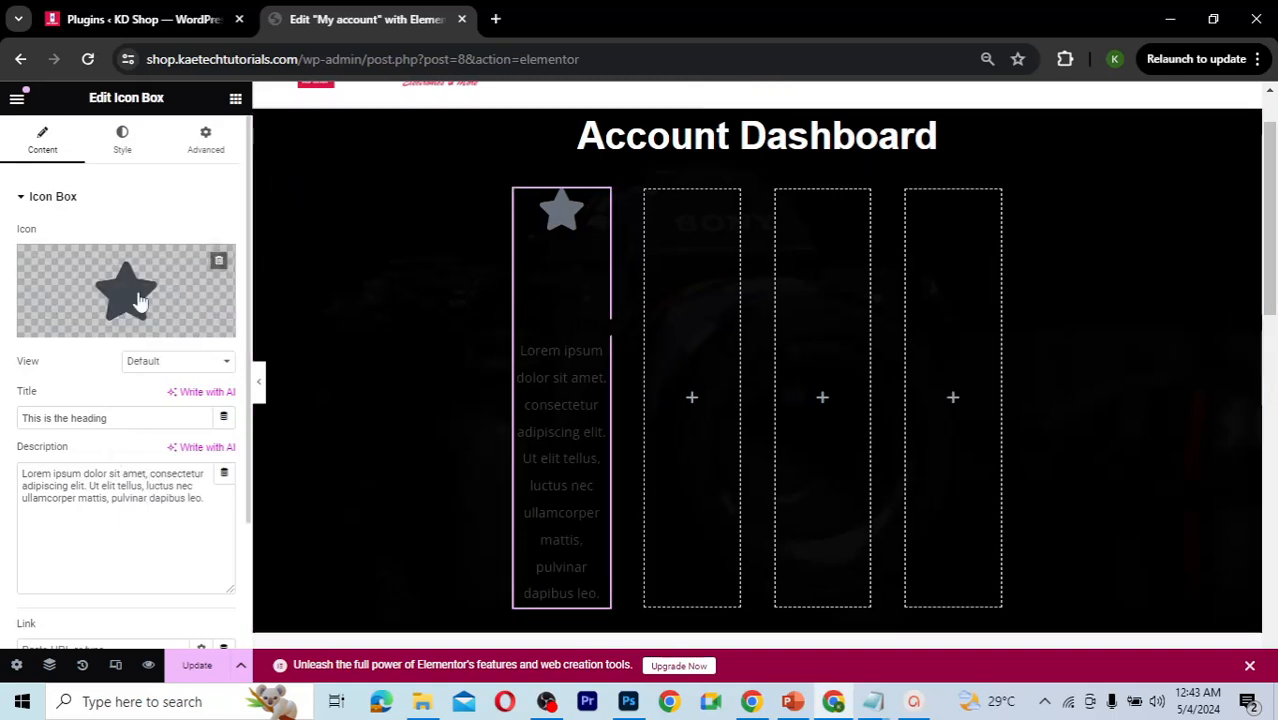
{"action": "left_click", "coordinate": [122, 487]}
{"action": "triple_click", "coordinate": [122, 487]}
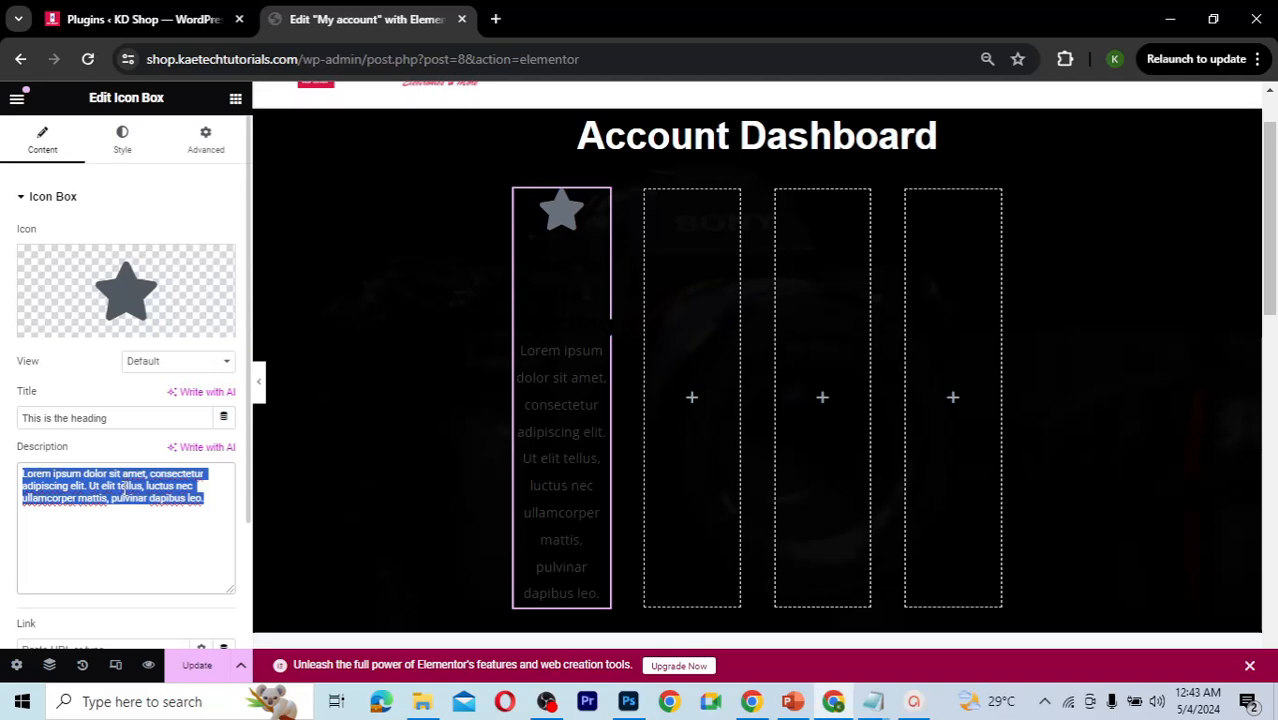
{"action": "key", "text": "BackSpace"}
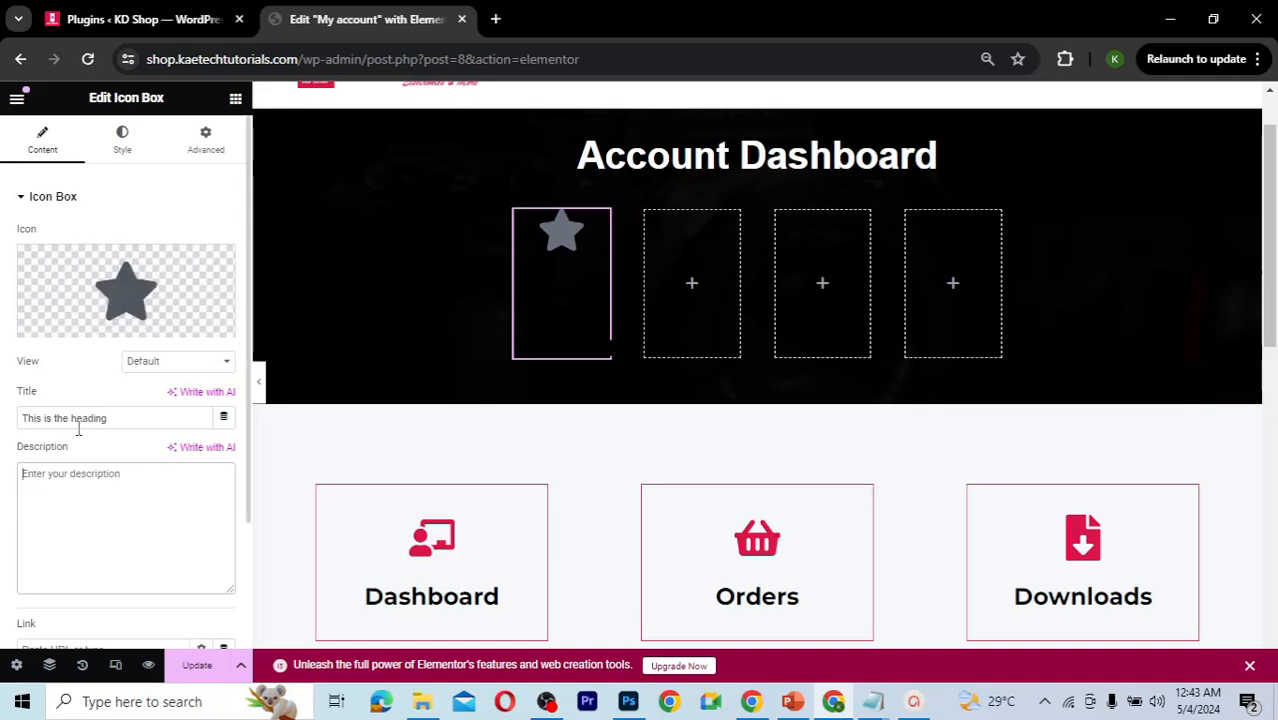
Step: Check the Dashboard Links list in the Notepad text file and set the icon box title to "Account"
{"action": "left_click_drag", "start_coordinate": [123, 417], "coordinate": [9, 410]}
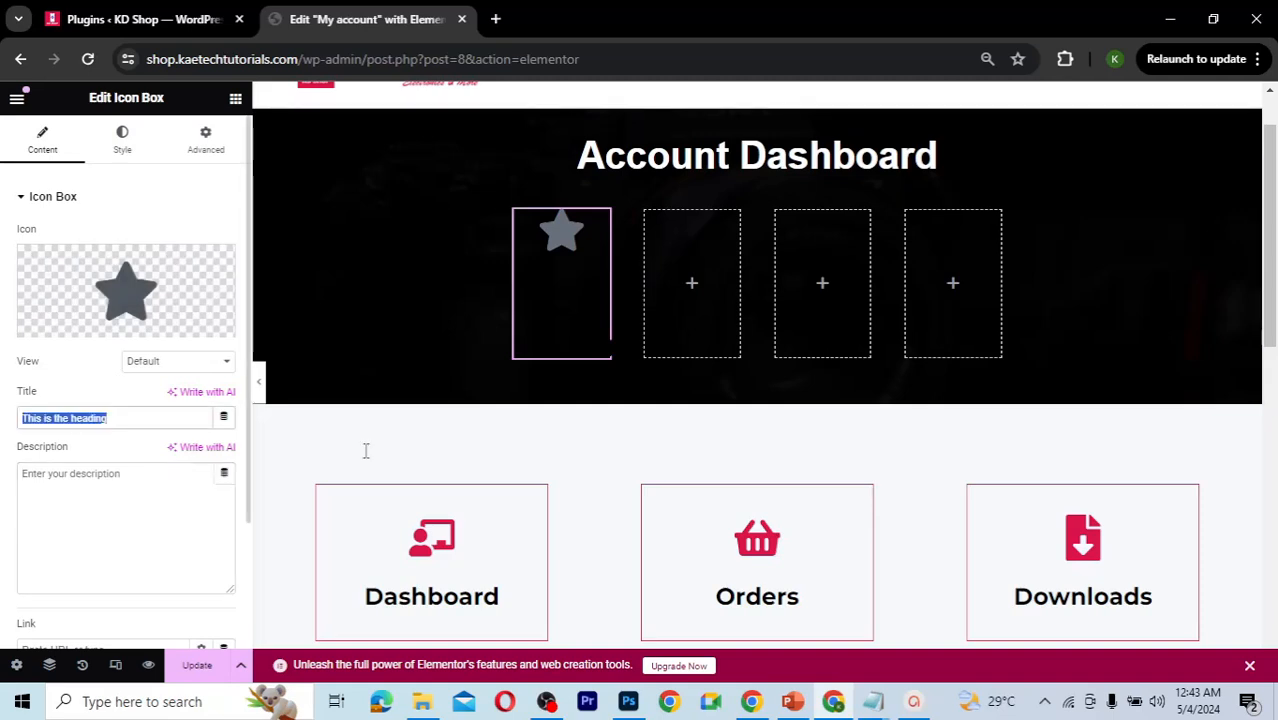
{"action": "mouse_move", "coordinate": [872, 701]}
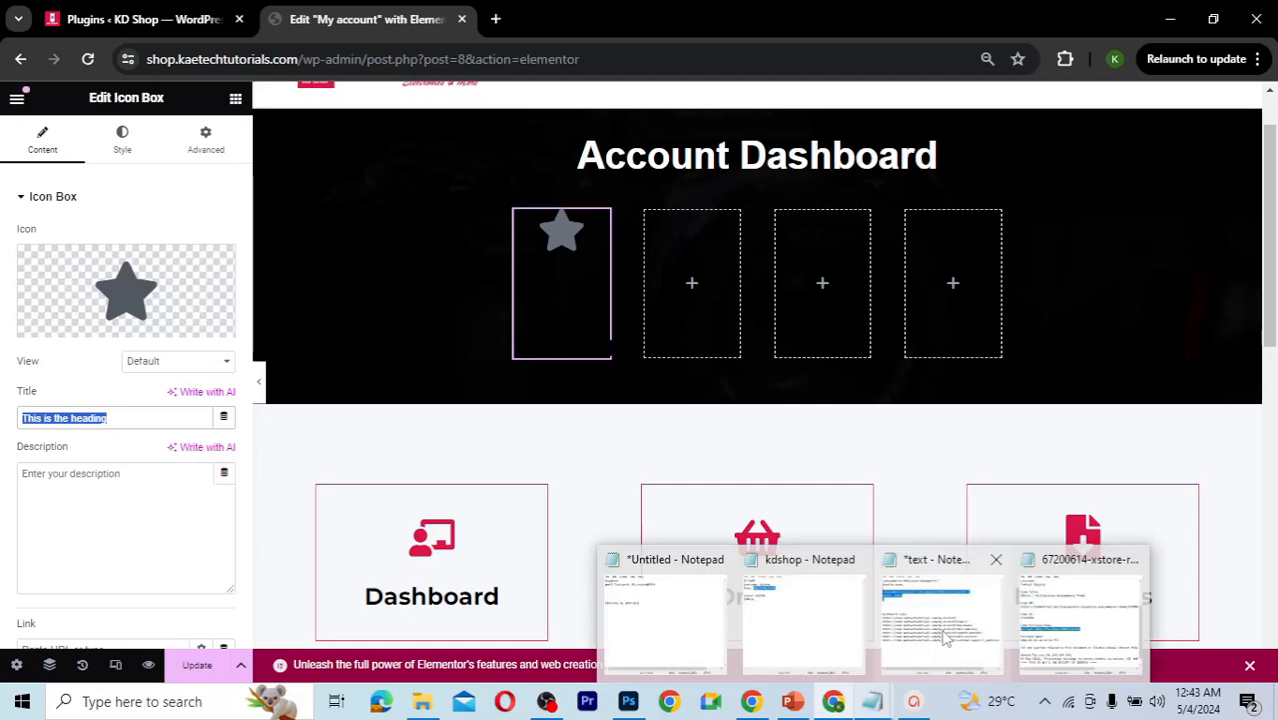
{"action": "mouse_move", "coordinate": [945, 640]}
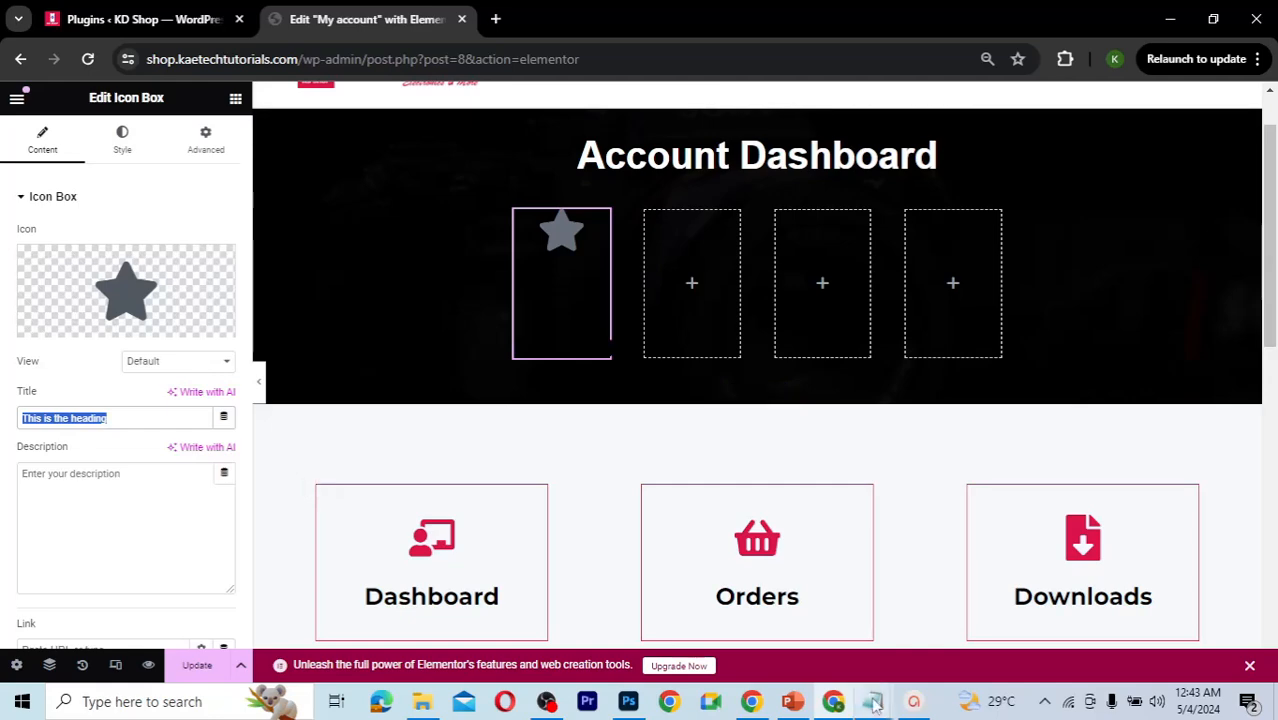
{"action": "mouse_move", "coordinate": [963, 612]}
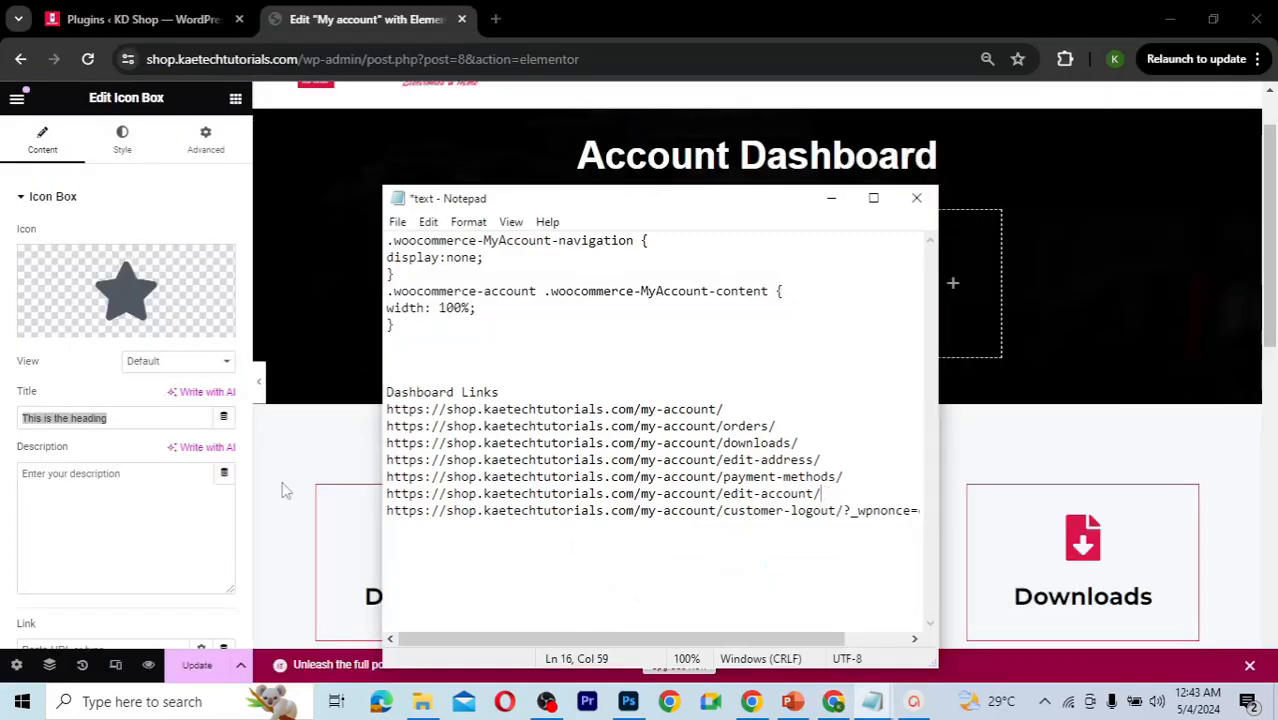
{"action": "left_click_drag", "start_coordinate": [140, 420], "coordinate": [7, 420]}
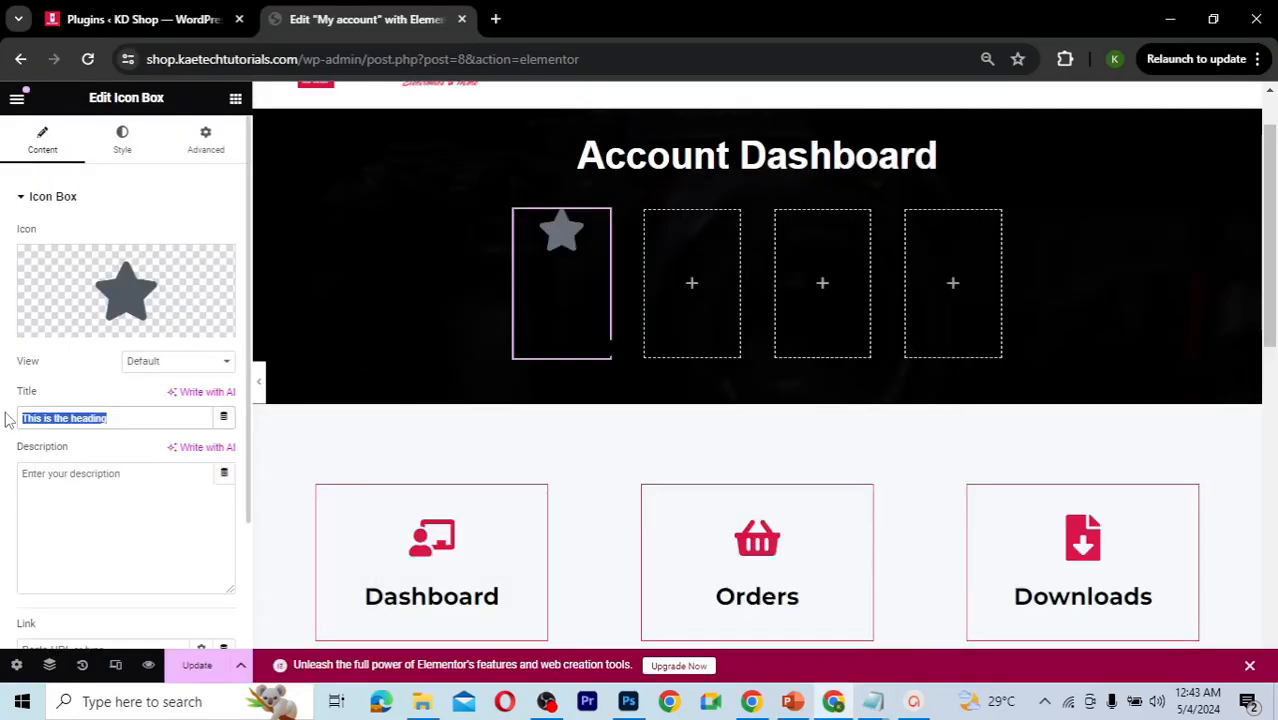
{"action": "type", "text": "A"}
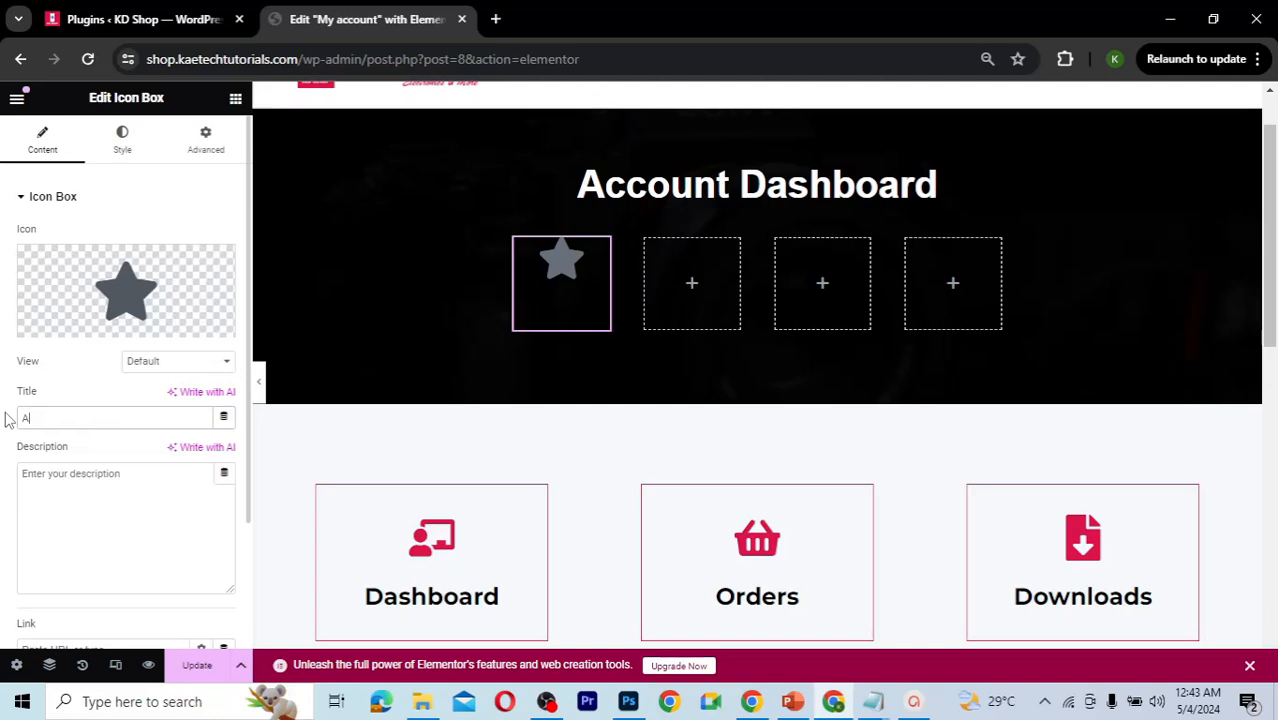
{"action": "type", "text": "ccount"}
Step: Set the icon box's title color to white
{"action": "left_click", "coordinate": [122, 152]}
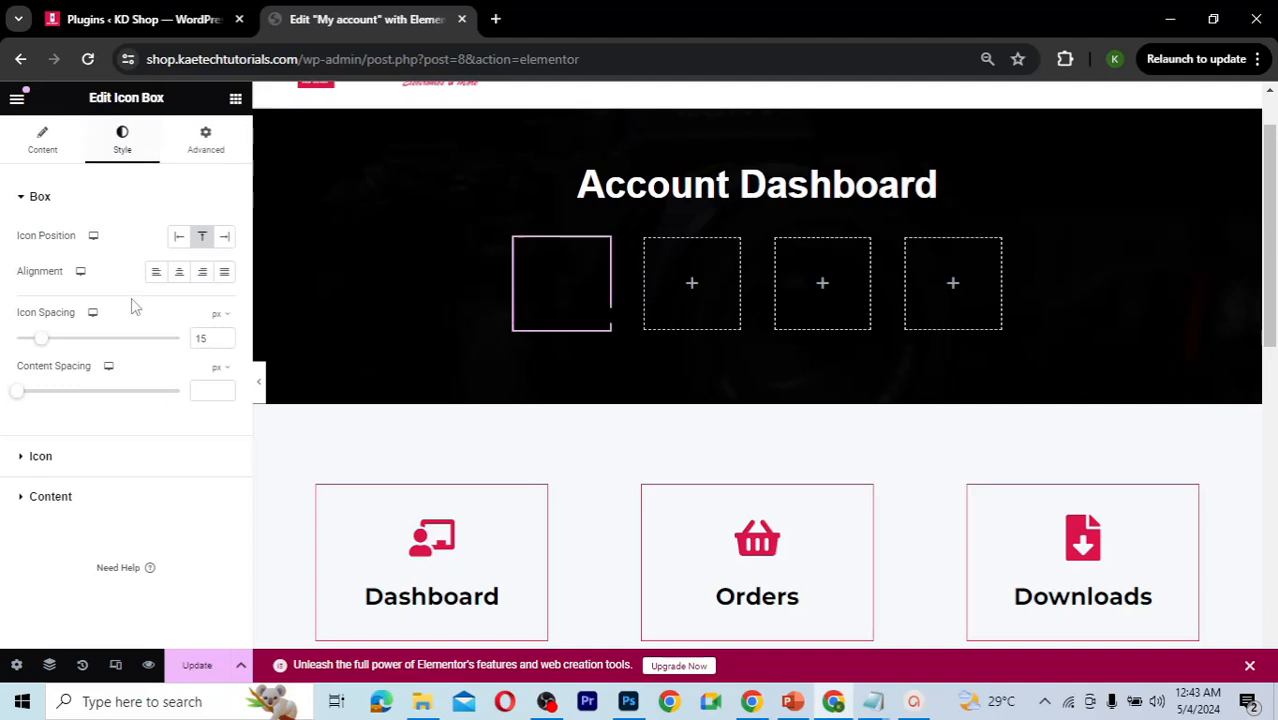
{"action": "left_click", "coordinate": [26, 496]}
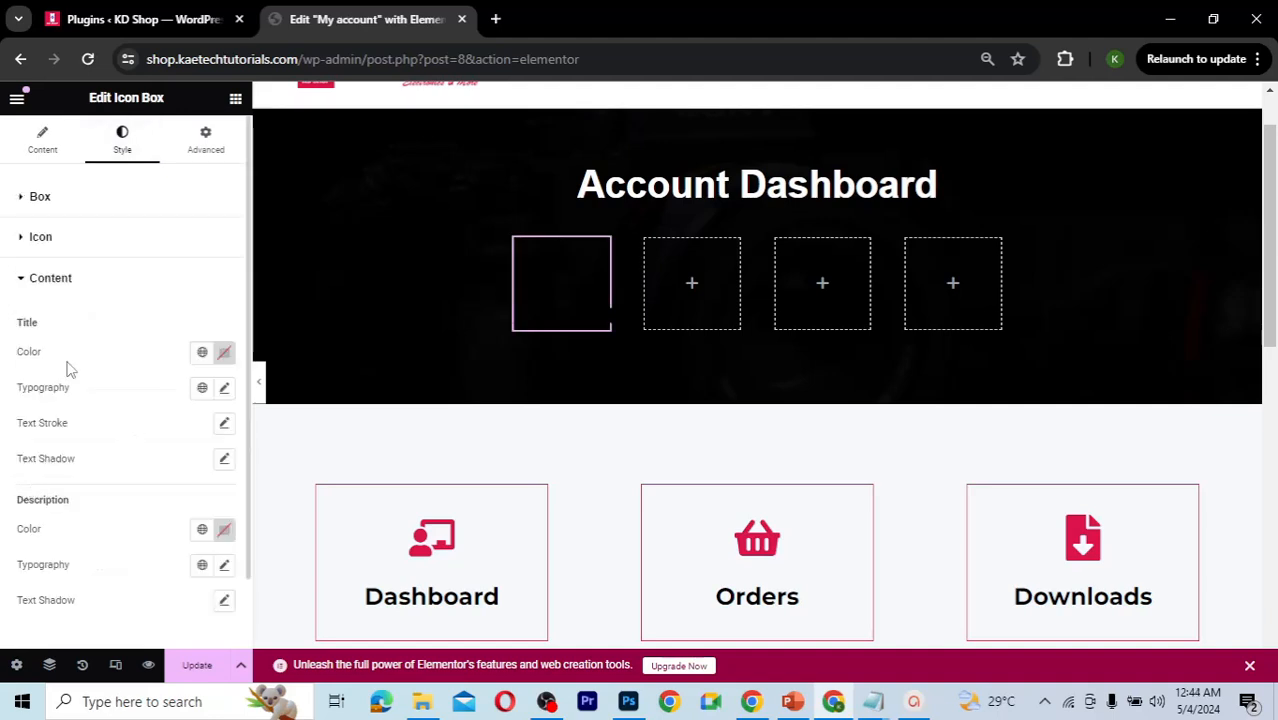
{"action": "left_click", "coordinate": [224, 353]}
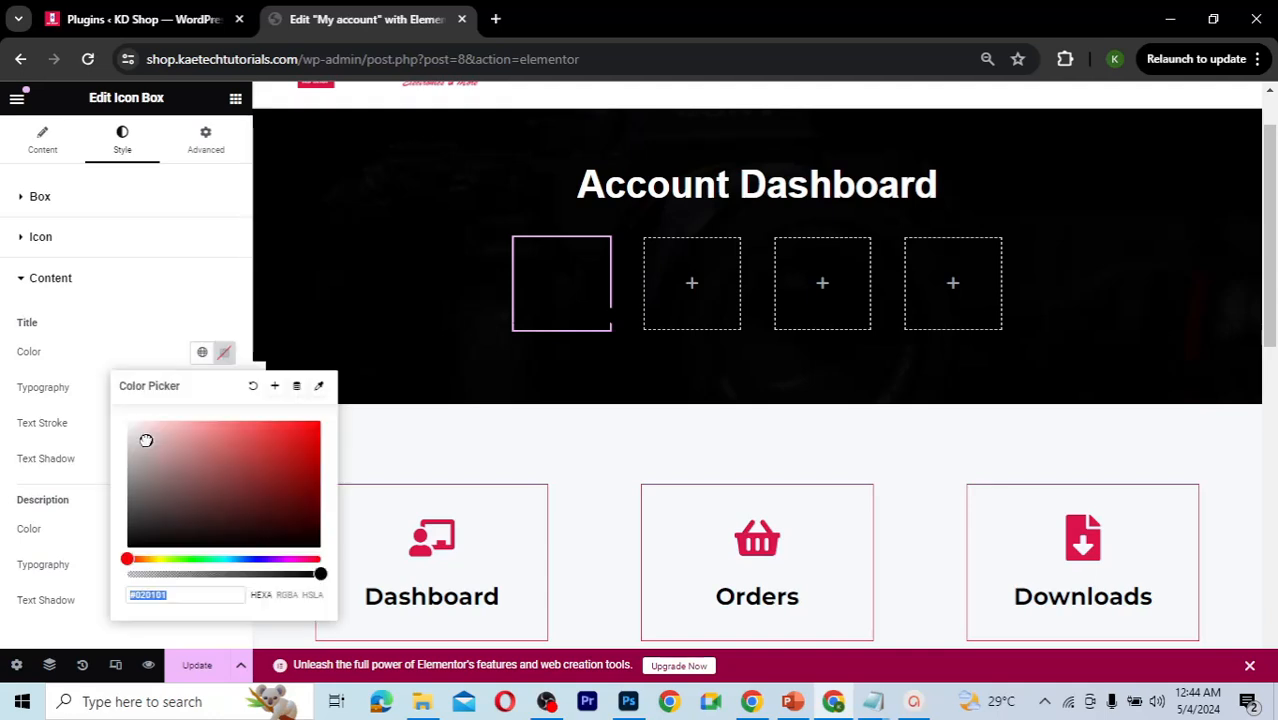
{"action": "left_click", "coordinate": [115, 352]}
Step: Set the icon box title's typography to the Arial font family at 16 px
{"action": "left_click", "coordinate": [224, 389]}
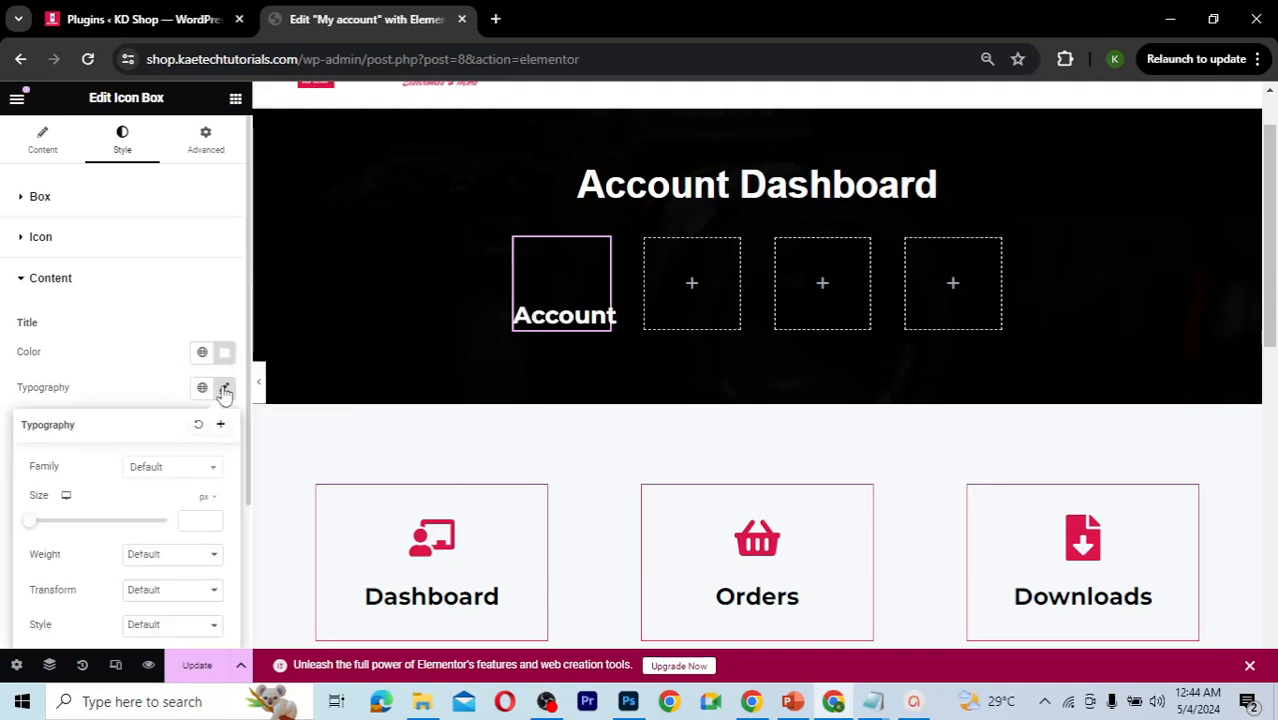
{"action": "left_click", "coordinate": [173, 476]}
{"action": "type", "text": "aria"}
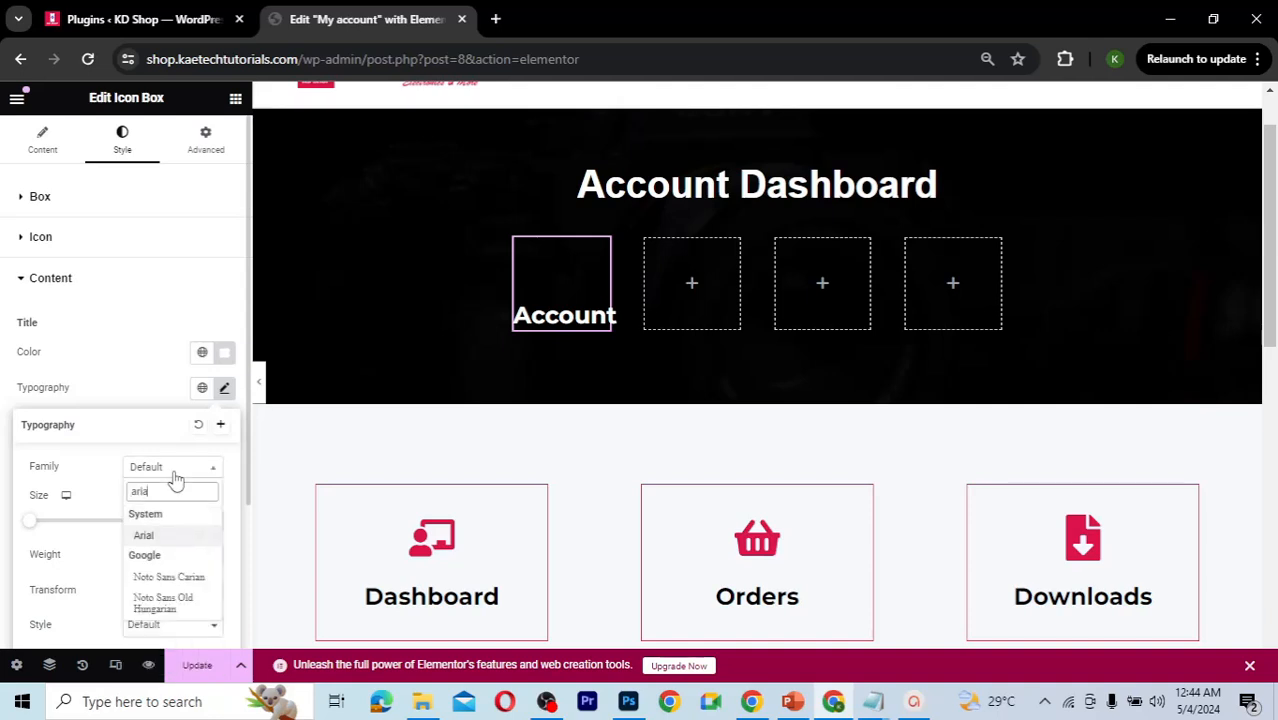
{"action": "type", "text": "l"}
{"action": "left_click", "coordinate": [150, 537]}
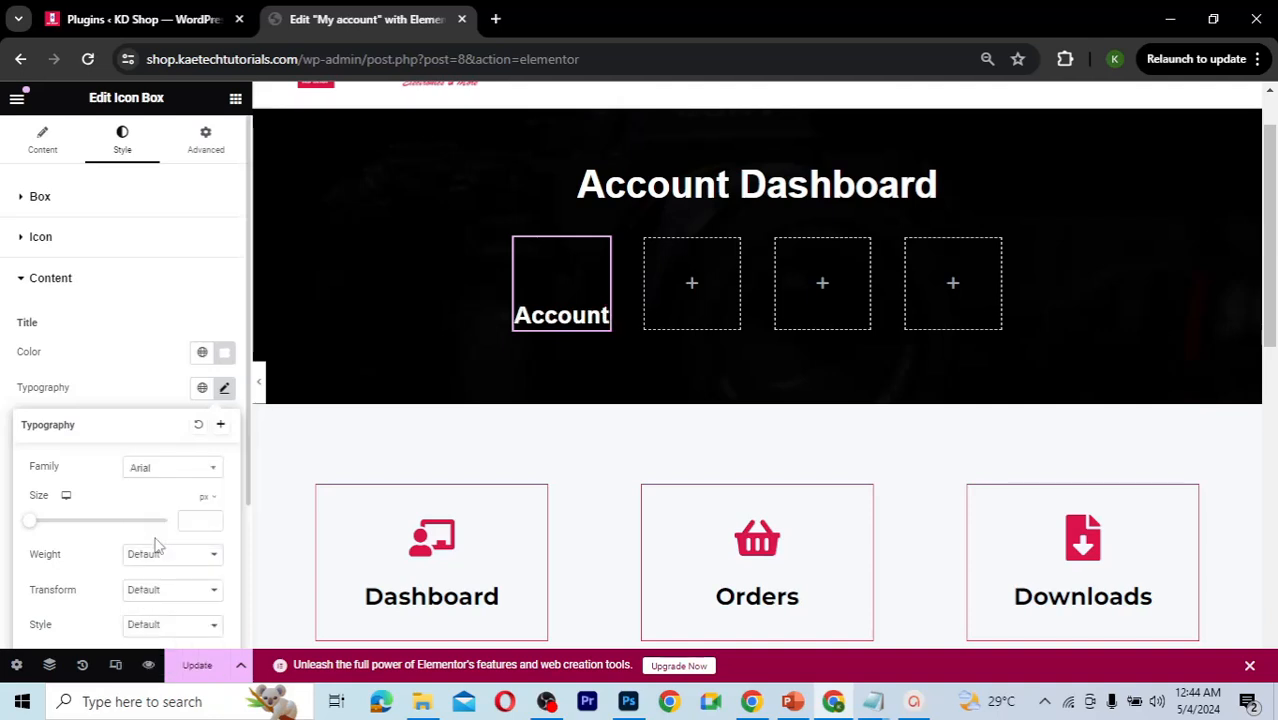
{"action": "left_click", "coordinate": [192, 522]}
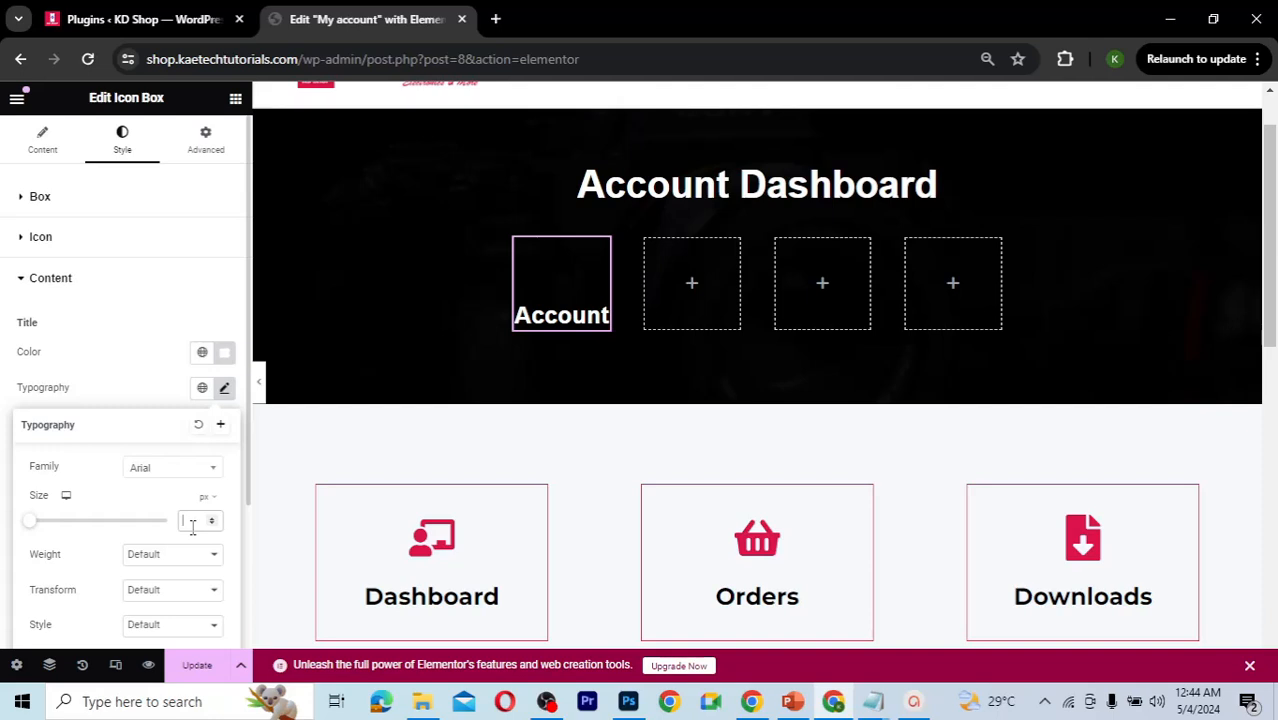
{"action": "type", "text": "16"}
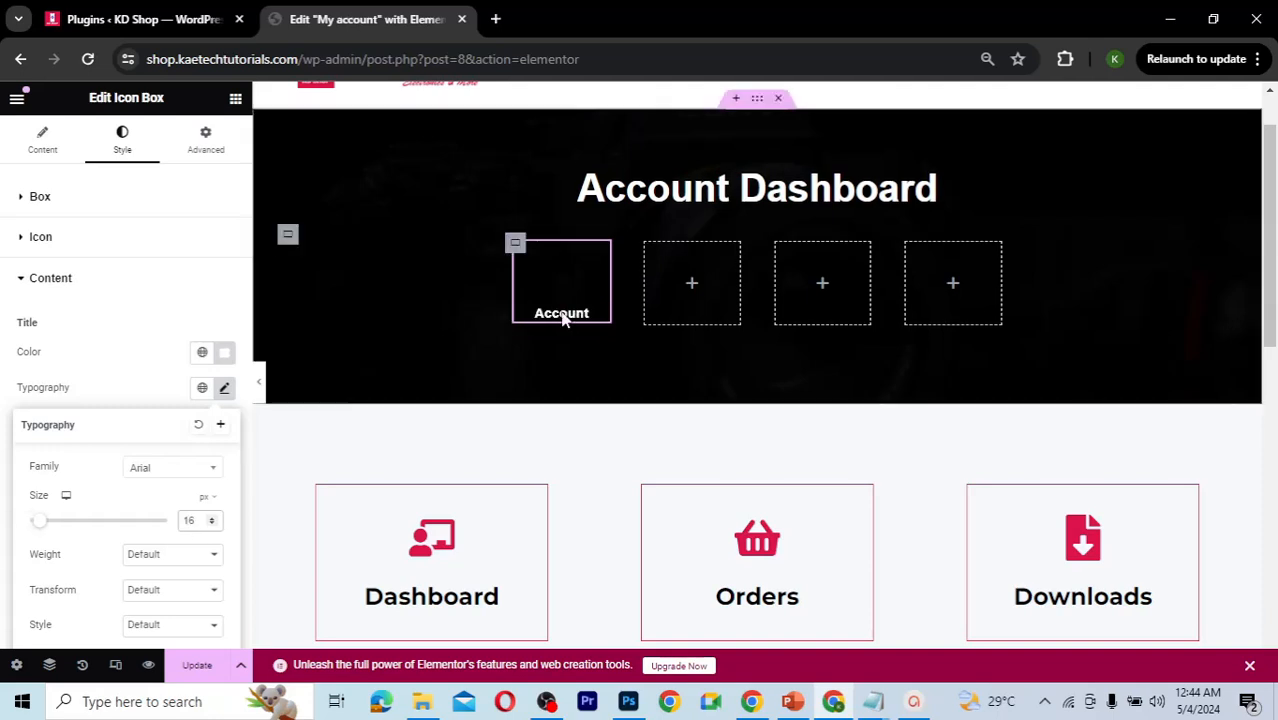
Step: Replace the Account icon box's star with the outlined User circle icon found by searching the icon library for "user"
{"action": "left_click", "coordinate": [55, 147]}
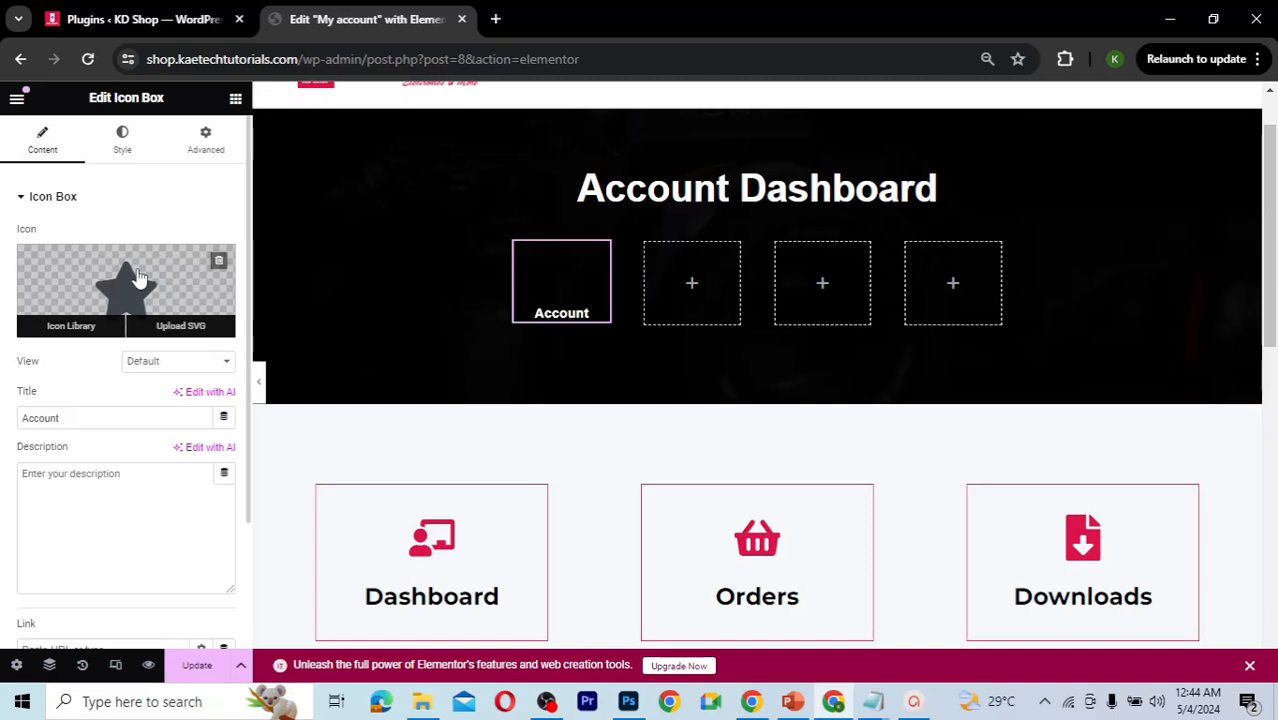
{"action": "left_click", "coordinate": [139, 278]}
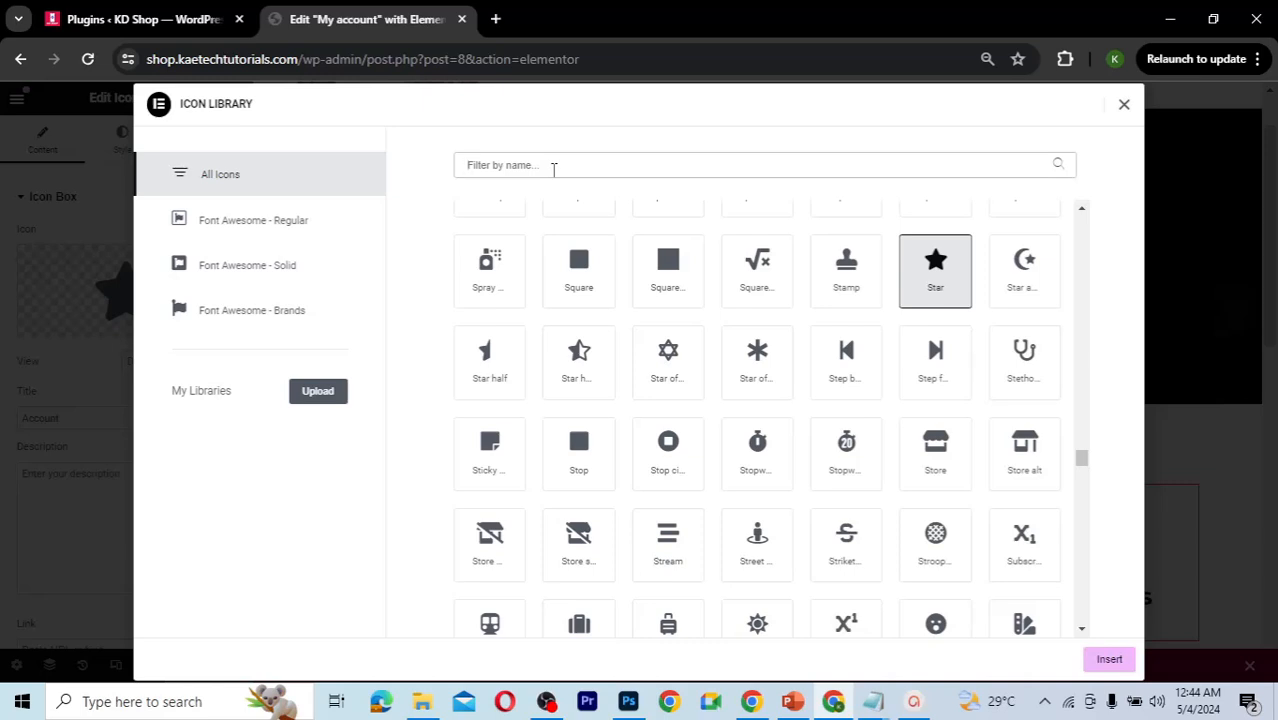
{"action": "left_click", "coordinate": [553, 168]}
{"action": "type", "text": "user"}
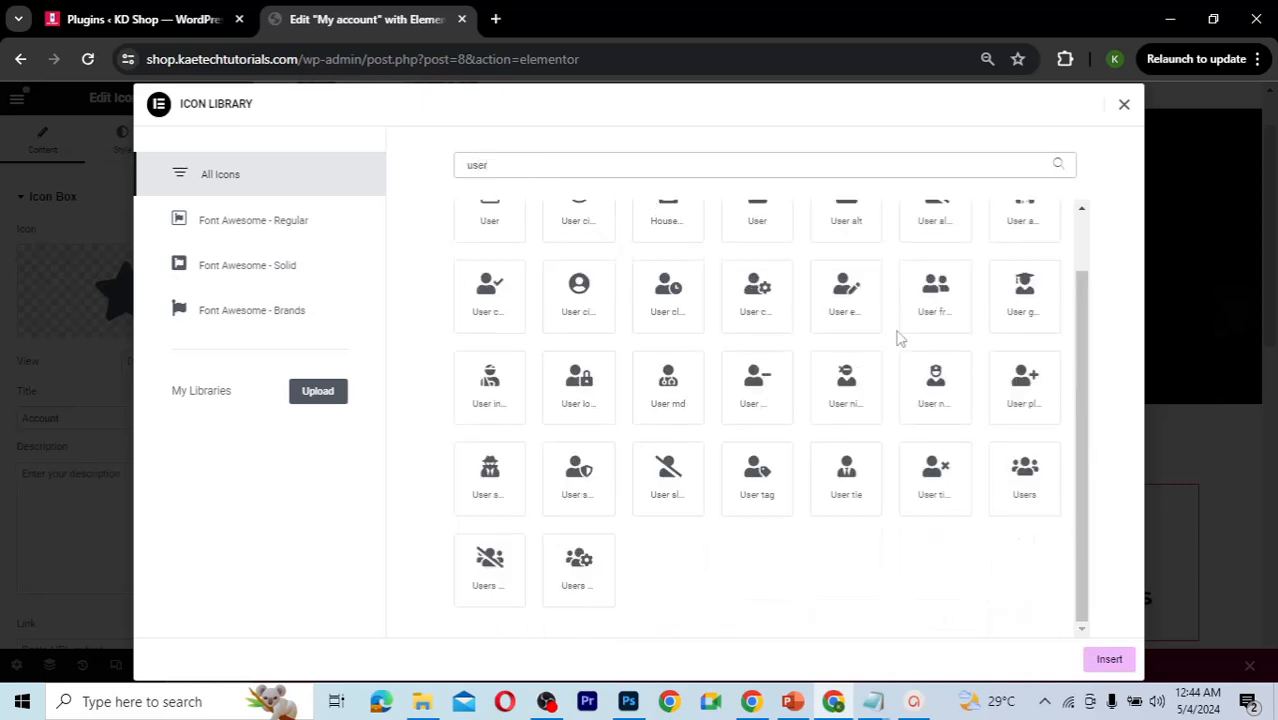
{"action": "left_click", "coordinate": [922, 418]}
{"action": "left_click_drag", "start_coordinate": [1086, 388], "coordinate": [1076, 328]}
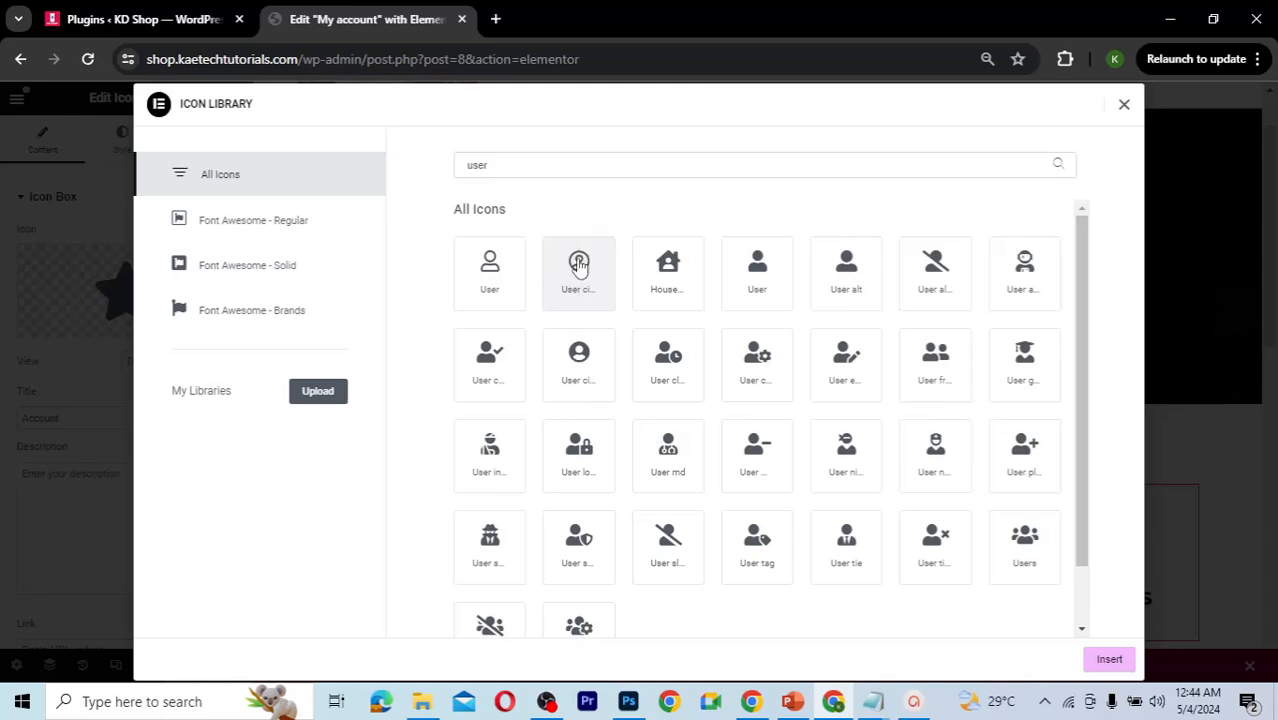
{"action": "left_click", "coordinate": [579, 264]}
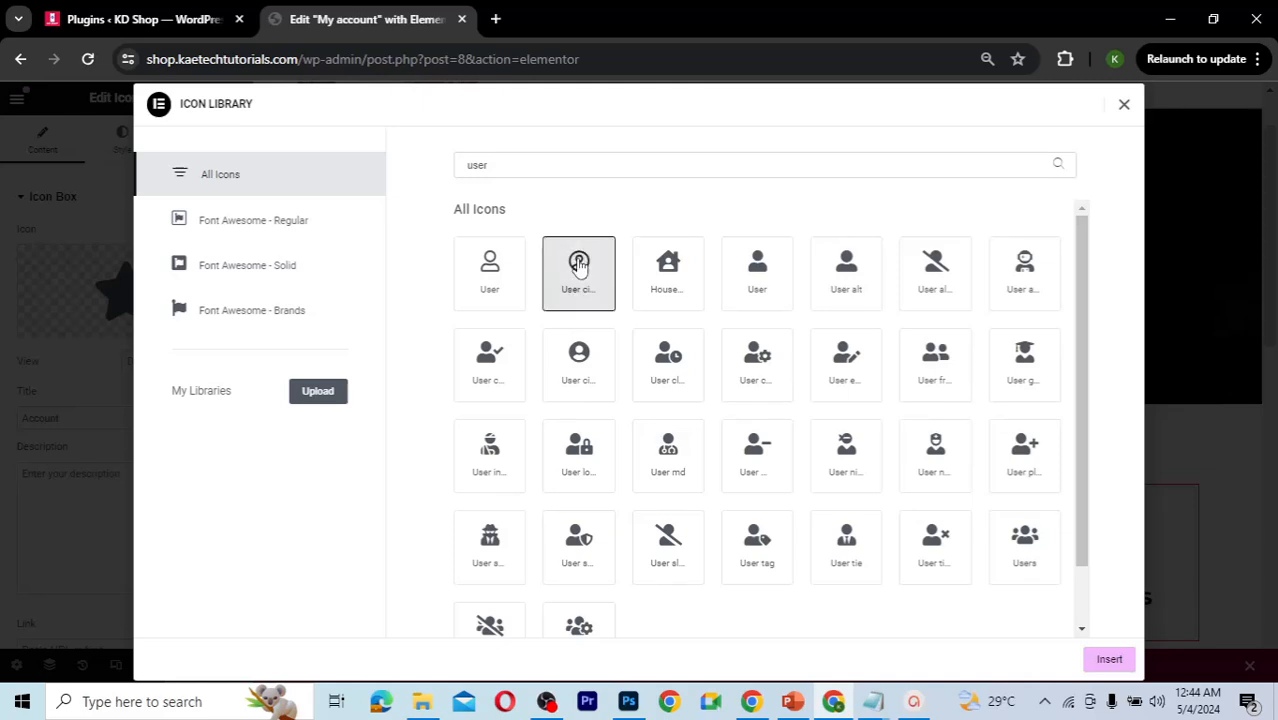
{"action": "left_click", "coordinate": [1109, 659]}
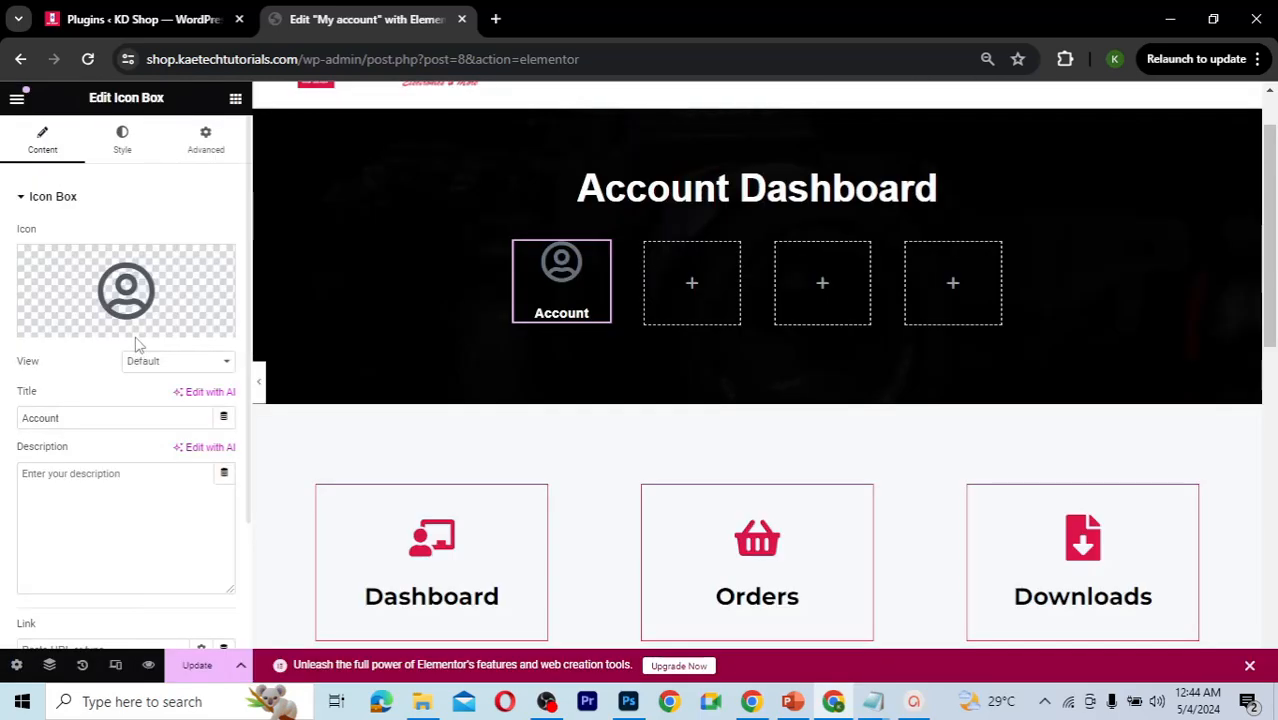
Step: Set the Account icon's size to 25 px and its primary color to off-white (#F4F4F4)
{"action": "left_click", "coordinate": [122, 142]}
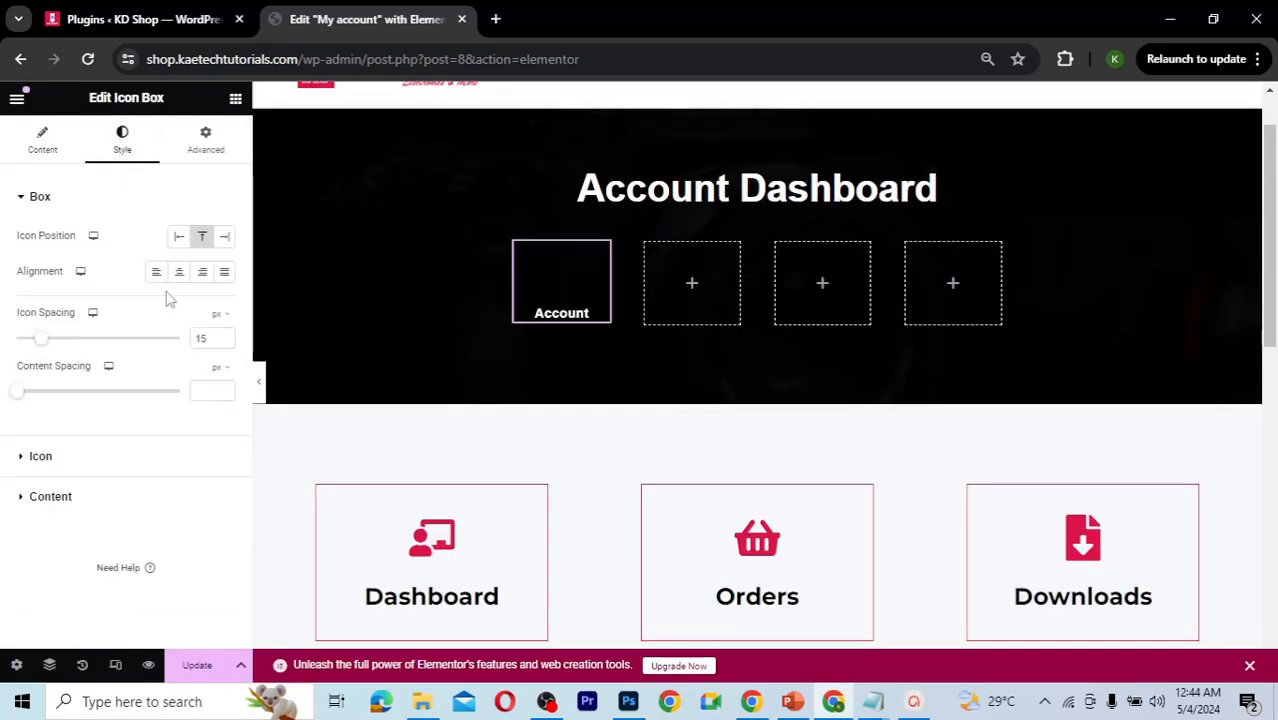
{"action": "left_click", "coordinate": [94, 464]}
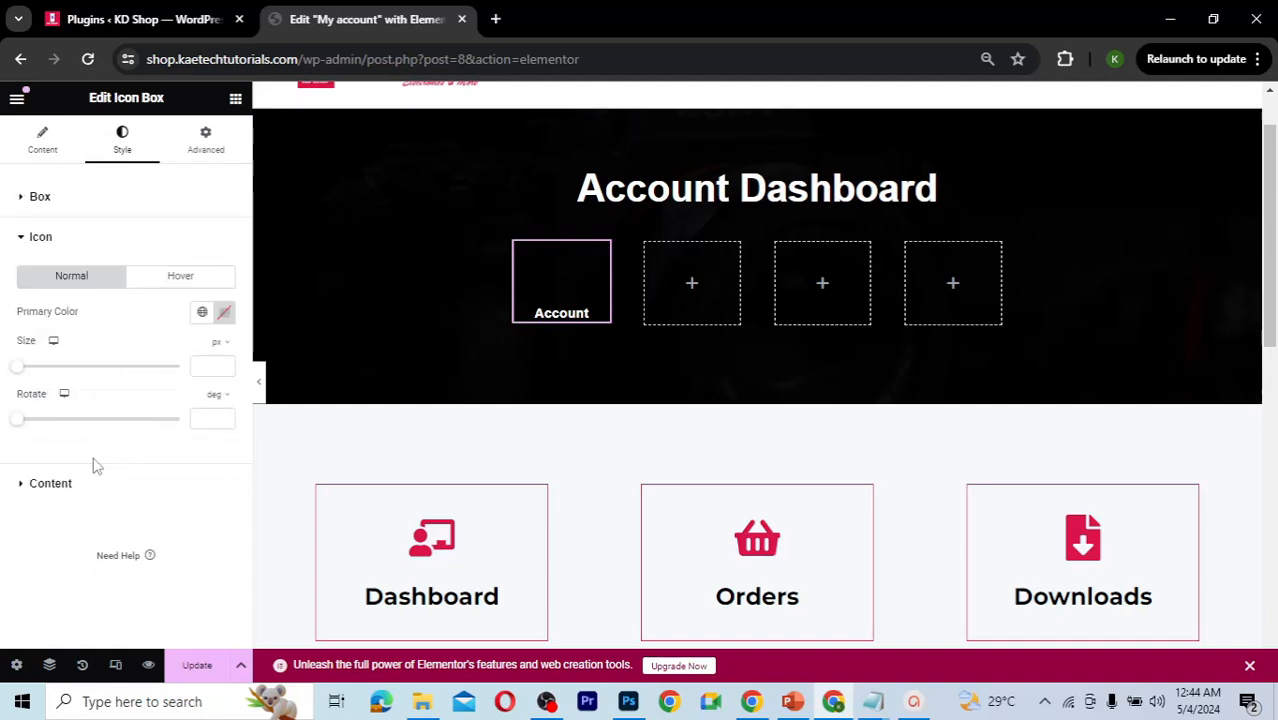
{"action": "left_click", "coordinate": [200, 367]}
{"action": "type", "text": "25"}
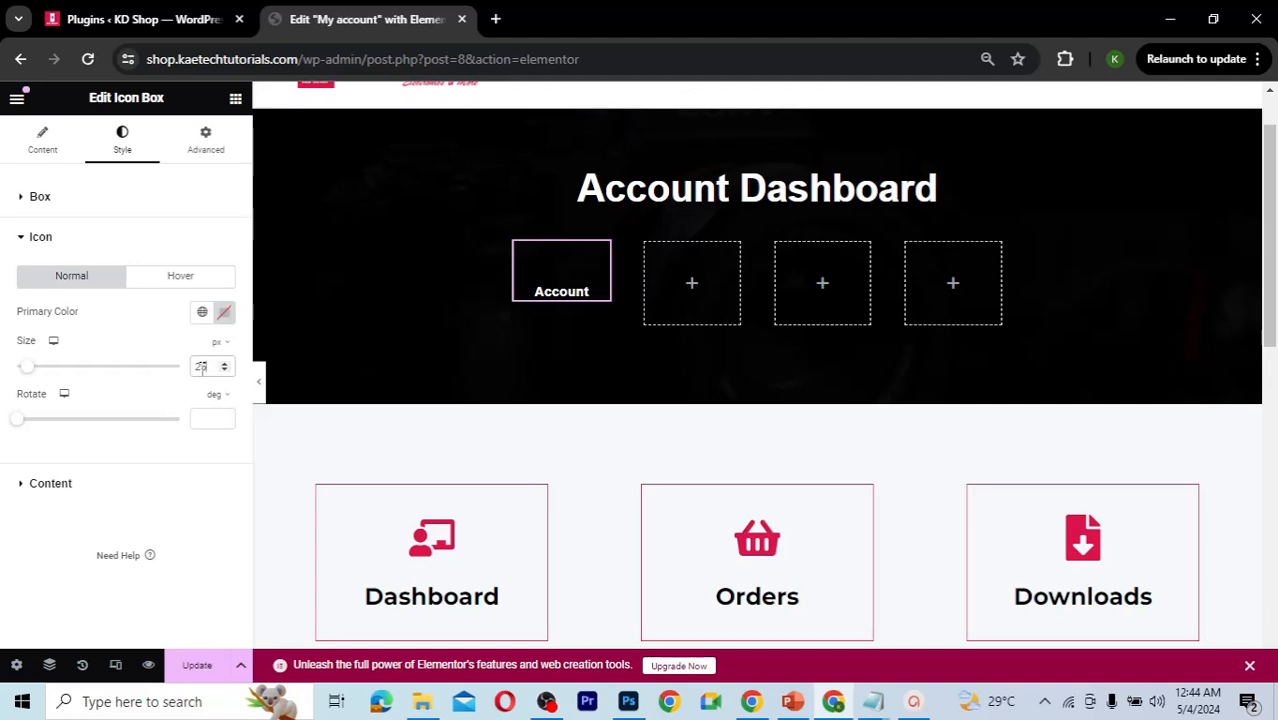
{"action": "left_click", "coordinate": [224, 312]}
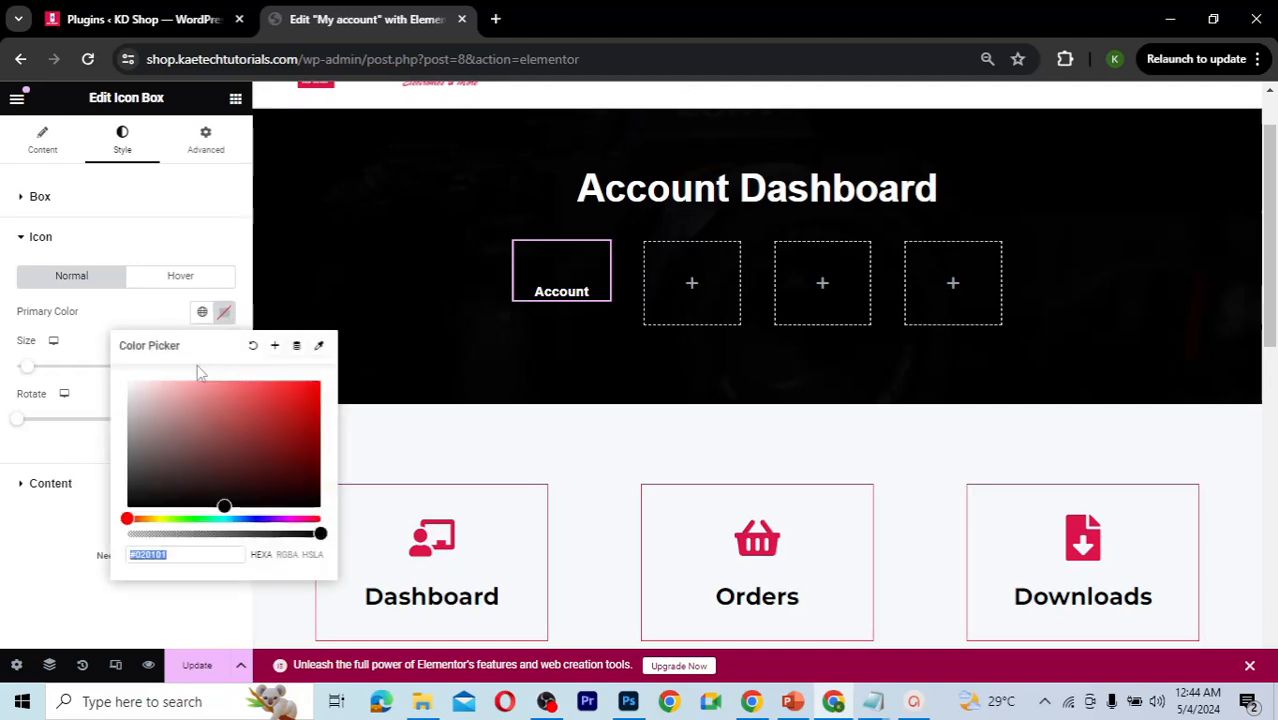
{"action": "left_click", "coordinate": [126, 385]}
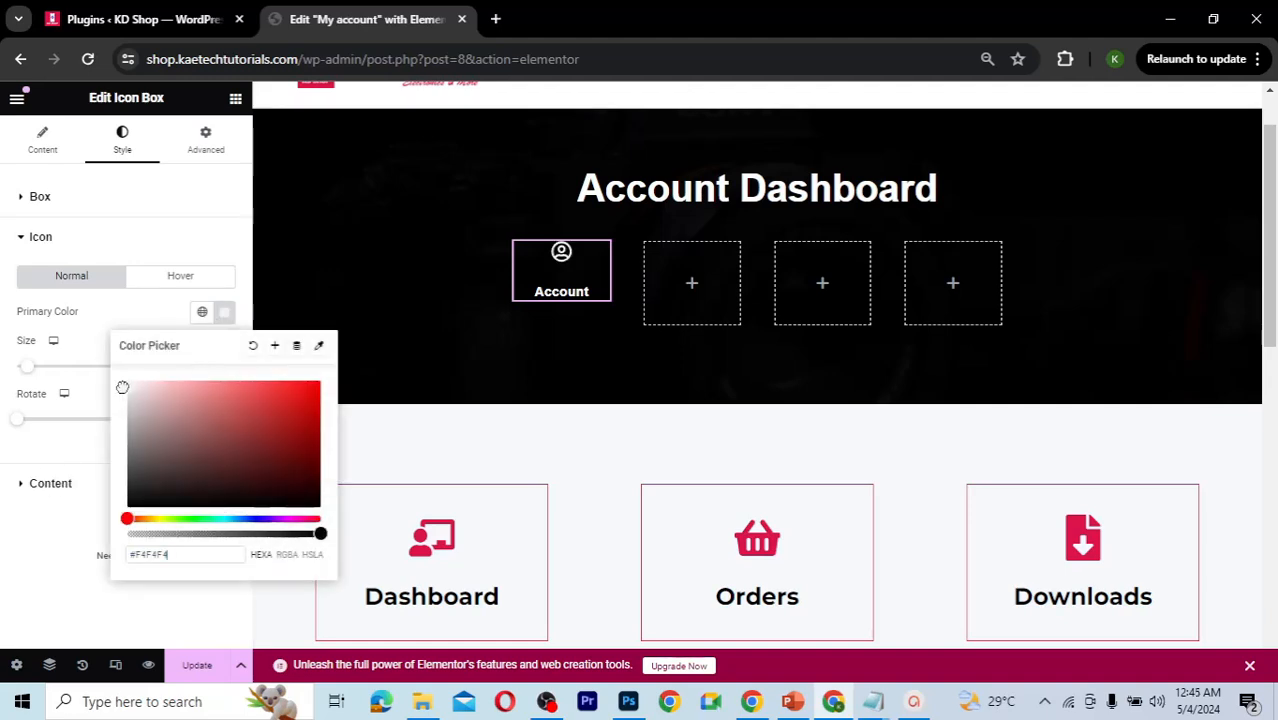
{"action": "left_click", "coordinate": [147, 305]}
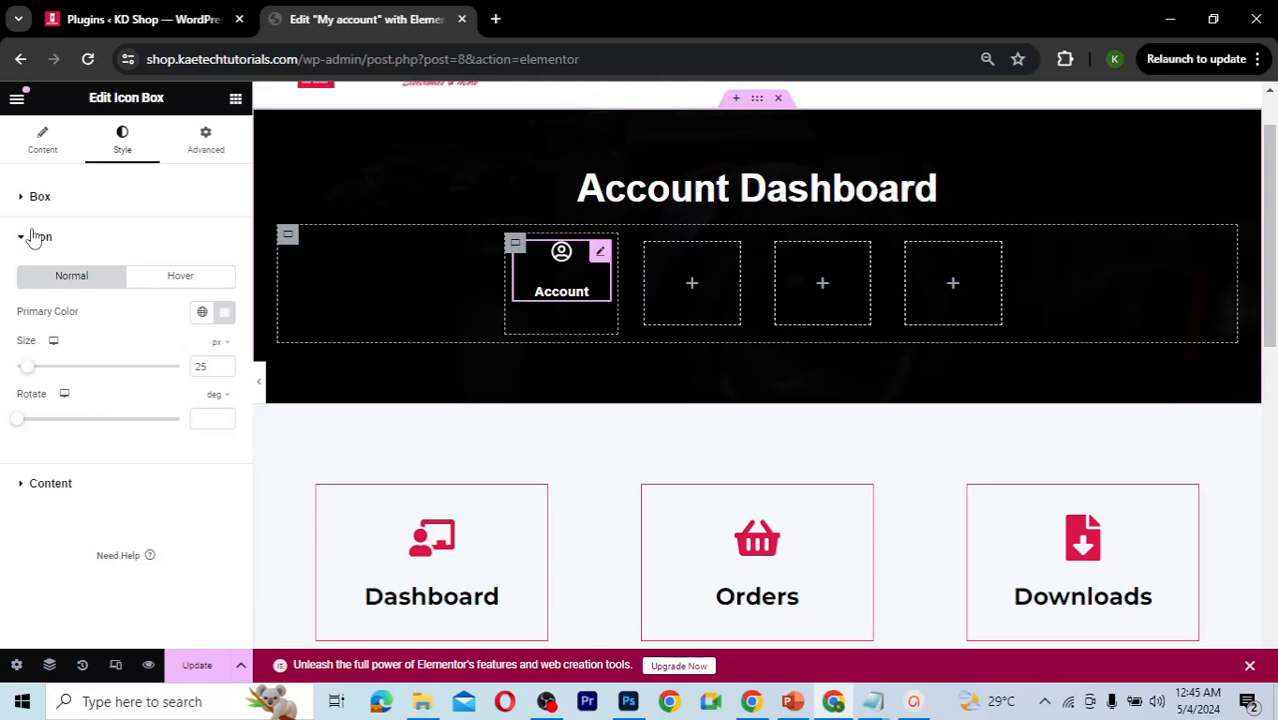
Step: Reduce the Account icon box's icon spacing to 0 px
{"action": "left_click", "coordinate": [24, 486]}
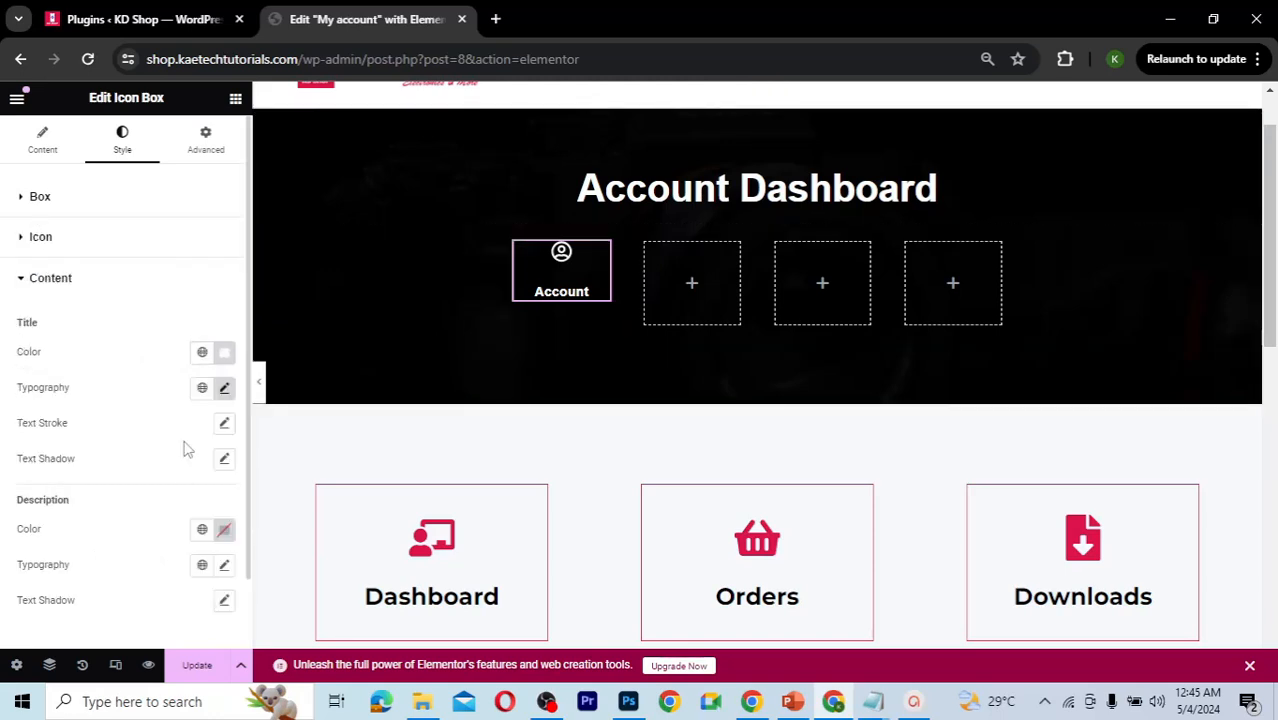
{"action": "scroll", "coordinate": [125, 461], "scroll_direction": "down", "scroll_amount": 2}
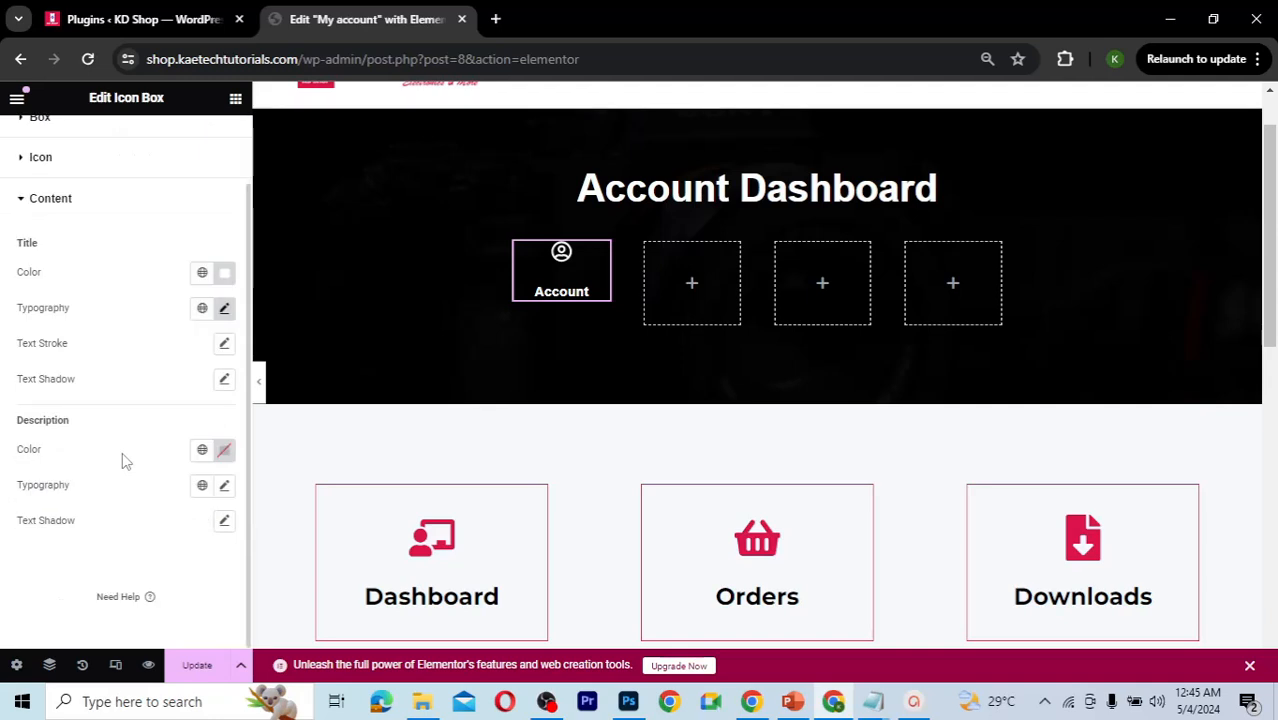
{"action": "scroll", "coordinate": [125, 461], "scroll_direction": "up", "scroll_amount": 2}
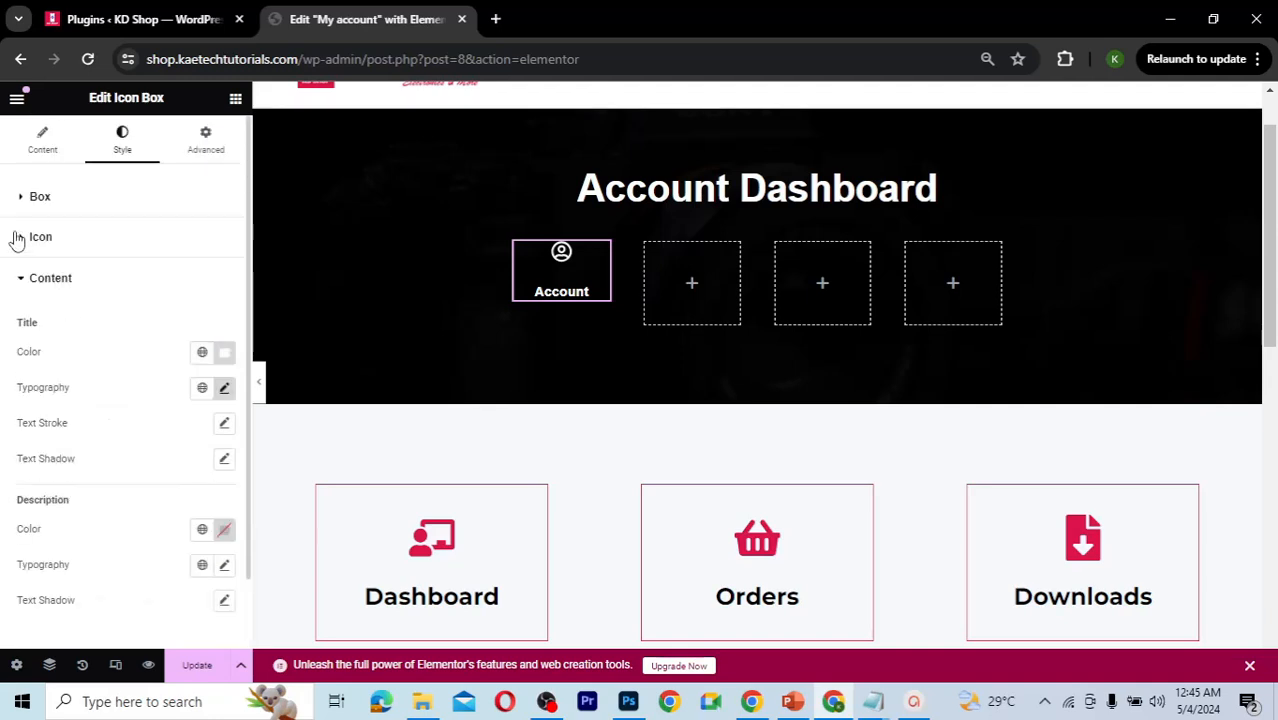
{"action": "left_click", "coordinate": [25, 200]}
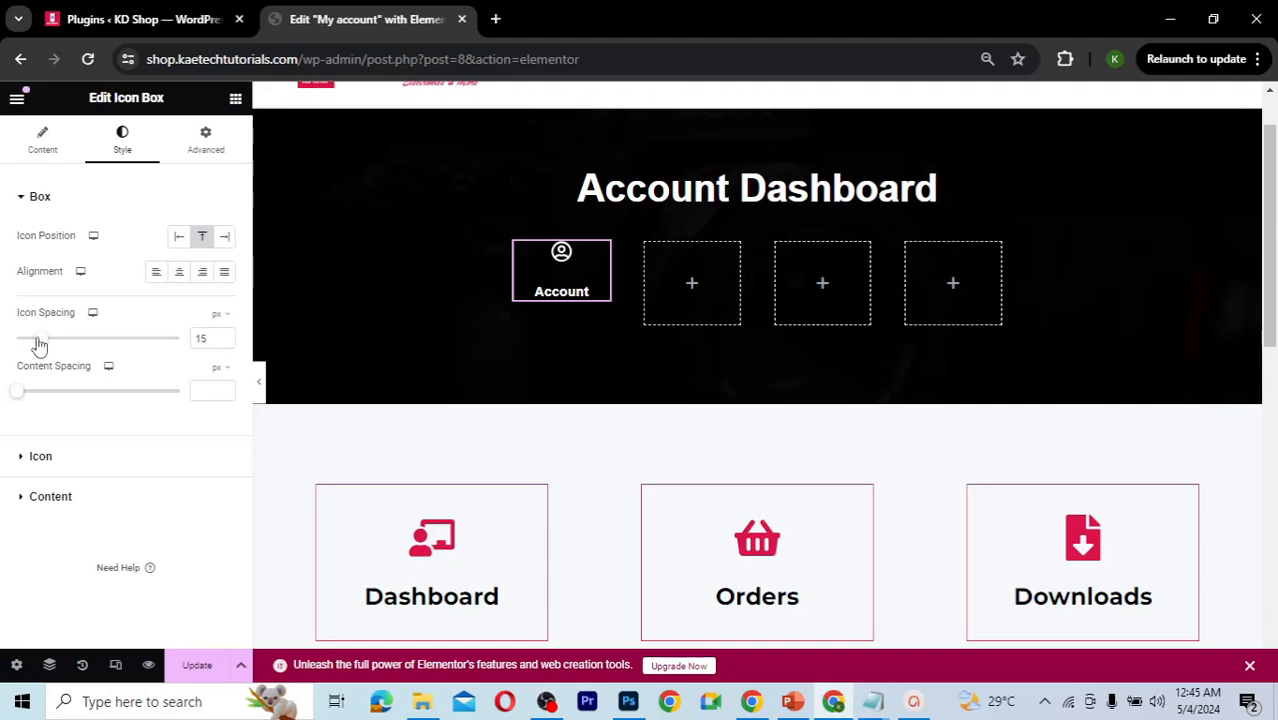
{"action": "left_click_drag", "start_coordinate": [40, 345], "coordinate": [16, 343]}
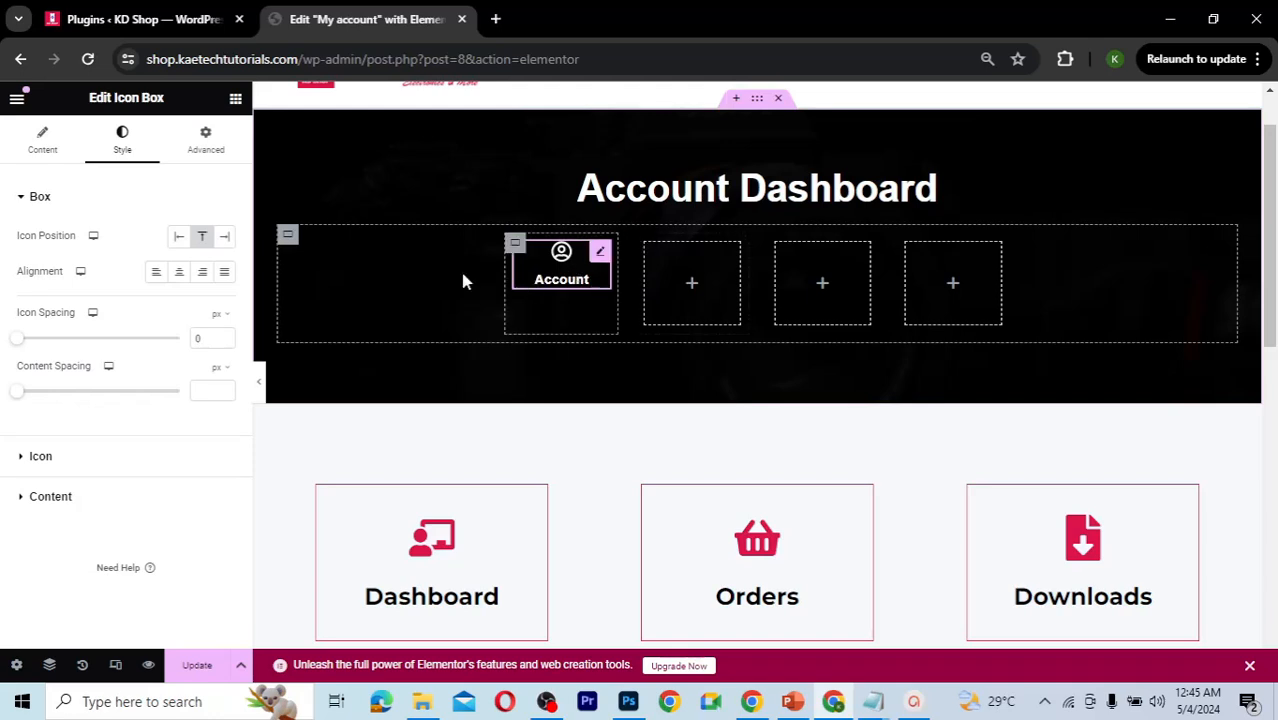
Step: Set the column and row gaps of the container holding the four banner boxes to 0 px
{"action": "left_click", "coordinate": [288, 238]}
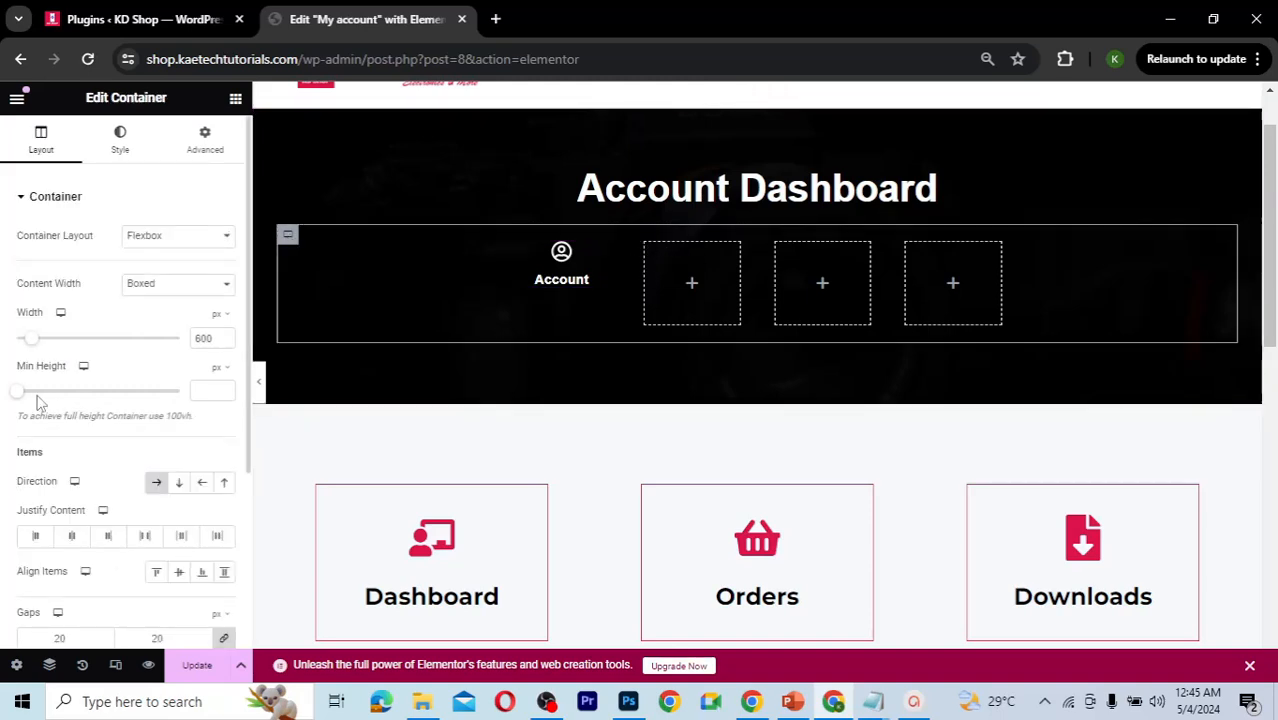
{"action": "scroll", "coordinate": [22, 430], "scroll_direction": "down", "scroll_amount": 4}
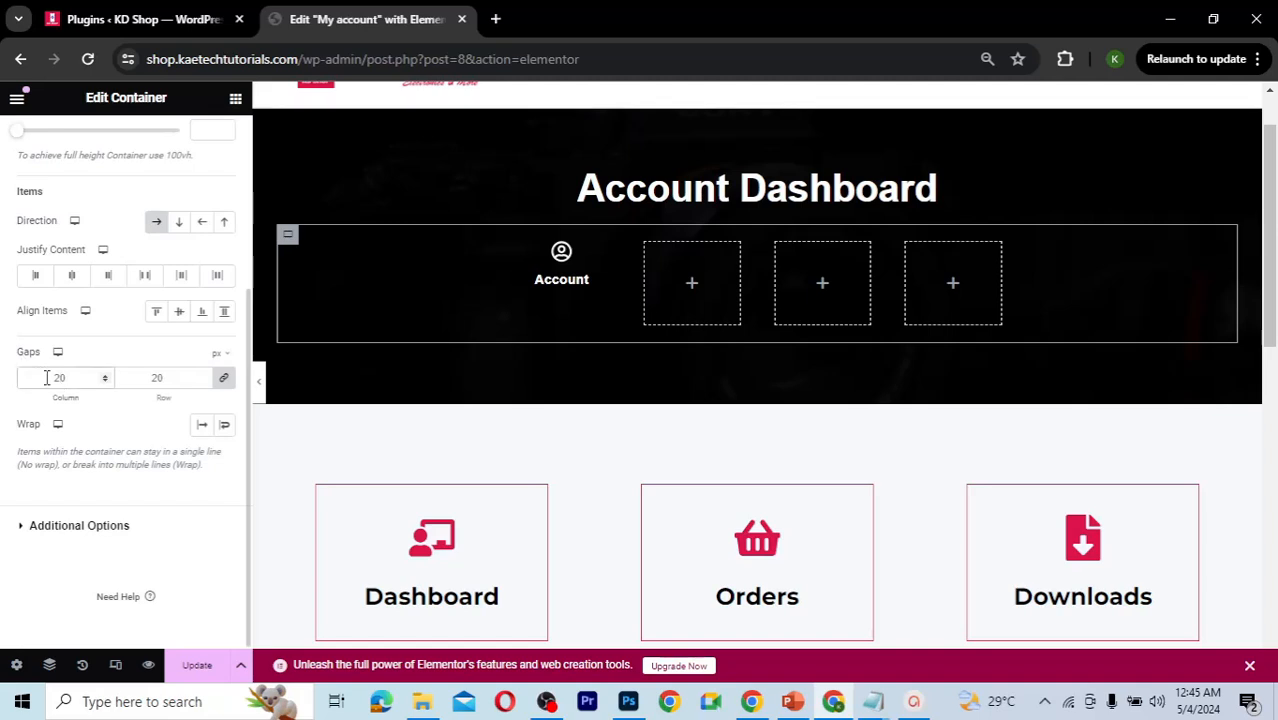
{"action": "type", "text": "0"}
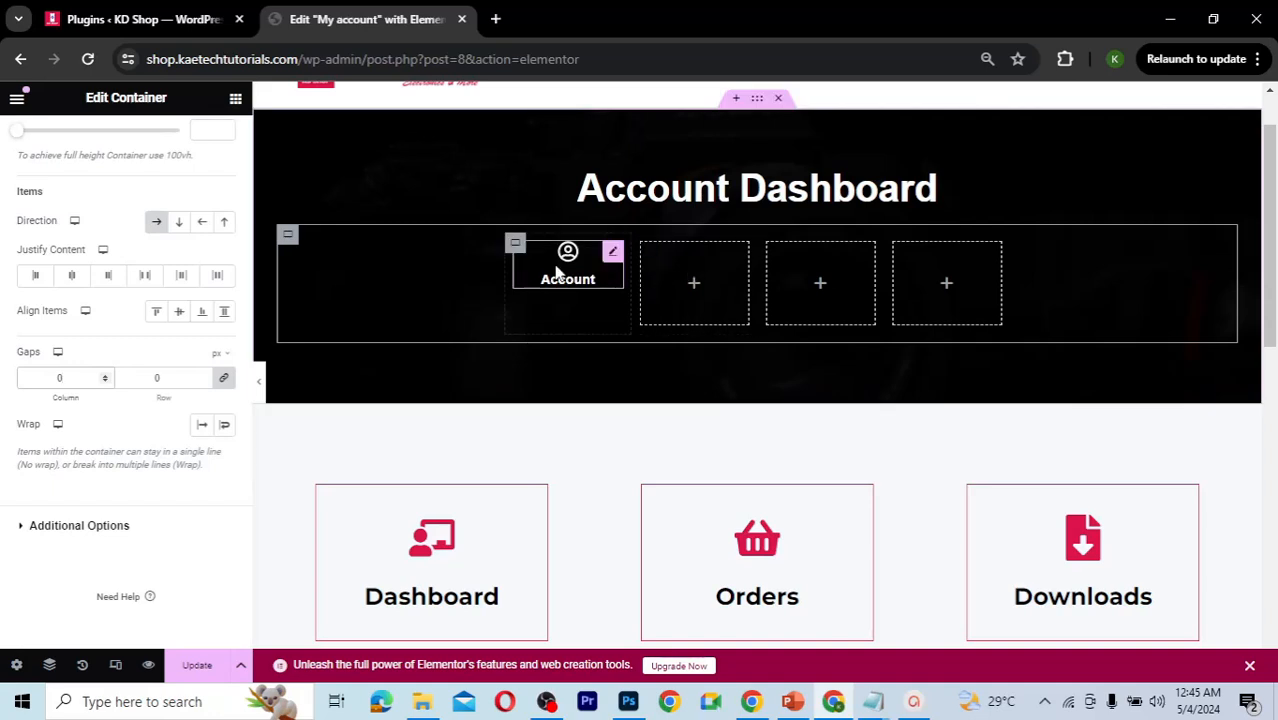
Step: Copy the Account icon box and paste it into each of the three empty banner containers
{"action": "right_click", "coordinate": [613, 256]}
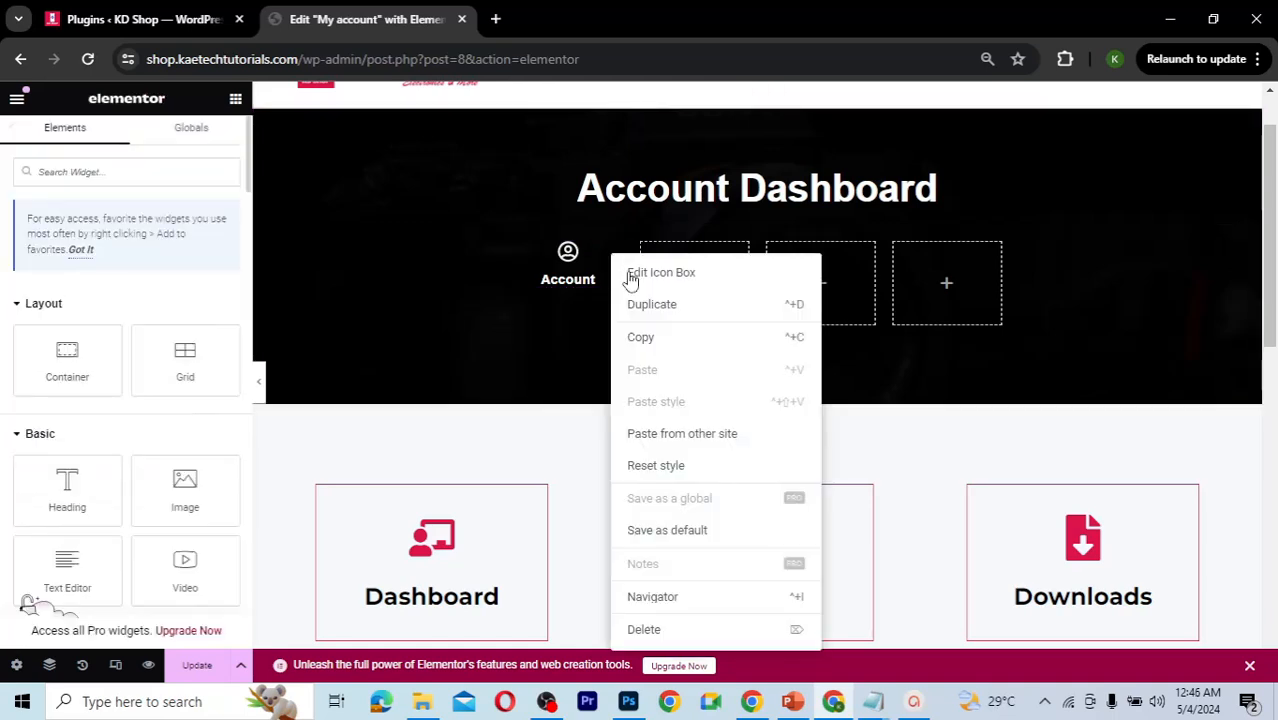
{"action": "left_click", "coordinate": [650, 340]}
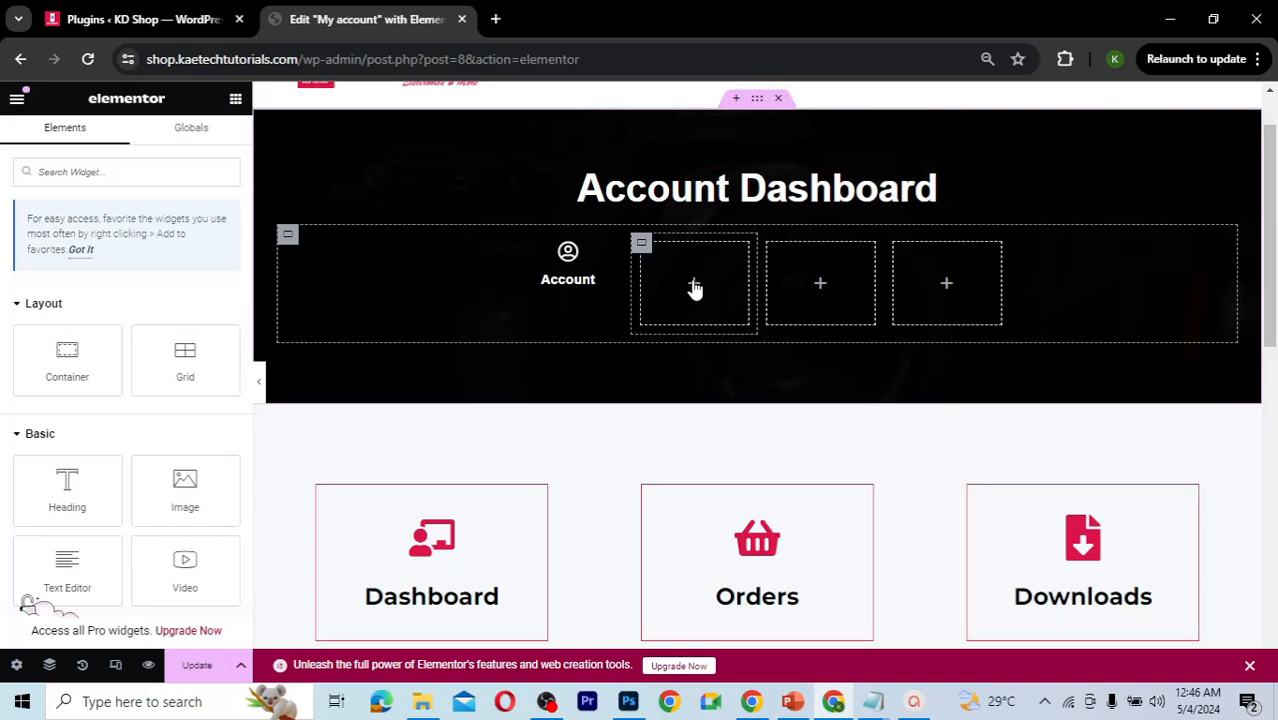
{"action": "right_click", "coordinate": [695, 288]}
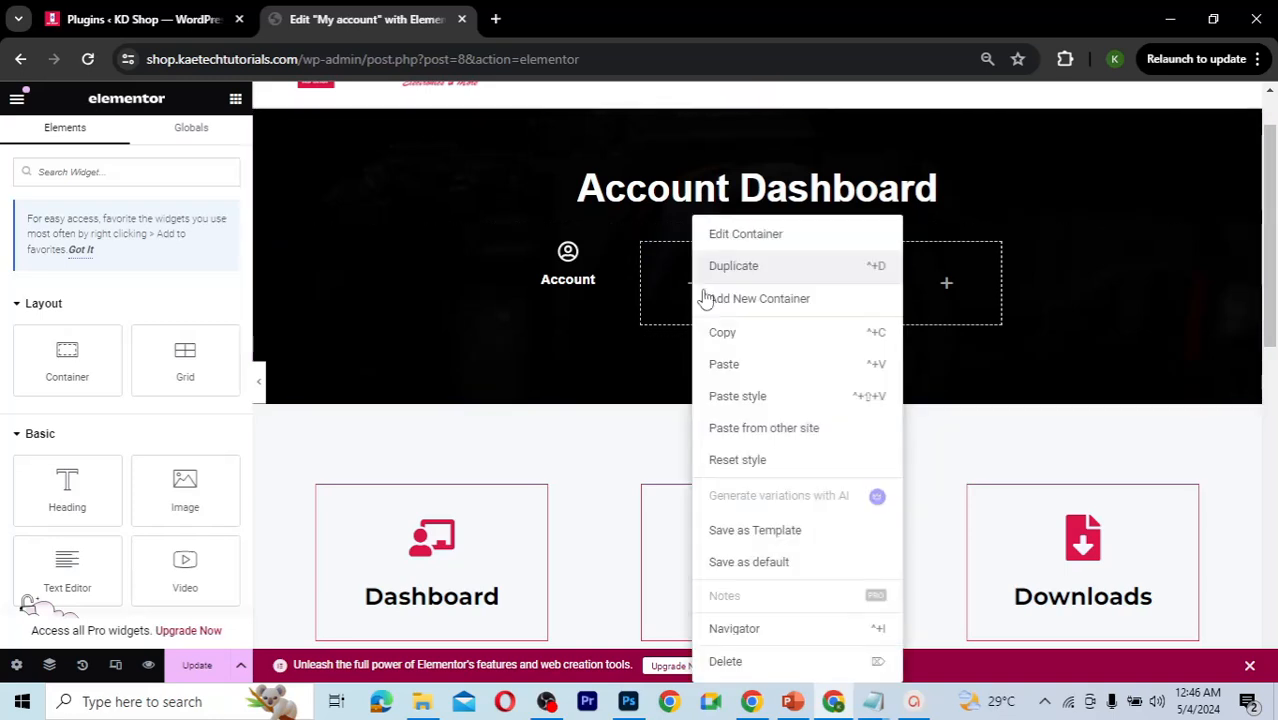
{"action": "left_click", "coordinate": [733, 366]}
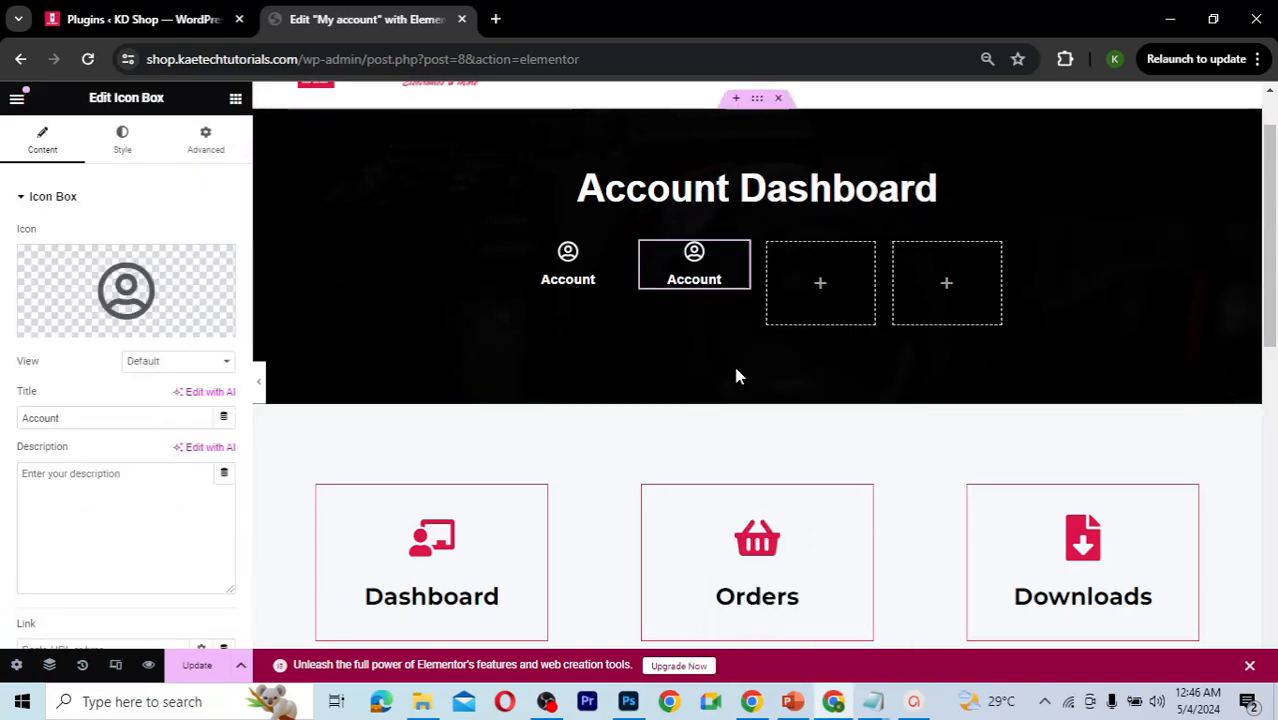
{"action": "right_click", "coordinate": [819, 286]}
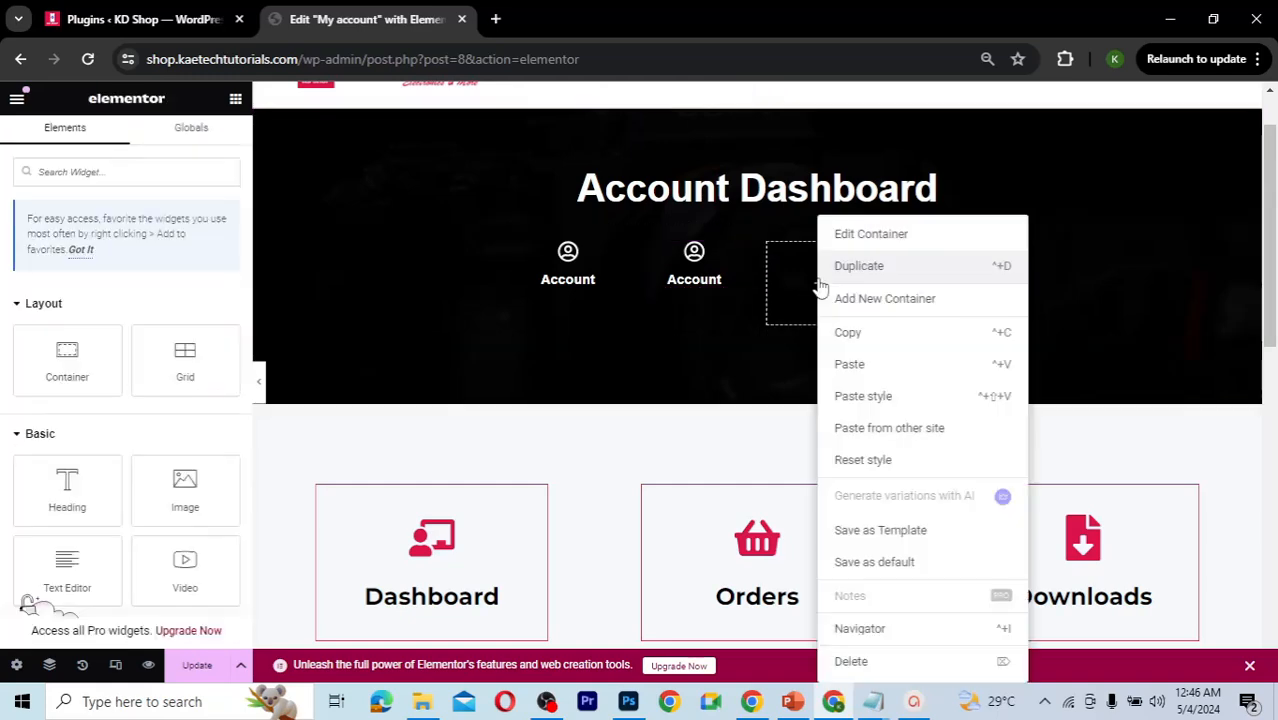
{"action": "left_click", "coordinate": [851, 366]}
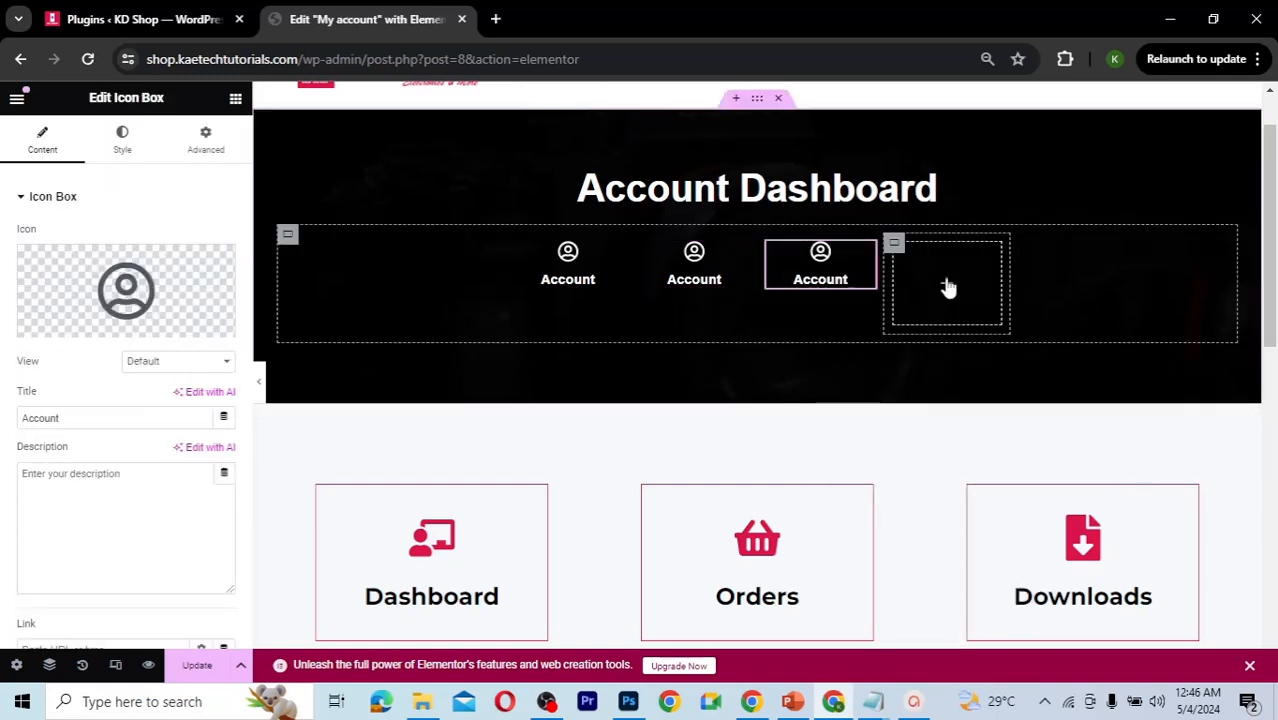
{"action": "right_click", "coordinate": [948, 287]}
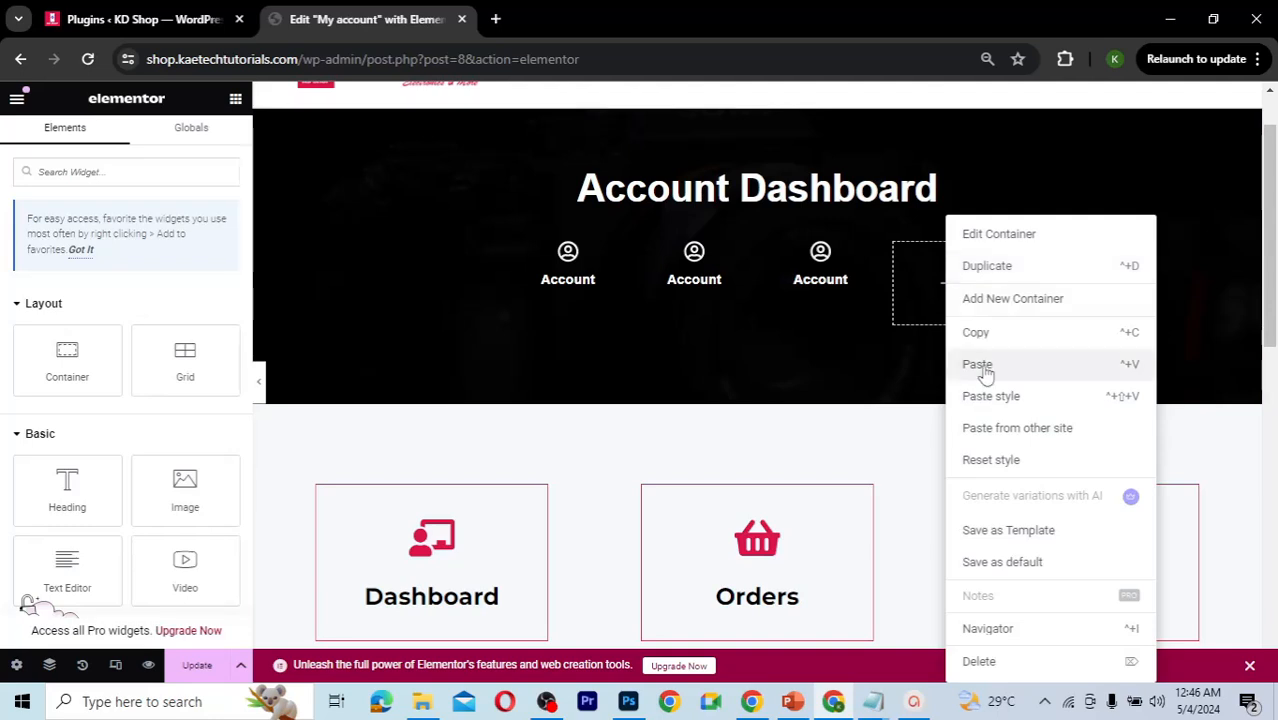
{"action": "left_click", "coordinate": [985, 366]}
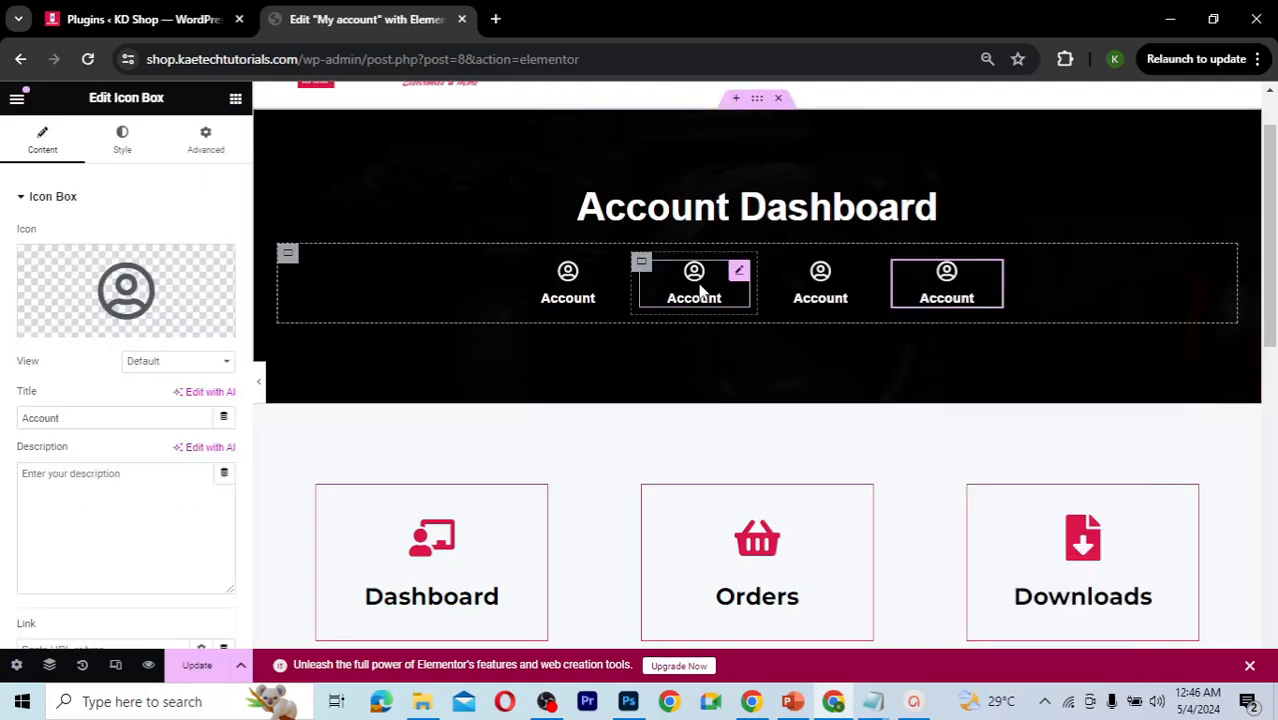
Step: Check the Dashboard Links list in the Notepad text file and set the second icon box's title to "Address"
{"action": "left_click", "coordinate": [738, 279]}
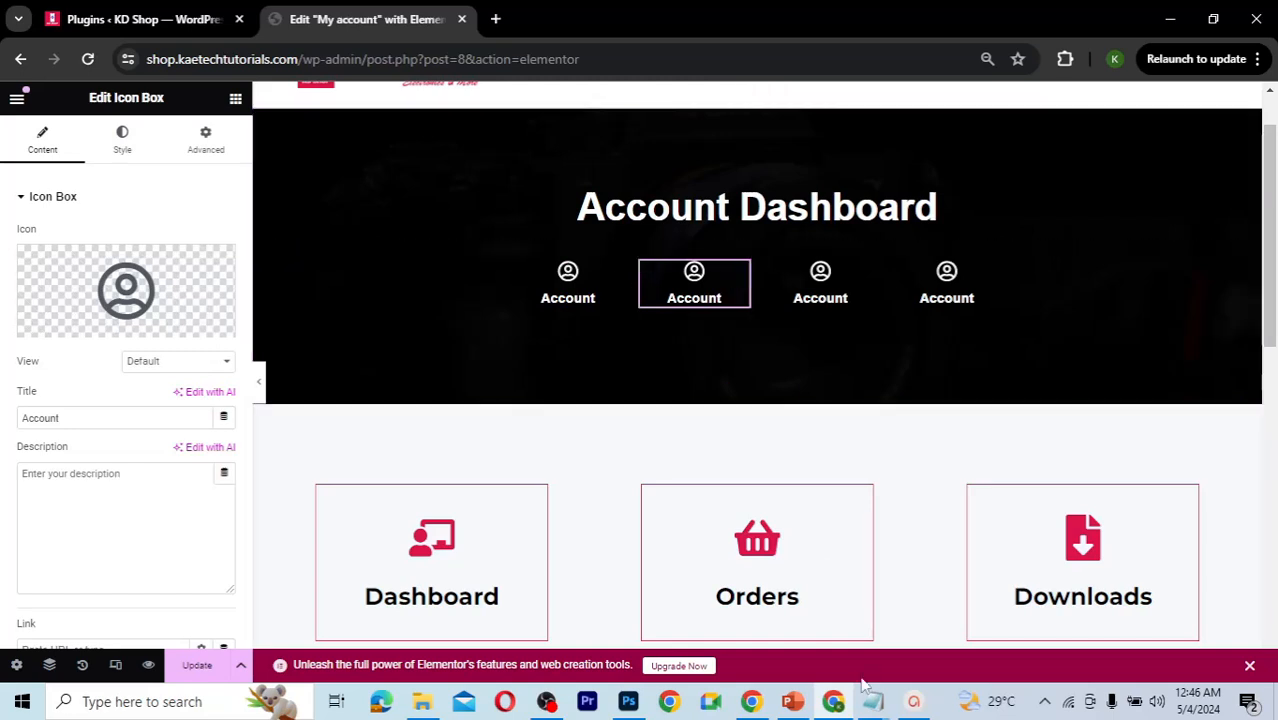
{"action": "mouse_move", "coordinate": [873, 706]}
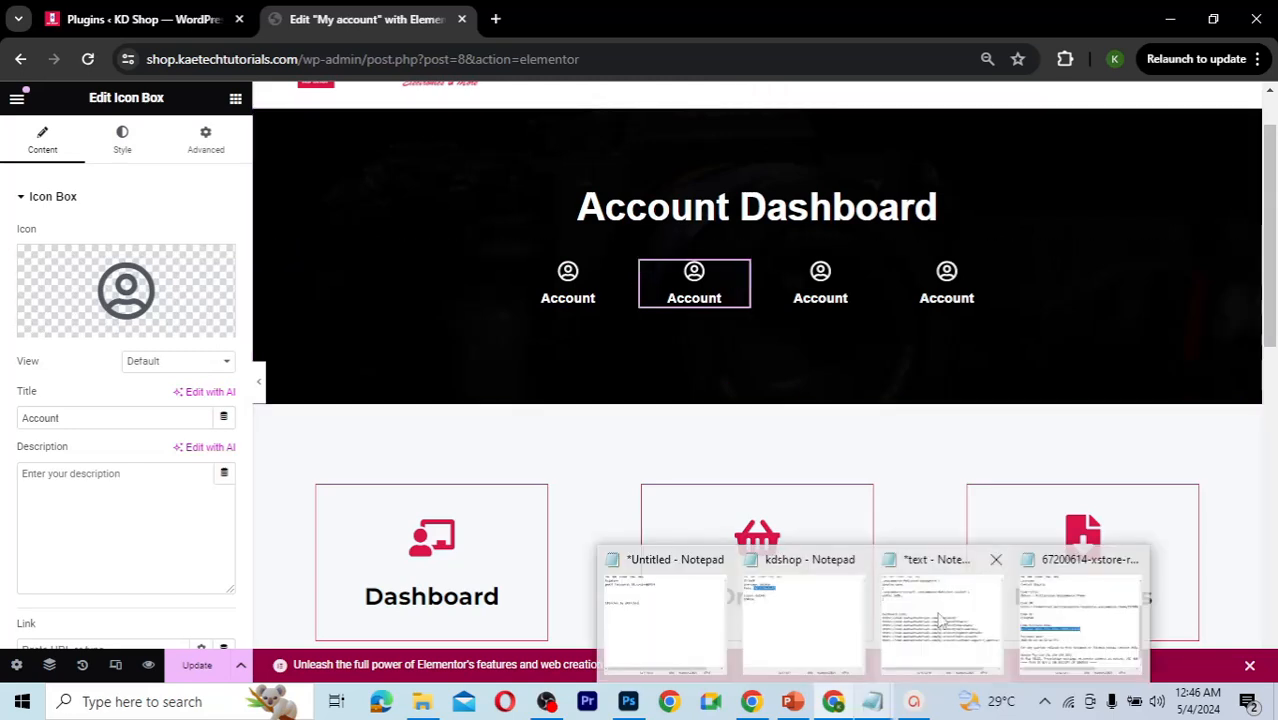
{"action": "left_click", "coordinate": [935, 610]}
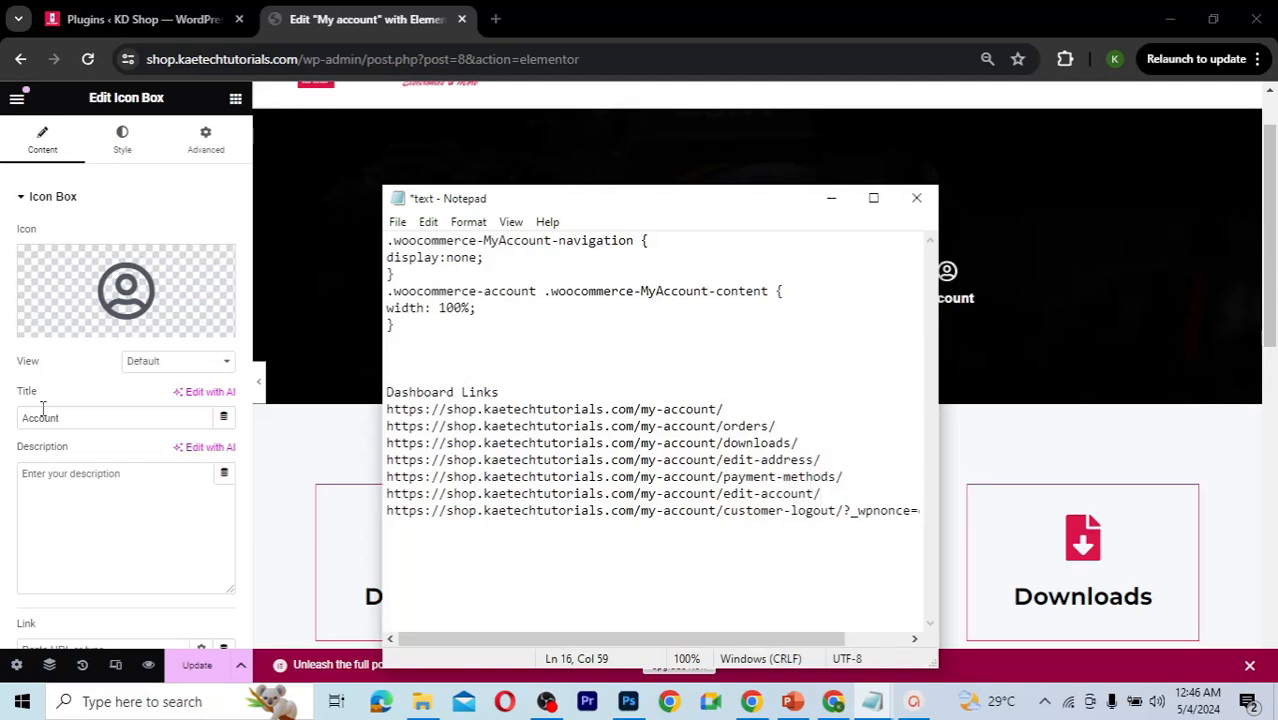
{"action": "left_click_drag", "start_coordinate": [64, 420], "coordinate": [14, 424]}
{"action": "type", "text": "A"}
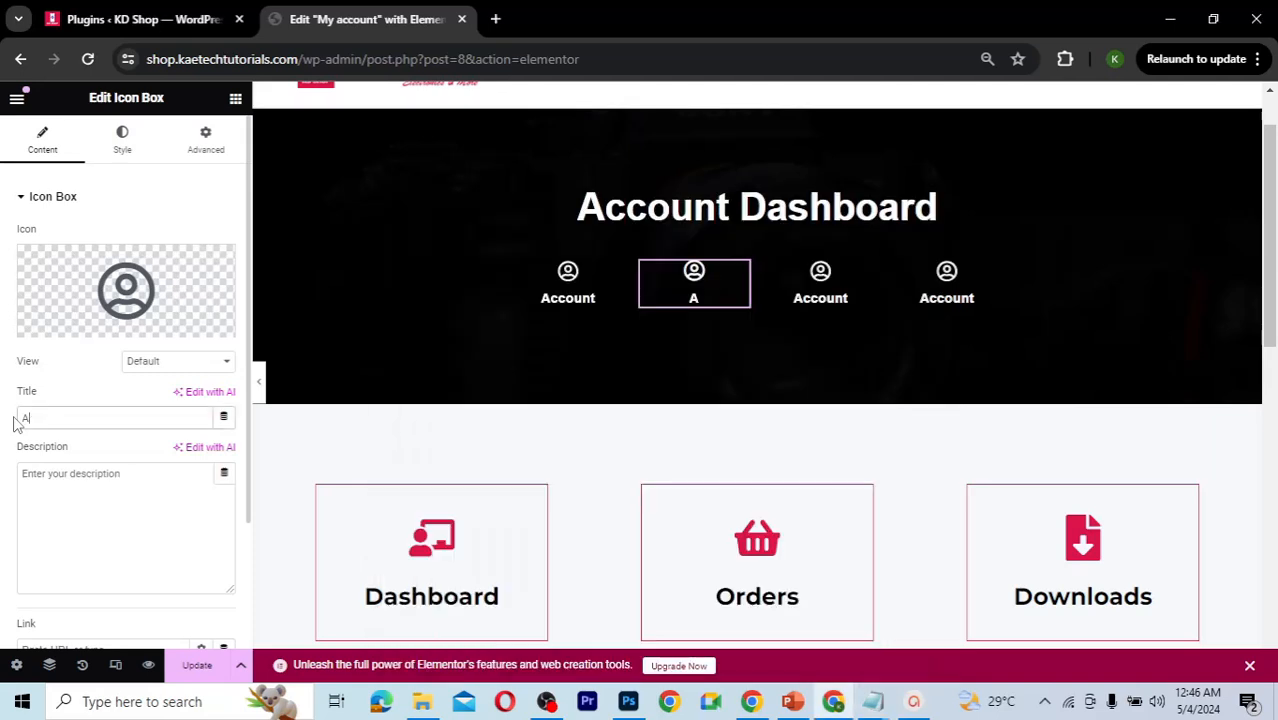
{"action": "type", "text": "ddress"}
Step: Search the icon library for "add" and set the Address icon box's icon to the outlined address card
{"action": "left_click", "coordinate": [118, 304]}
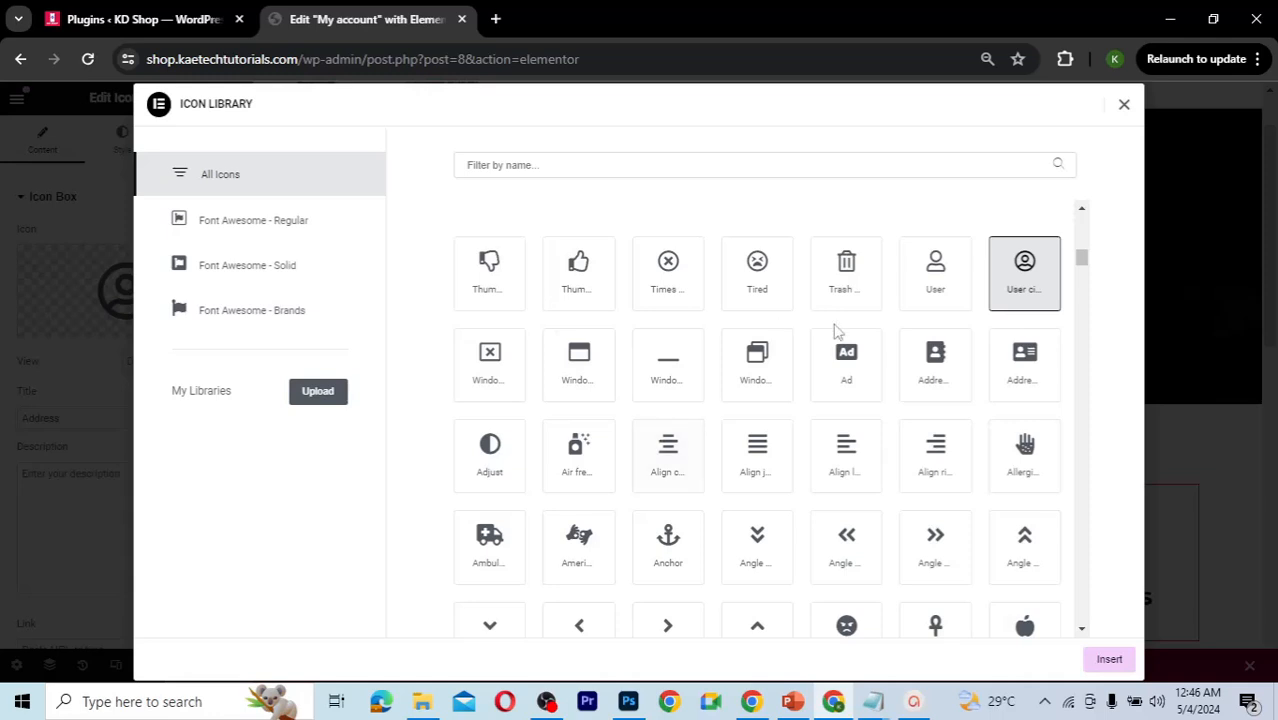
{"action": "left_click", "coordinate": [597, 168]}
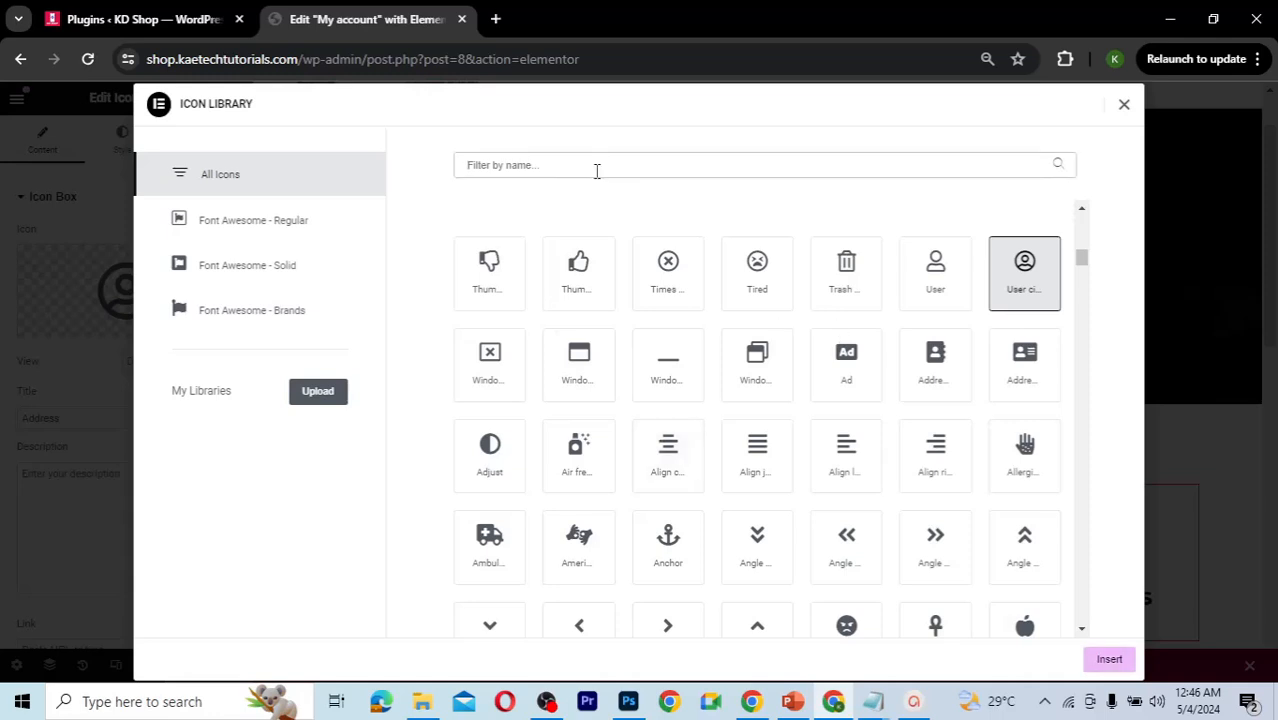
{"action": "type", "text": "a"}
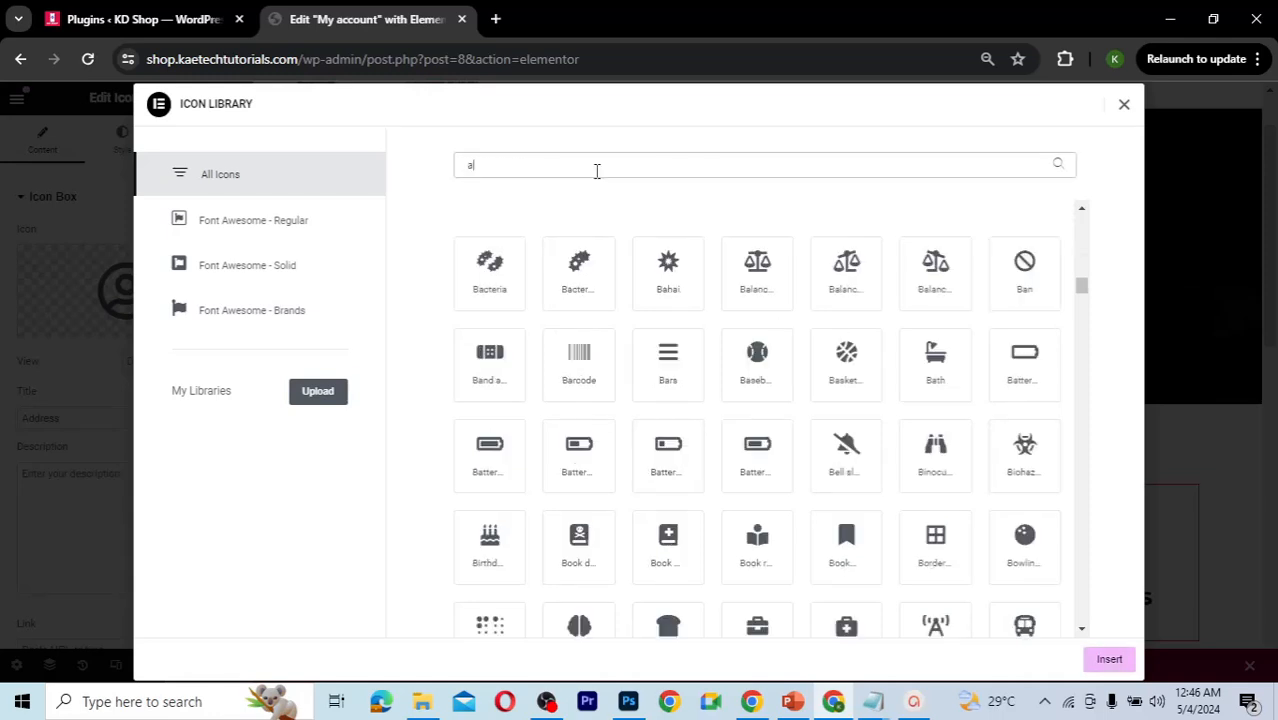
{"action": "type", "text": "dd"}
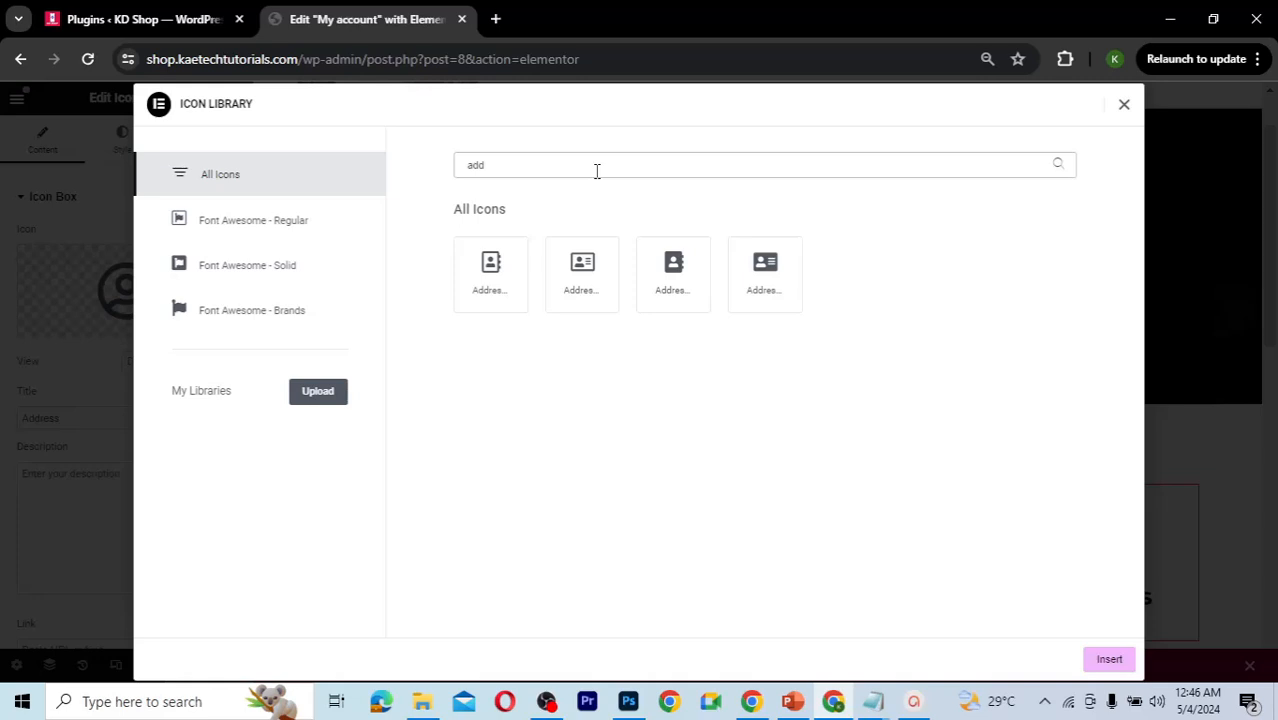
{"action": "left_click", "coordinate": [582, 273]}
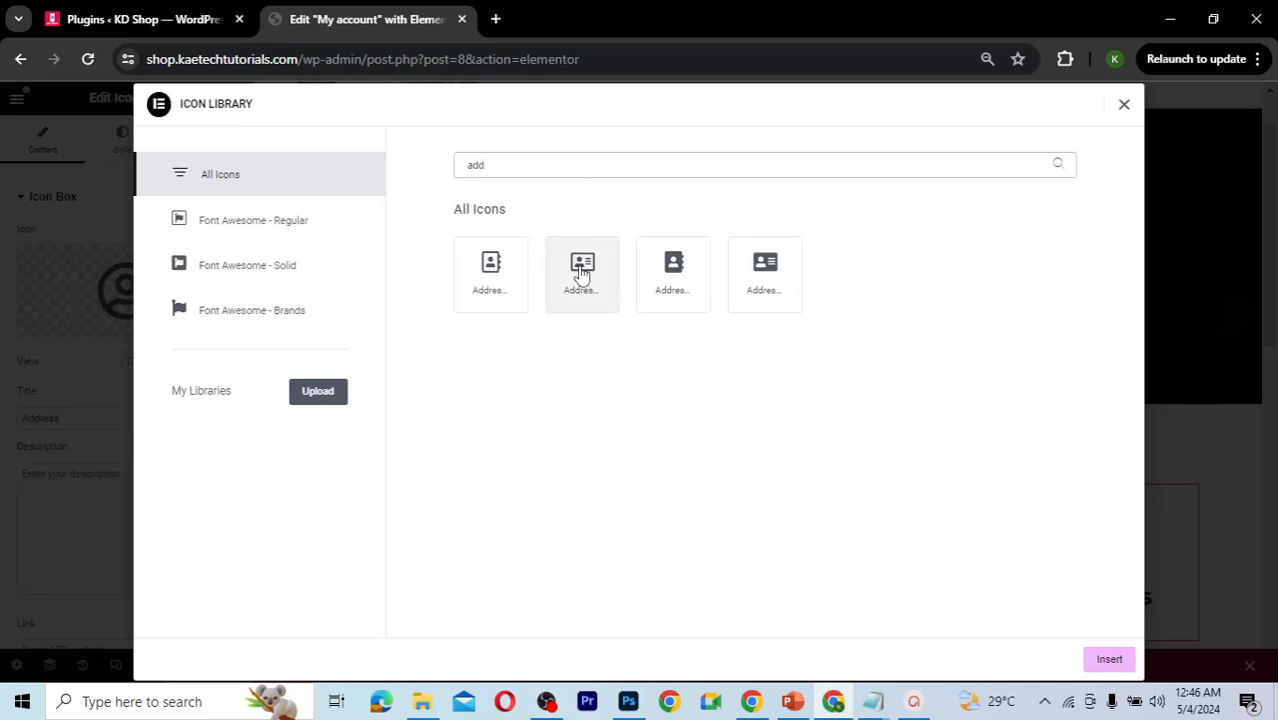
{"action": "left_click", "coordinate": [582, 267]}
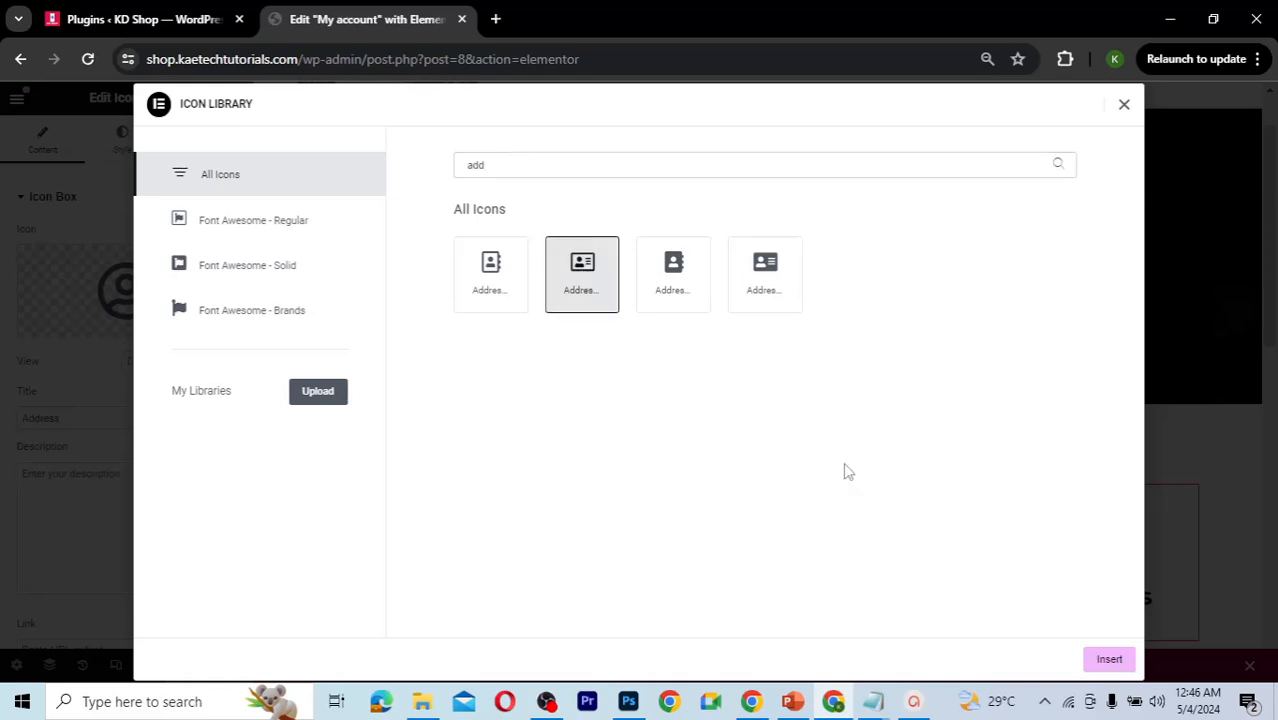
{"action": "left_click", "coordinate": [1112, 660]}
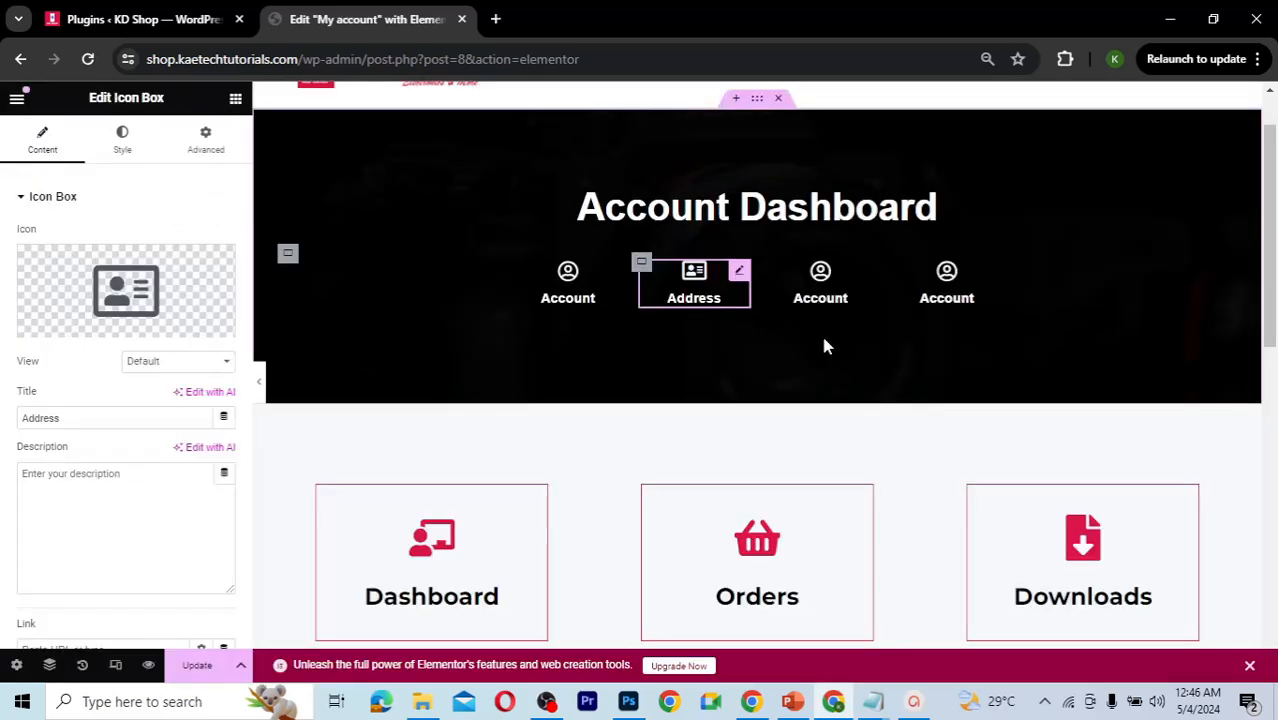
Step: Set the third banner icon box's title to "Payment"
{"action": "left_click", "coordinate": [865, 273]}
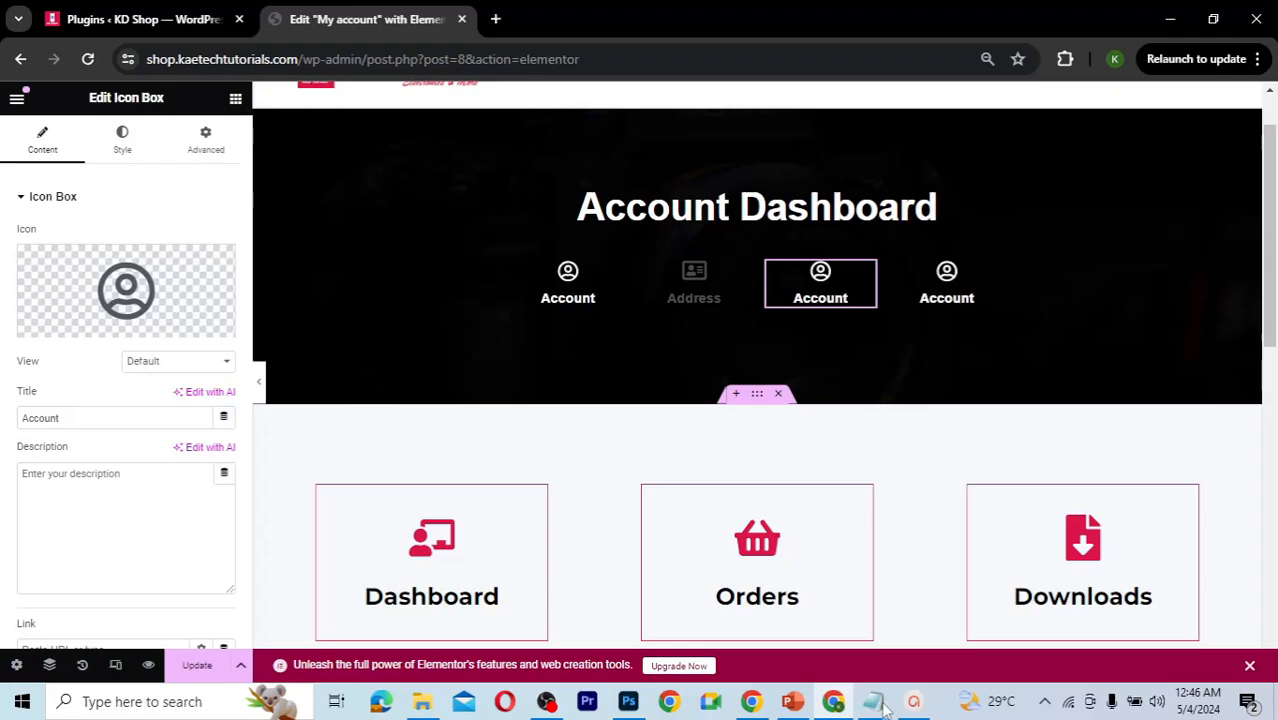
{"action": "mouse_move", "coordinate": [881, 704]}
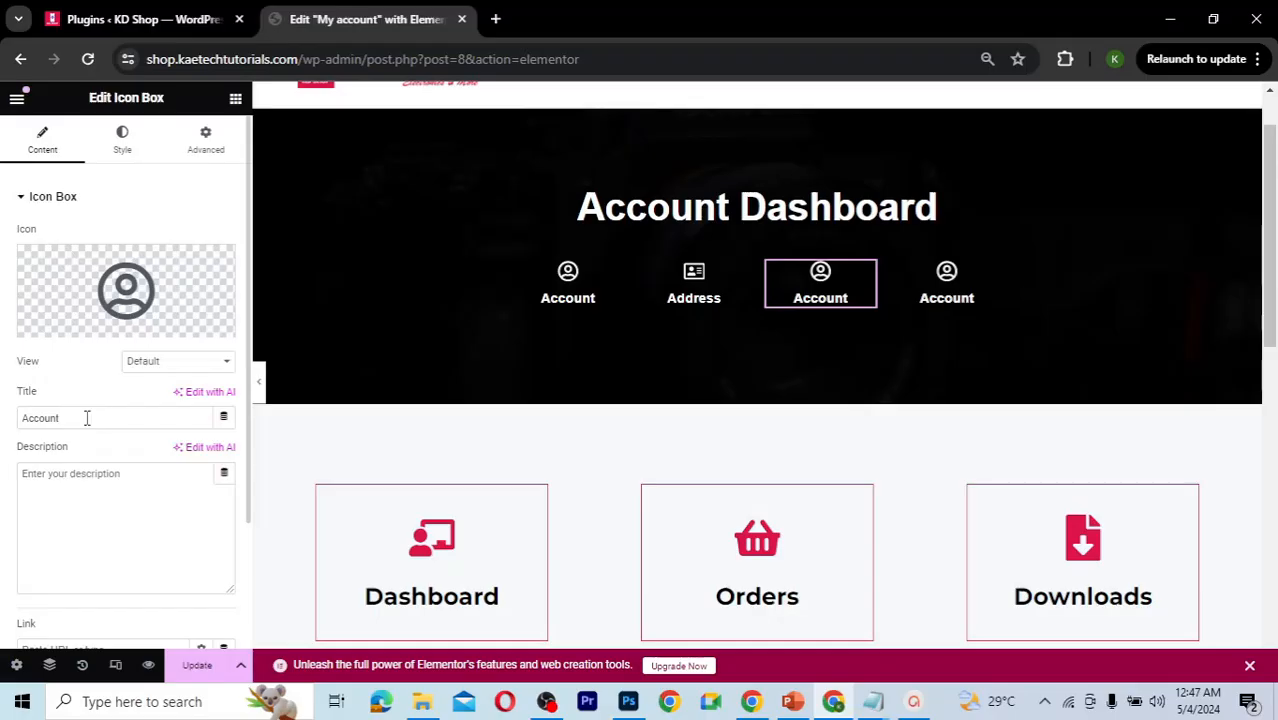
{"action": "left_click_drag", "start_coordinate": [77, 418], "coordinate": [5, 418]}
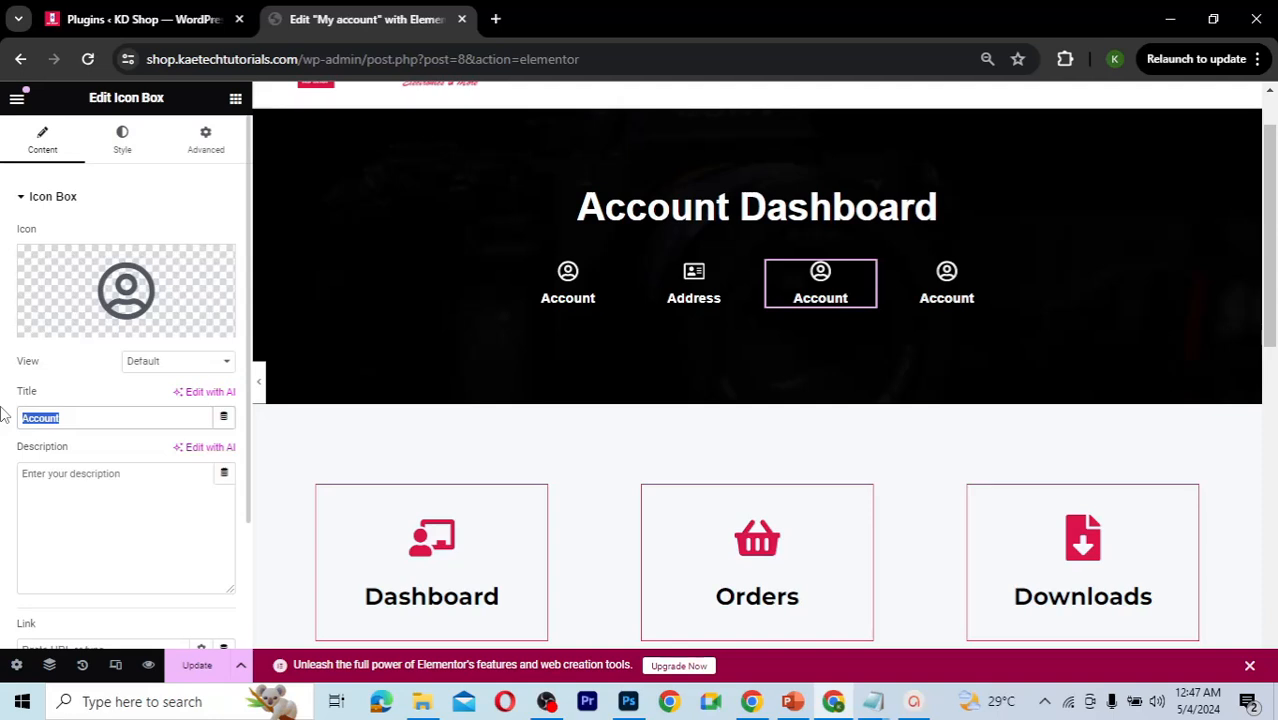
{"action": "type", "text": "Payme"}
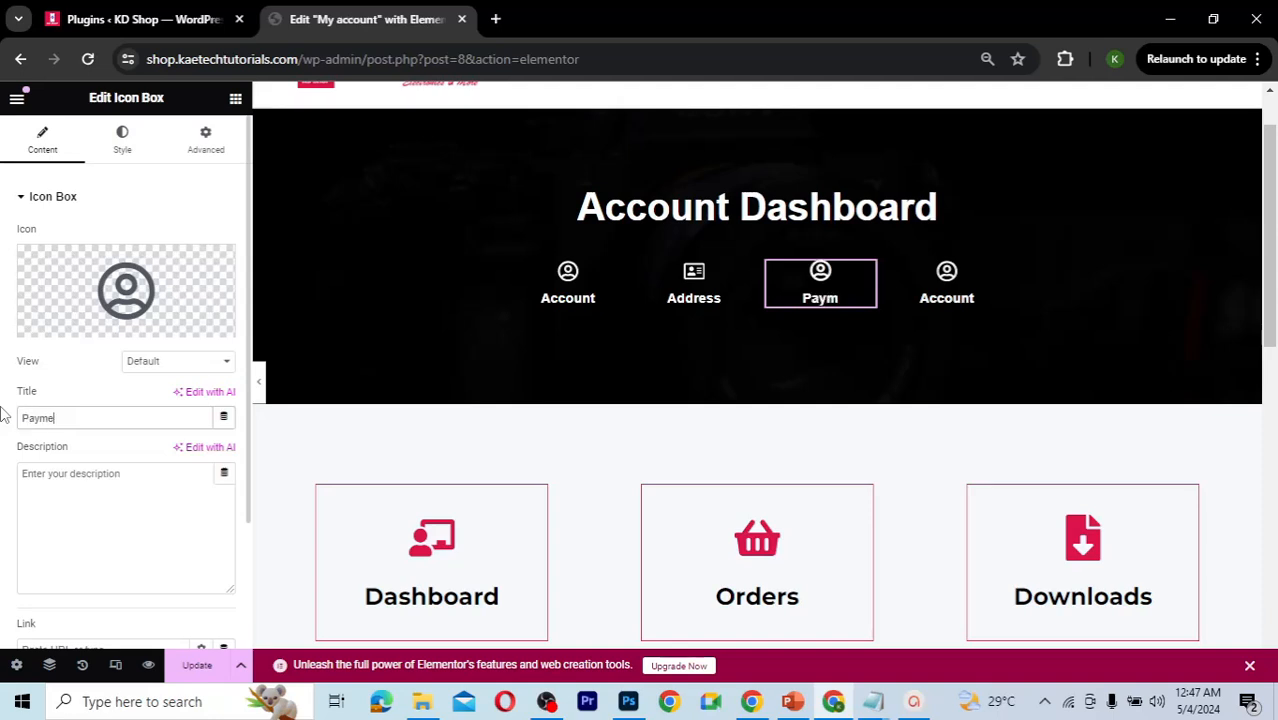
{"action": "type", "text": "nt"}
Step: Search the icon library for "card" and set the Payment icon box's icon to the Mastercard icon
{"action": "left_click", "coordinate": [131, 291]}
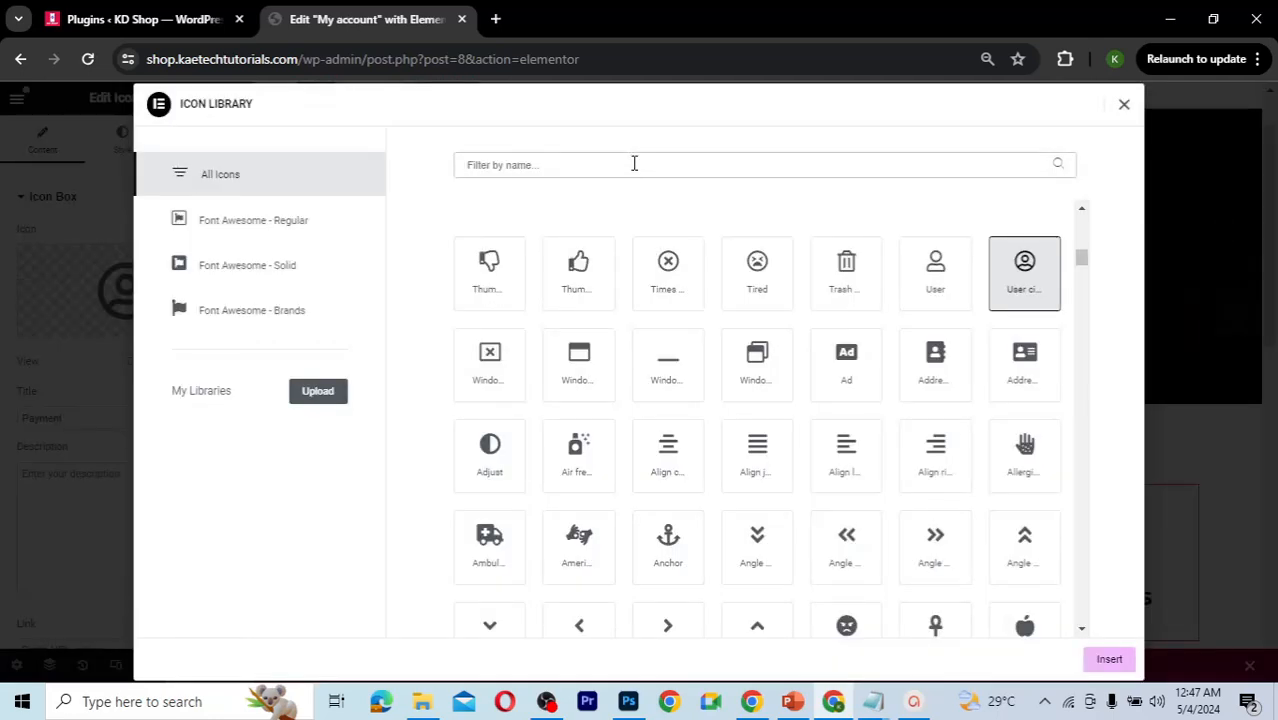
{"action": "type", "text": "card"}
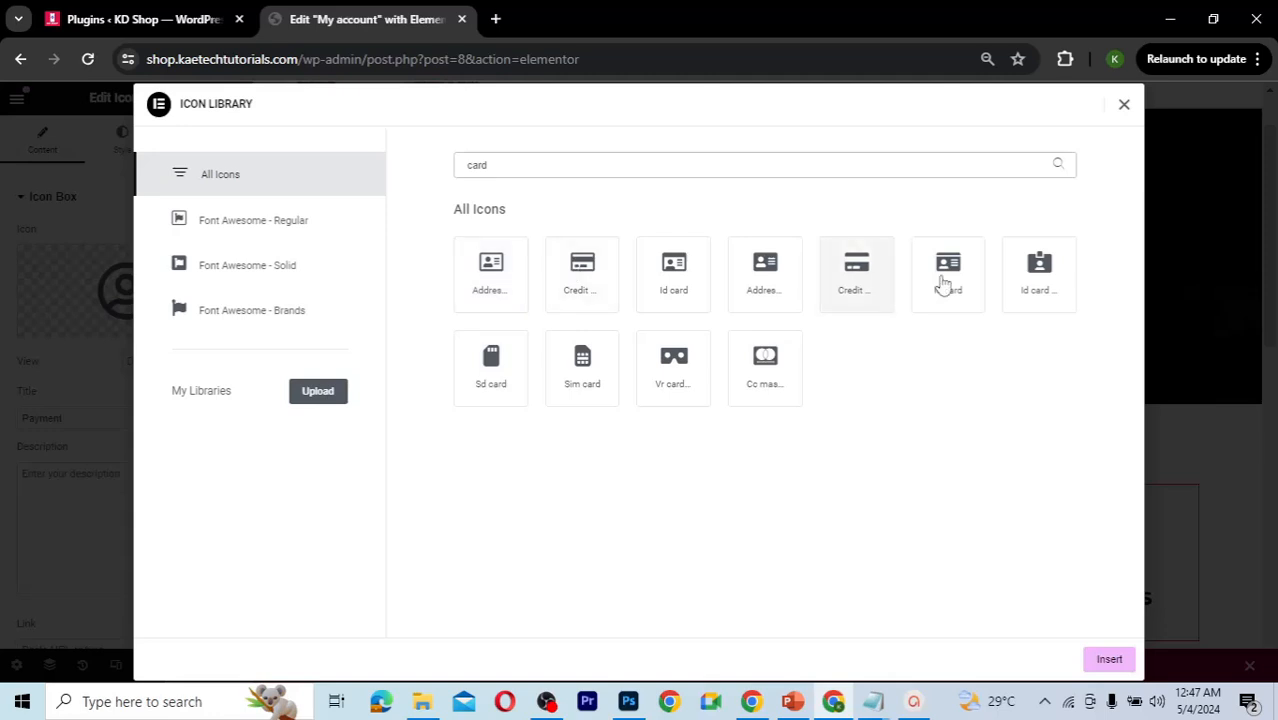
{"action": "left_click", "coordinate": [764, 368]}
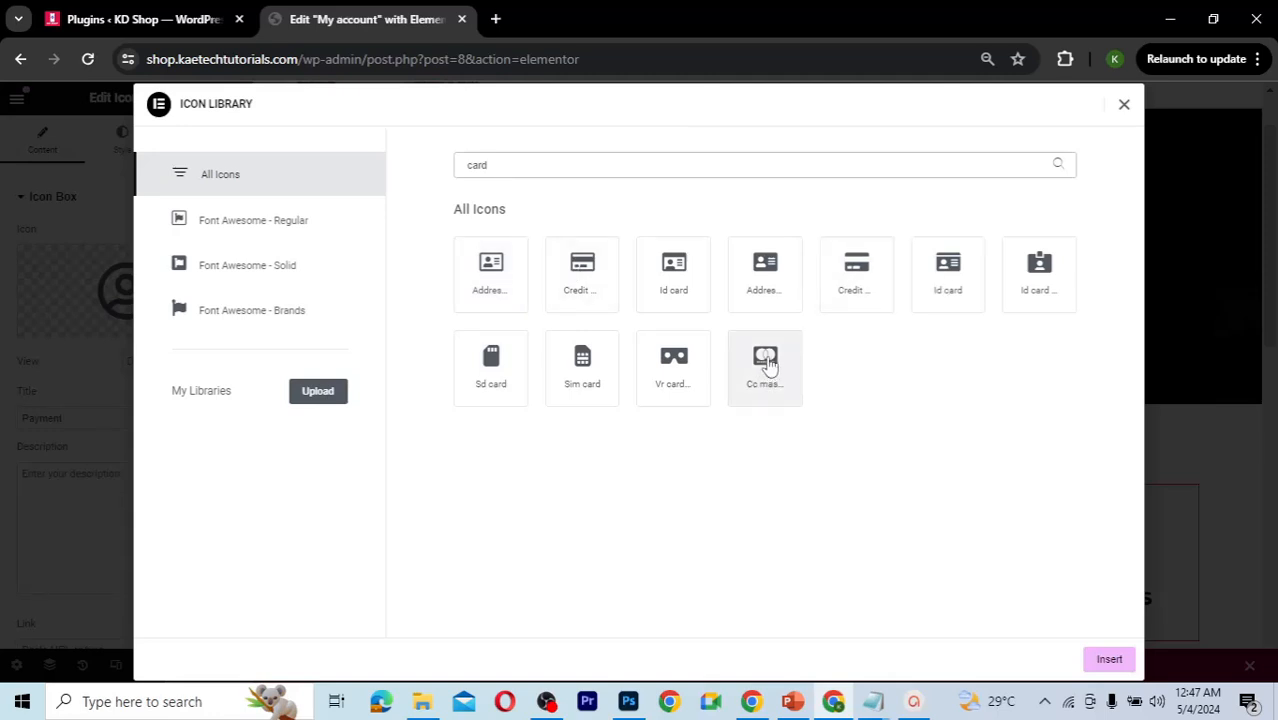
{"action": "left_click", "coordinate": [765, 369]}
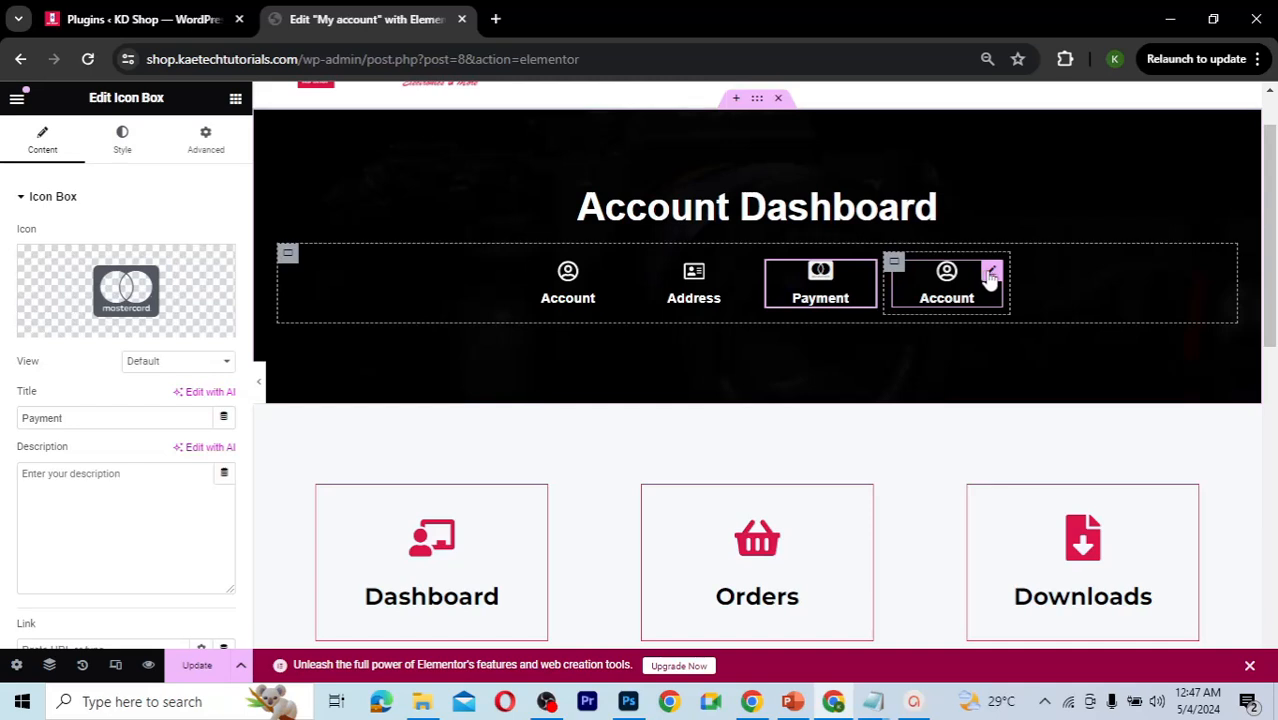
Step: Set the fourth banner icon box's title to "Logout"
{"action": "left_click", "coordinate": [990, 275]}
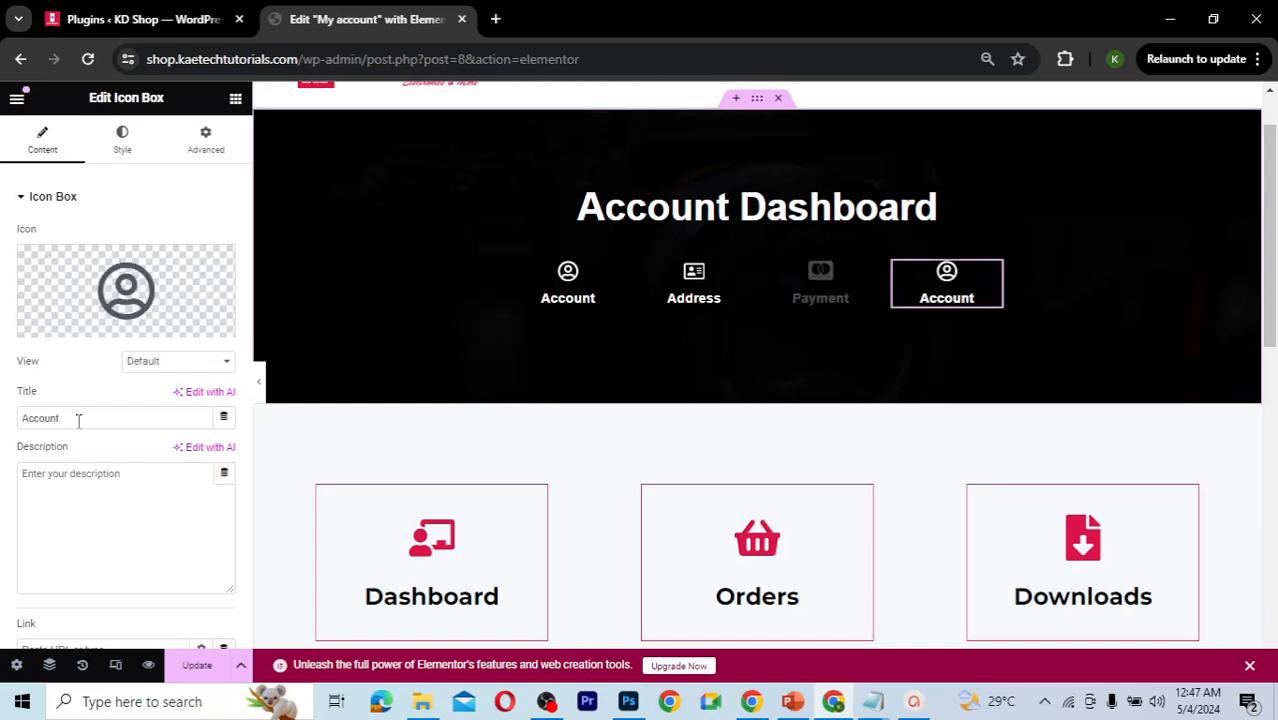
{"action": "left_click_drag", "start_coordinate": [78, 420], "coordinate": [13, 424]}
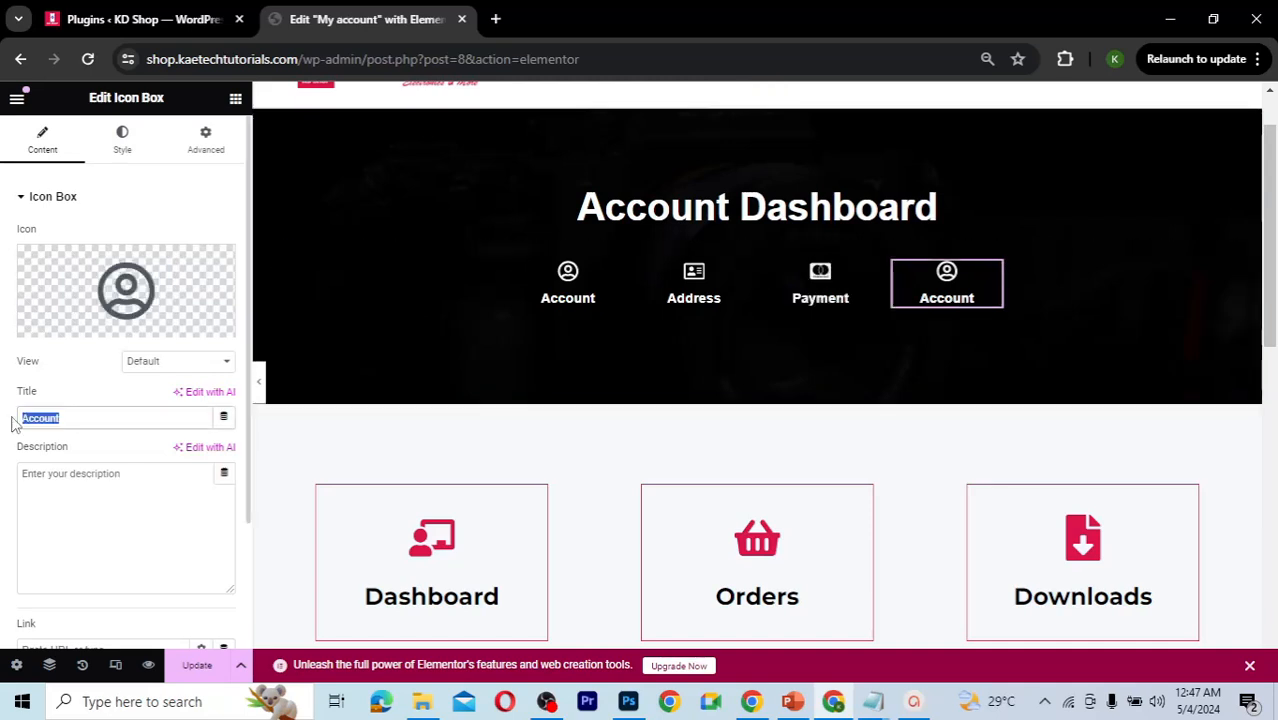
{"action": "type", "text": "Log"}
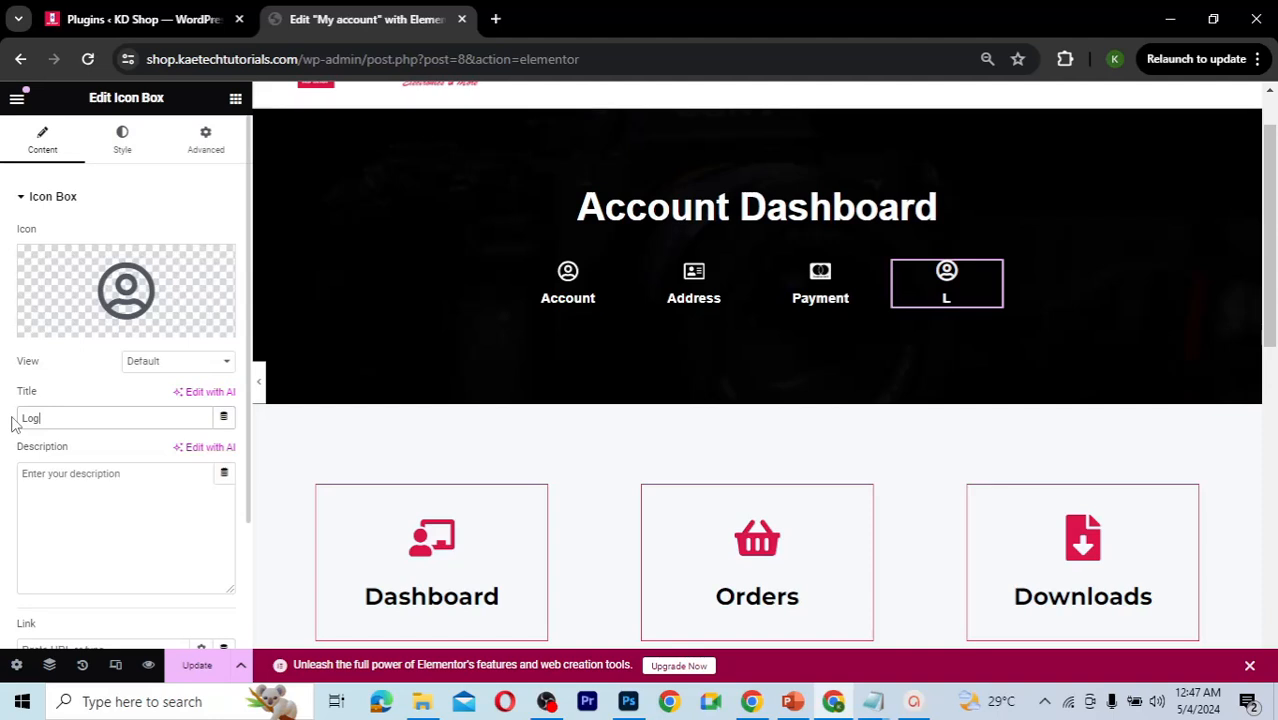
{"action": "type", "text": "out"}
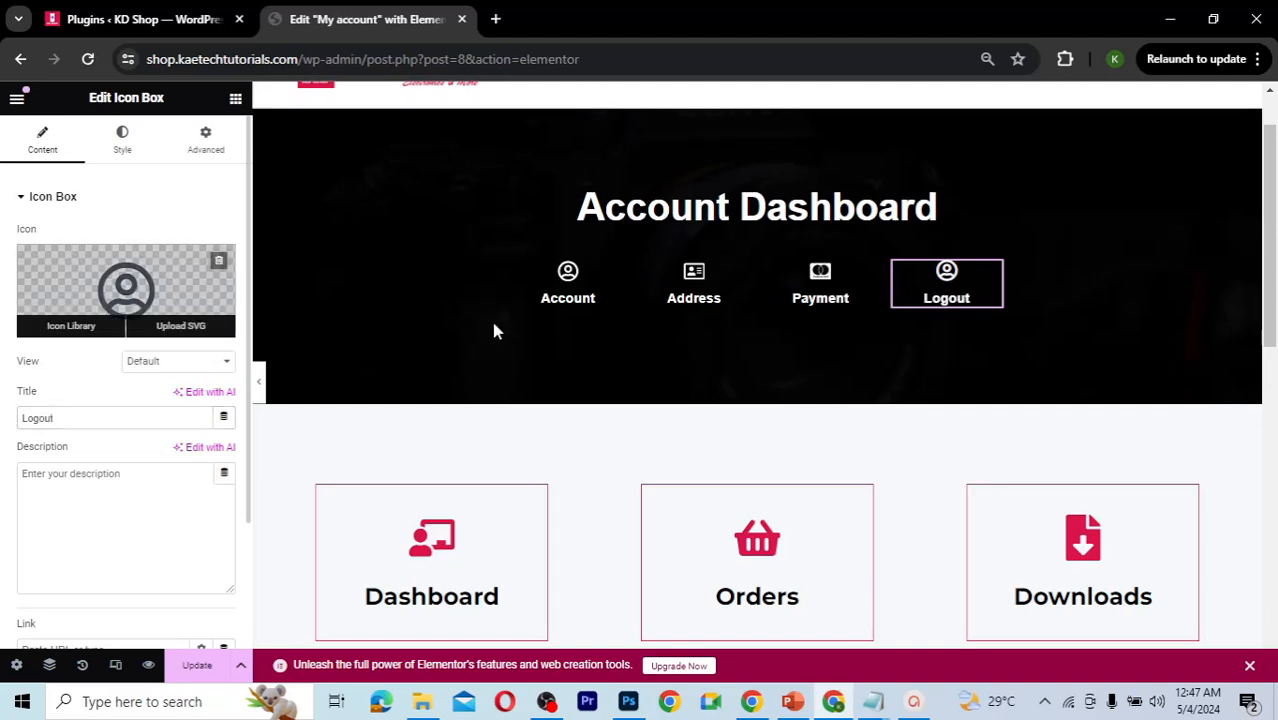
{"action": "type", "text": "log"}
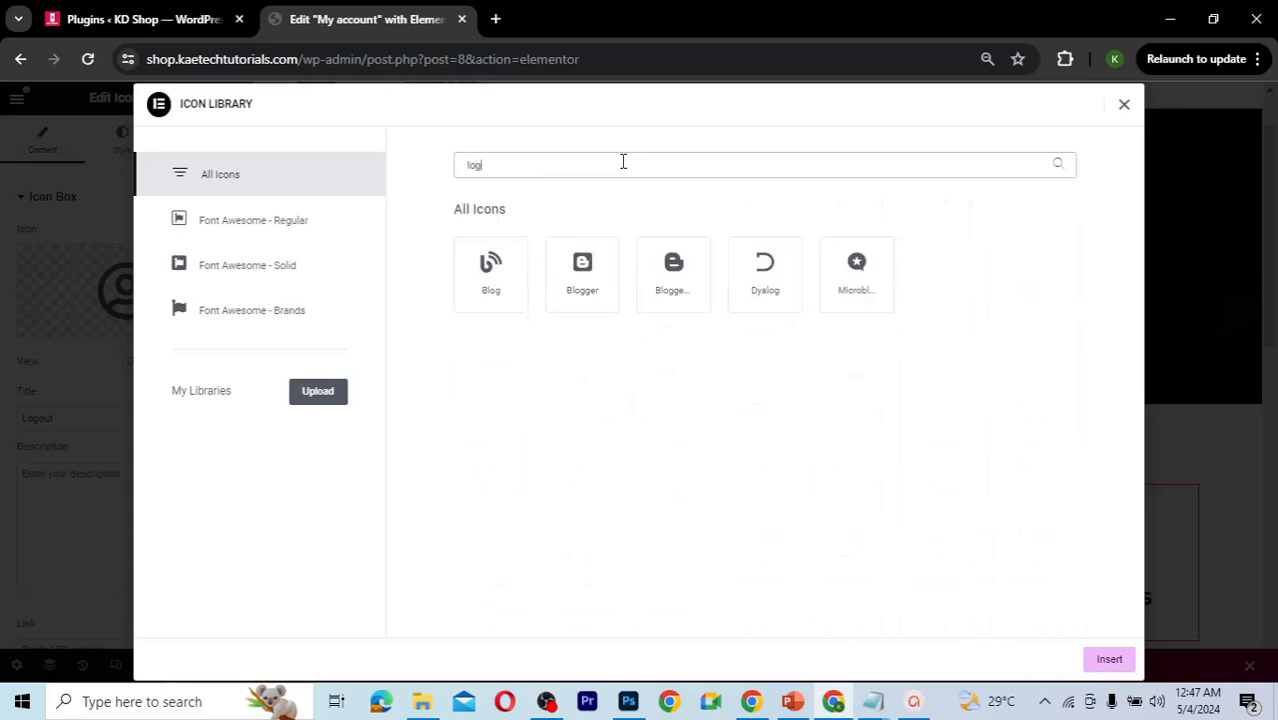
{"action": "type", "text": "o"}
{"action": "key", "text": "BackSpace"}
{"action": "key", "text": "BackSpace"}
{"action": "key", "text": "BackSpace"}
{"action": "key", "text": "BackSpace"}
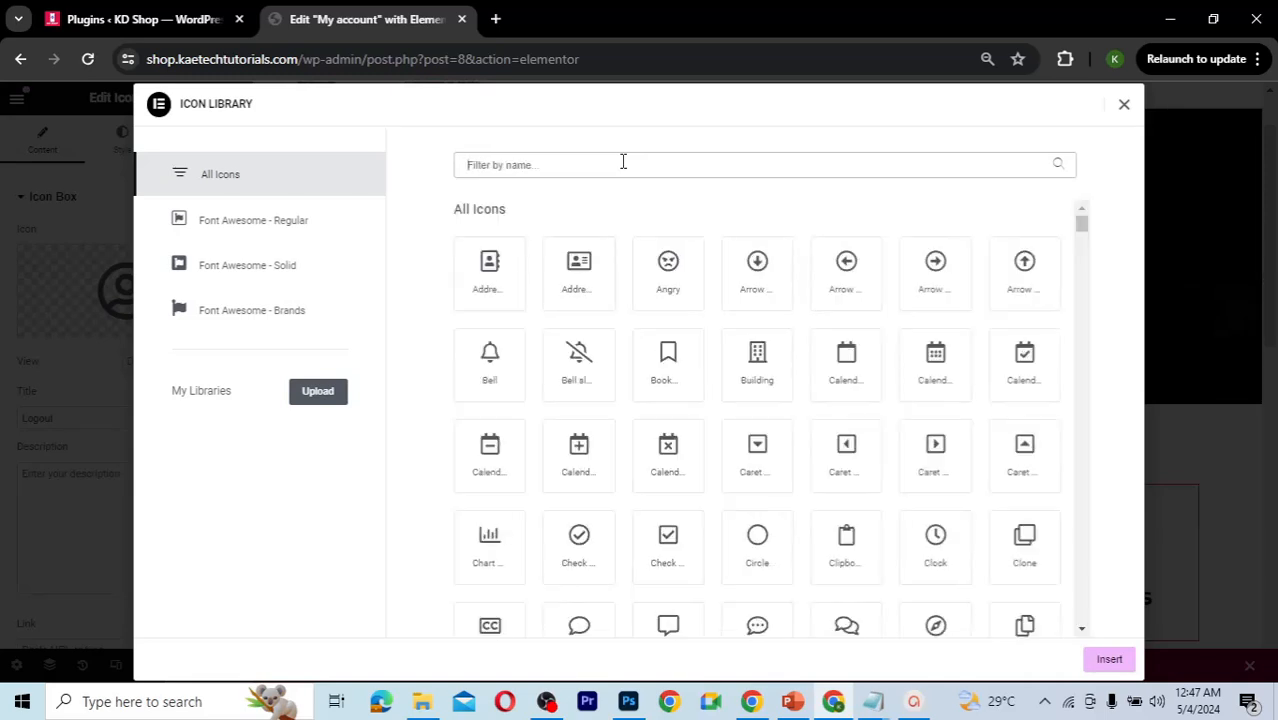
Step: Search the icon library for "sign" and set the Logout icon box's icon to the sign-out arrow
{"action": "type", "text": "sign"}
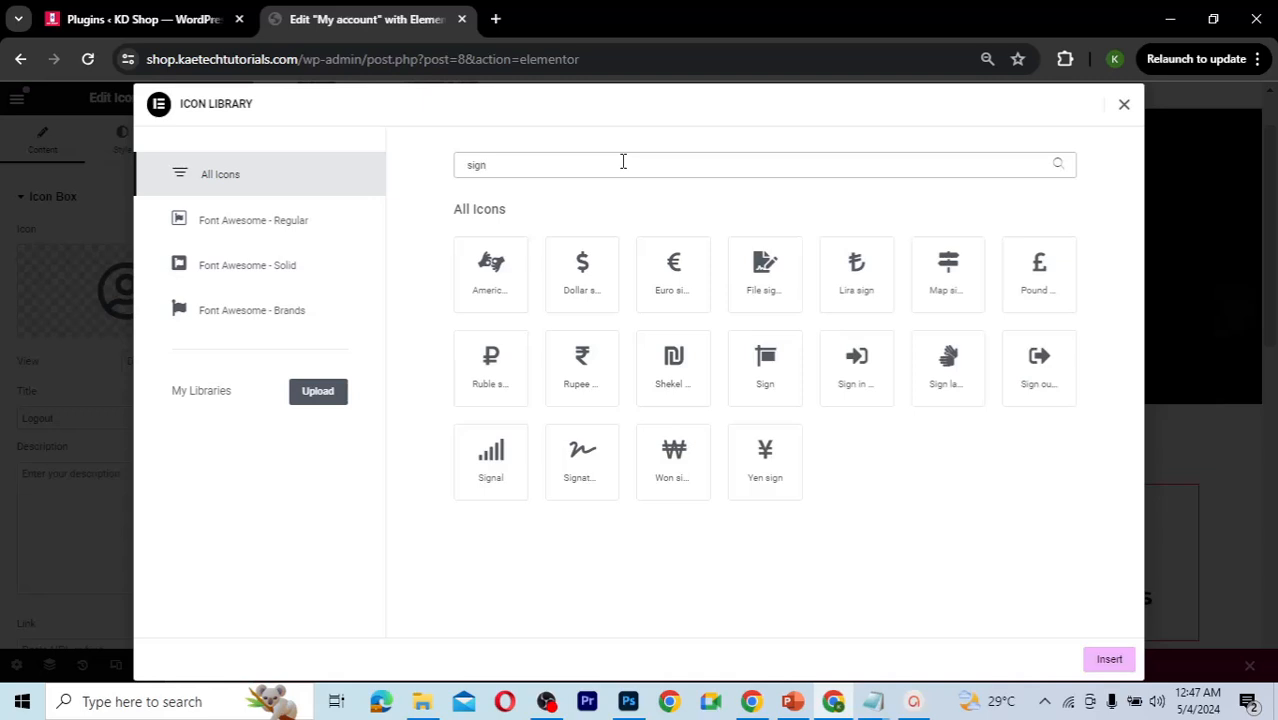
{"action": "left_click", "coordinate": [776, 370]}
{"action": "left_click", "coordinate": [843, 375]}
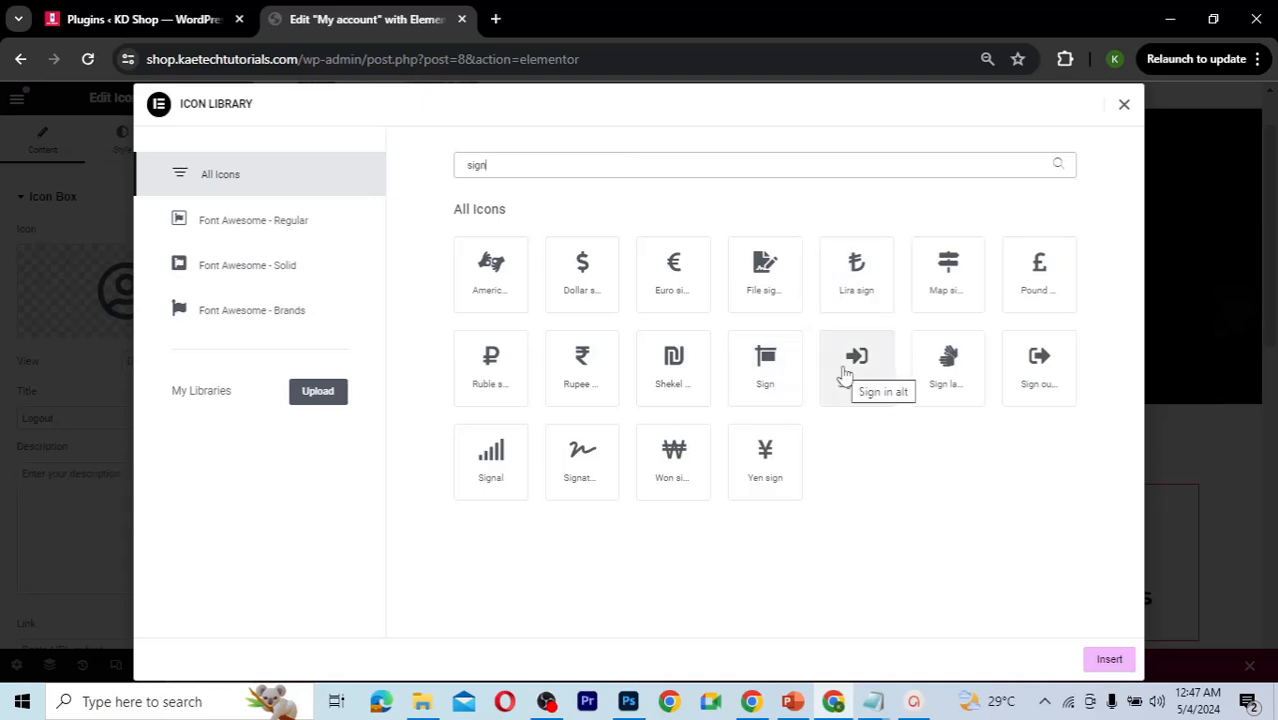
{"action": "left_click", "coordinate": [980, 364]}
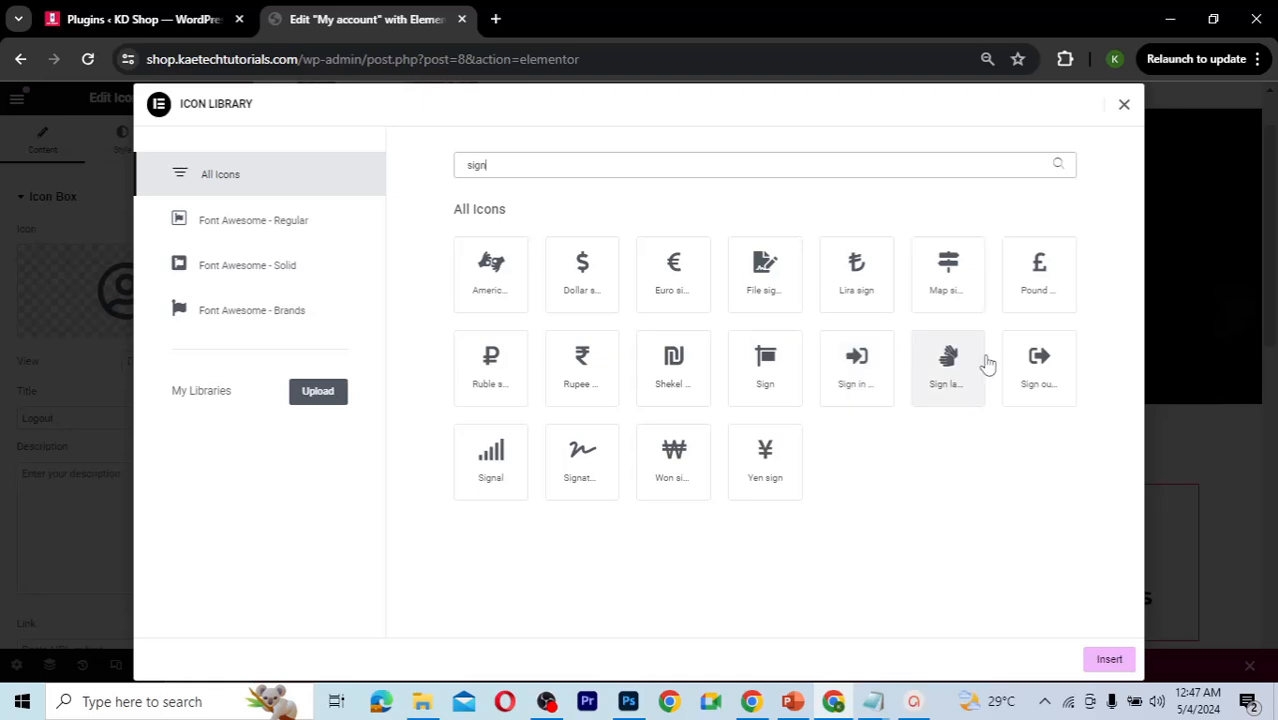
{"action": "left_click", "coordinate": [1040, 362]}
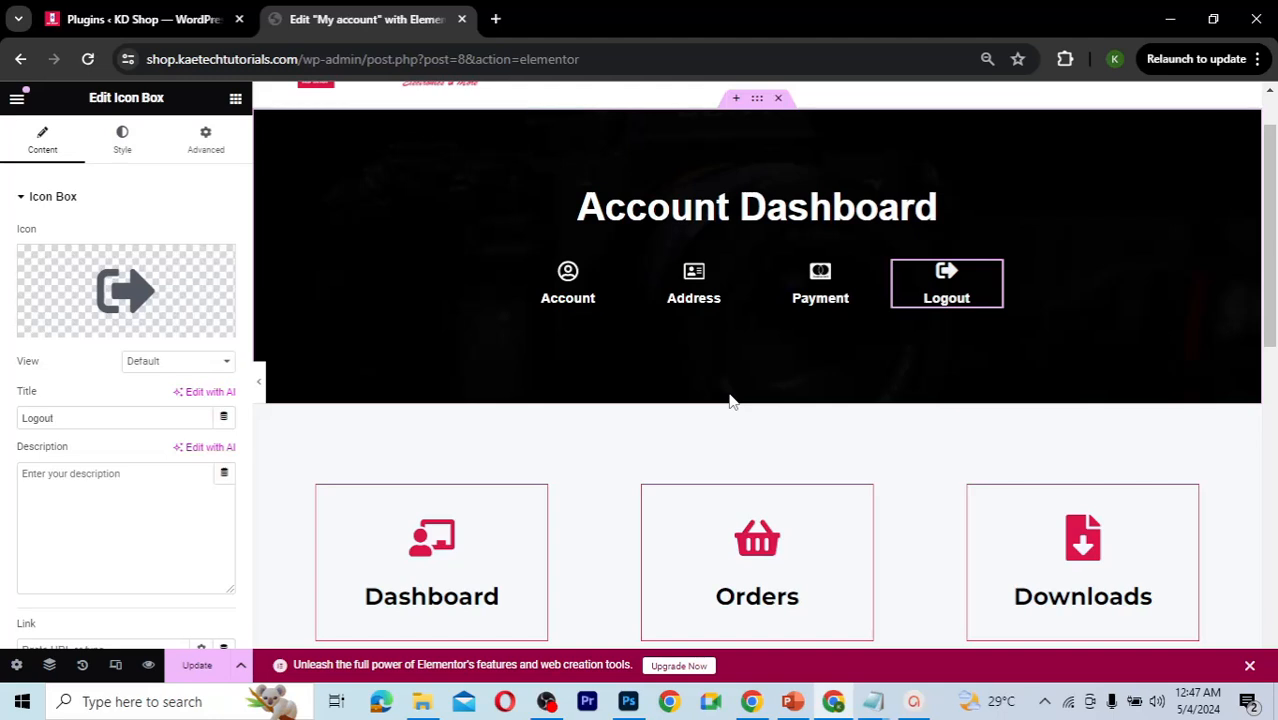
{"action": "scroll", "coordinate": [1268, 330], "scroll_direction": "down", "scroll_amount": 2}
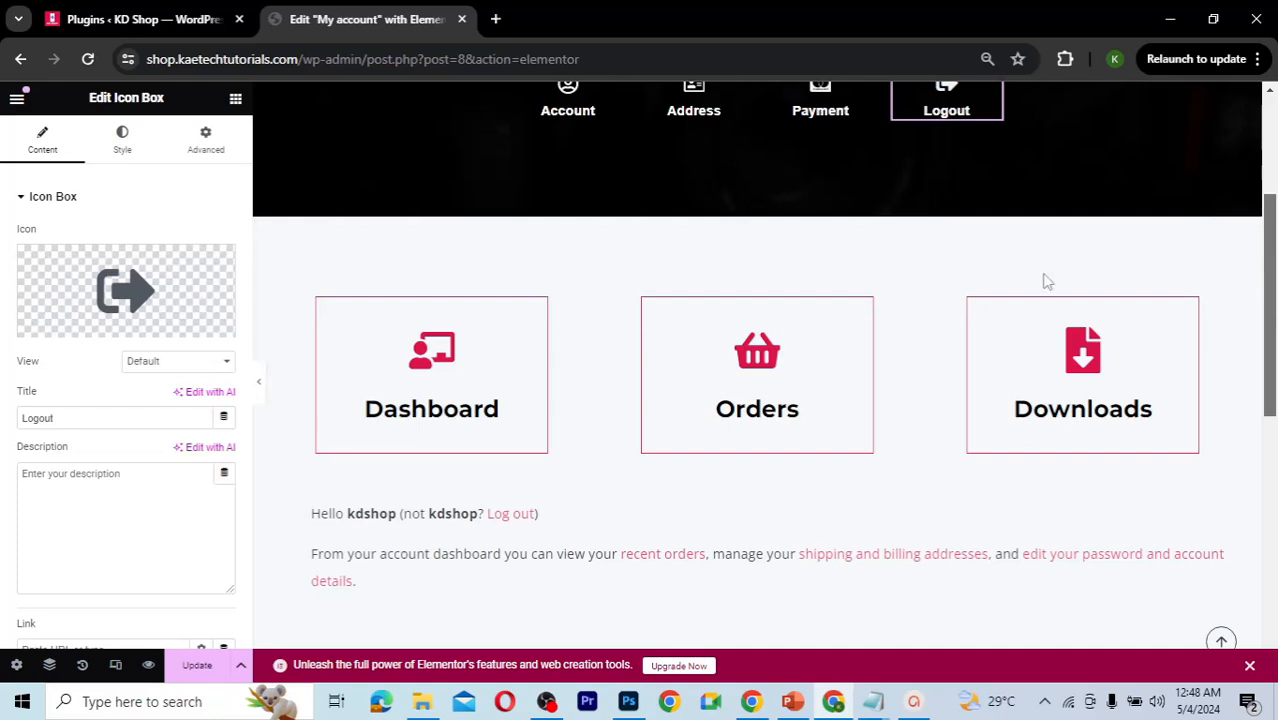
{"action": "left_click_drag", "start_coordinate": [1266, 326], "coordinate": [1265, 329]}
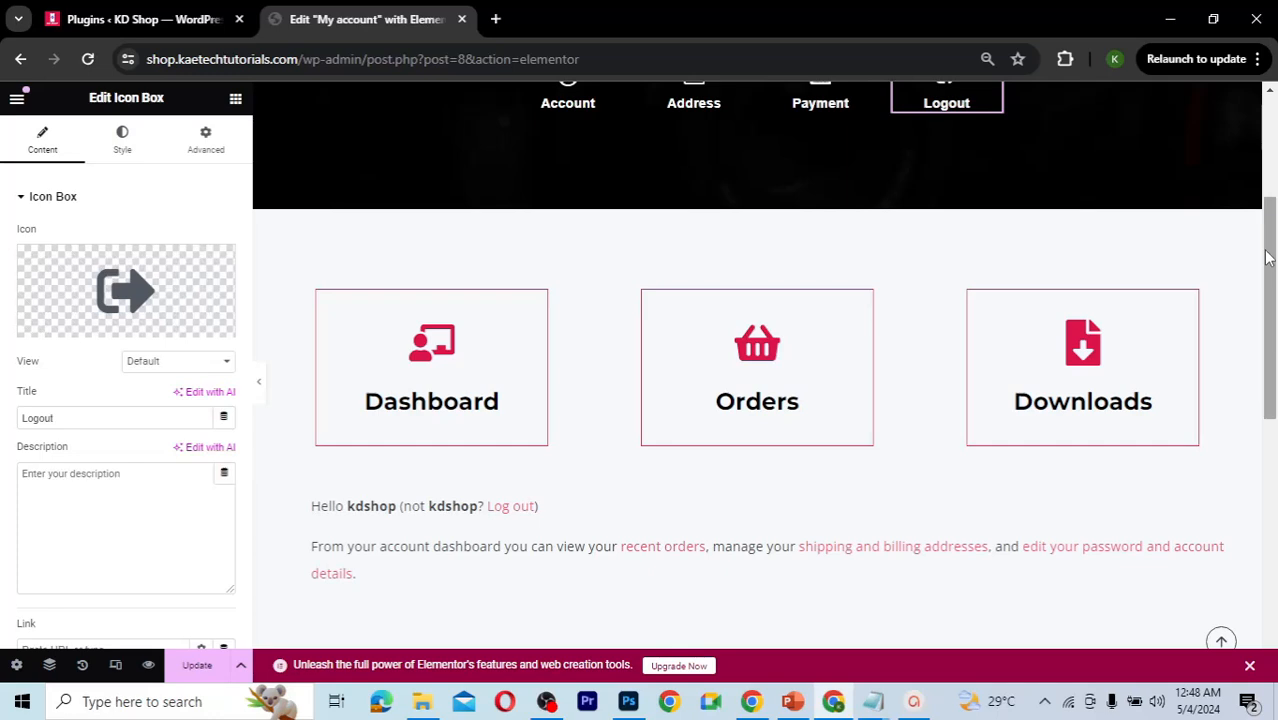
{"action": "scroll", "coordinate": [669, 295], "scroll_direction": "up", "scroll_amount": 2}
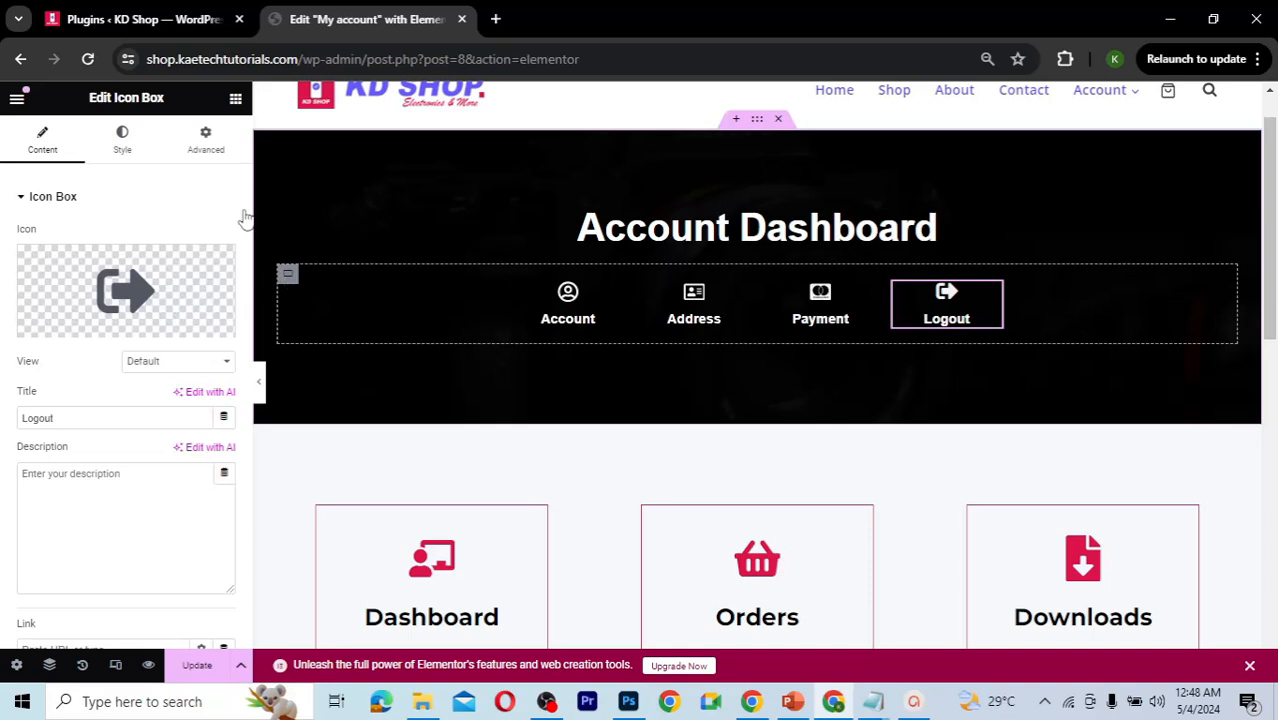
Step: Set the padding of the container holding the four account icon boxes to 0 px on all sides
{"action": "left_click", "coordinate": [203, 141]}
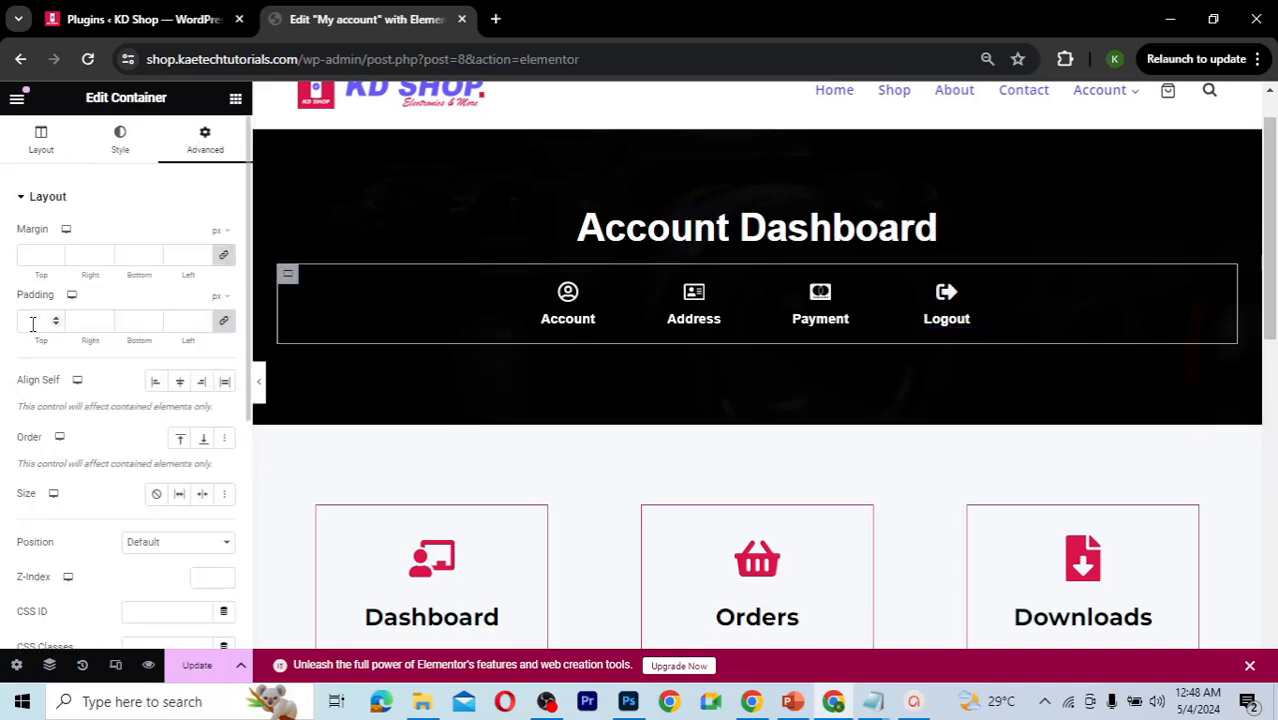
{"action": "left_click", "coordinate": [32, 323]}
{"action": "type", "text": "0"}
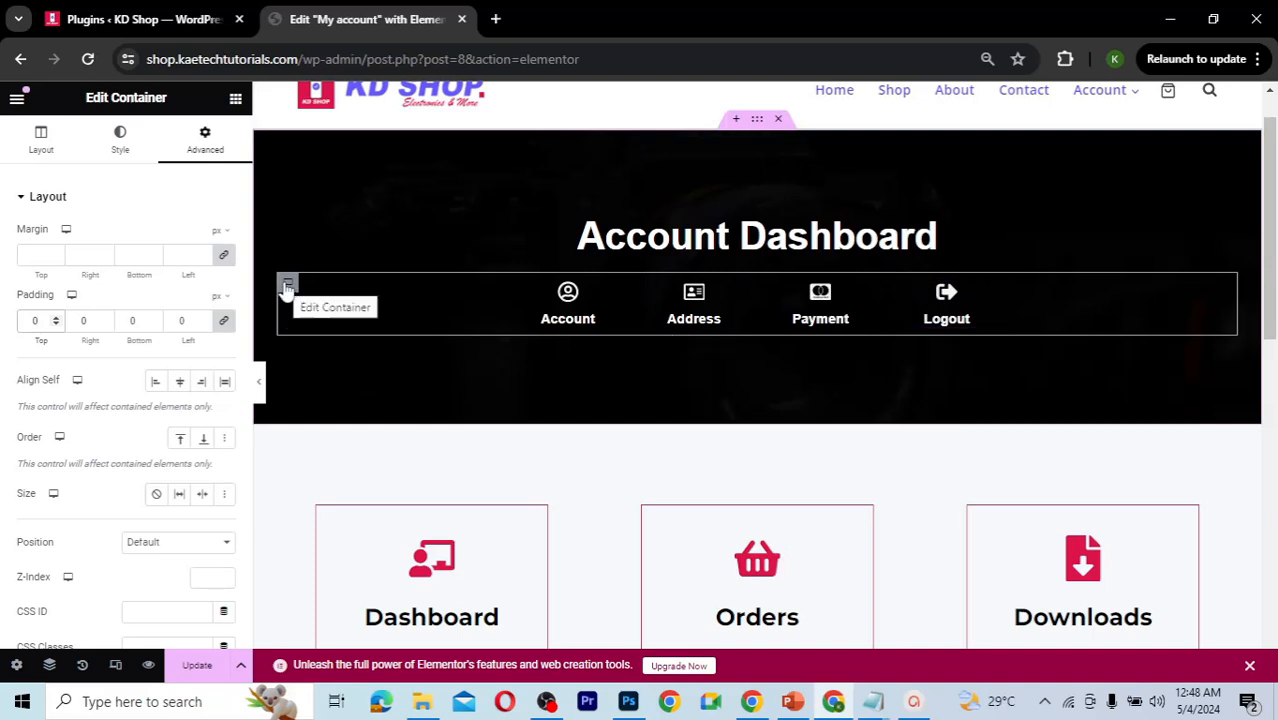
Step: Set the boxed content width of the outer Account Dashboard banner container to 650 px
{"action": "left_click", "coordinate": [758, 120]}
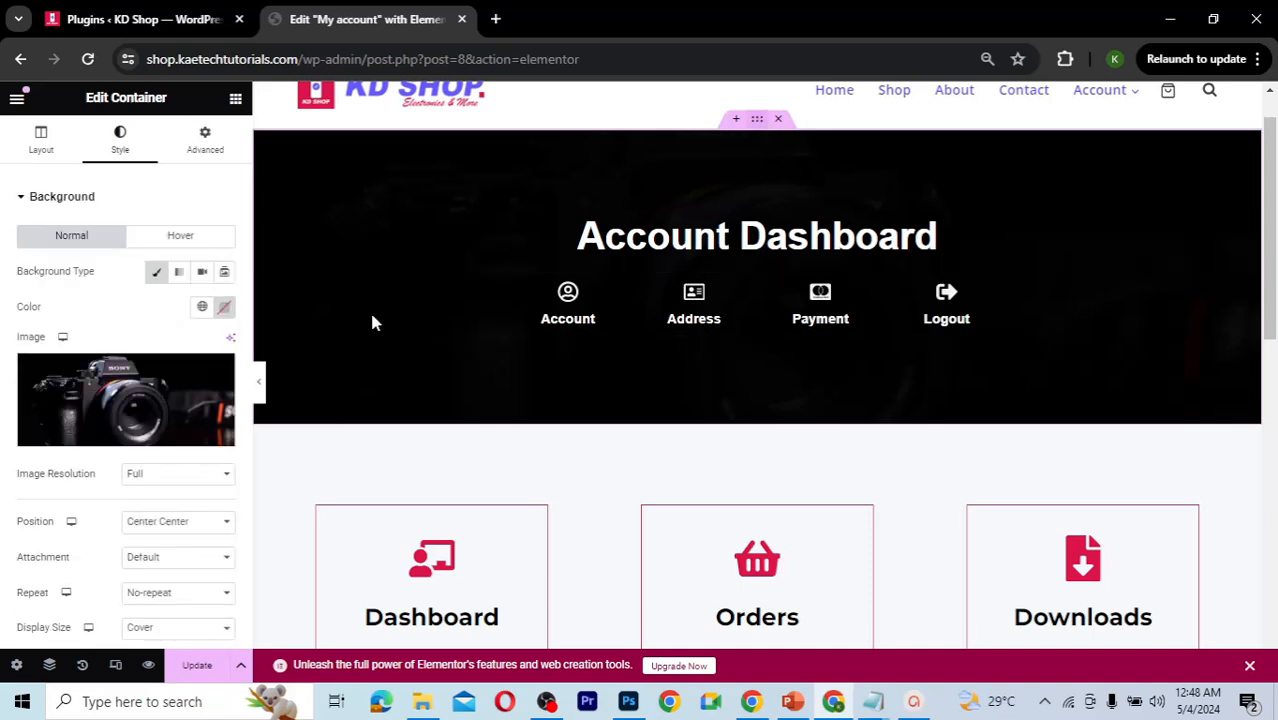
{"action": "left_click", "coordinate": [41, 142]}
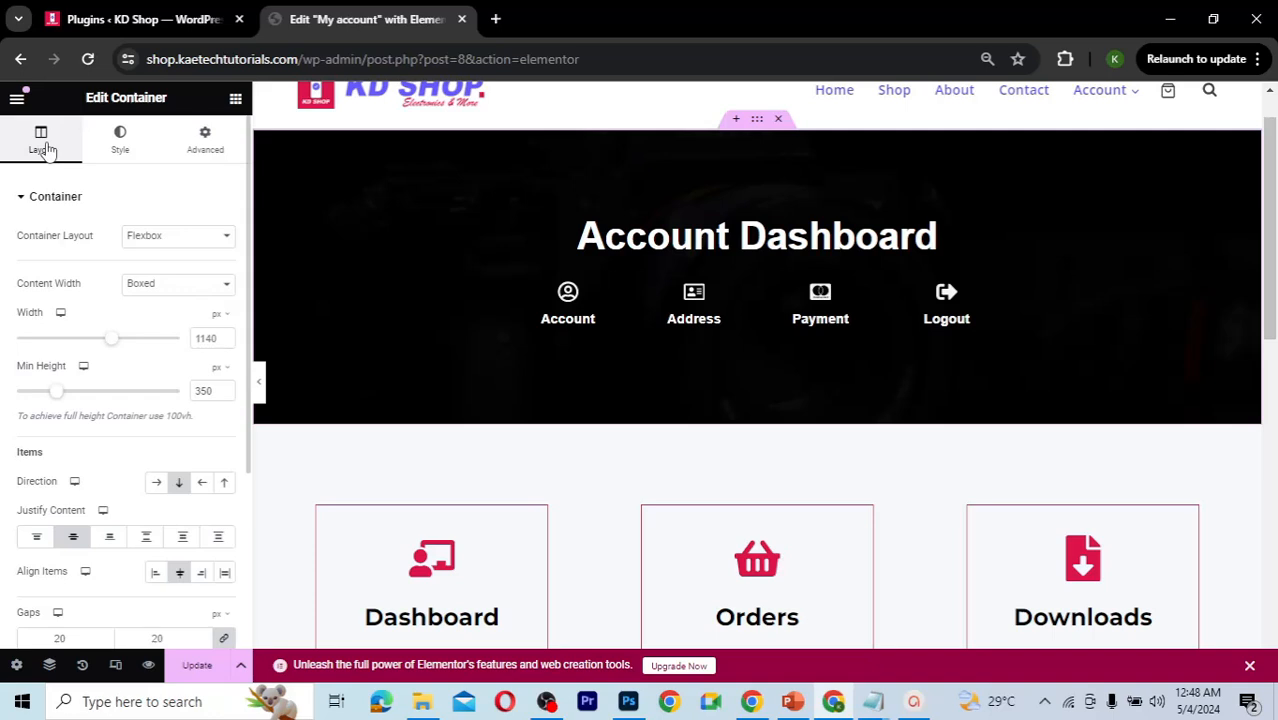
{"action": "double_click", "coordinate": [204, 341]}
{"action": "type", "text": "800"}
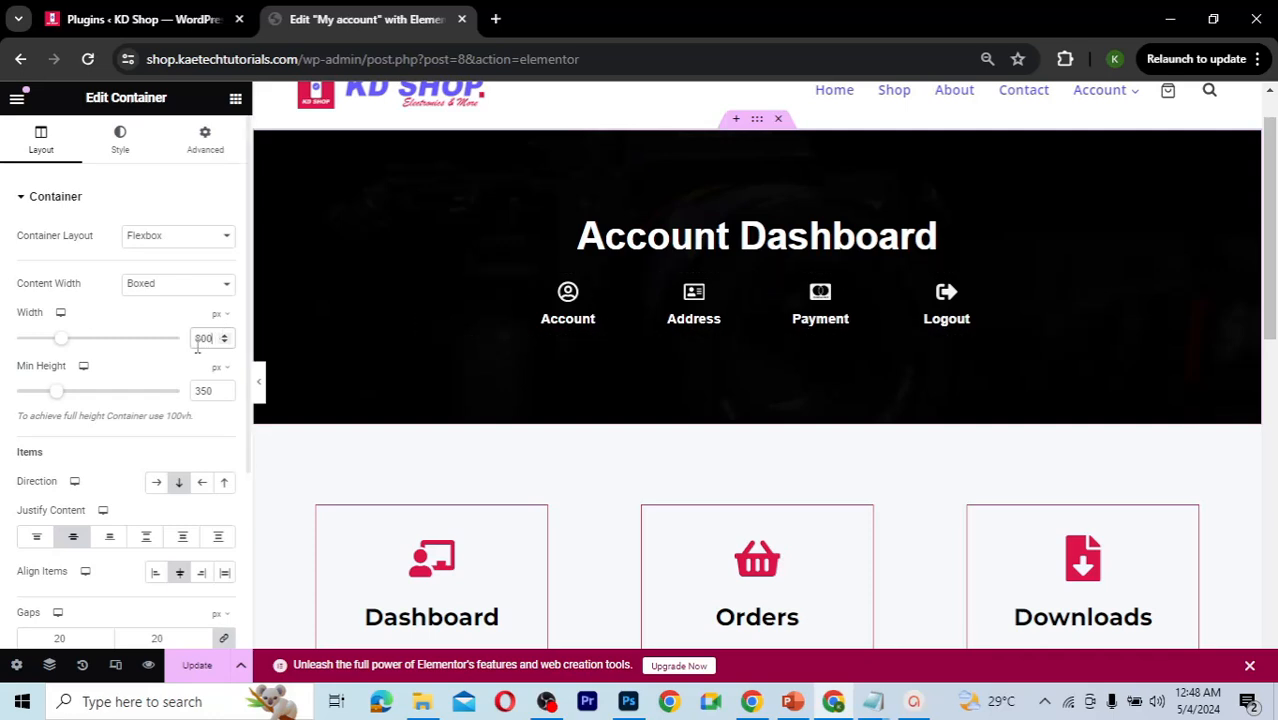
{"action": "left_click_drag", "start_coordinate": [201, 339], "coordinate": [188, 338]}
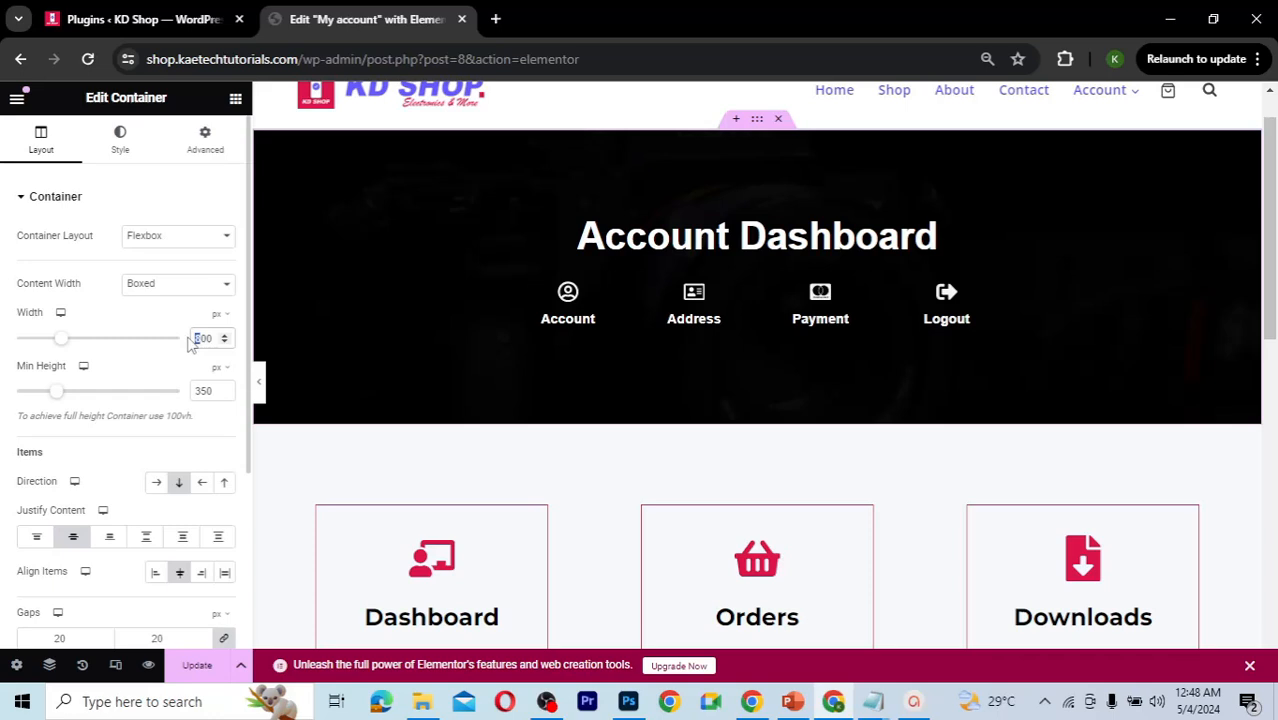
{"action": "type", "text": "65"}
{"action": "key", "text": "BackSpace"}
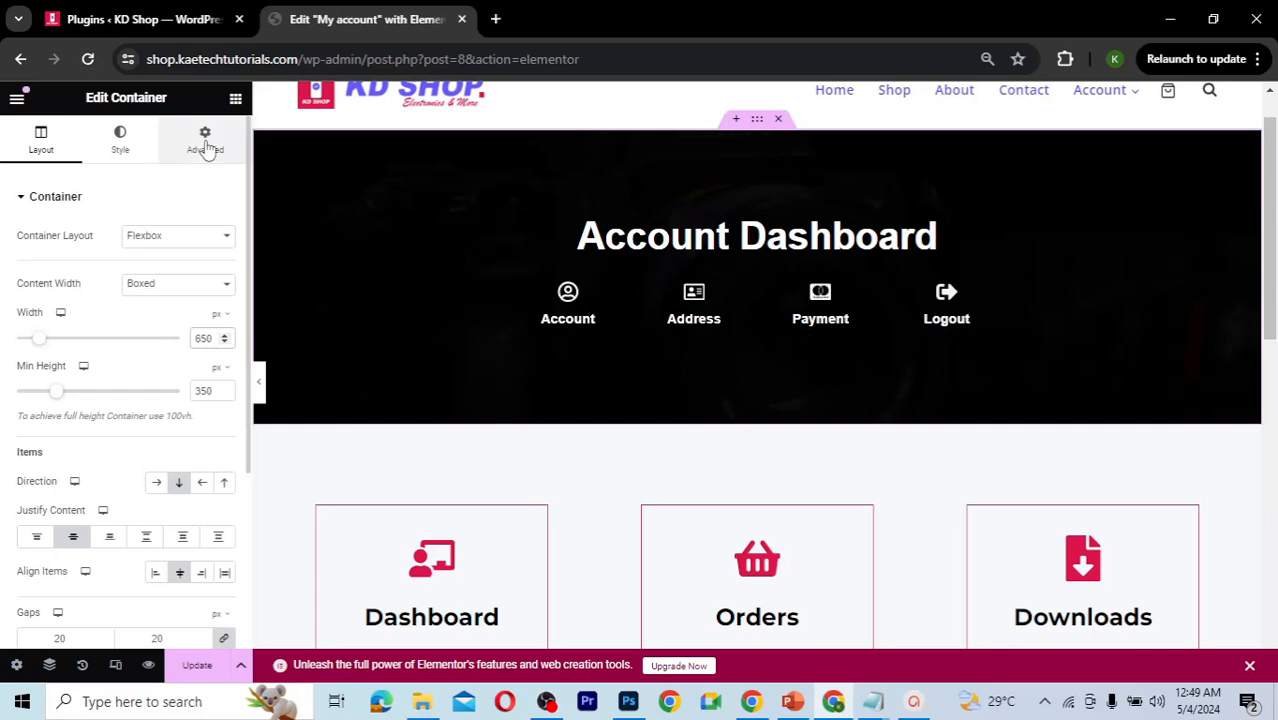
Step: Give the outer banner container a solid border, 2 px wide at the top and 0 px on the other sides
{"action": "left_click", "coordinate": [130, 162]}
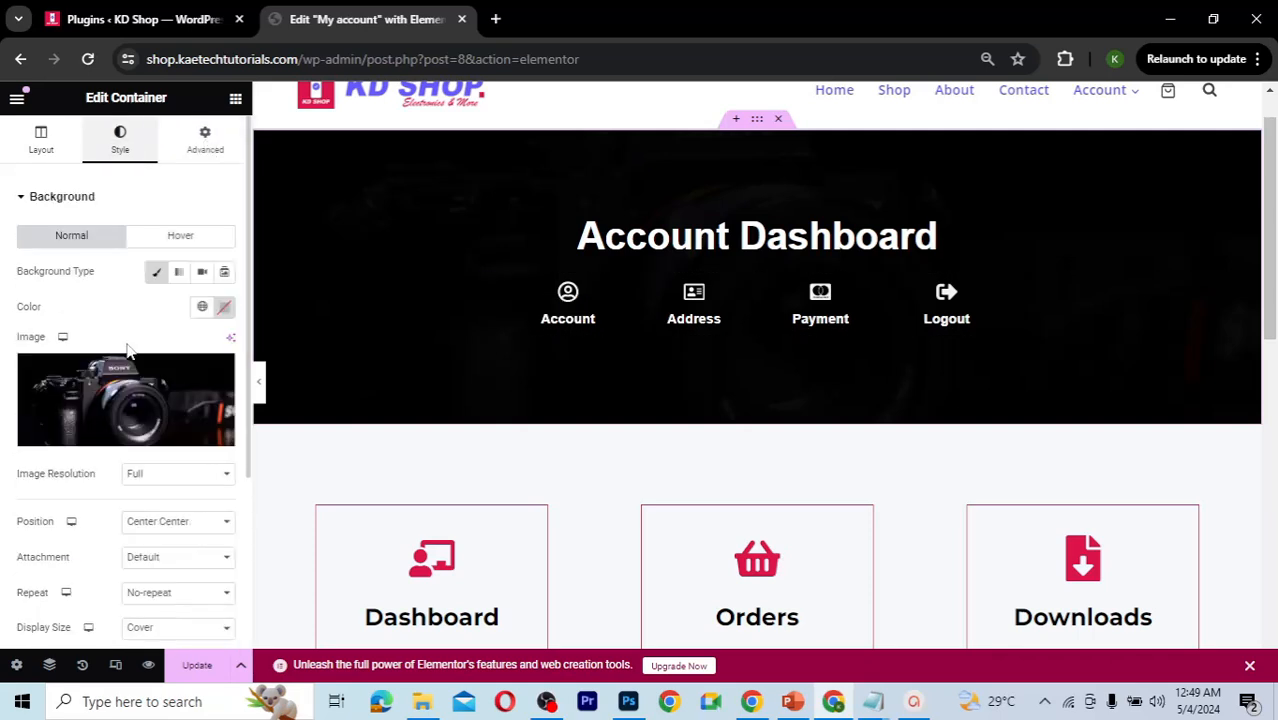
{"action": "scroll", "coordinate": [40, 490], "scroll_direction": "down", "scroll_amount": 4}
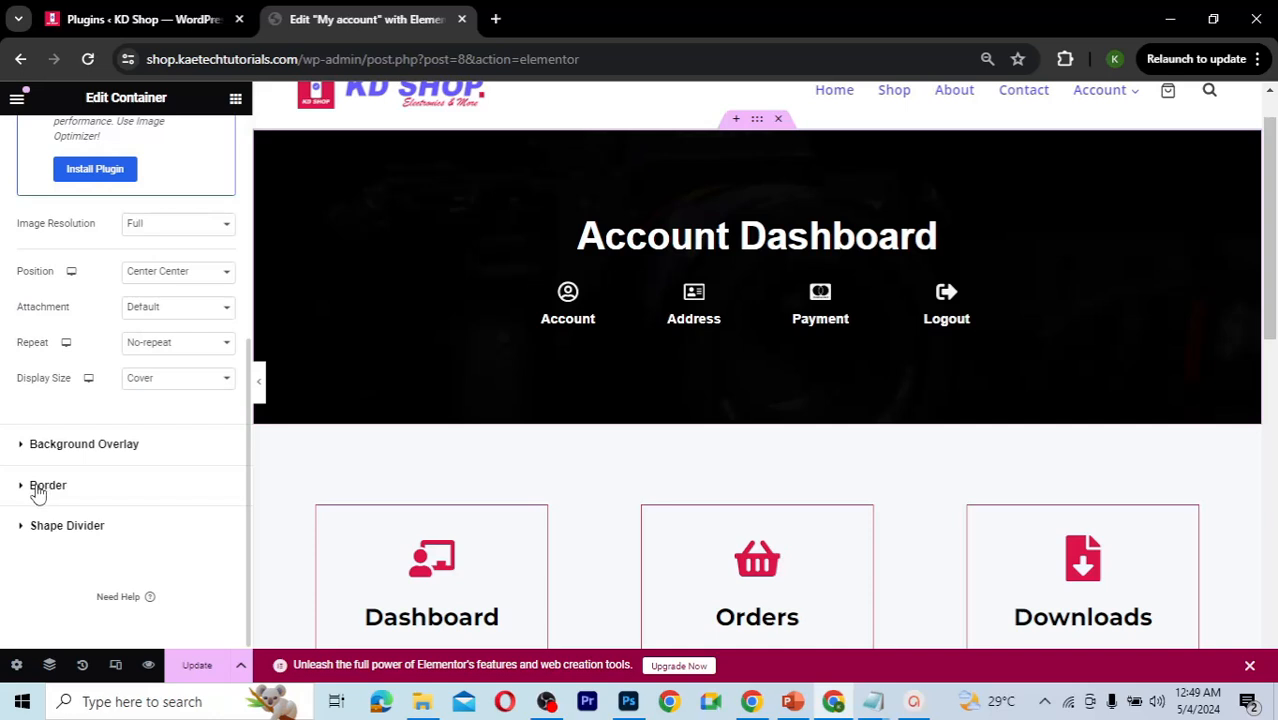
{"action": "left_click", "coordinate": [40, 488]}
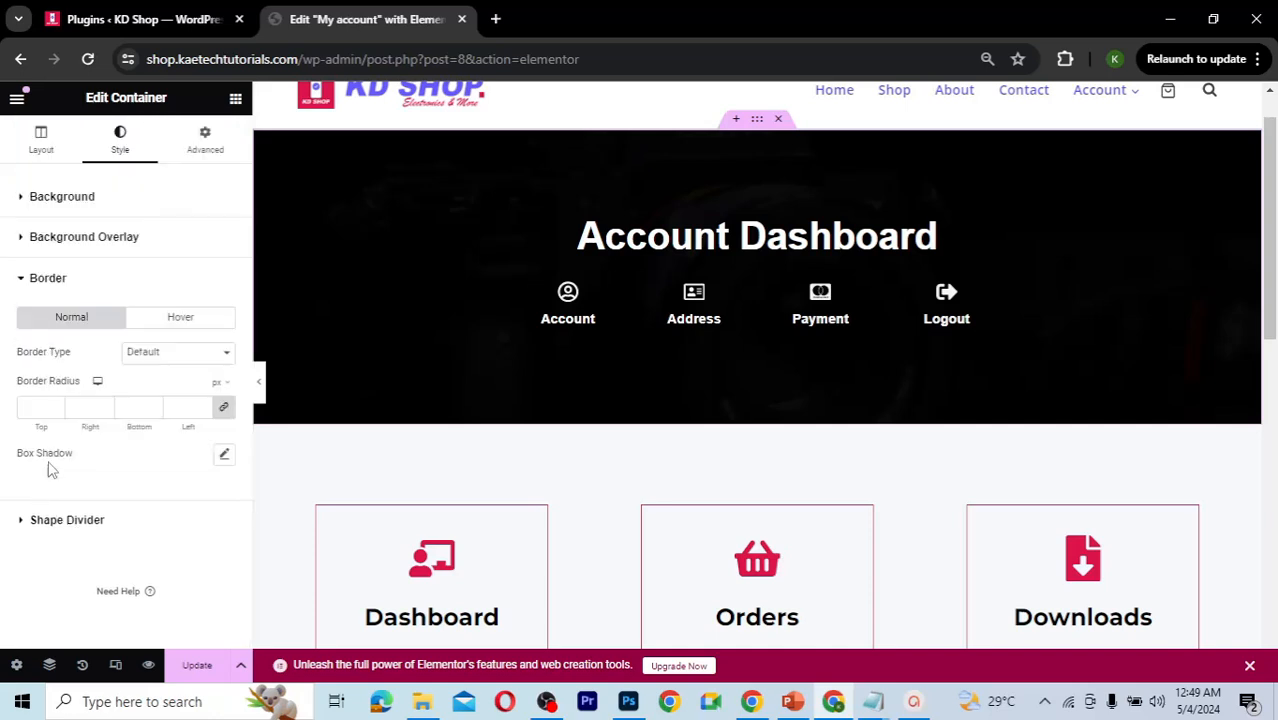
{"action": "left_click", "coordinate": [171, 360]}
{"action": "left_click", "coordinate": [152, 400]}
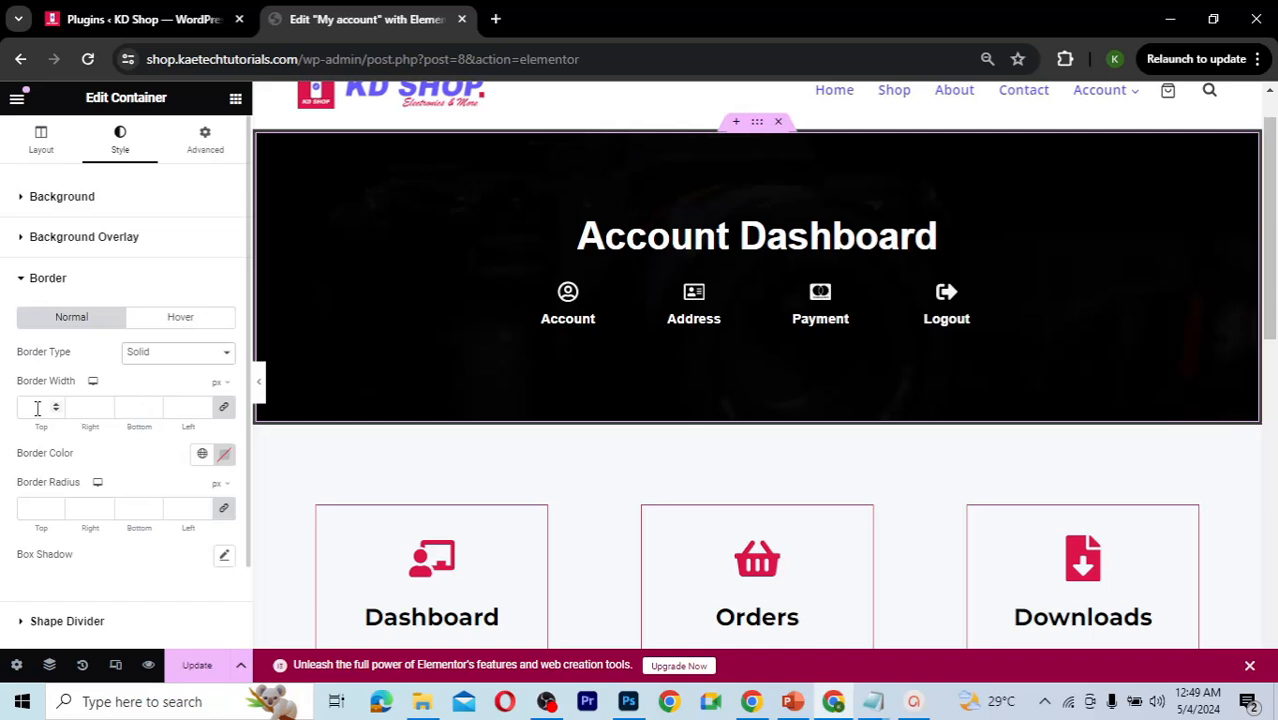
{"action": "left_click", "coordinate": [37, 407]}
{"action": "left_click", "coordinate": [36, 406]}
{"action": "type", "text": "0"}
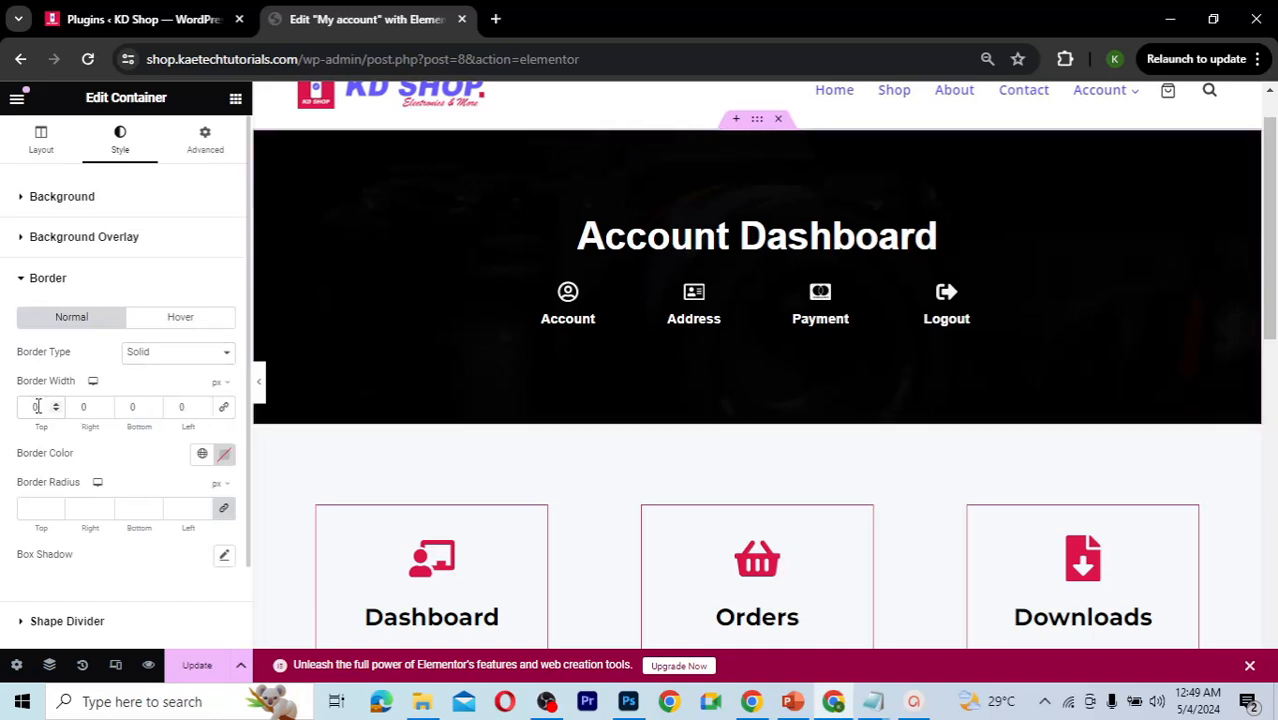
{"action": "left_click_drag", "start_coordinate": [37, 406], "coordinate": [31, 406]}
{"action": "type", "text": "2"}
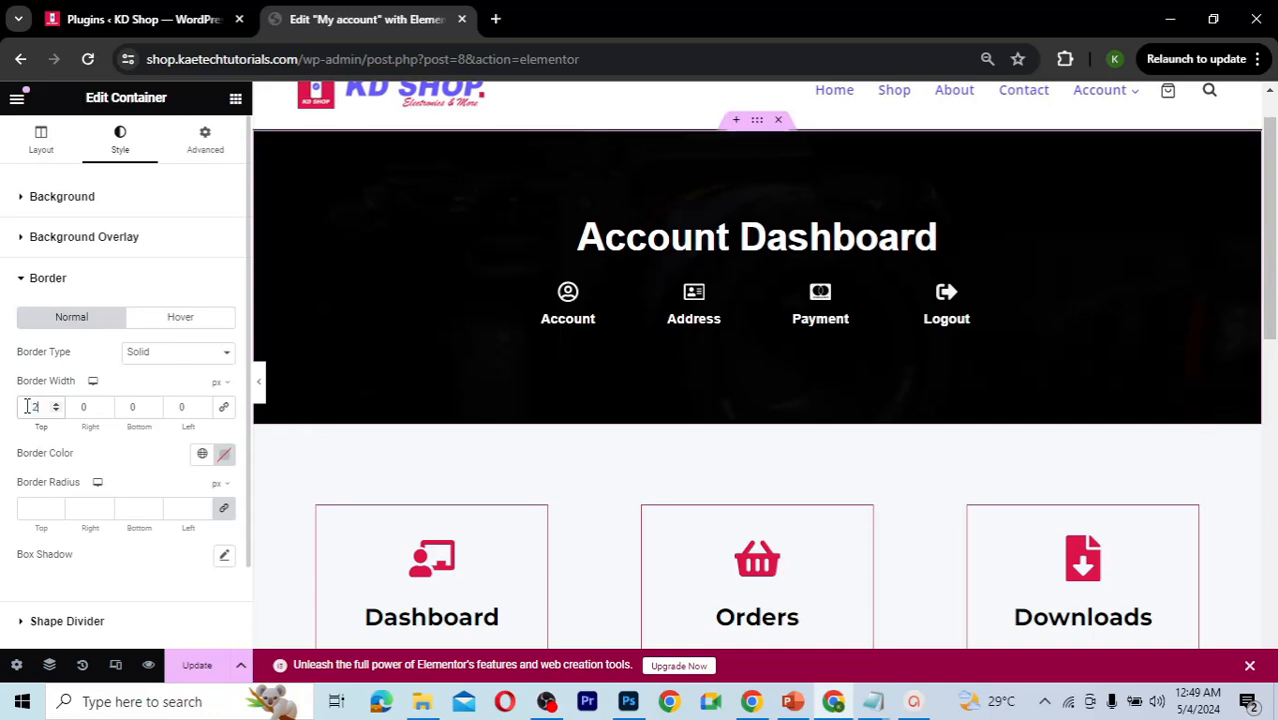
Step: Set the outer banner container's border color to white (#FFFFFF)
{"action": "left_click", "coordinate": [224, 455]}
{"action": "left_click_drag", "start_coordinate": [160, 266], "coordinate": [118, 232]}
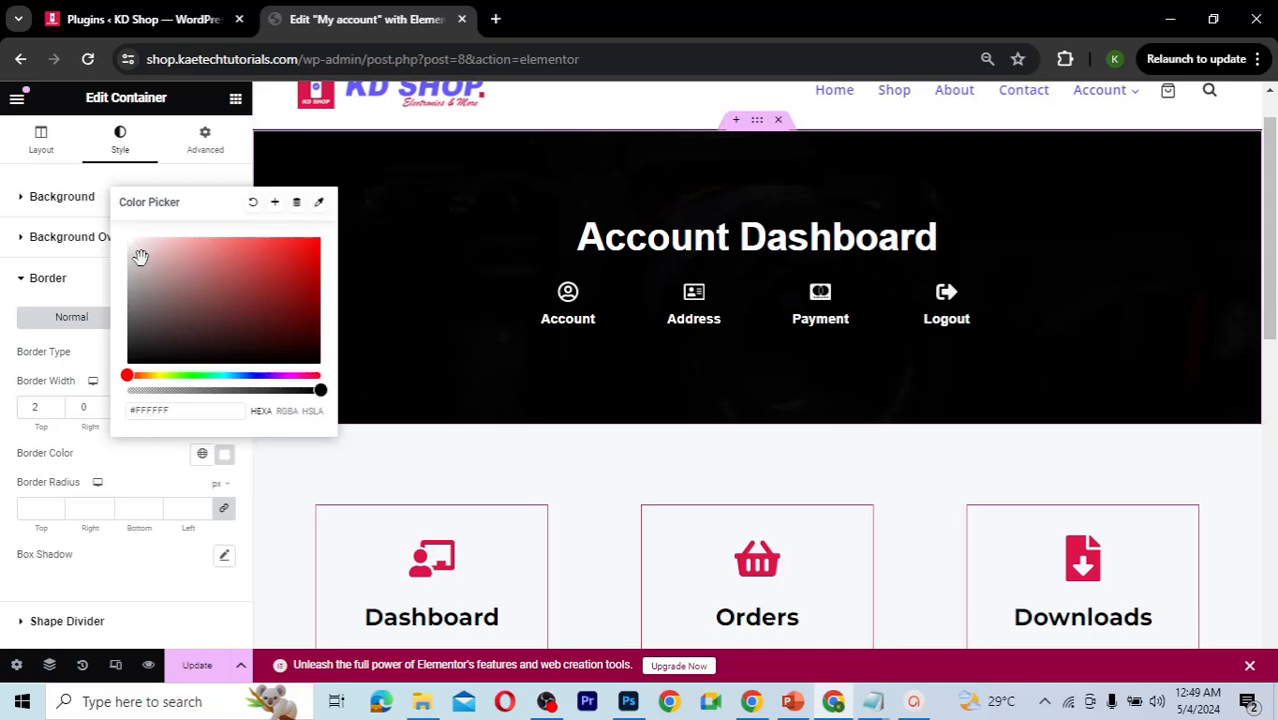
{"action": "left_click", "coordinate": [140, 257]}
{"action": "left_click_drag", "start_coordinate": [128, 237], "coordinate": [123, 227]}
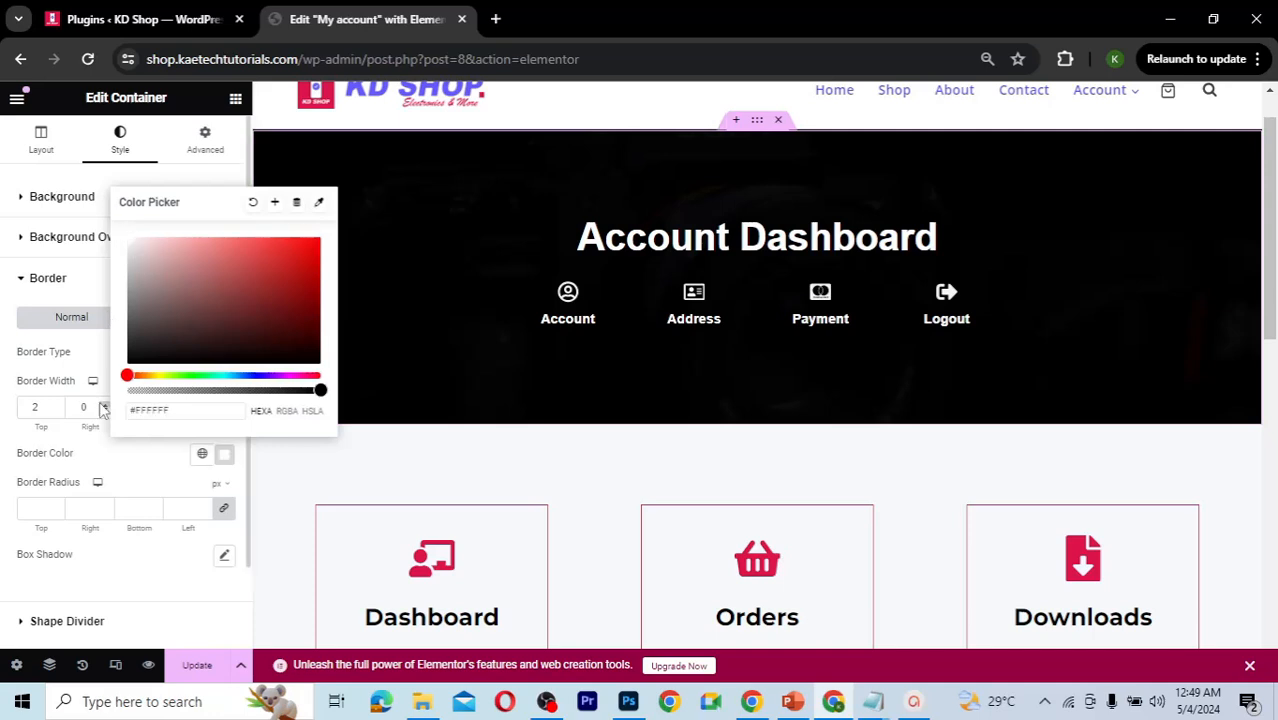
{"action": "left_click", "coordinate": [50, 366]}
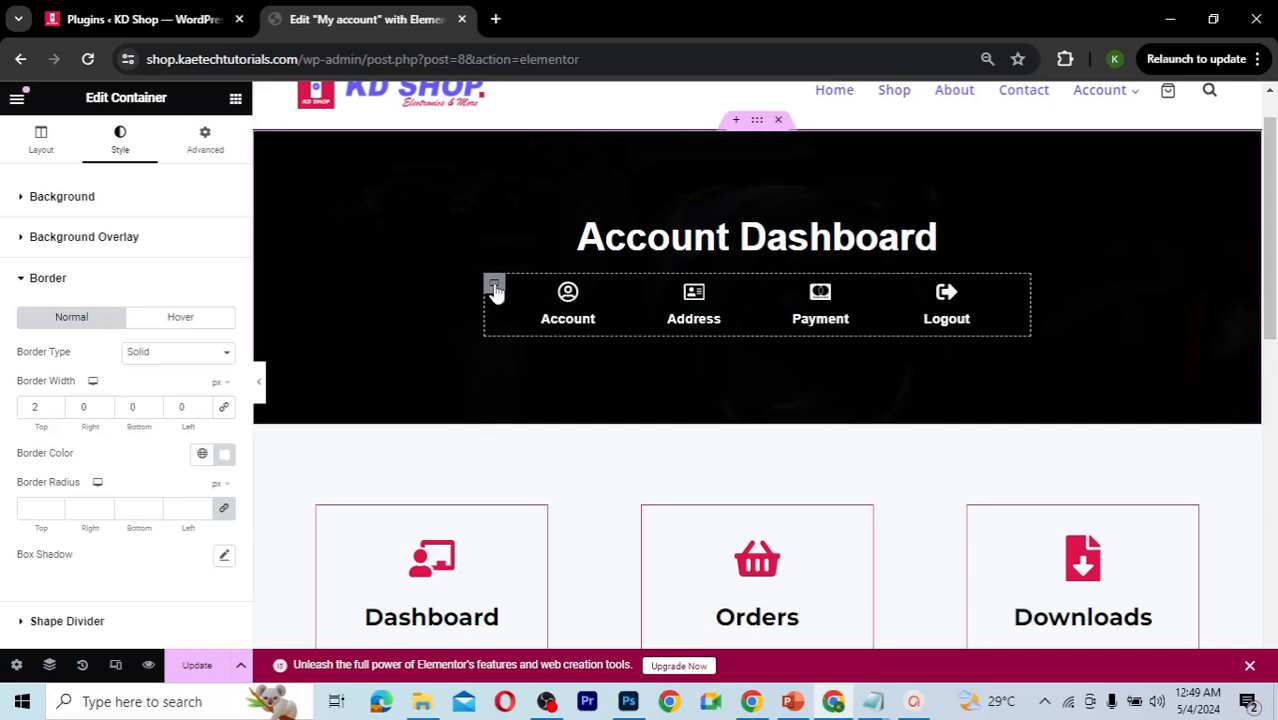
Step: Give the inner container around the icon boxes a solid border, 2 px at the top and 0 px on the other sides
{"action": "left_click", "coordinate": [495, 288]}
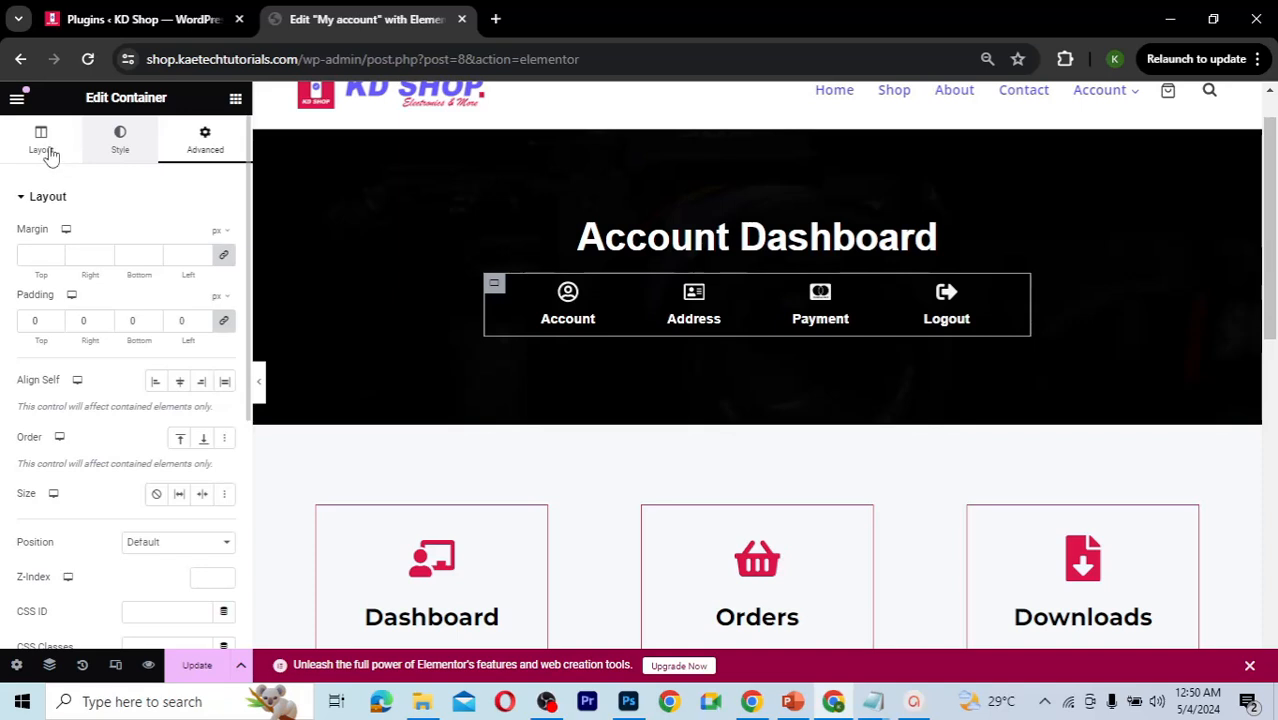
{"action": "left_click", "coordinate": [112, 150]}
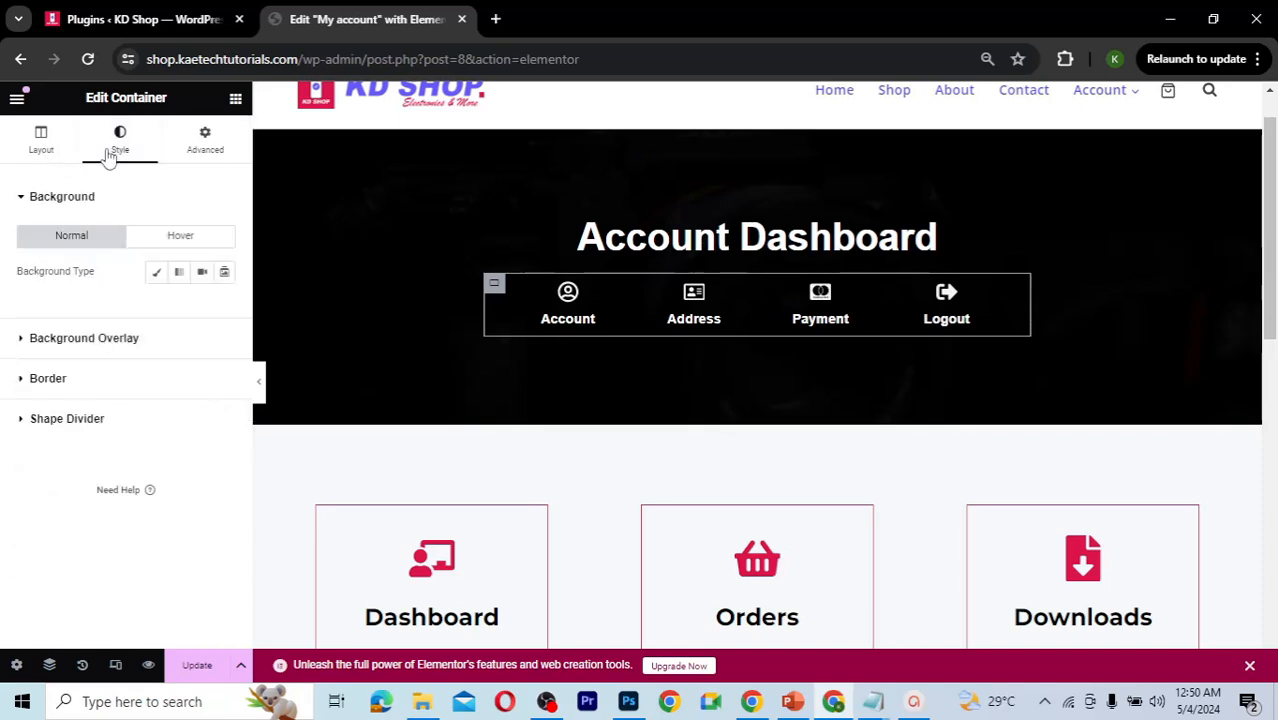
{"action": "left_click", "coordinate": [95, 393]}
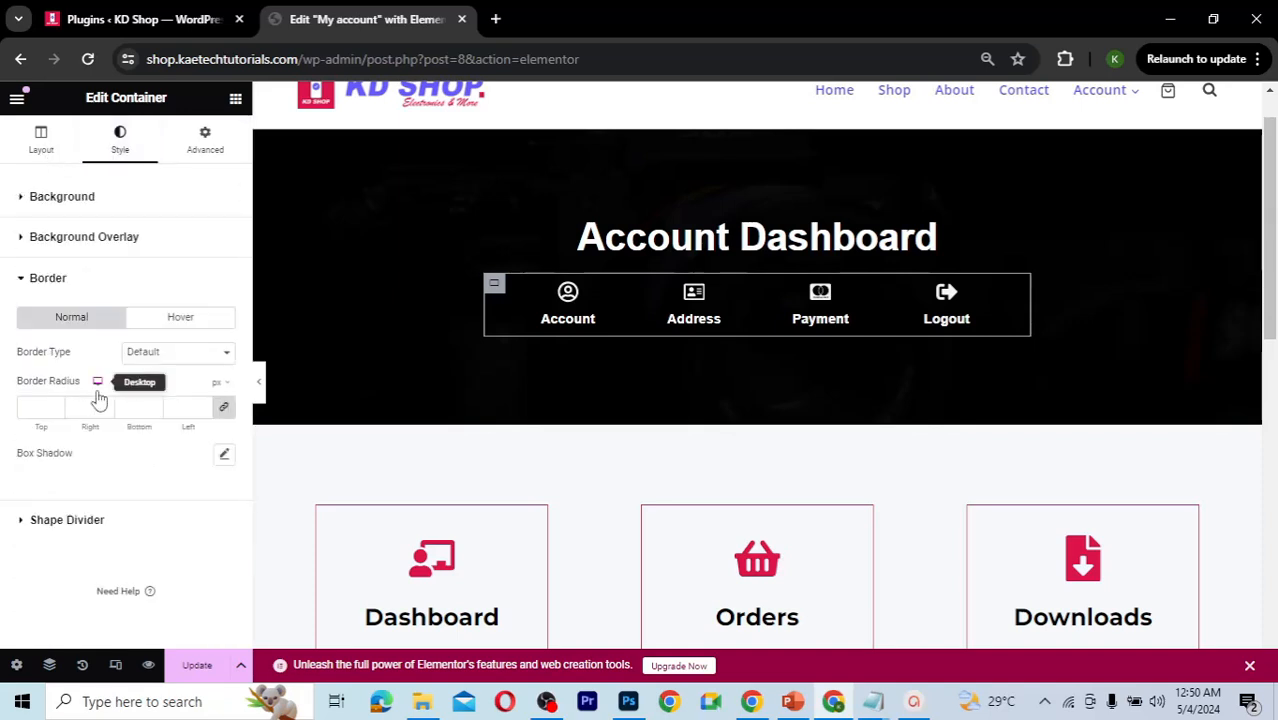
{"action": "left_click", "coordinate": [157, 362]}
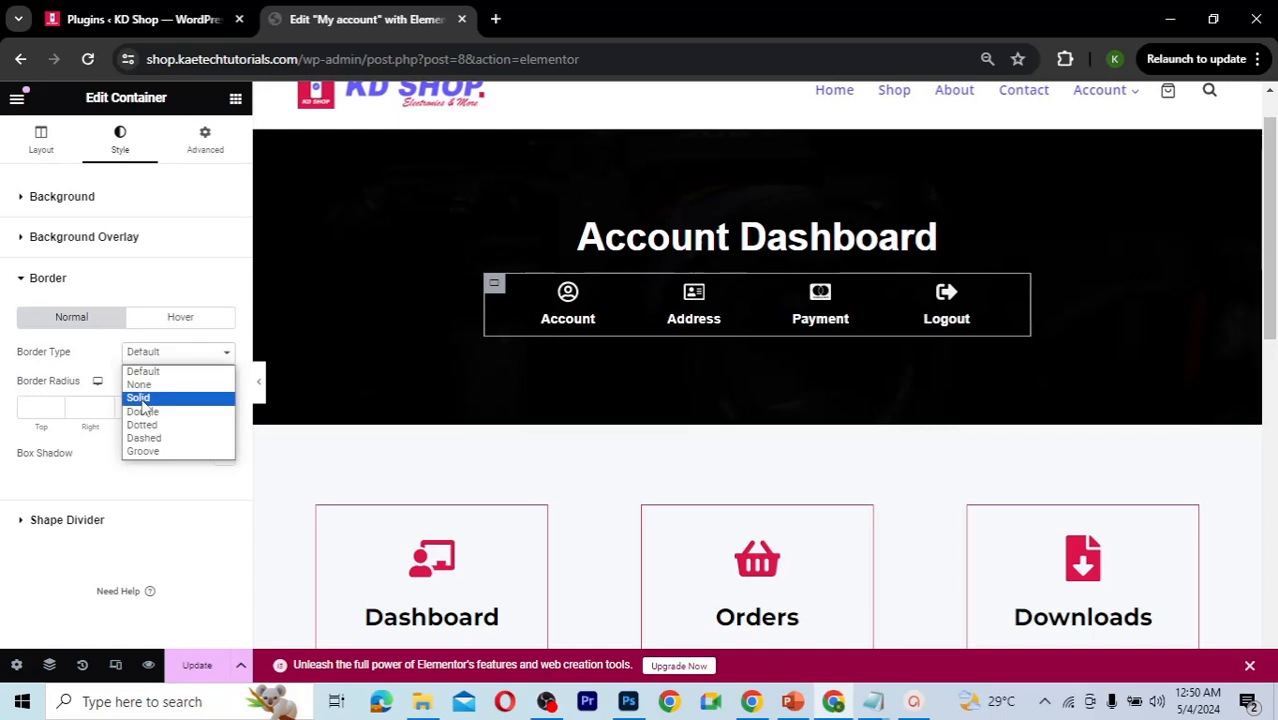
{"action": "left_click", "coordinate": [143, 399]}
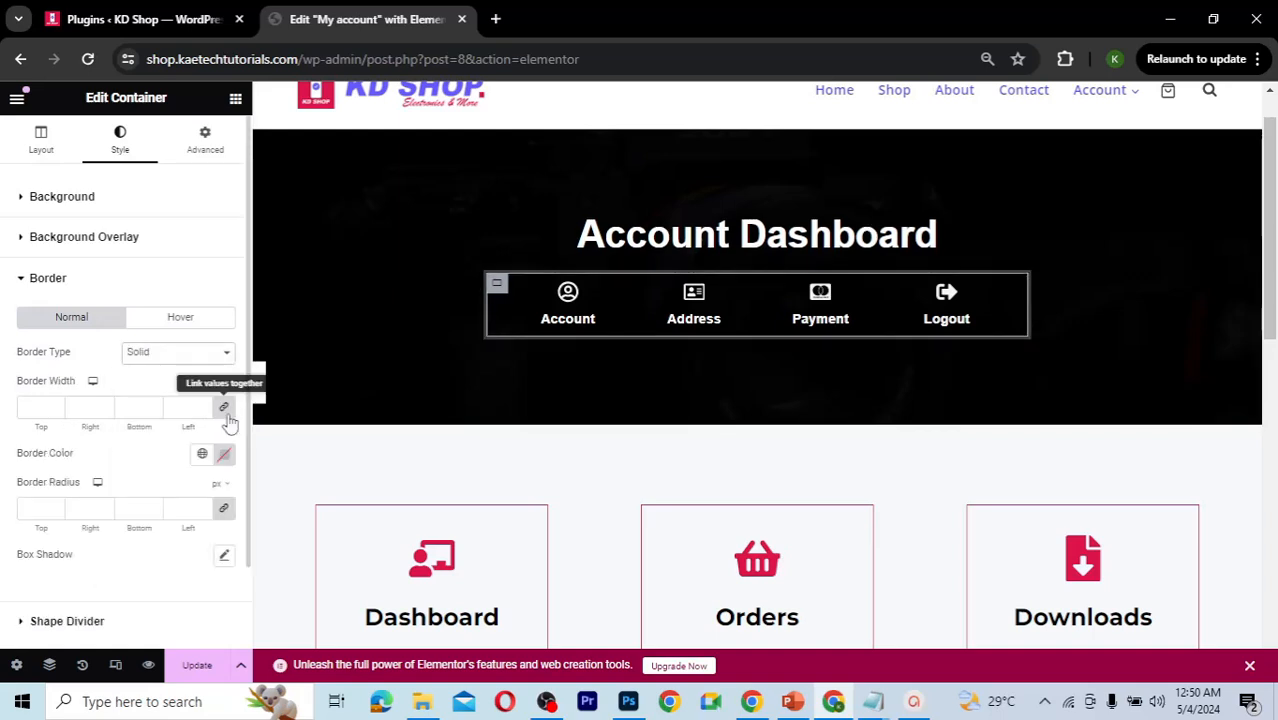
{"action": "left_click", "coordinate": [82, 408]}
{"action": "type", "text": "0"}
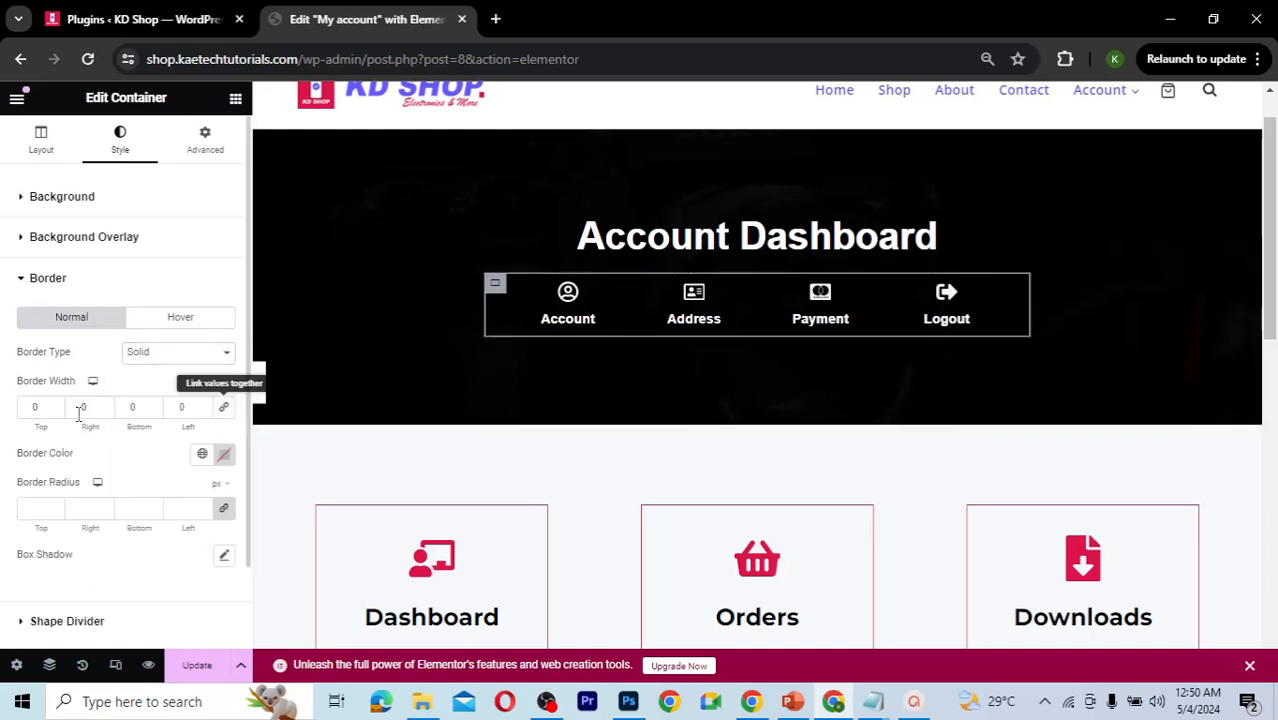
{"action": "double_click", "coordinate": [22, 408]}
{"action": "type", "text": "2"}
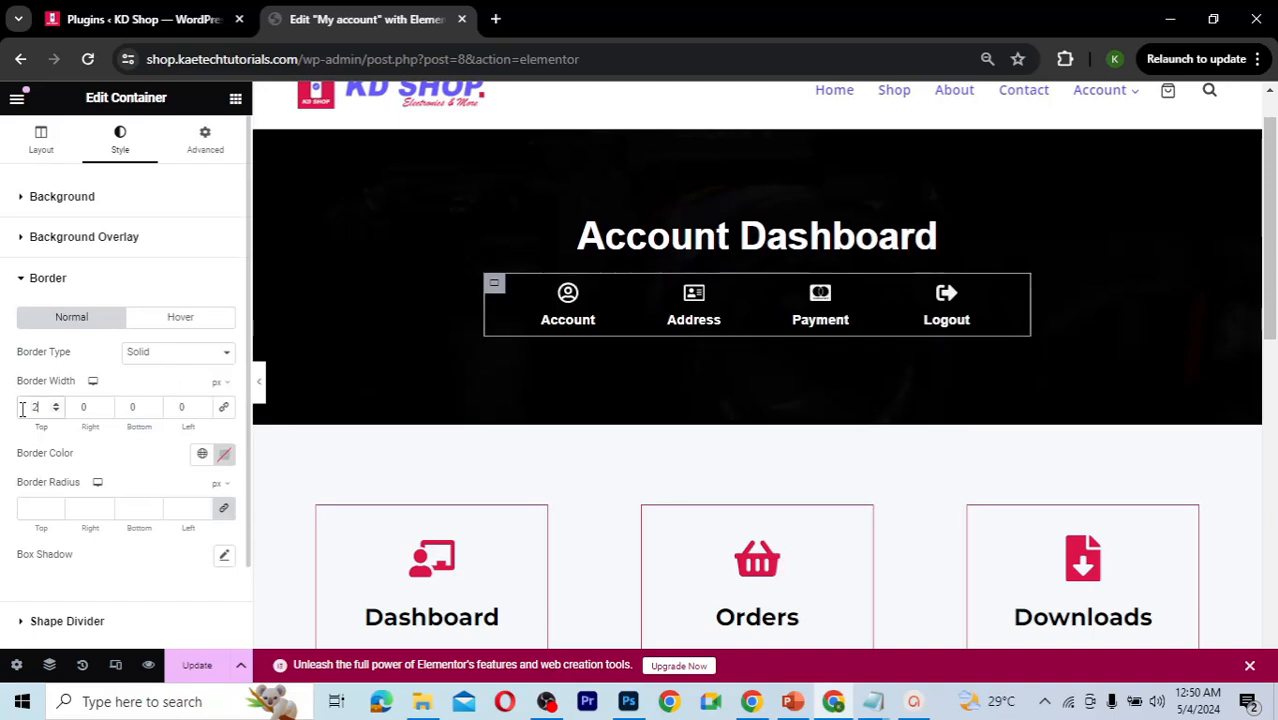
Step: Set the icon box container's border color to white (#FFFFFF) and preview the page without the editing panel
{"action": "left_click", "coordinate": [224, 456]}
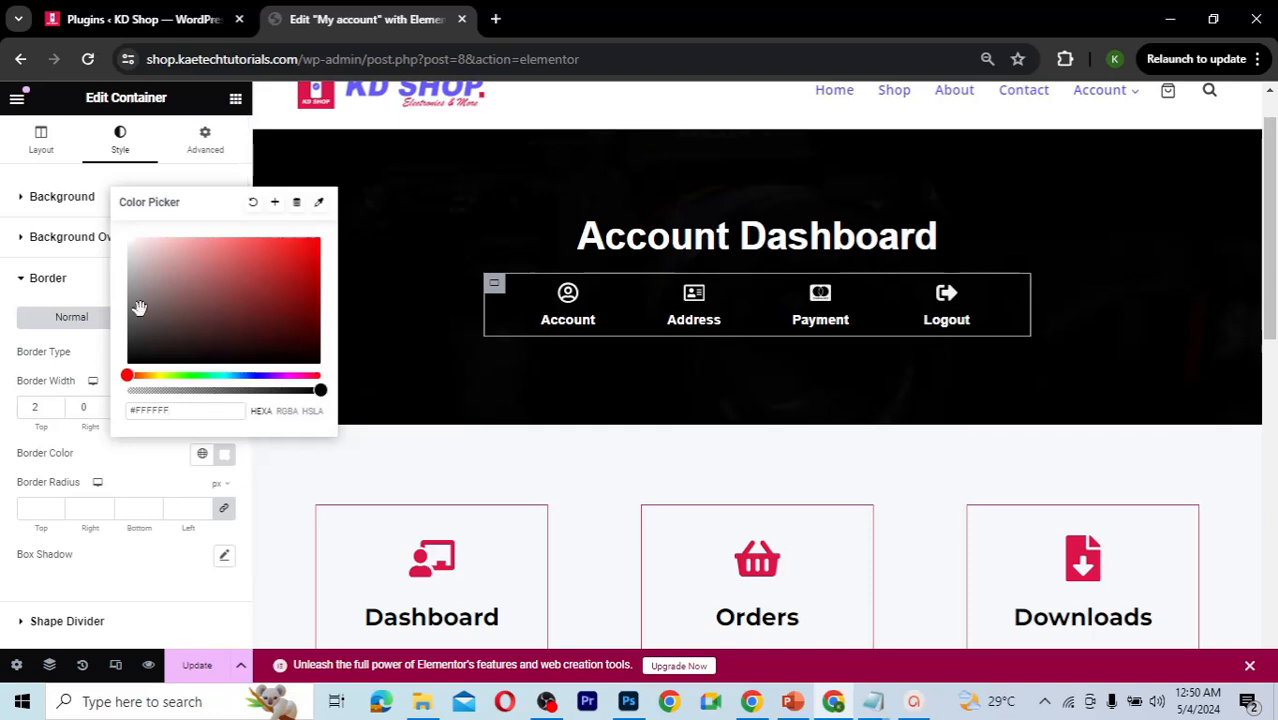
{"action": "left_click", "coordinate": [124, 239]}
{"action": "left_click_drag", "start_coordinate": [124, 239], "coordinate": [120, 240]}
{"action": "left_click", "coordinate": [114, 468]}
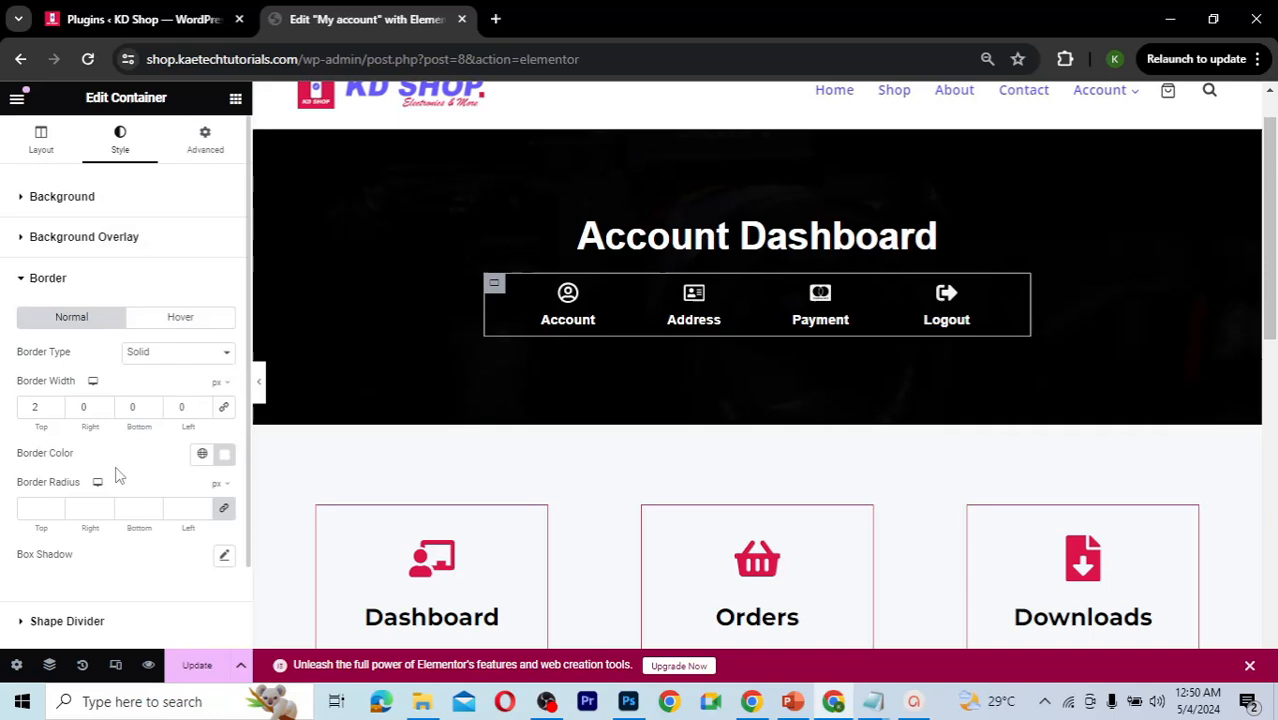
{"action": "left_click", "coordinate": [259, 384]}
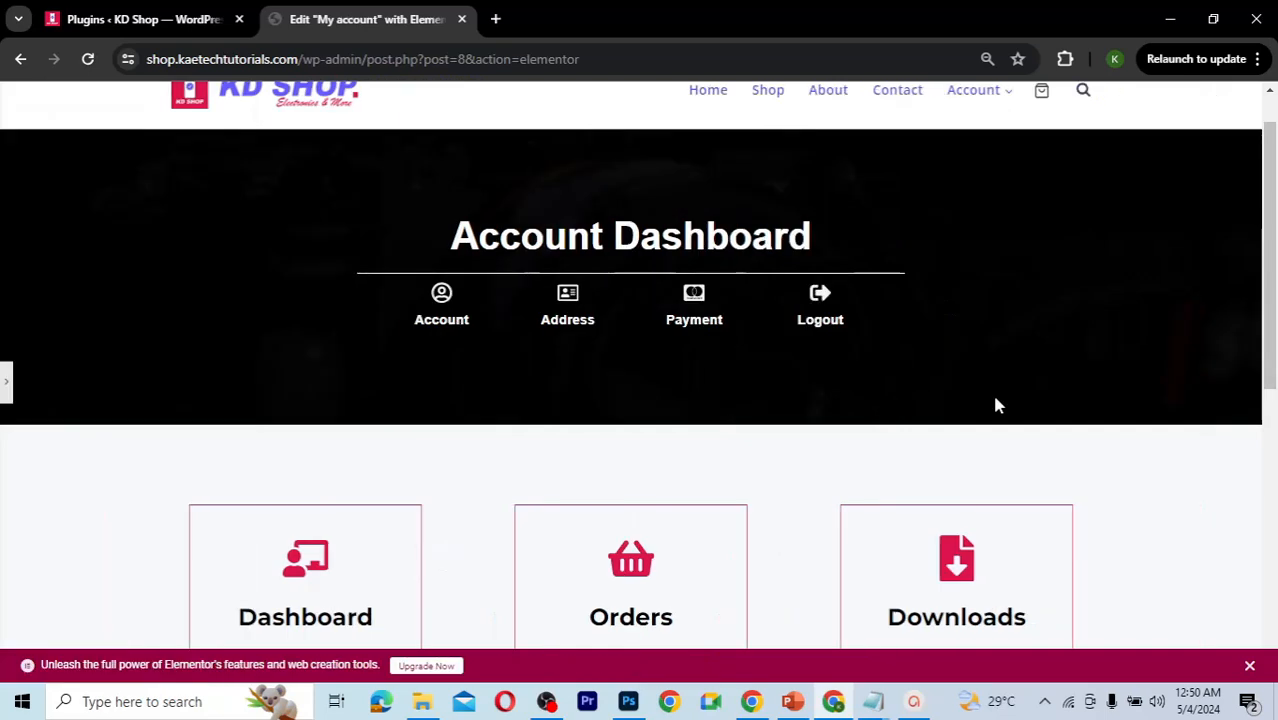
{"action": "left_click", "coordinate": [8, 400]}
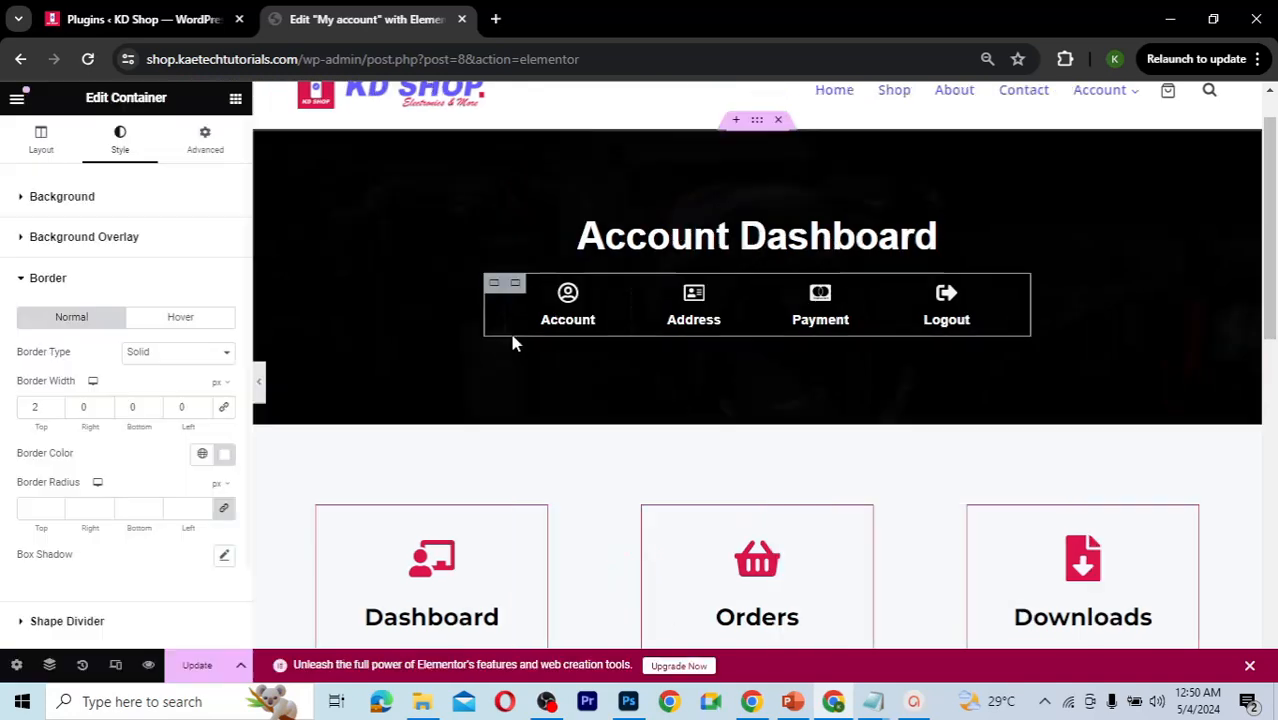
Step: Set the bottom border width of the icon box container to 2 px and preview the page without the editing panel
{"action": "double_click", "coordinate": [130, 407]}
{"action": "type", "text": "2"}
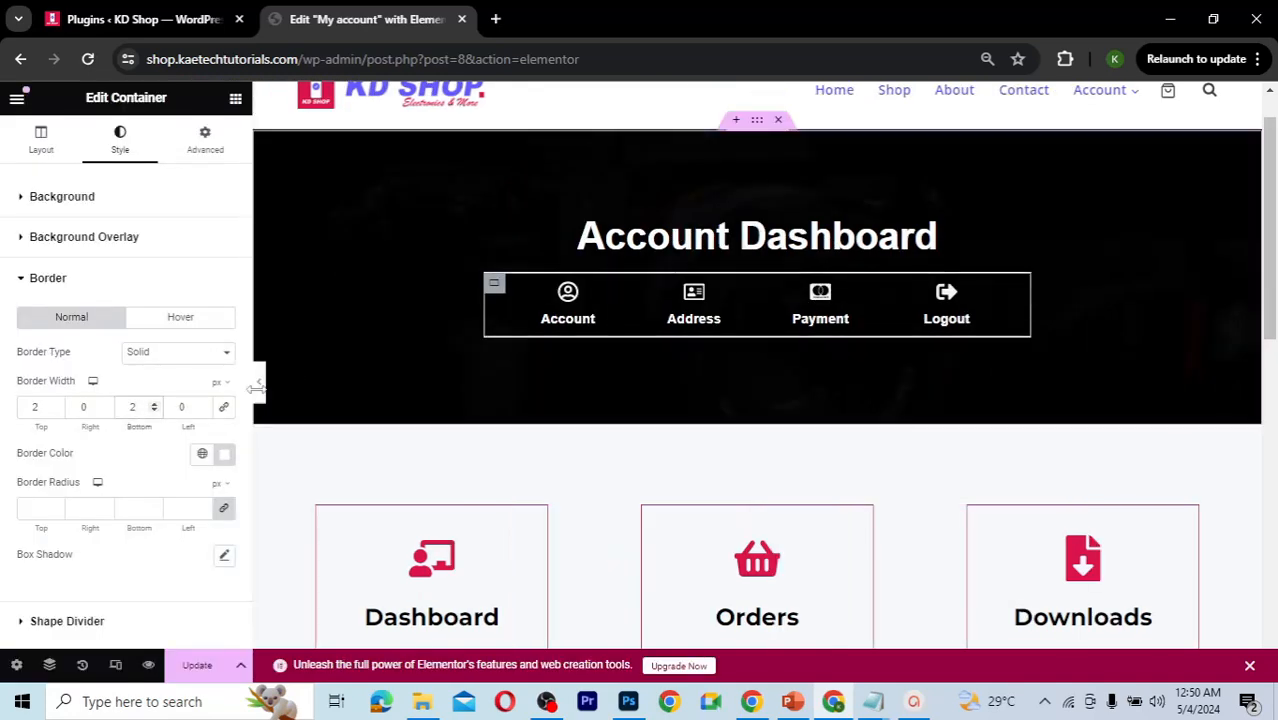
{"action": "left_click", "coordinate": [259, 384]}
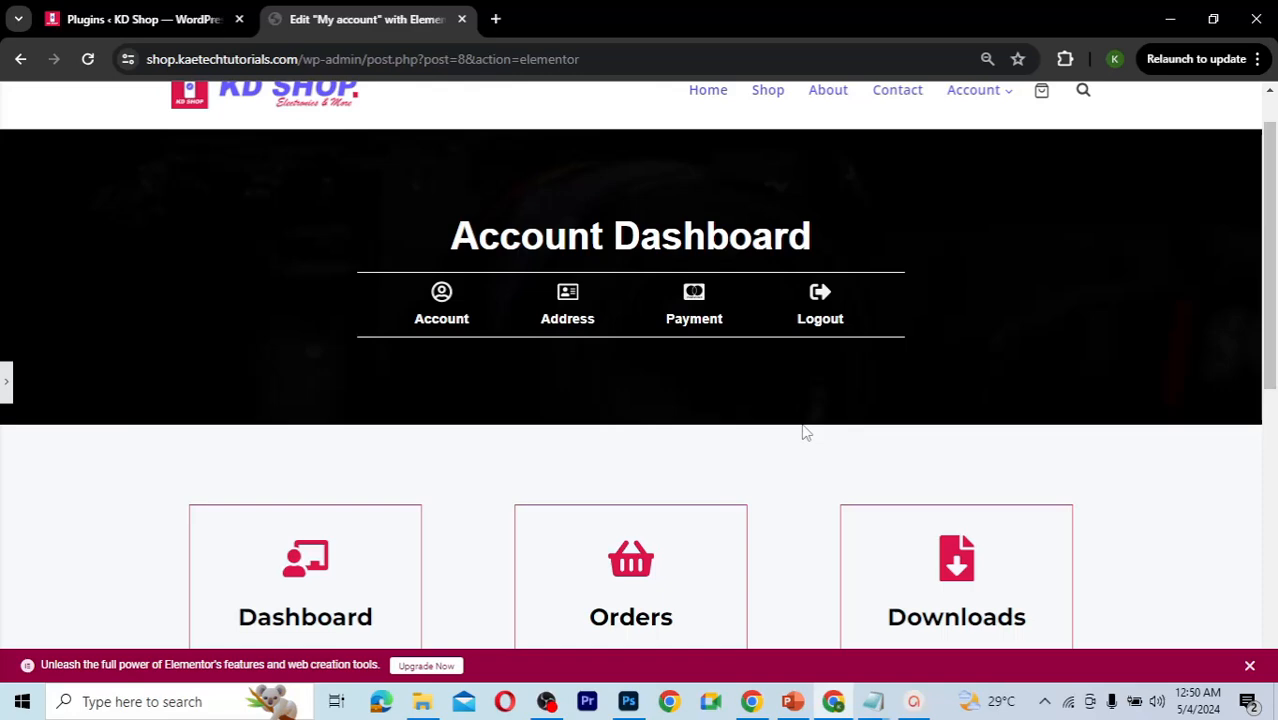
{"action": "scroll", "coordinate": [805, 432], "scroll_direction": "down", "scroll_amount": 3}
{"action": "scroll", "coordinate": [805, 432], "scroll_direction": "up", "scroll_amount": 2}
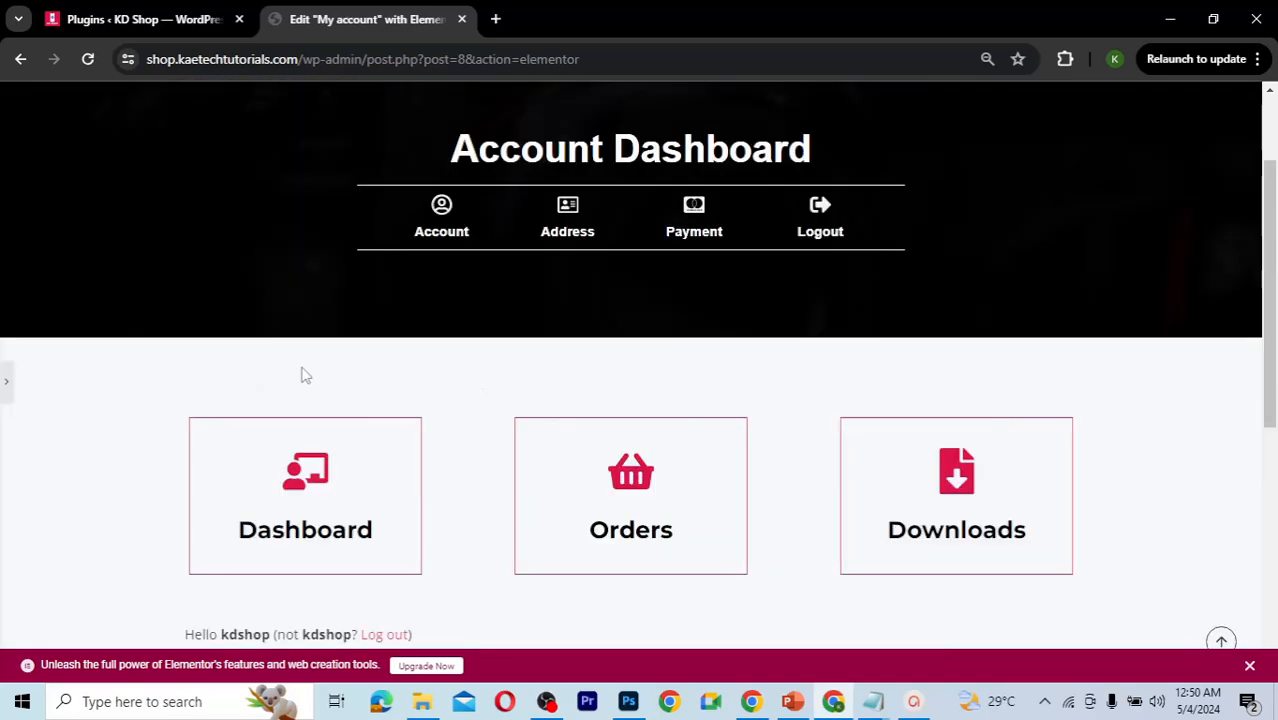
{"action": "left_click", "coordinate": [8, 388]}
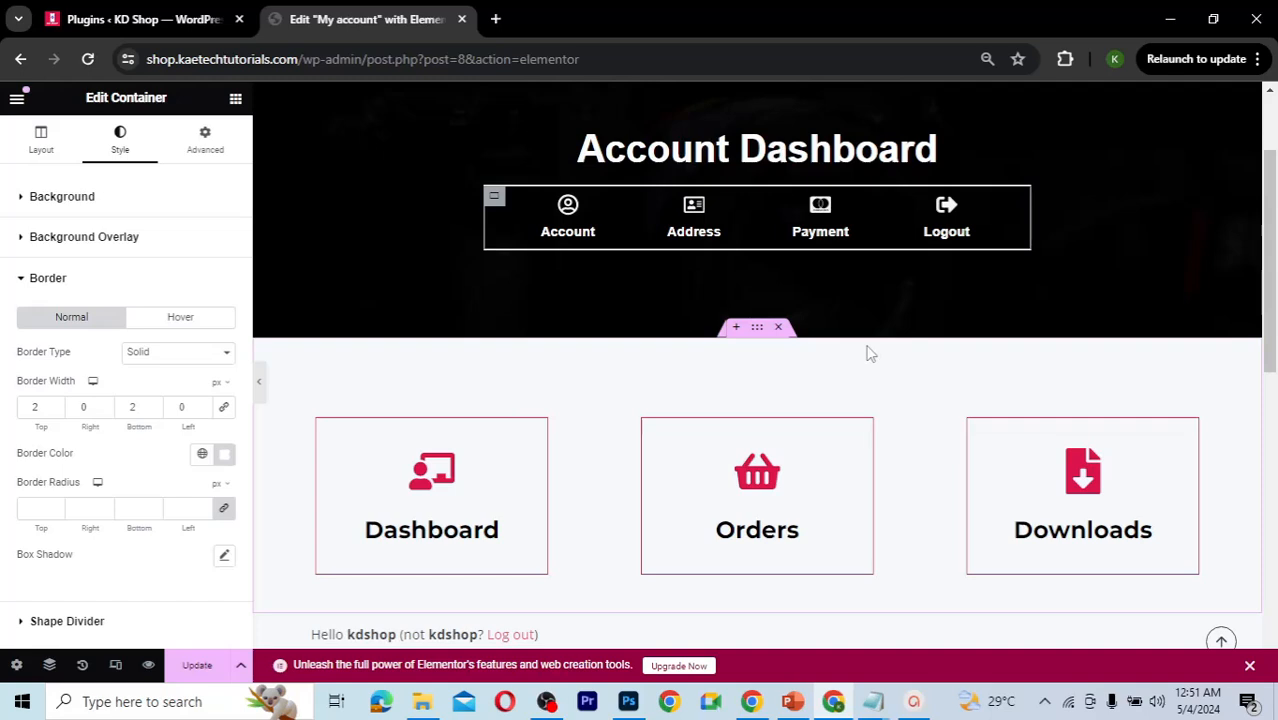
Step: Set the boxed content width of the container holding the account welcome text to 900 px
{"action": "scroll", "coordinate": [868, 352], "scroll_direction": "down", "scroll_amount": 2}
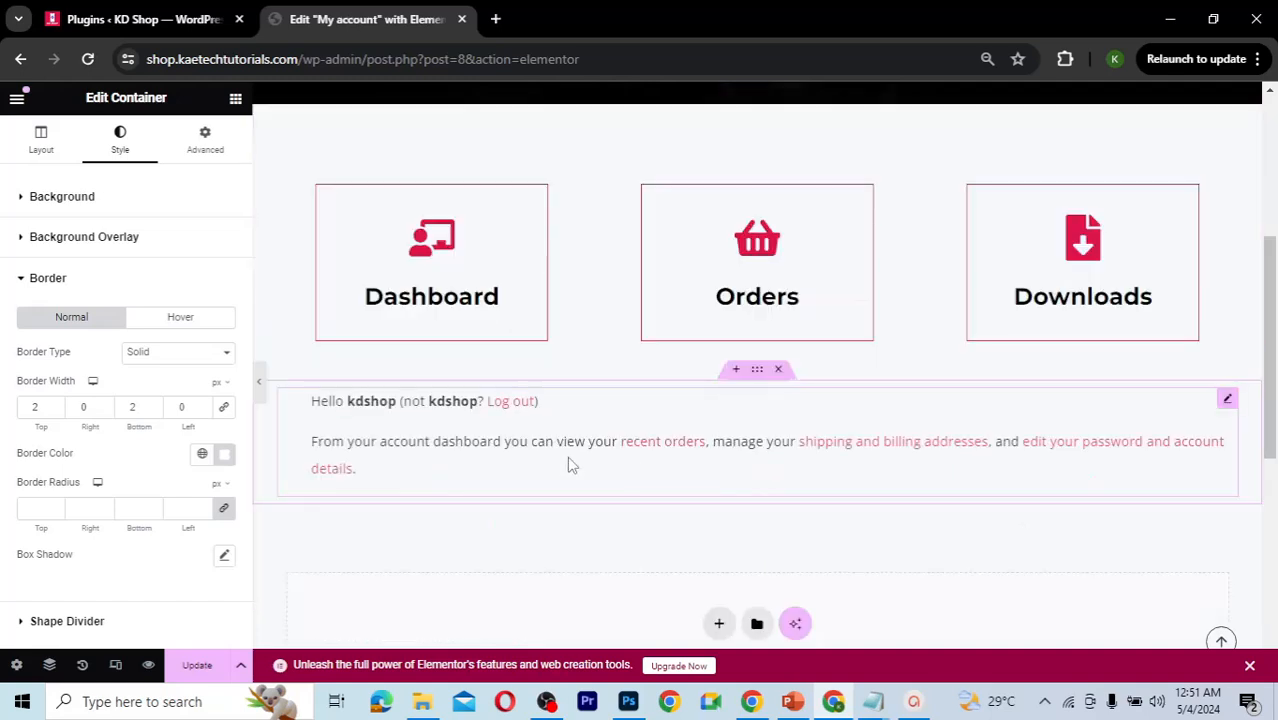
{"action": "left_click", "coordinate": [757, 372]}
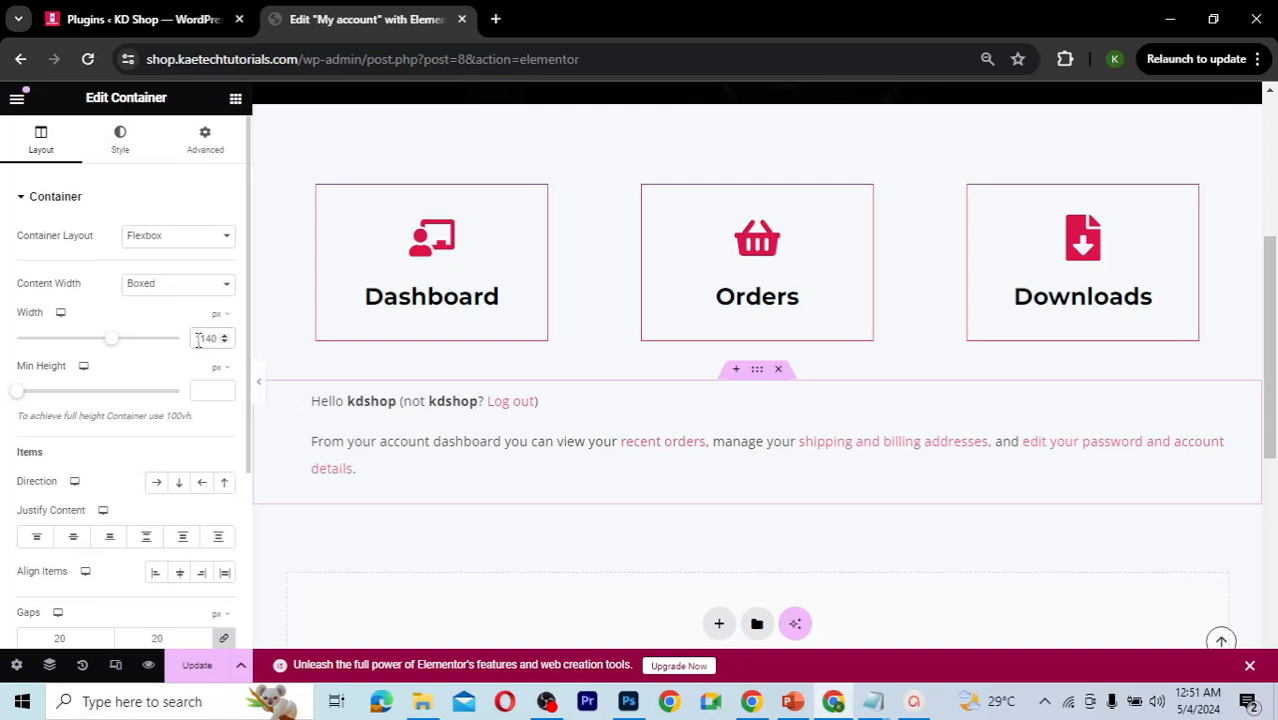
{"action": "type", "text": "90"}
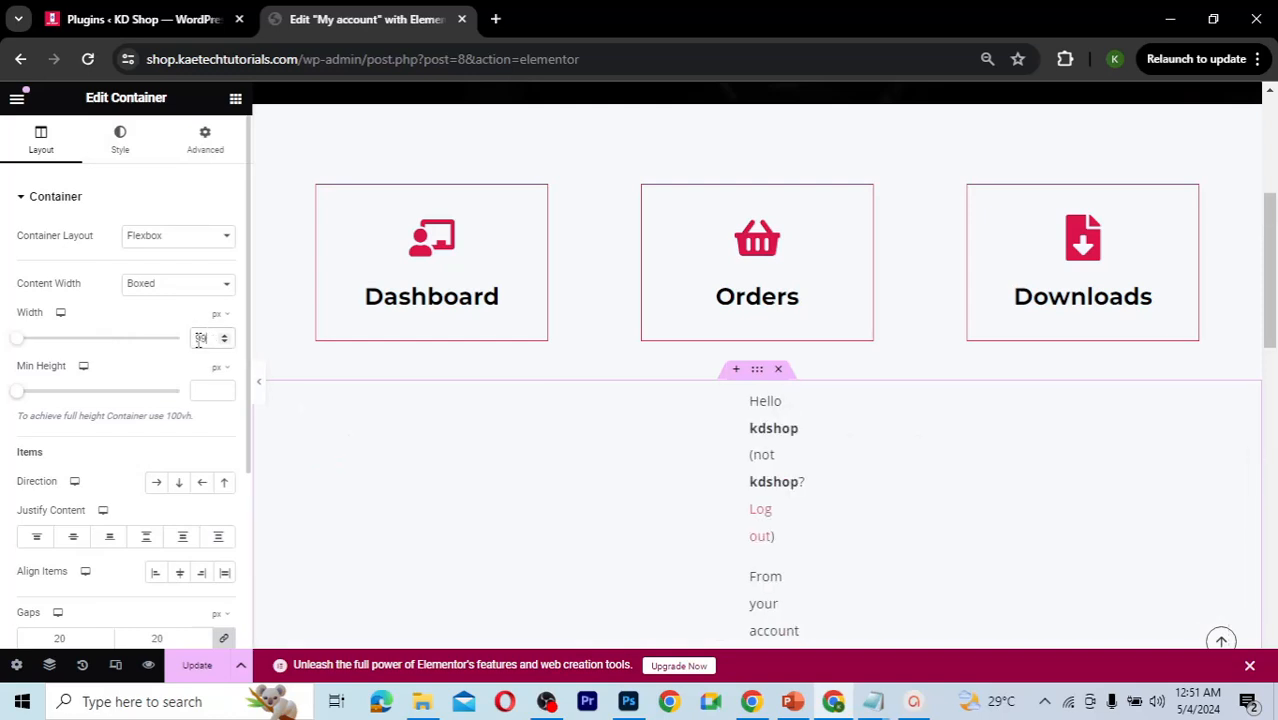
{"action": "type", "text": "0"}
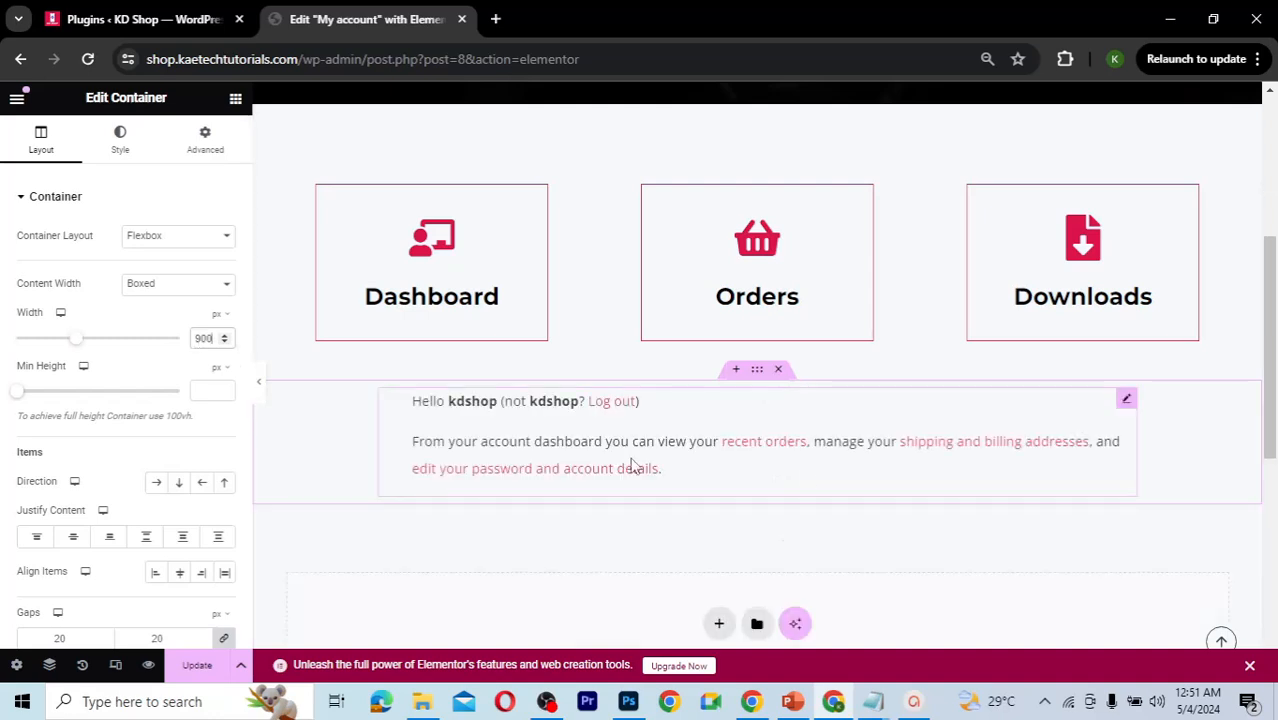
Step: Center the welcome text container's items with both Justify Content and Align Items, and set unlinked padding of 50 px top and bottom
{"action": "left_click", "coordinate": [72, 538]}
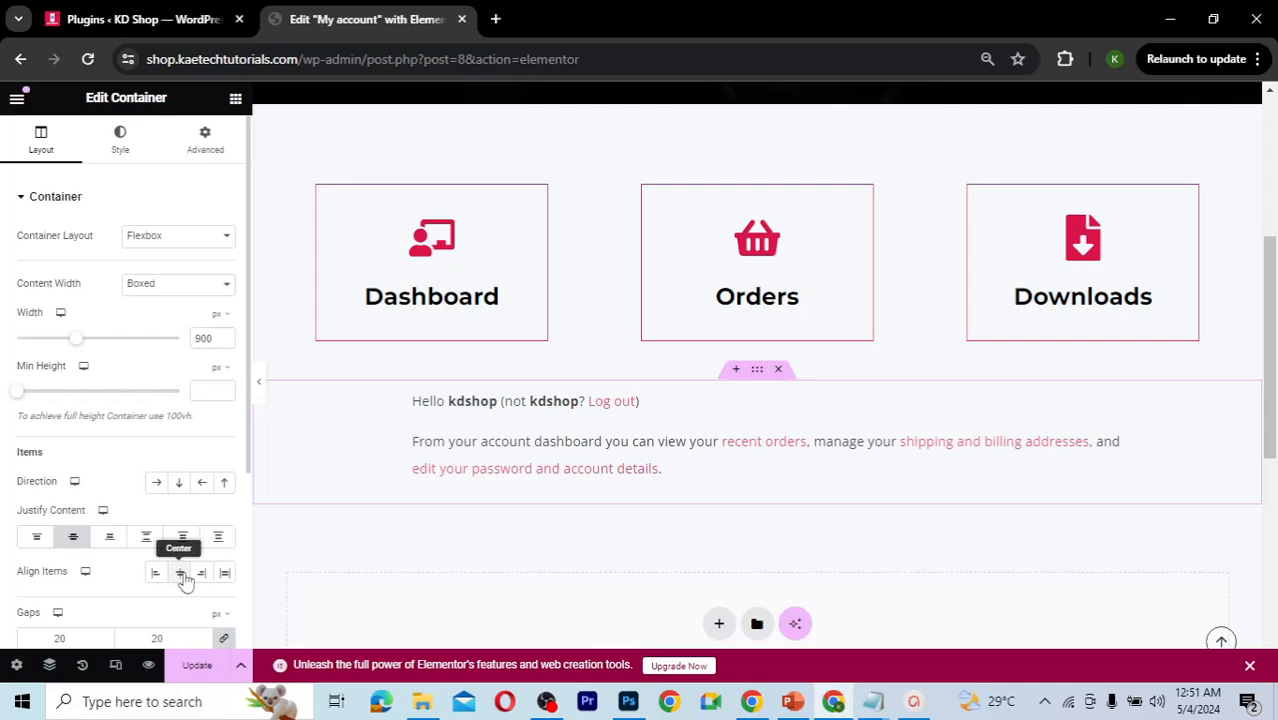
{"action": "left_click", "coordinate": [179, 572]}
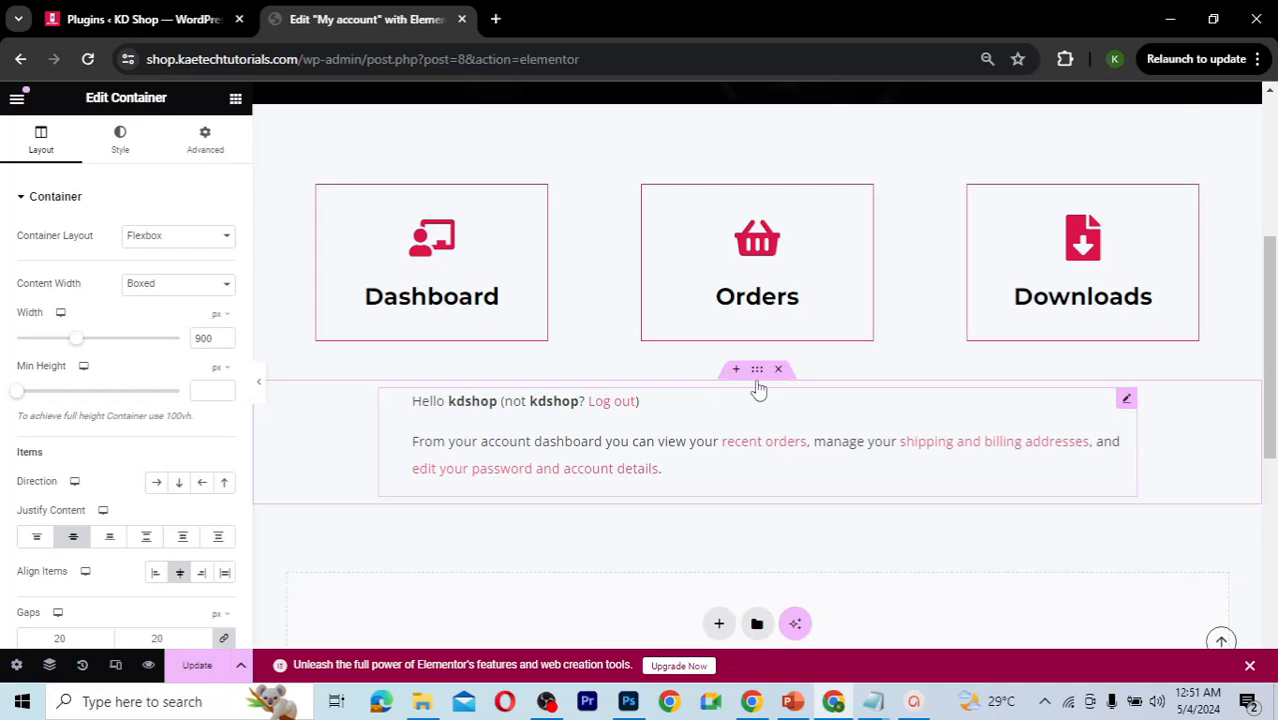
{"action": "left_click", "coordinate": [206, 139]}
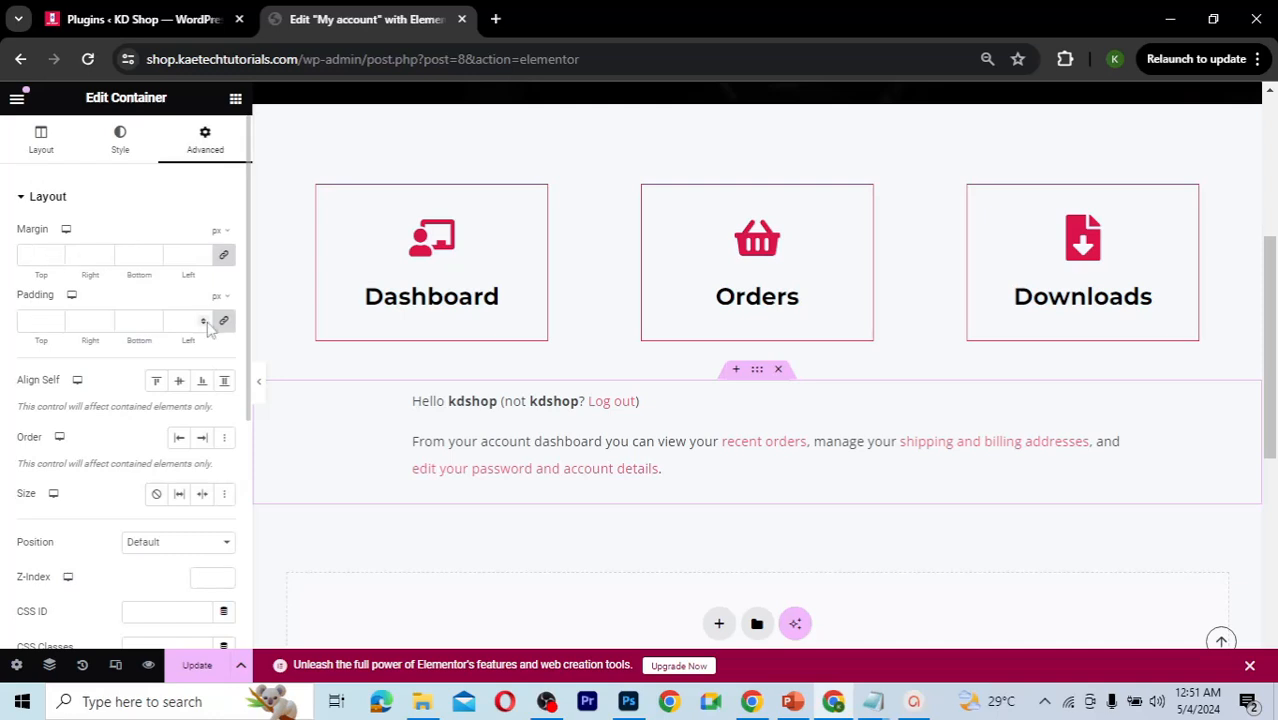
{"action": "left_click", "coordinate": [223, 320]}
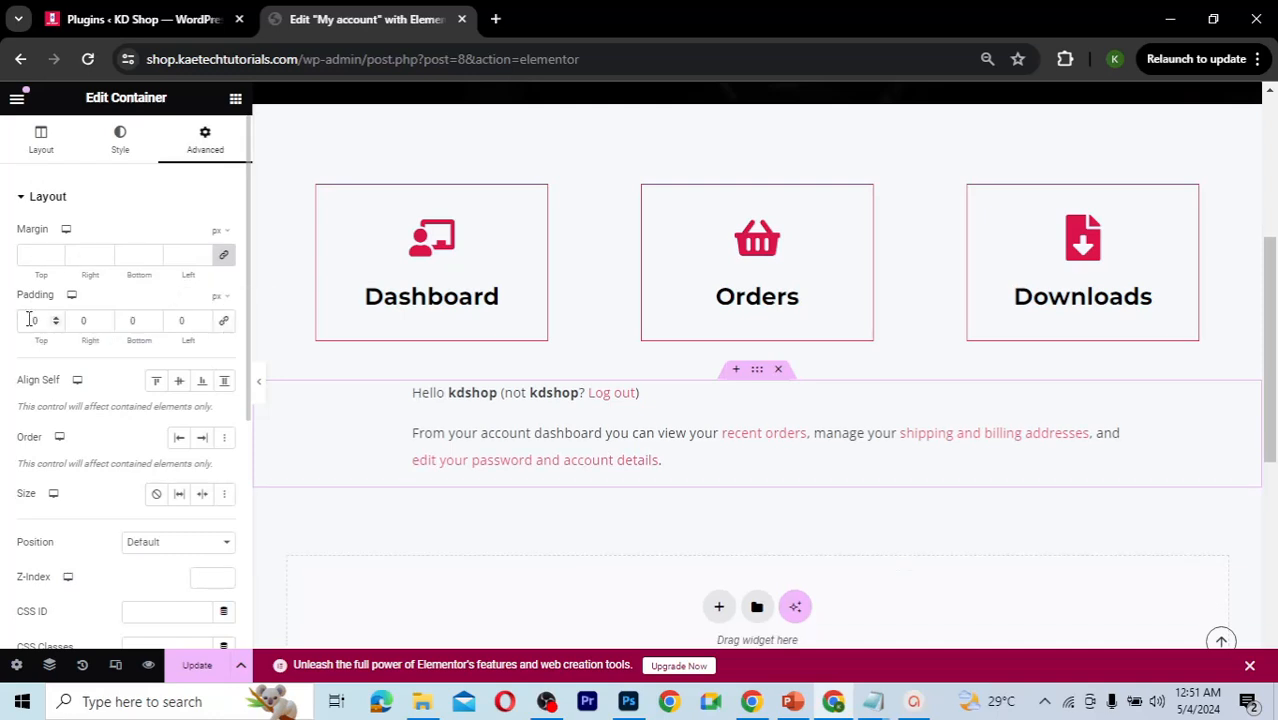
{"action": "type", "text": "5"}
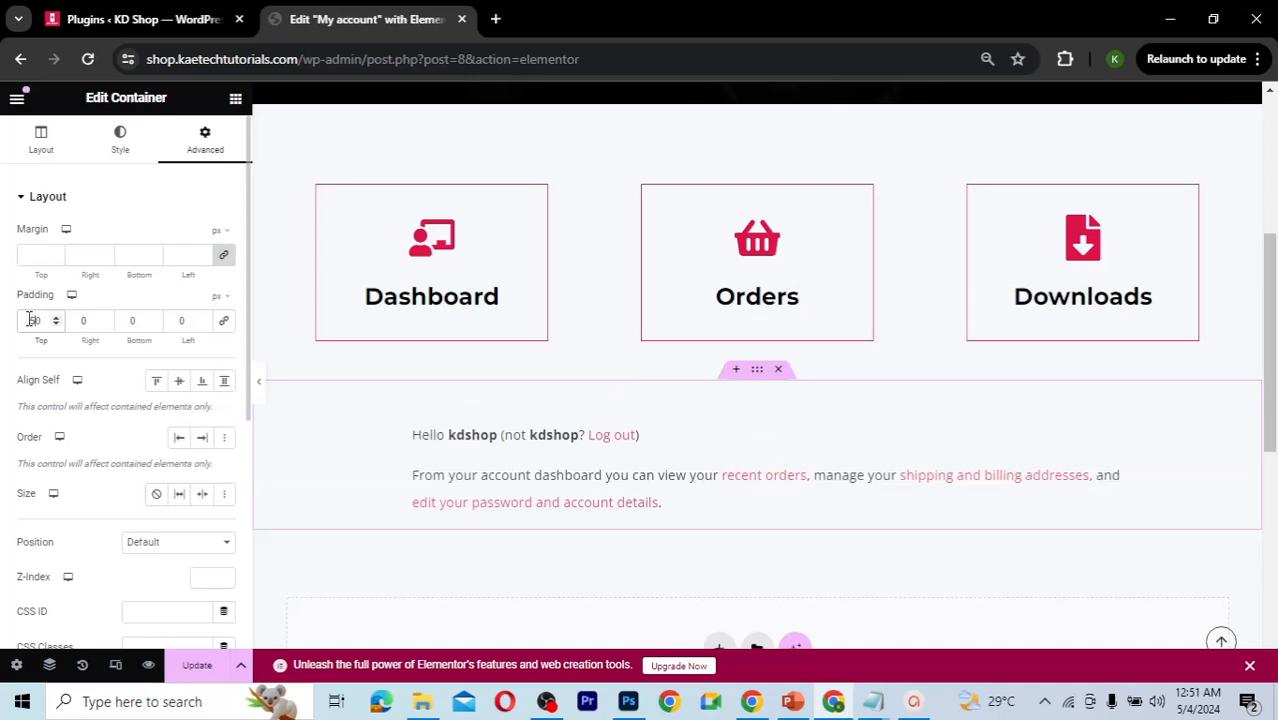
{"action": "left_click", "coordinate": [126, 321]}
{"action": "type", "text": "5"}
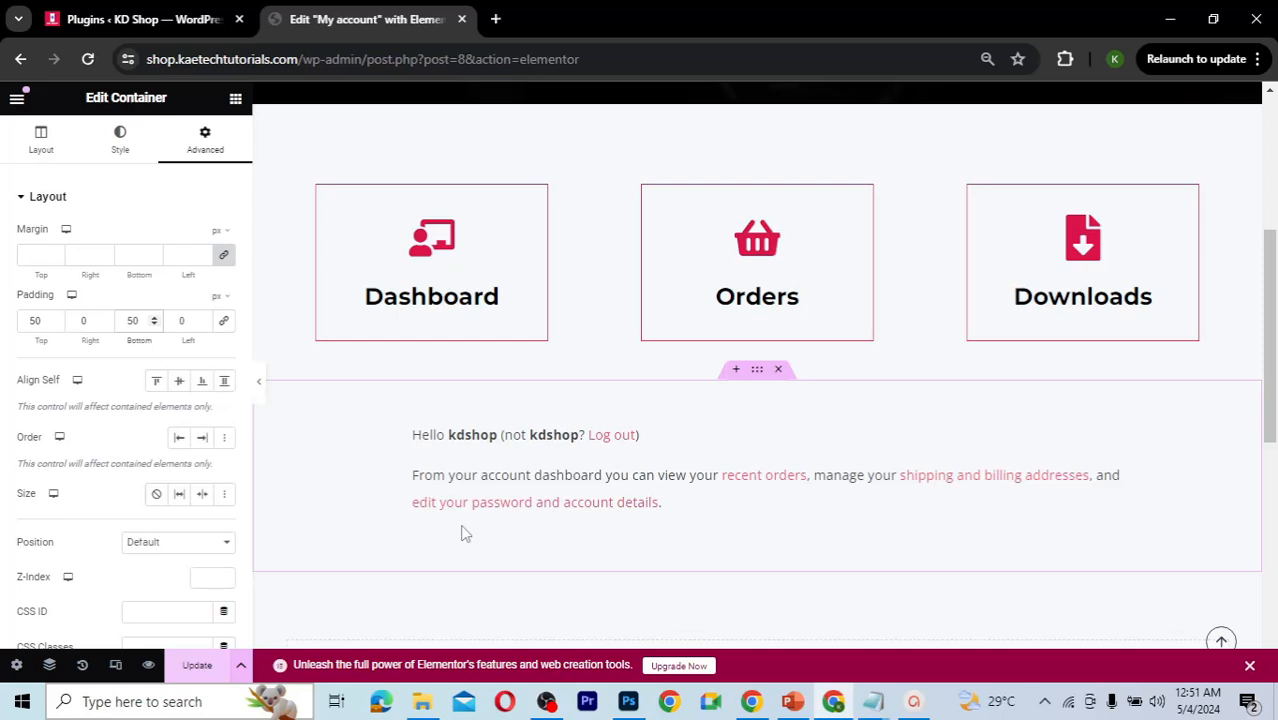
{"action": "scroll", "coordinate": [463, 533], "scroll_direction": "up", "scroll_amount": 3}
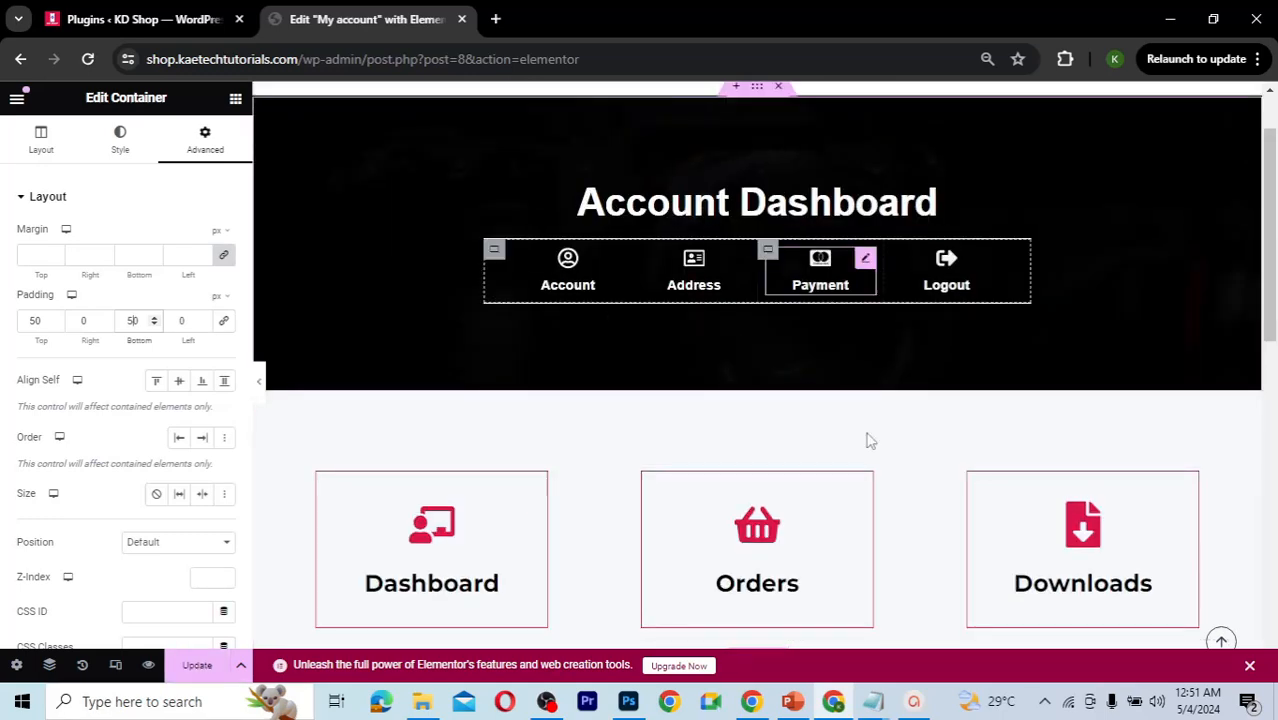
{"action": "scroll", "coordinate": [868, 440], "scroll_direction": "down", "scroll_amount": 1}
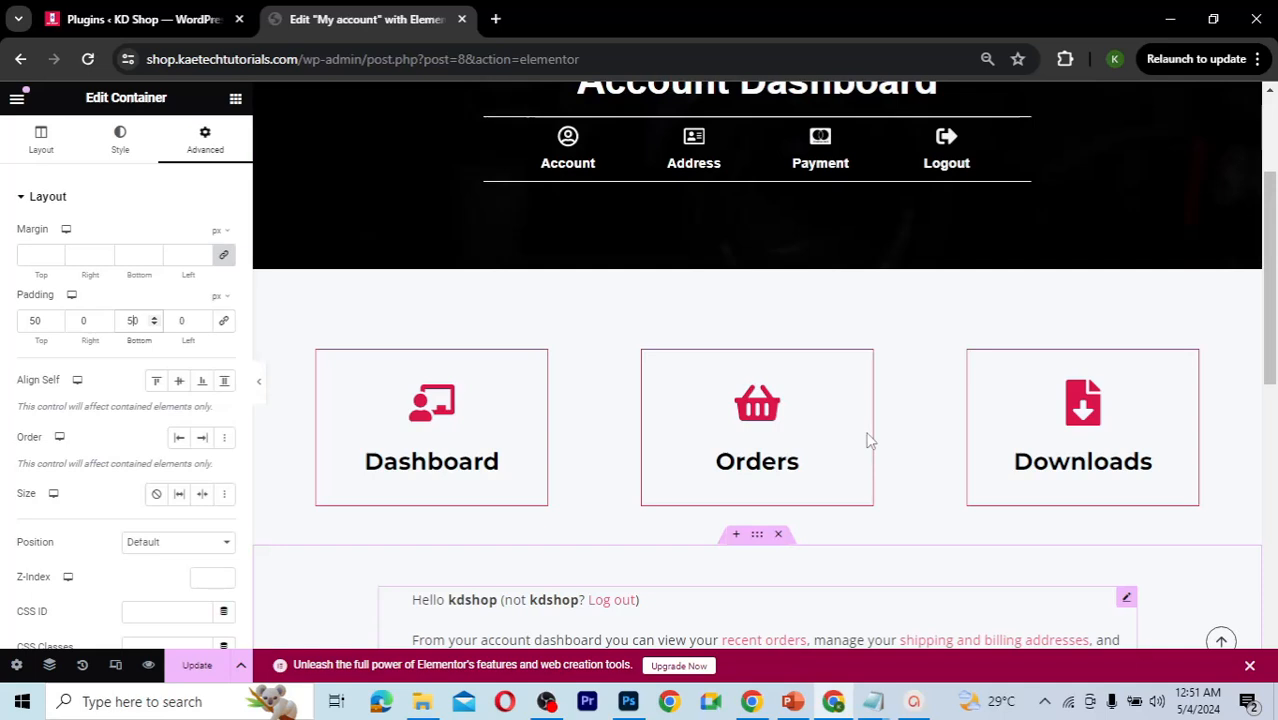
{"action": "scroll", "coordinate": [868, 440], "scroll_direction": "up", "scroll_amount": 1}
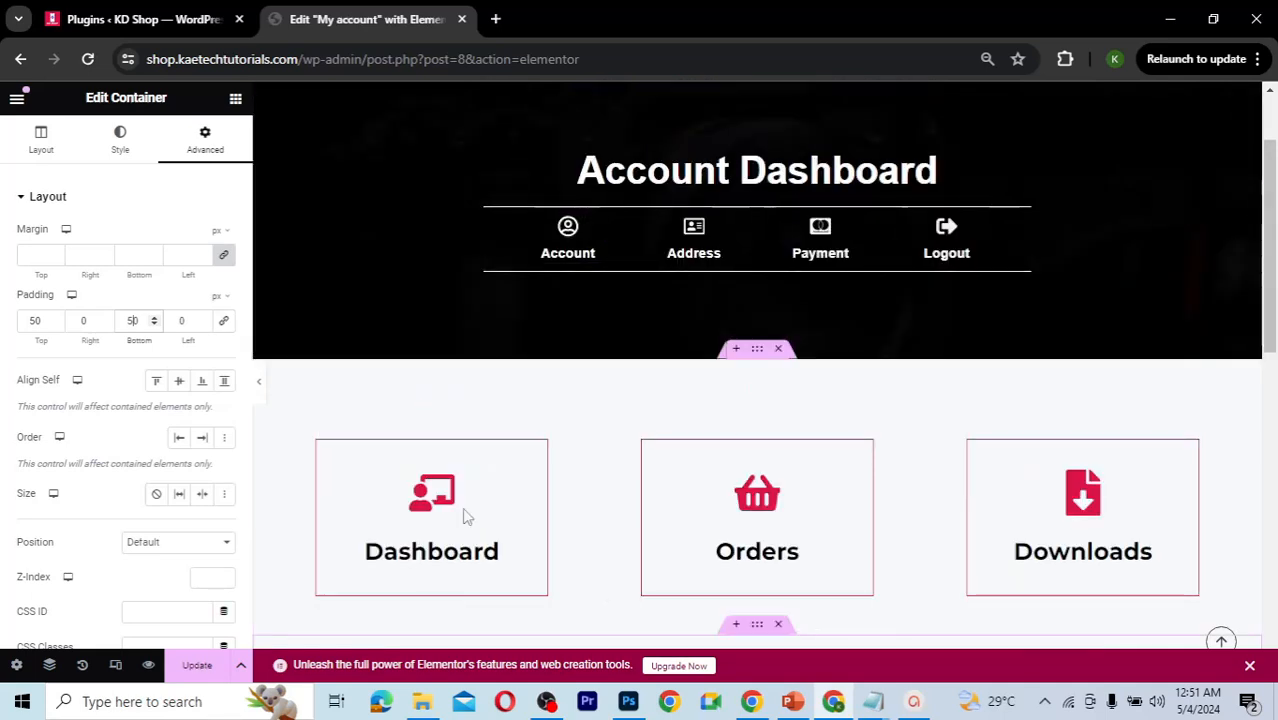
{"action": "mouse_move", "coordinate": [873, 703]}
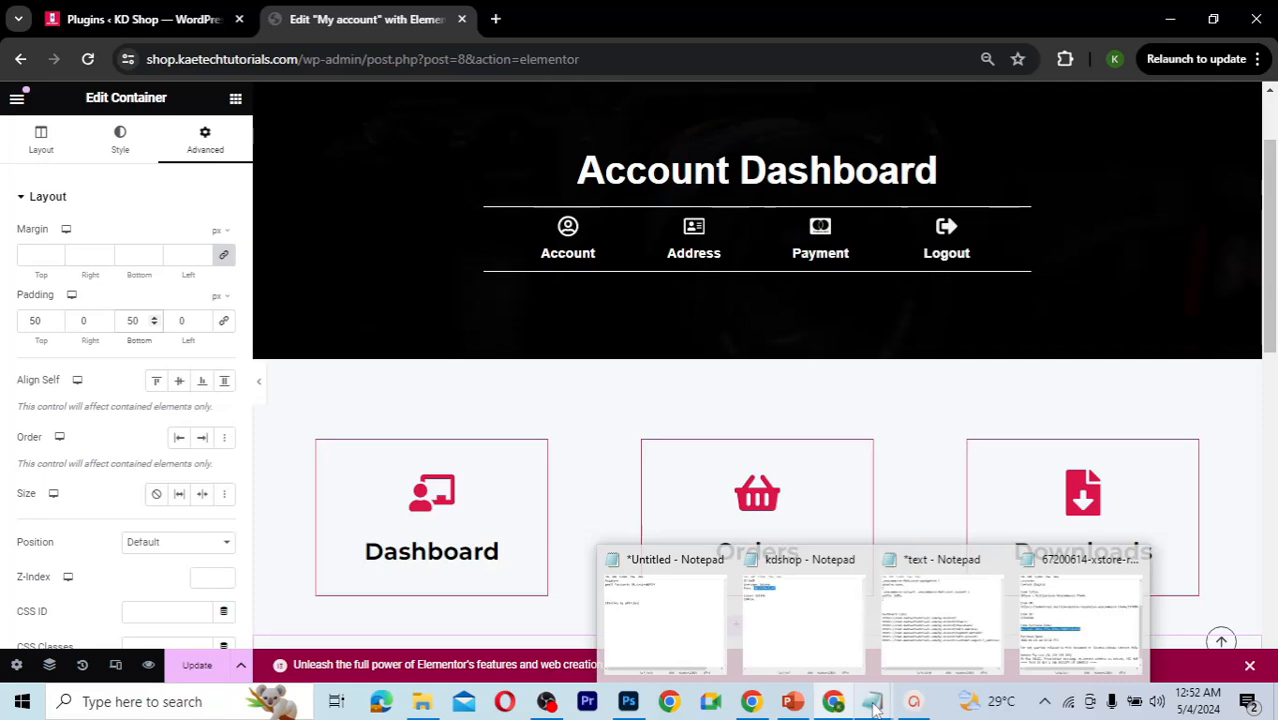
{"action": "left_click", "coordinate": [940, 600]}
{"action": "left_click", "coordinate": [728, 408]}
{"action": "left_click_drag", "start_coordinate": [728, 408], "coordinate": [386, 408]}
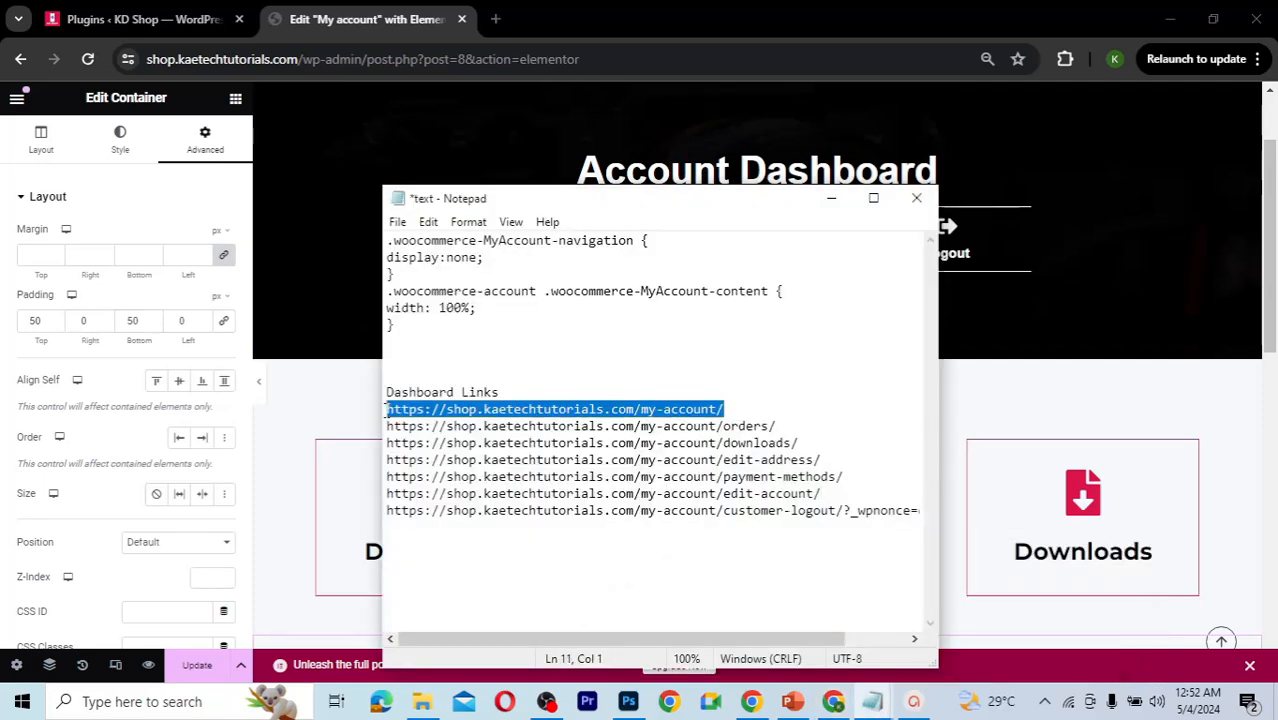
{"action": "left_click", "coordinate": [340, 485]}
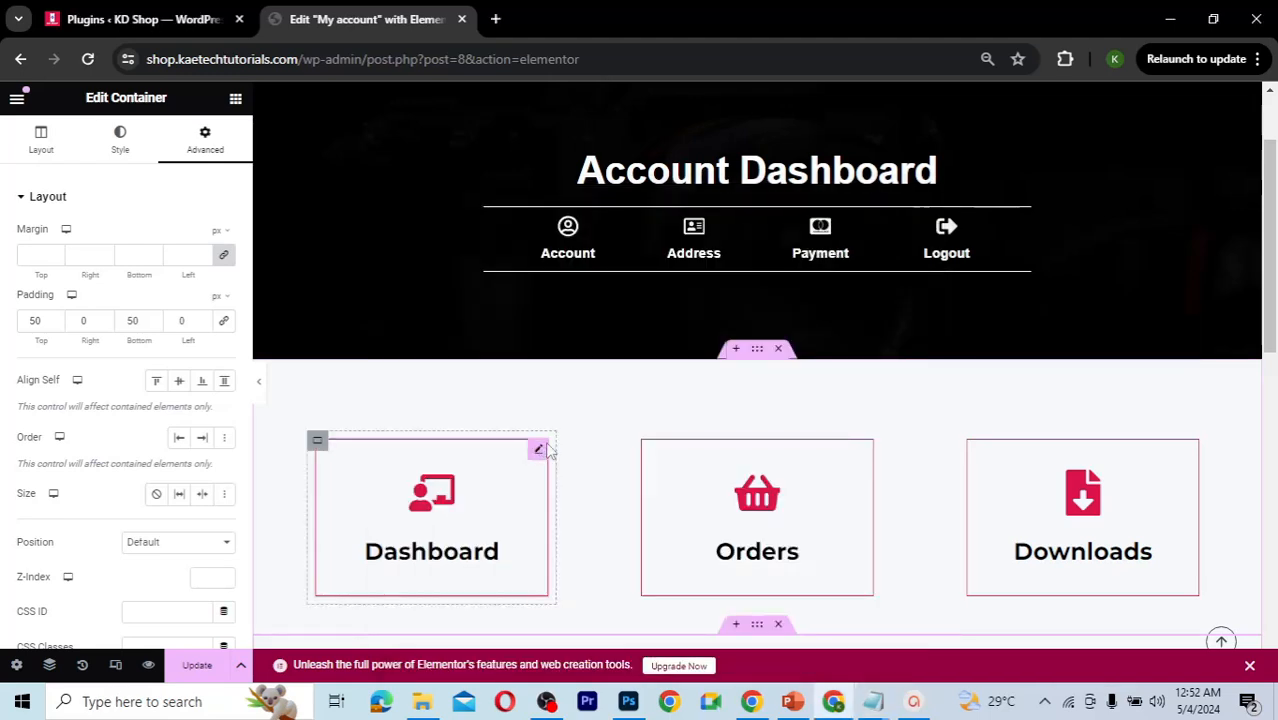
{"action": "left_click", "coordinate": [539, 449]}
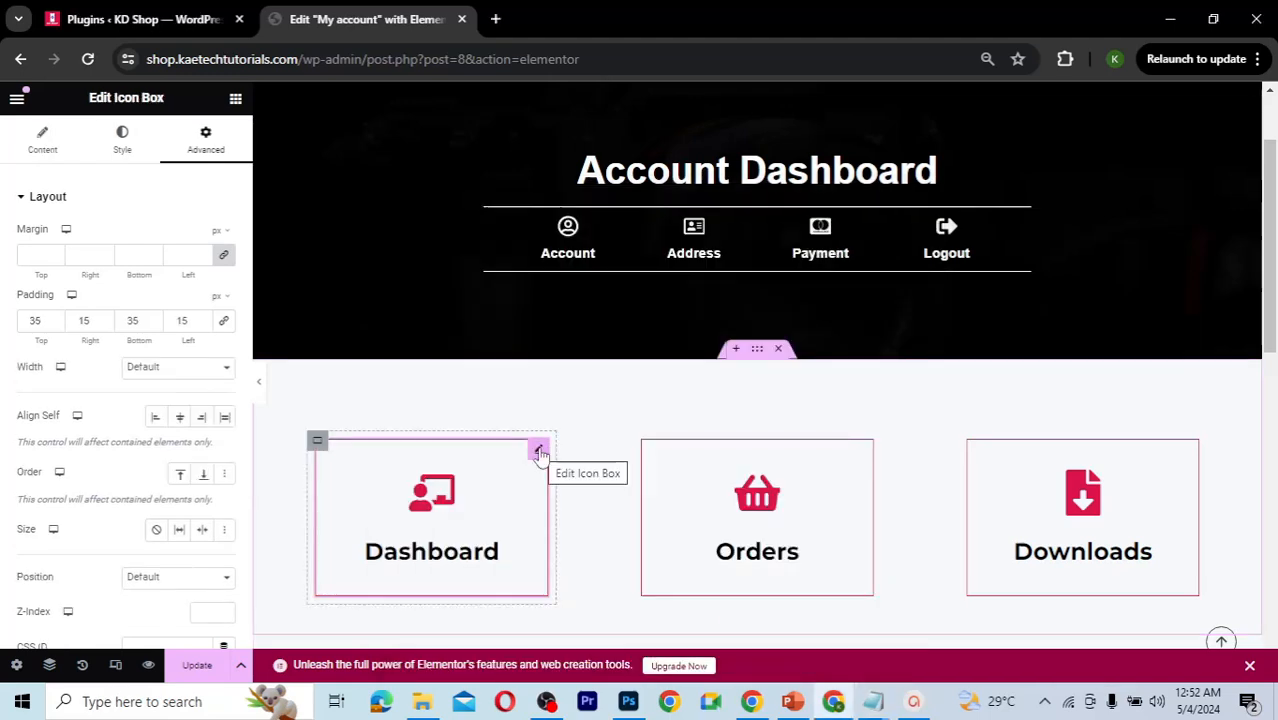
{"action": "left_click", "coordinate": [44, 156]}
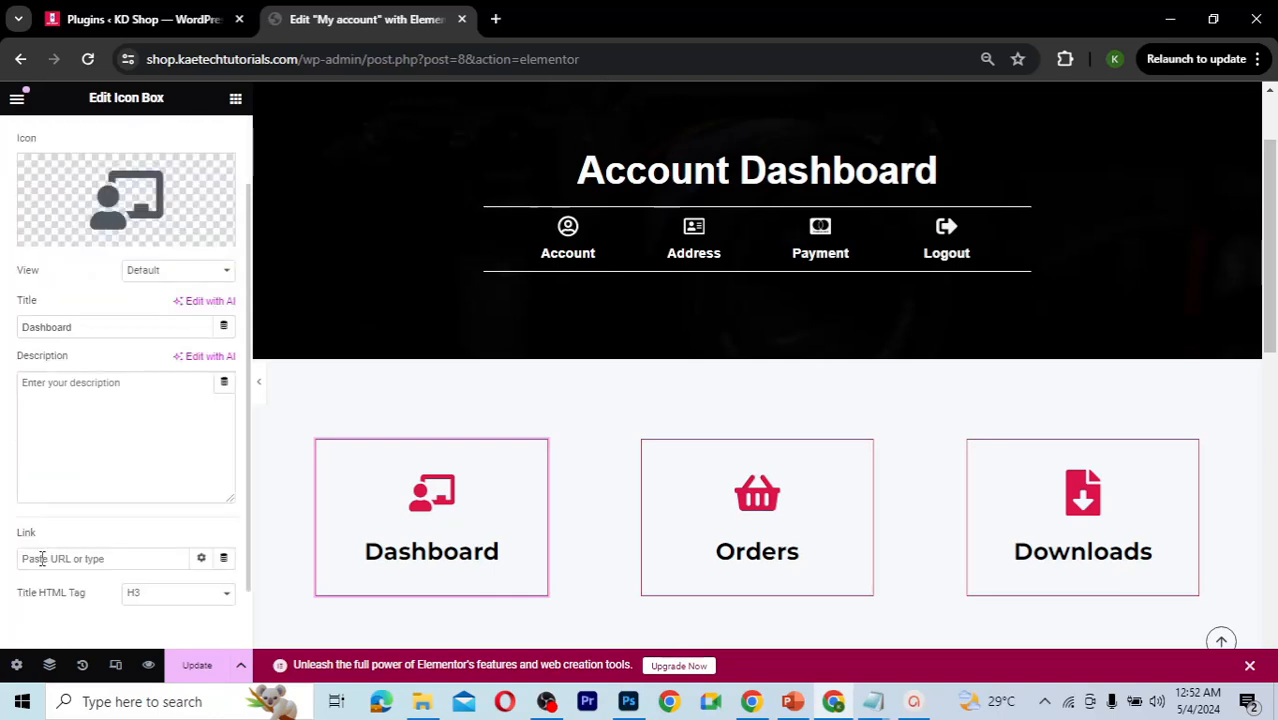
{"action": "left_click", "coordinate": [40, 558]}
{"action": "key", "text": "ctrl+v"}
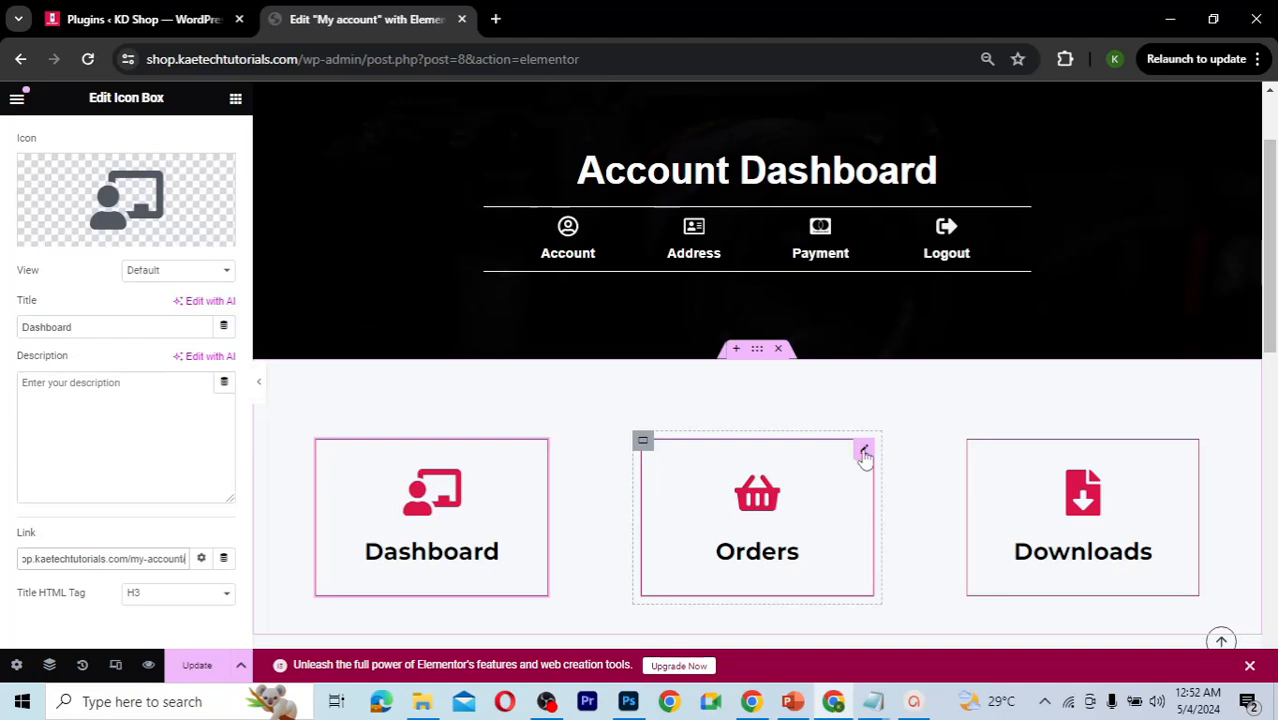
{"action": "left_click", "coordinate": [864, 453]}
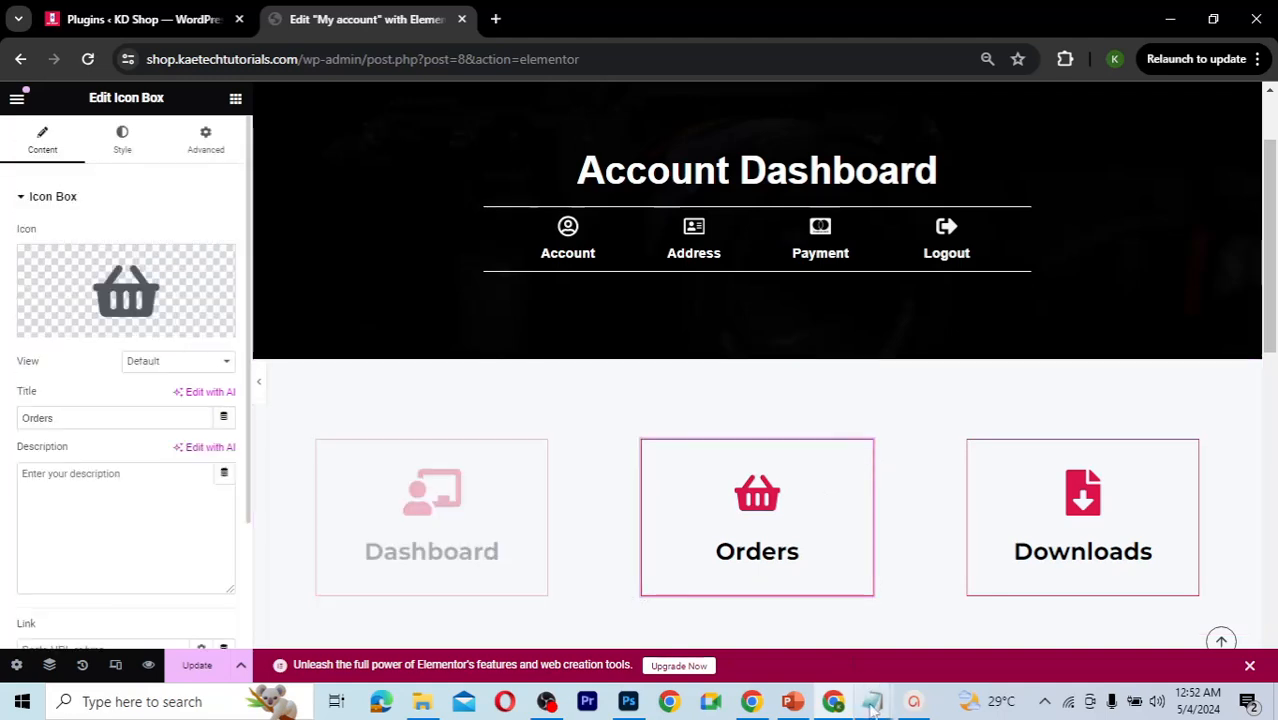
{"action": "mouse_move", "coordinate": [873, 705]}
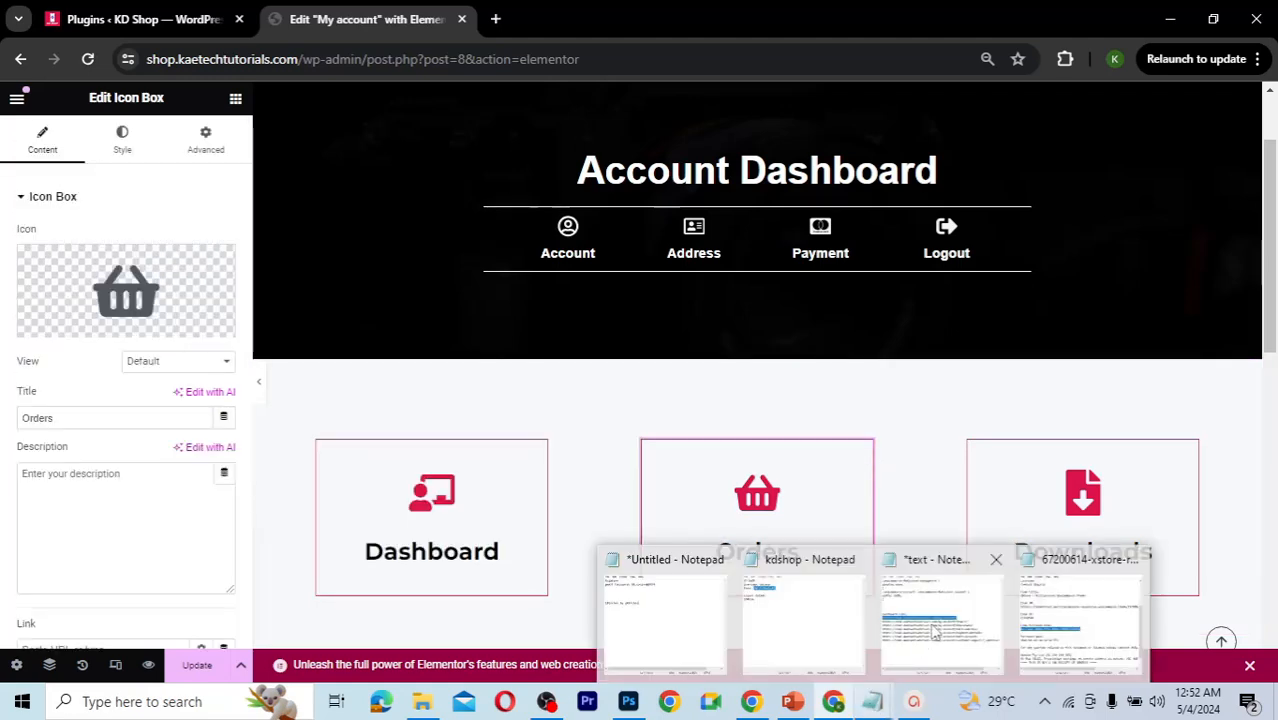
{"action": "left_click", "coordinate": [933, 632]}
{"action": "left_click_drag", "start_coordinate": [776, 426], "coordinate": [390, 427]}
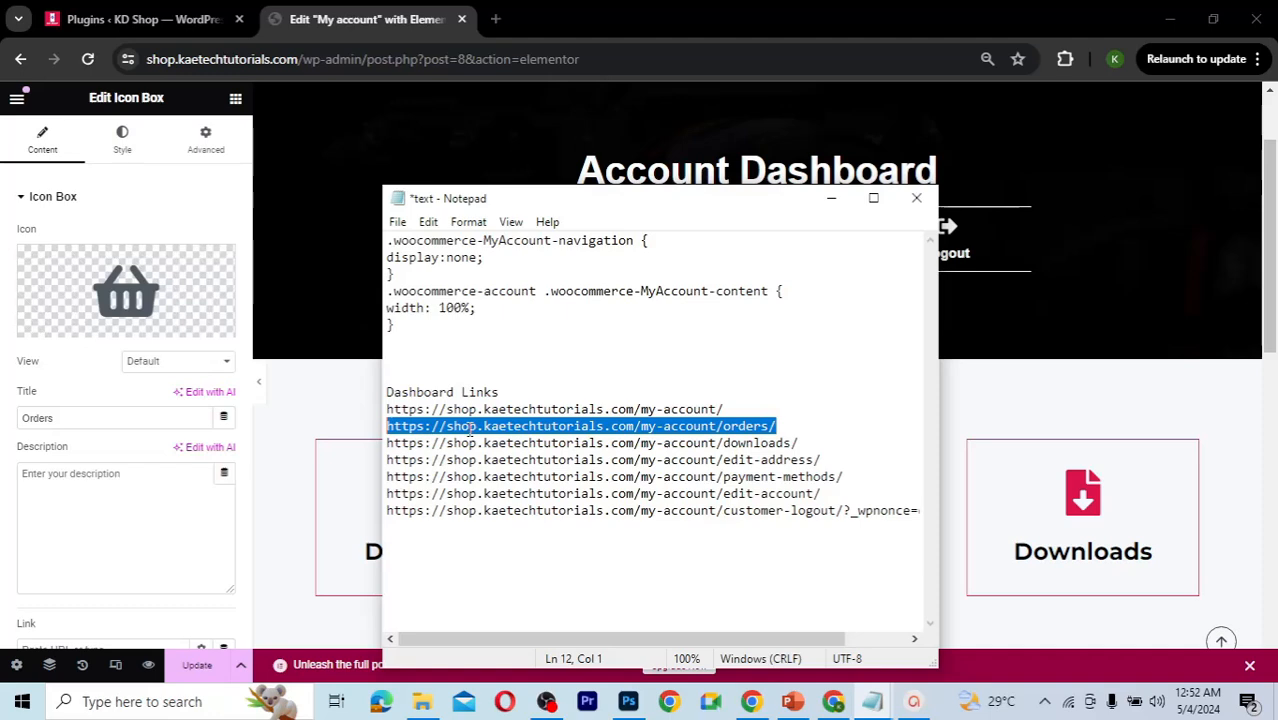
{"action": "scroll", "coordinate": [82, 470], "scroll_direction": "down", "scroll_amount": 2}
{"action": "left_click", "coordinate": [78, 486]}
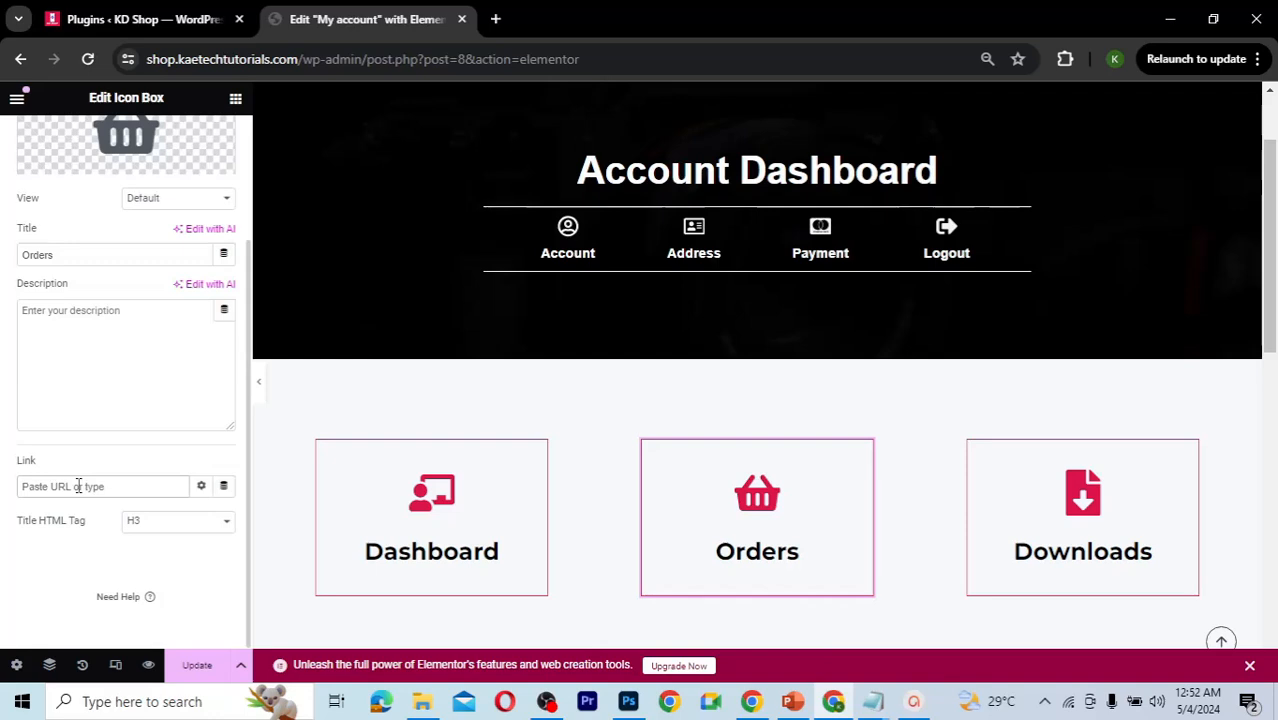
{"action": "key", "text": "ctrl+v"}
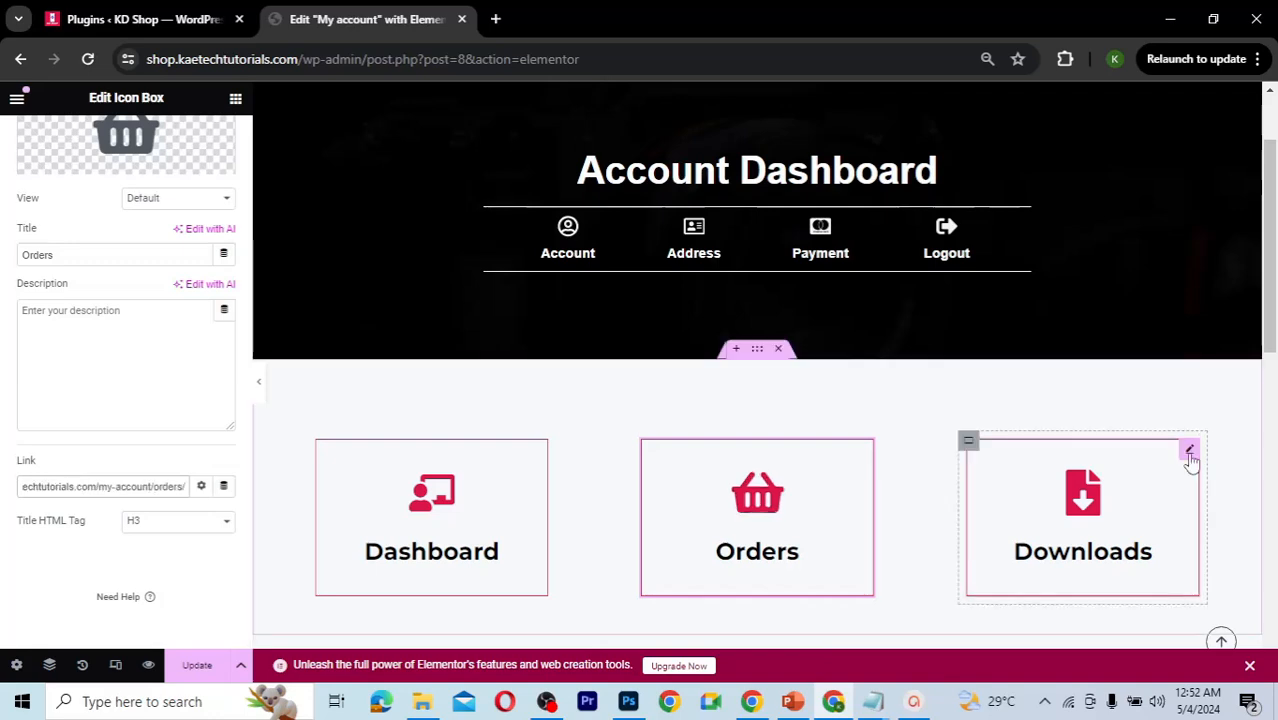
{"action": "left_click", "coordinate": [1190, 455]}
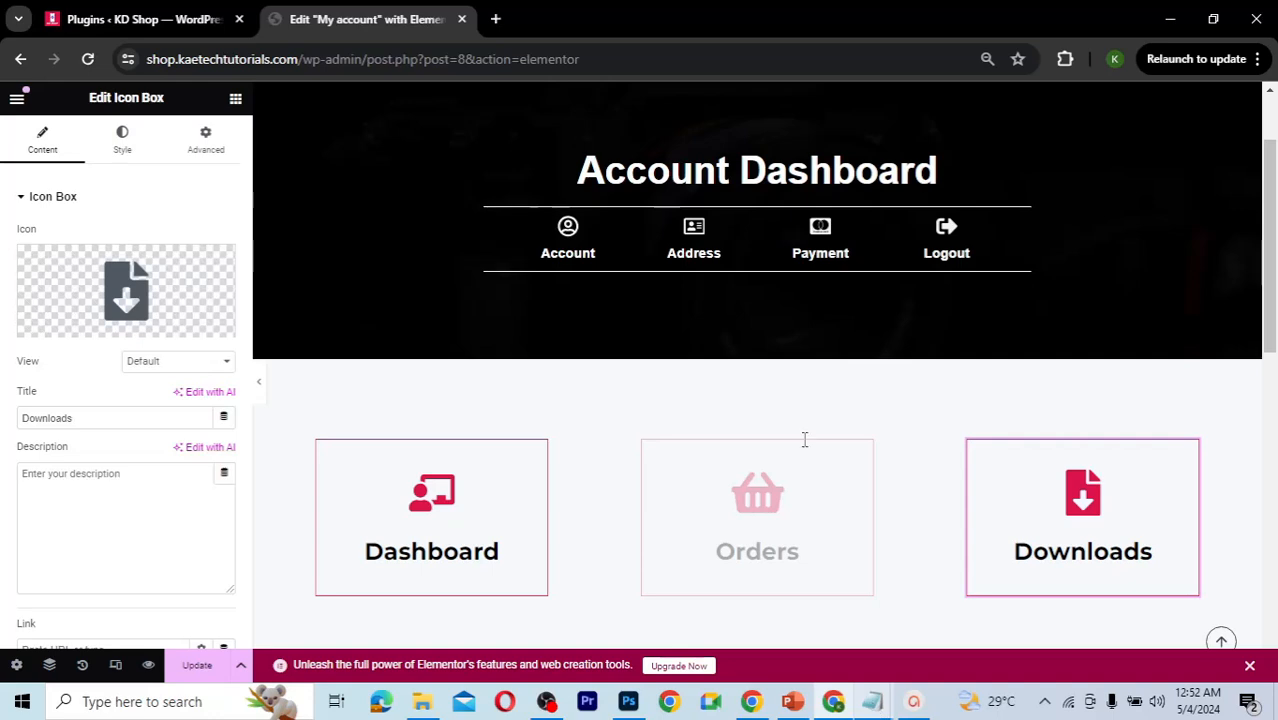
{"action": "key", "text": "alt+Tab"}
{"action": "left_click_drag", "start_coordinate": [538, 443], "coordinate": [385, 443]}
{"action": "key", "text": "ctrl+c"}
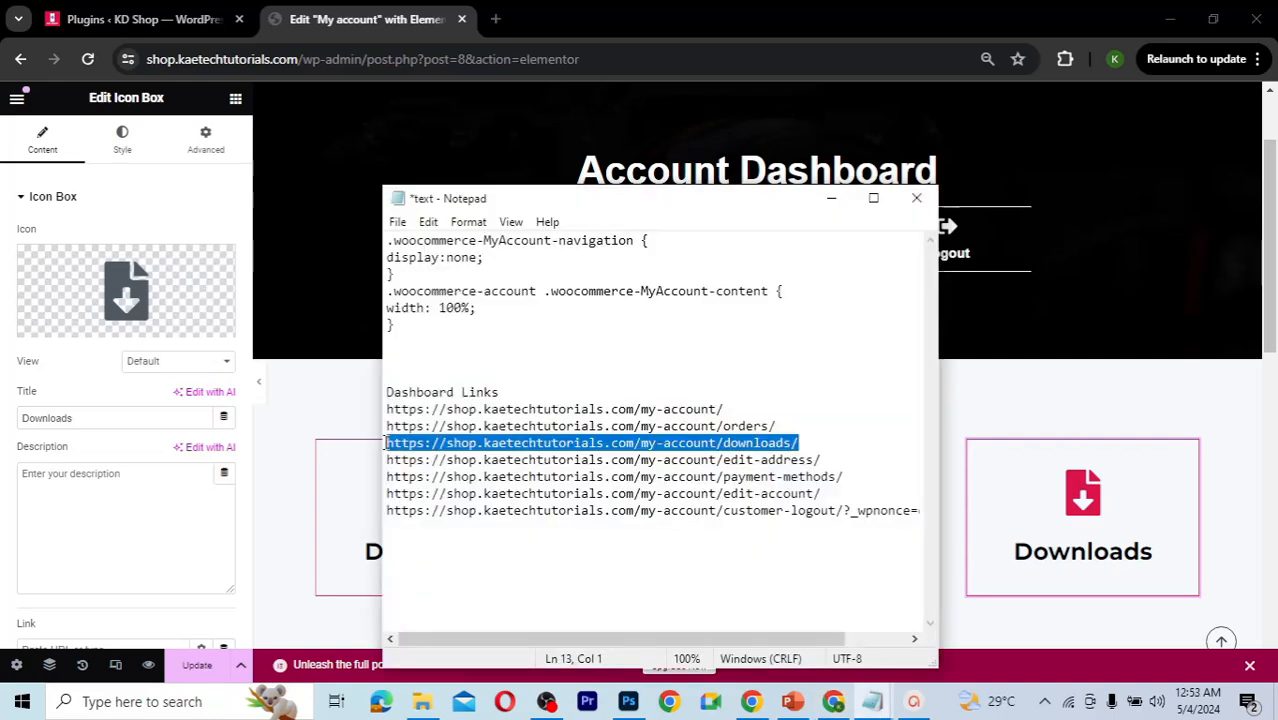
{"action": "scroll", "coordinate": [102, 466], "scroll_direction": "down", "scroll_amount": 2}
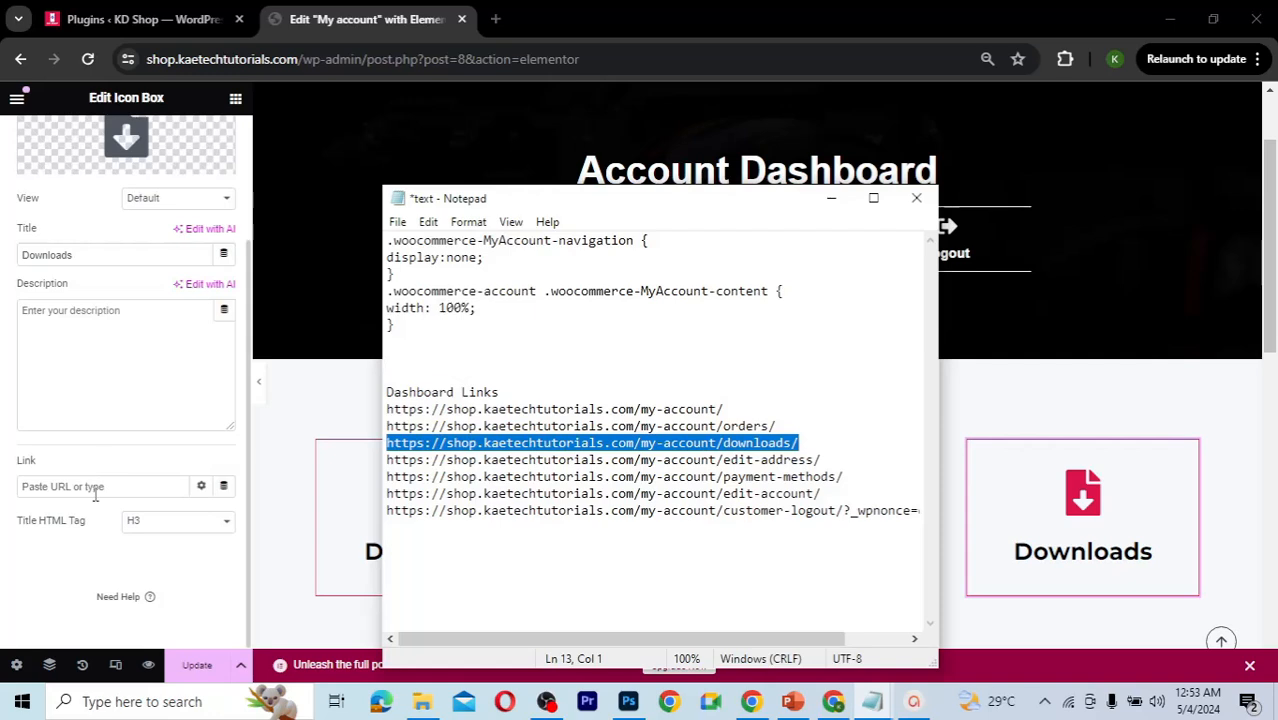
{"action": "left_click", "coordinate": [96, 490]}
{"action": "key", "text": "ctrl+v"}
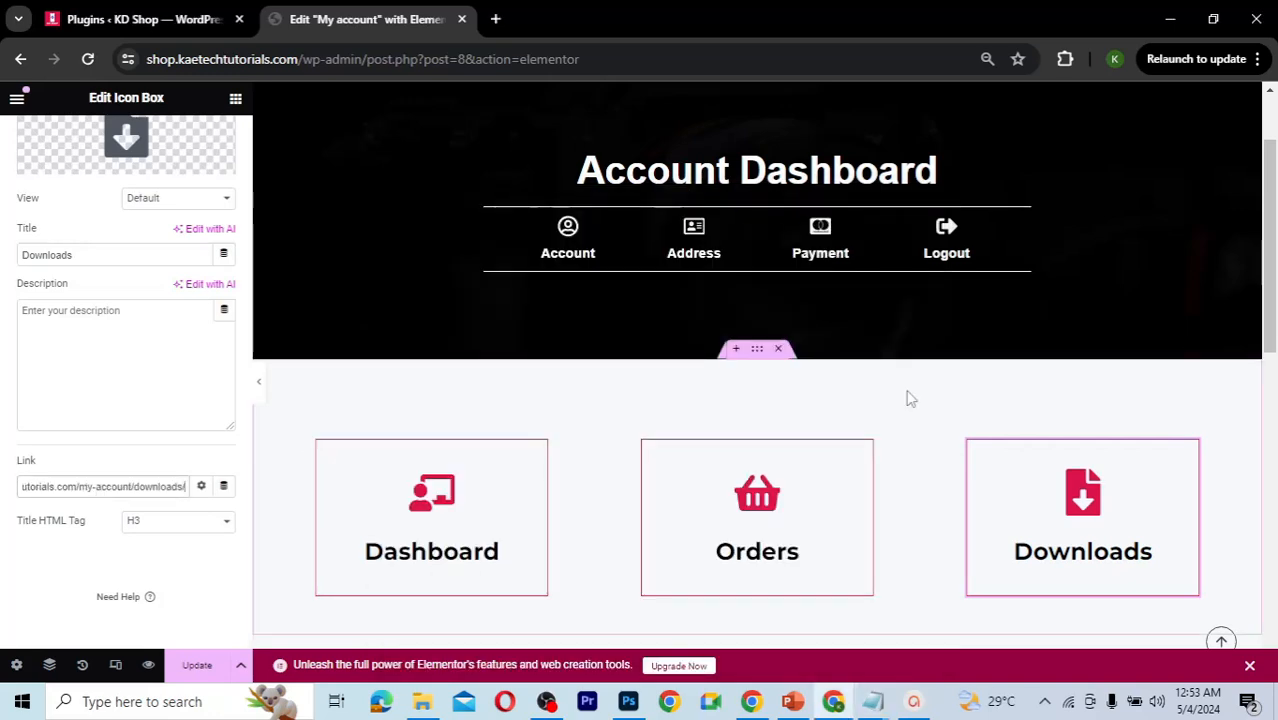
{"action": "scroll", "coordinate": [908, 398], "scroll_direction": "up", "scroll_amount": 1}
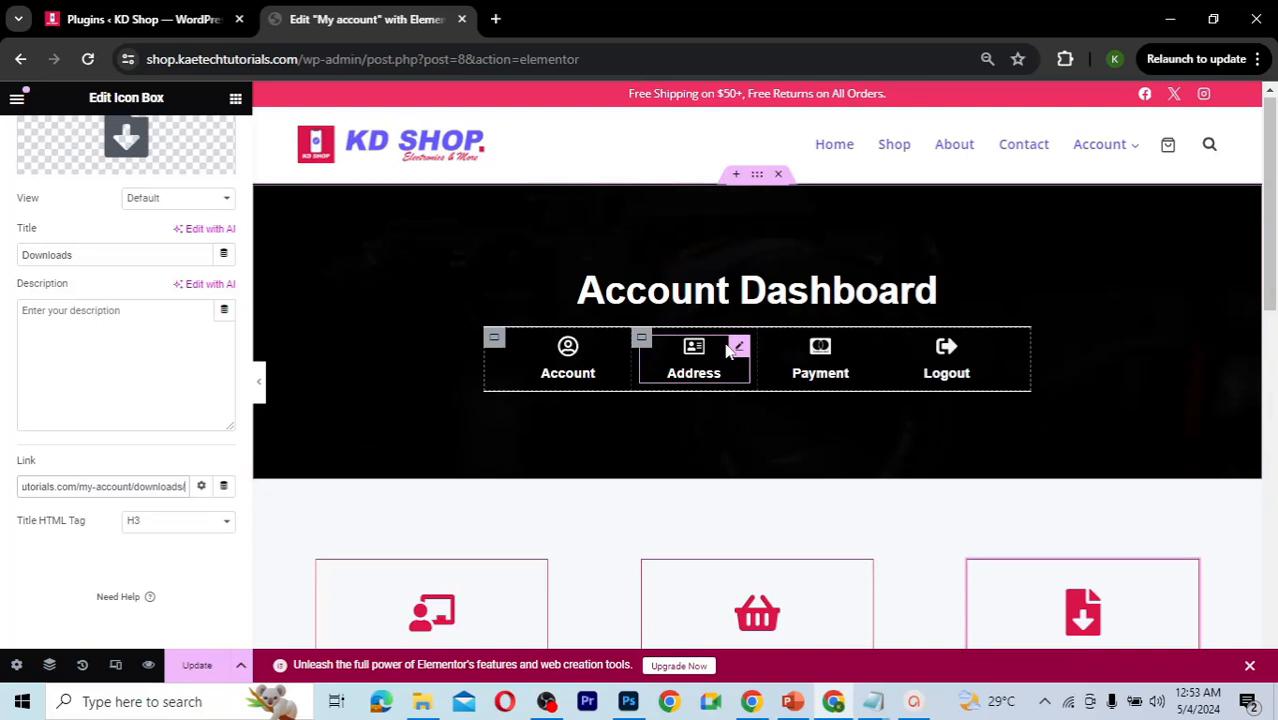
{"action": "left_click", "coordinate": [611, 350]}
{"action": "mouse_move", "coordinate": [873, 701]}
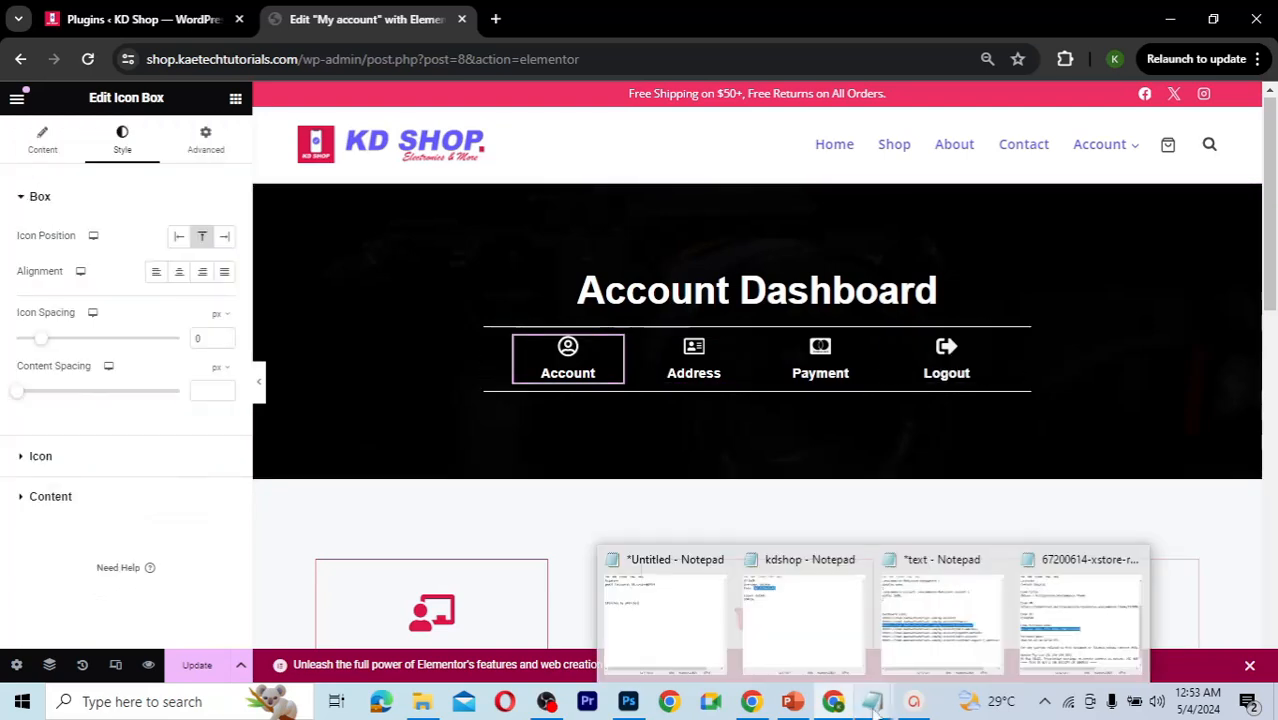
{"action": "left_click", "coordinate": [975, 620]}
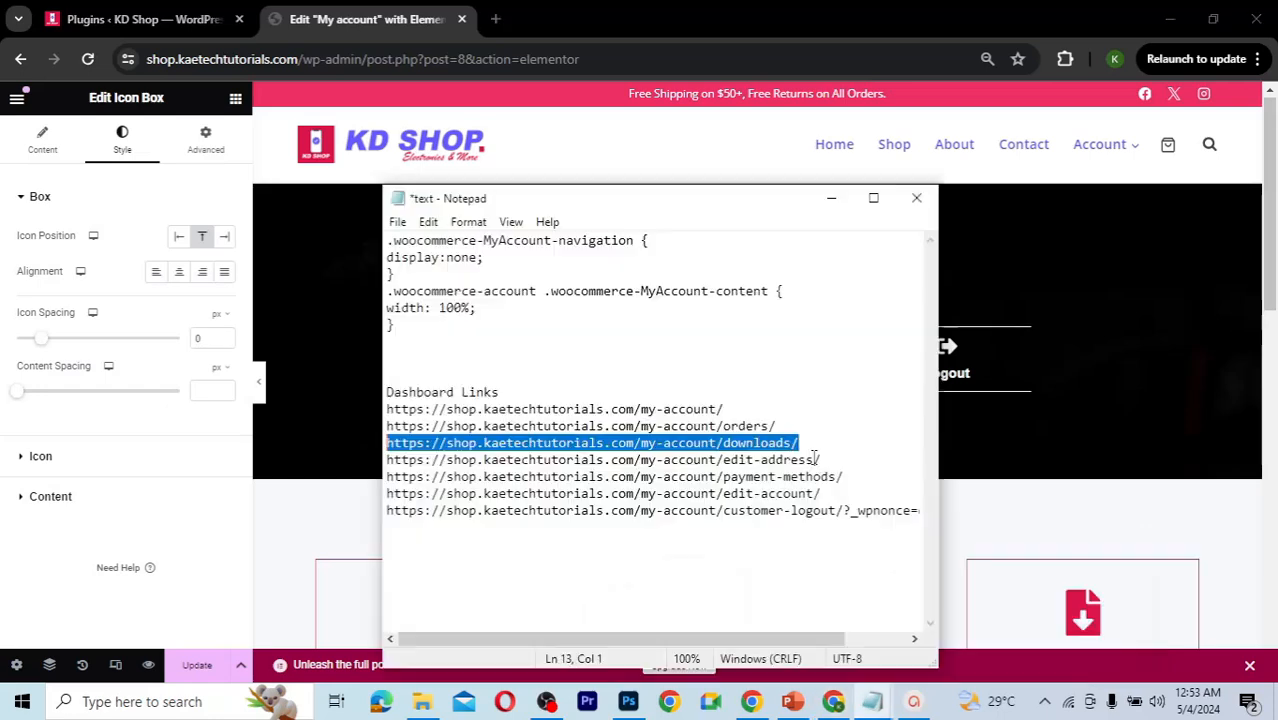
{"action": "left_click_drag", "start_coordinate": [828, 491], "coordinate": [387, 505]}
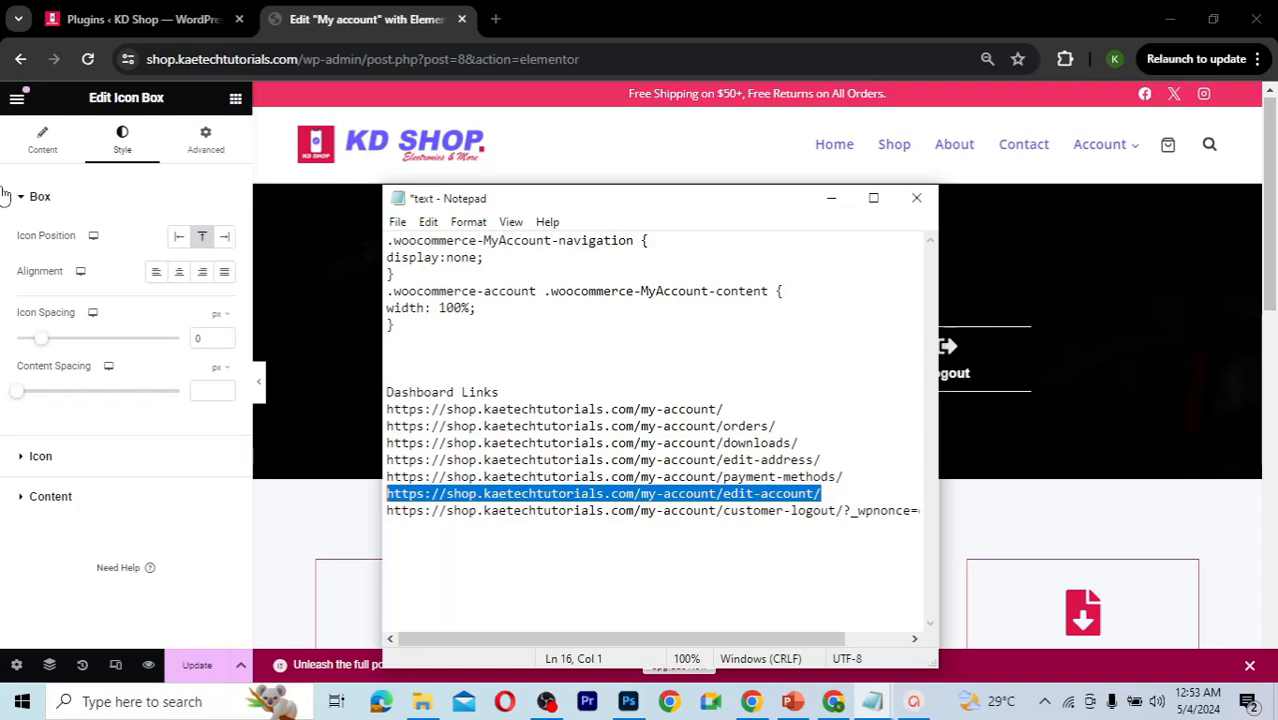
{"action": "left_click", "coordinate": [36, 146]}
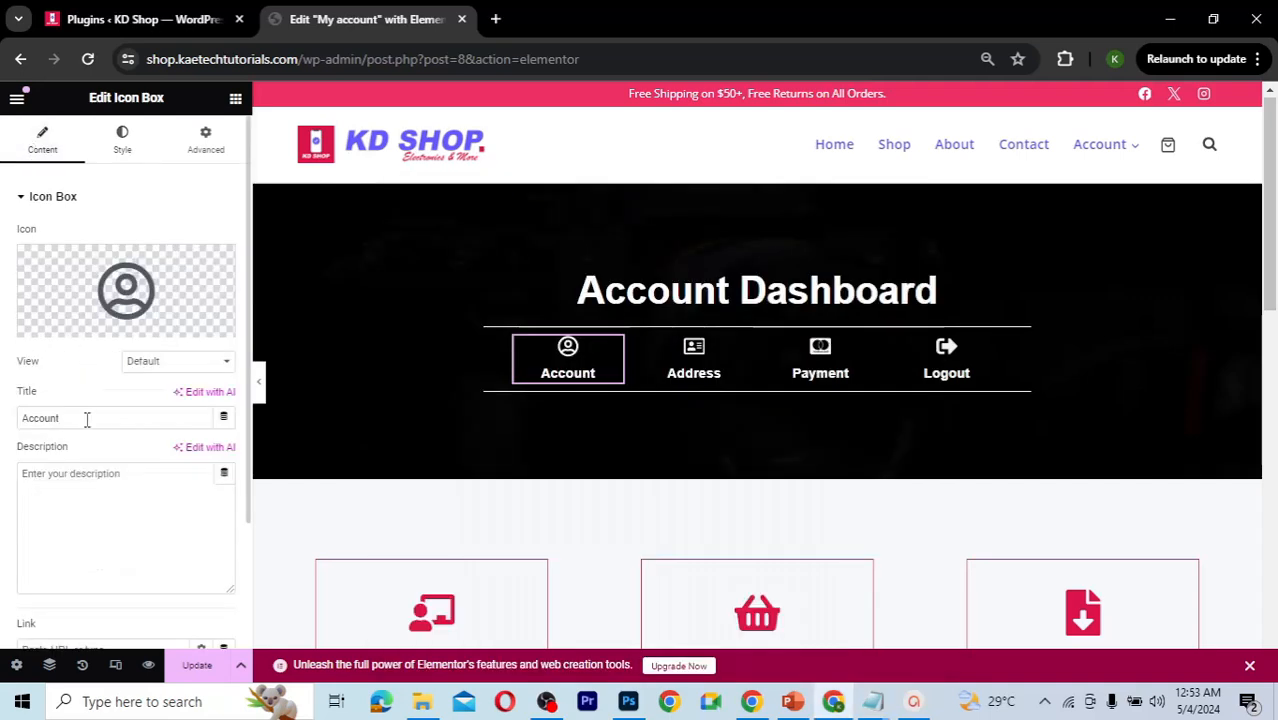
{"action": "scroll", "coordinate": [87, 420], "scroll_direction": "down", "scroll_amount": 1}
{"action": "left_click", "coordinate": [68, 522]}
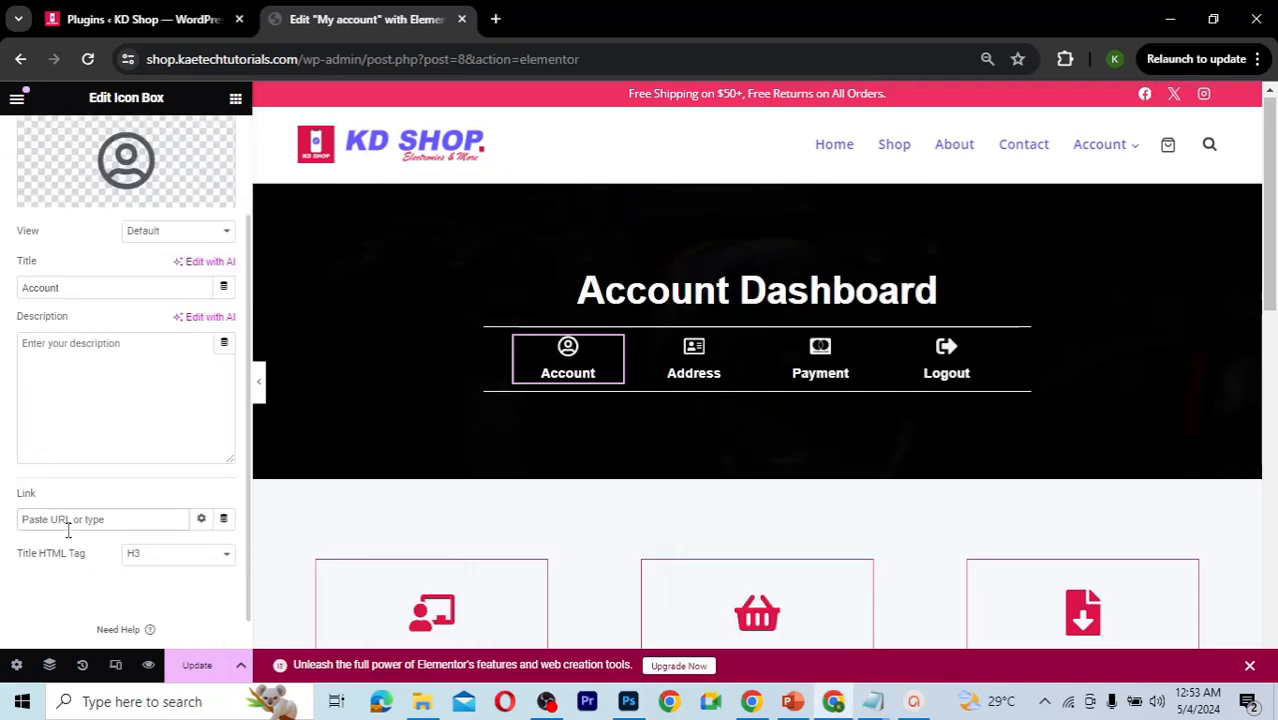
{"action": "key", "text": "ctrl+v"}
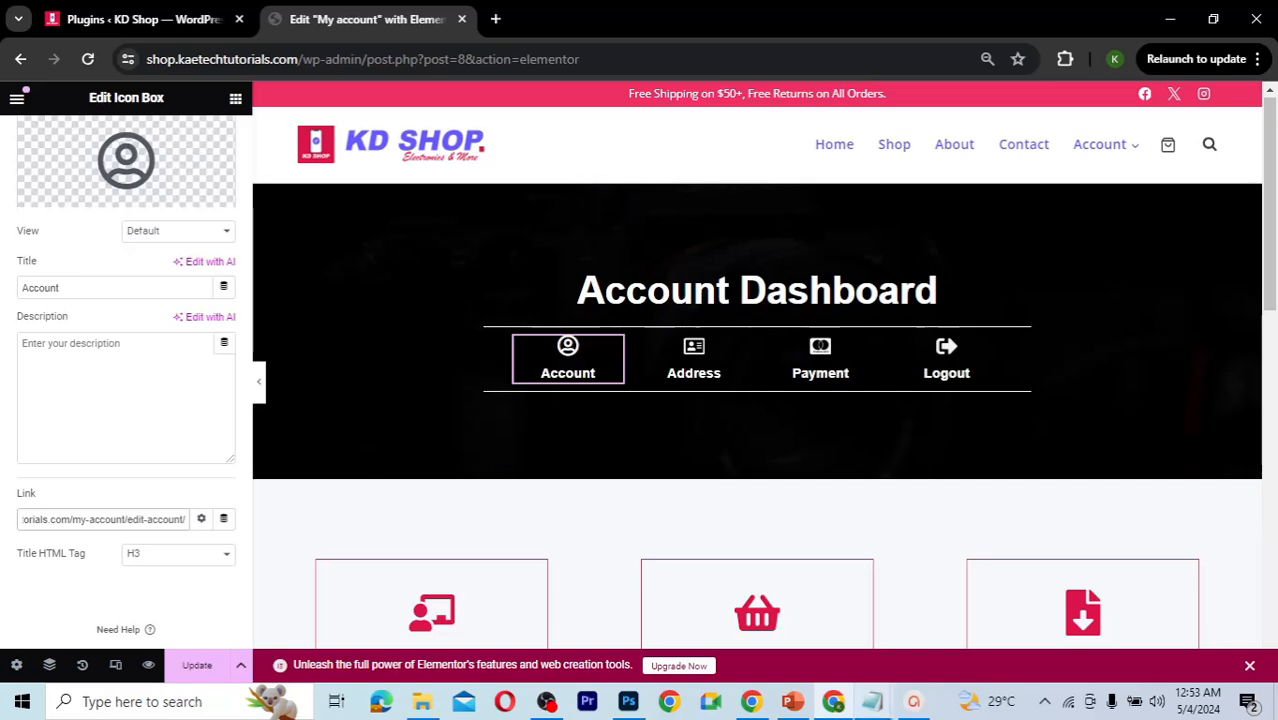
{"action": "left_click", "coordinate": [936, 600]}
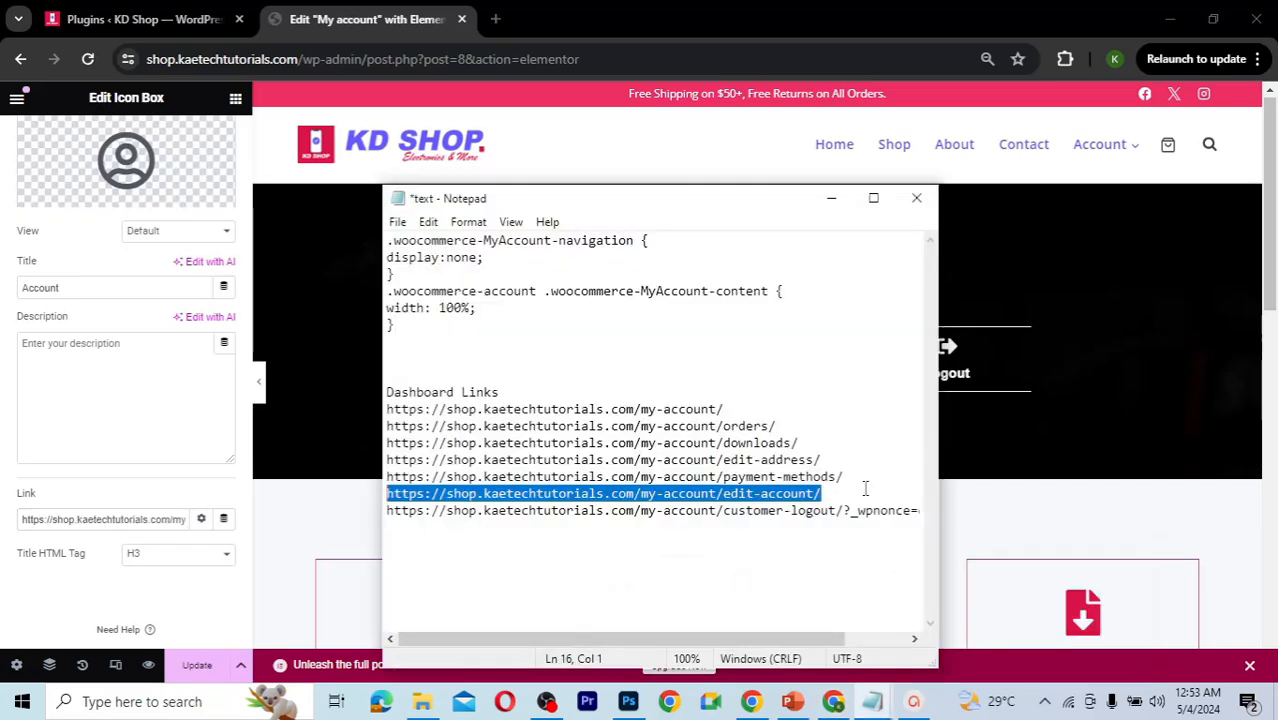
{"action": "left_click_drag", "start_coordinate": [851, 477], "coordinate": [385, 479]}
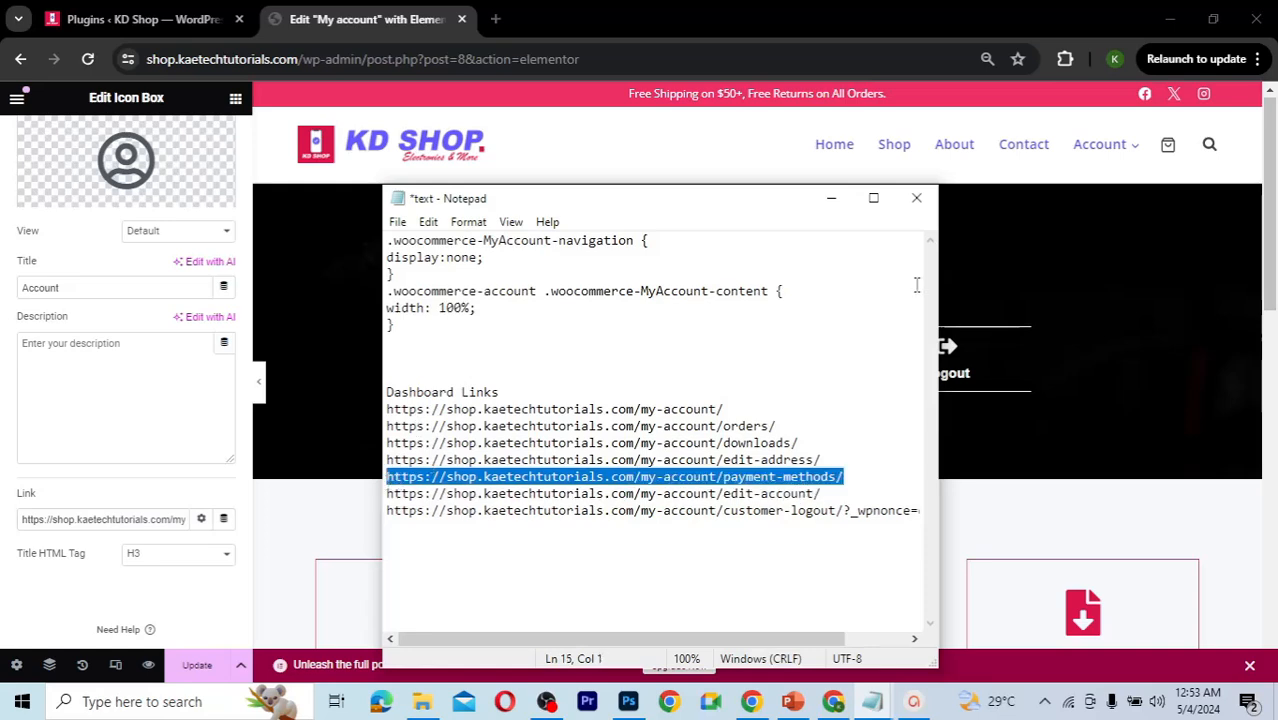
{"action": "key", "text": "alt+Tab"}
{"action": "left_click", "coordinate": [867, 347]}
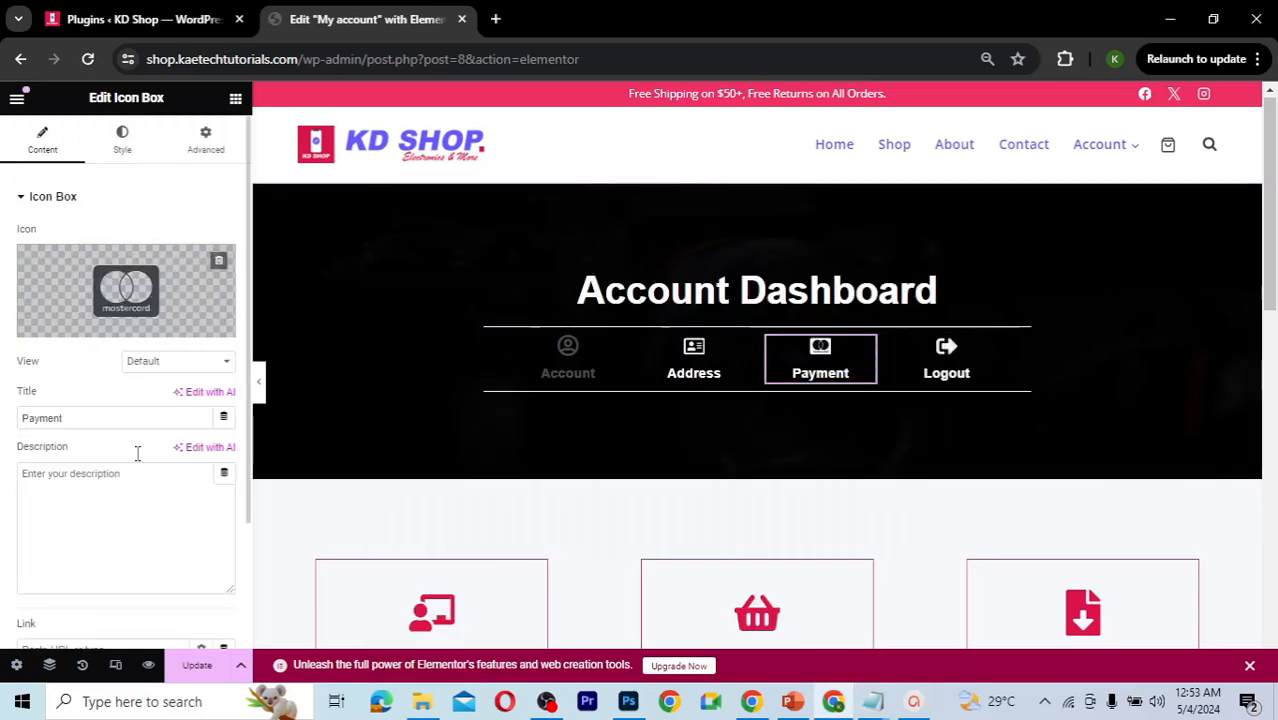
{"action": "scroll", "coordinate": [105, 470], "scroll_direction": "down", "scroll_amount": 2}
{"action": "left_click", "coordinate": [93, 488]}
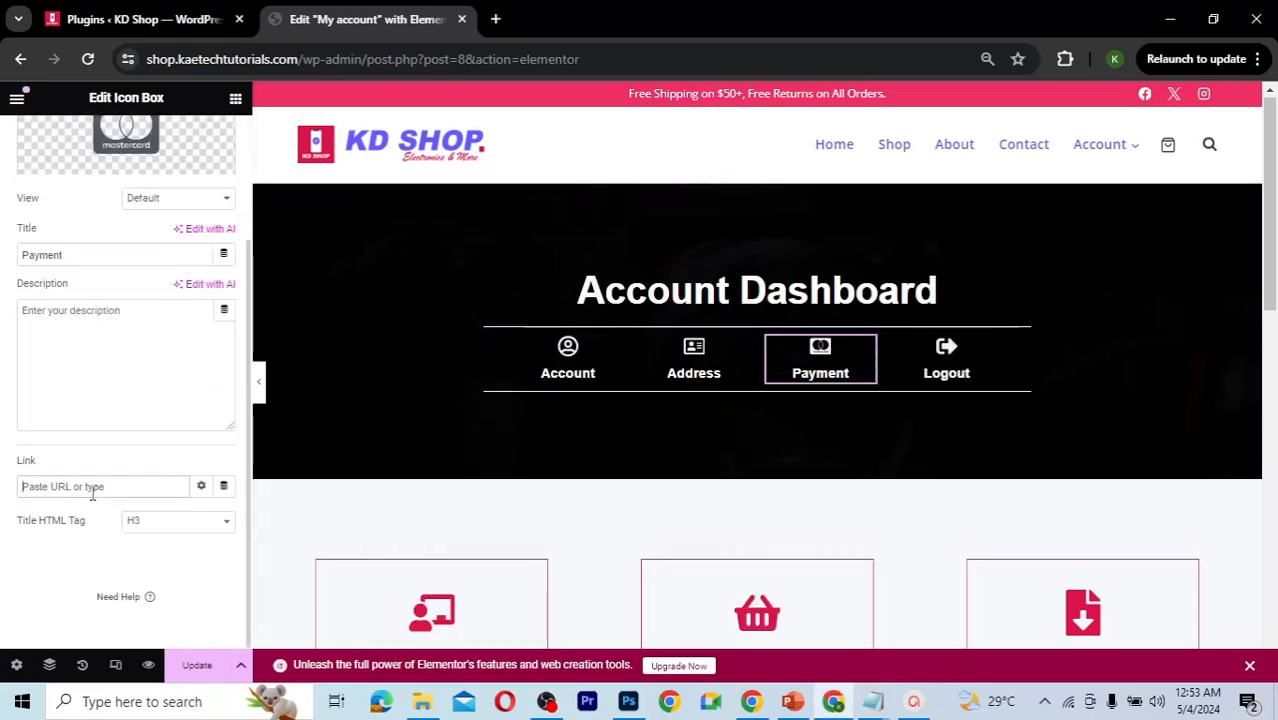
{"action": "key", "text": "ctrl+v"}
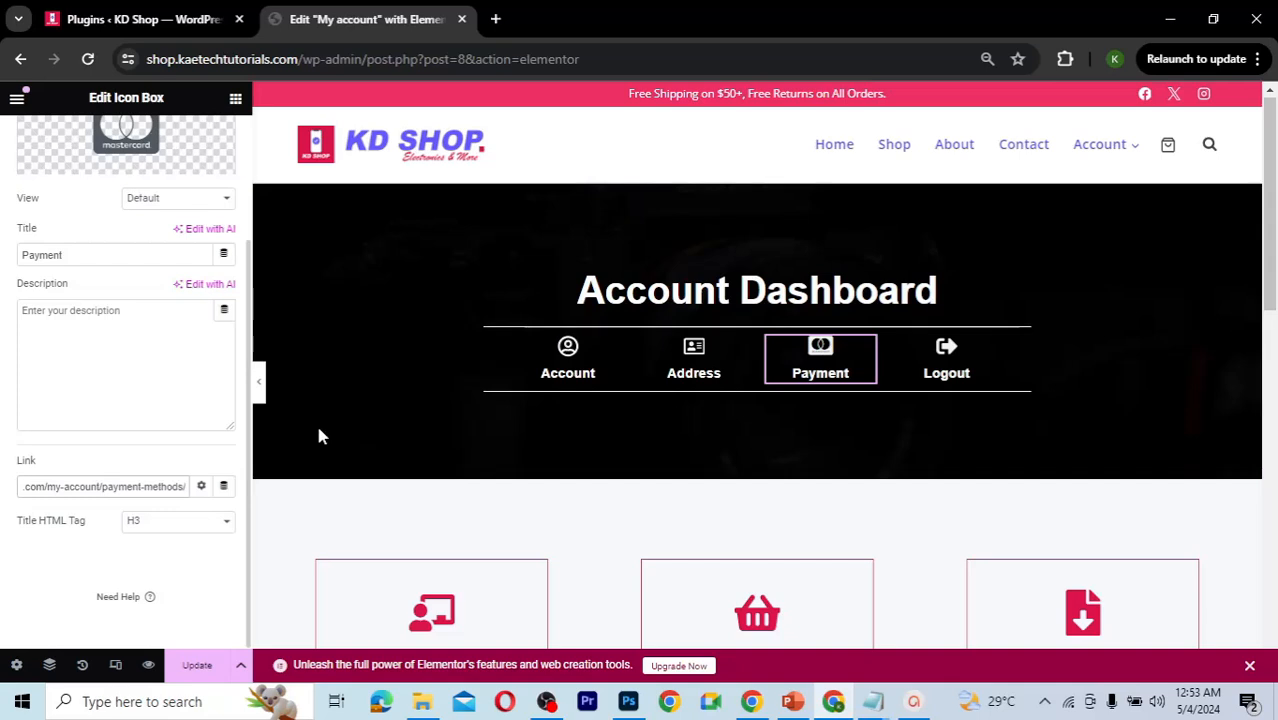
{"action": "left_click", "coordinate": [728, 355]}
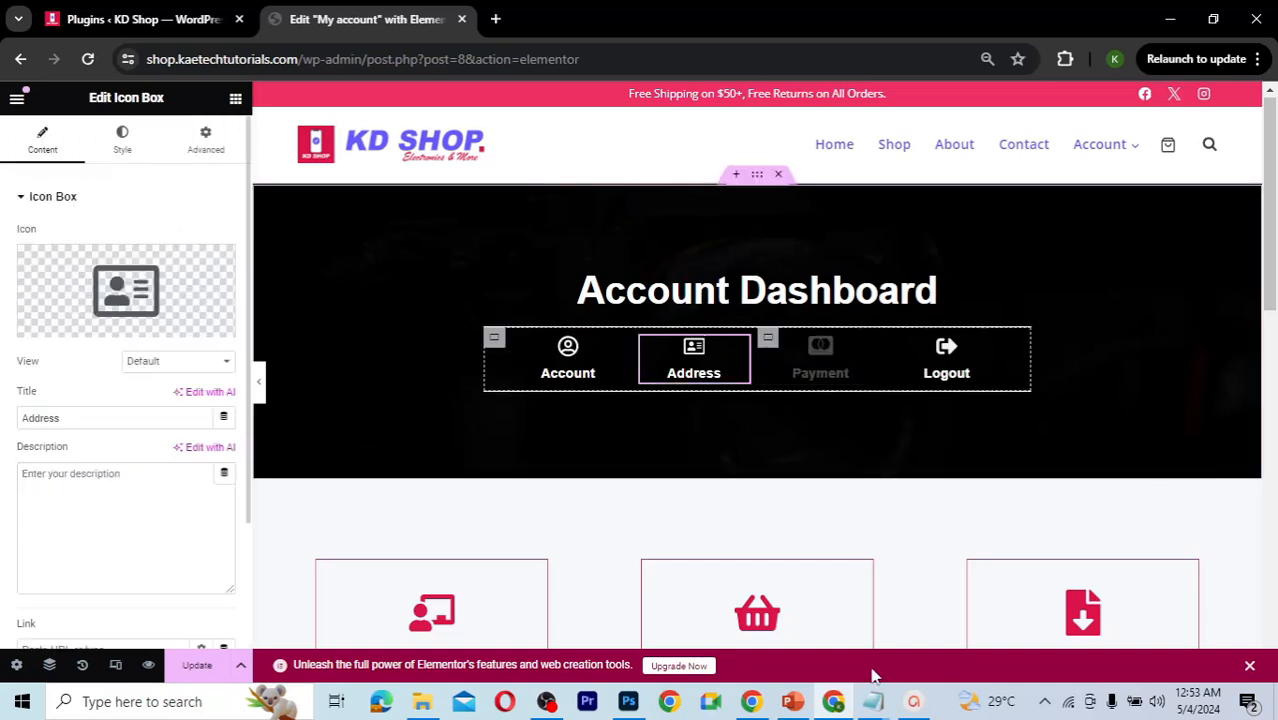
{"action": "left_click", "coordinate": [873, 702]}
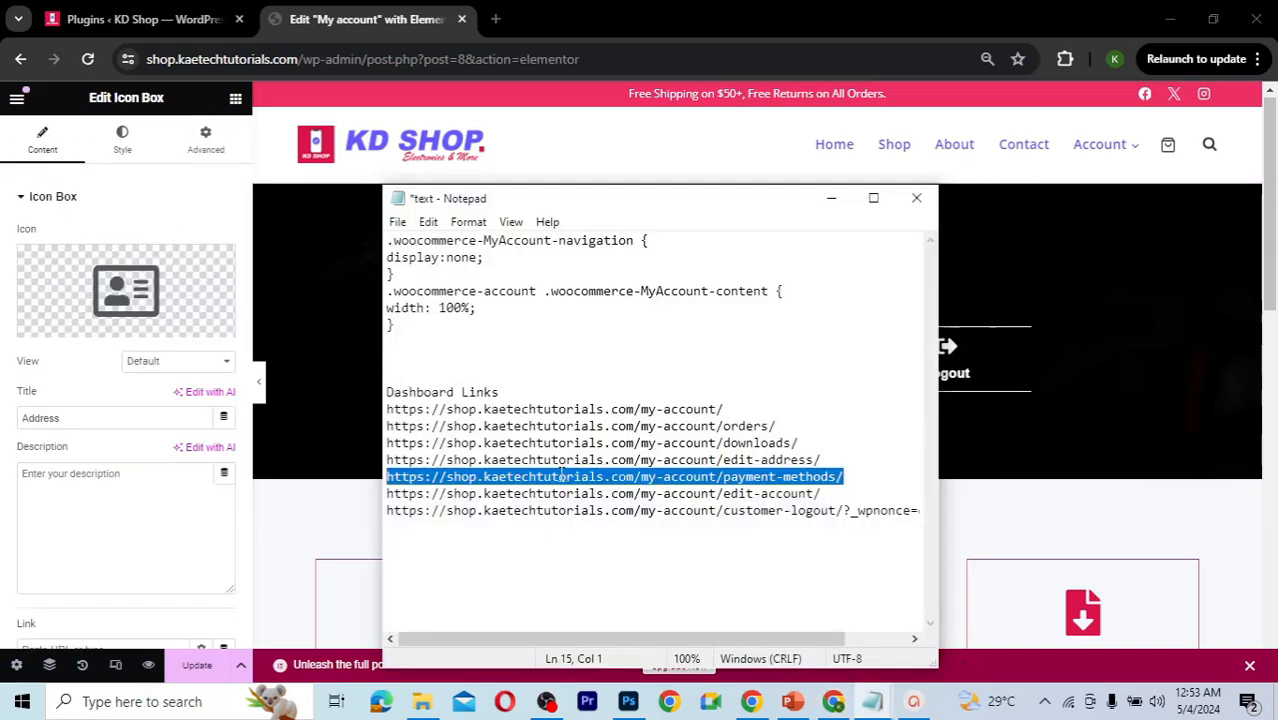
{"action": "left_click_drag", "start_coordinate": [822, 459], "coordinate": [386, 462]}
{"action": "key", "text": "ctrl+c"}
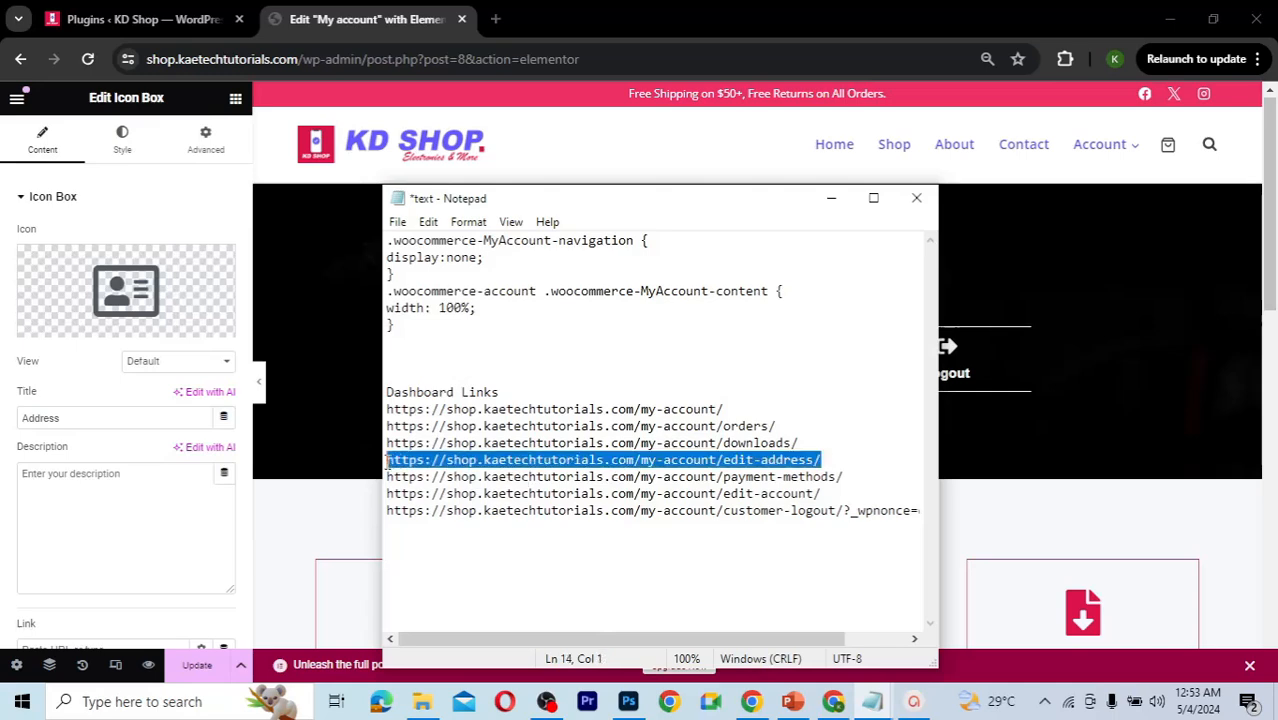
{"action": "scroll", "coordinate": [3, 528], "scroll_direction": "down", "scroll_amount": 2}
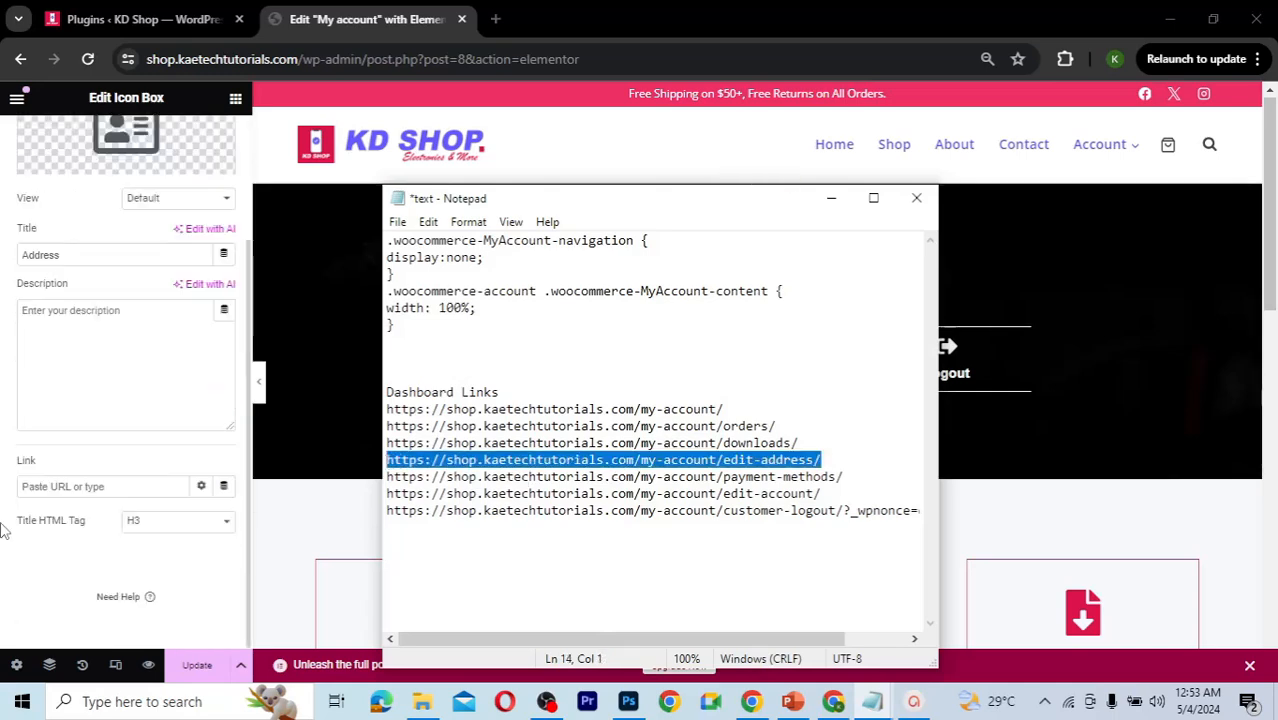
{"action": "left_click", "coordinate": [100, 486]}
{"action": "key", "text": "ctrl+v"}
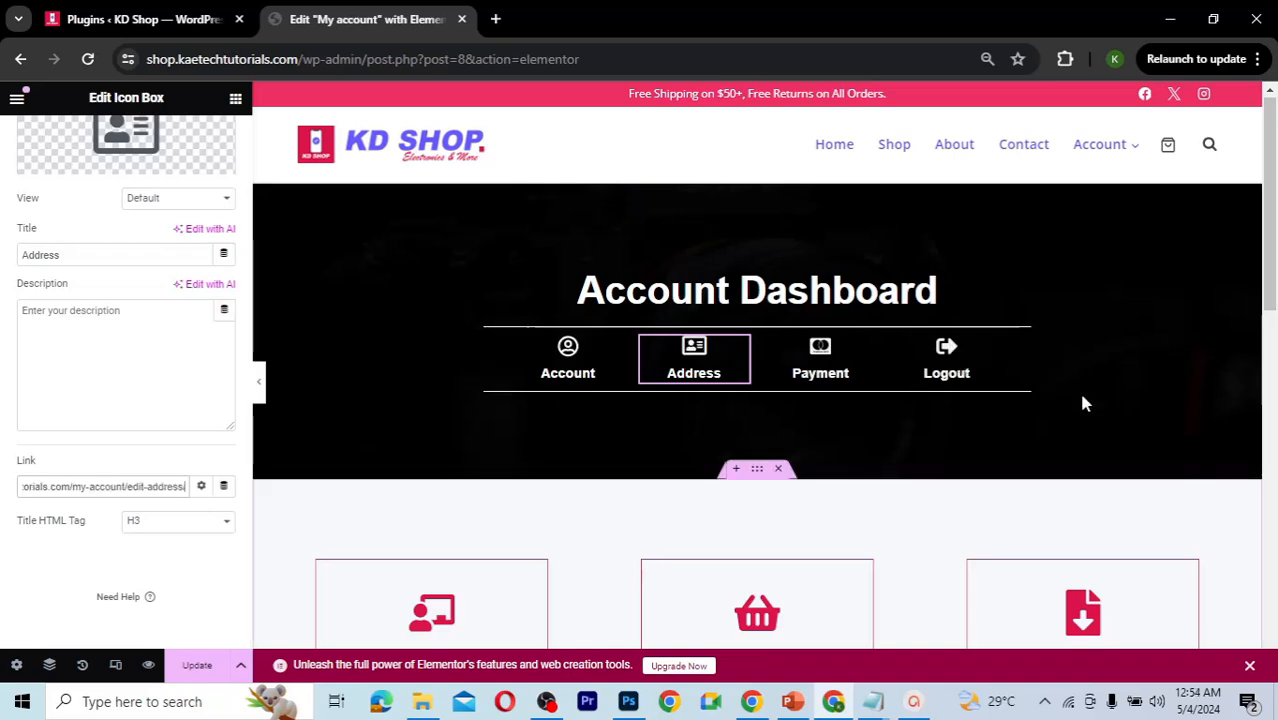
Step: Link the banner's Logout icon box to the full customer-logout URL, including its nonce token, copied from the Notepad list of dashboard links
{"action": "mouse_move", "coordinate": [872, 701]}
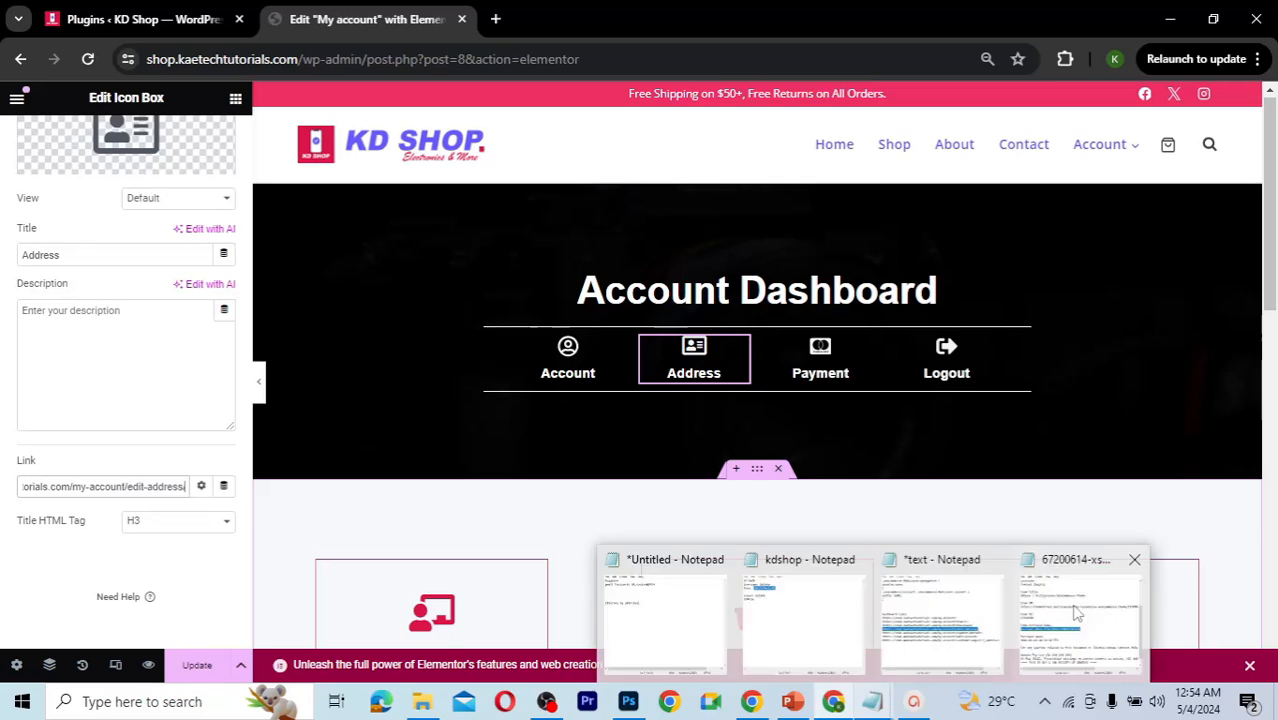
{"action": "left_click", "coordinate": [936, 635]}
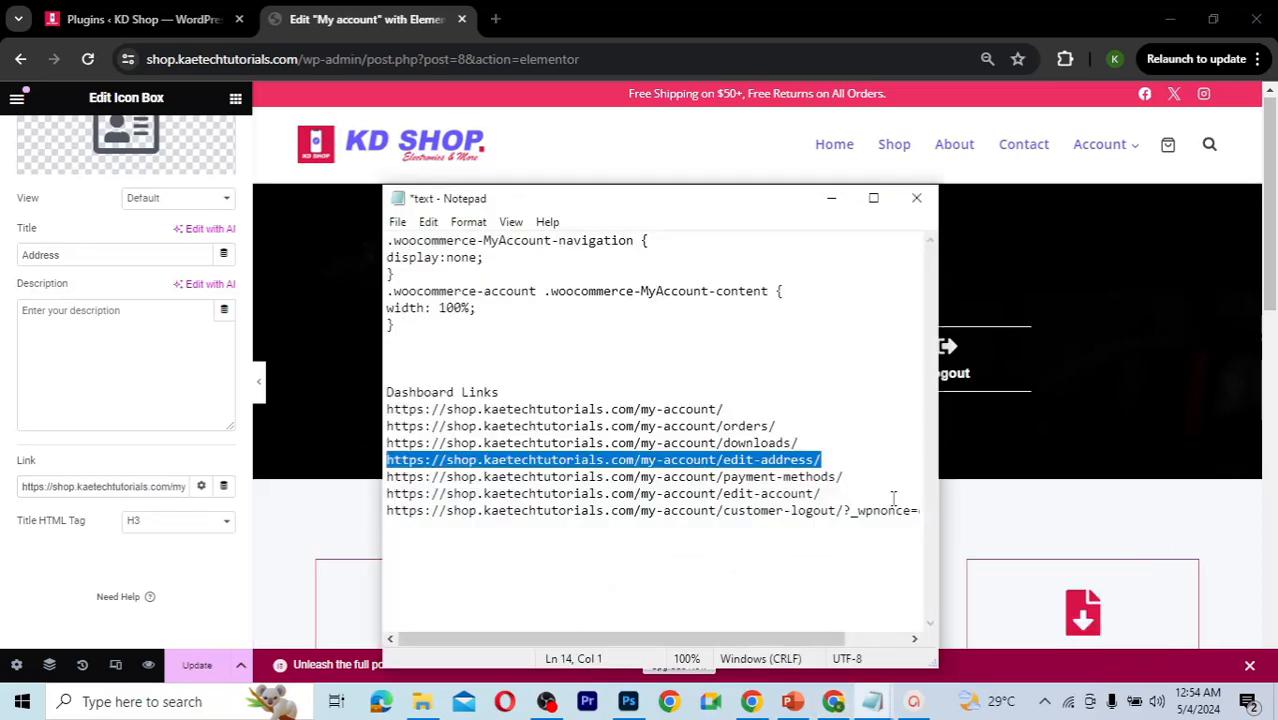
{"action": "left_click_drag", "start_coordinate": [389, 512], "coordinate": [970, 512]}
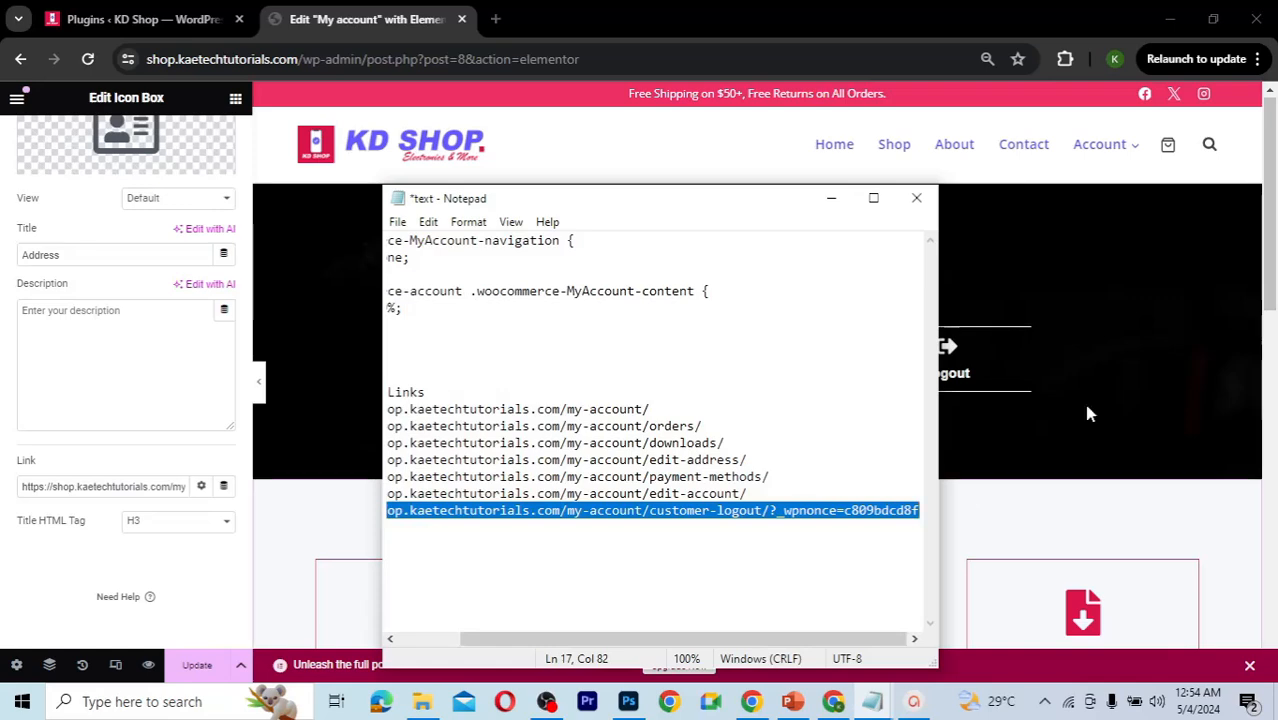
{"action": "left_click", "coordinate": [982, 347]}
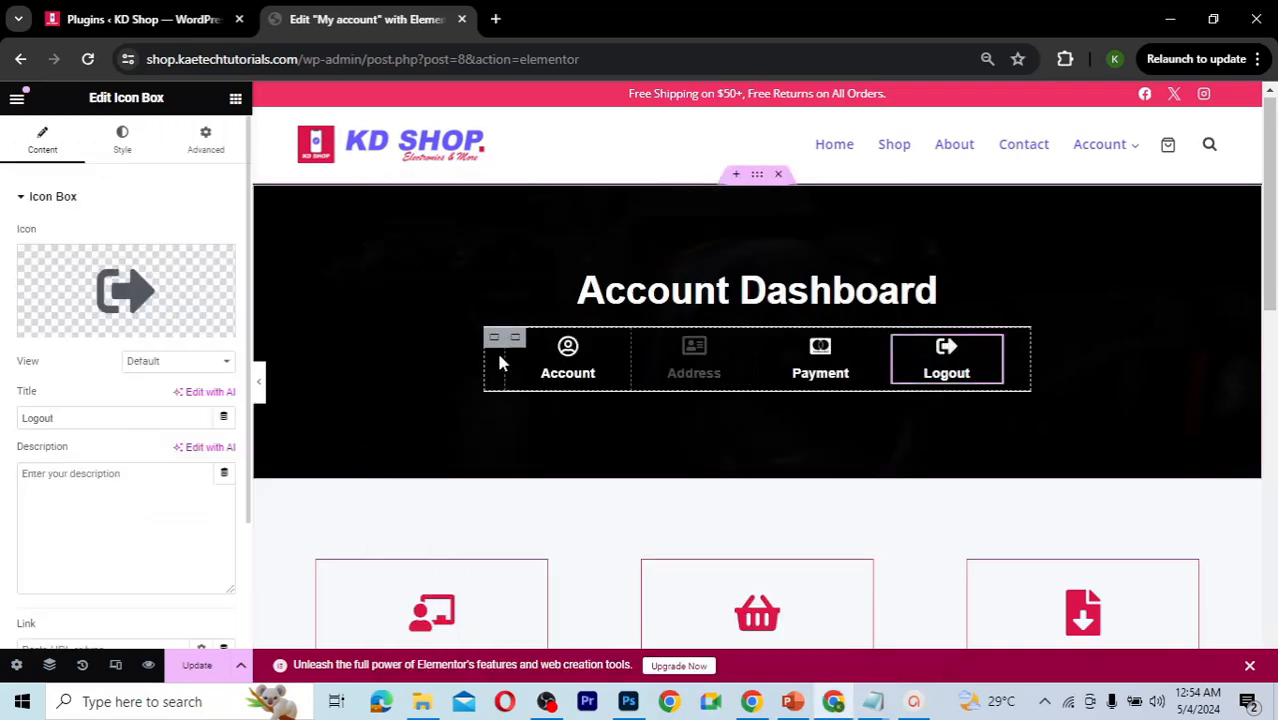
{"action": "scroll", "coordinate": [122, 418], "scroll_direction": "down", "scroll_amount": 2}
{"action": "left_click", "coordinate": [93, 486]}
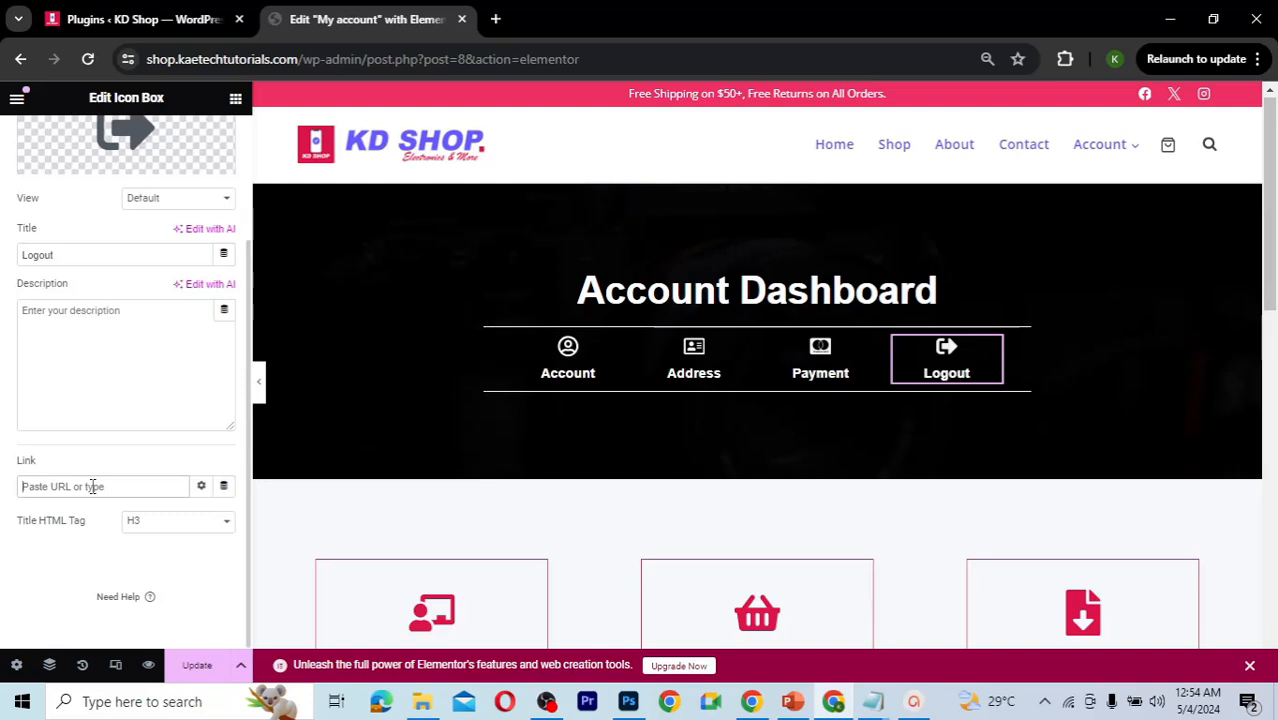
{"action": "key", "text": "ctrl+v"}
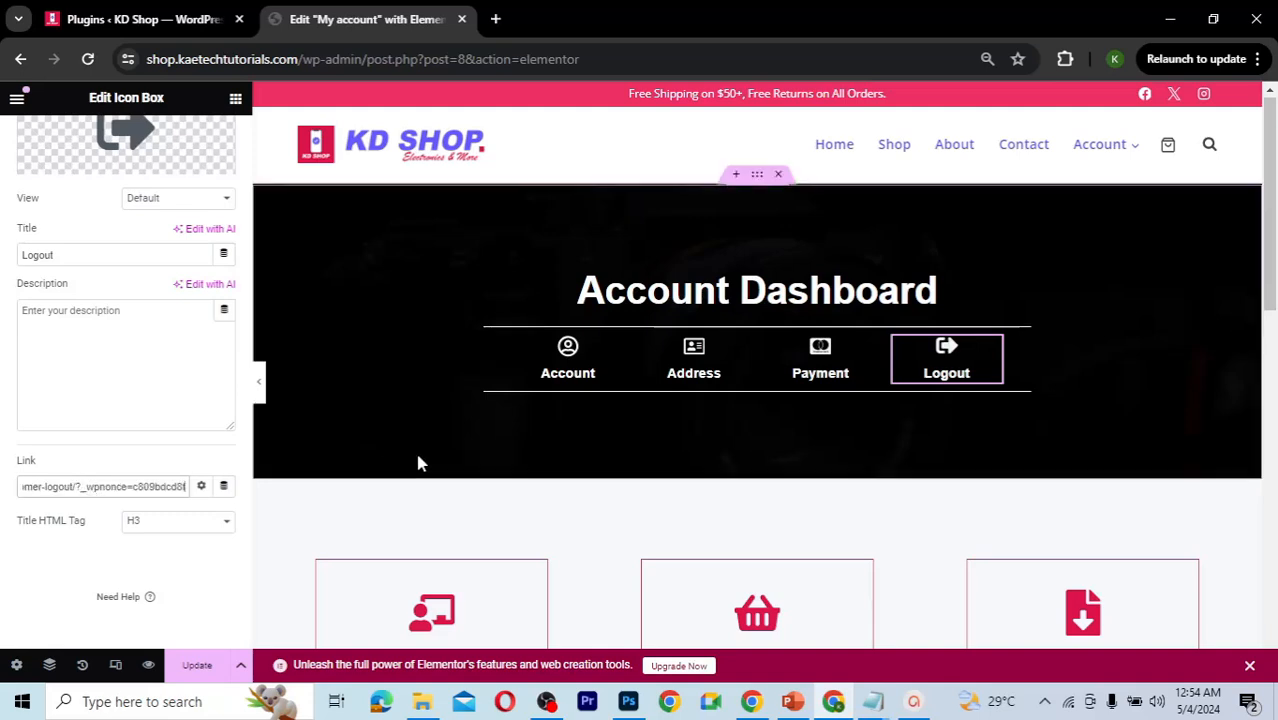
Step: Check the lower part of the My account page and save the page's changes
{"action": "scroll", "coordinate": [740, 517], "scroll_direction": "down", "scroll_amount": 5}
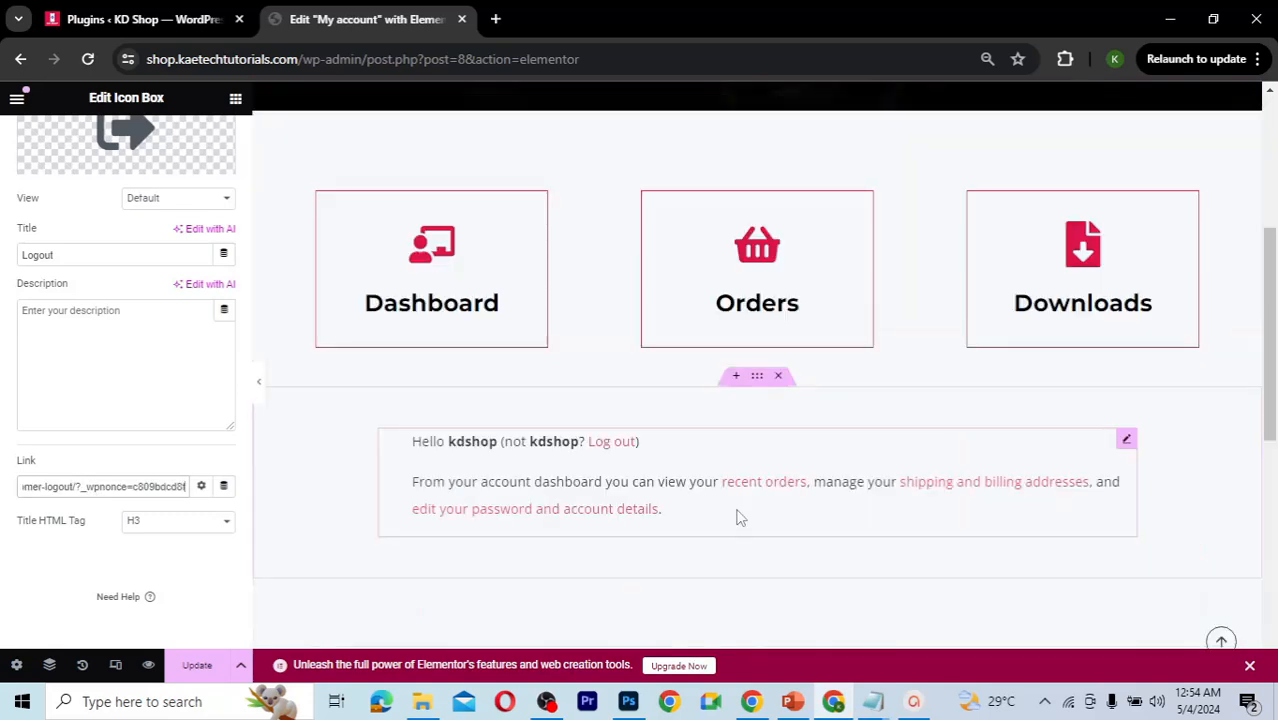
{"action": "scroll", "coordinate": [740, 517], "scroll_direction": "up", "scroll_amount": 1}
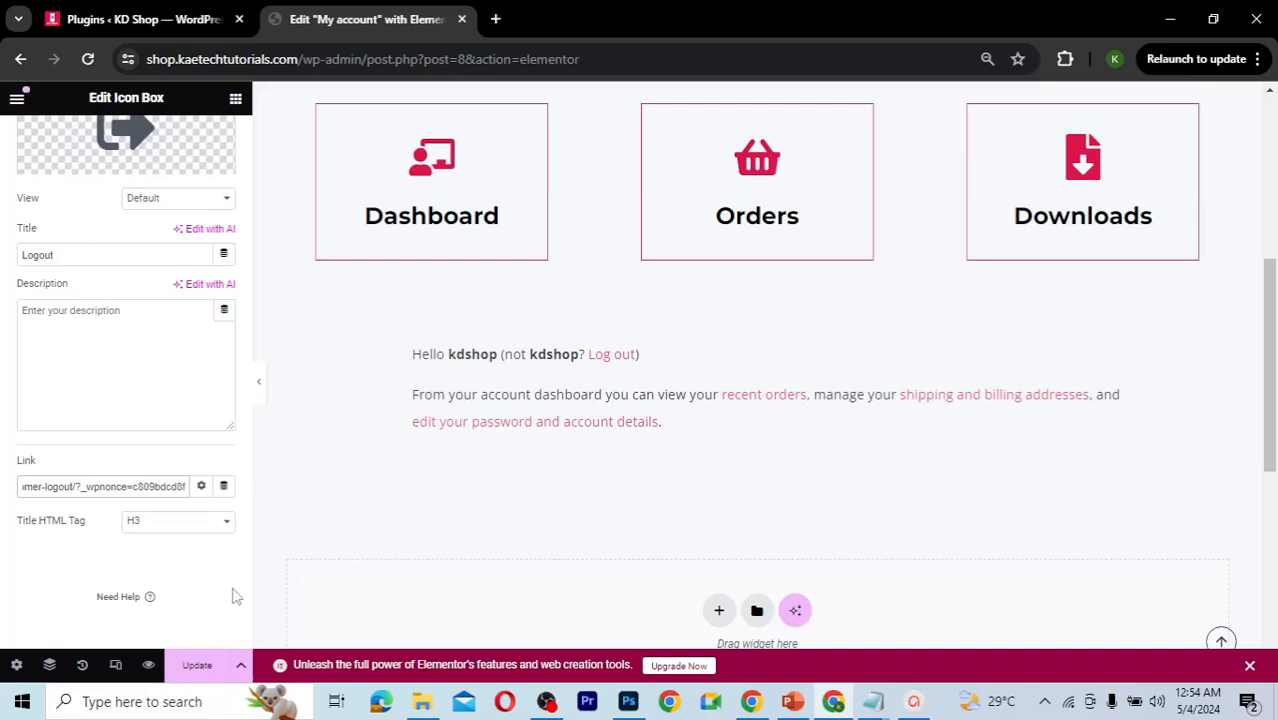
{"action": "left_click", "coordinate": [200, 665]}
{"action": "key", "text": "ctrl+s"}
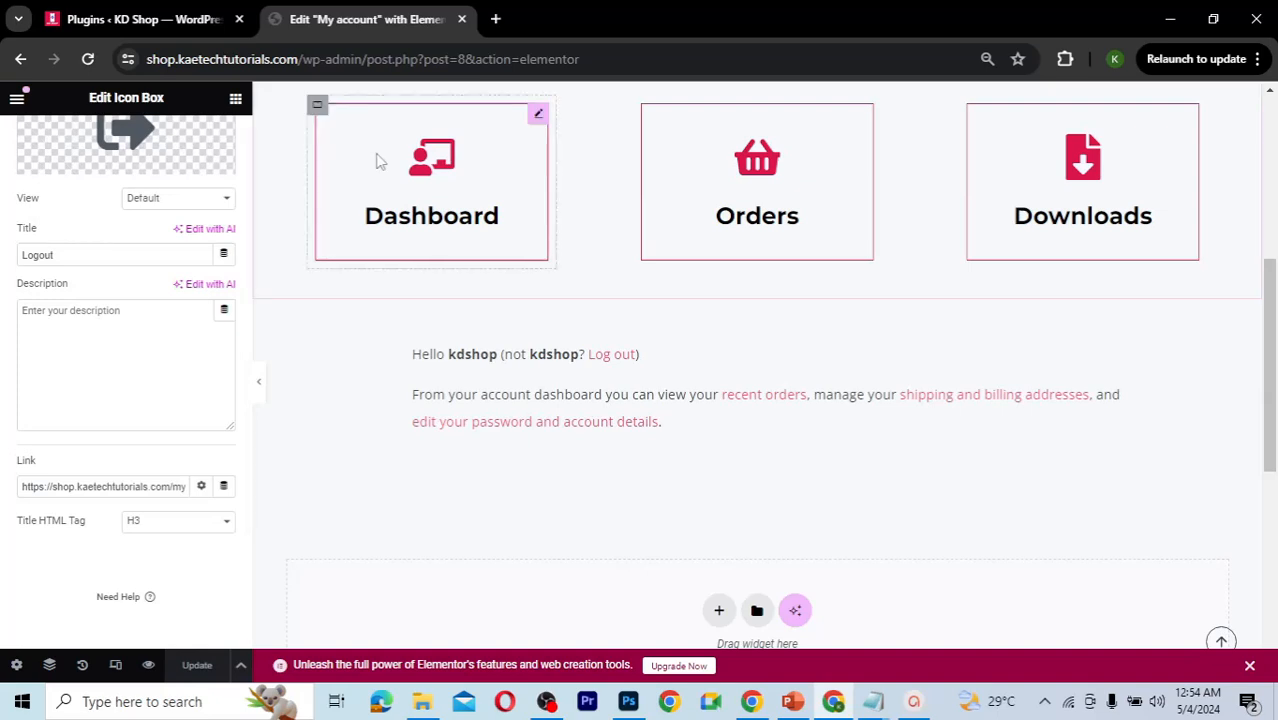
Step: Open the live My account page in a new browser tab and view its dashboard boxes and account content
{"action": "left_click", "coordinate": [17, 98]}
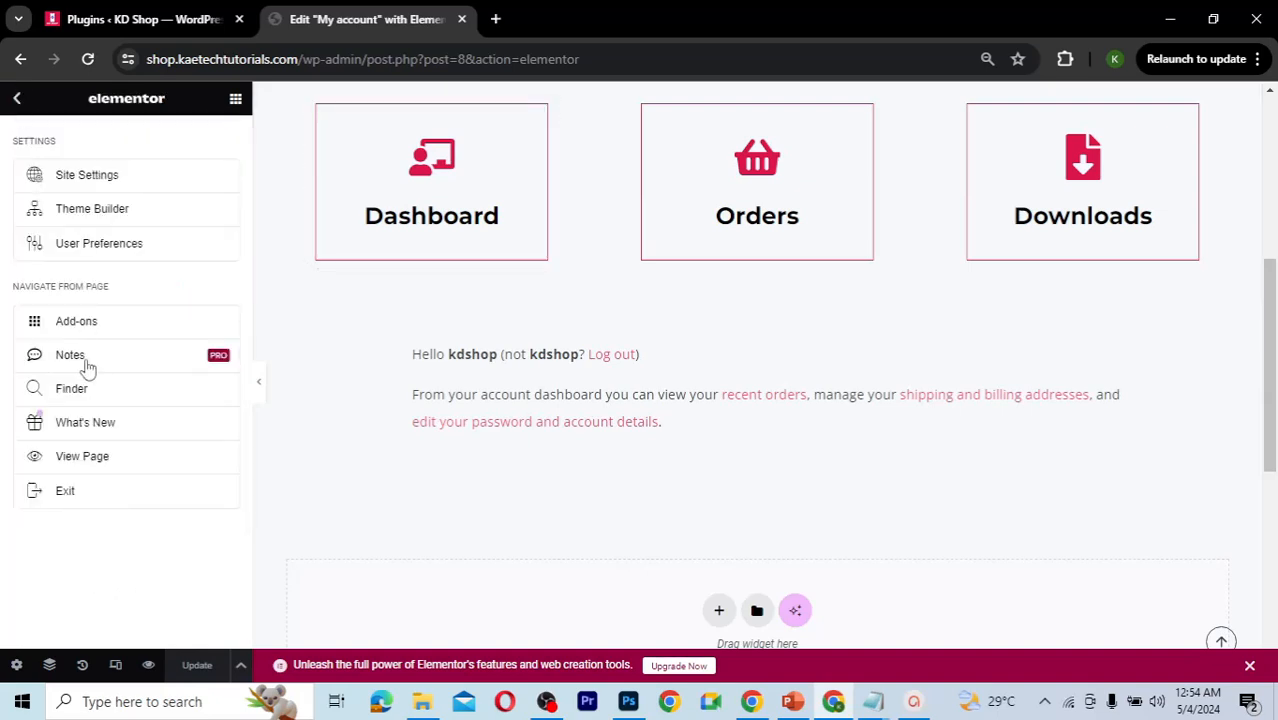
{"action": "right_click", "coordinate": [72, 456]}
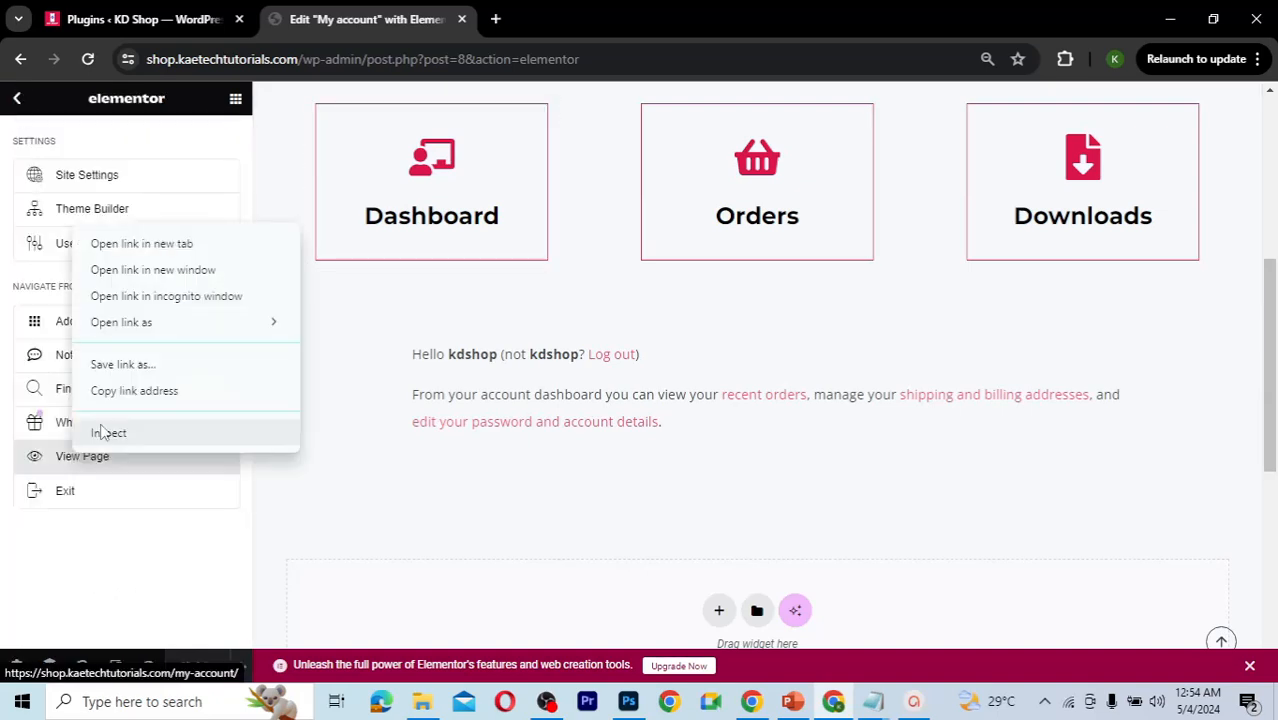
{"action": "left_click", "coordinate": [155, 244]}
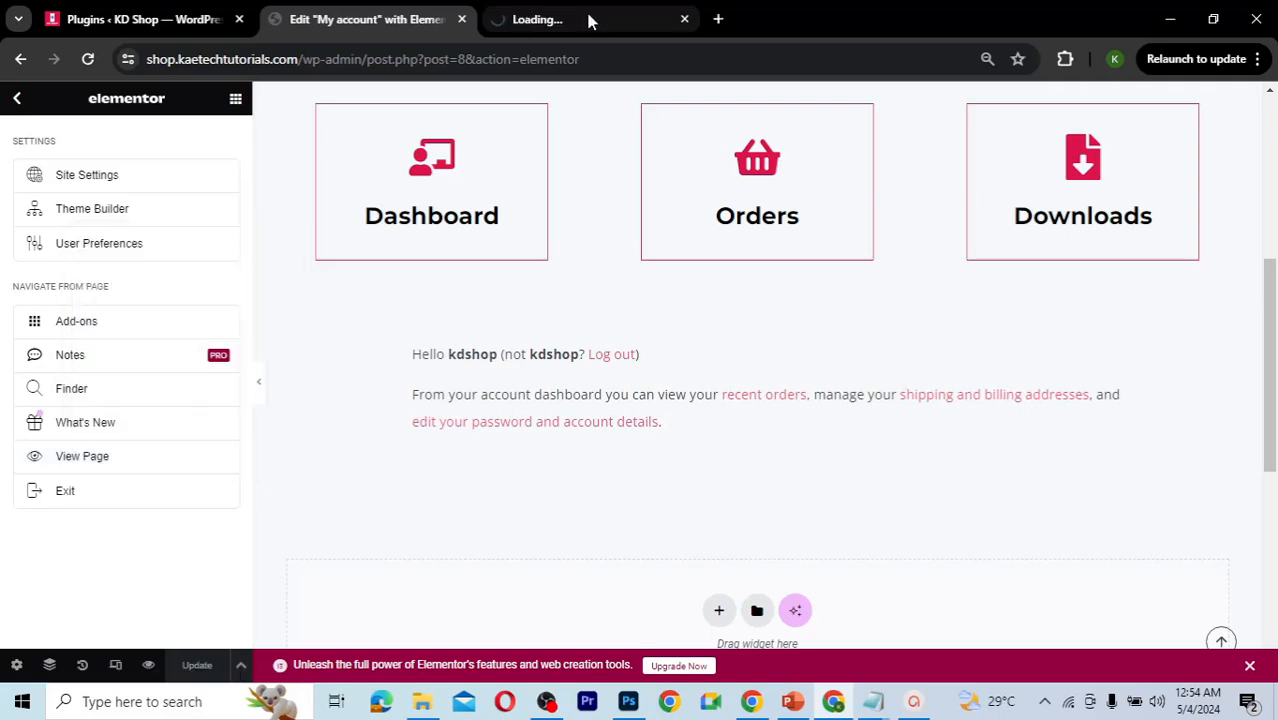
{"action": "left_click", "coordinate": [588, 19]}
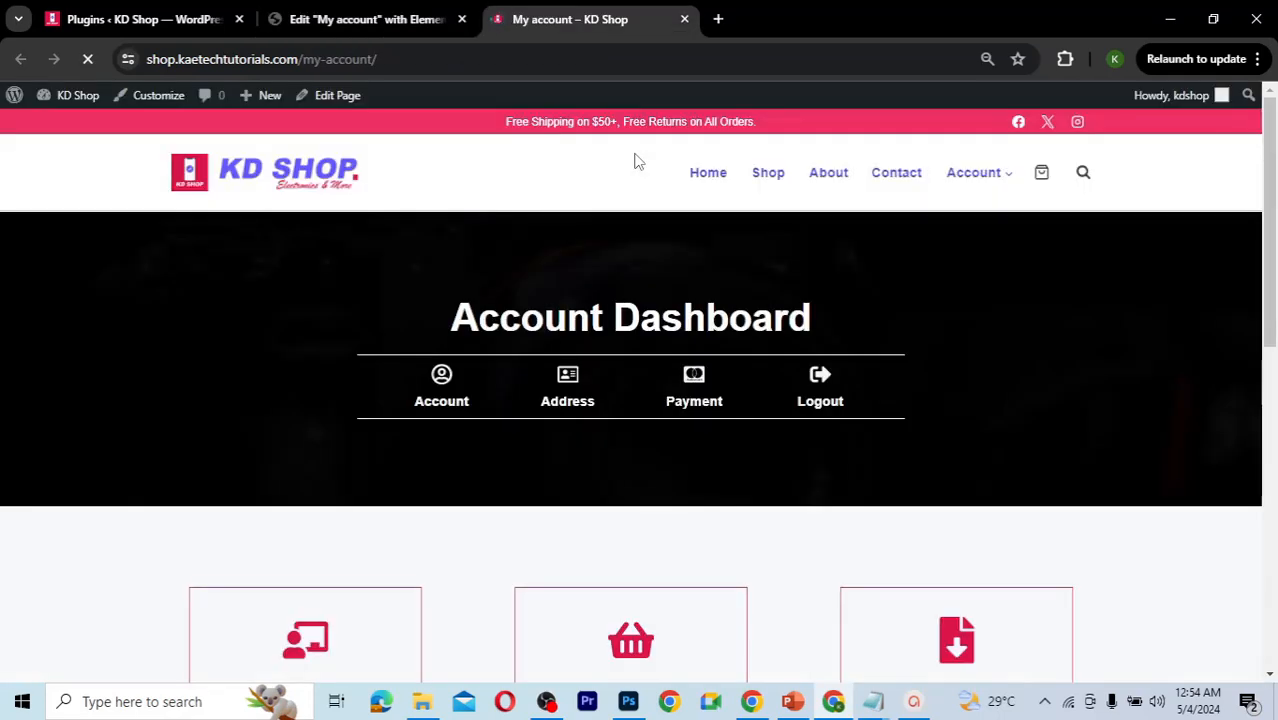
{"action": "left_click_drag", "start_coordinate": [1272, 182], "coordinate": [1272, 318]}
{"action": "scroll", "coordinate": [707, 314], "scroll_direction": "down", "scroll_amount": 1}
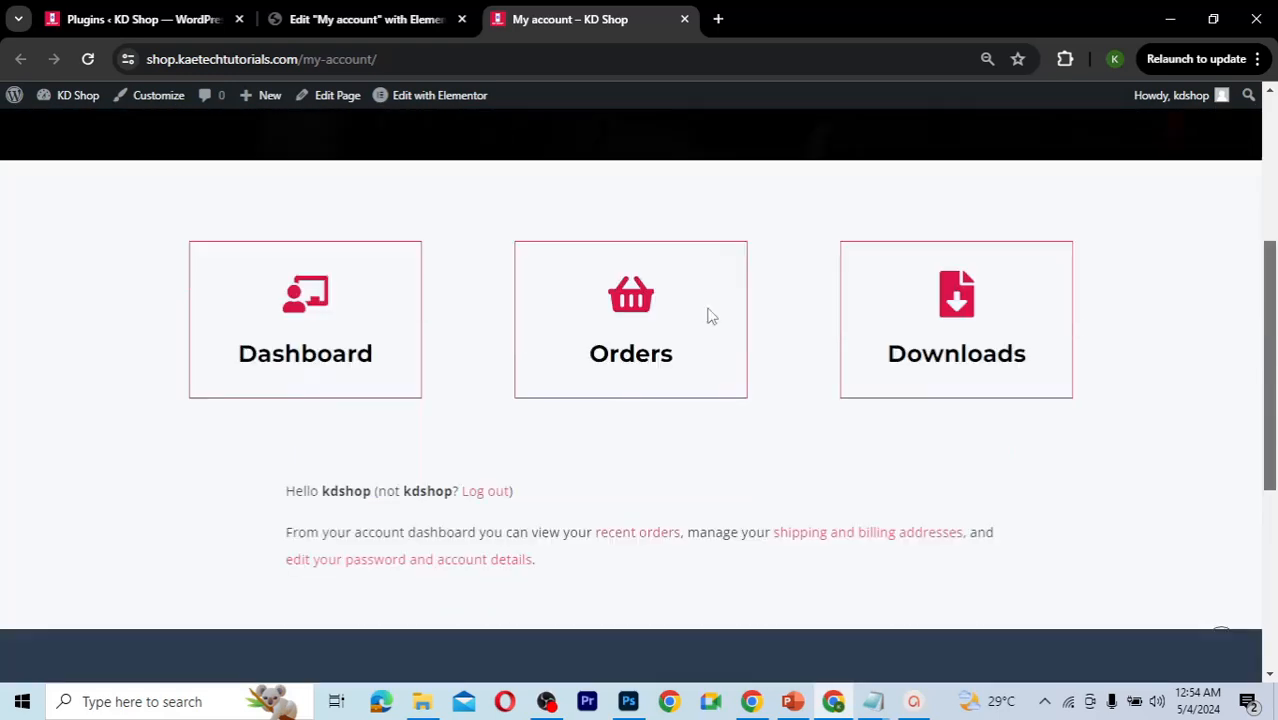
Step: Test the Orders box on the live page and view the orders content below the boxes
{"action": "left_click", "coordinate": [643, 305]}
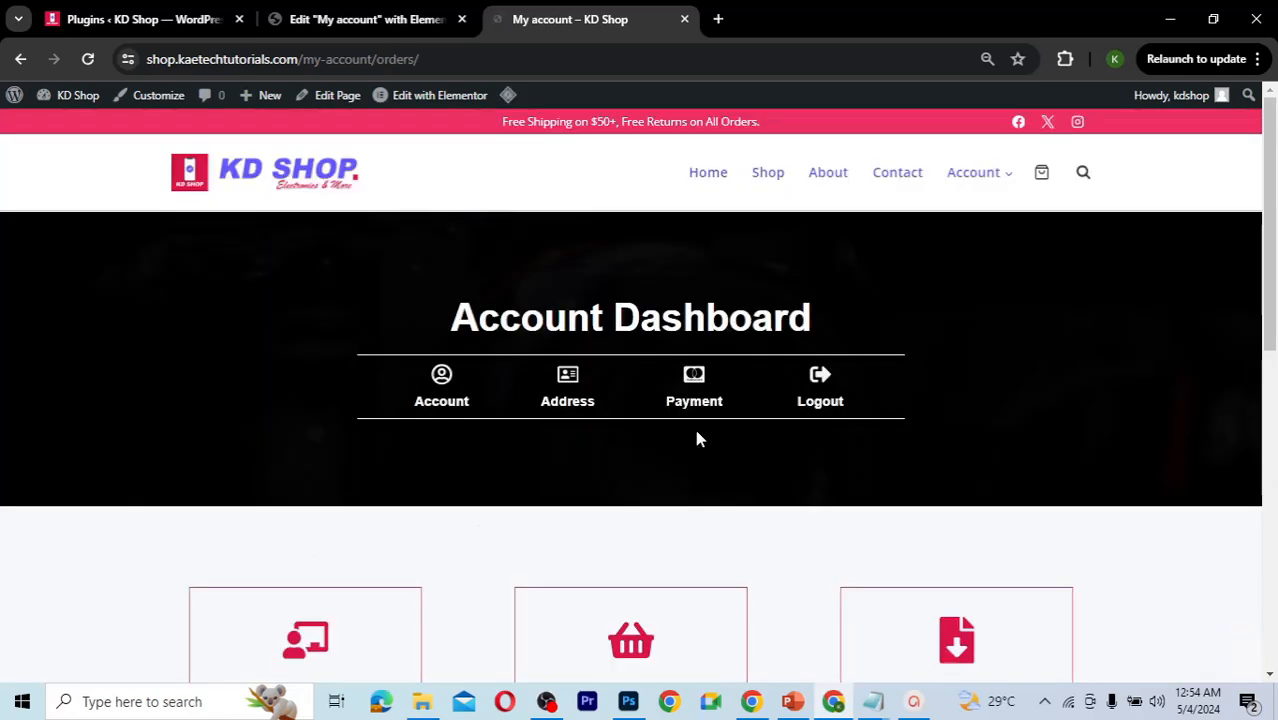
{"action": "scroll", "coordinate": [697, 438], "scroll_direction": "down", "scroll_amount": 5}
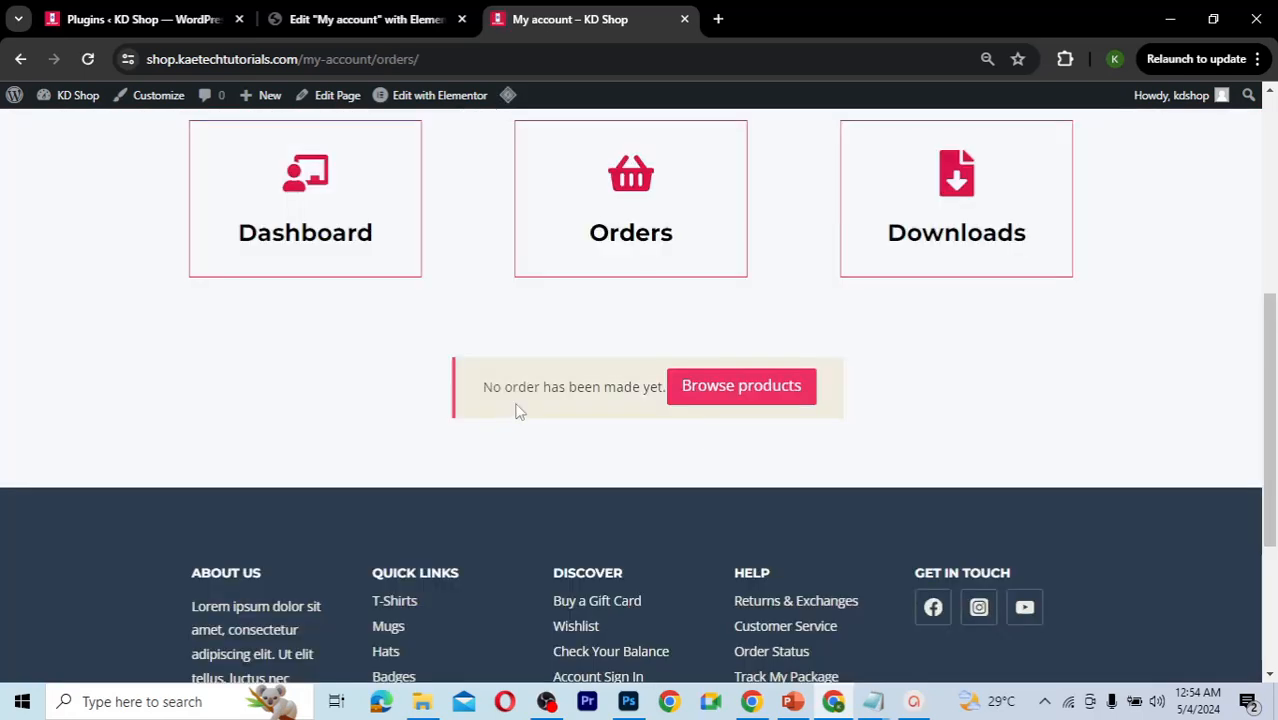
{"action": "scroll", "coordinate": [913, 366], "scroll_direction": "up", "scroll_amount": 1}
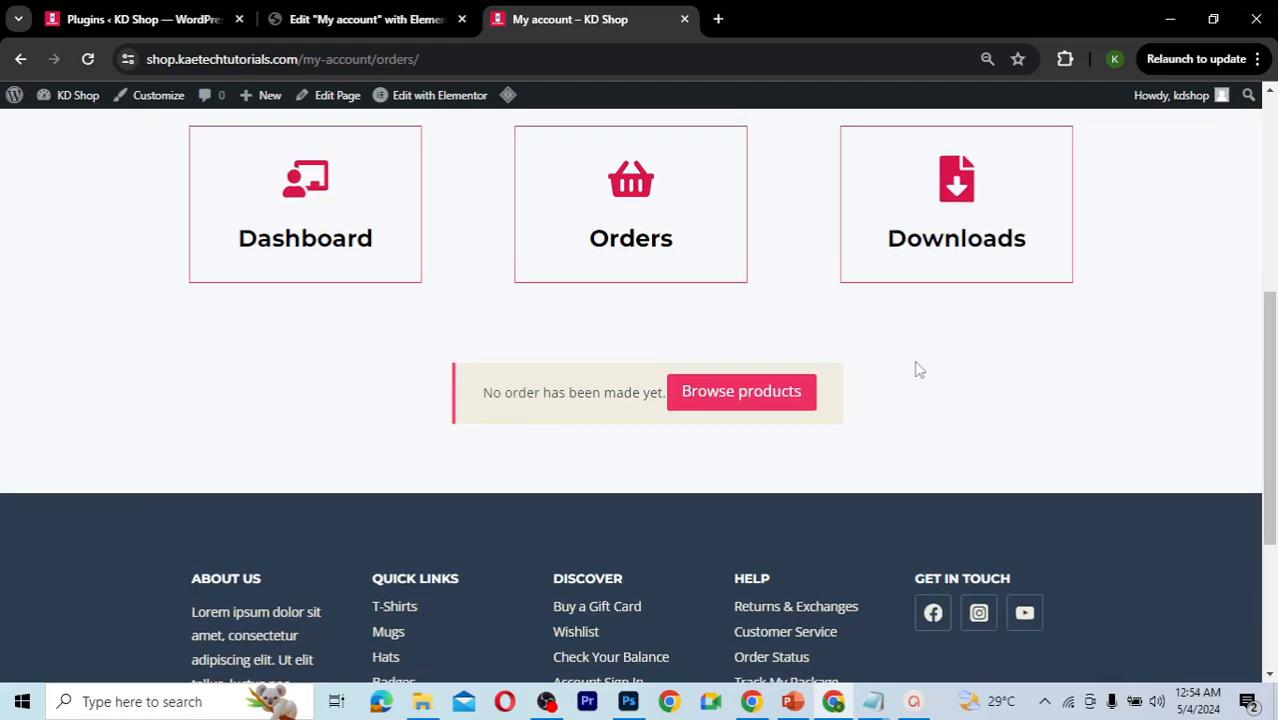
{"action": "scroll", "coordinate": [918, 362], "scroll_direction": "up", "scroll_amount": 1}
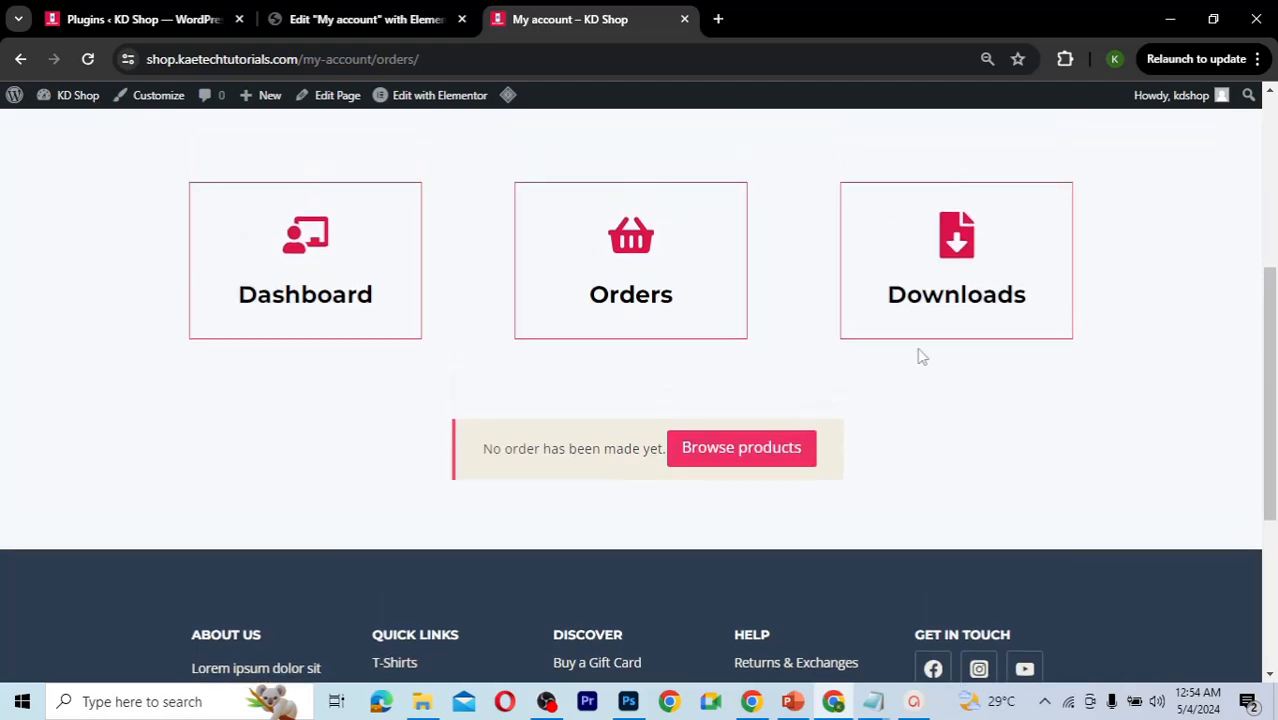
Step: Test the Downloads box on the live page and view the downloads content below the boxes
{"action": "left_click", "coordinate": [957, 252]}
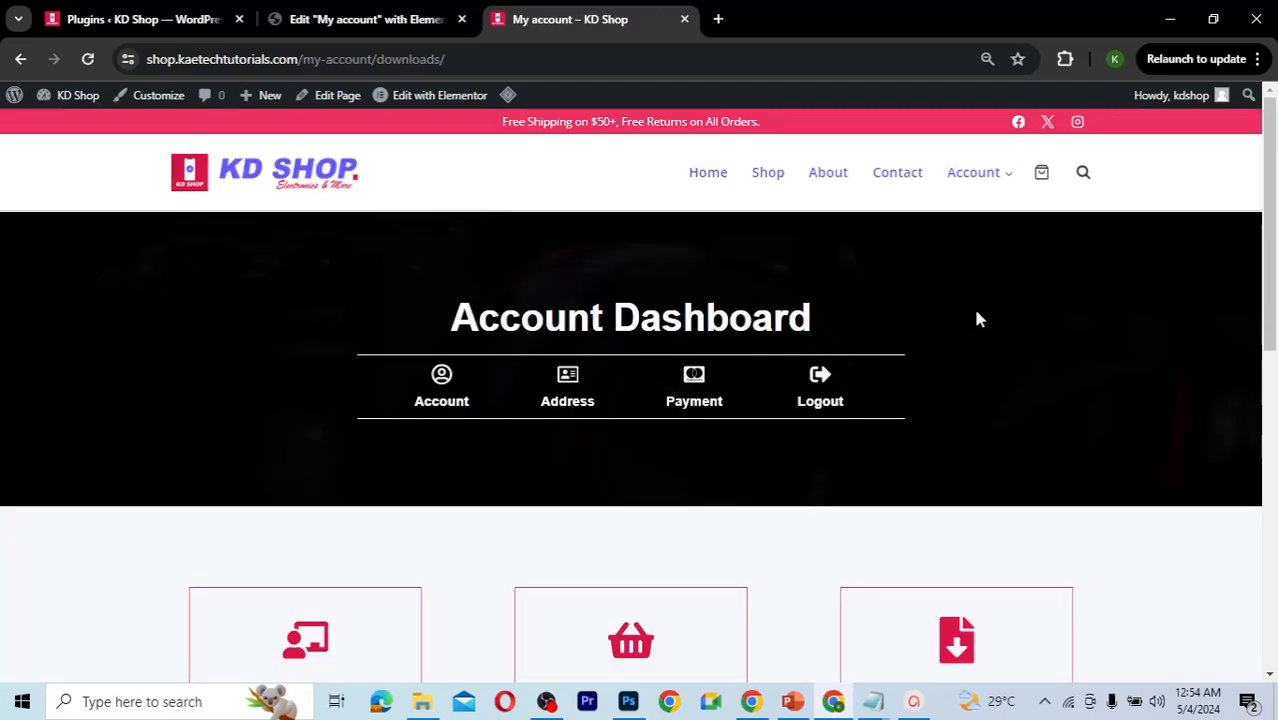
{"action": "scroll", "coordinate": [977, 314], "scroll_direction": "down", "scroll_amount": 5}
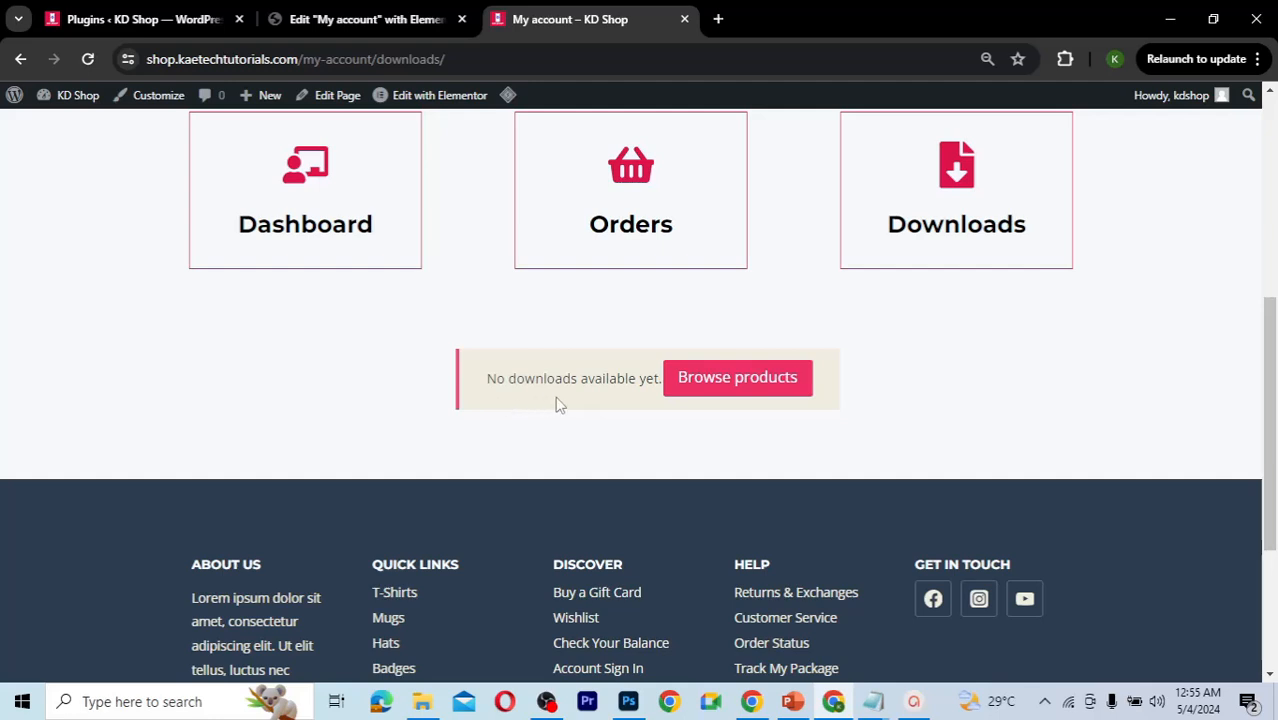
{"action": "scroll", "coordinate": [1270, 360], "scroll_direction": "up", "scroll_amount": 1}
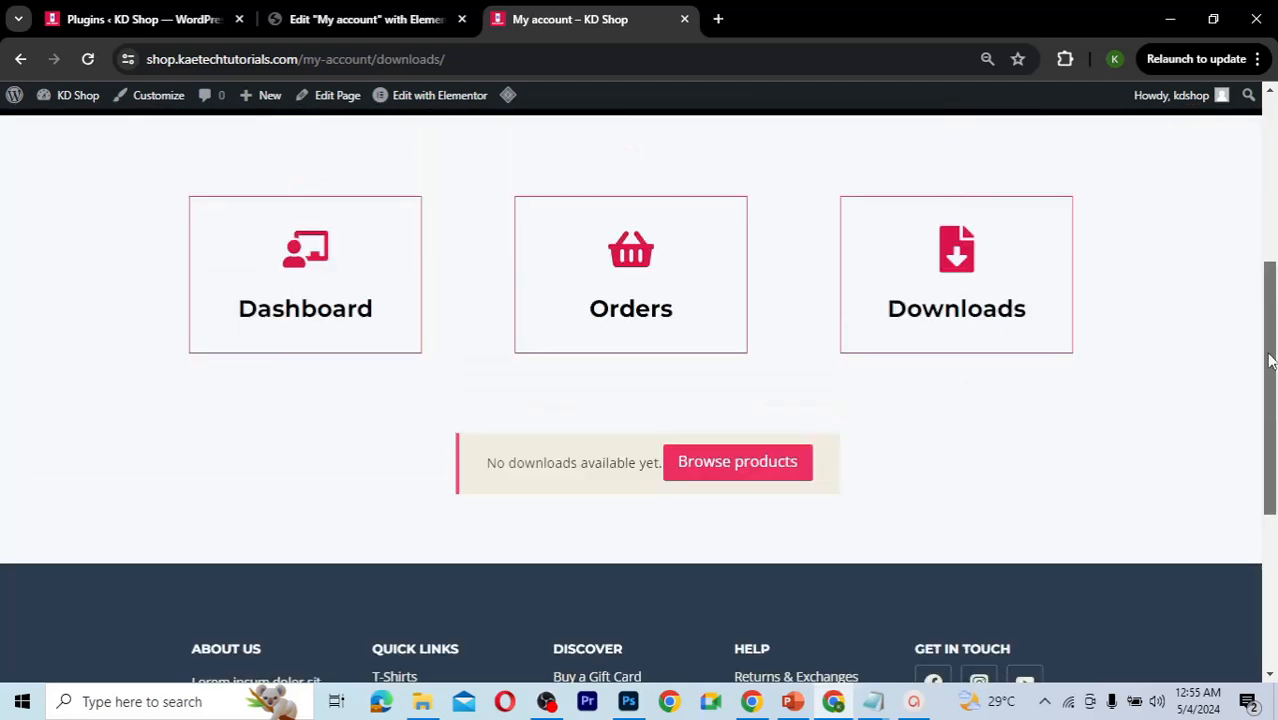
{"action": "left_click_drag", "start_coordinate": [1270, 360], "coordinate": [1261, 273]}
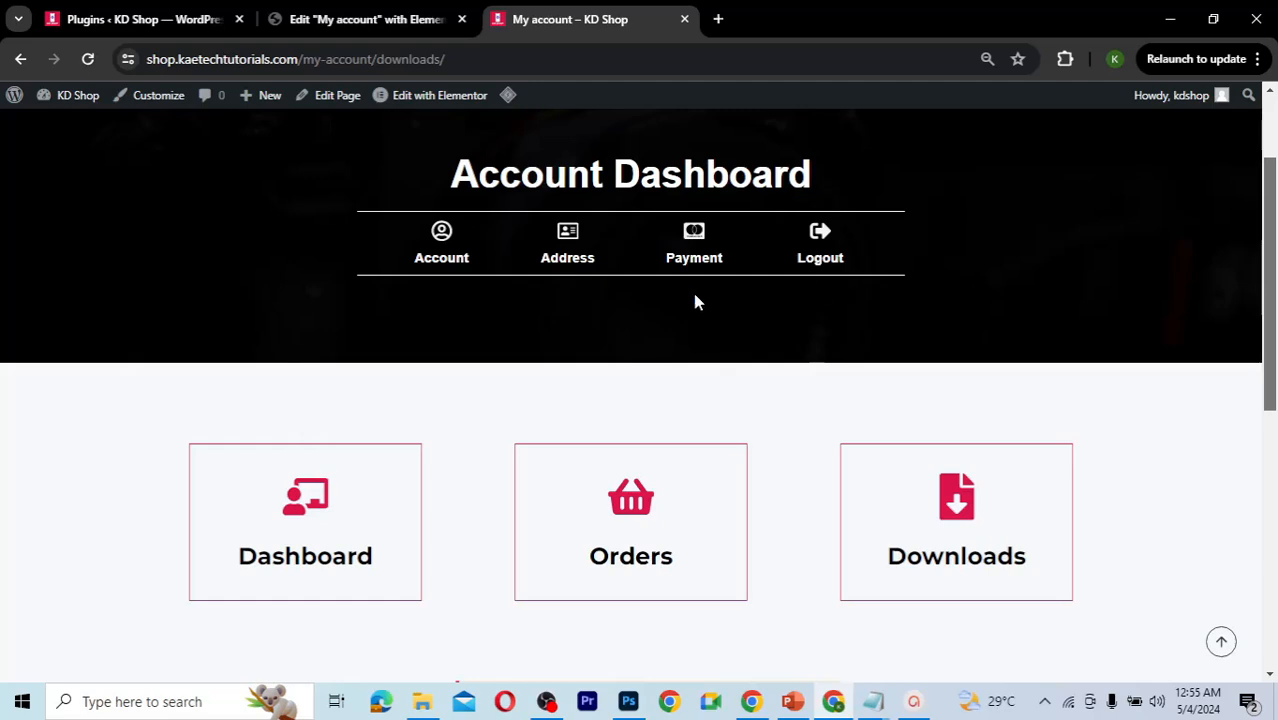
Step: Test the banner's Payment link on the live page and view the payment methods content
{"action": "left_click", "coordinate": [695, 238]}
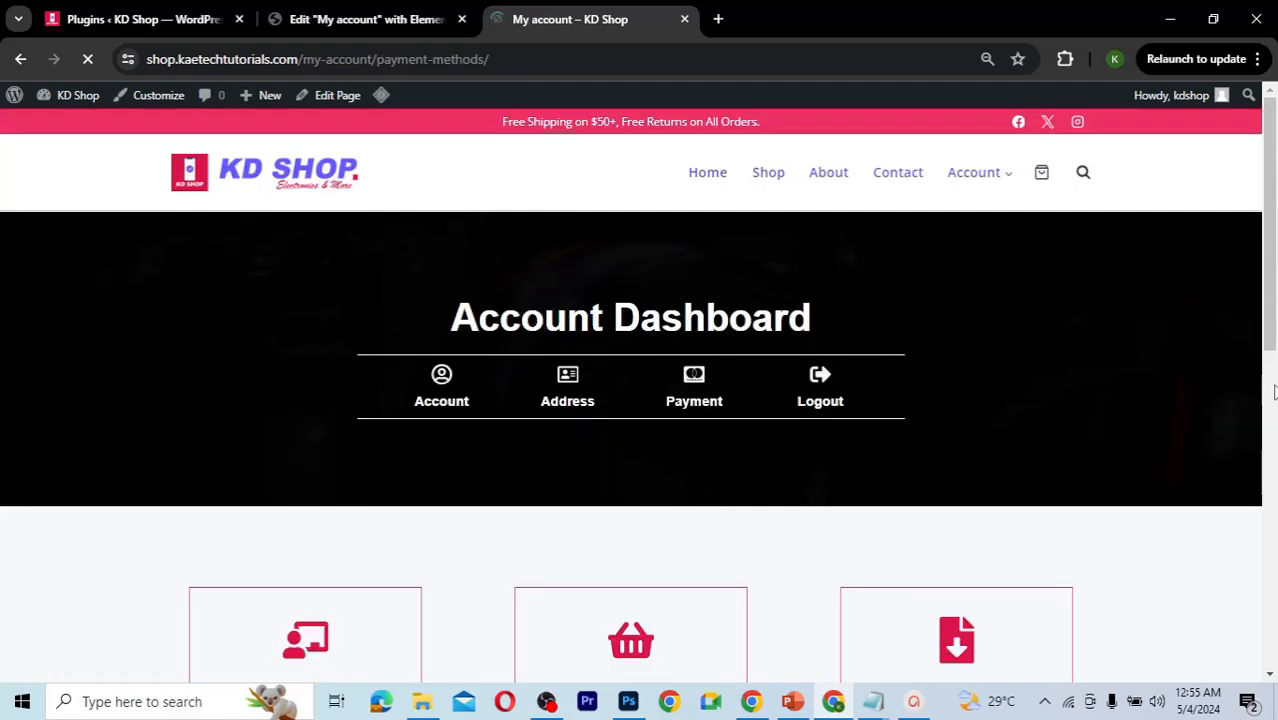
{"action": "scroll", "coordinate": [1262, 480], "scroll_direction": "down", "scroll_amount": 5}
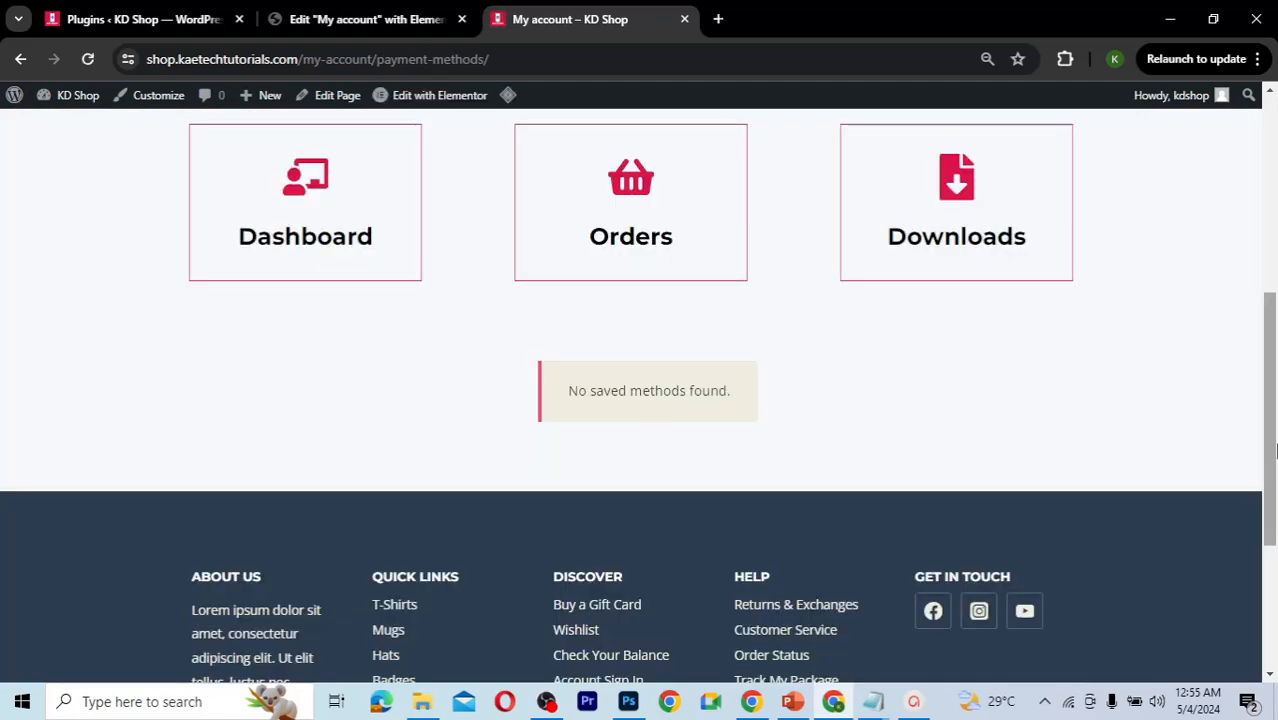
{"action": "left_click_drag", "start_coordinate": [1273, 452], "coordinate": [1266, 318]}
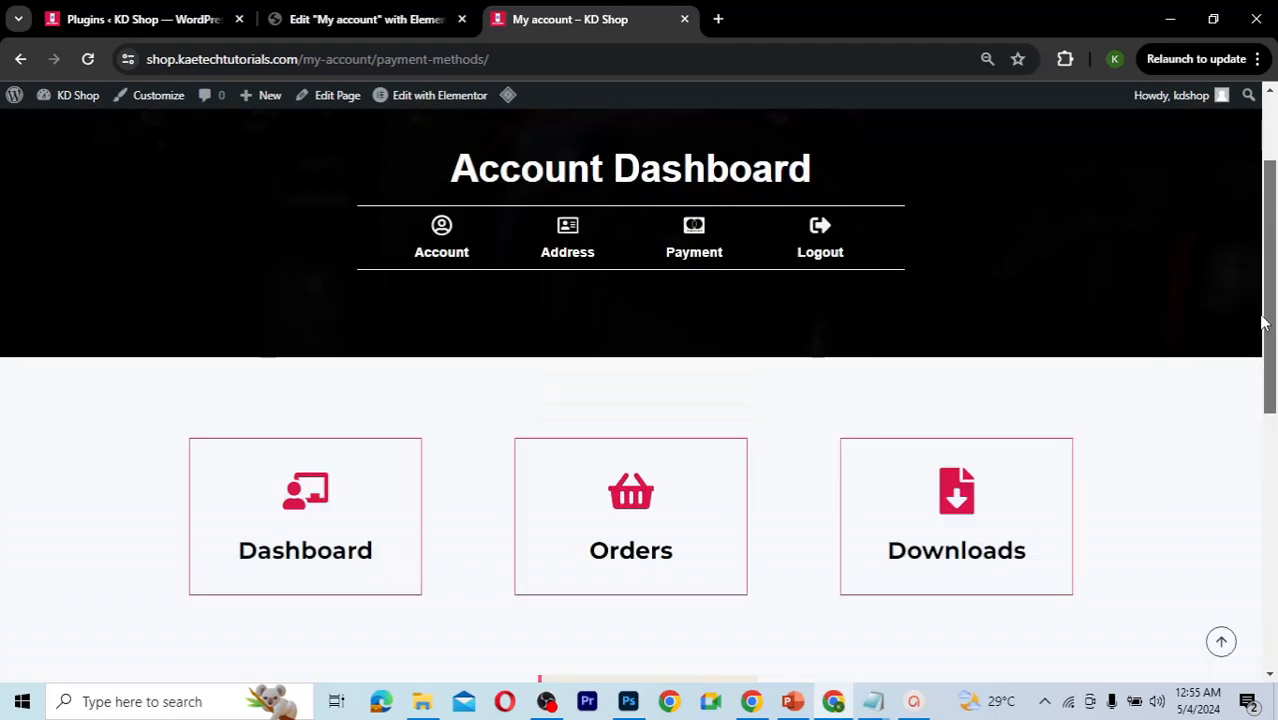
Step: Test the banner's Address and Account links on the live page and view the address and account details content
{"action": "left_click", "coordinate": [568, 231]}
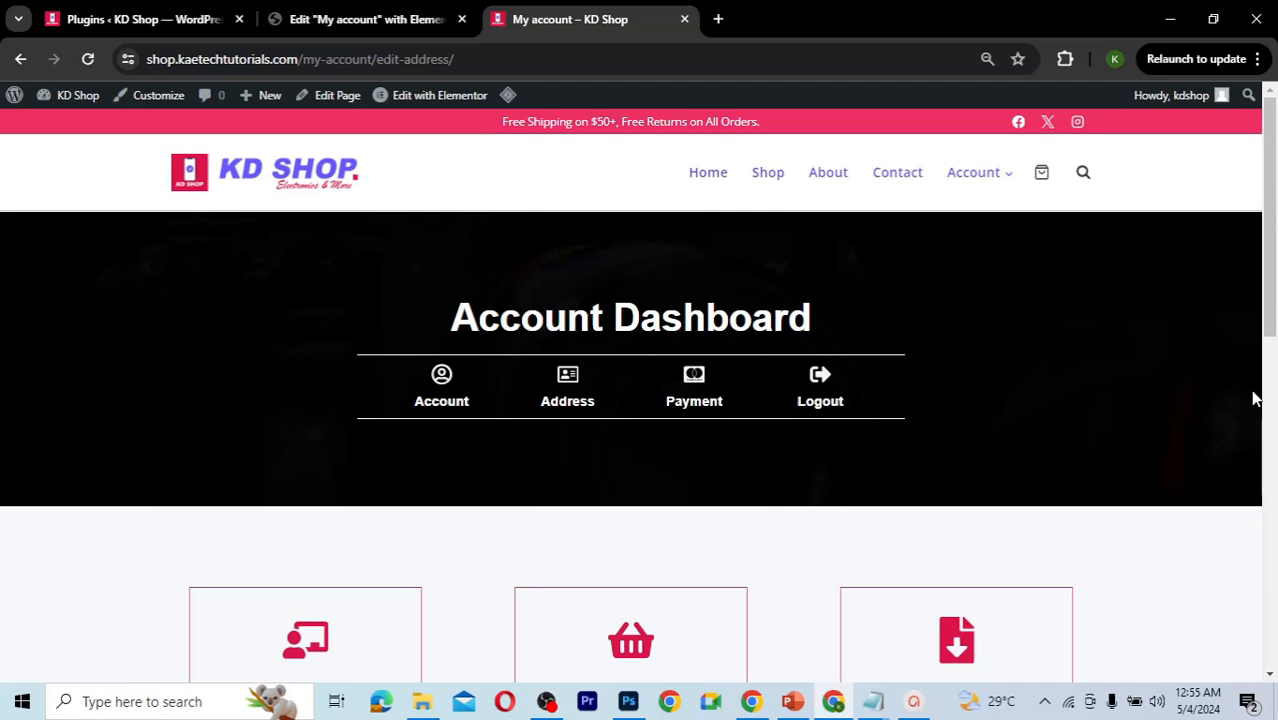
{"action": "scroll", "coordinate": [1256, 398], "scroll_direction": "down", "scroll_amount": 5}
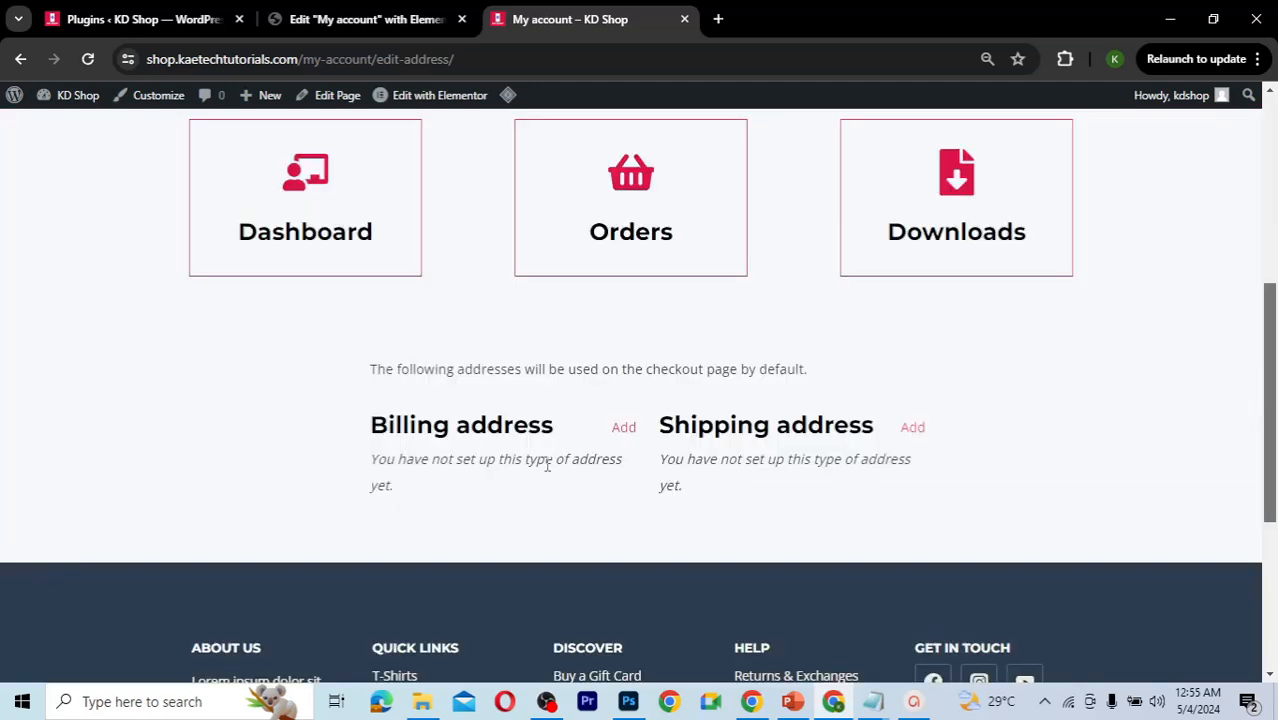
{"action": "scroll", "coordinate": [1254, 310], "scroll_direction": "up", "scroll_amount": 1}
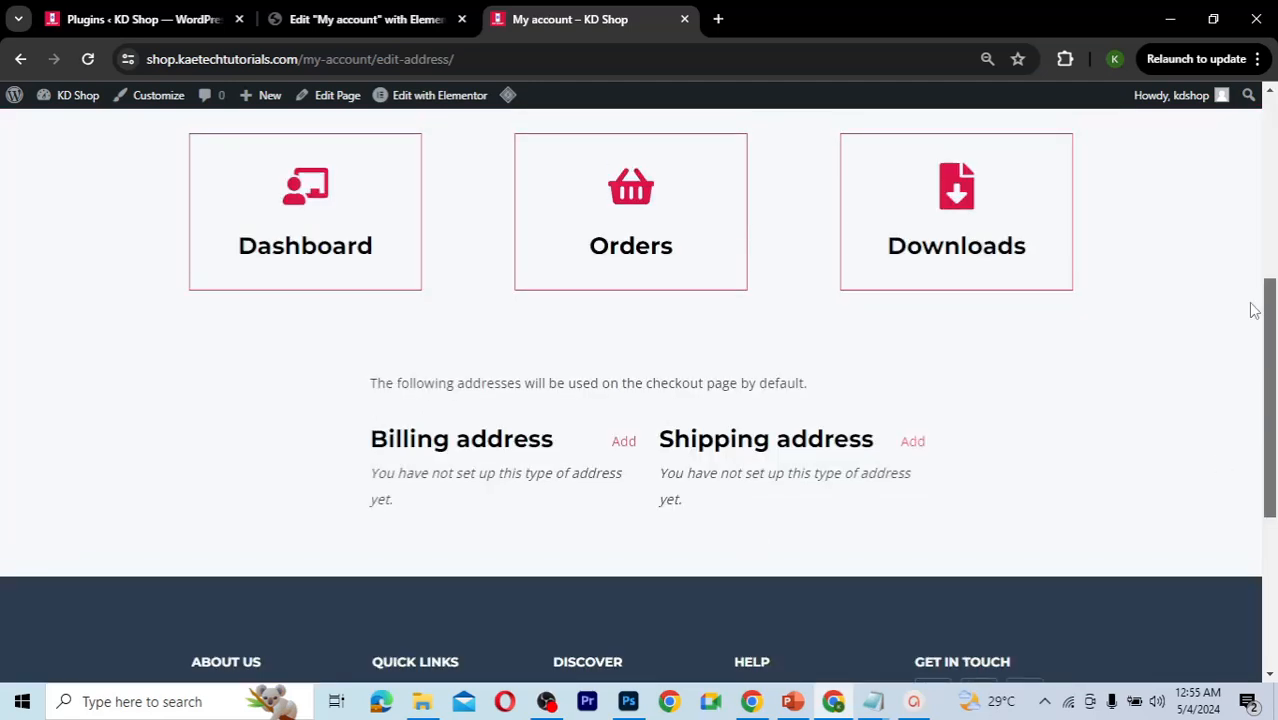
{"action": "scroll", "coordinate": [1247, 289], "scroll_direction": "up", "scroll_amount": 3}
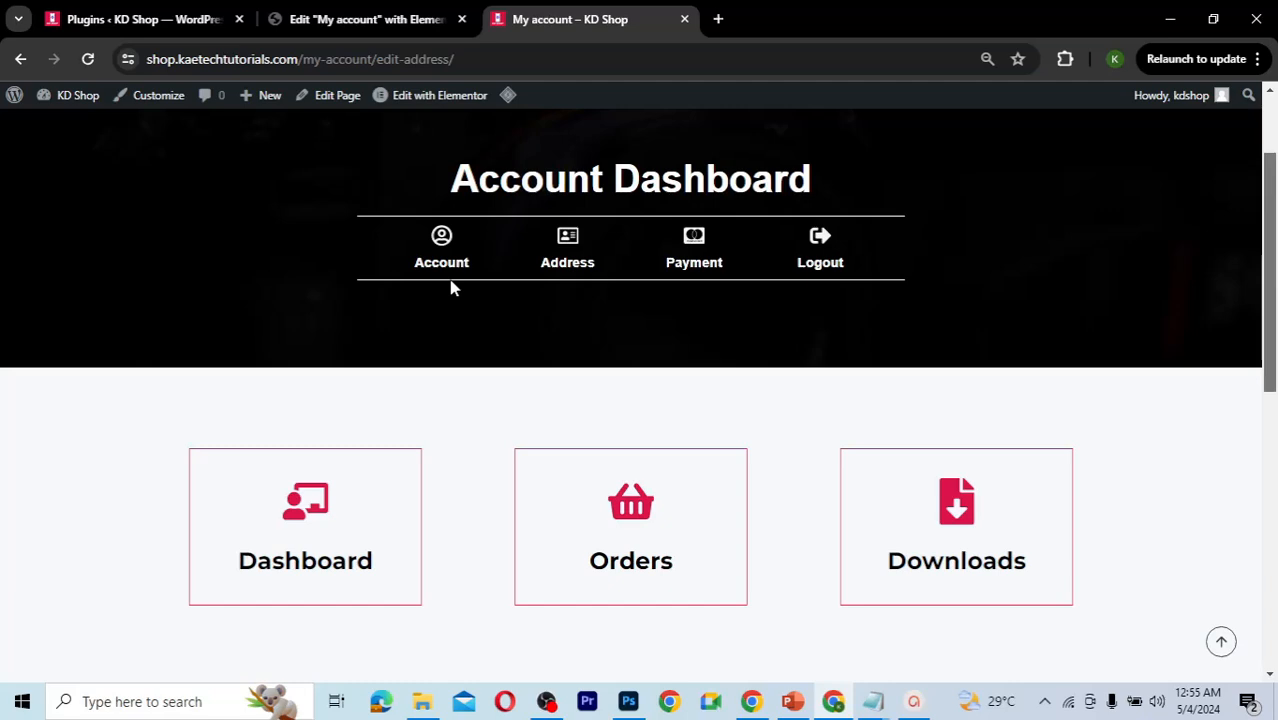
{"action": "left_click", "coordinate": [447, 250]}
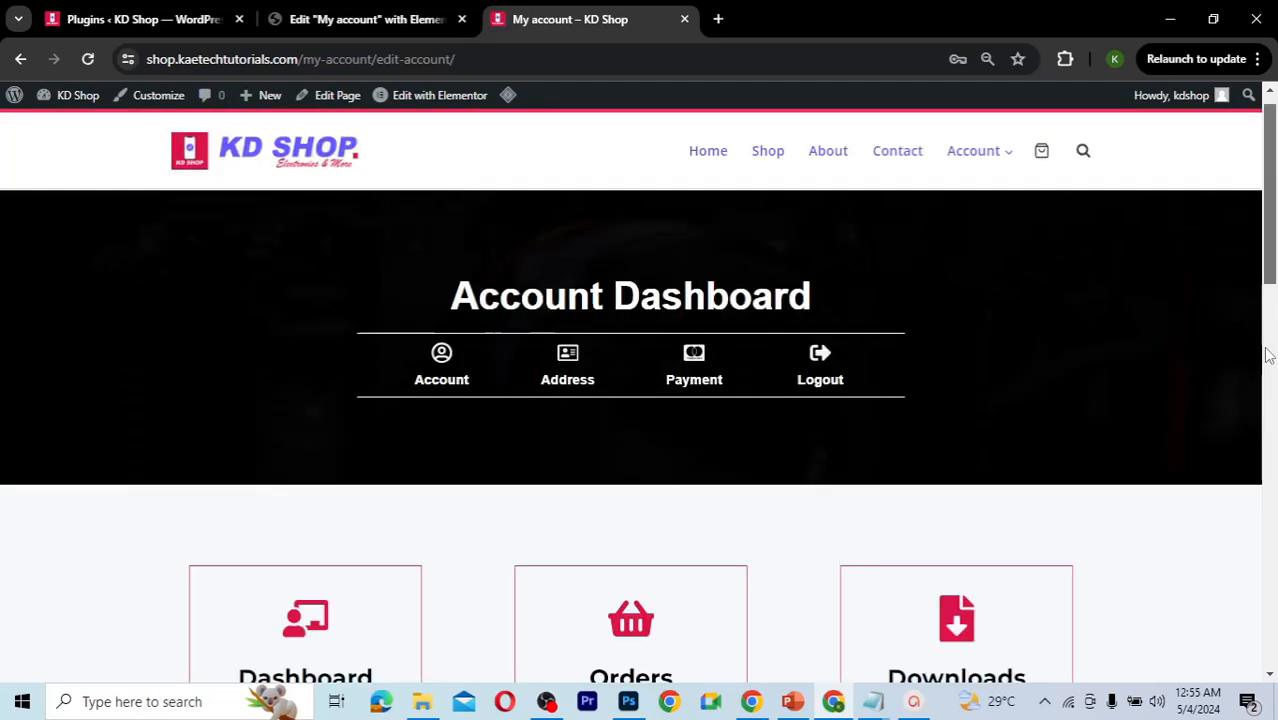
{"action": "left_click_drag", "start_coordinate": [1266, 348], "coordinate": [1246, 242]}
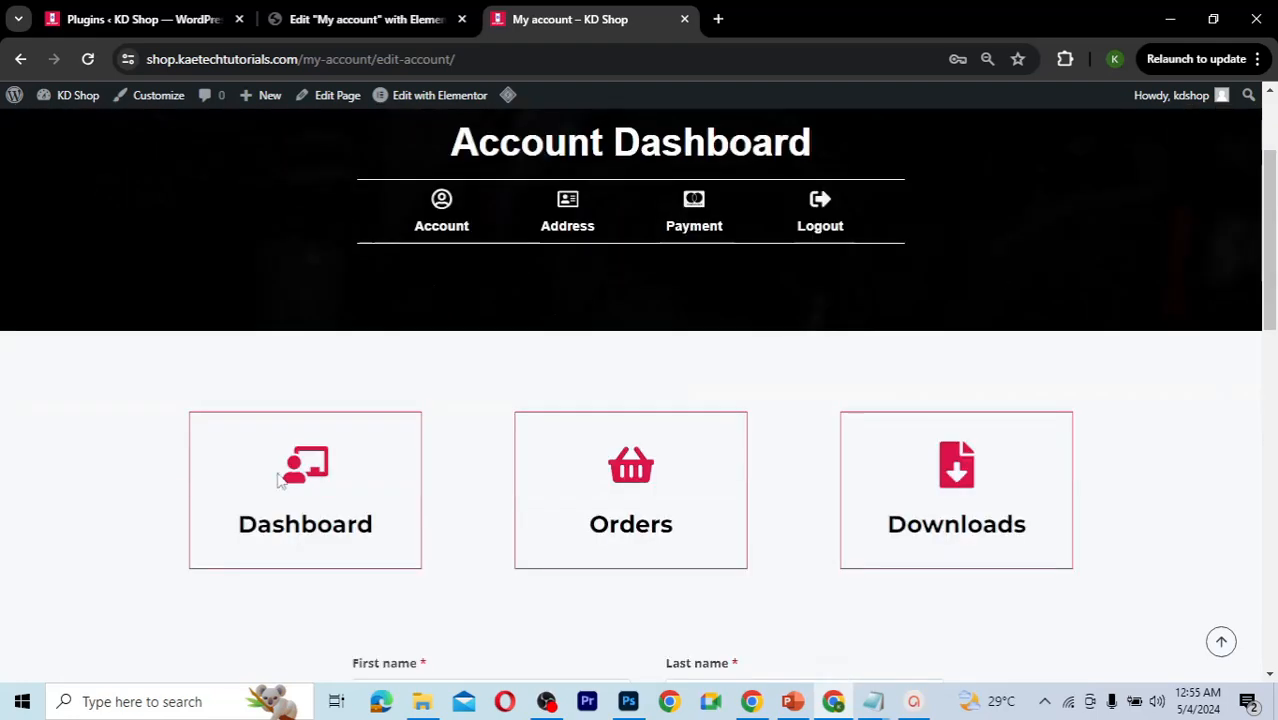
Step: Test the Dashboard box on the live page and review the banner, boxes and account content
{"action": "left_click", "coordinate": [310, 470]}
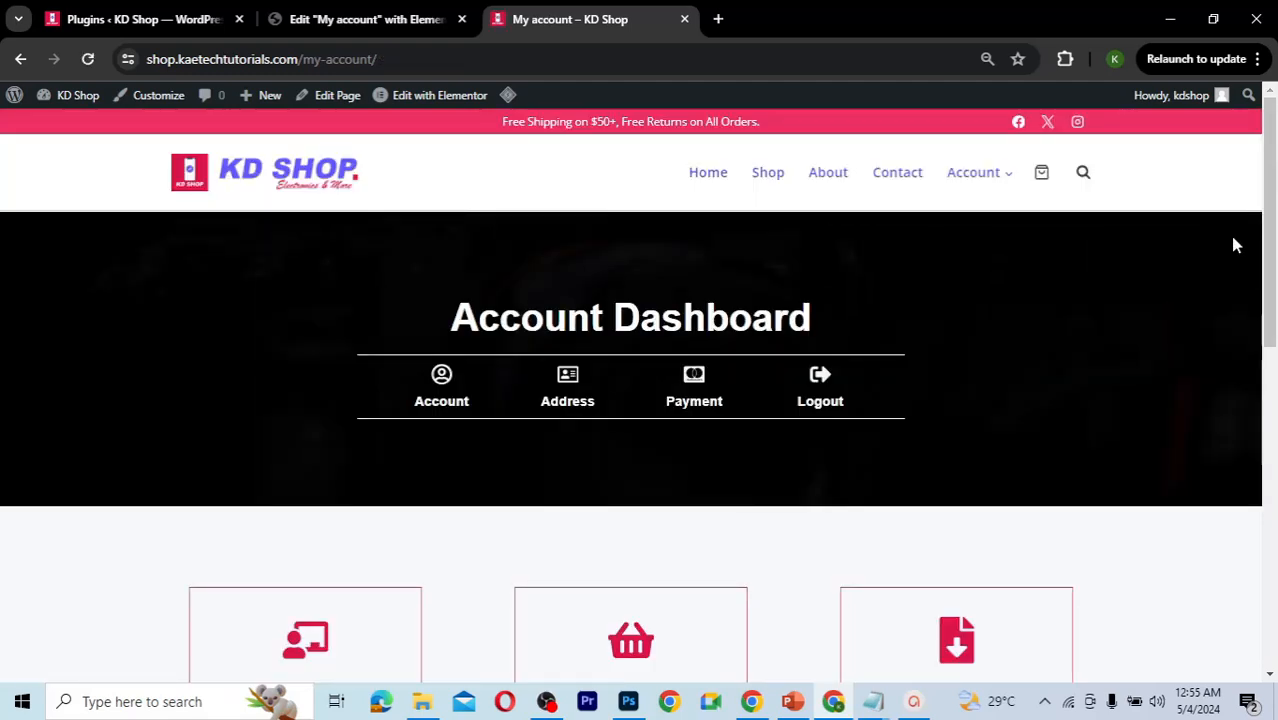
{"action": "left_click_drag", "start_coordinate": [1270, 210], "coordinate": [1270, 362]}
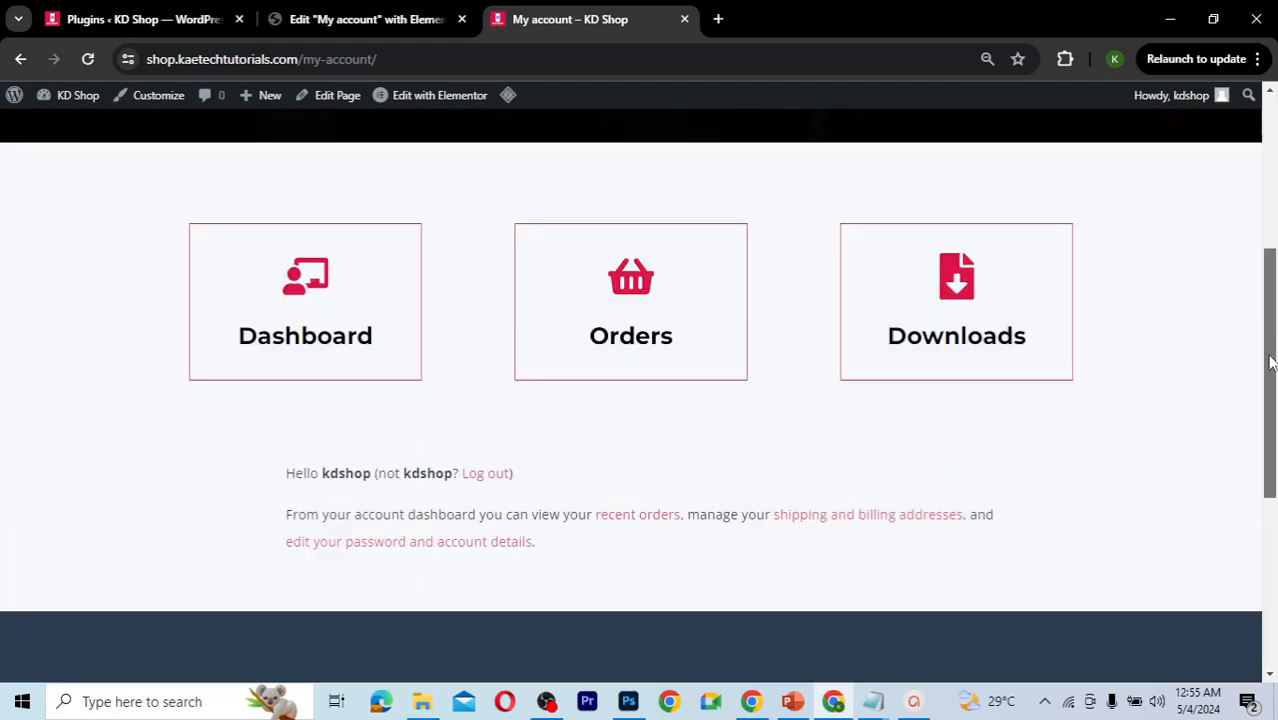
{"action": "scroll", "coordinate": [1270, 363], "scroll_direction": "down", "scroll_amount": 1}
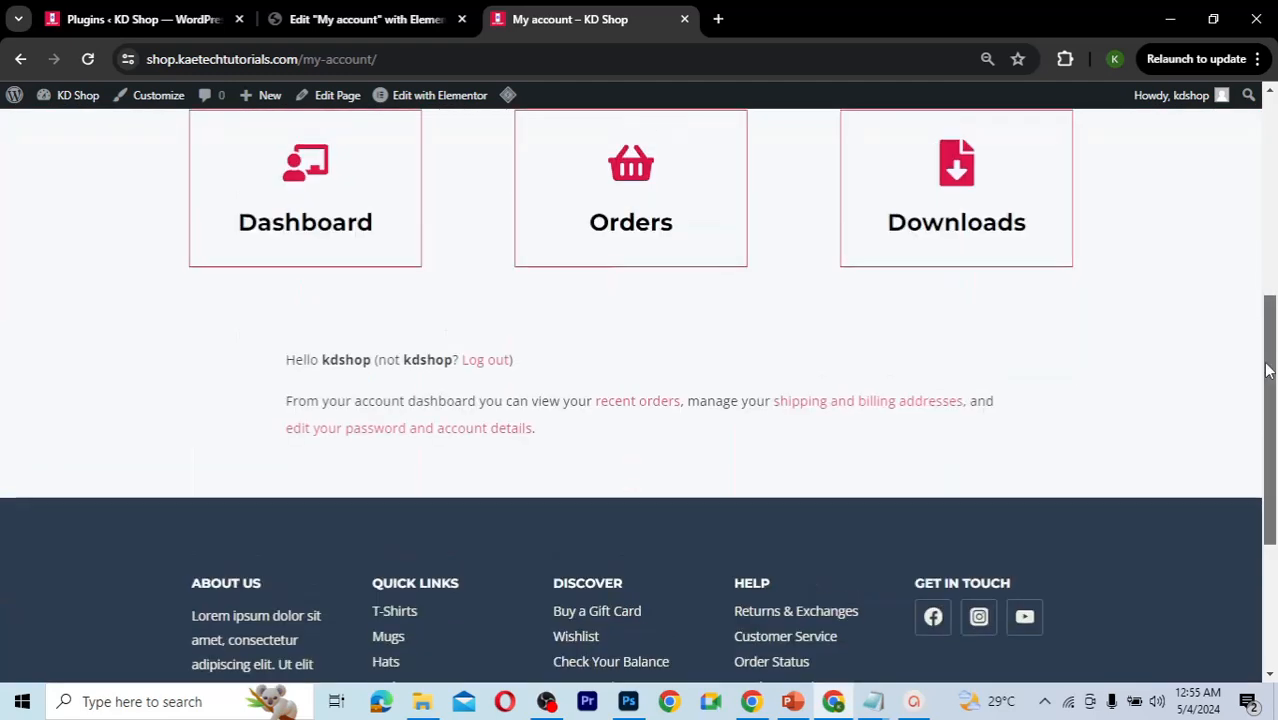
{"action": "scroll", "coordinate": [1270, 285], "scroll_direction": "up", "scroll_amount": 3}
{"action": "scroll", "coordinate": [1270, 276], "scroll_direction": "up", "scroll_amount": 2}
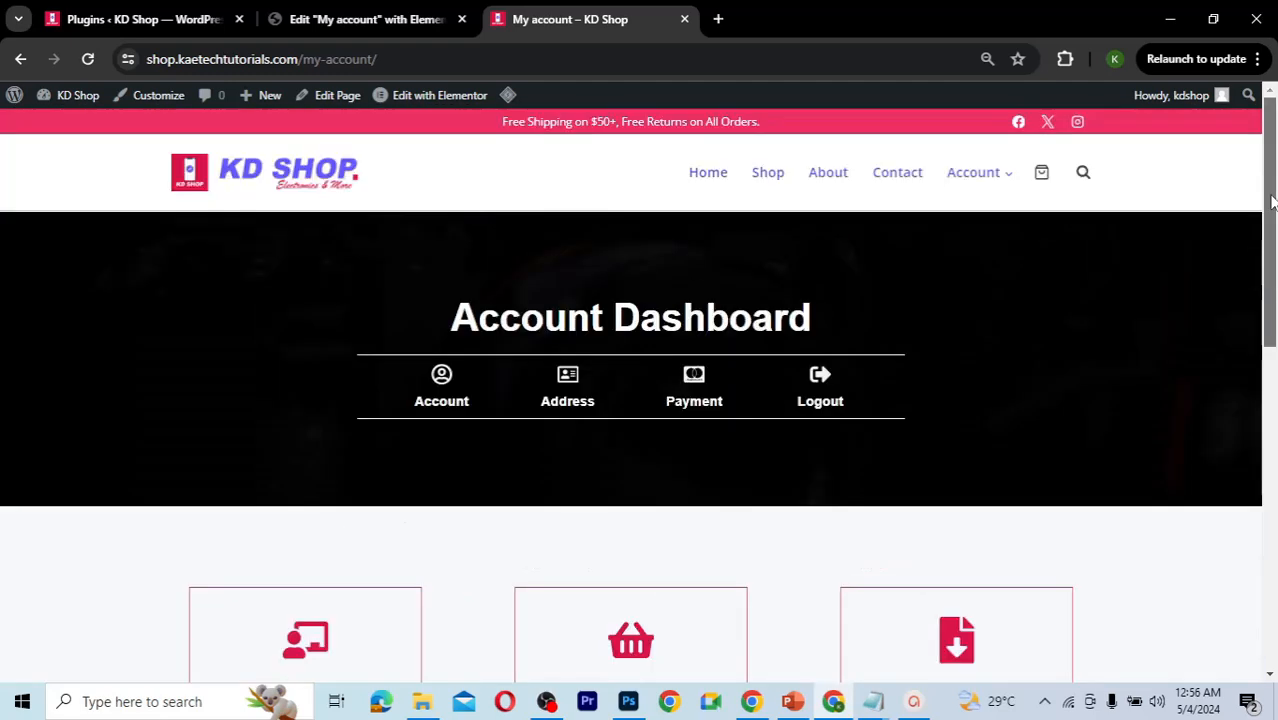
{"action": "scroll", "coordinate": [1270, 280], "scroll_direction": "down", "scroll_amount": 2}
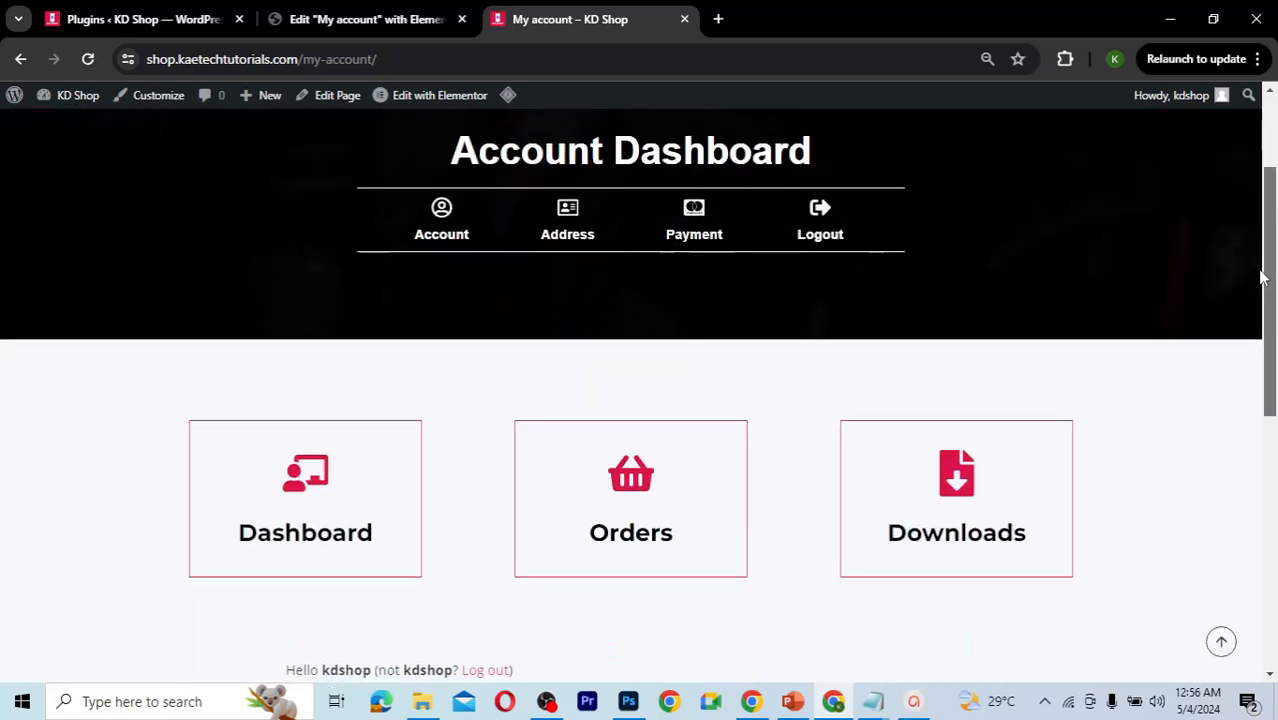
{"action": "scroll", "coordinate": [1264, 280], "scroll_direction": "up", "scroll_amount": 1}
{"action": "scroll", "coordinate": [1262, 265], "scroll_direction": "up", "scroll_amount": 2}
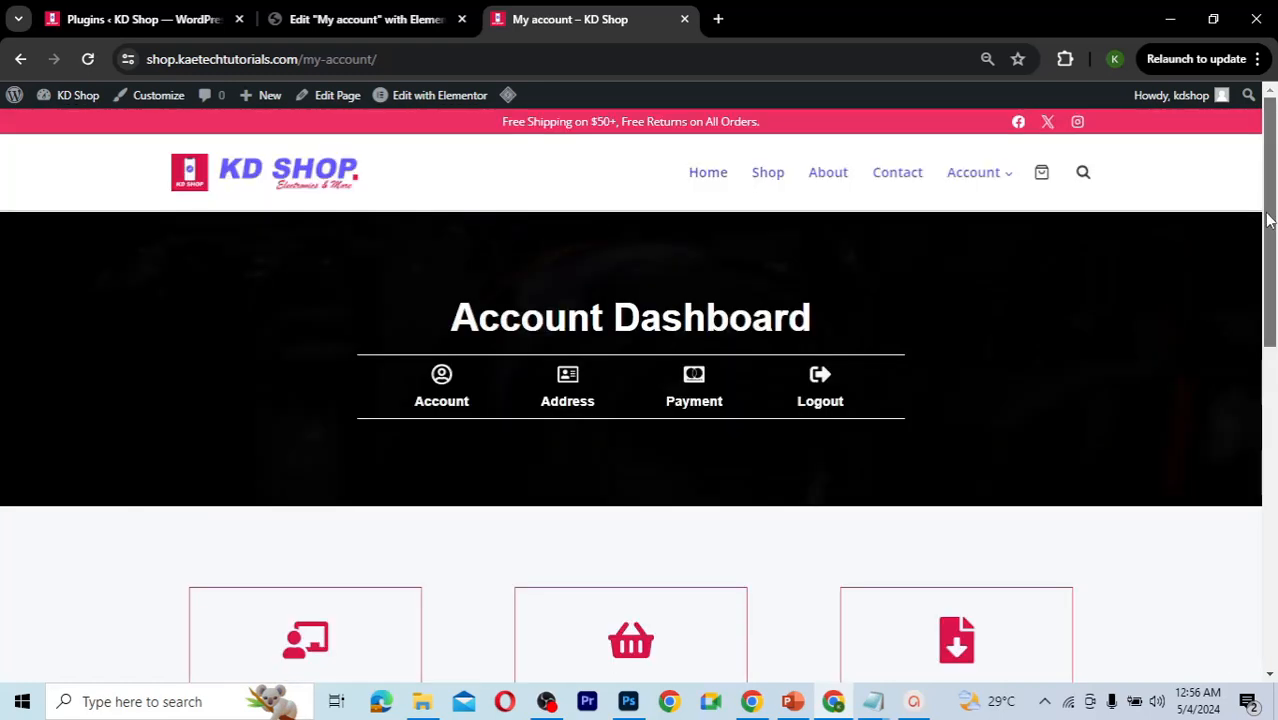
{"action": "scroll", "coordinate": [1262, 258], "scroll_direction": "down", "scroll_amount": 1}
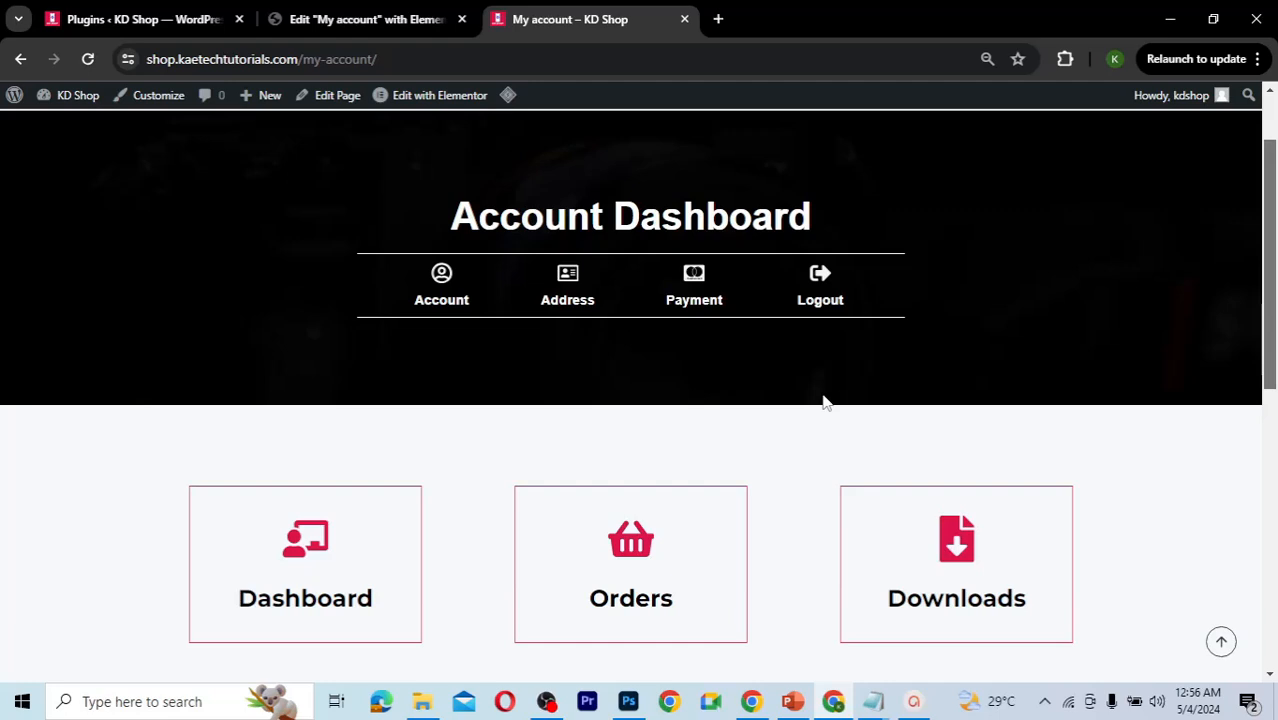
Step: Return to the My account page in the Elementor editor and switch the responsive preview to Tablet Portrait
{"action": "left_click", "coordinate": [379, 30]}
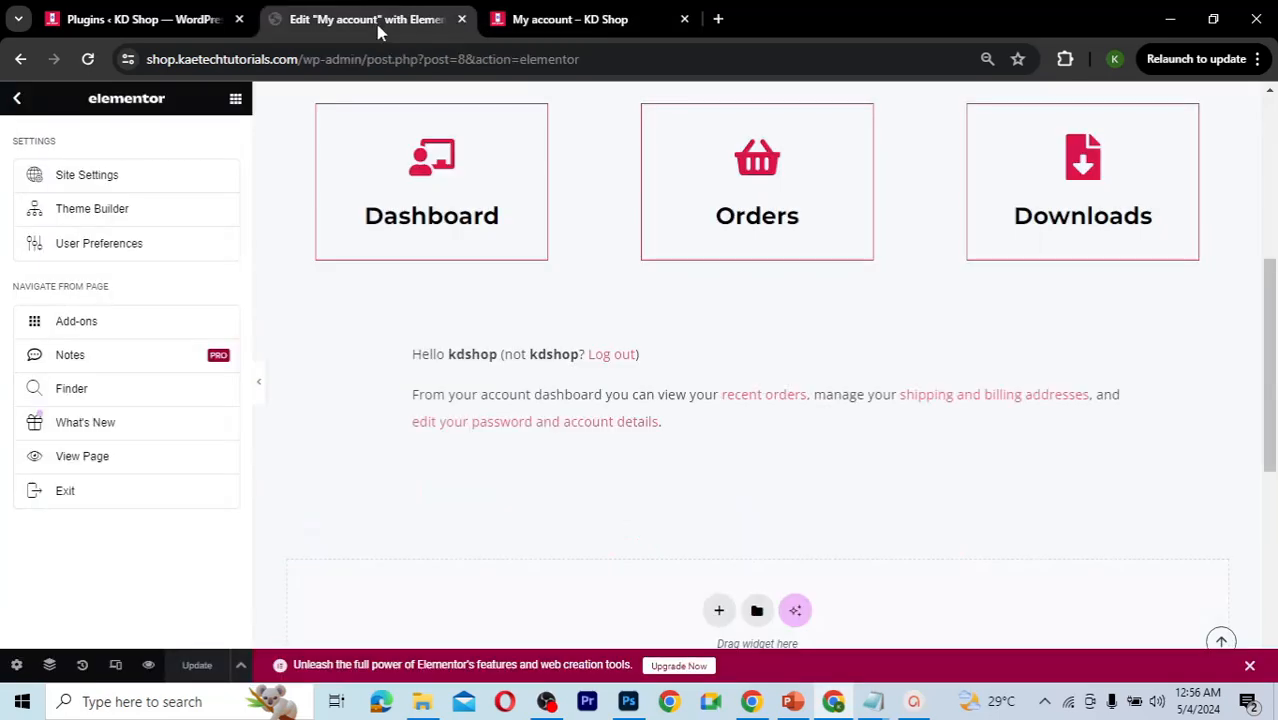
{"action": "scroll", "coordinate": [742, 300], "scroll_direction": "up", "scroll_amount": 3}
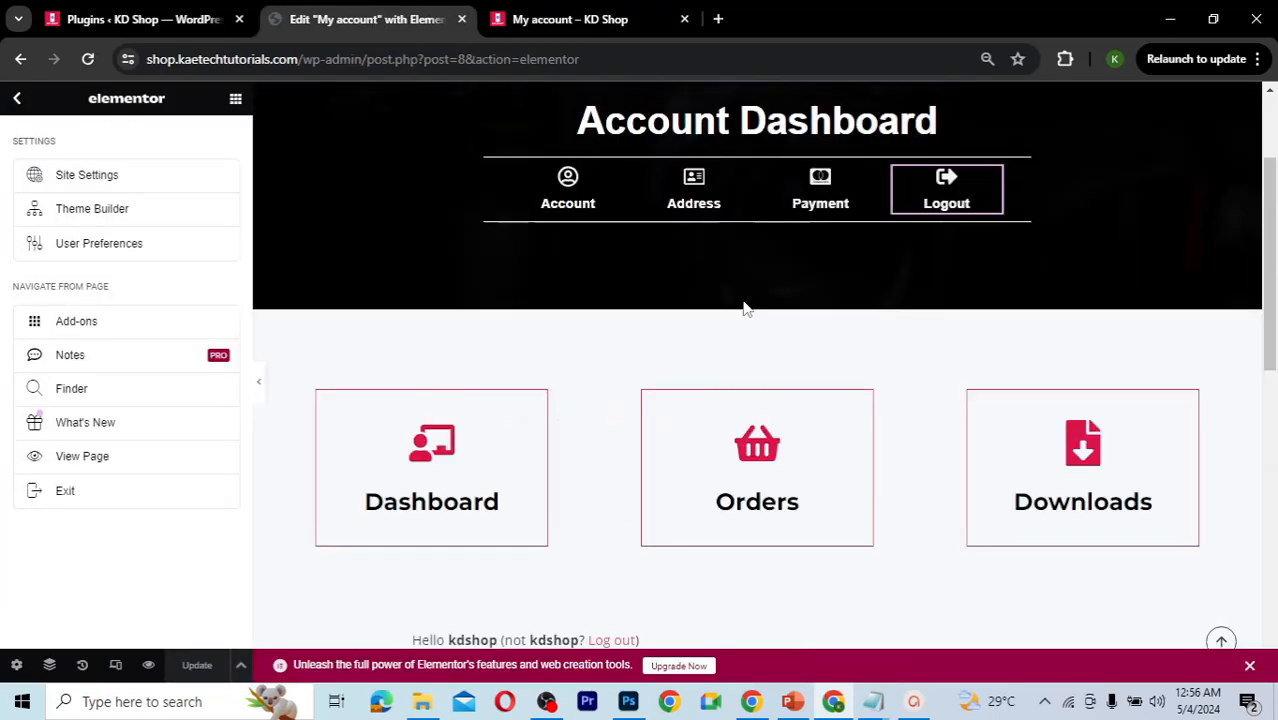
{"action": "scroll", "coordinate": [745, 308], "scroll_direction": "up", "scroll_amount": 2}
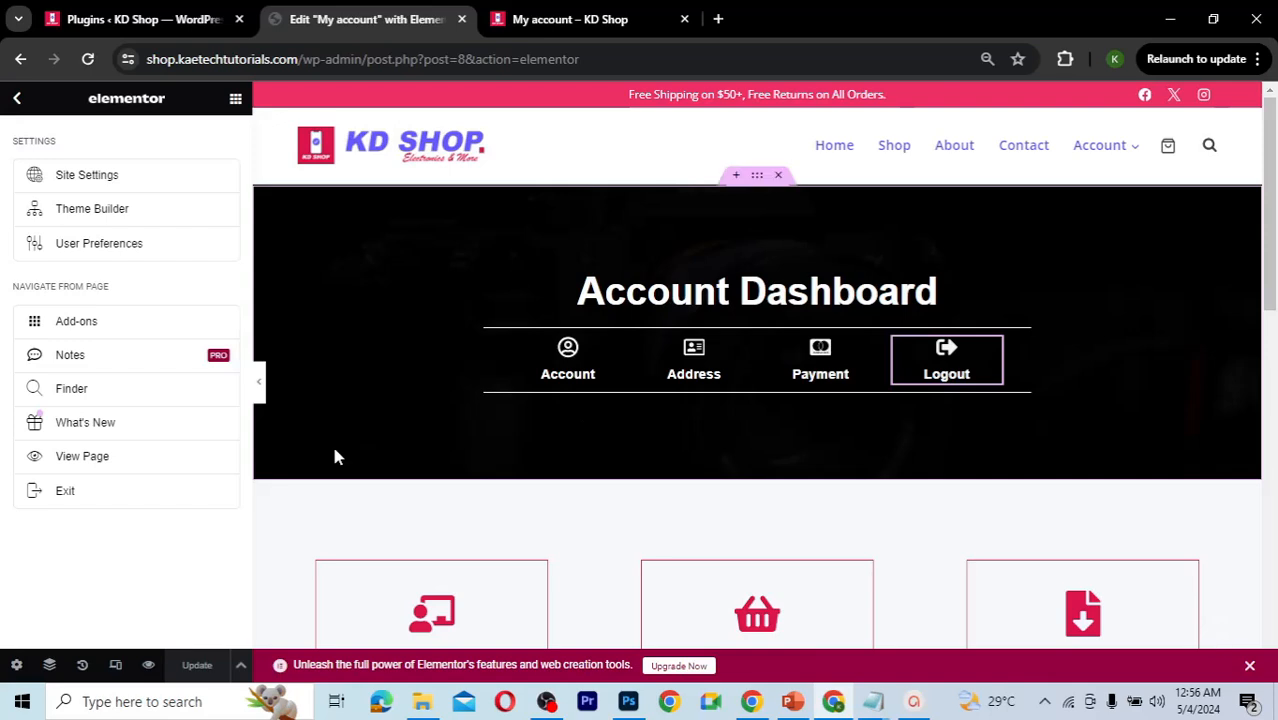
{"action": "left_click", "coordinate": [116, 666]}
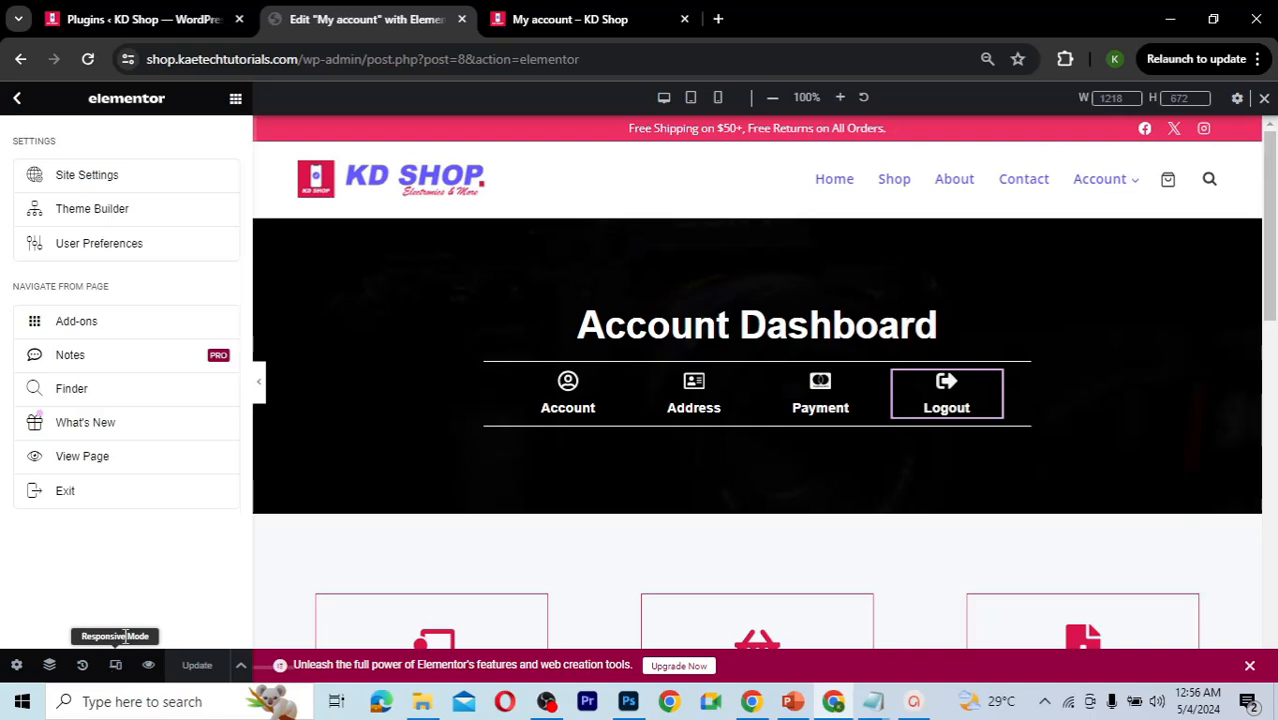
{"action": "left_click", "coordinate": [691, 98]}
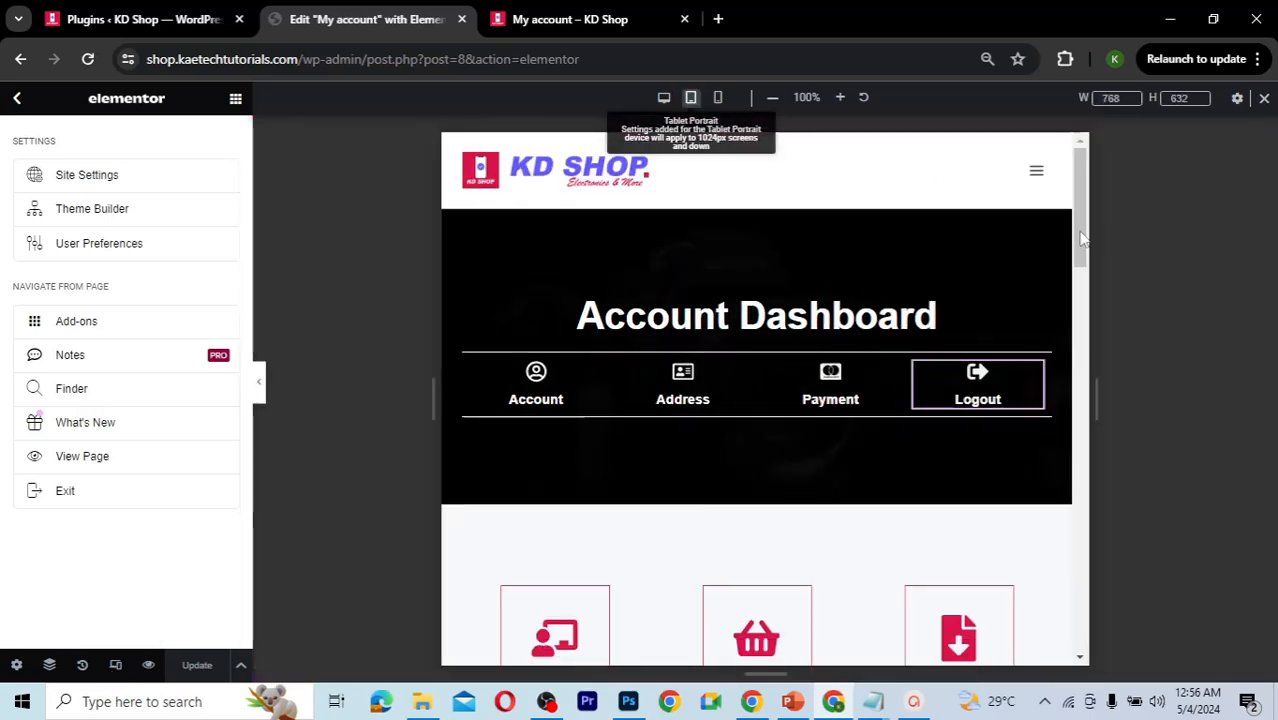
Step: Set the tablet margin of the container around the Dashboard box to 15 px on all sides
{"action": "scroll", "coordinate": [1000, 300], "scroll_direction": "down", "scroll_amount": 3}
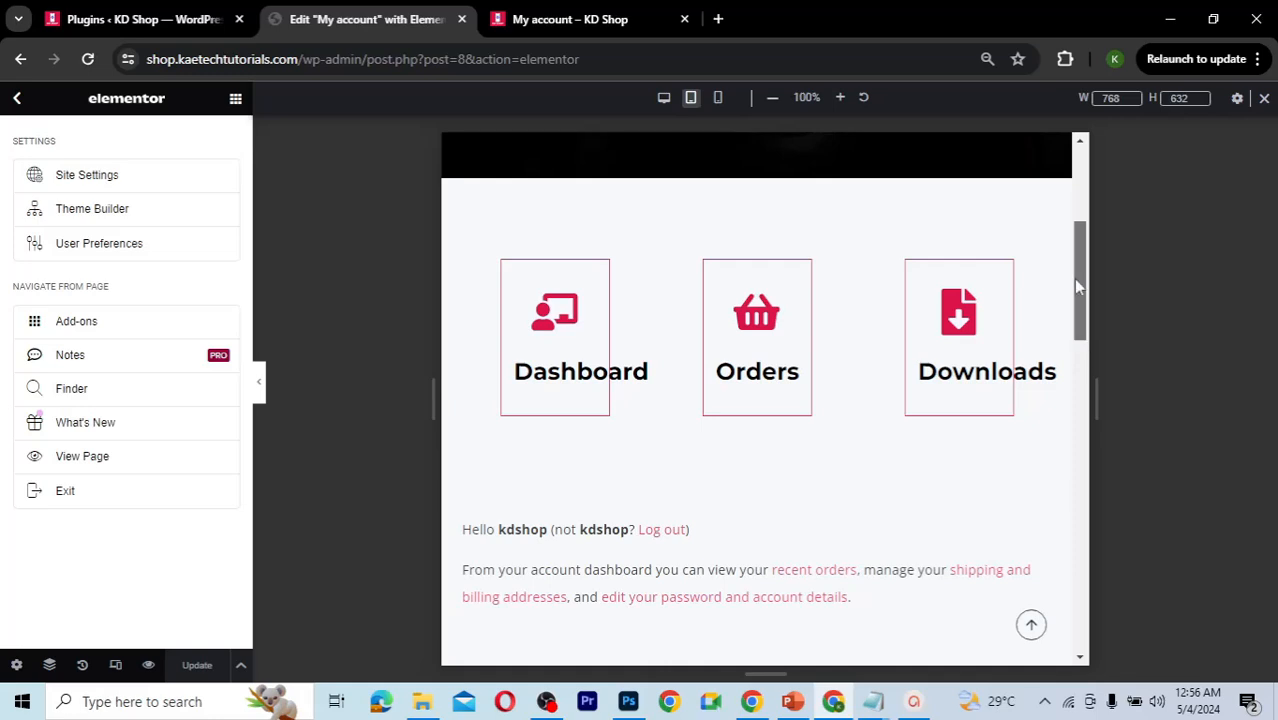
{"action": "left_click_drag", "start_coordinate": [1075, 281], "coordinate": [1076, 309]}
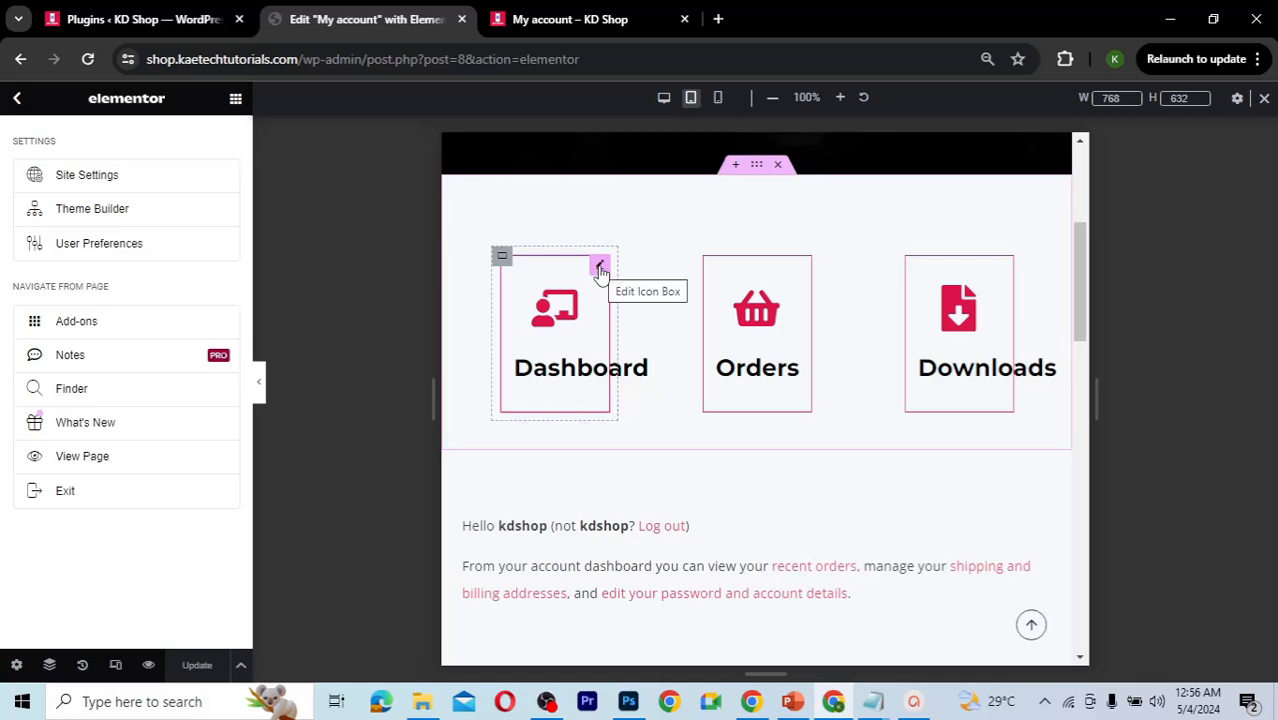
{"action": "left_click", "coordinate": [502, 257]}
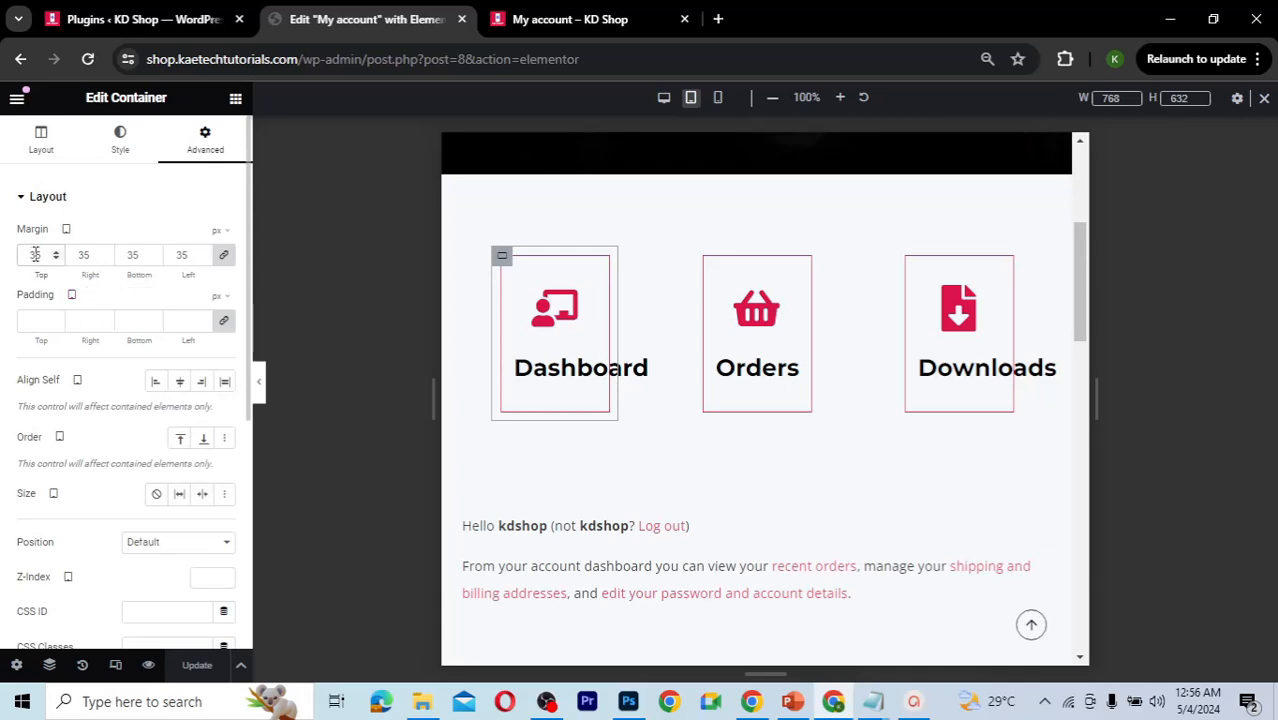
{"action": "type", "text": "15"}
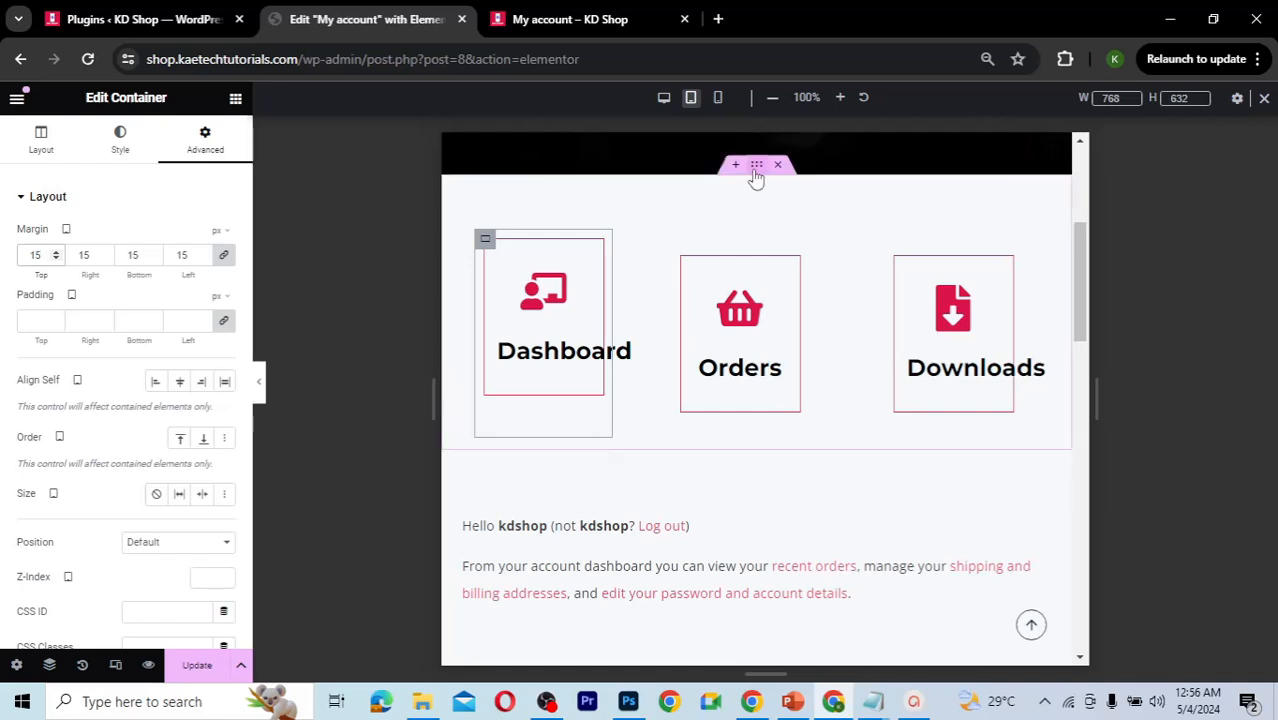
Step: Examine the tablet layout settings of the parent container that holds the three dashboard boxes
{"action": "left_click", "coordinate": [756, 174]}
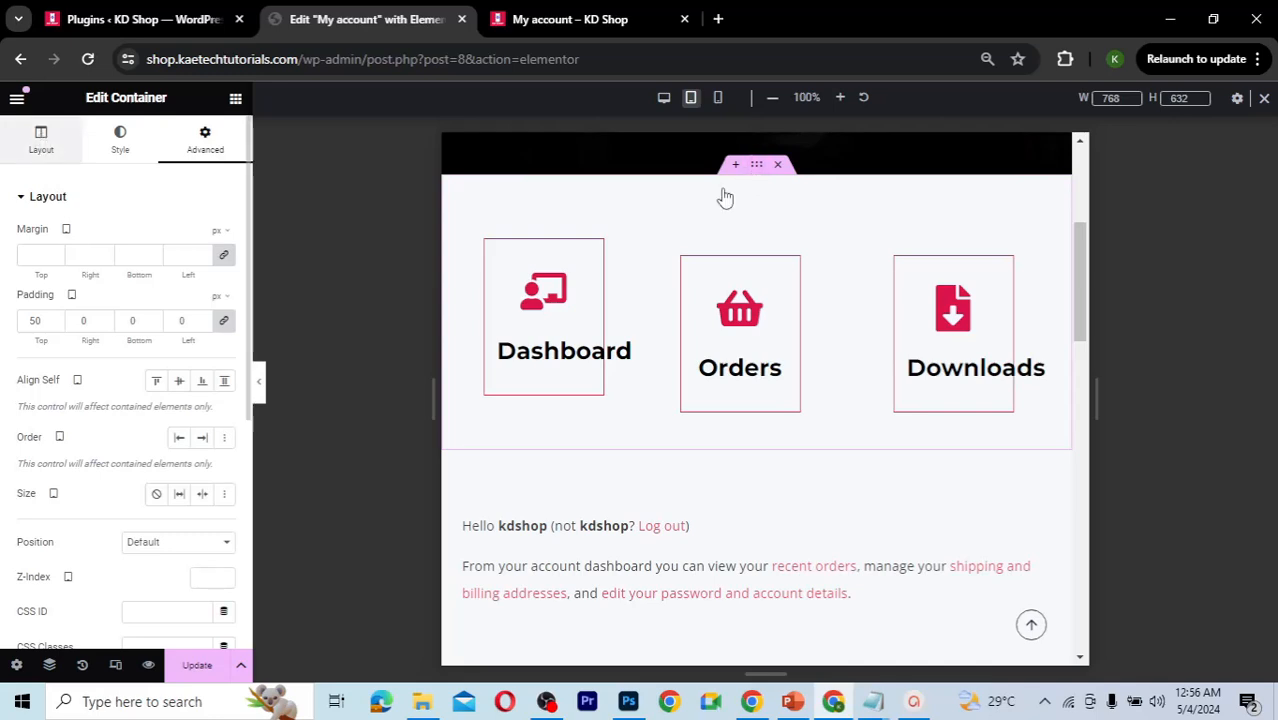
{"action": "left_click", "coordinate": [41, 140]}
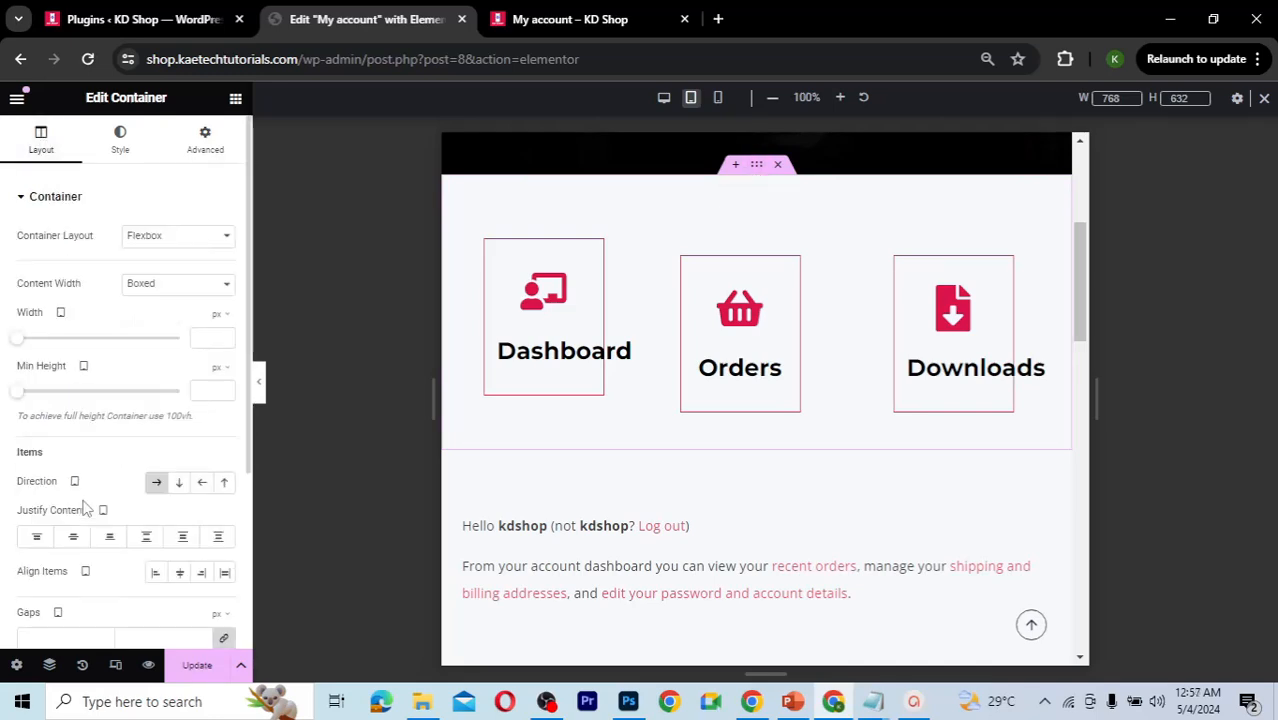
{"action": "scroll", "coordinate": [86, 507], "scroll_direction": "down", "scroll_amount": 3}
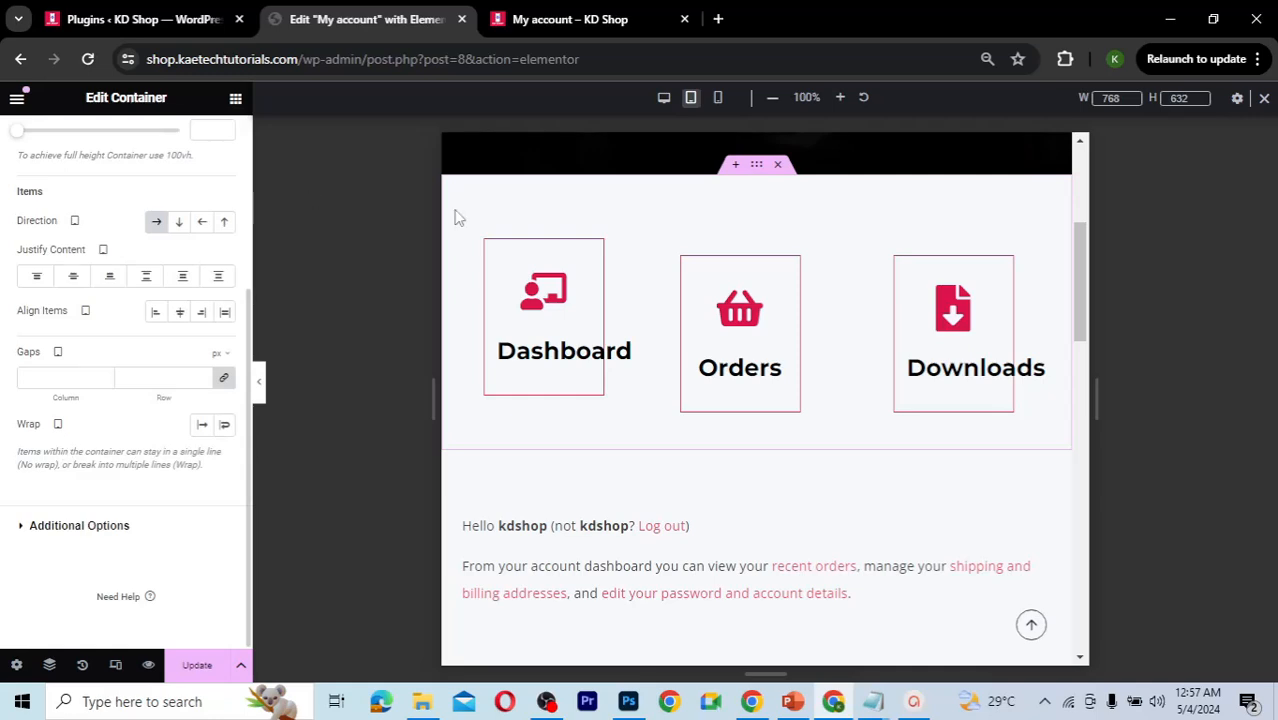
Step: Set the tablet column and row gaps to 0 px for the container holding the account text below the boxes
{"action": "left_click", "coordinate": [50, 667]}
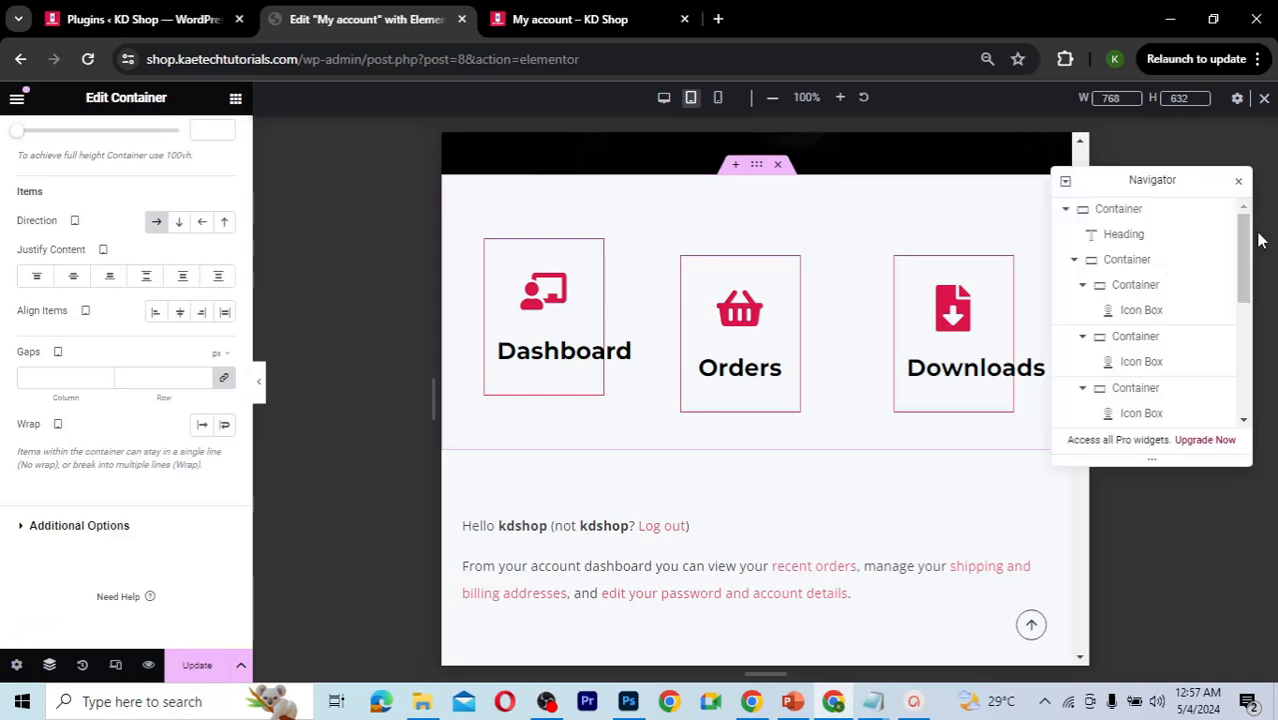
{"action": "scroll", "coordinate": [1245, 250], "scroll_direction": "down", "scroll_amount": 5}
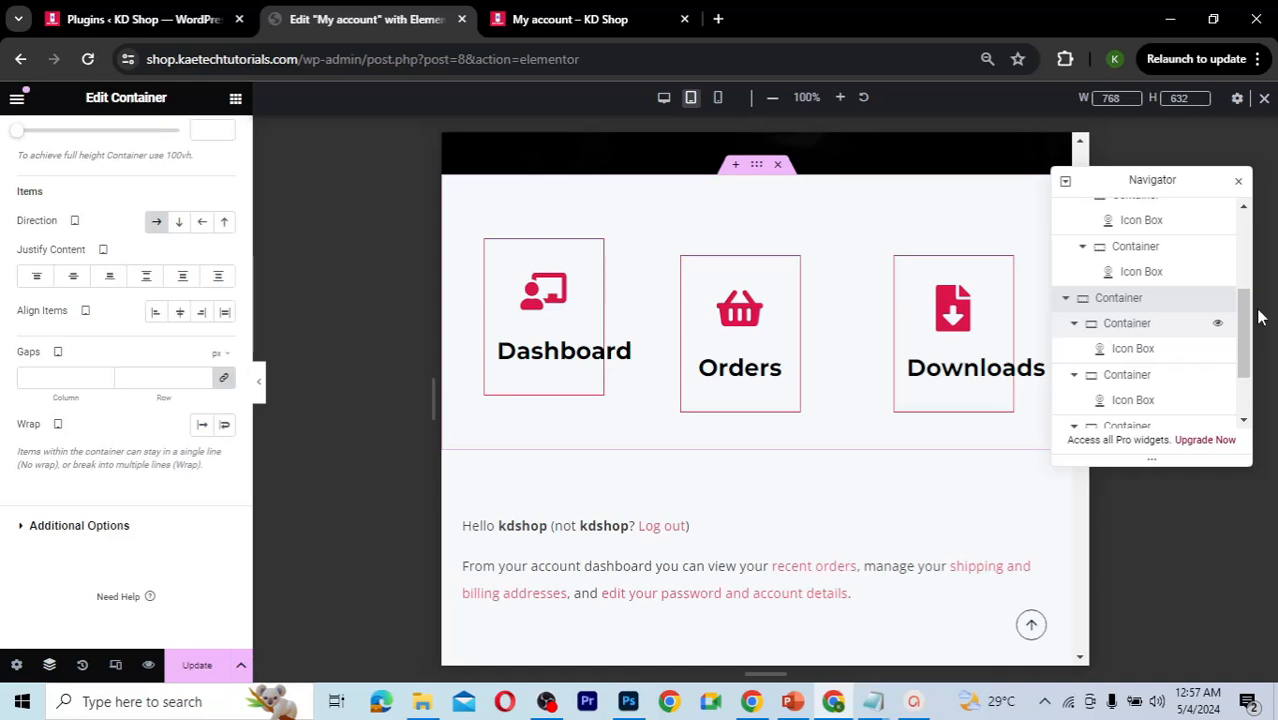
{"action": "scroll", "coordinate": [1247, 368], "scroll_direction": "down", "scroll_amount": 3}
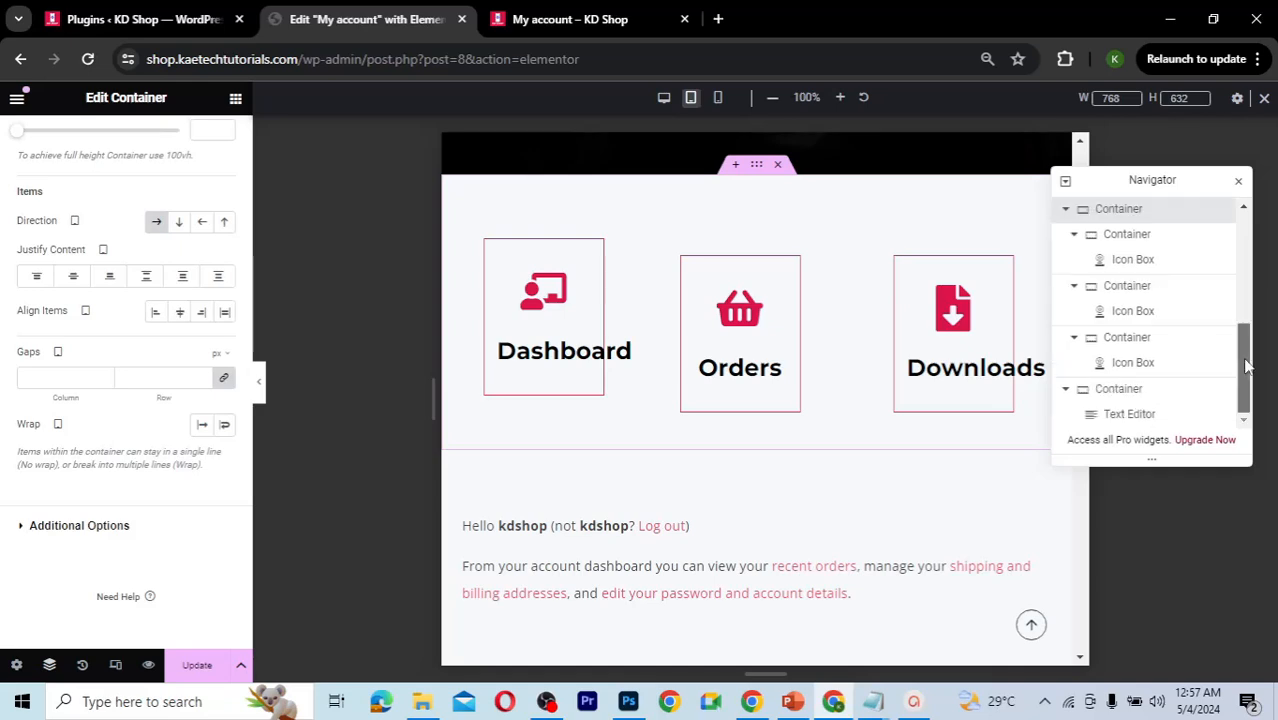
{"action": "left_click", "coordinate": [1128, 238]}
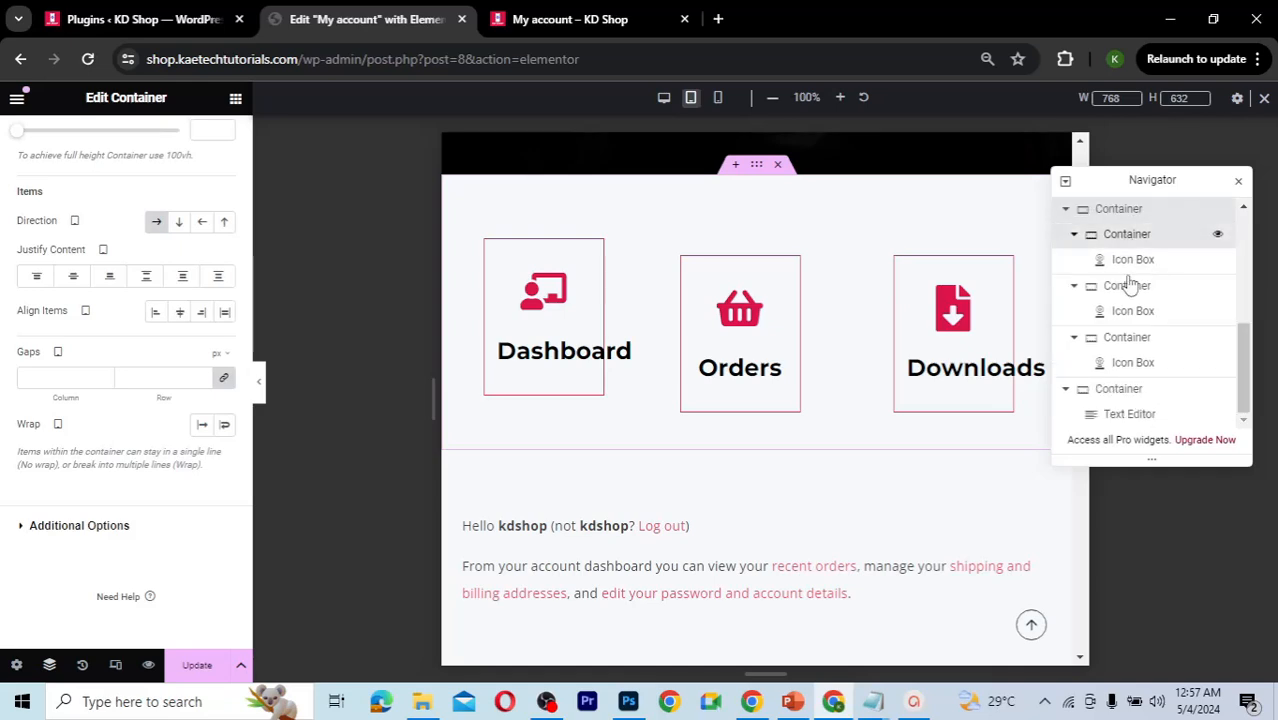
{"action": "left_click", "coordinate": [1127, 392]}
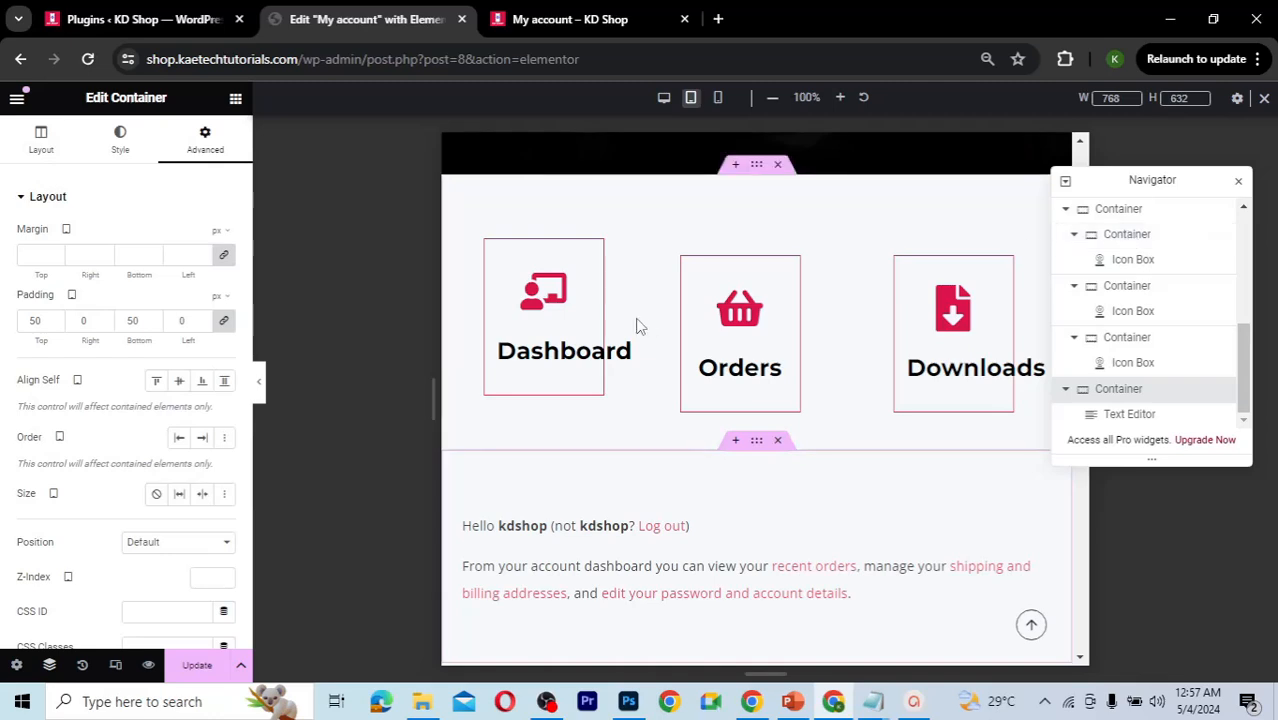
{"action": "left_click", "coordinate": [33, 148]}
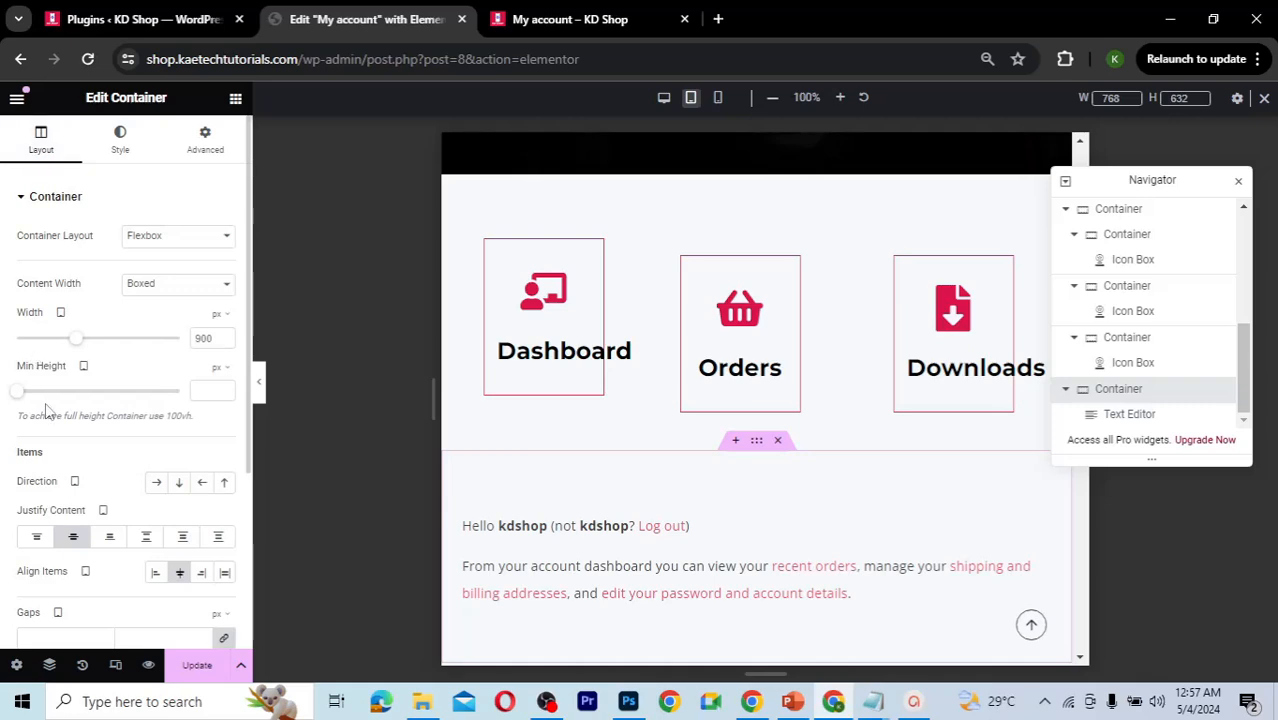
{"action": "scroll", "coordinate": [45, 402], "scroll_direction": "down", "scroll_amount": 3}
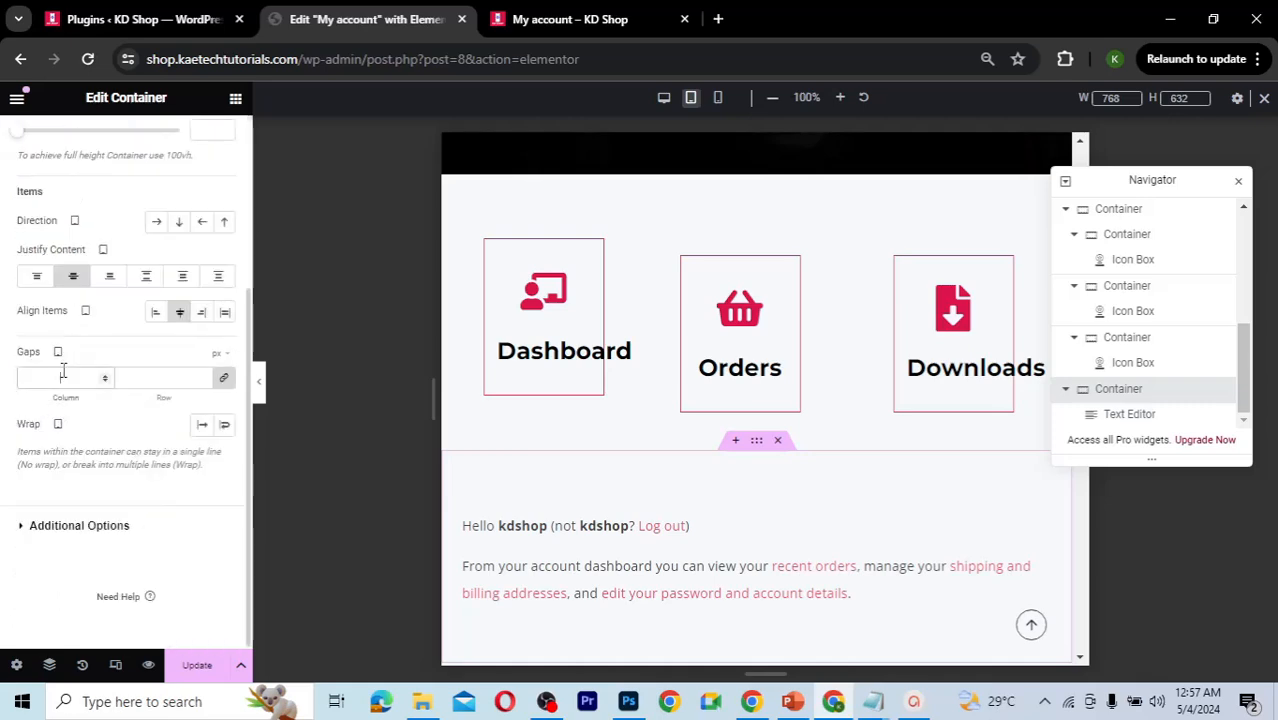
{"action": "left_click", "coordinate": [63, 371]}
{"action": "type", "text": "0"}
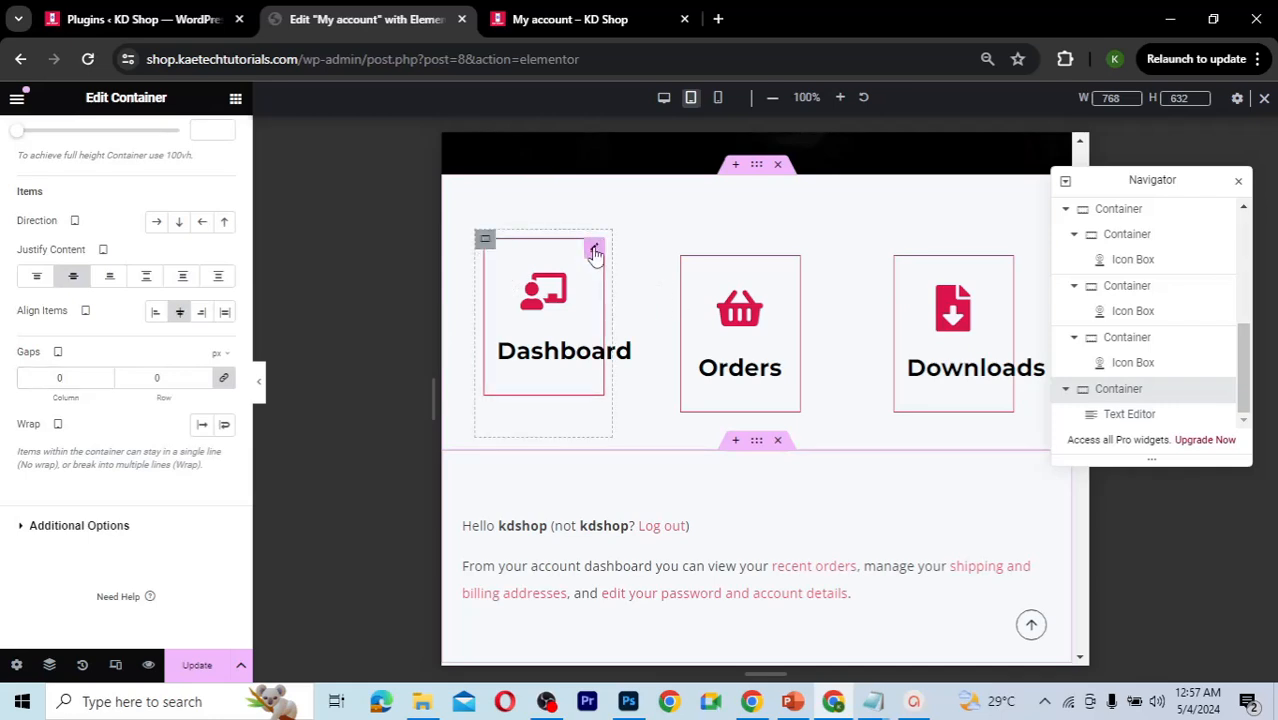
Step: Set the Dashboard icon box's title font to Arial at 18 px and its icon size to 45 px for tablet
{"action": "left_click", "coordinate": [593, 250]}
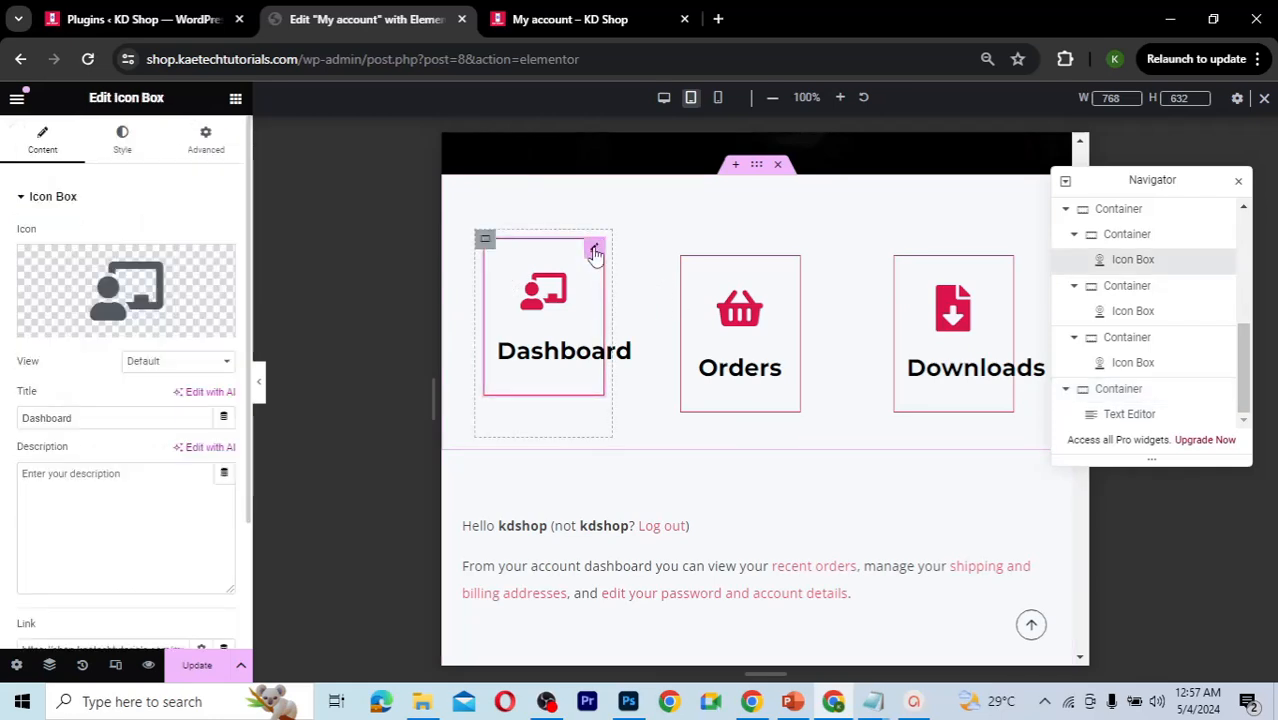
{"action": "left_click", "coordinate": [197, 160]}
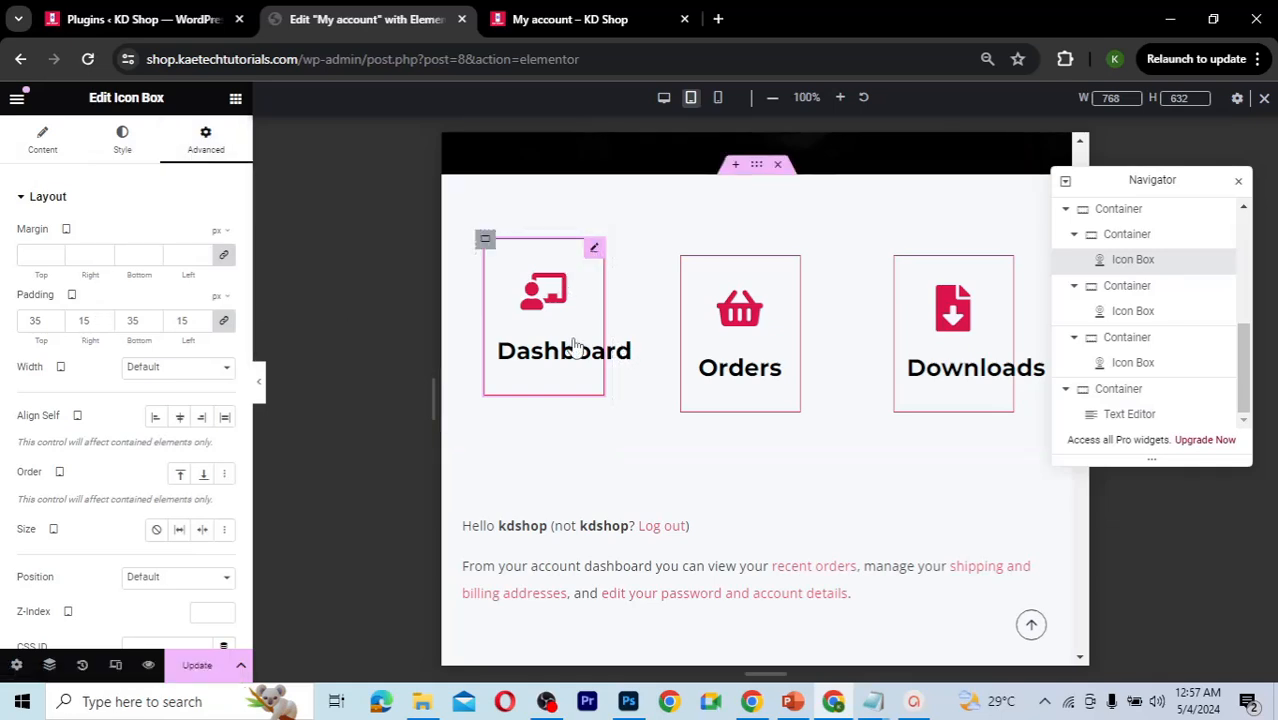
{"action": "left_click", "coordinate": [40, 150]}
{"action": "left_click", "coordinate": [118, 145]}
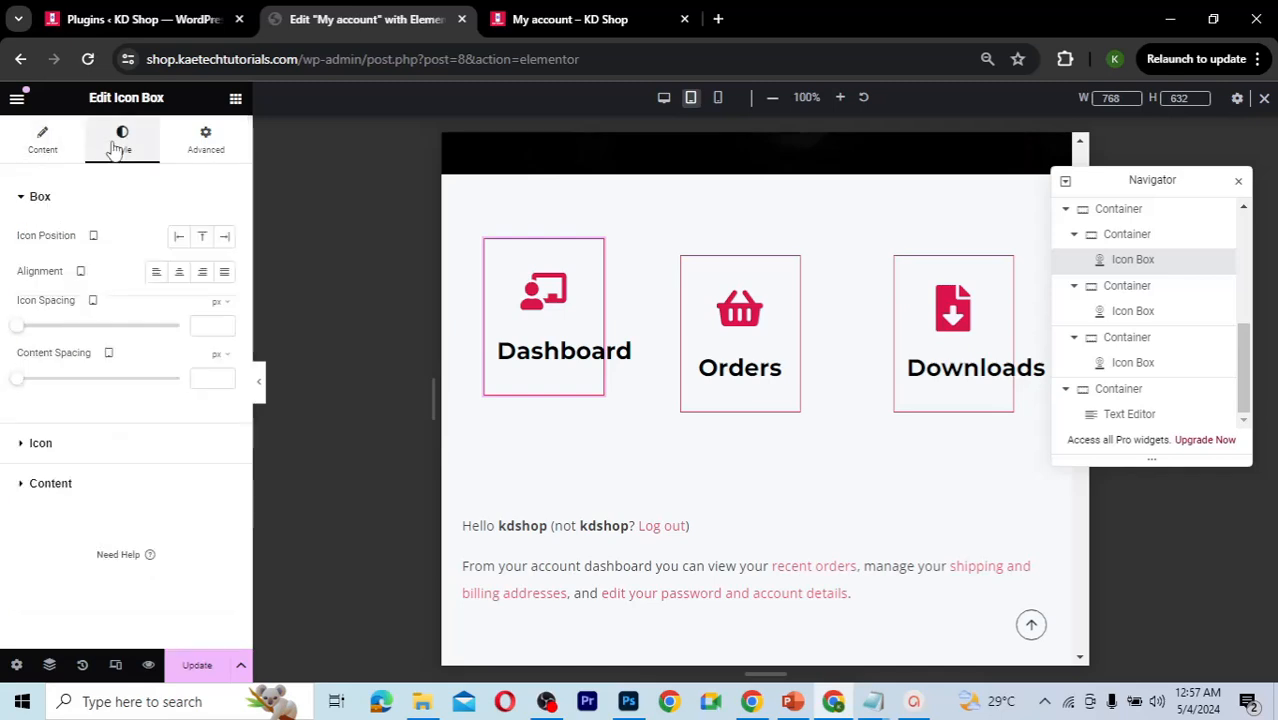
{"action": "left_click", "coordinate": [63, 488]}
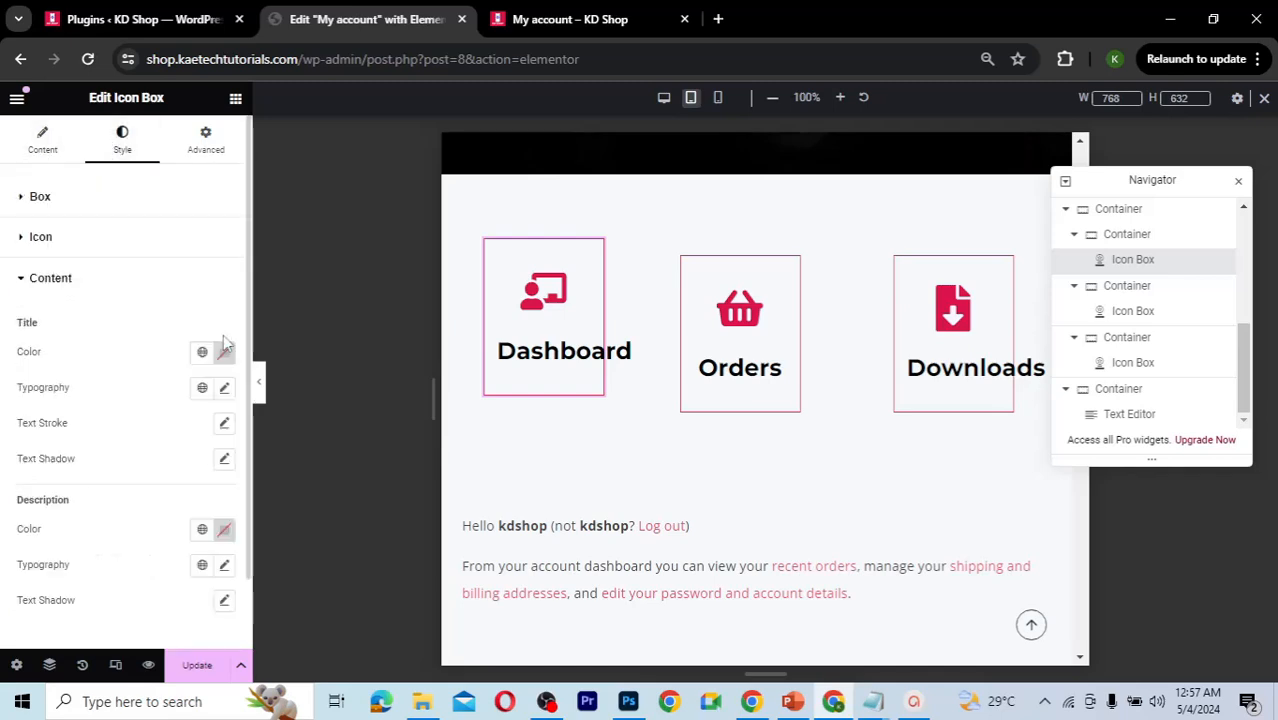
{"action": "left_click", "coordinate": [224, 390]}
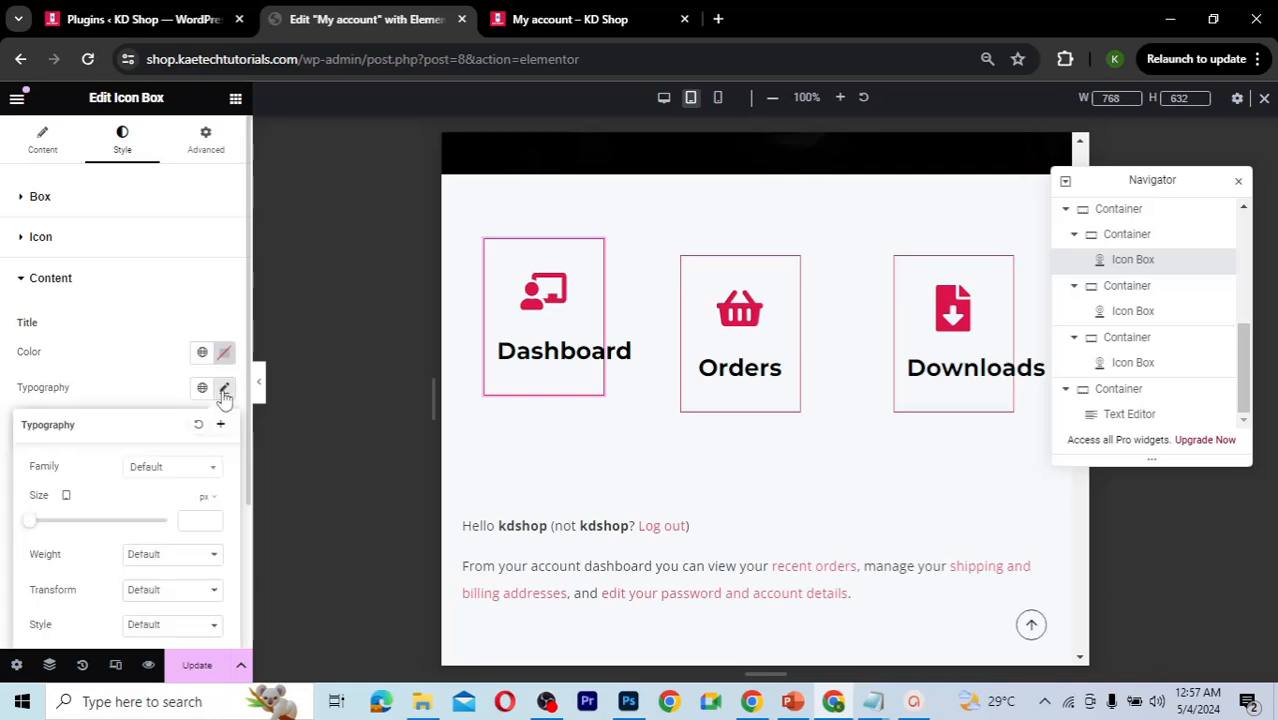
{"action": "left_click", "coordinate": [183, 472]}
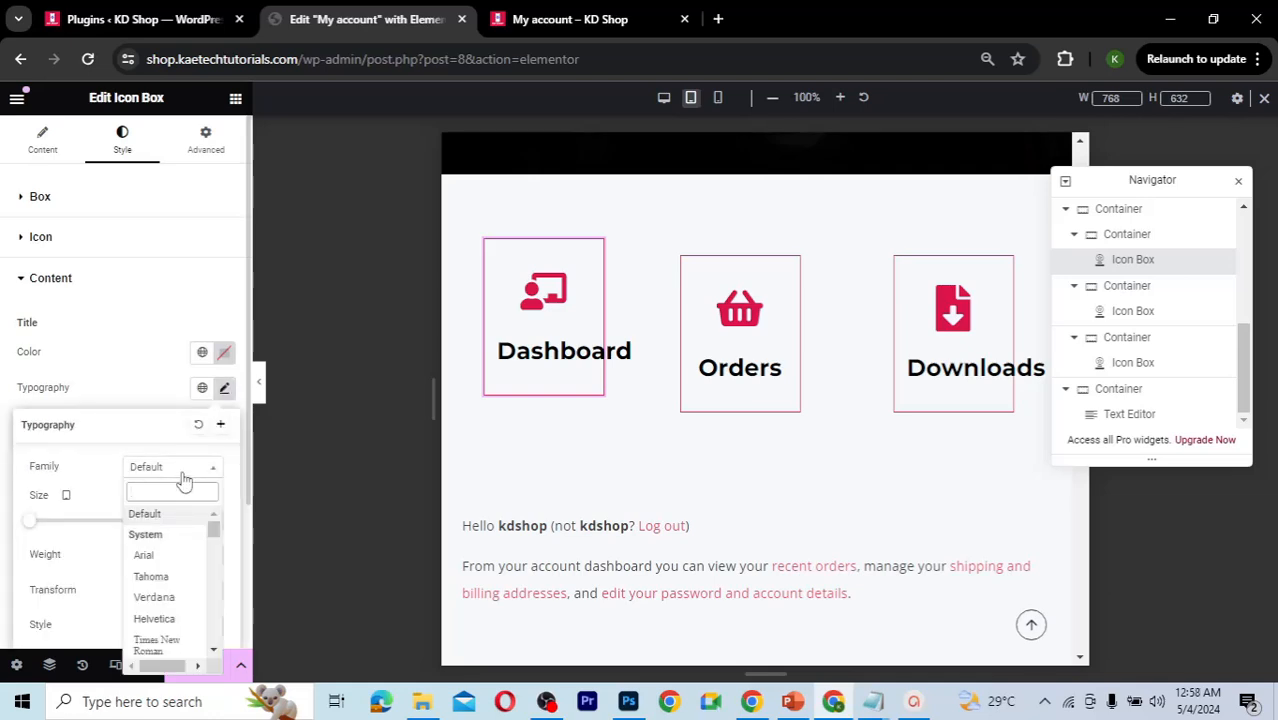
{"action": "type", "text": "ari"}
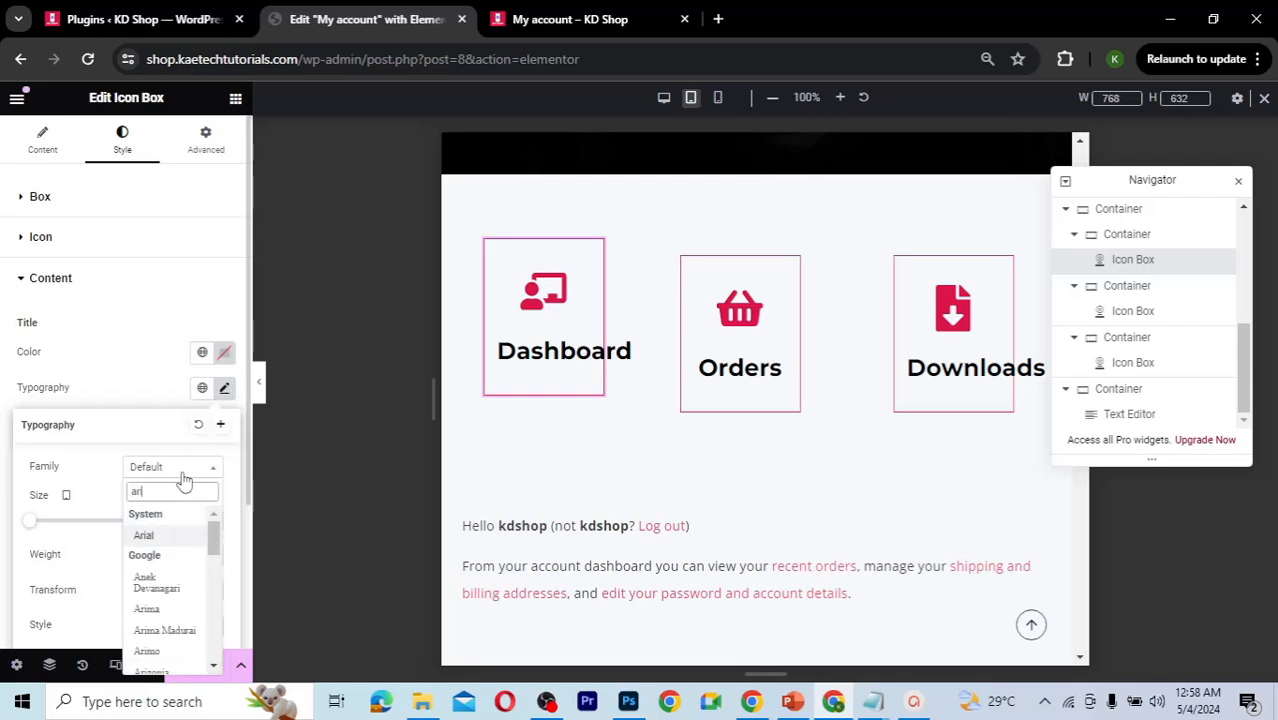
{"action": "left_click", "coordinate": [166, 537]}
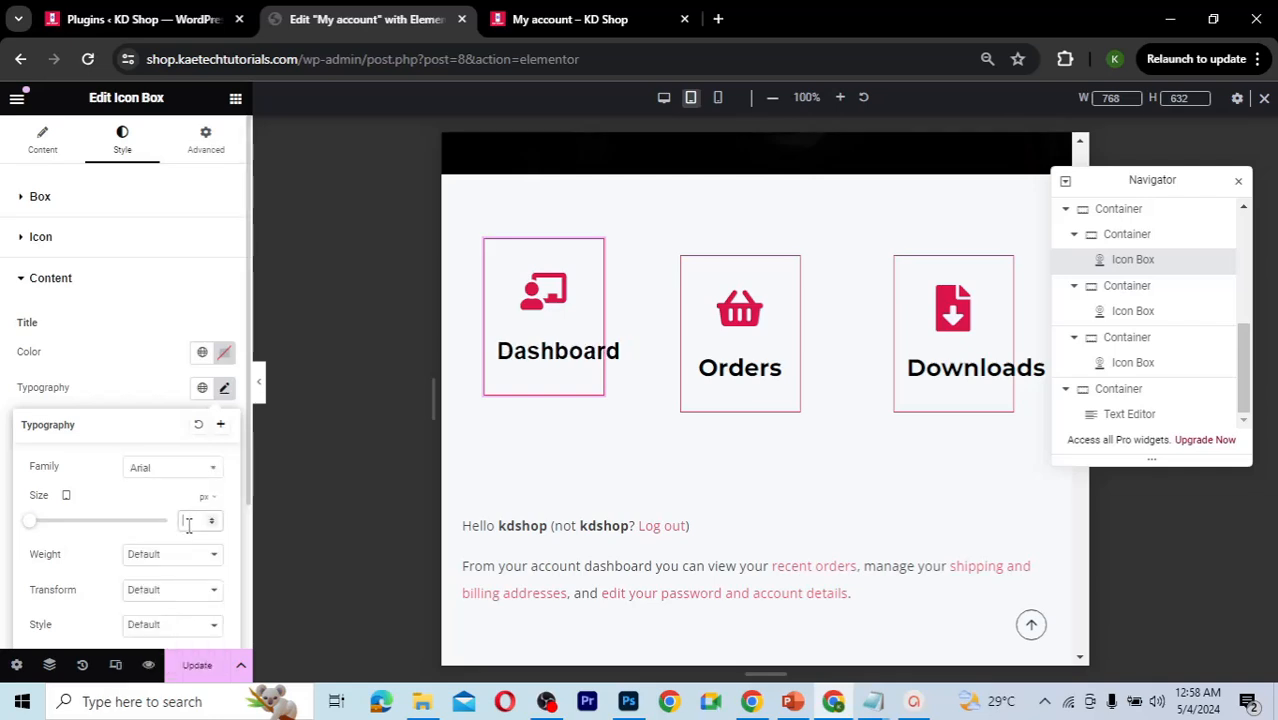
{"action": "type", "text": "14"}
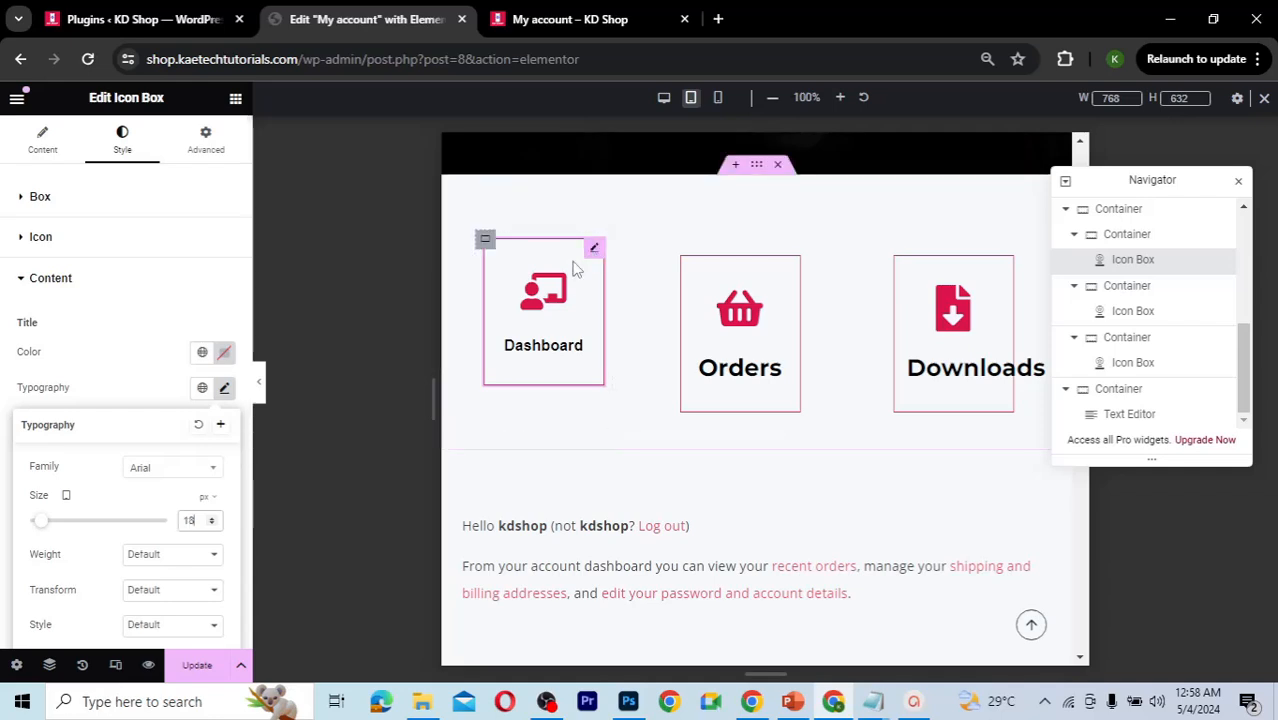
{"action": "left_click", "coordinate": [27, 240]}
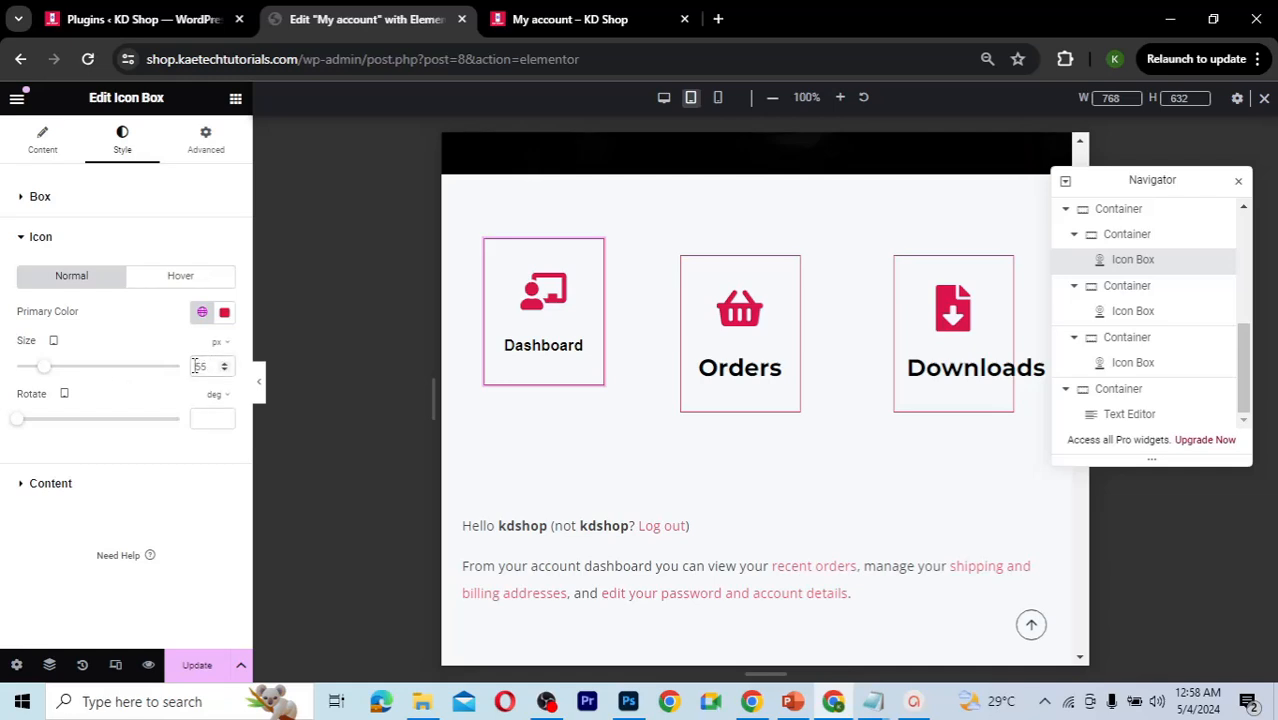
{"action": "type", "text": "45"}
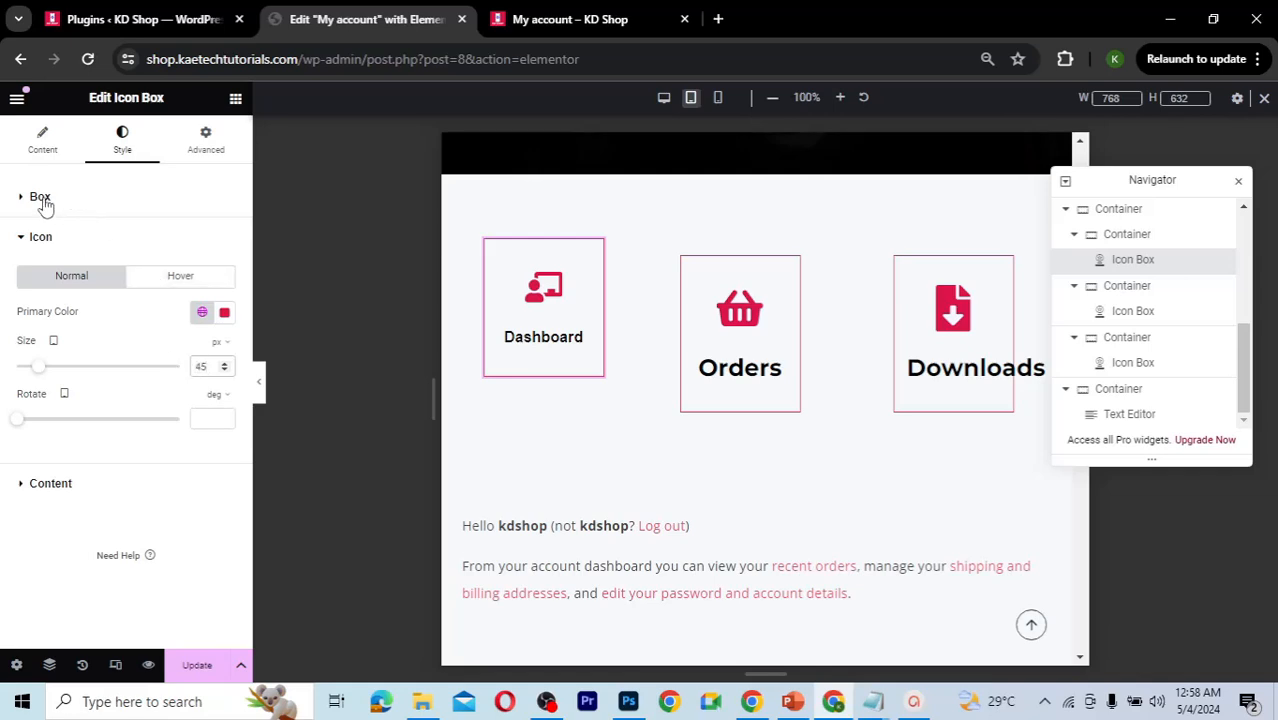
Step: Set the Dashboard icon box's tablet icon spacing to 1 px and its padding to 15 px on all sides
{"action": "left_click", "coordinate": [42, 198]}
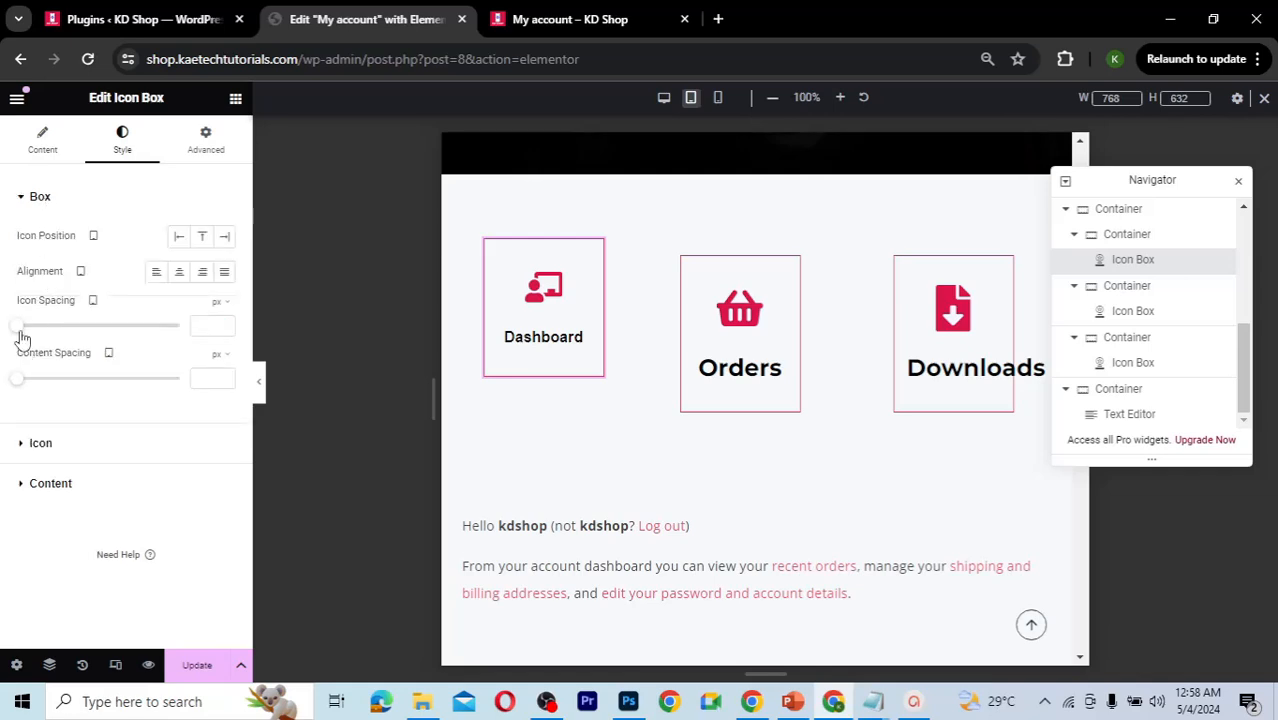
{"action": "left_click_drag", "start_coordinate": [17, 327], "coordinate": [18, 331]}
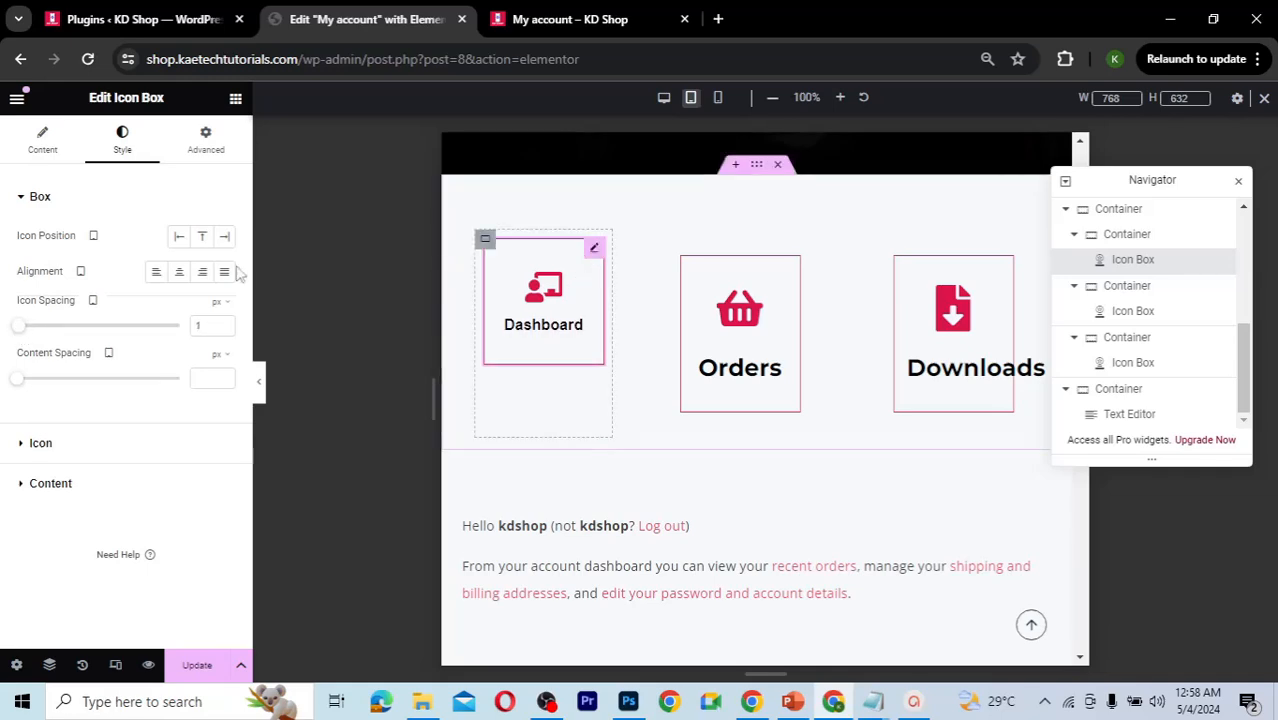
{"action": "left_click", "coordinate": [205, 140]}
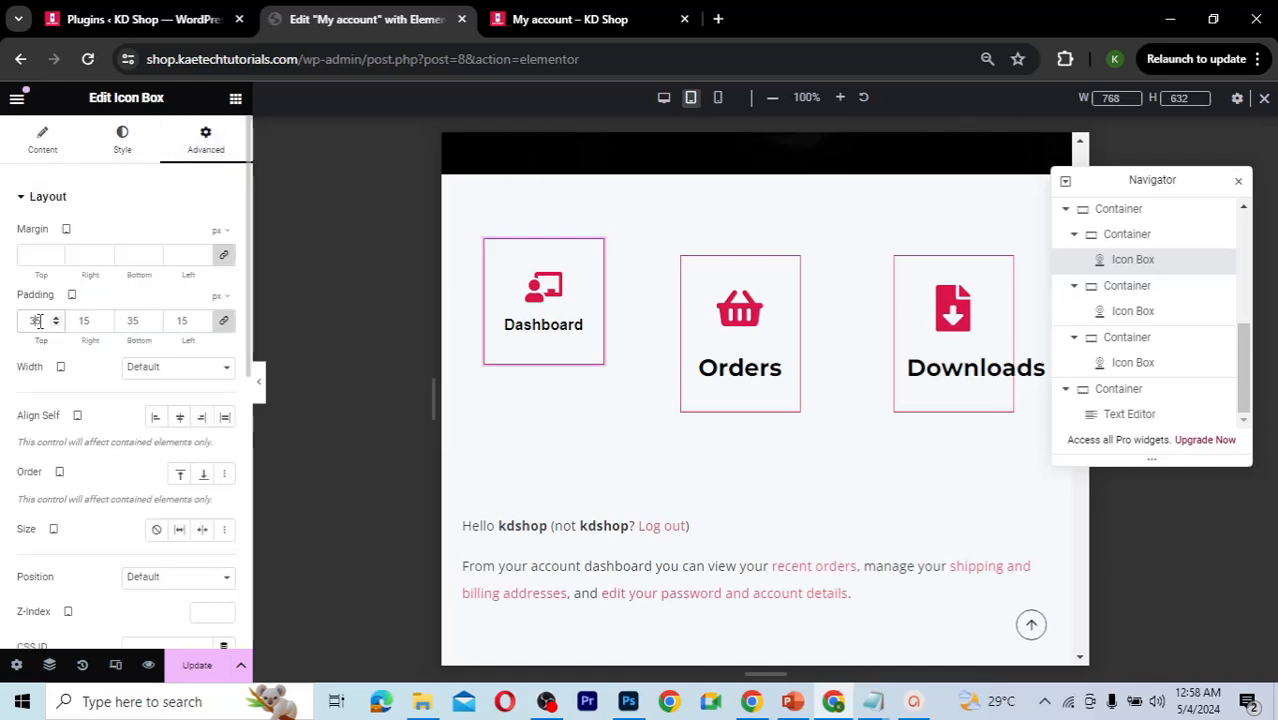
{"action": "type", "text": "15"}
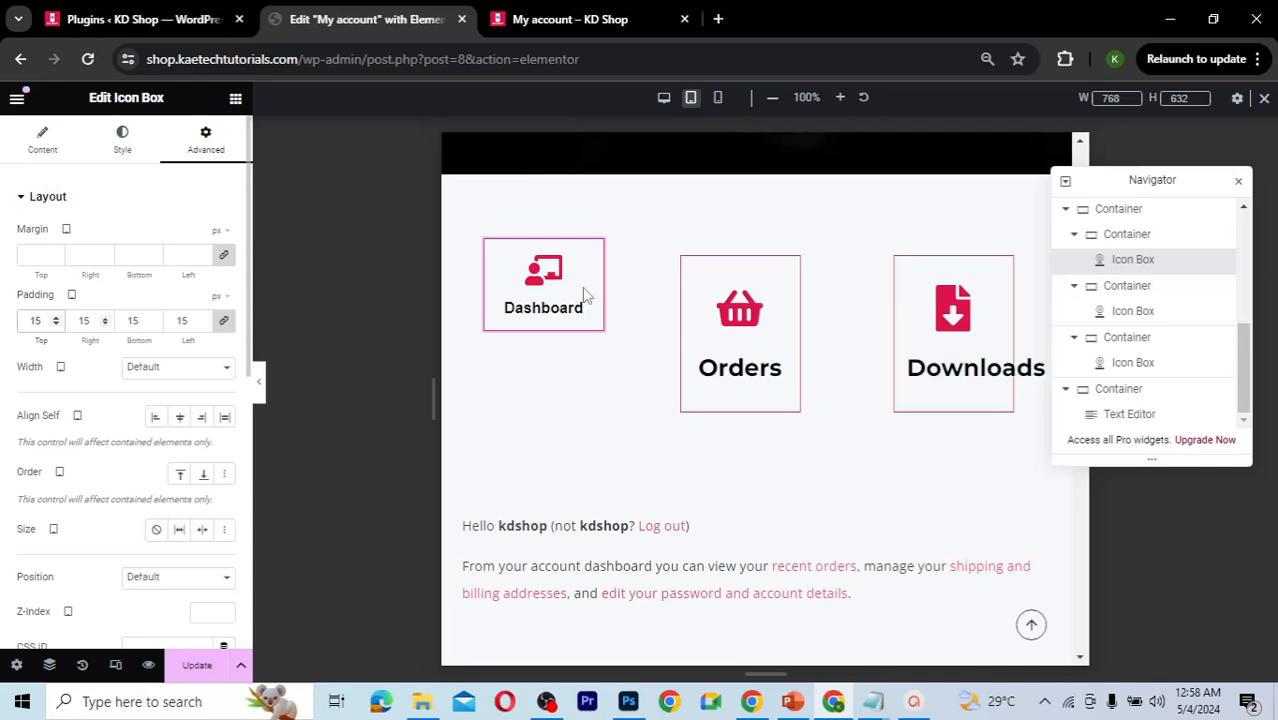
Step: Copy the Dashboard icon box and paste its style onto the Orders and Downloads icon boxes
{"action": "mouse_move", "coordinate": [600, 301]}
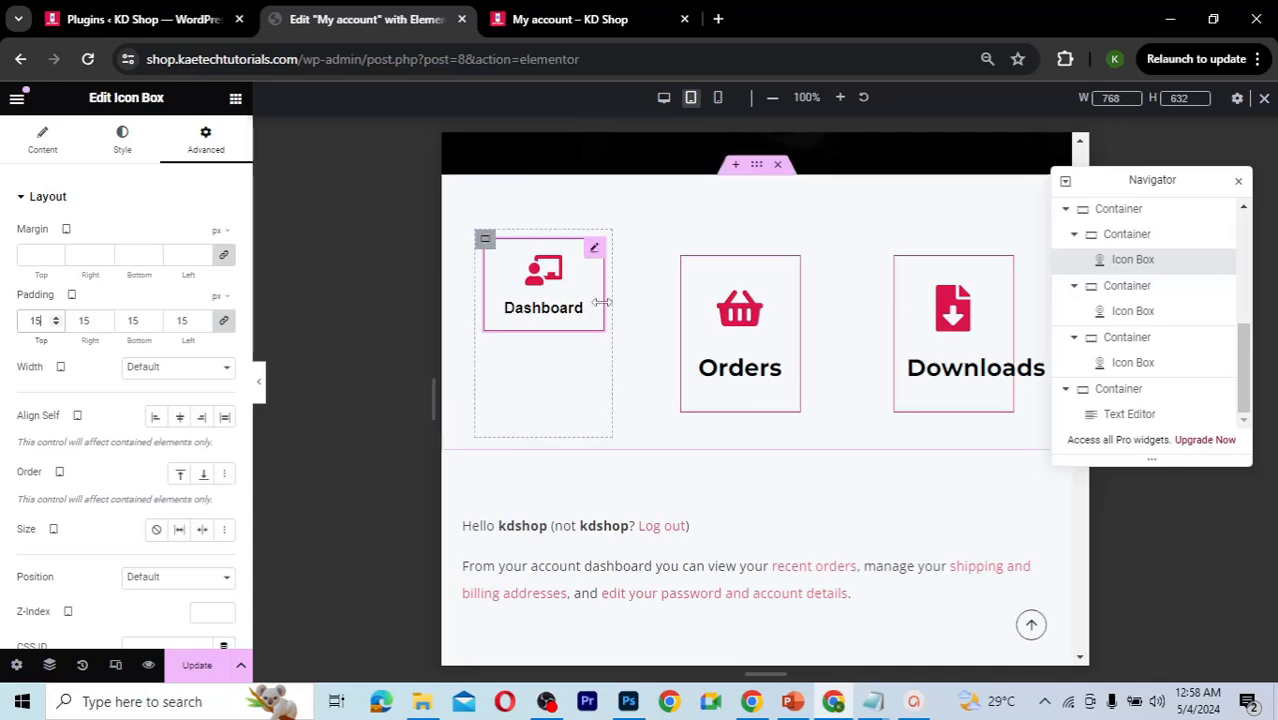
{"action": "right_click", "coordinate": [594, 252]}
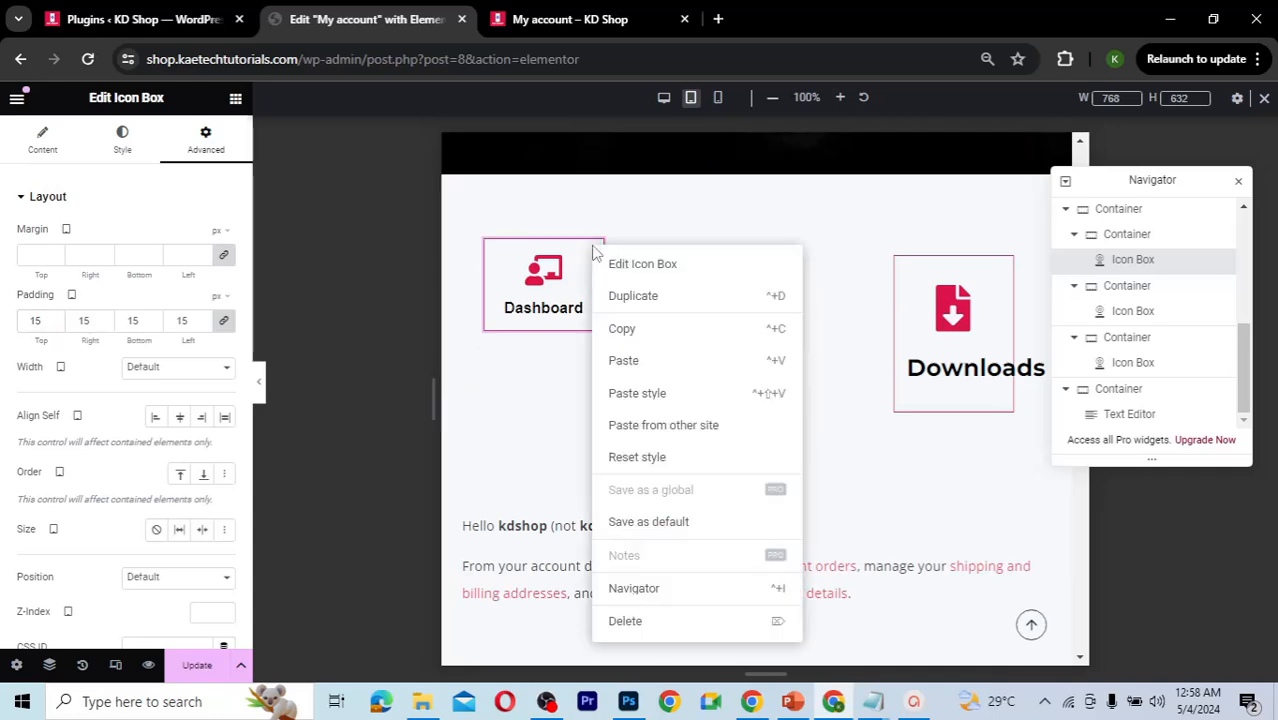
{"action": "left_click", "coordinate": [645, 340]}
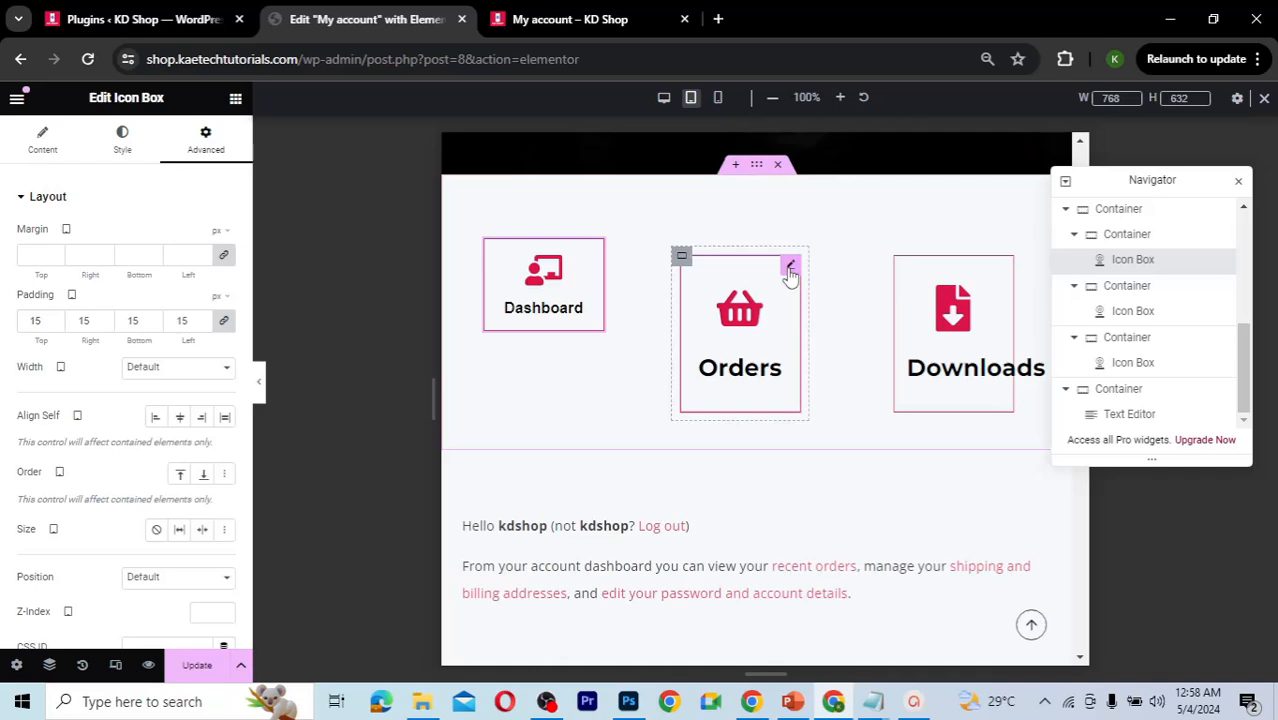
{"action": "right_click", "coordinate": [790, 274]}
{"action": "left_click", "coordinate": [833, 418]}
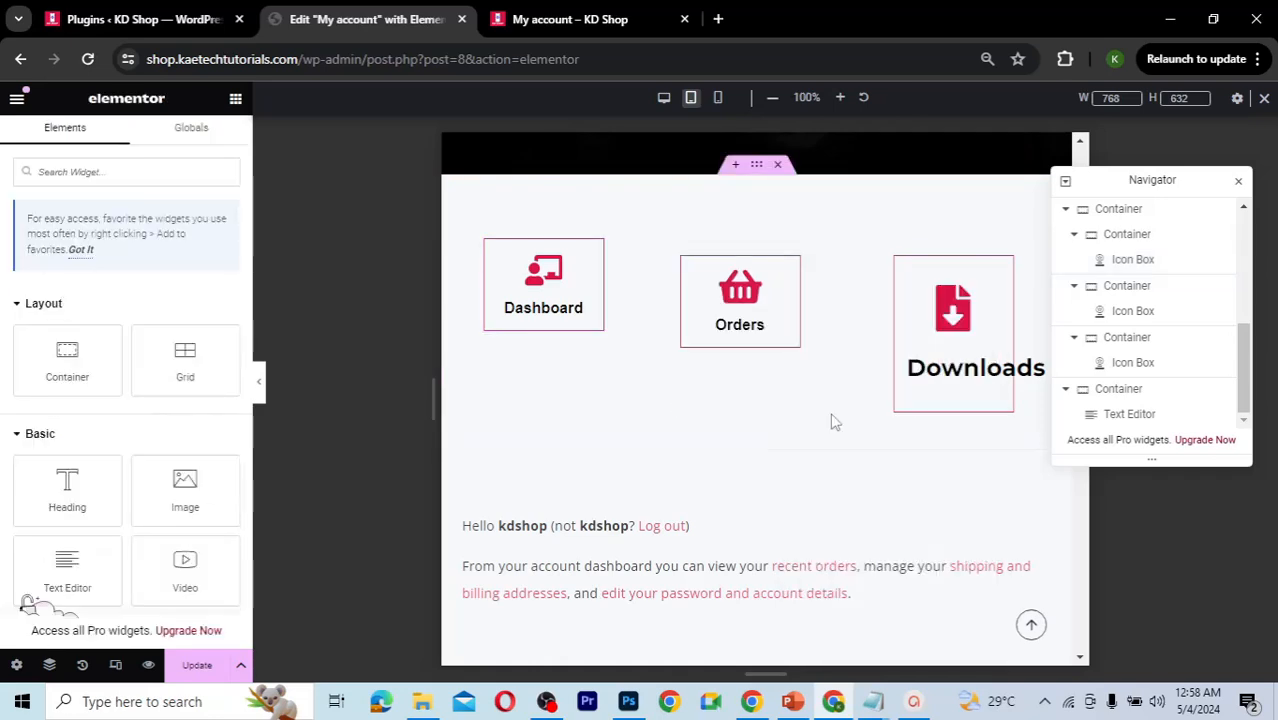
{"action": "right_click", "coordinate": [1006, 264]}
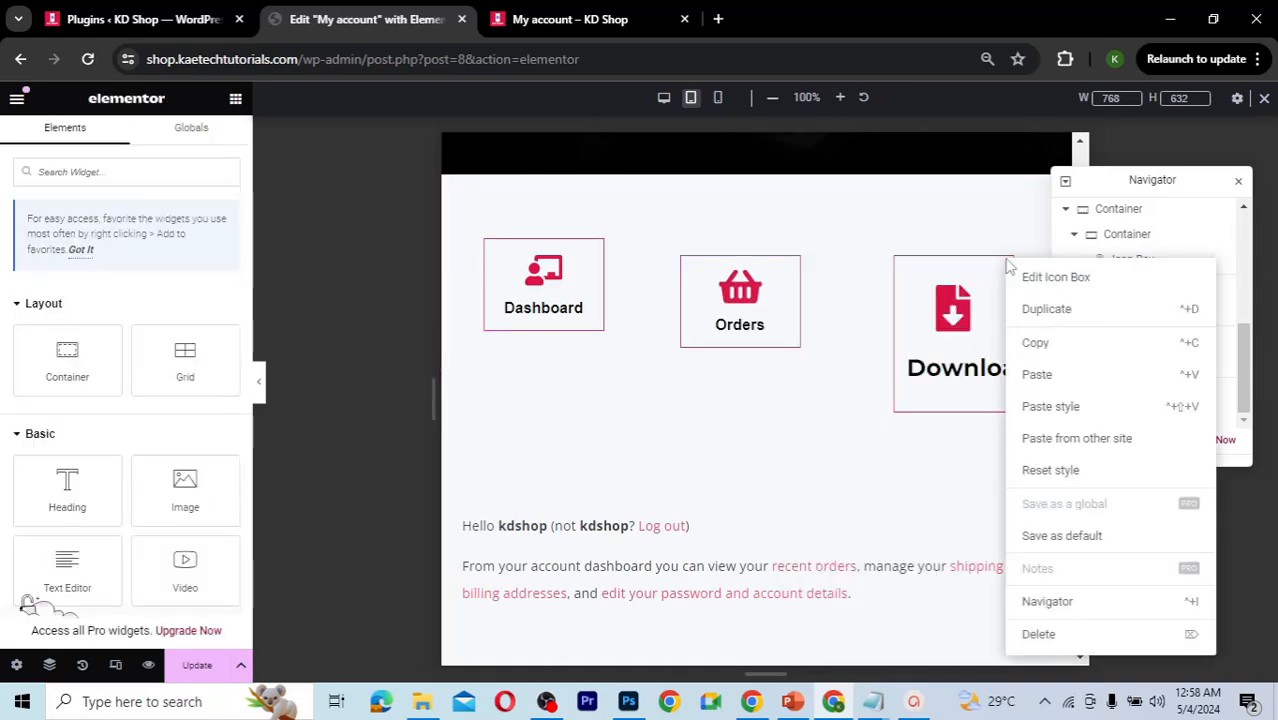
{"action": "left_click", "coordinate": [1046, 407]}
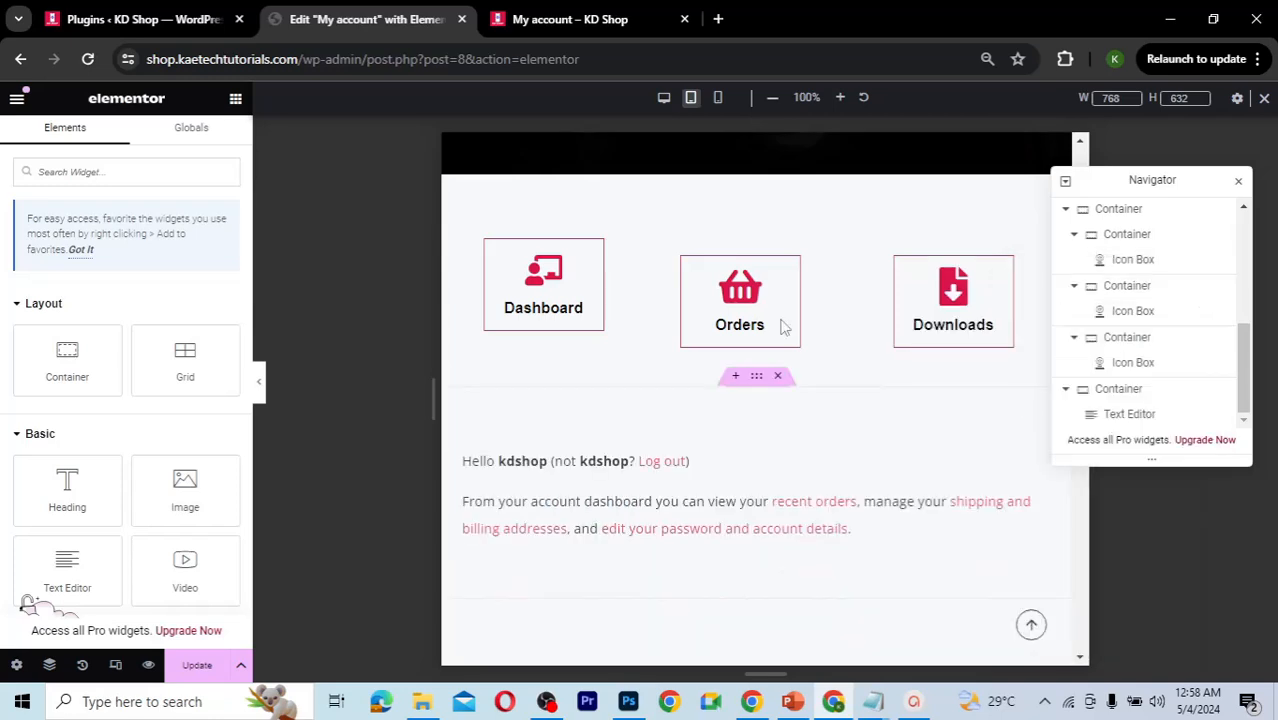
Step: Copy the container around the Dashboard box and paste its style onto the Orders and Downloads containers
{"action": "right_click", "coordinate": [485, 243]}
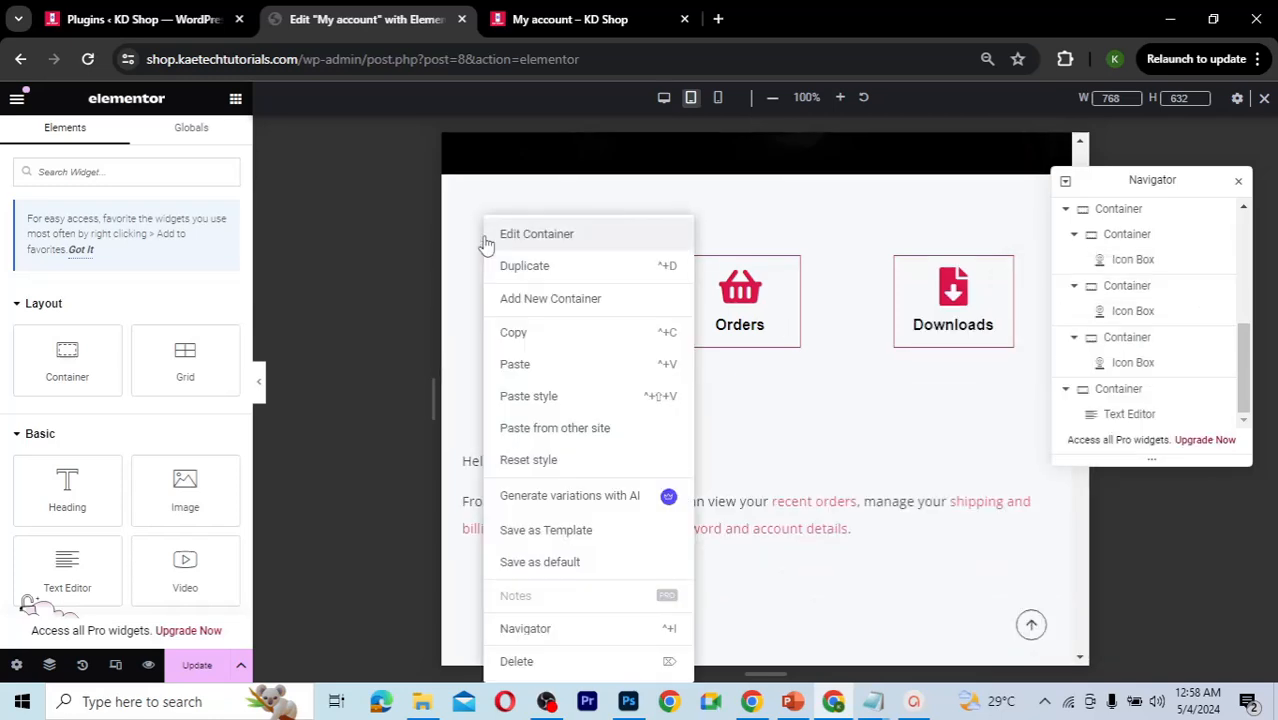
{"action": "left_click", "coordinate": [521, 335]}
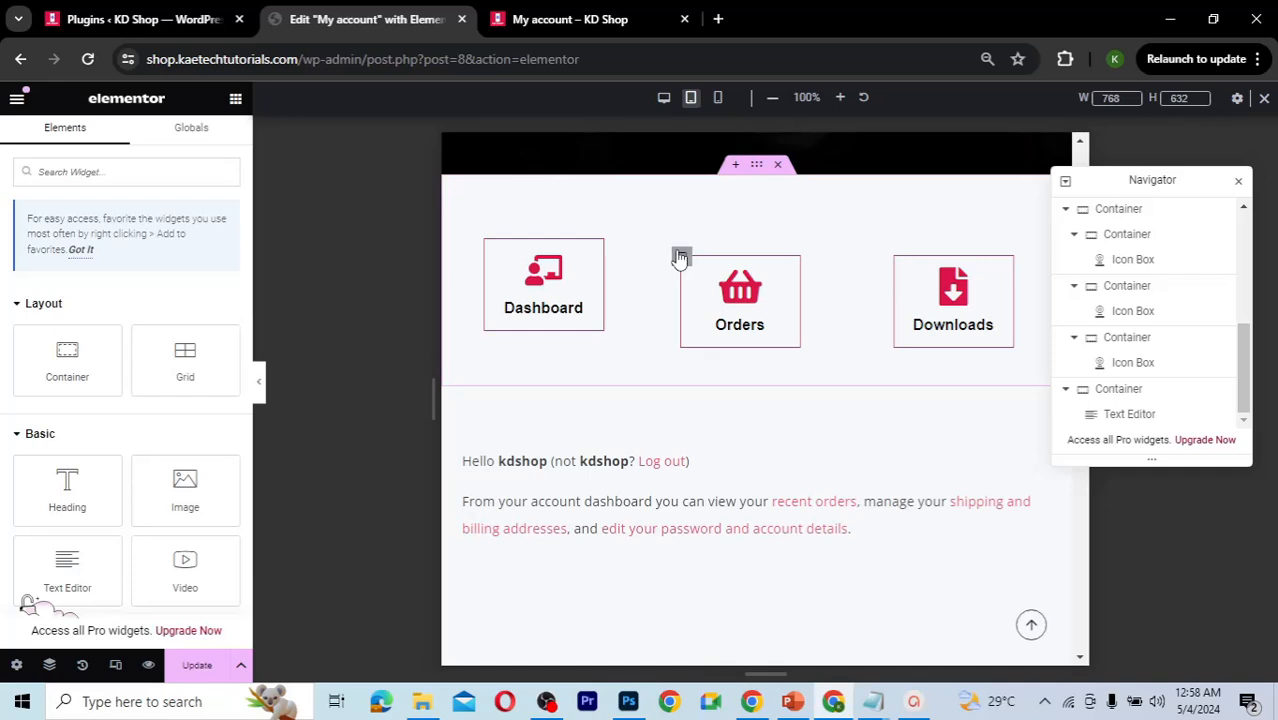
{"action": "right_click", "coordinate": [679, 258]}
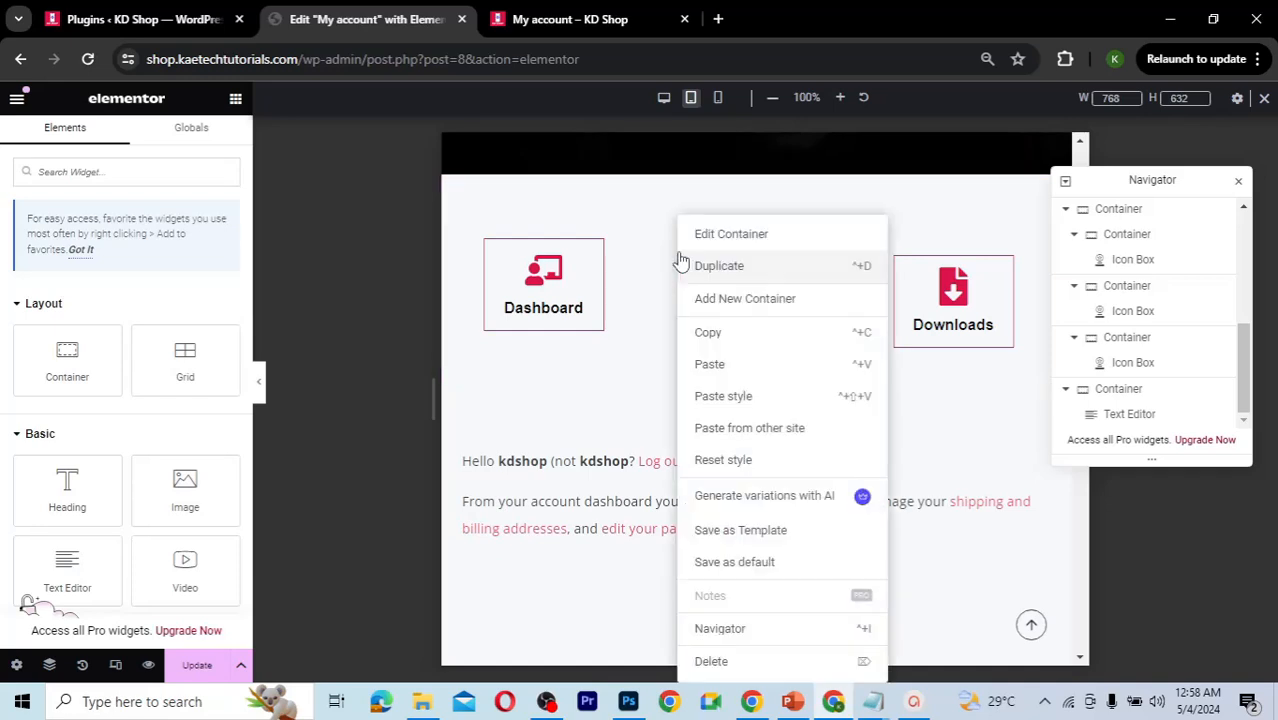
{"action": "left_click", "coordinate": [716, 399]}
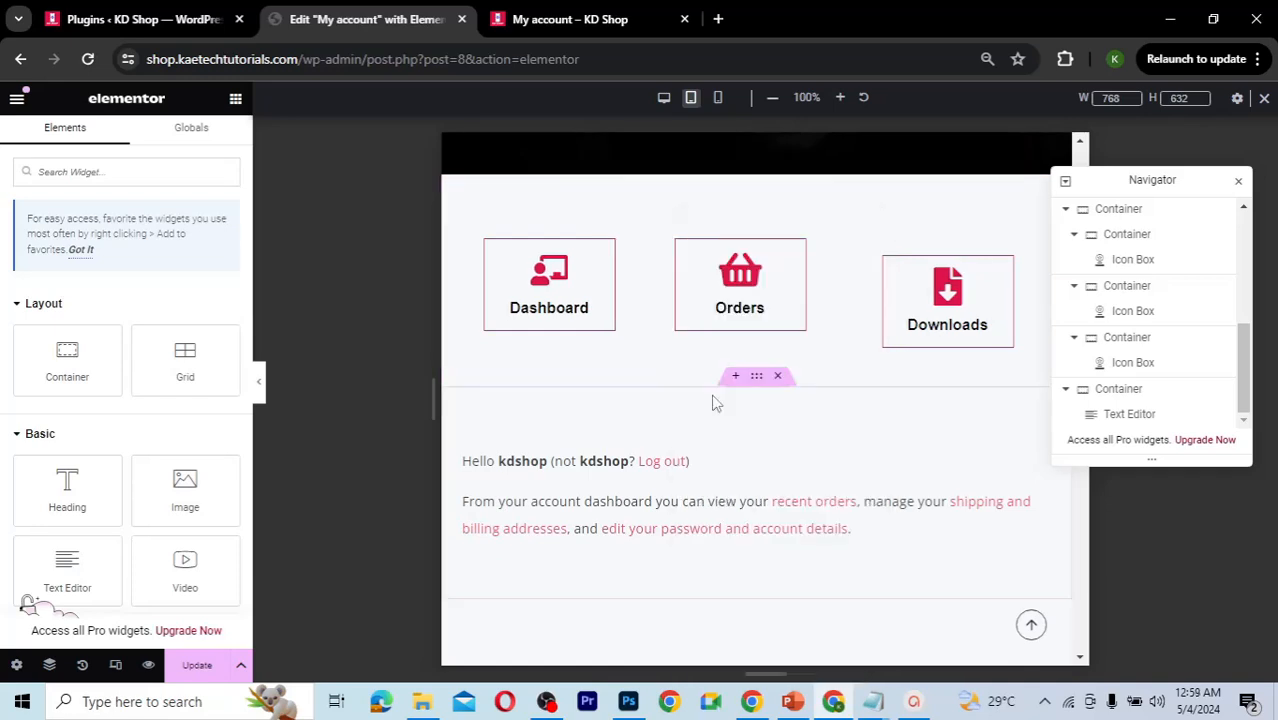
{"action": "right_click", "coordinate": [884, 258]}
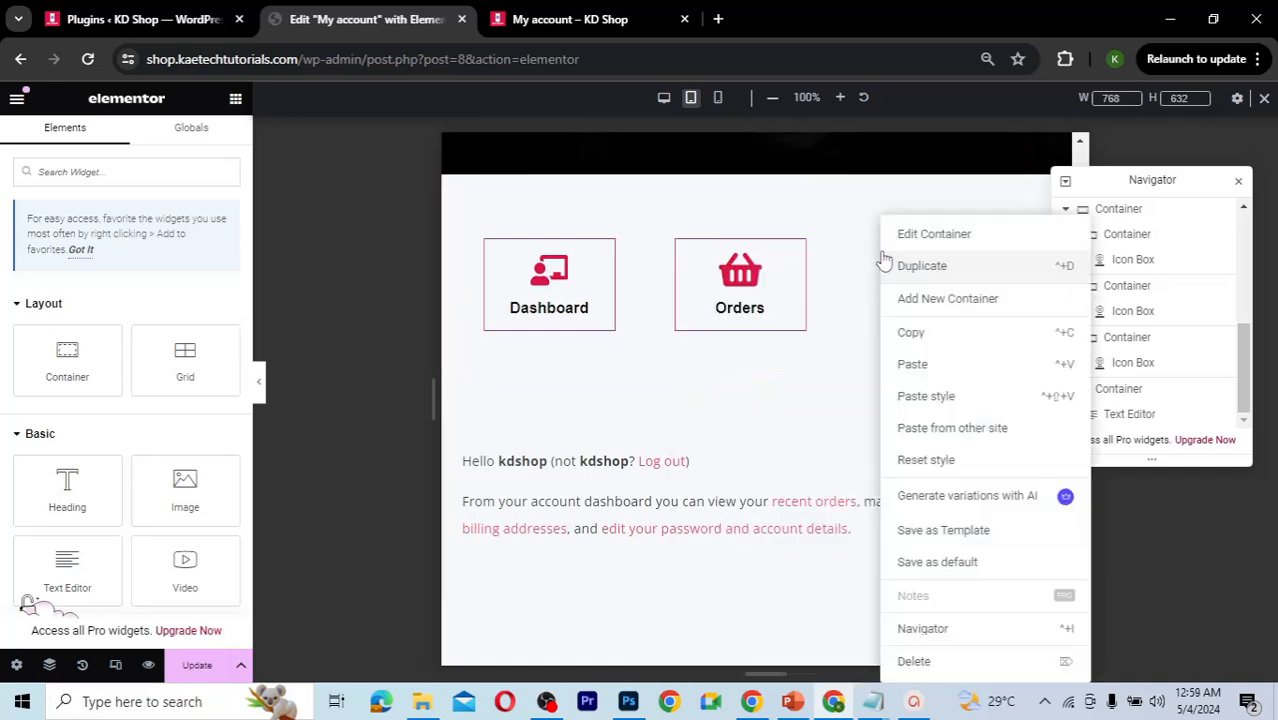
{"action": "left_click", "coordinate": [924, 399]}
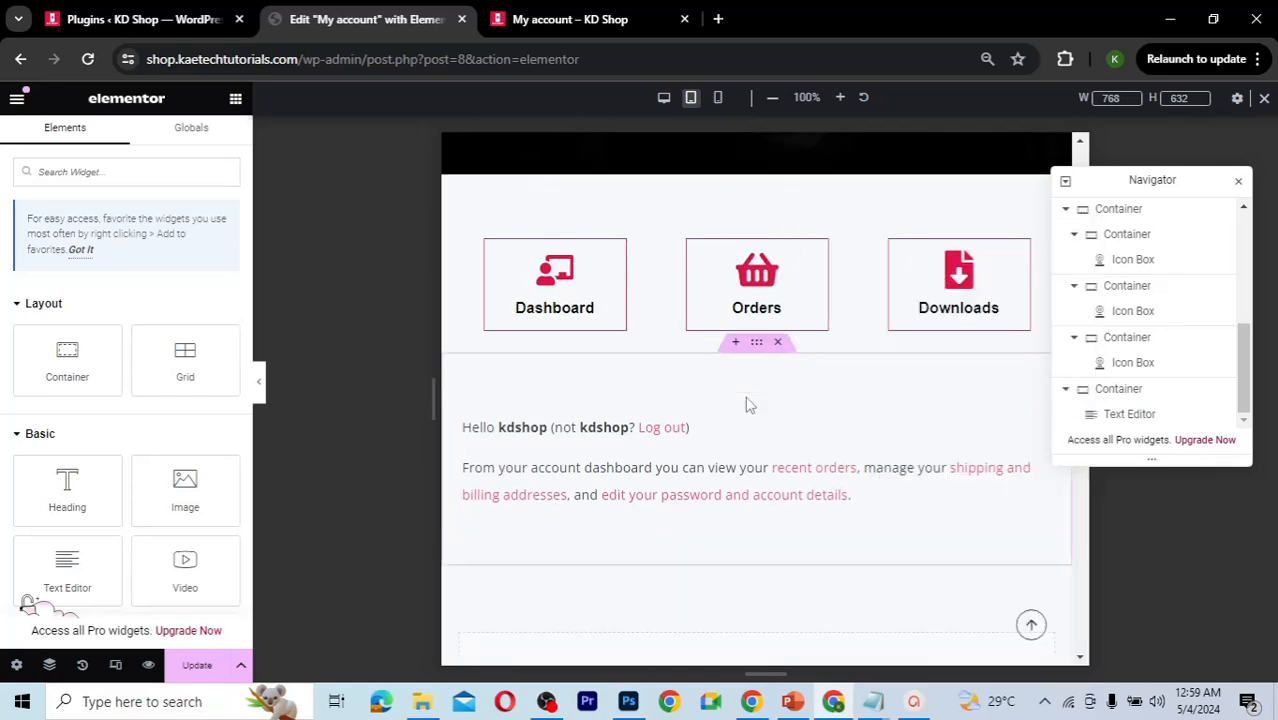
Step: Review the tablet layout and switch the responsive preview to Mobile Portrait to check the page on a phone screen
{"action": "scroll", "coordinate": [770, 320], "scroll_direction": "up", "scroll_amount": 3}
{"action": "scroll", "coordinate": [770, 320], "scroll_direction": "down", "scroll_amount": 3}
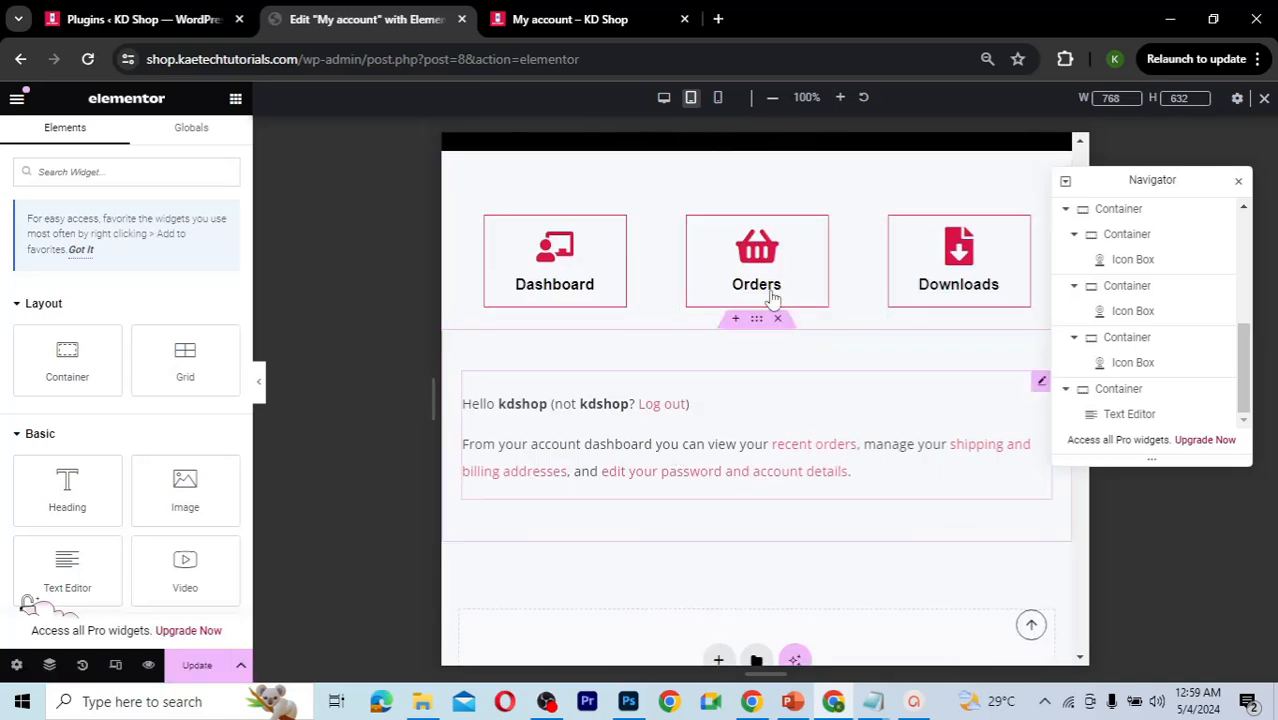
{"action": "scroll", "coordinate": [770, 300], "scroll_direction": "up", "scroll_amount": 3}
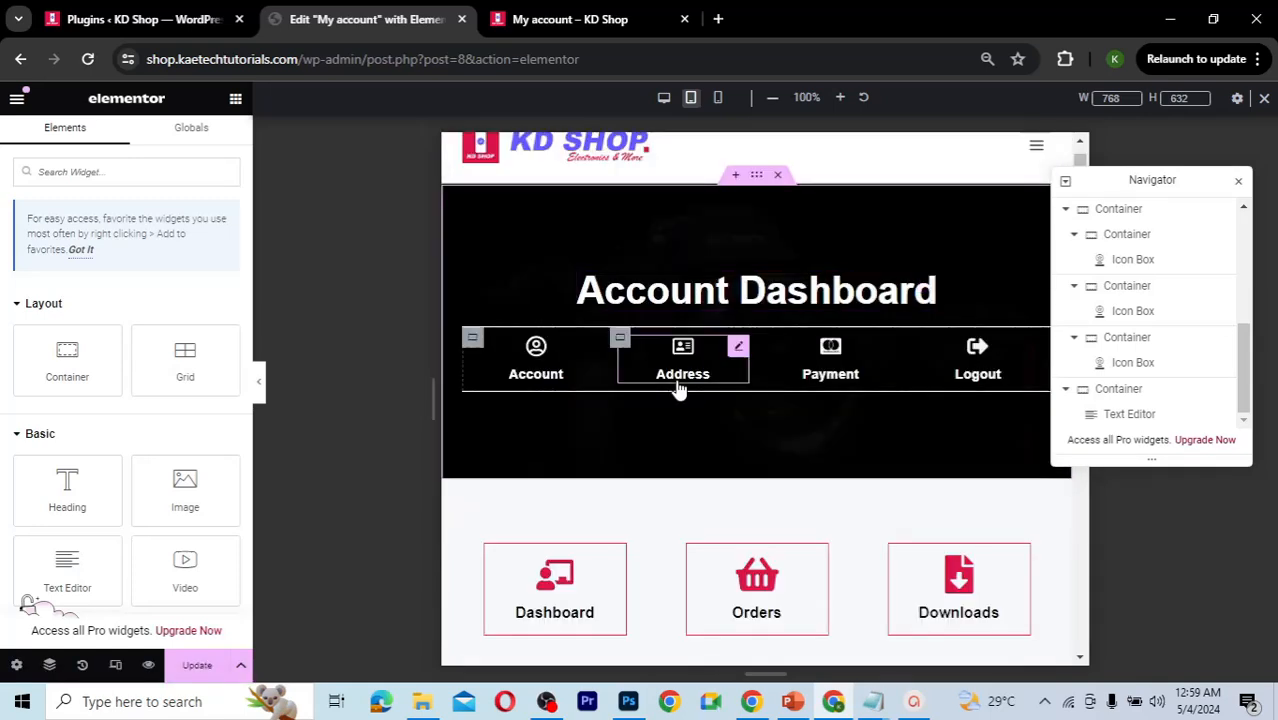
{"action": "left_click", "coordinate": [720, 99]}
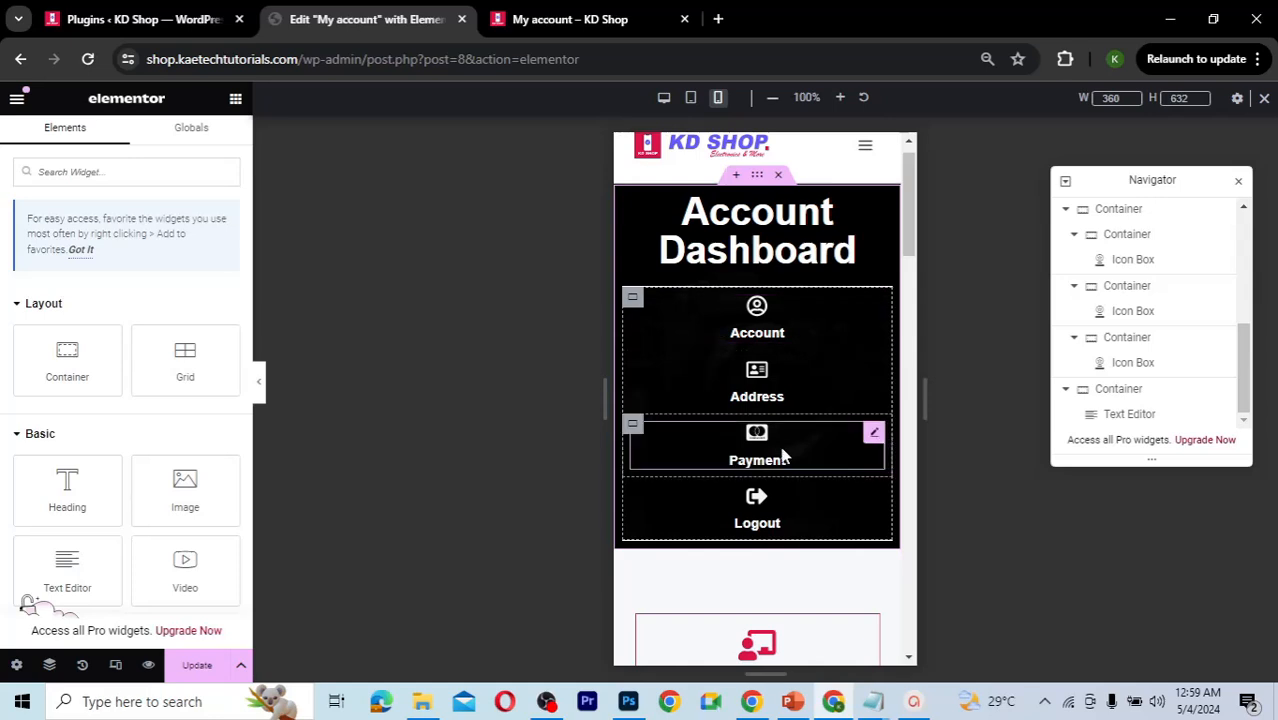
{"action": "scroll", "coordinate": [785, 455], "scroll_direction": "down", "scroll_amount": 5}
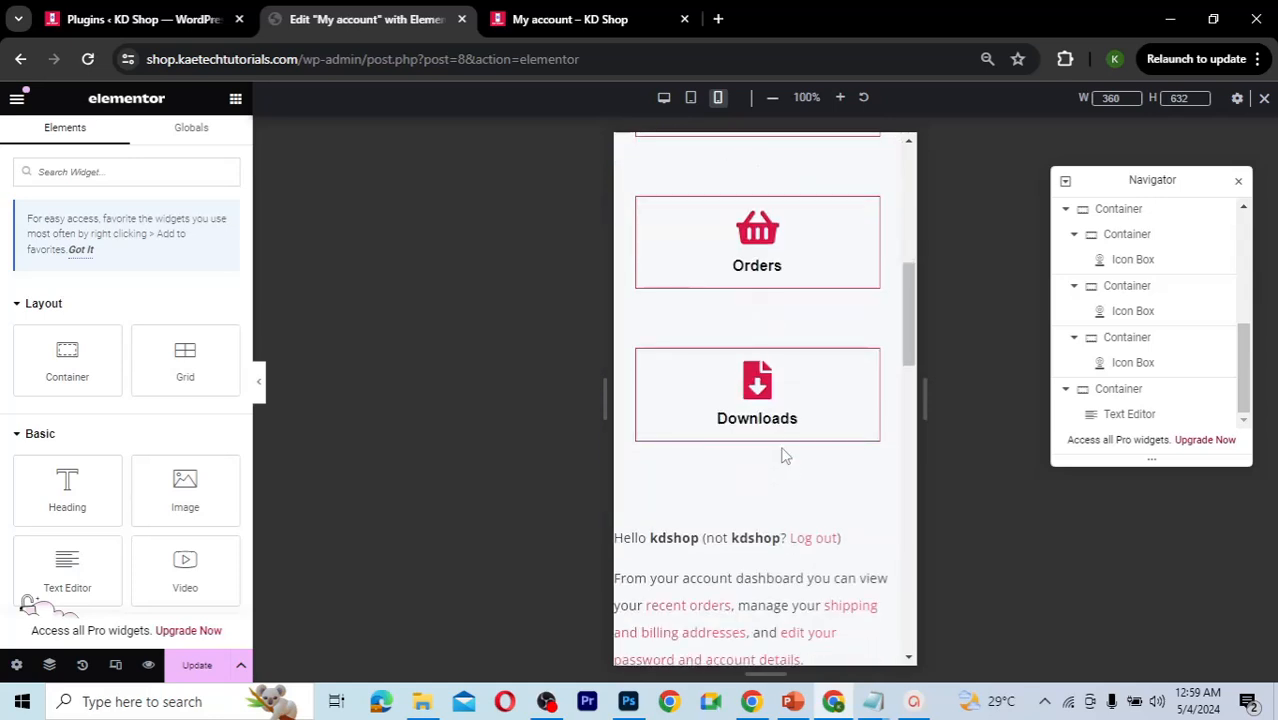
{"action": "scroll", "coordinate": [785, 455], "scroll_direction": "up", "scroll_amount": 5}
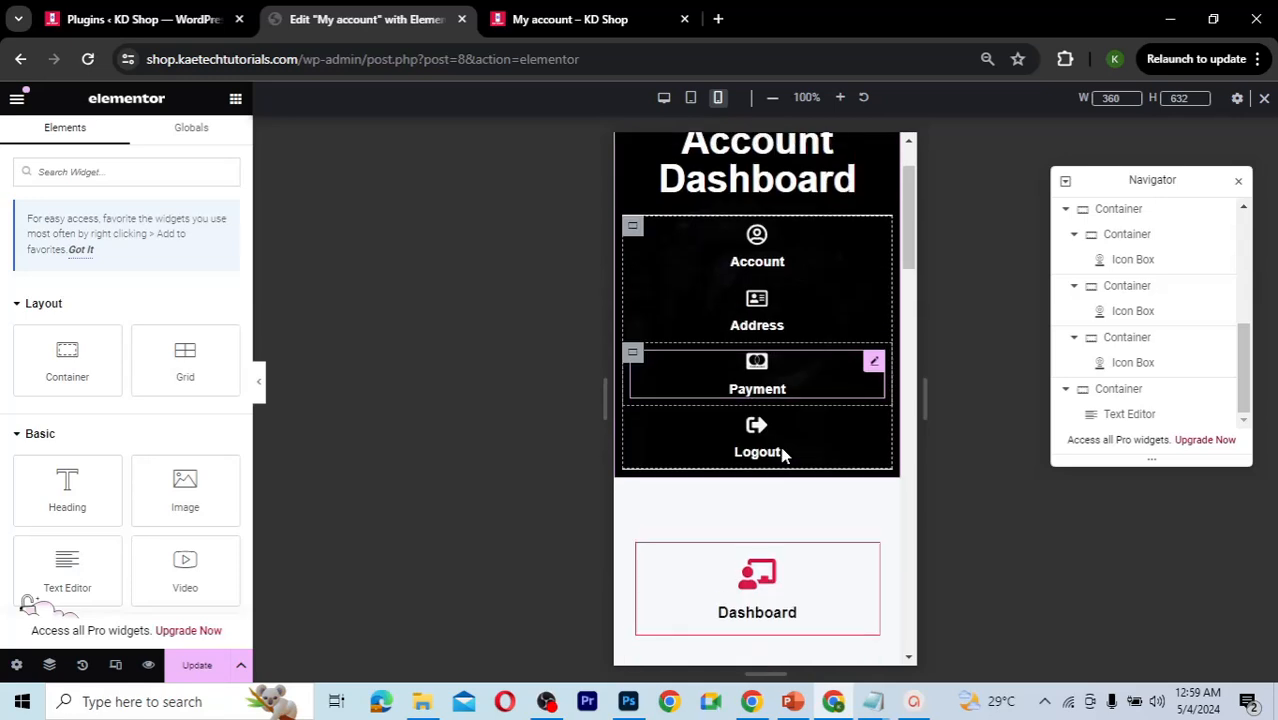
{"action": "scroll", "coordinate": [785, 455], "scroll_direction": "up", "scroll_amount": 1}
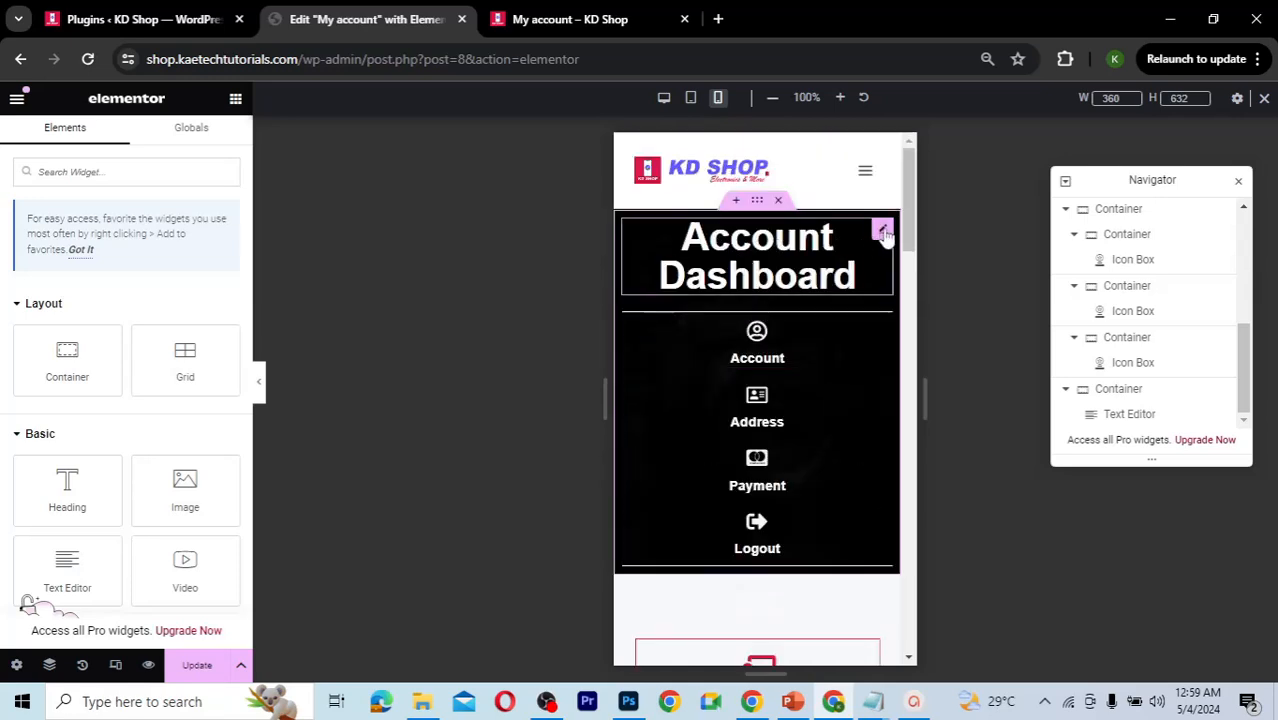
Step: Set the Account Dashboard heading's mobile font size to 35 px
{"action": "left_click", "coordinate": [881, 231]}
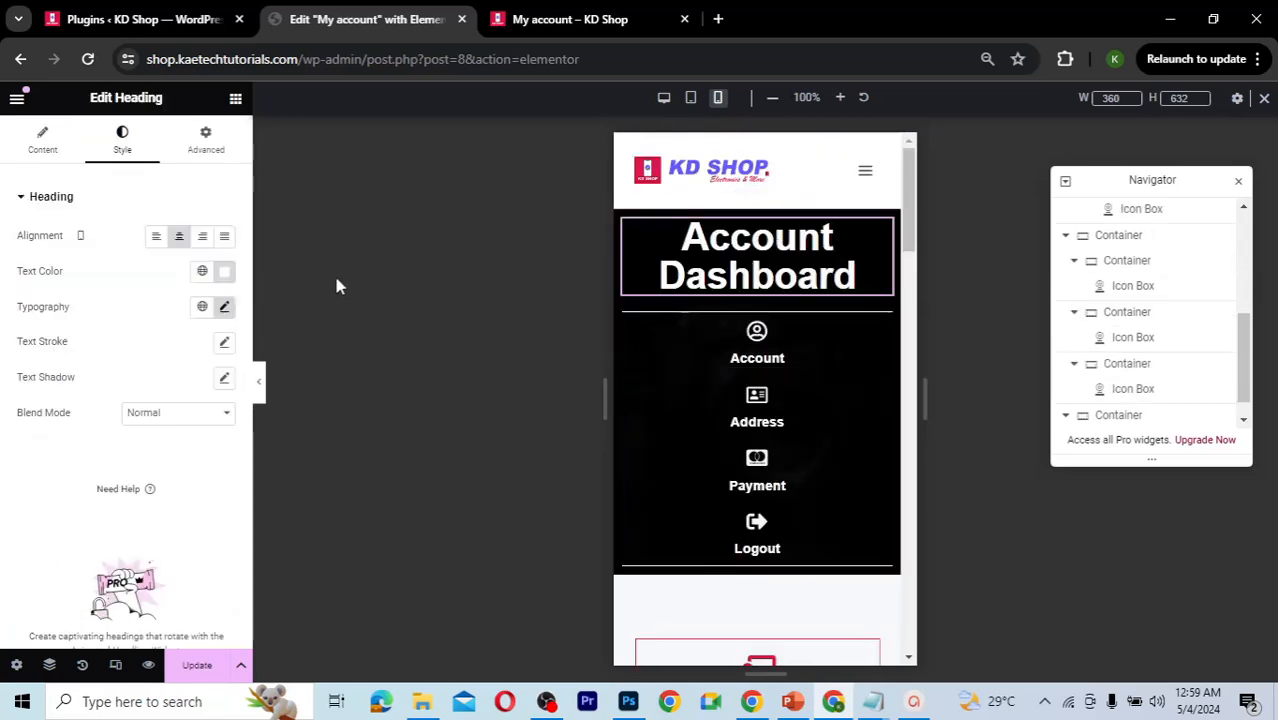
{"action": "left_click", "coordinate": [224, 307]}
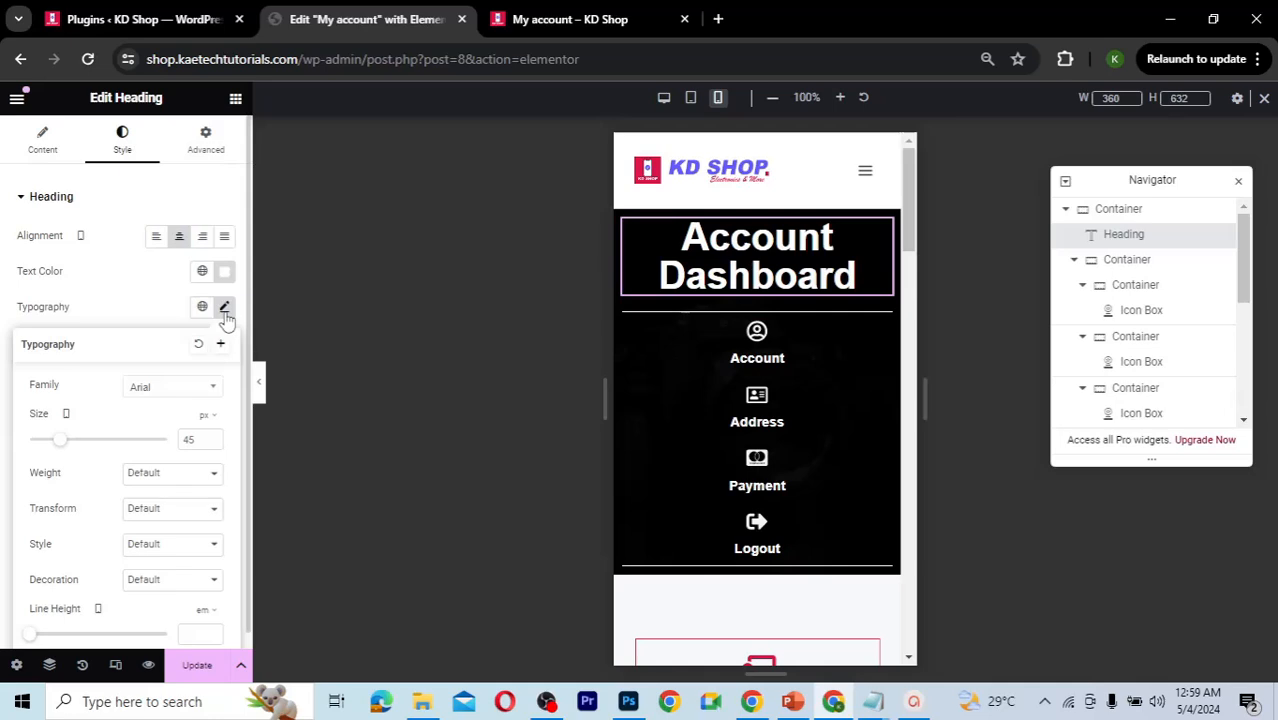
{"action": "left_click", "coordinate": [189, 439]}
{"action": "type", "text": "36"}
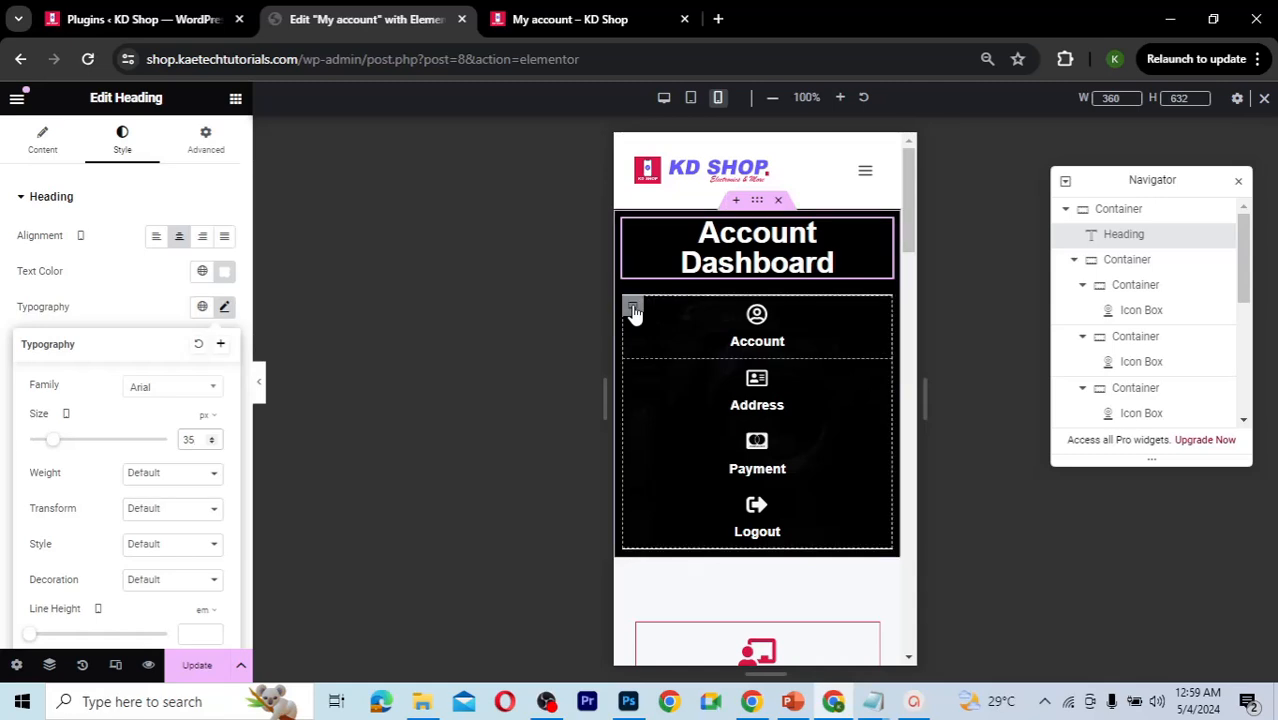
Step: Set the container around the Account icon box to full content width, with a mobile width of 20%
{"action": "left_click", "coordinate": [633, 308]}
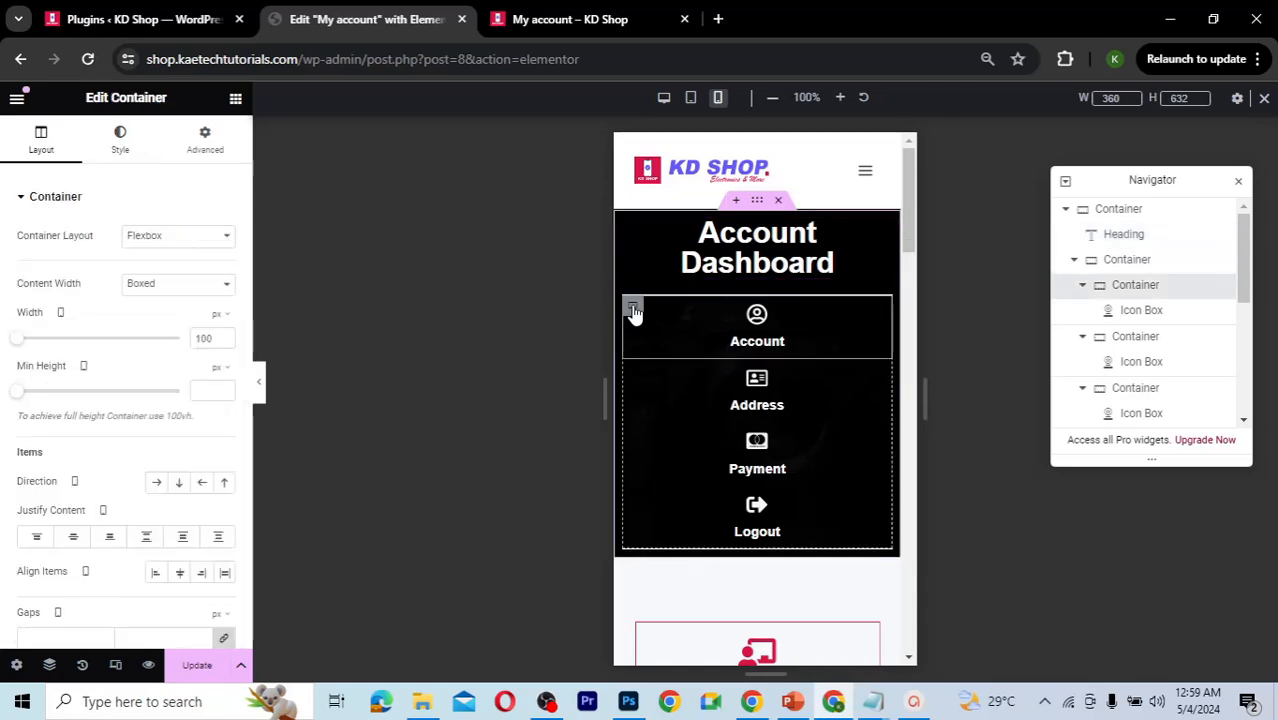
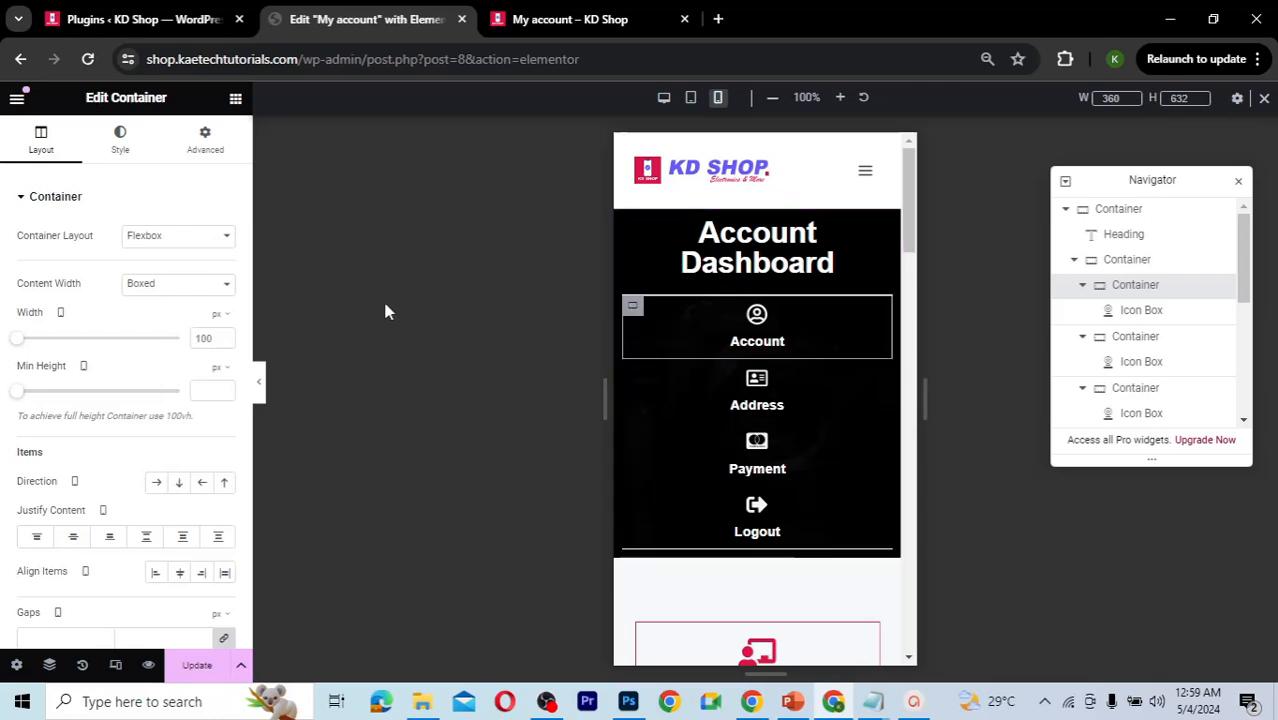
{"action": "left_click", "coordinate": [168, 288]}
{"action": "left_click", "coordinate": [162, 318]}
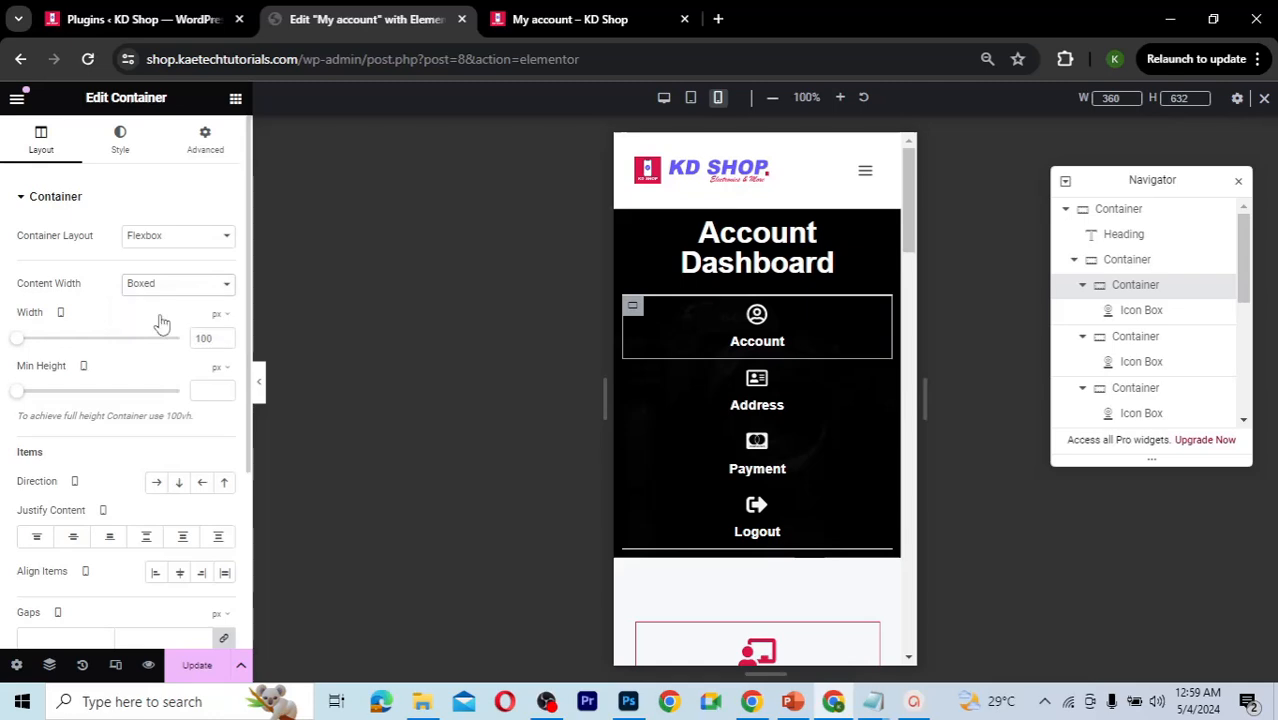
{"action": "left_click", "coordinate": [220, 318]}
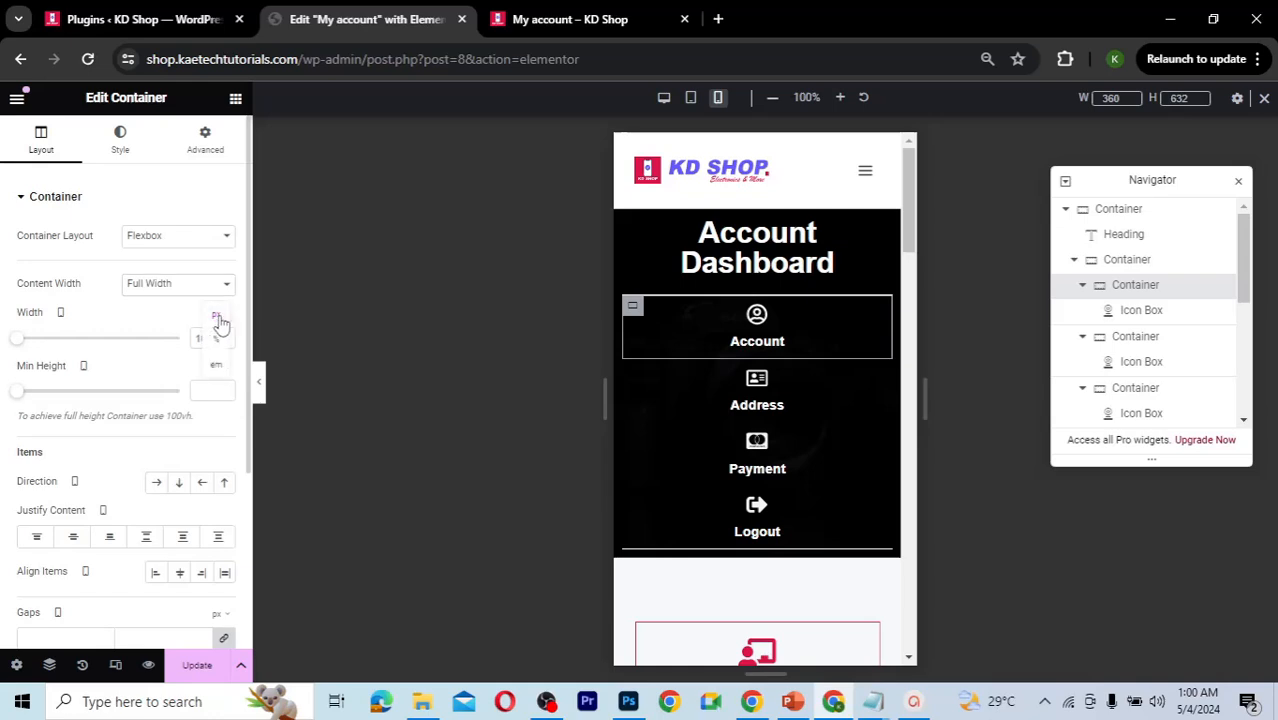
{"action": "left_click", "coordinate": [217, 340]}
{"action": "type", "text": "50"}
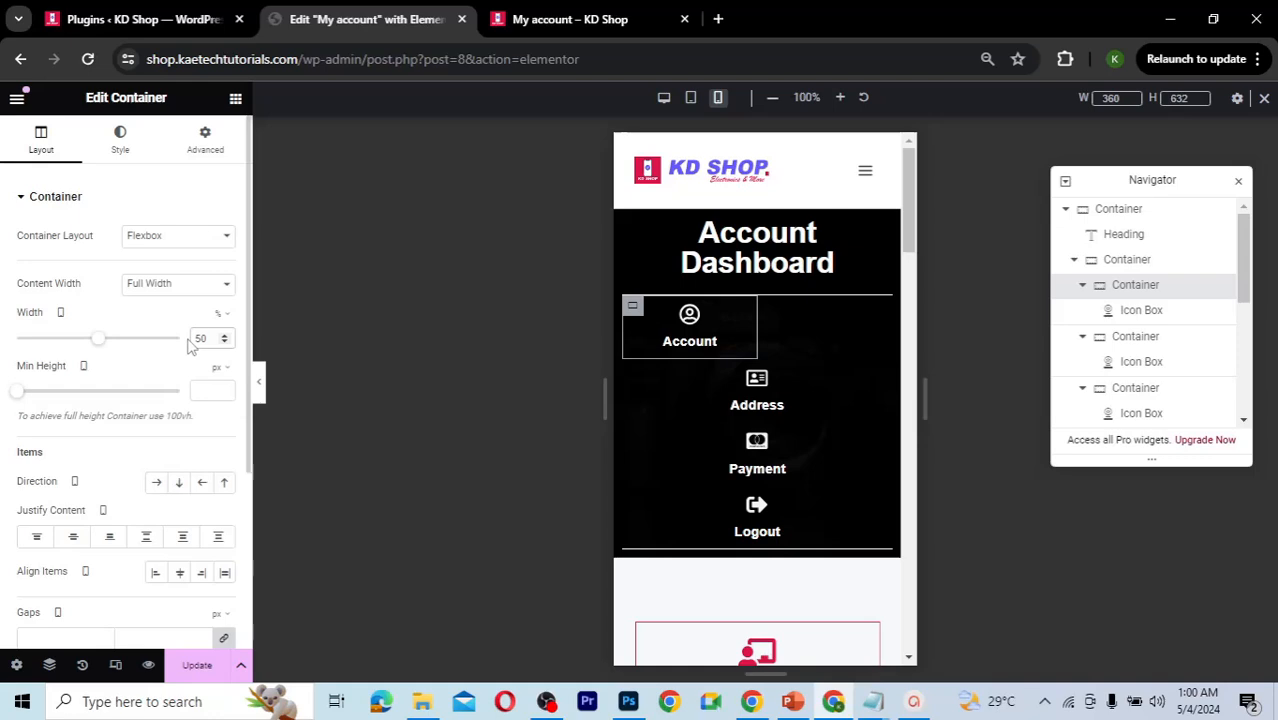
{"action": "key", "text": "ctrl+a"}
{"action": "type", "text": "2"}
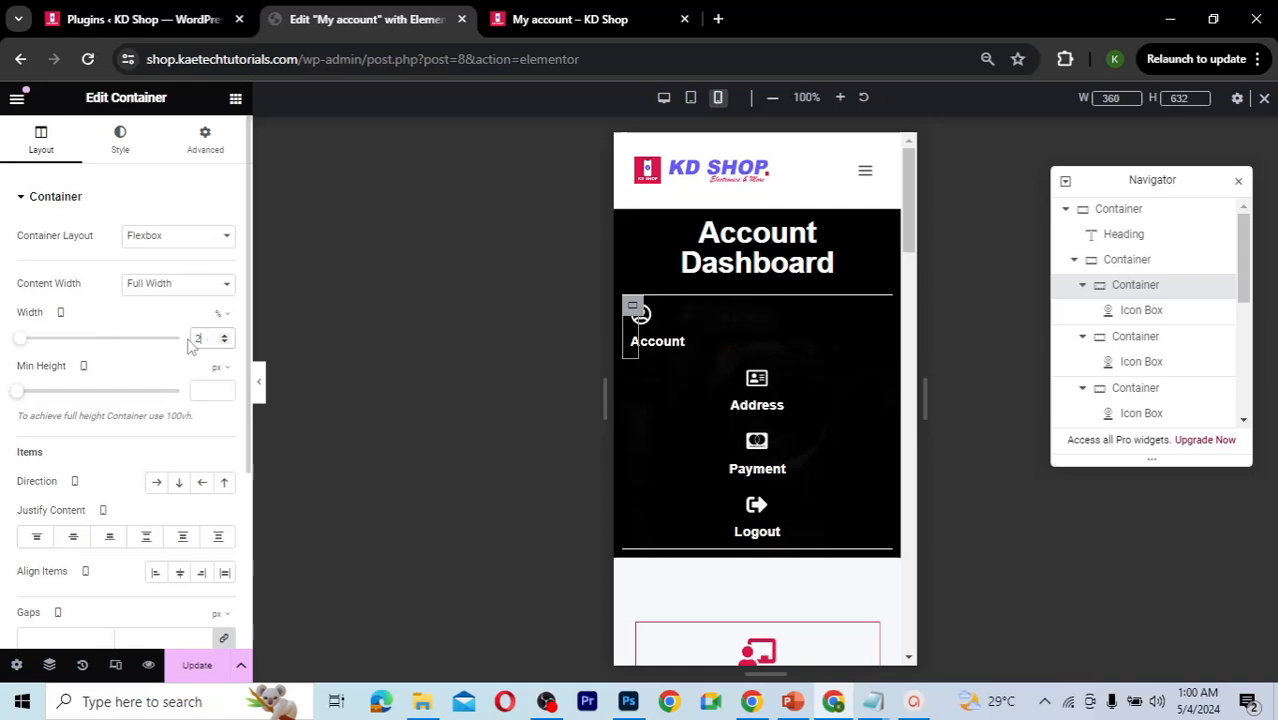
{"action": "type", "text": "0"}
Step: Copy the Account container and paste its 20% width style onto the Address, Payment and Logout containers
{"action": "right_click", "coordinate": [635, 311]}
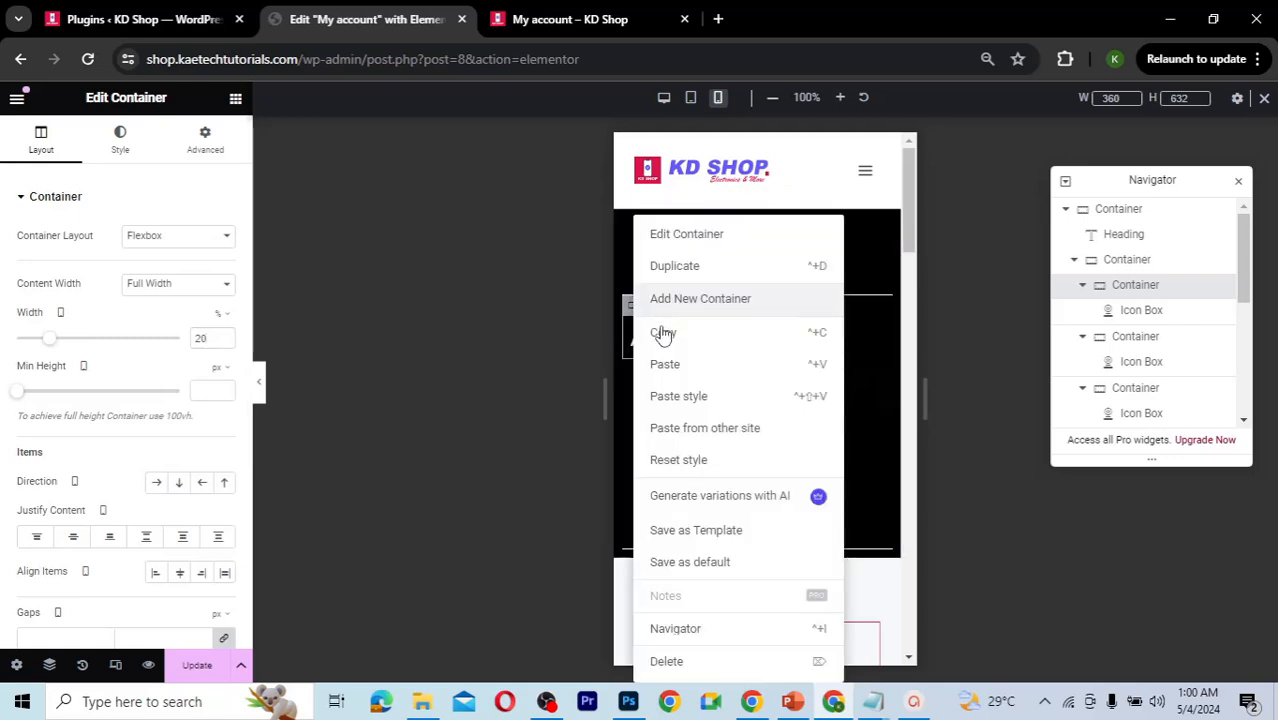
{"action": "left_click", "coordinate": [662, 334]}
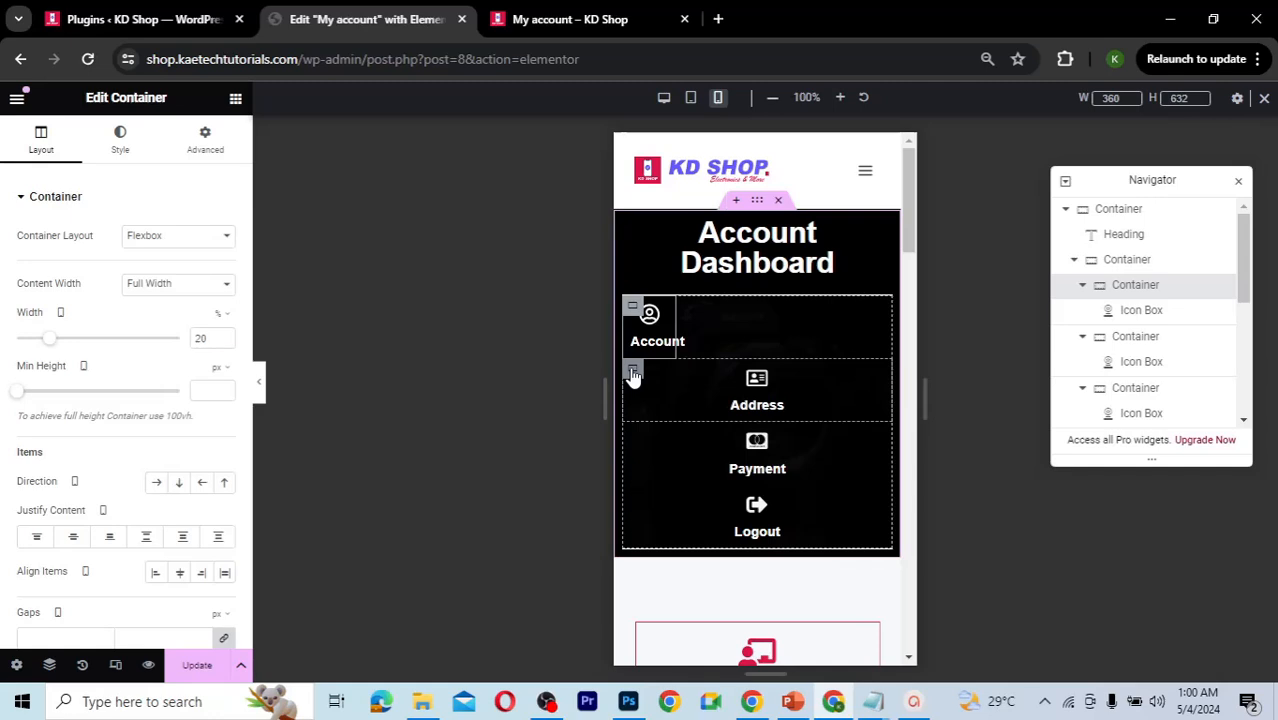
{"action": "right_click", "coordinate": [633, 375]}
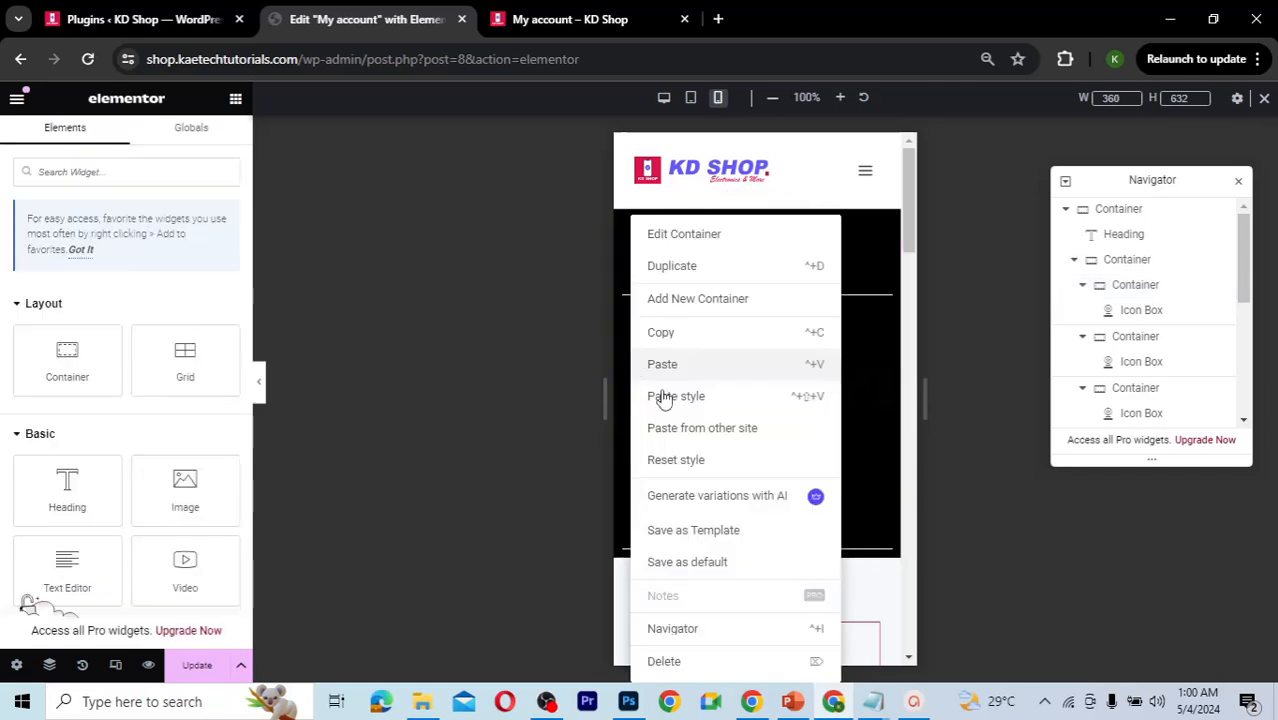
{"action": "left_click", "coordinate": [663, 397]}
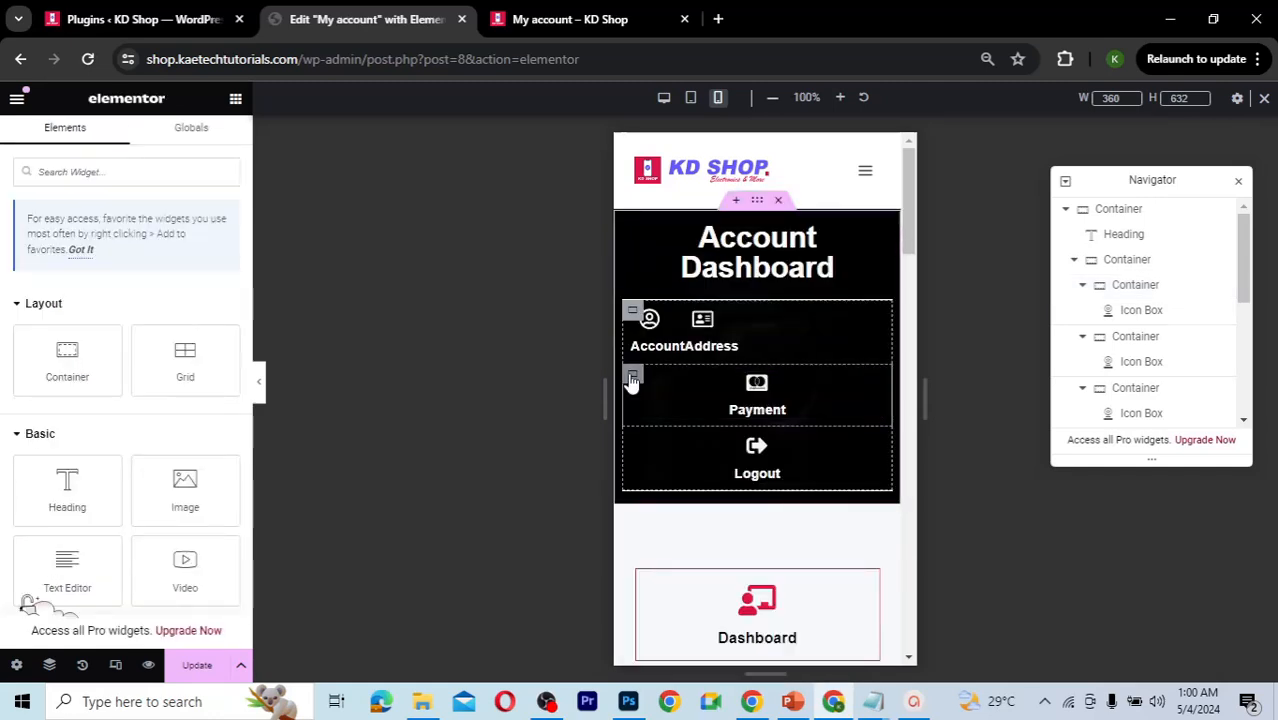
{"action": "right_click", "coordinate": [632, 380]}
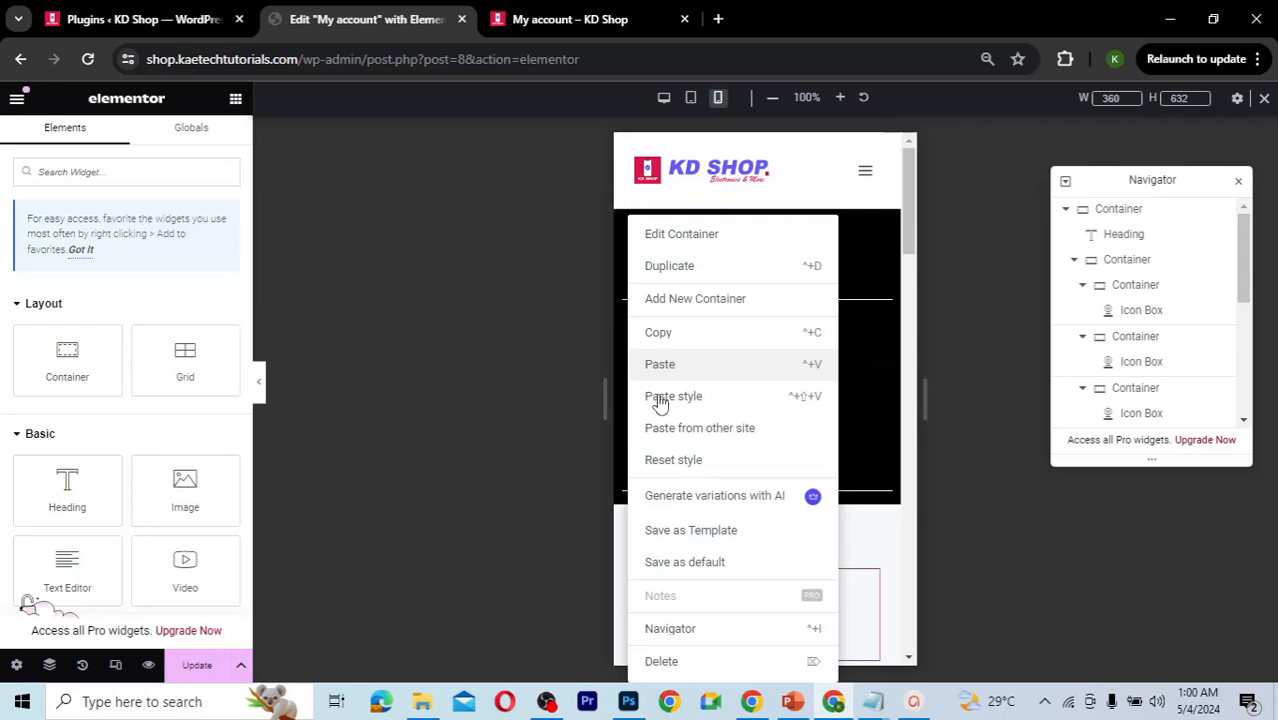
{"action": "left_click", "coordinate": [658, 397]}
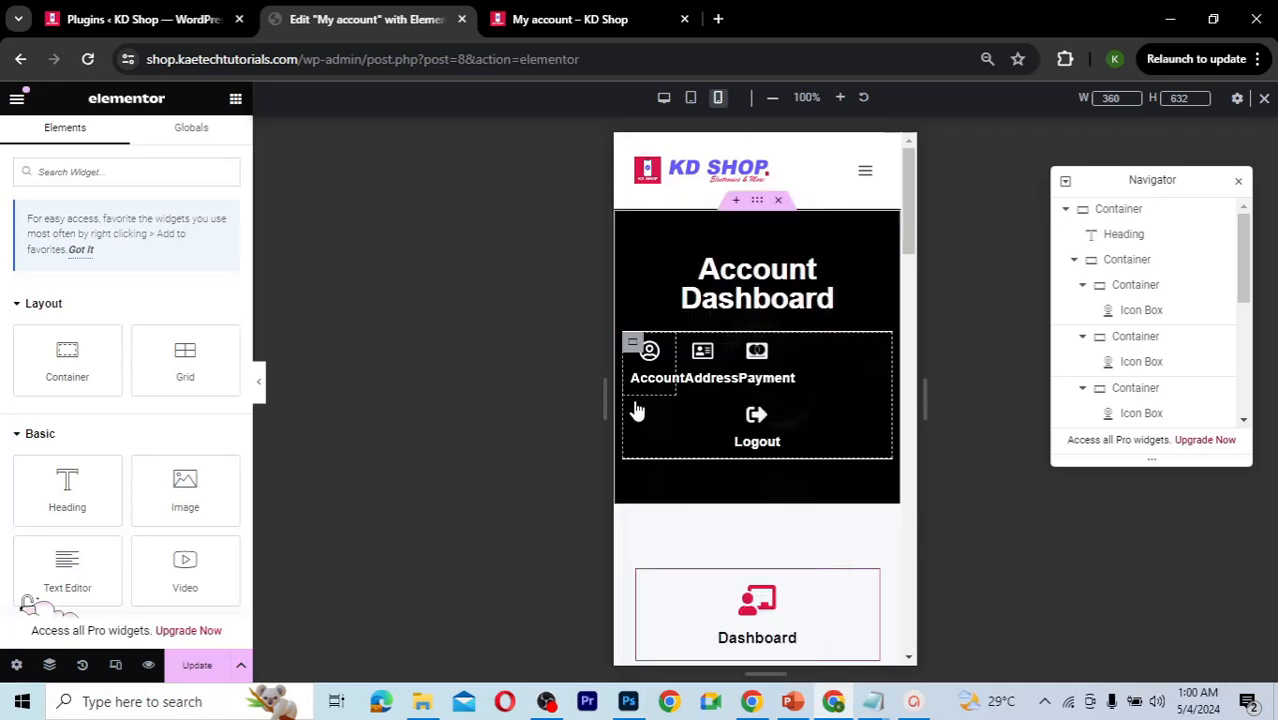
{"action": "right_click", "coordinate": [633, 408]}
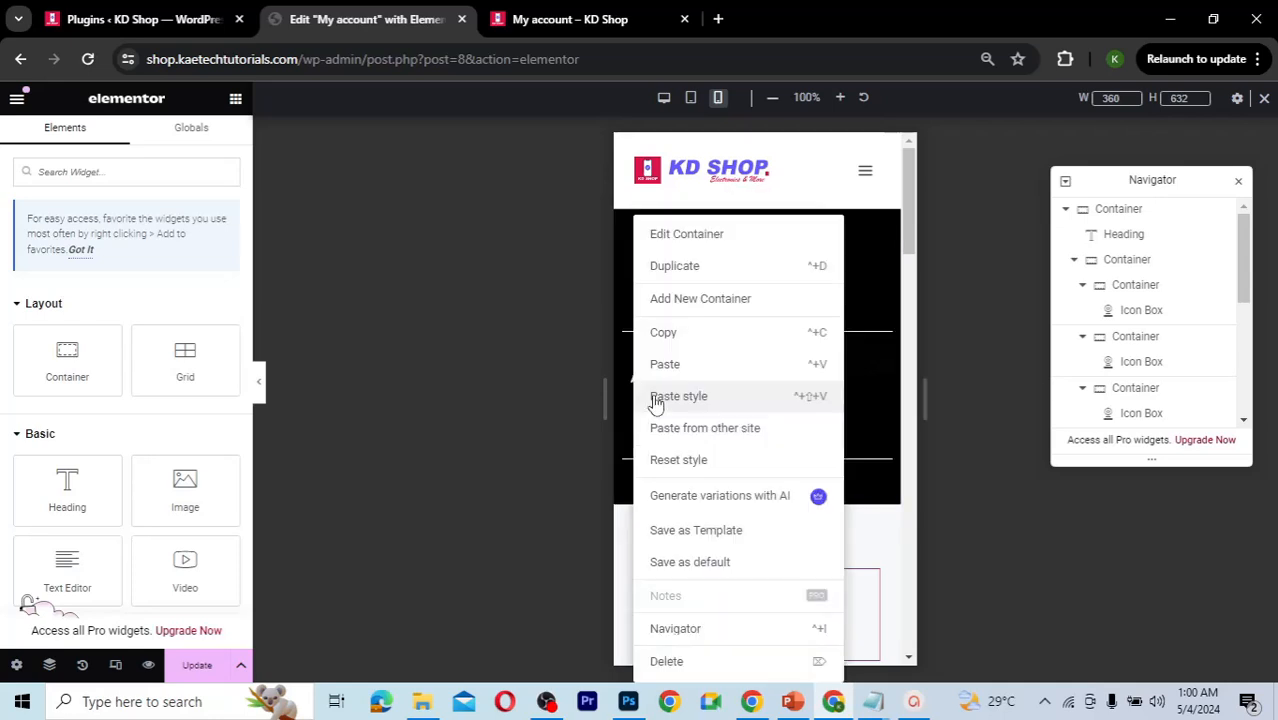
{"action": "left_click", "coordinate": [656, 397]}
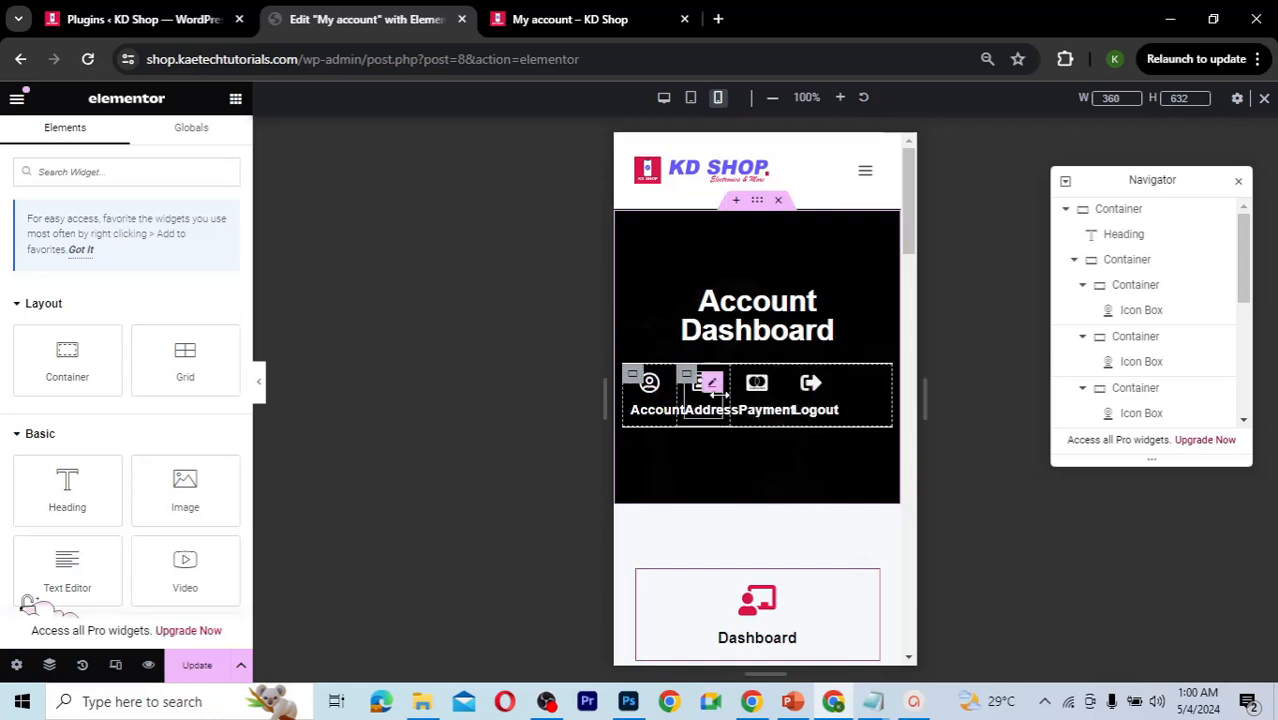
Step: Set the mobile width of the container around the Account icon box to 25%
{"action": "left_click", "coordinate": [633, 376]}
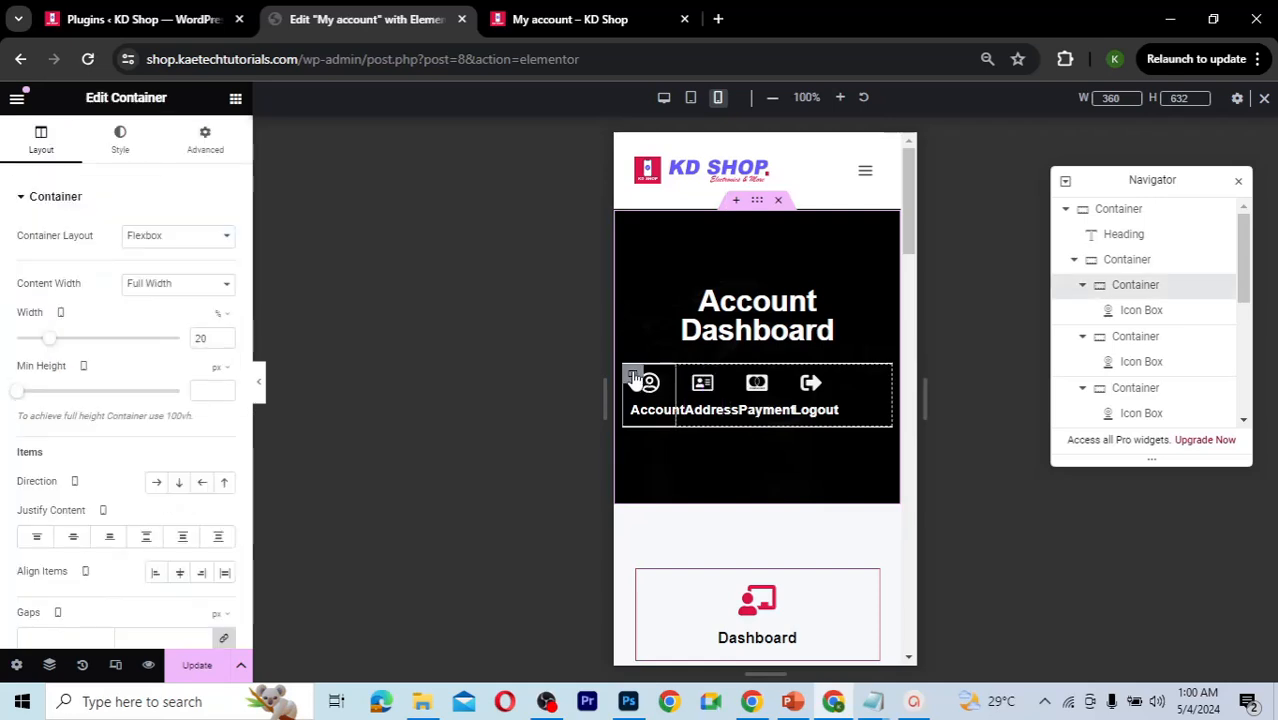
{"action": "double_click", "coordinate": [199, 338]}
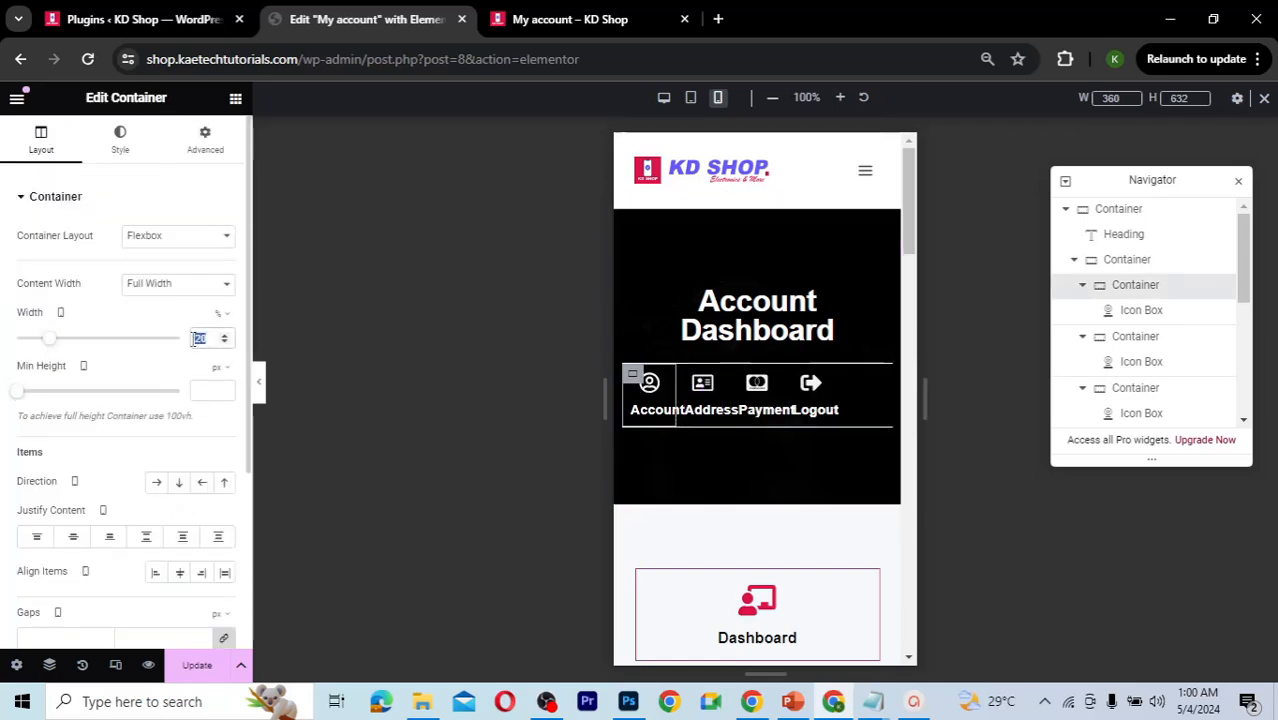
{"action": "type", "text": "25"}
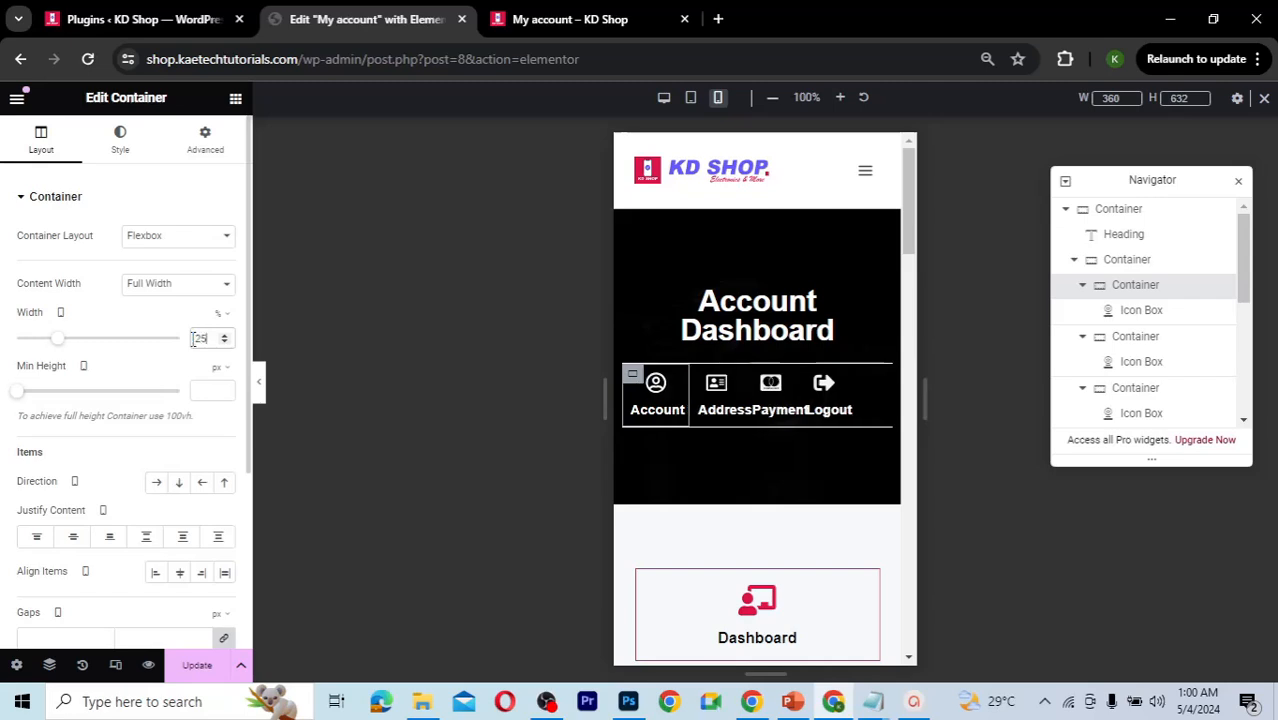
Step: Copy the Account container and paste its 25% width style onto the Address, Payment and Logout containers
{"action": "right_click", "coordinate": [633, 377]}
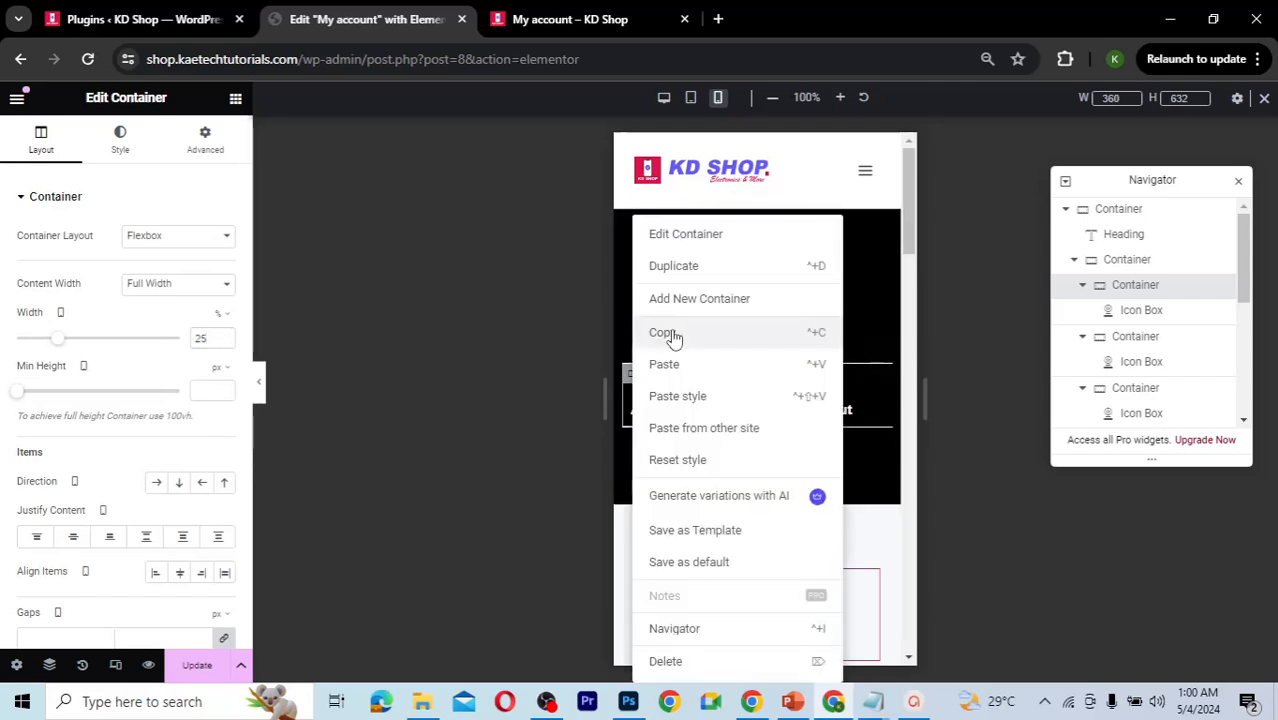
{"action": "left_click", "coordinate": [670, 334]}
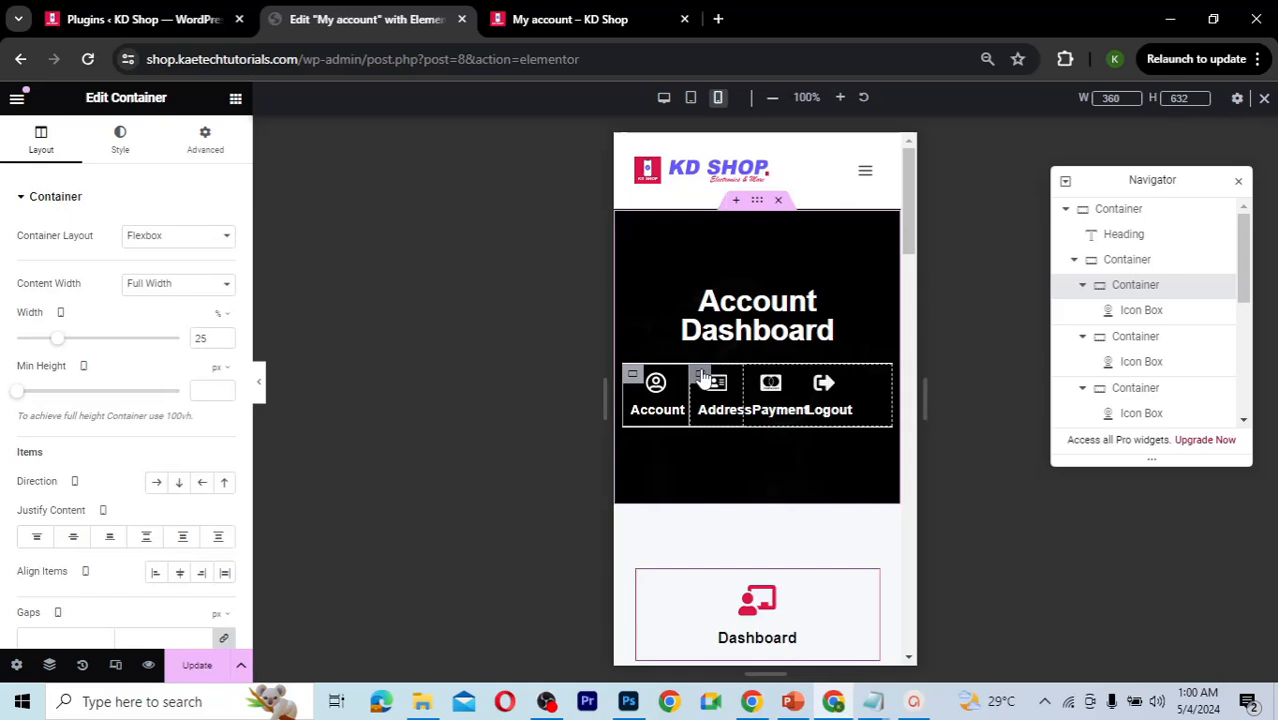
{"action": "right_click", "coordinate": [704, 377]}
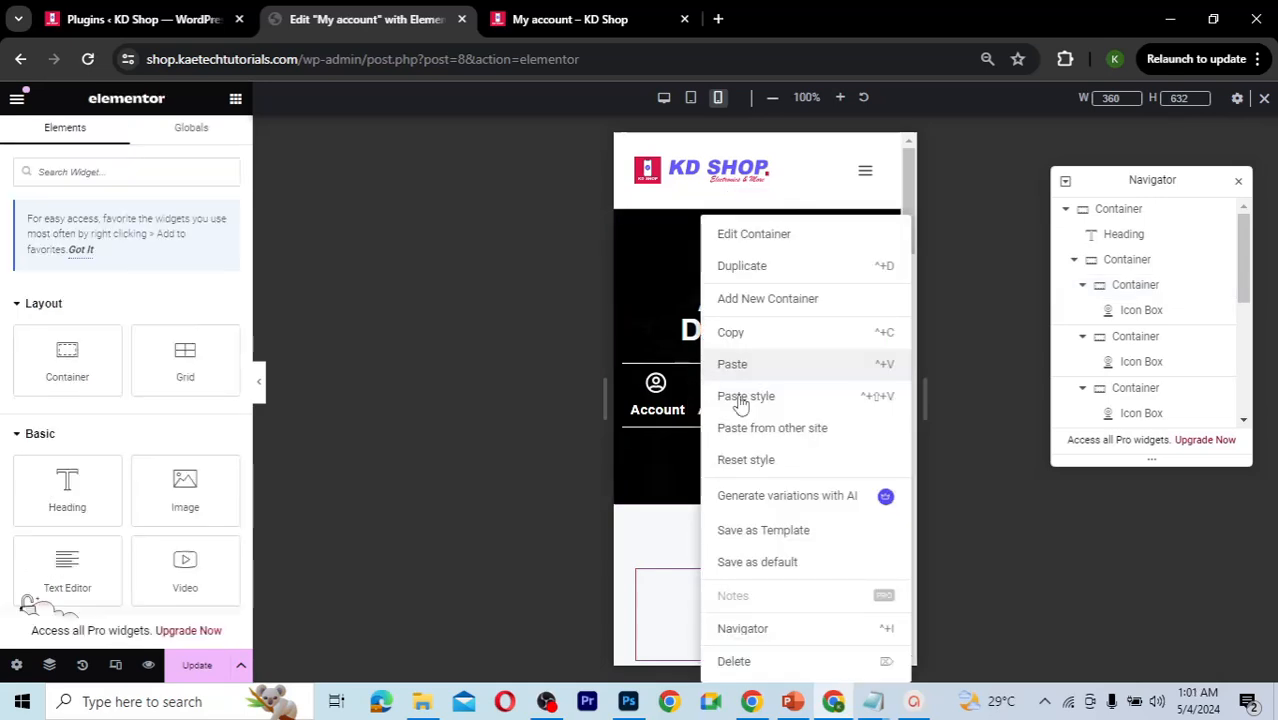
{"action": "left_click", "coordinate": [736, 397]}
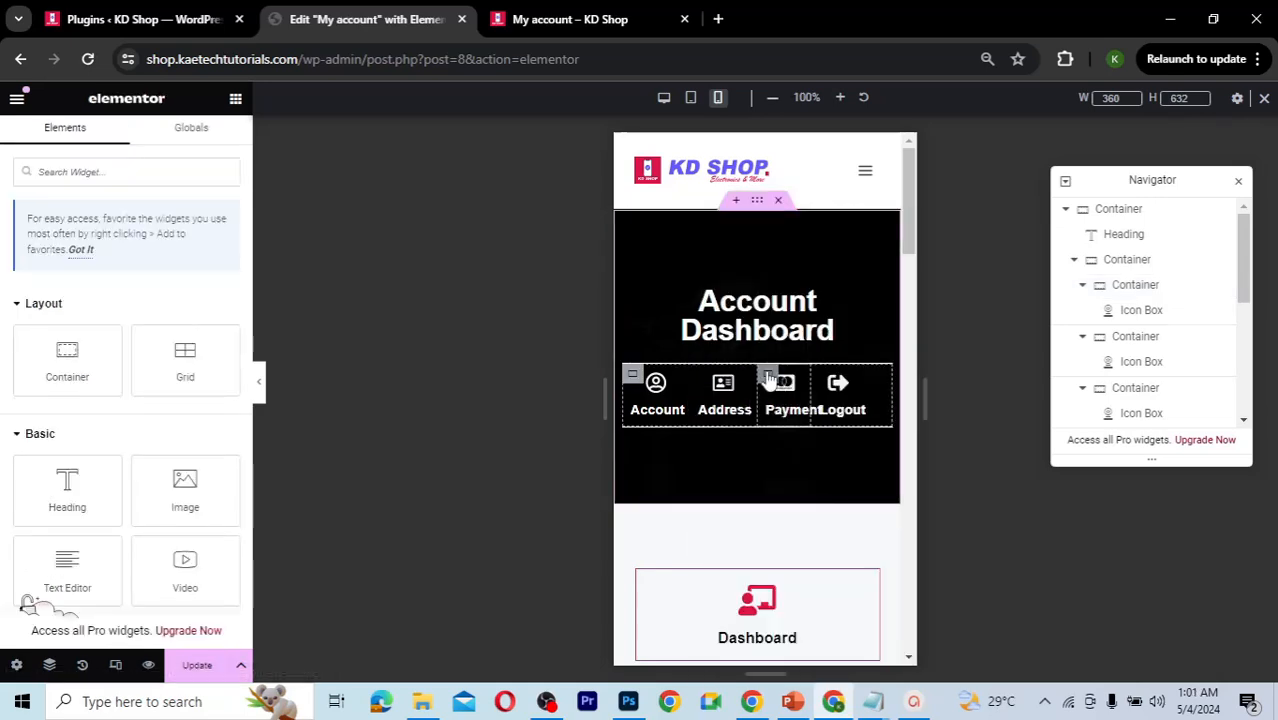
{"action": "right_click", "coordinate": [768, 378]}
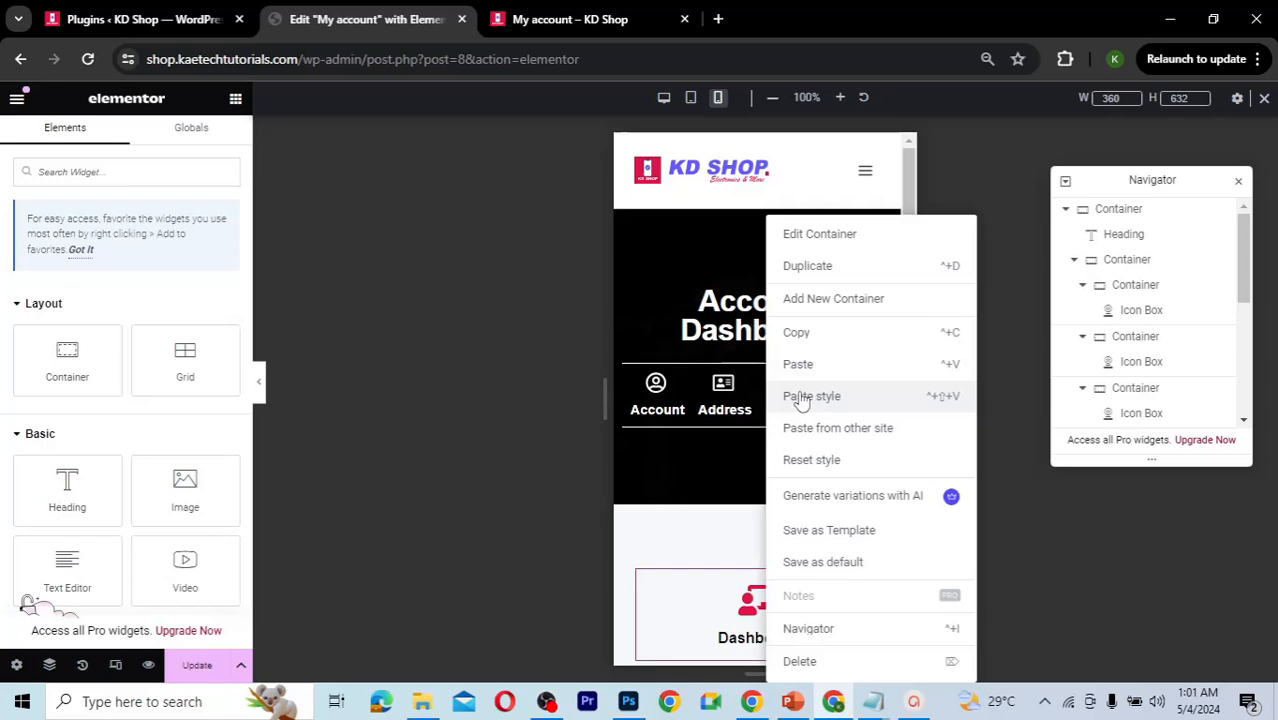
{"action": "left_click", "coordinate": [801, 397]}
{"action": "right_click", "coordinate": [838, 377]}
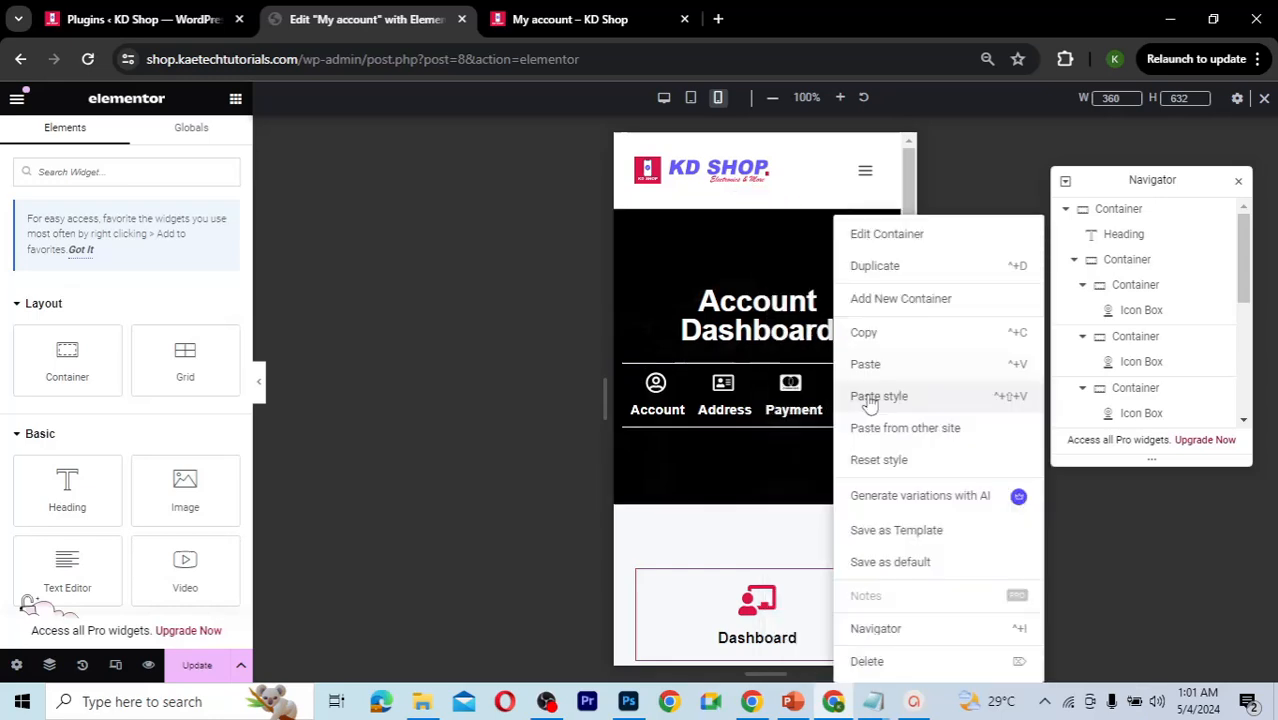
{"action": "left_click", "coordinate": [867, 397]}
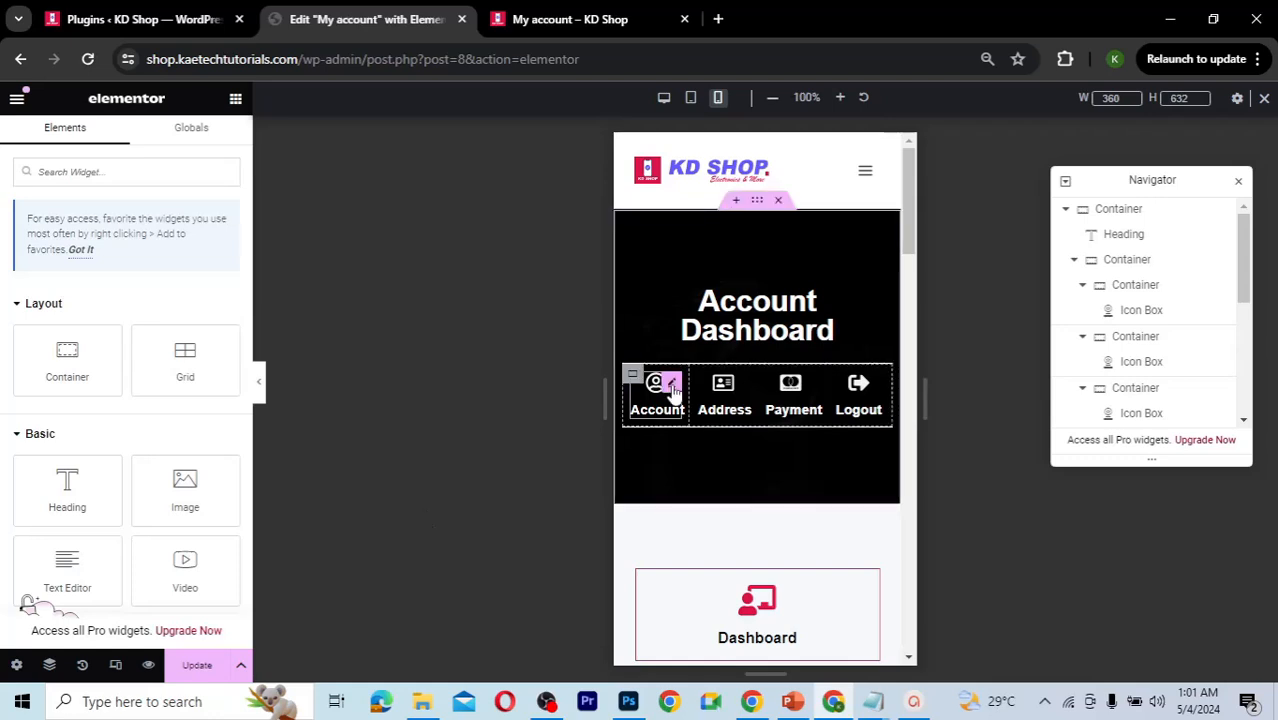
Step: Set the Account icon box's mobile icon size to 18 px and its title font size to 14 px
{"action": "left_click", "coordinate": [672, 390]}
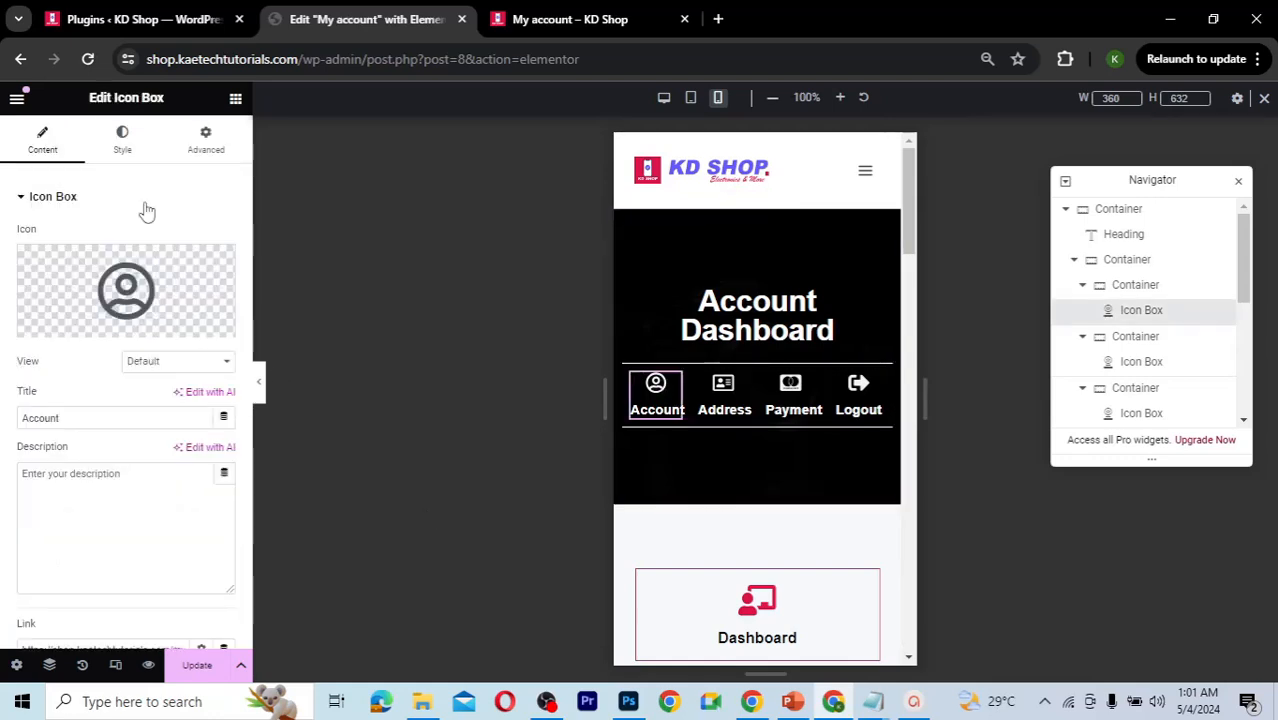
{"action": "left_click", "coordinate": [120, 152]}
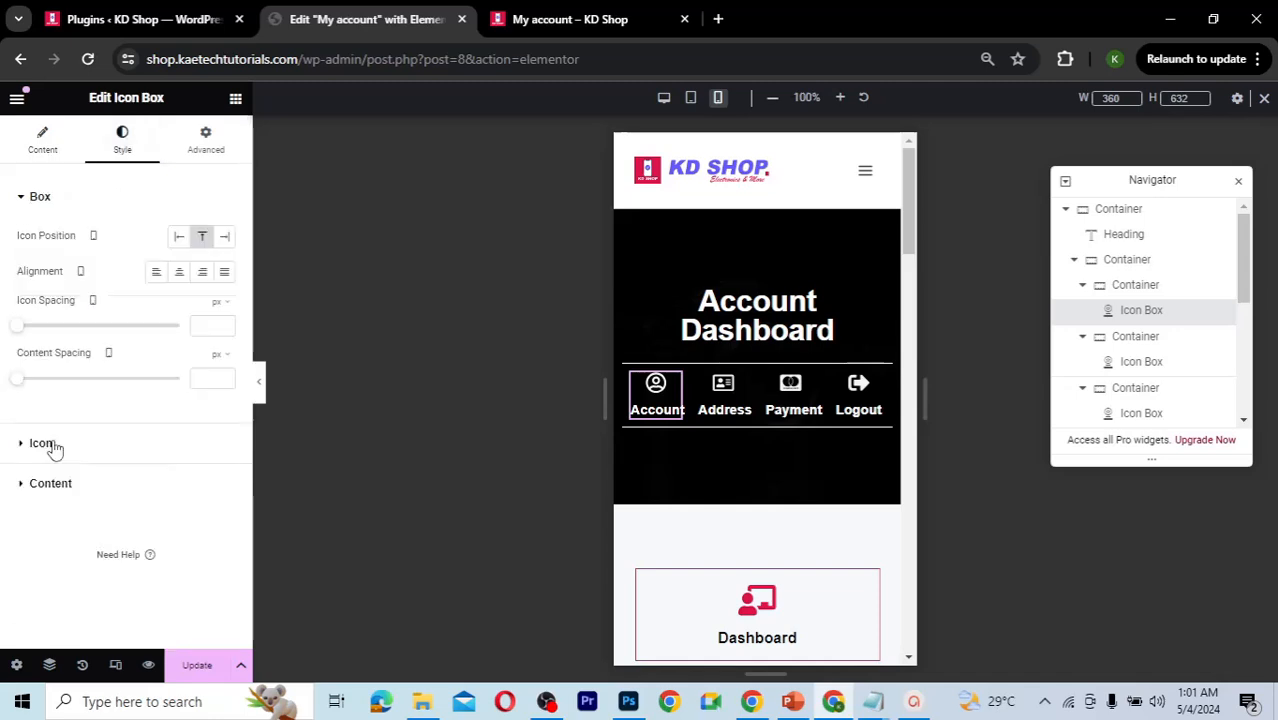
{"action": "left_click", "coordinate": [53, 445]}
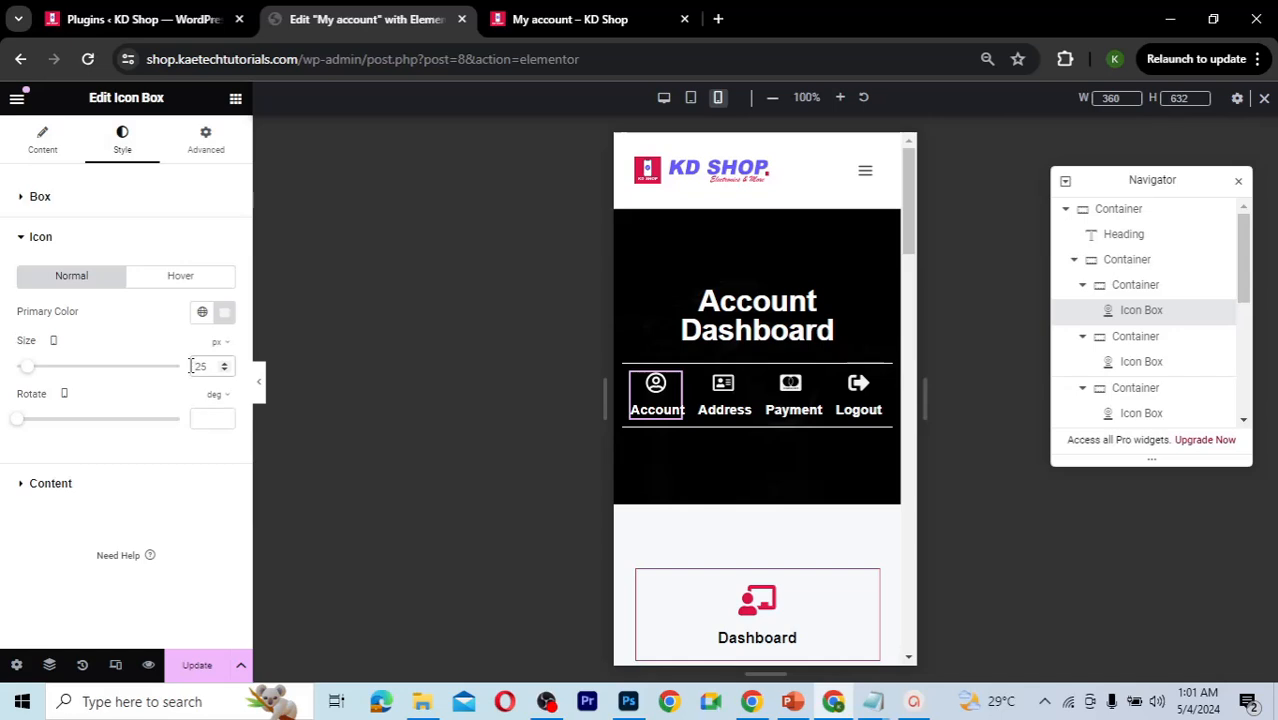
{"action": "type", "text": "18"}
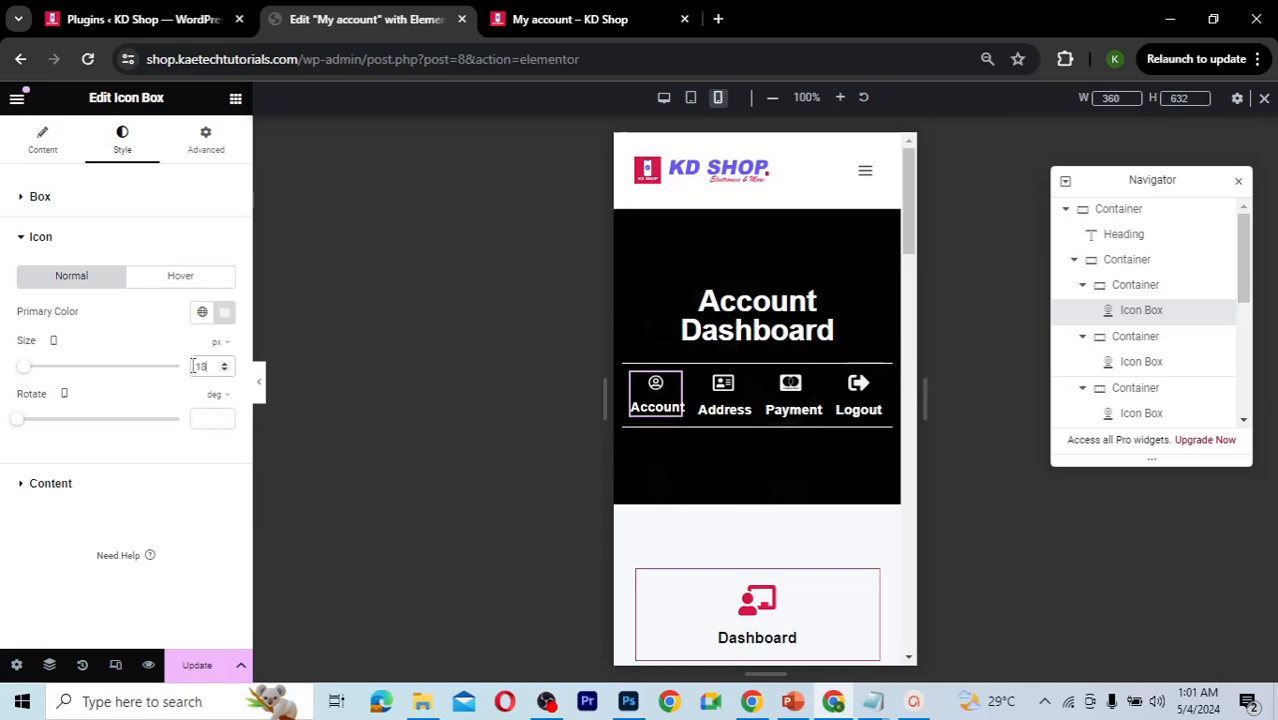
{"action": "left_click", "coordinate": [72, 483]}
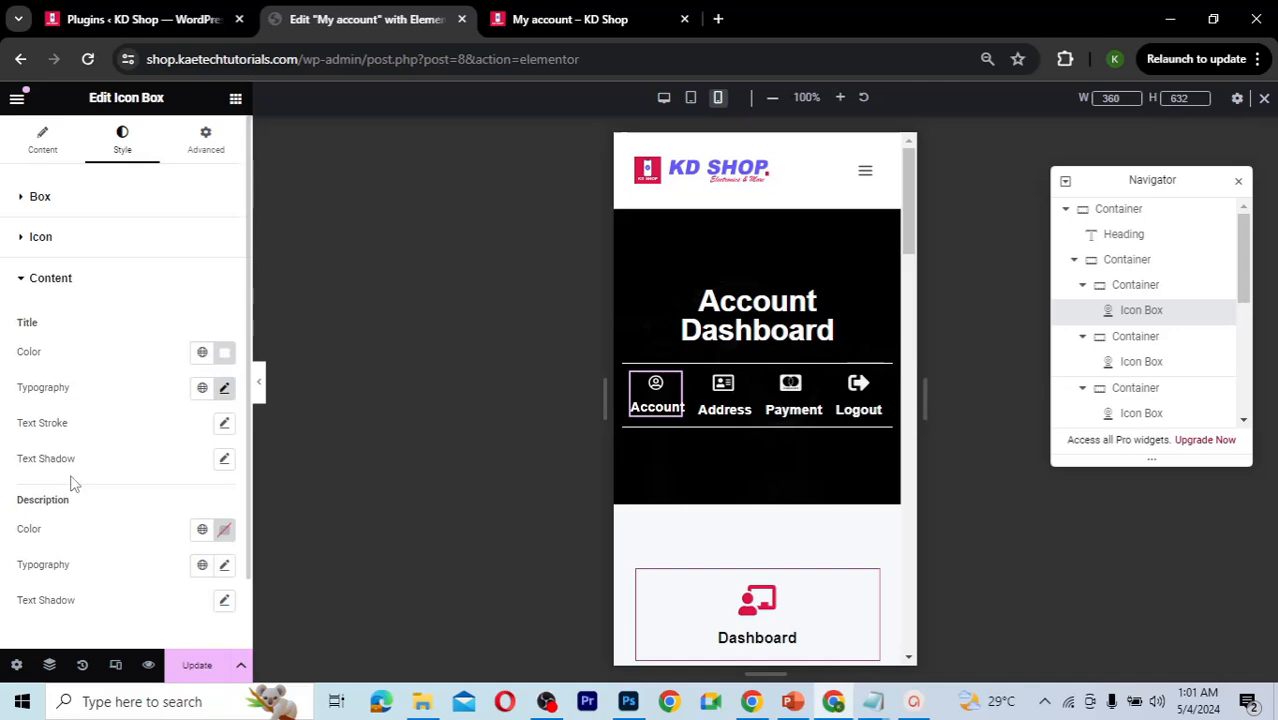
{"action": "left_click", "coordinate": [224, 388]}
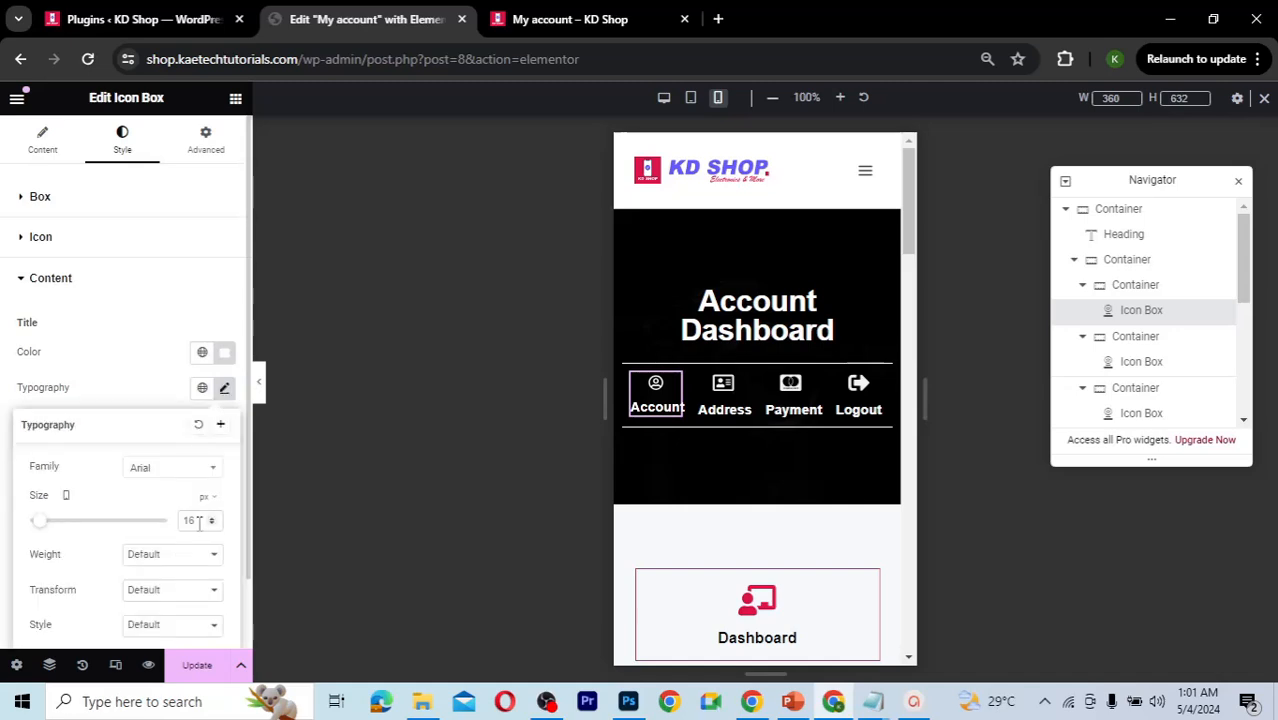
{"action": "key", "text": "Down"}
{"action": "key", "text": "Down"}
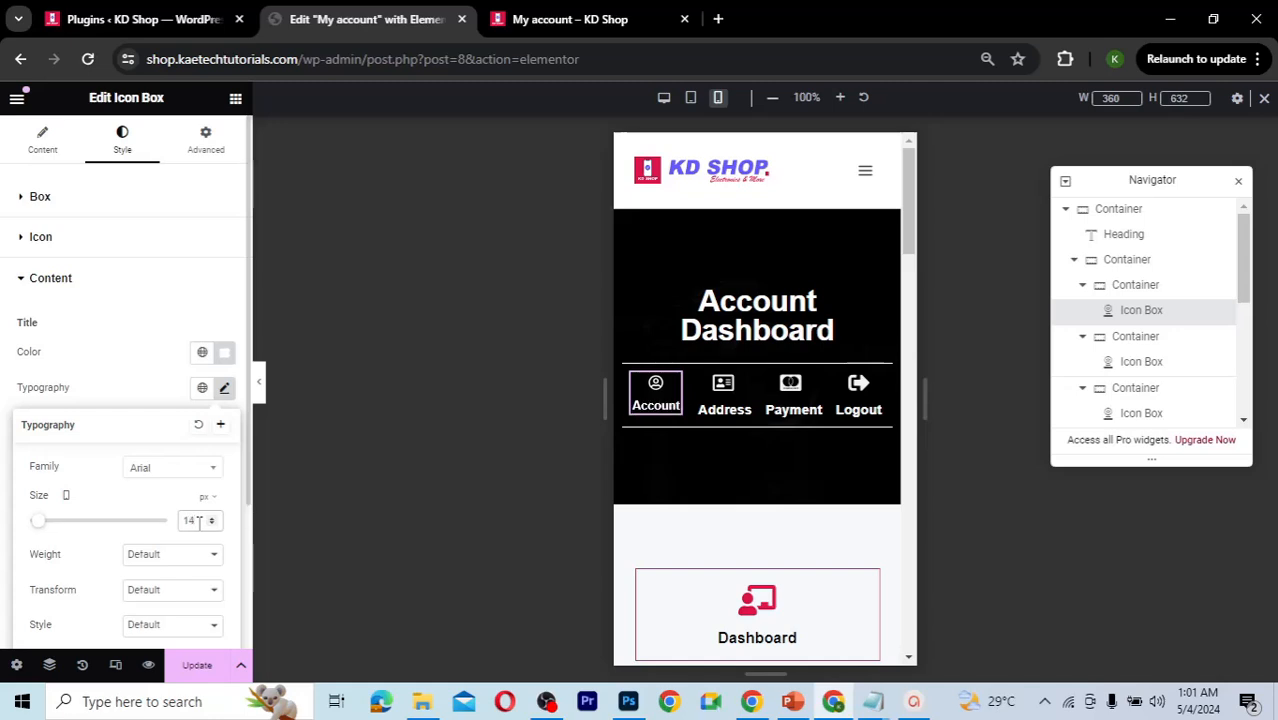
Step: Copy the Account icon box and paste its mobile style onto the Address, Payment and Logout icon boxes
{"action": "right_click", "coordinate": [669, 392]}
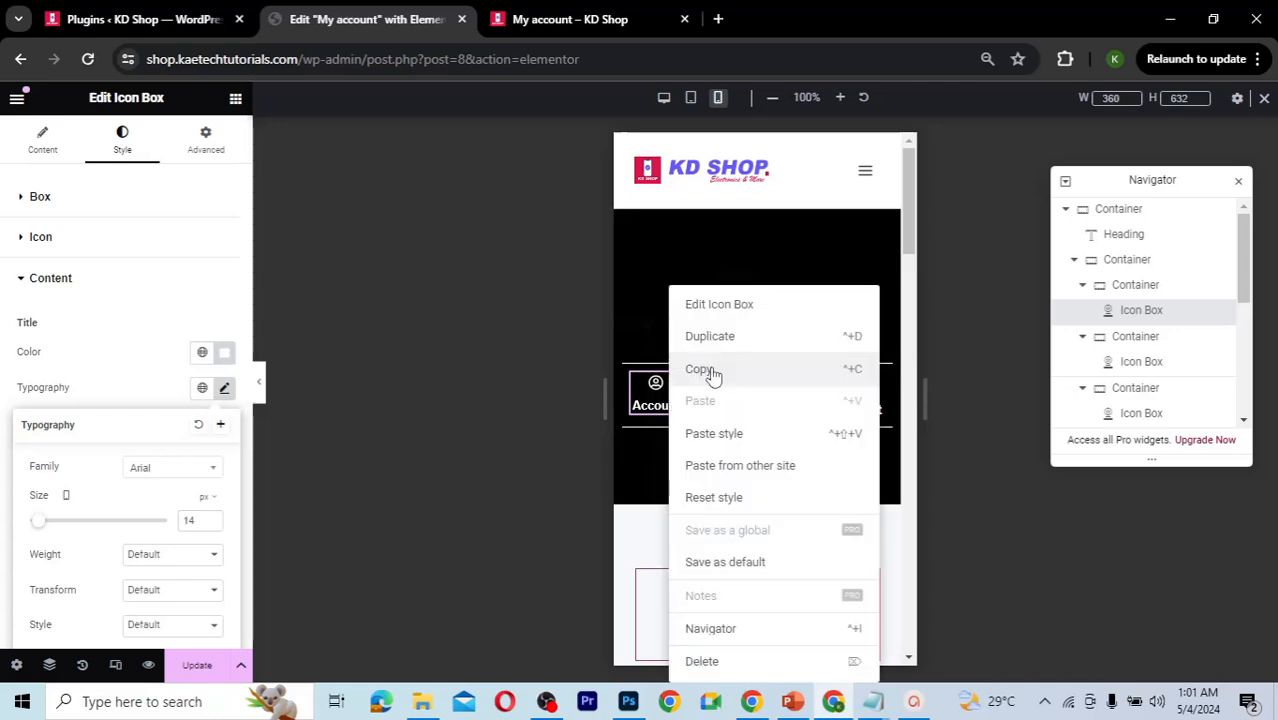
{"action": "left_click", "coordinate": [710, 370]}
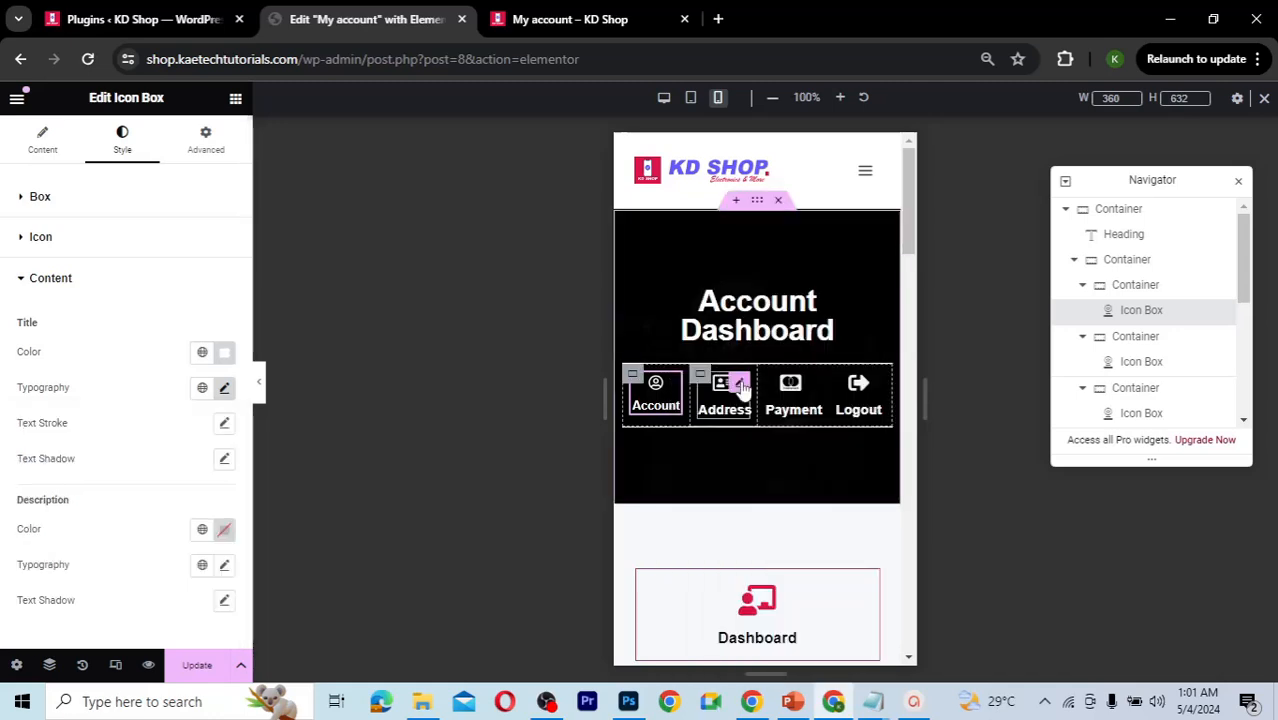
{"action": "right_click", "coordinate": [741, 388]}
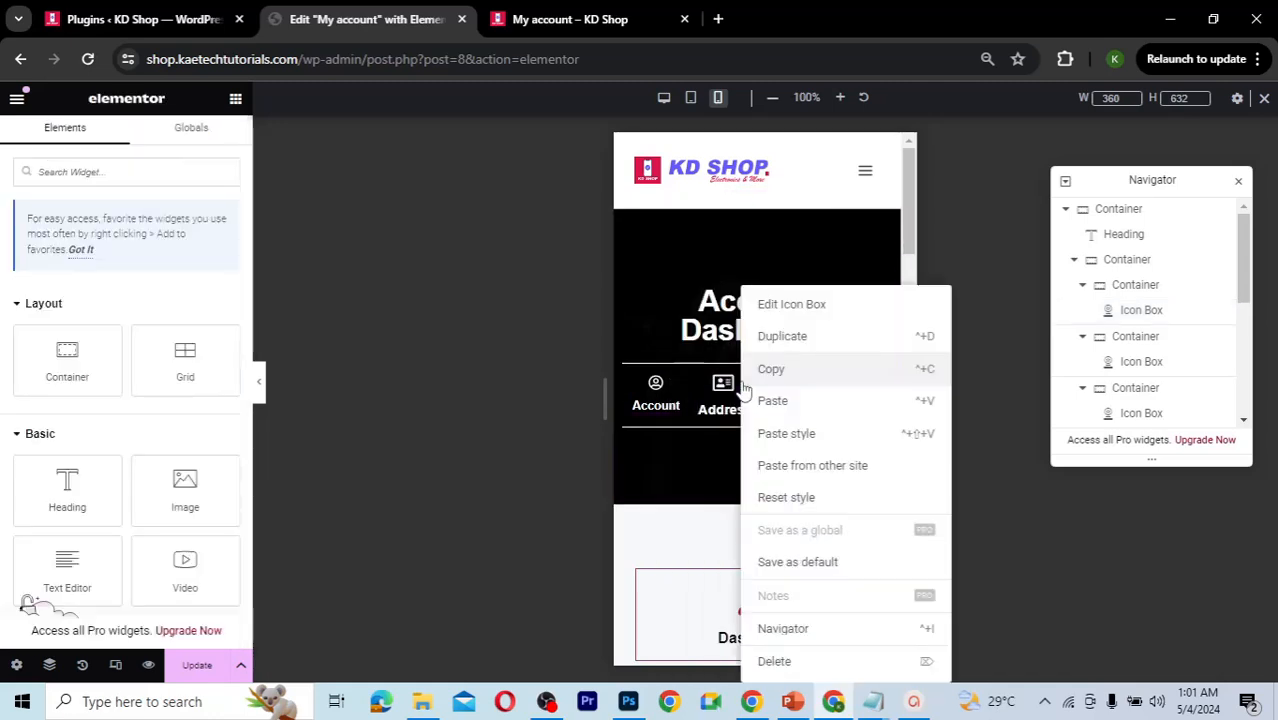
{"action": "left_click", "coordinate": [772, 438]}
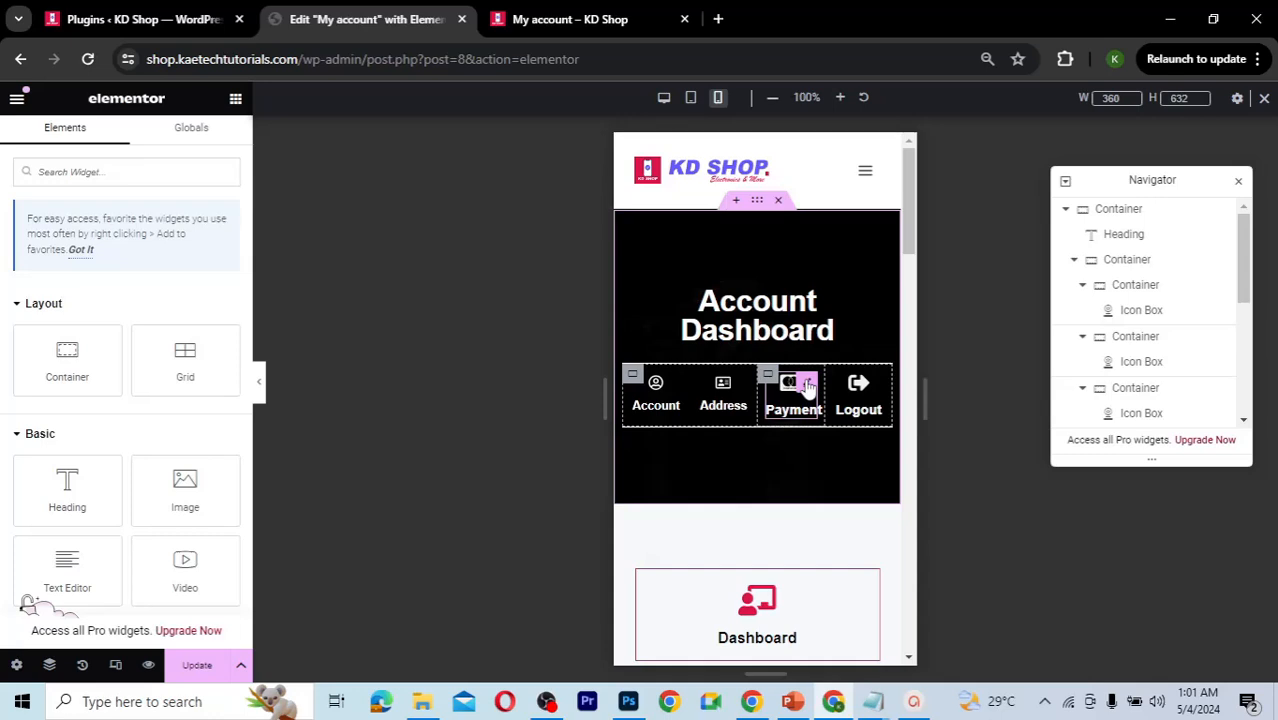
{"action": "right_click", "coordinate": [808, 387]}
{"action": "left_click", "coordinate": [840, 433]}
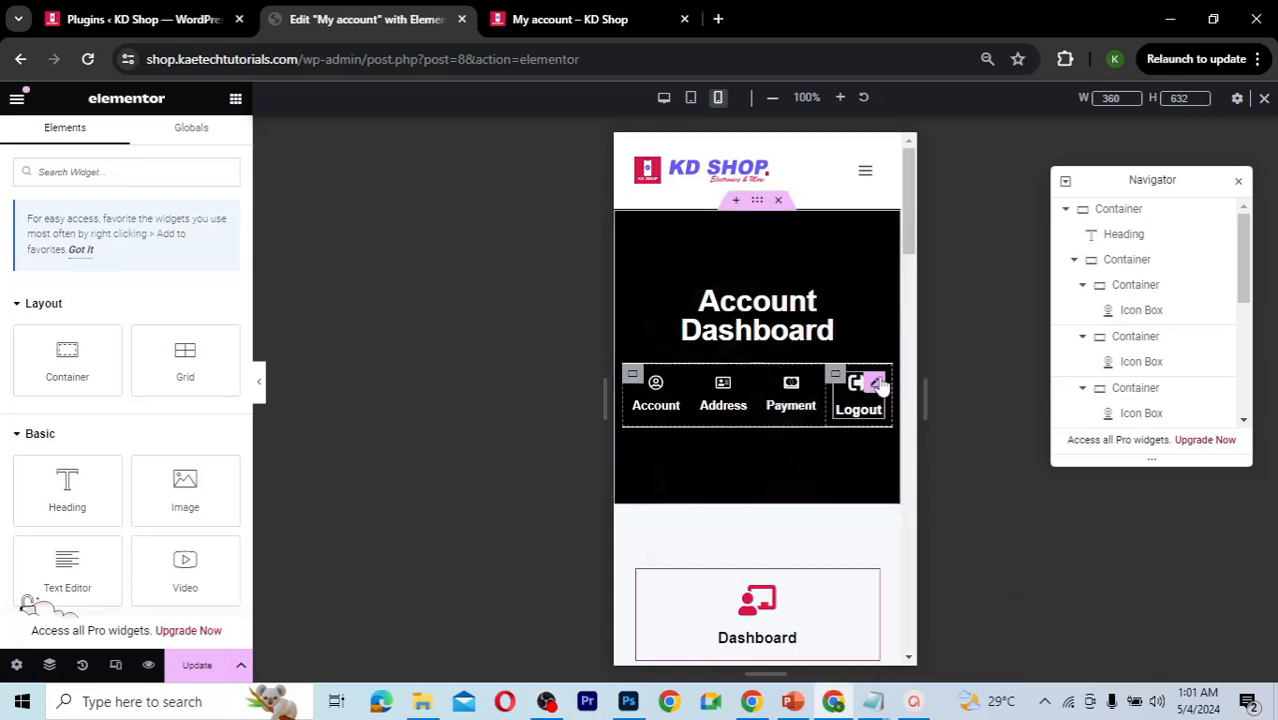
{"action": "right_click", "coordinate": [875, 385]}
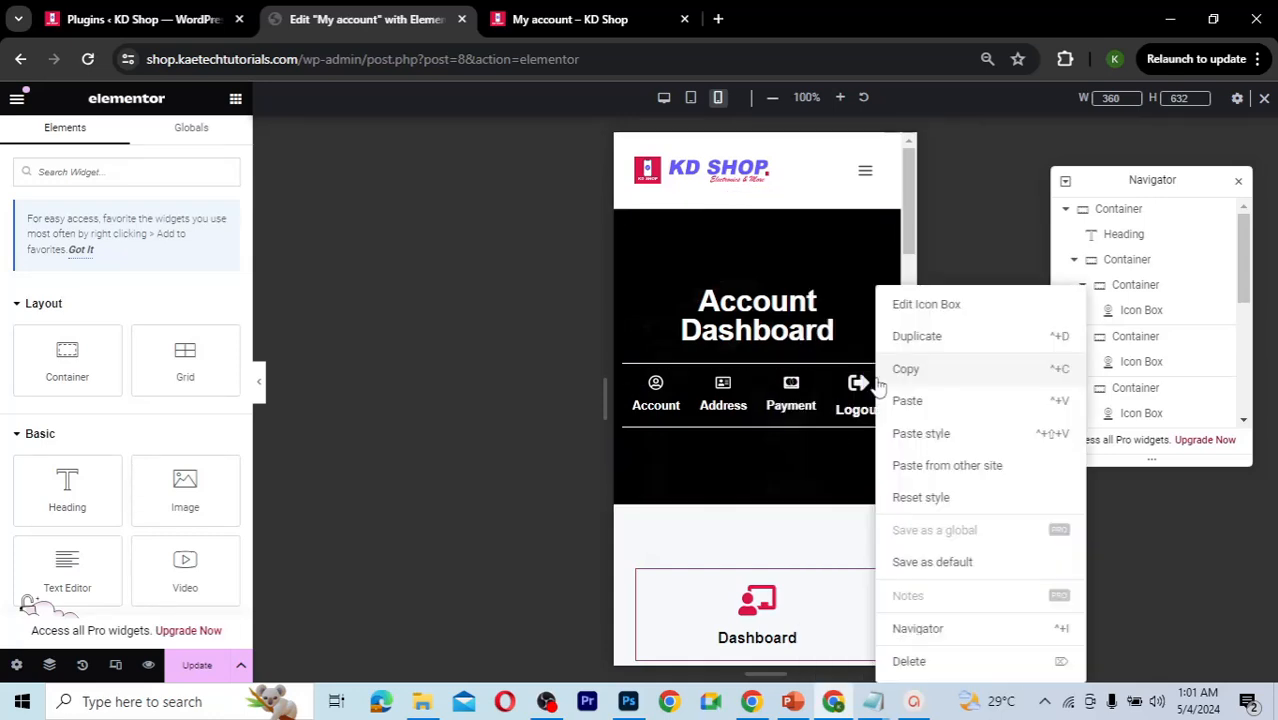
{"action": "left_click", "coordinate": [905, 434]}
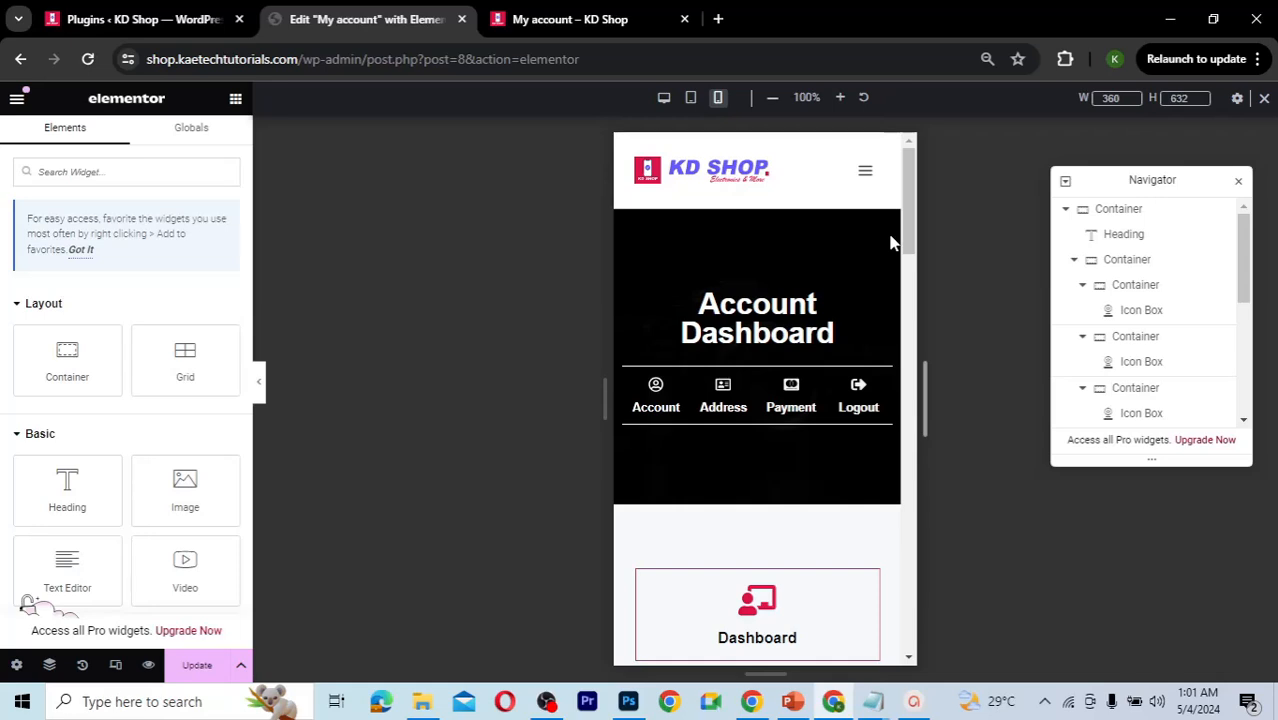
Step: Set the Account Dashboard heading's mobile font size to 25 px and its outer container's minimum height to 253 px
{"action": "left_click", "coordinate": [778, 318]}
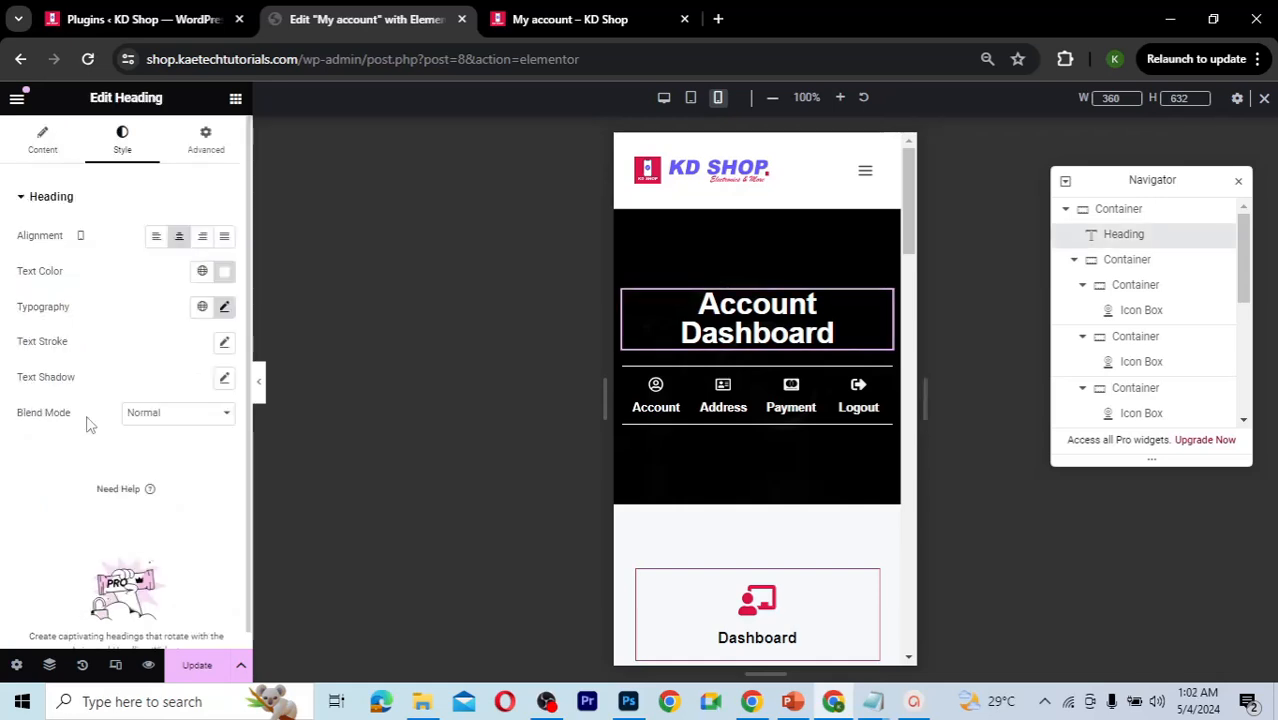
{"action": "left_click", "coordinate": [224, 307]}
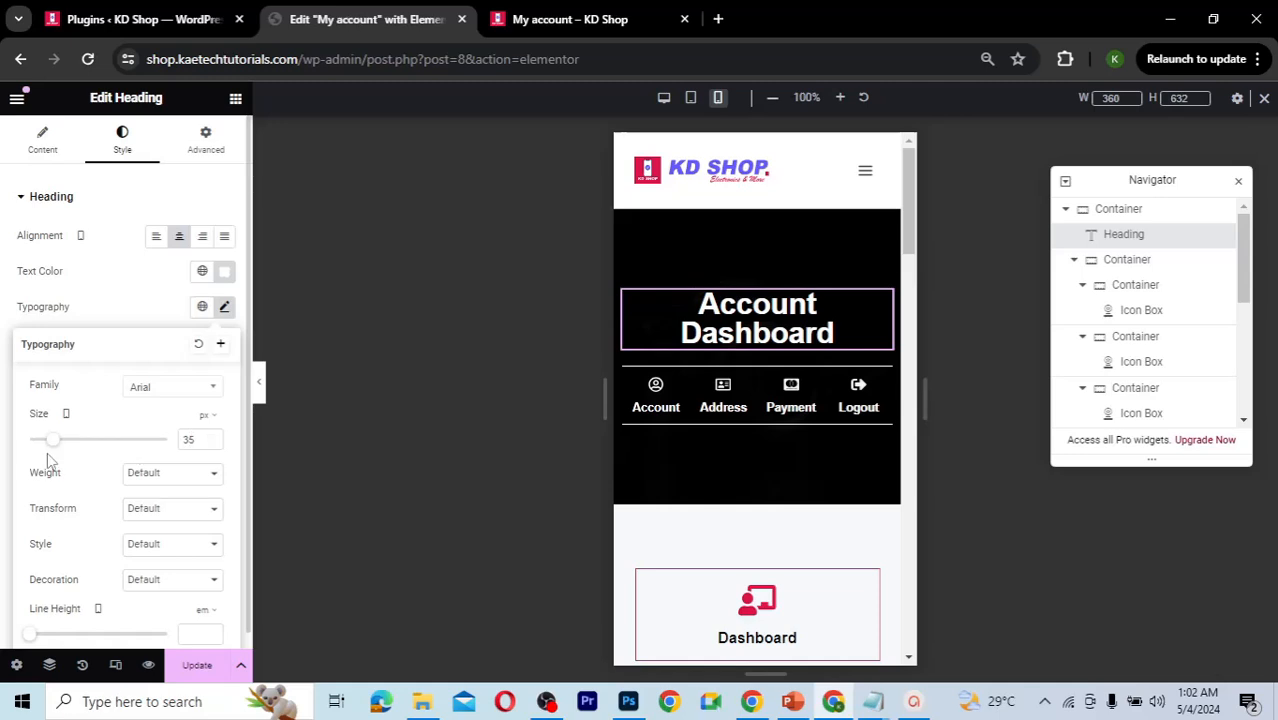
{"action": "left_click_drag", "start_coordinate": [55, 447], "coordinate": [48, 446]}
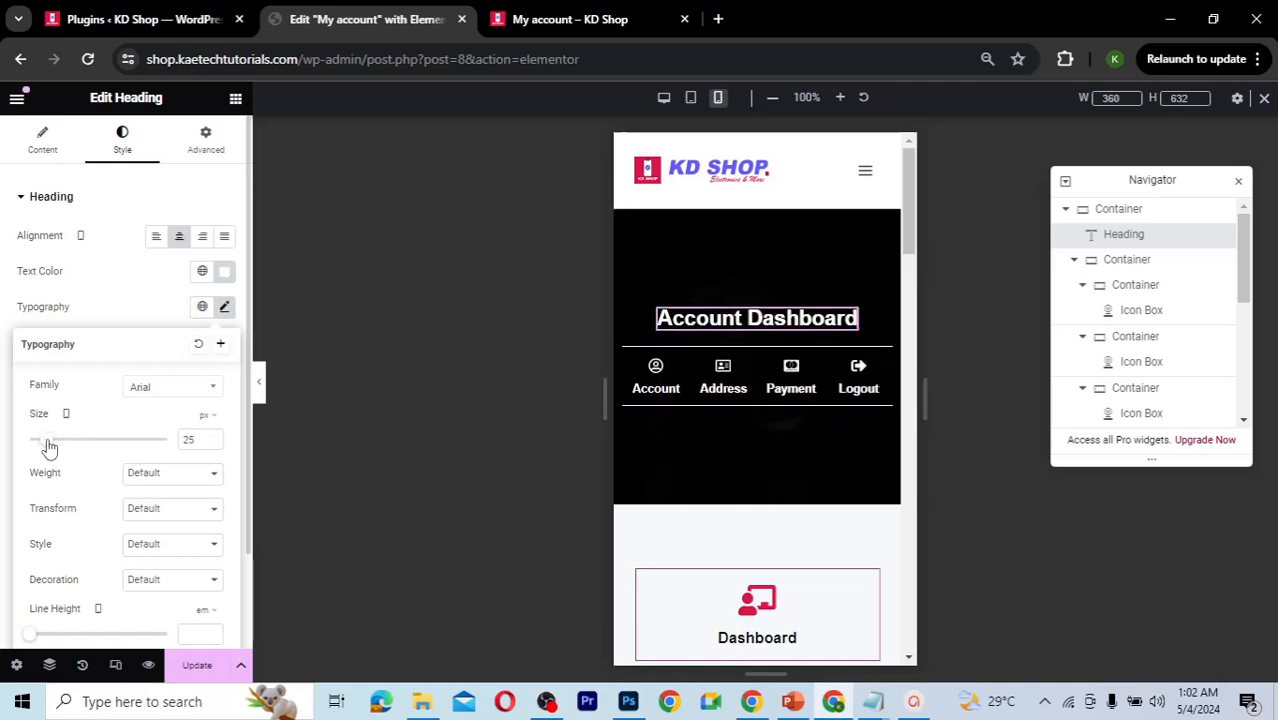
{"action": "mouse_move", "coordinate": [820, 213]}
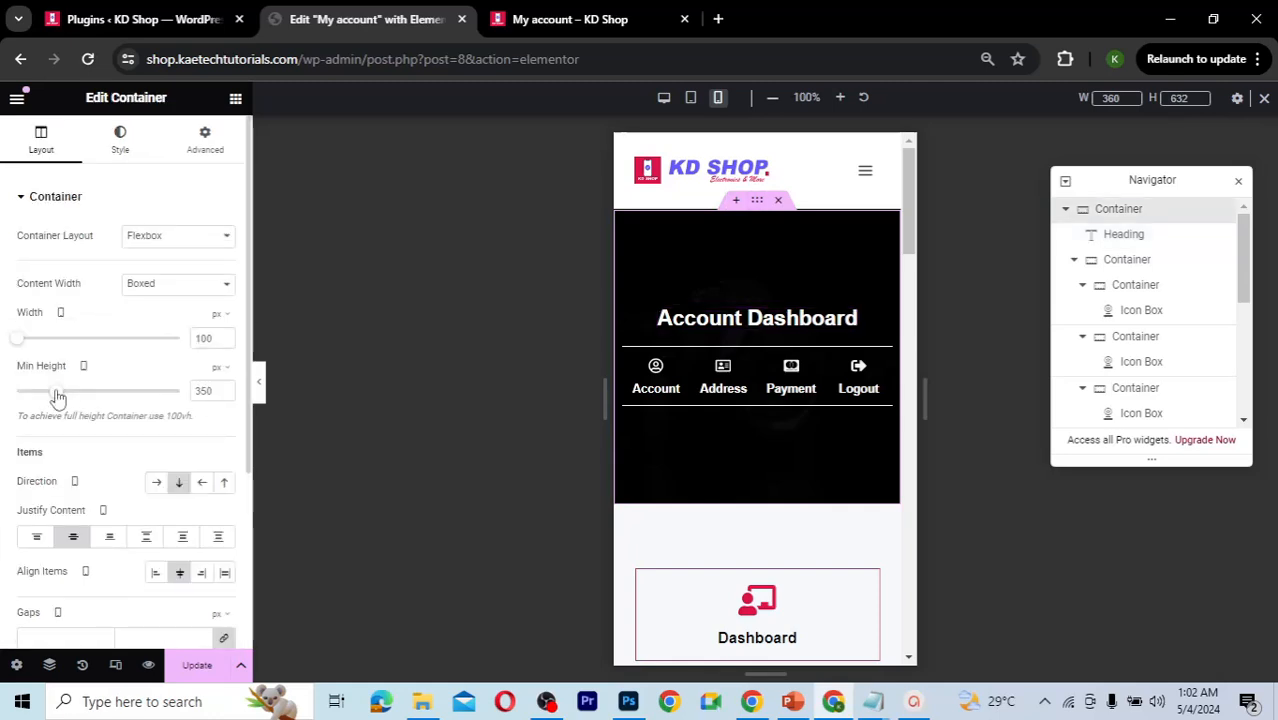
{"action": "left_click_drag", "start_coordinate": [58, 397], "coordinate": [46, 397]}
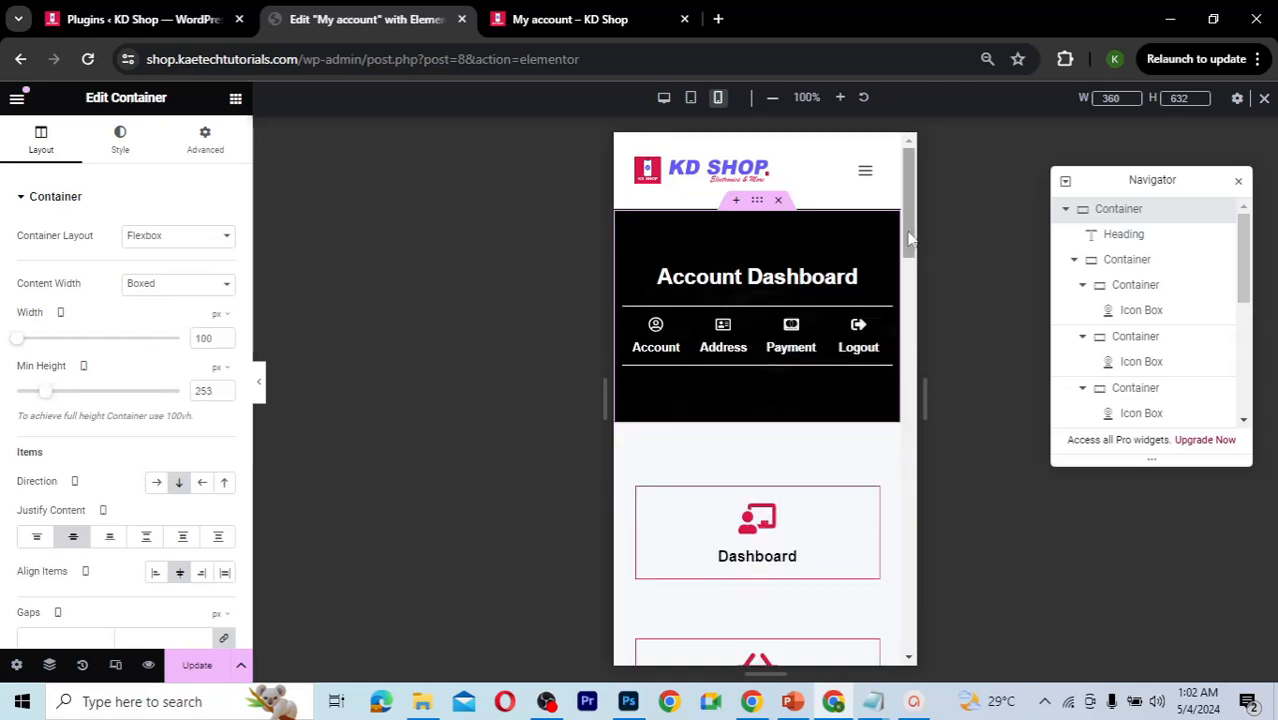
Step: Set the mobile padding of the container around the account welcome text to 20 px on all sides
{"action": "left_click_drag", "start_coordinate": [910, 239], "coordinate": [909, 281]}
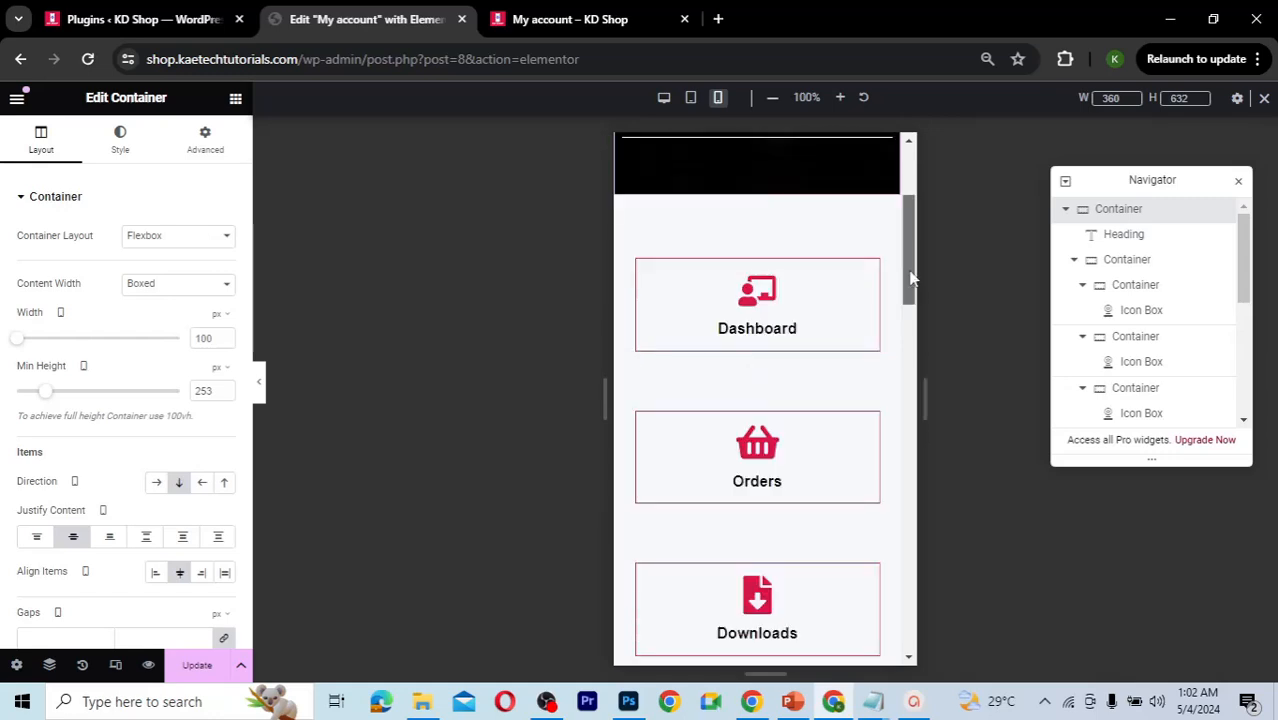
{"action": "scroll", "coordinate": [650, 305], "scroll_direction": "down", "scroll_amount": 1}
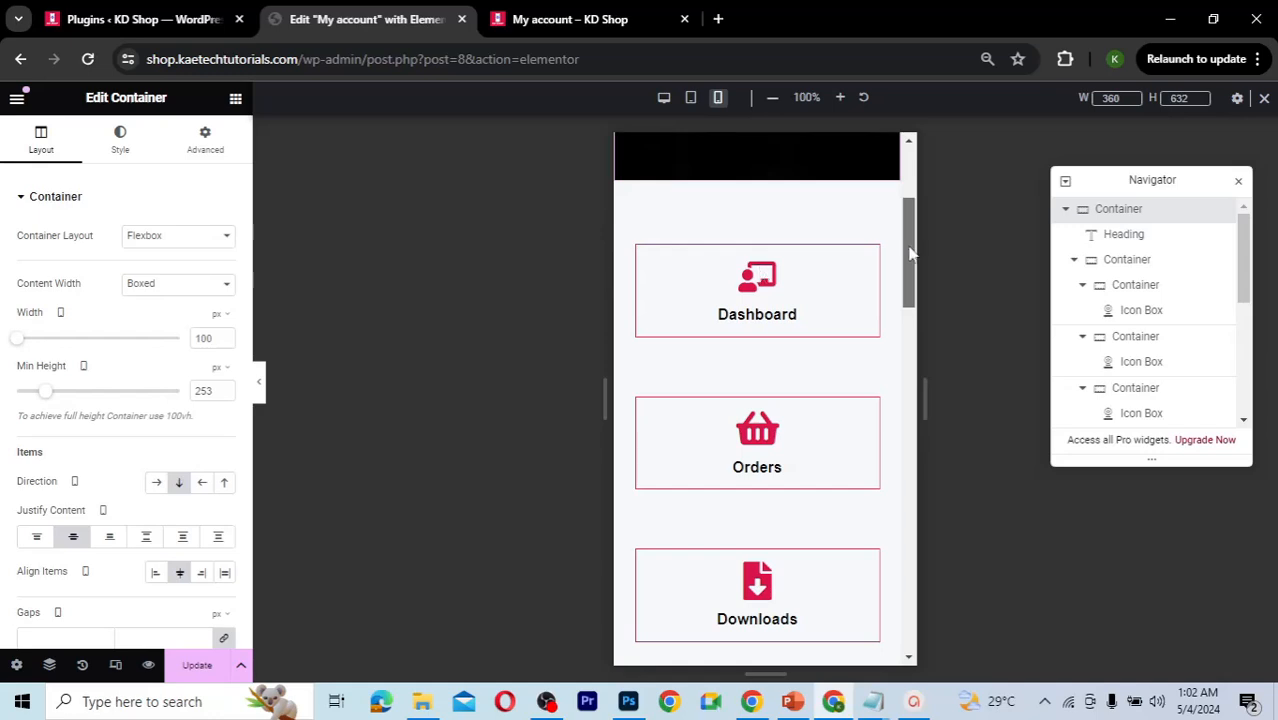
{"action": "scroll", "coordinate": [918, 318], "scroll_direction": "down", "scroll_amount": 3}
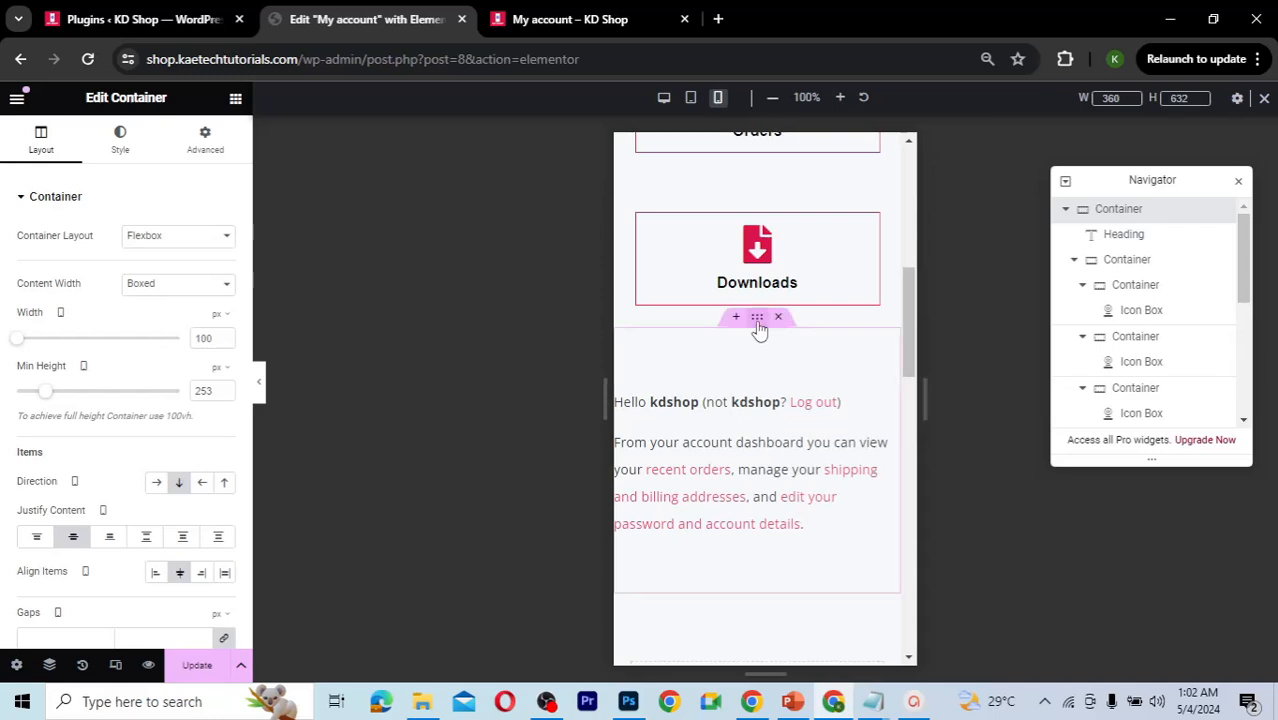
{"action": "left_click", "coordinate": [758, 324]}
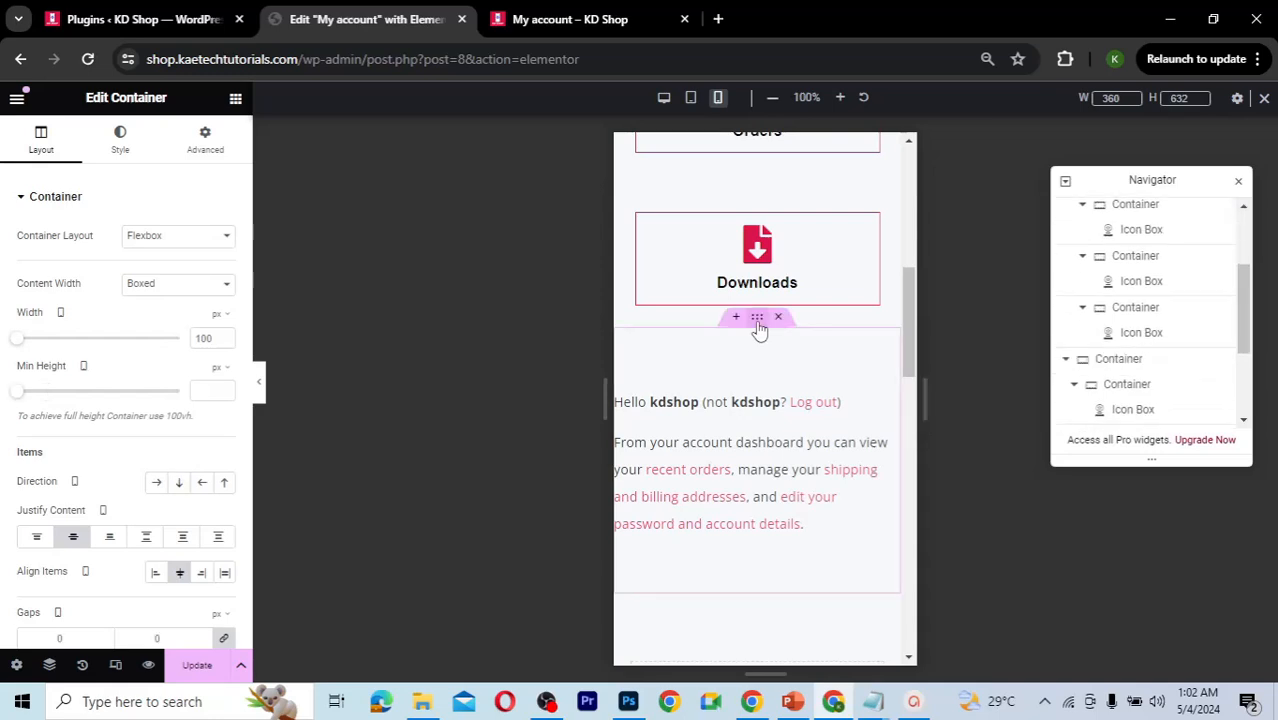
{"action": "left_click", "coordinate": [199, 137]}
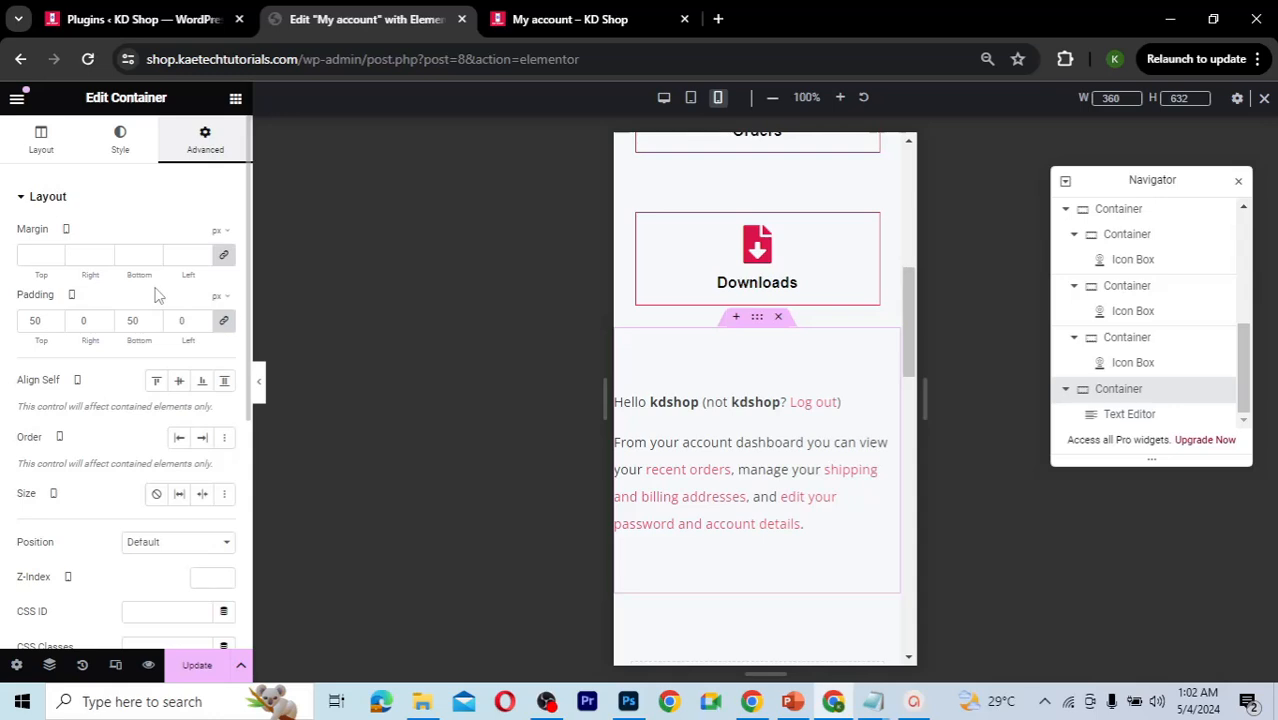
{"action": "left_click", "coordinate": [226, 321]}
{"action": "left_click", "coordinate": [54, 320]}
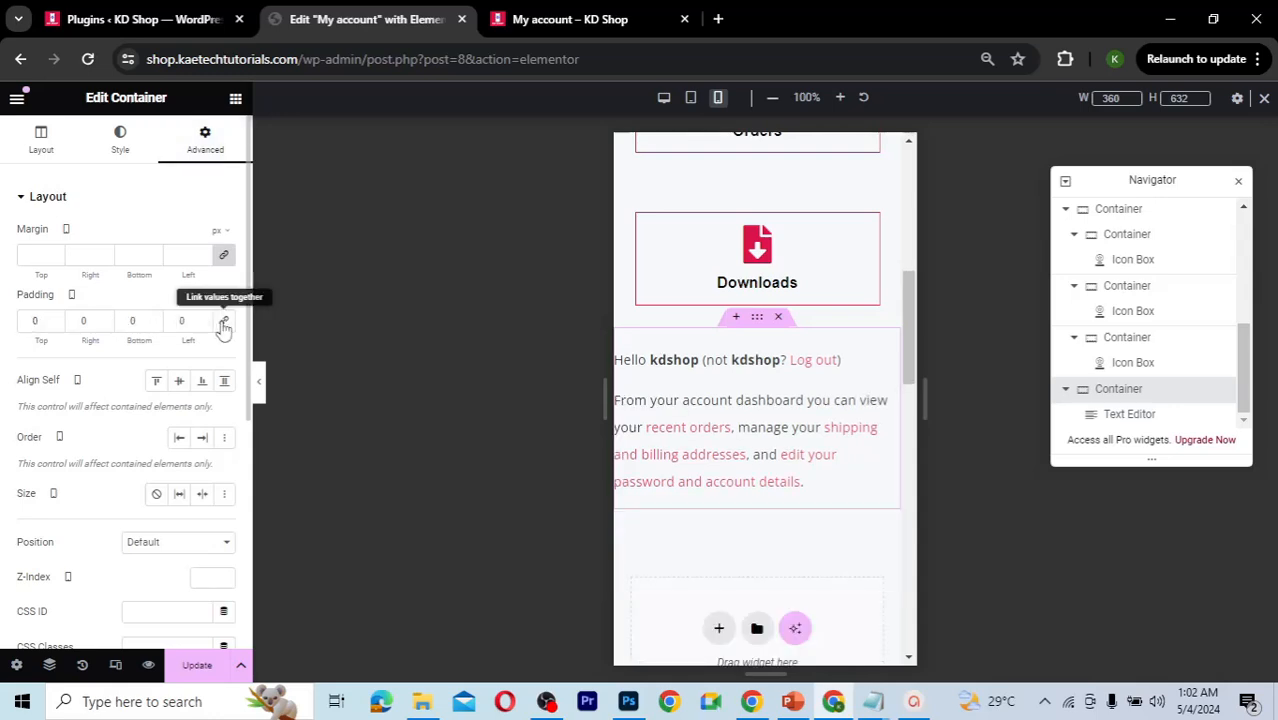
{"action": "left_click", "coordinate": [26, 320]}
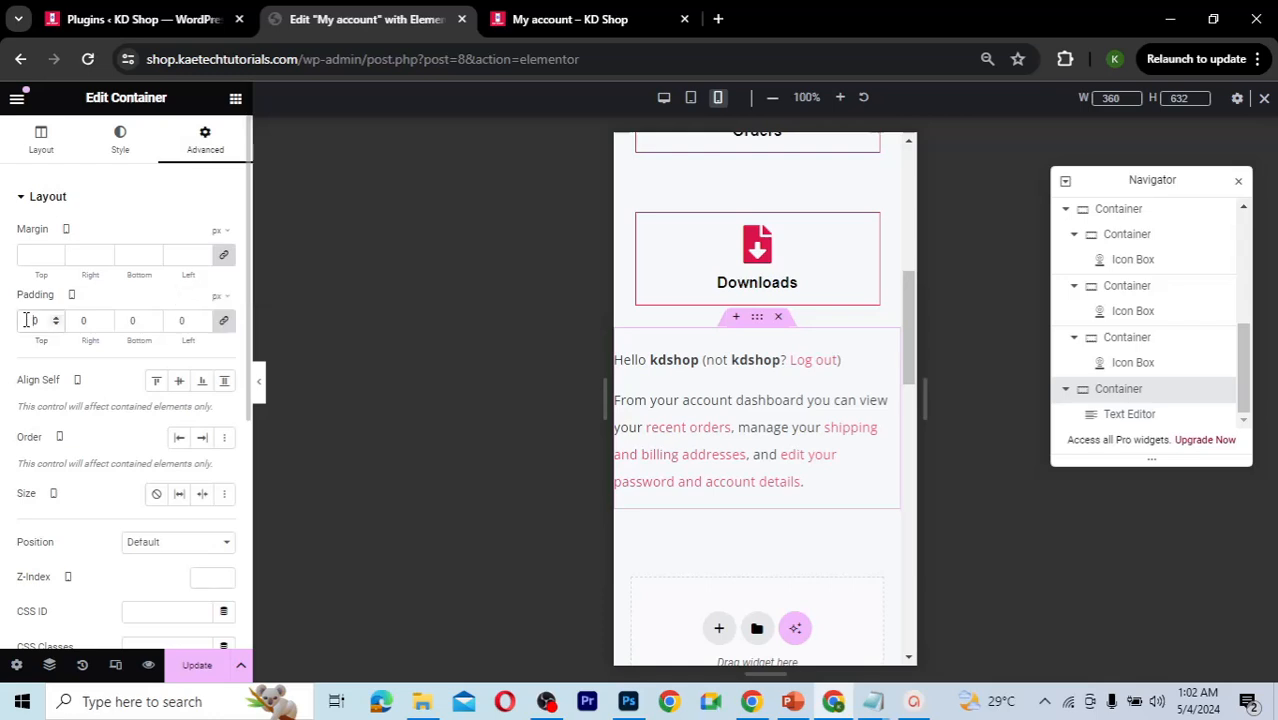
{"action": "type", "text": "2"}
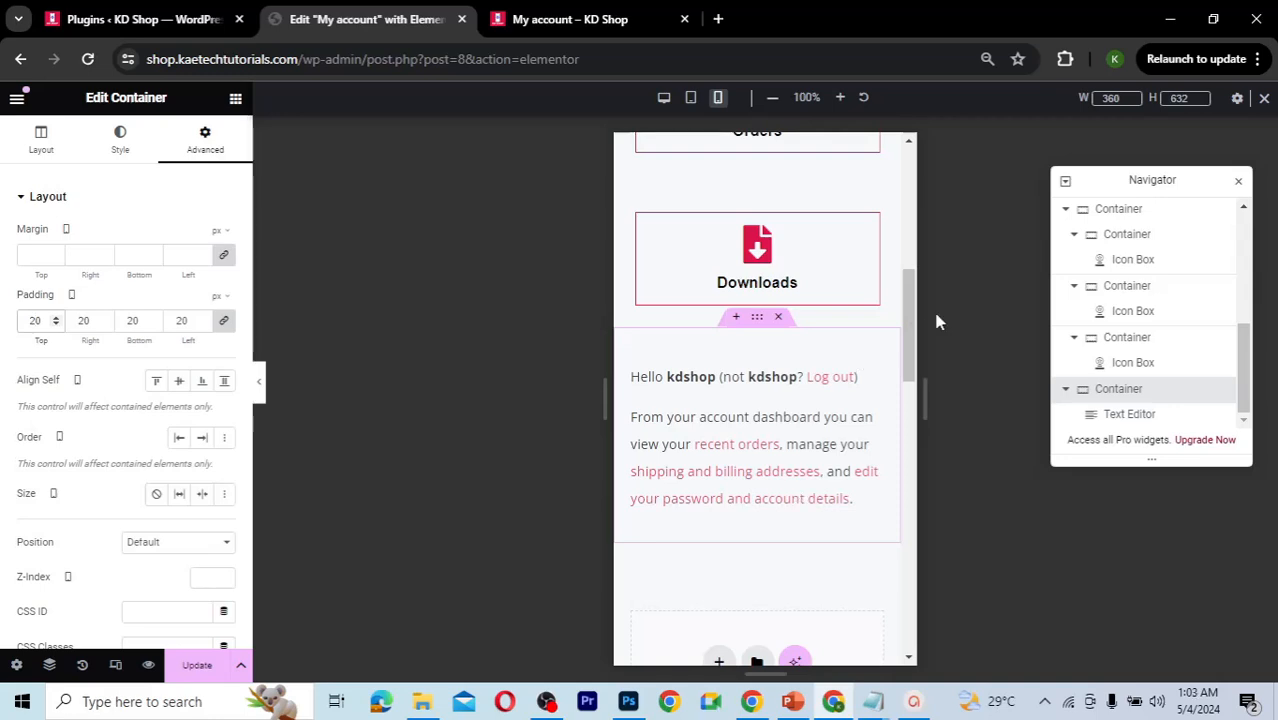
Step: Set the mobile padding of the container holding the Dashboard, Orders and Downloads boxes to 0 on all sides
{"action": "left_click_drag", "start_coordinate": [917, 337], "coordinate": [907, 271]}
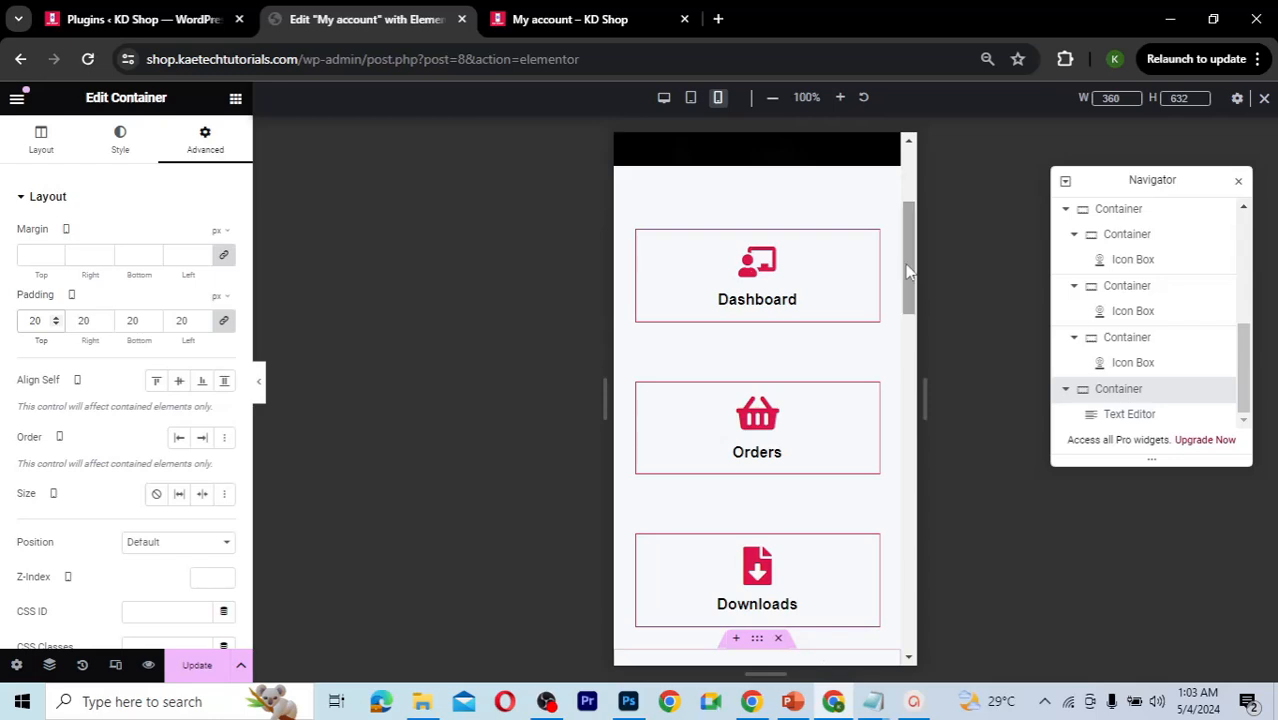
{"action": "mouse_move", "coordinate": [760, 169]}
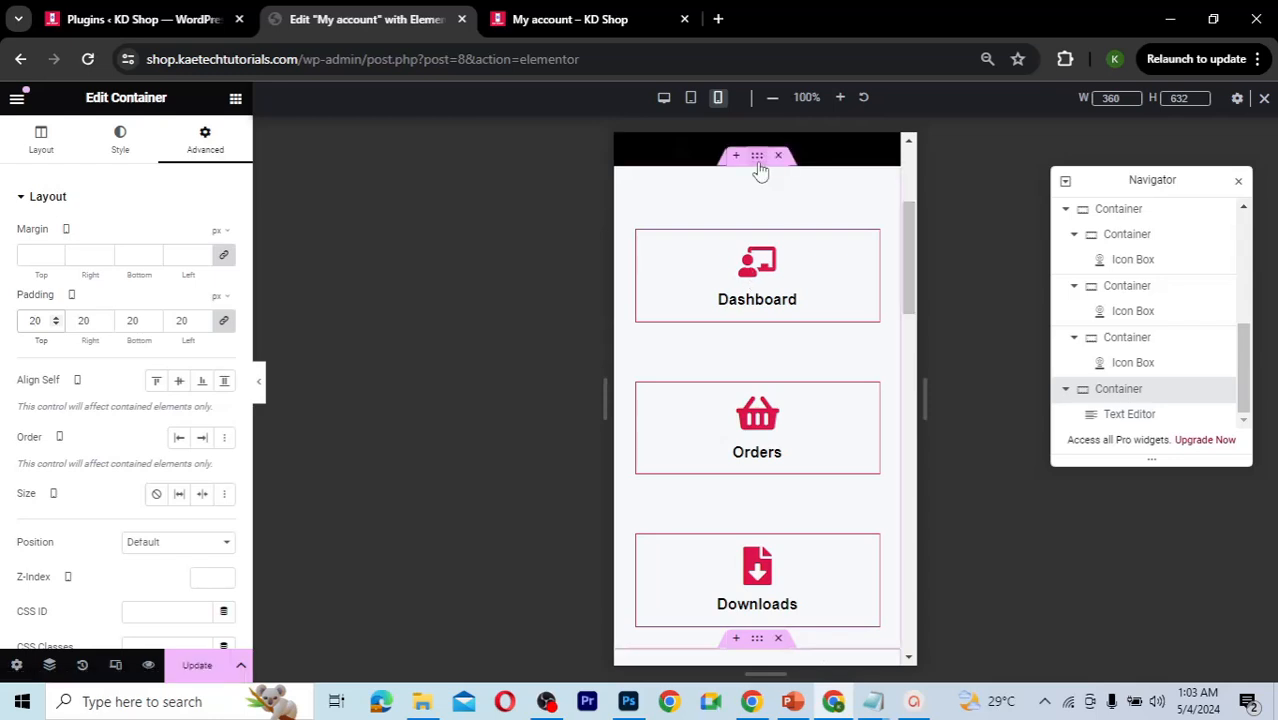
{"action": "left_click", "coordinate": [758, 160]}
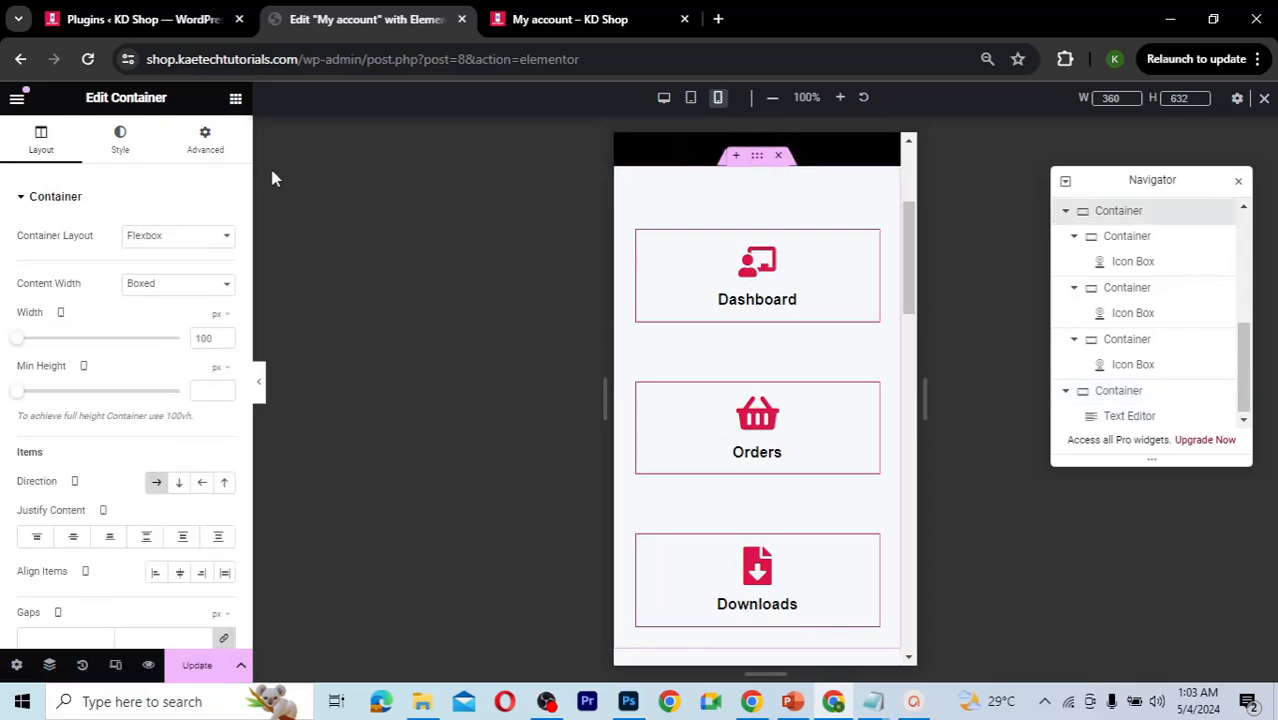
{"action": "left_click", "coordinate": [206, 152]}
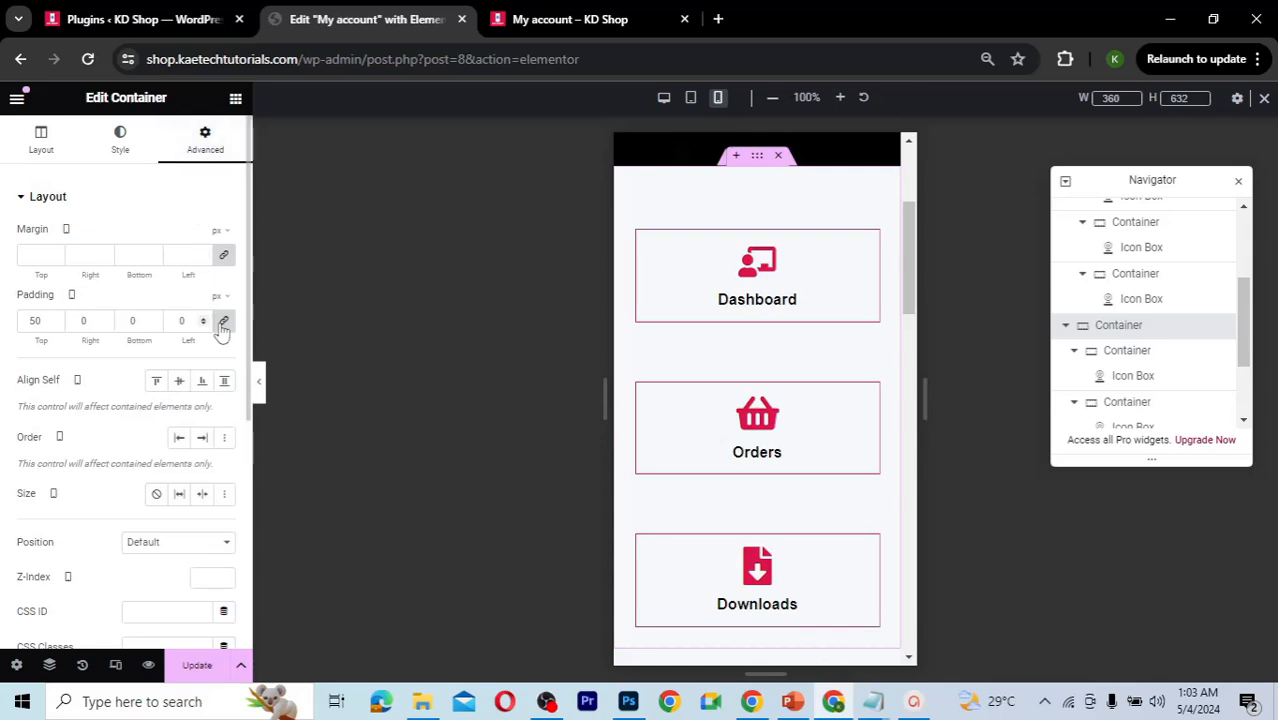
{"action": "left_click", "coordinate": [222, 332]}
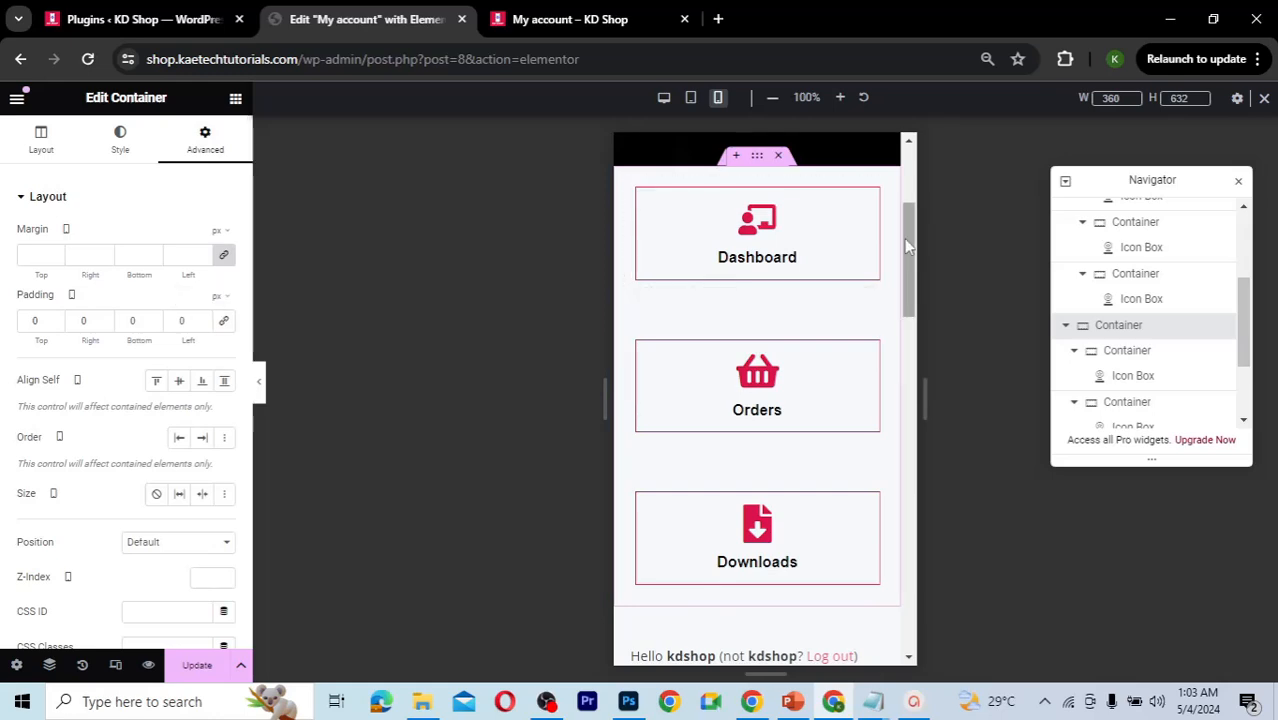
Step: Give the Dashboard box's container Full Width content and a 50% mobile width, and paste its style onto the Orders container
{"action": "left_click_drag", "start_coordinate": [905, 239], "coordinate": [905, 239]}
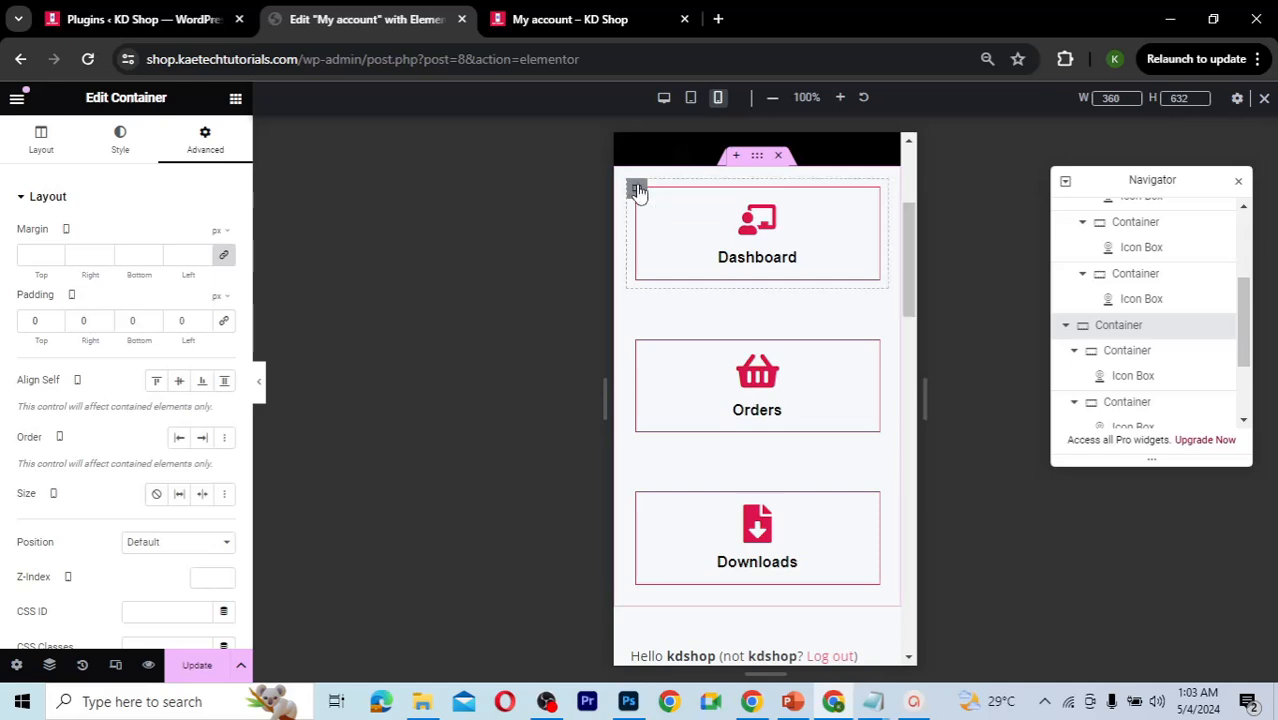
{"action": "left_click", "coordinate": [637, 190]}
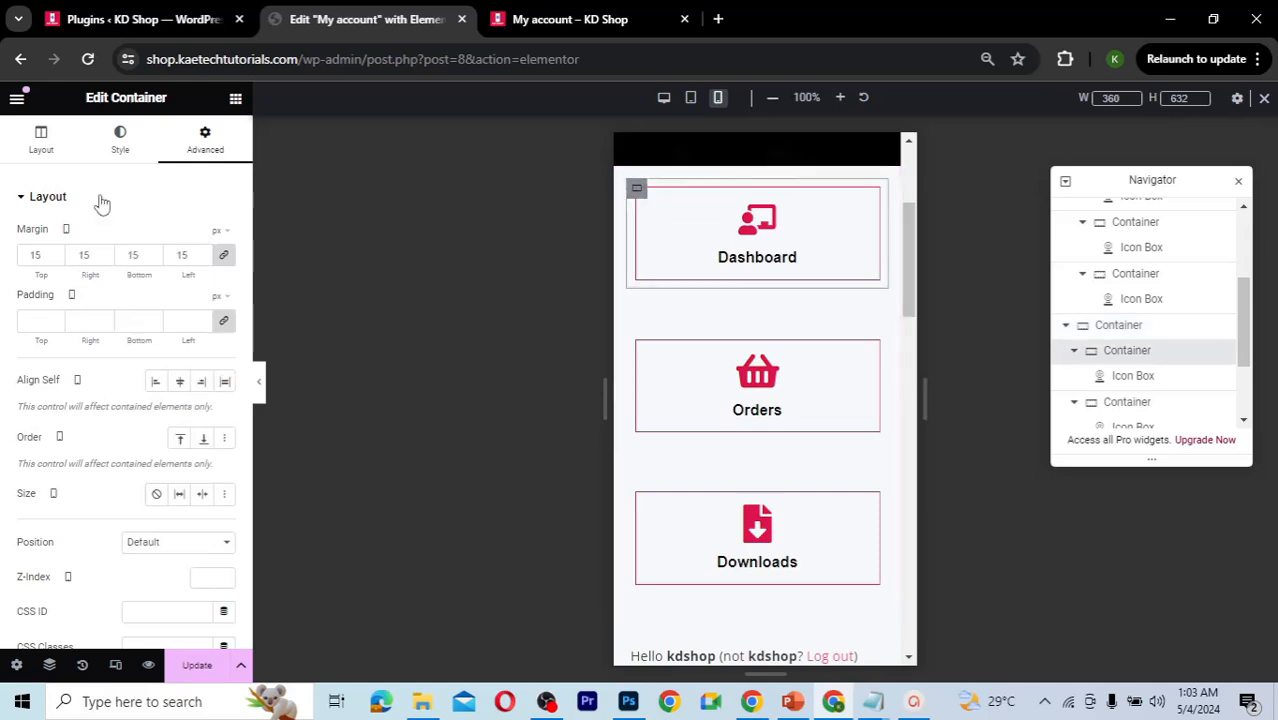
{"action": "left_click", "coordinate": [44, 149]}
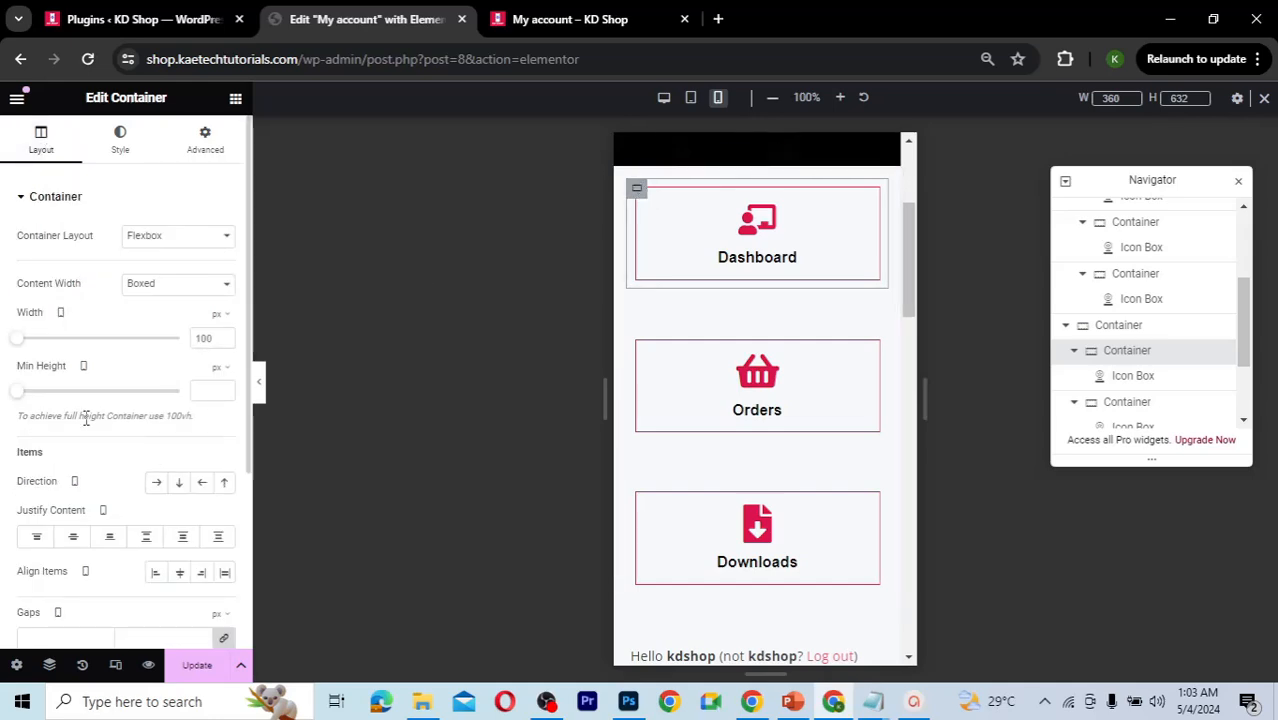
{"action": "left_click", "coordinate": [200, 285]}
{"action": "left_click", "coordinate": [180, 317]}
{"action": "left_click", "coordinate": [215, 338]}
{"action": "left_click", "coordinate": [216, 314]}
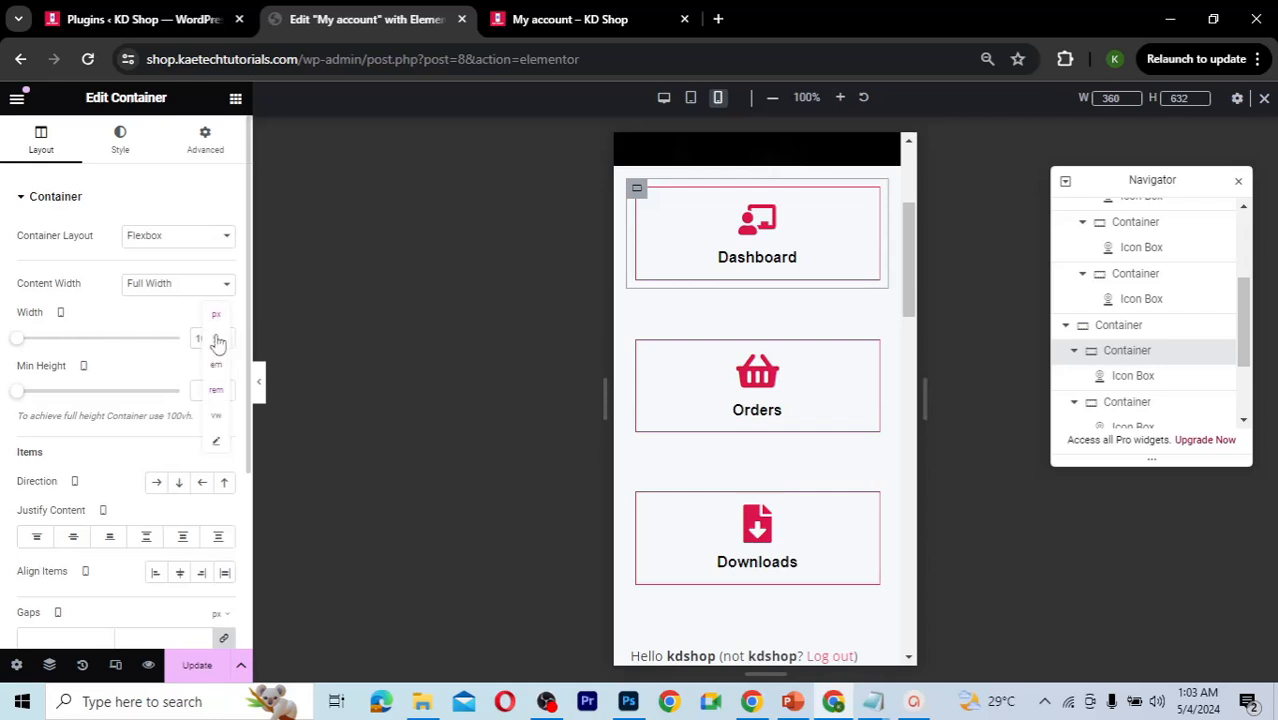
{"action": "left_click", "coordinate": [218, 341]}
{"action": "type", "text": "50"}
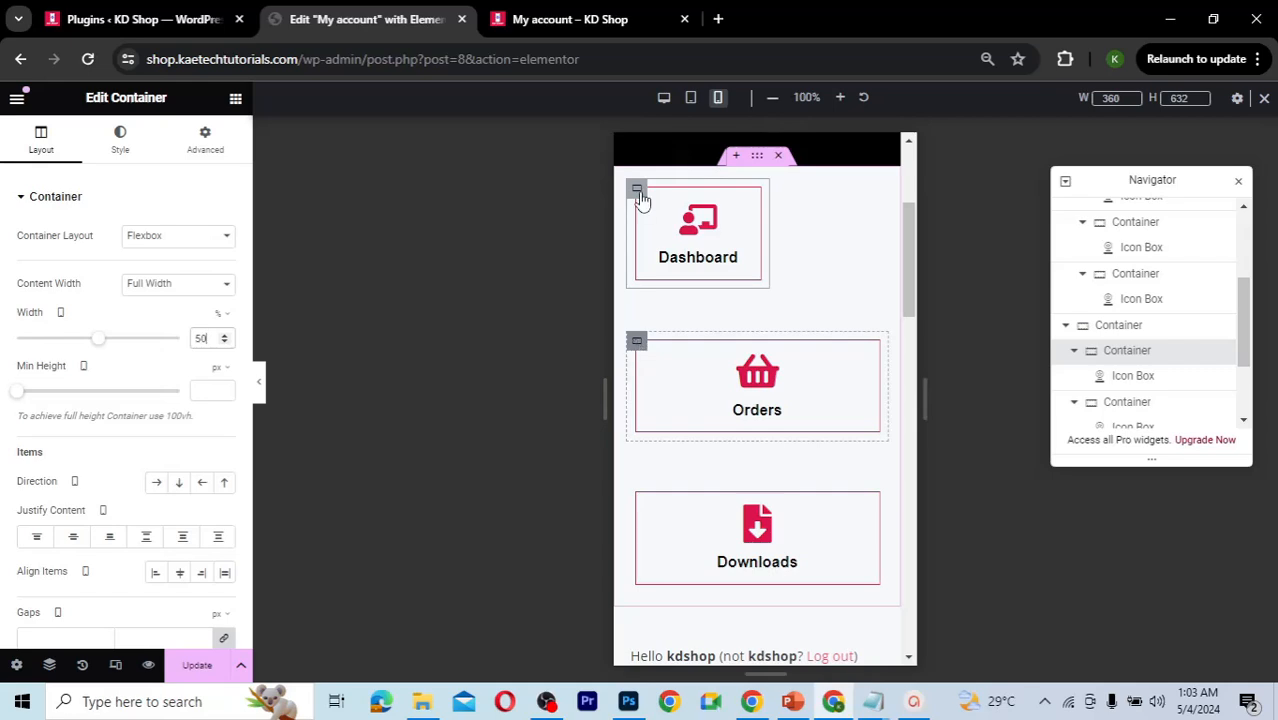
{"action": "right_click", "coordinate": [637, 345]}
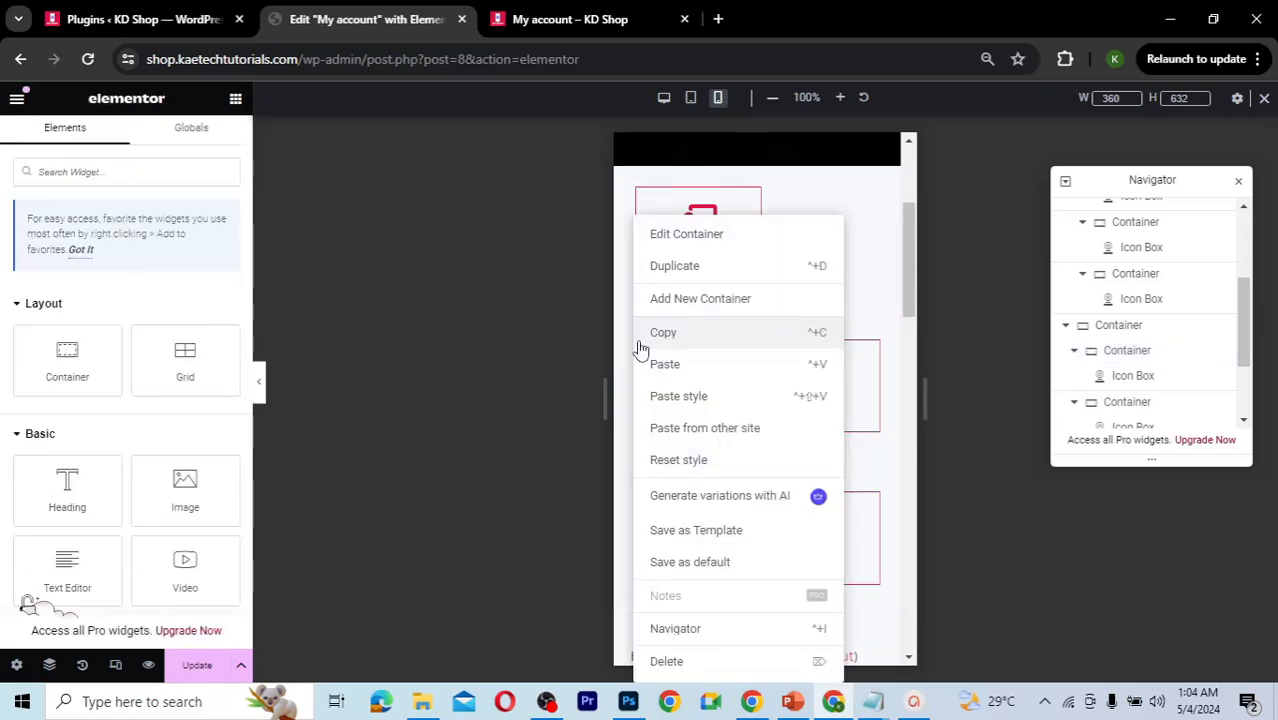
{"action": "left_click", "coordinate": [670, 397]}
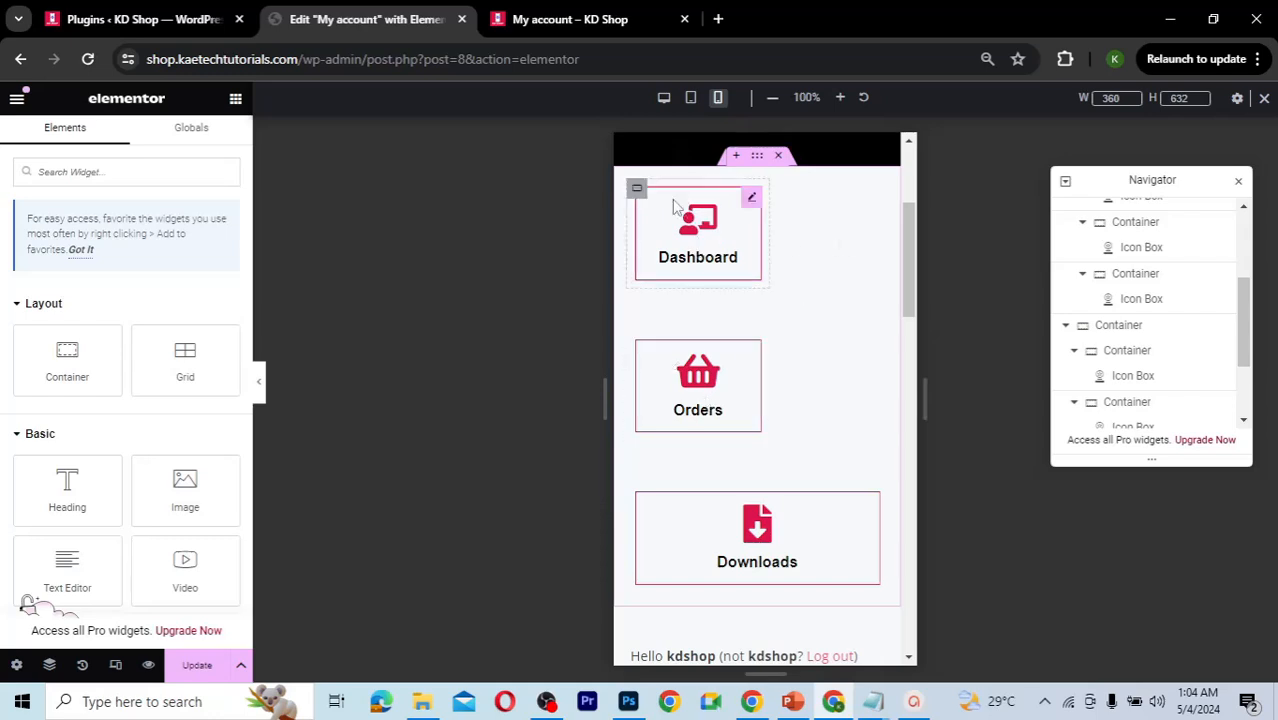
Step: Set the mobile margin of the Dashboard box's container to 0 on all sides
{"action": "left_click", "coordinate": [638, 189]}
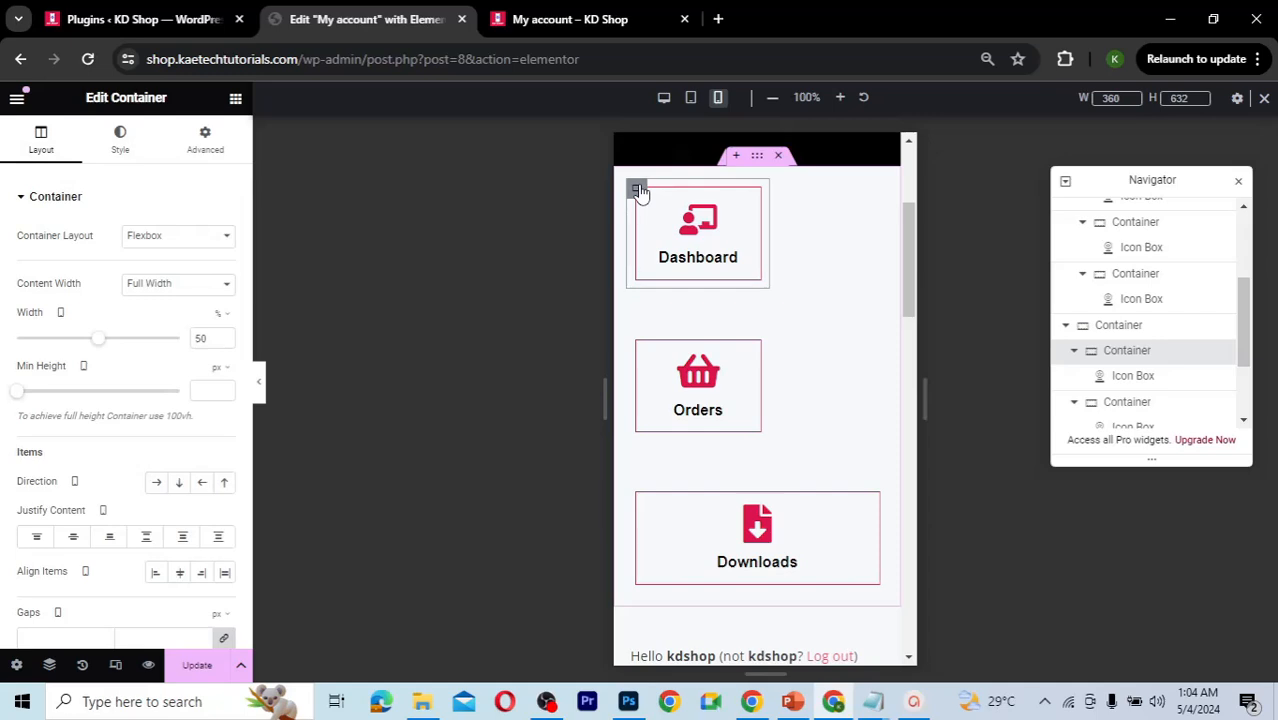
{"action": "left_click", "coordinate": [205, 145]}
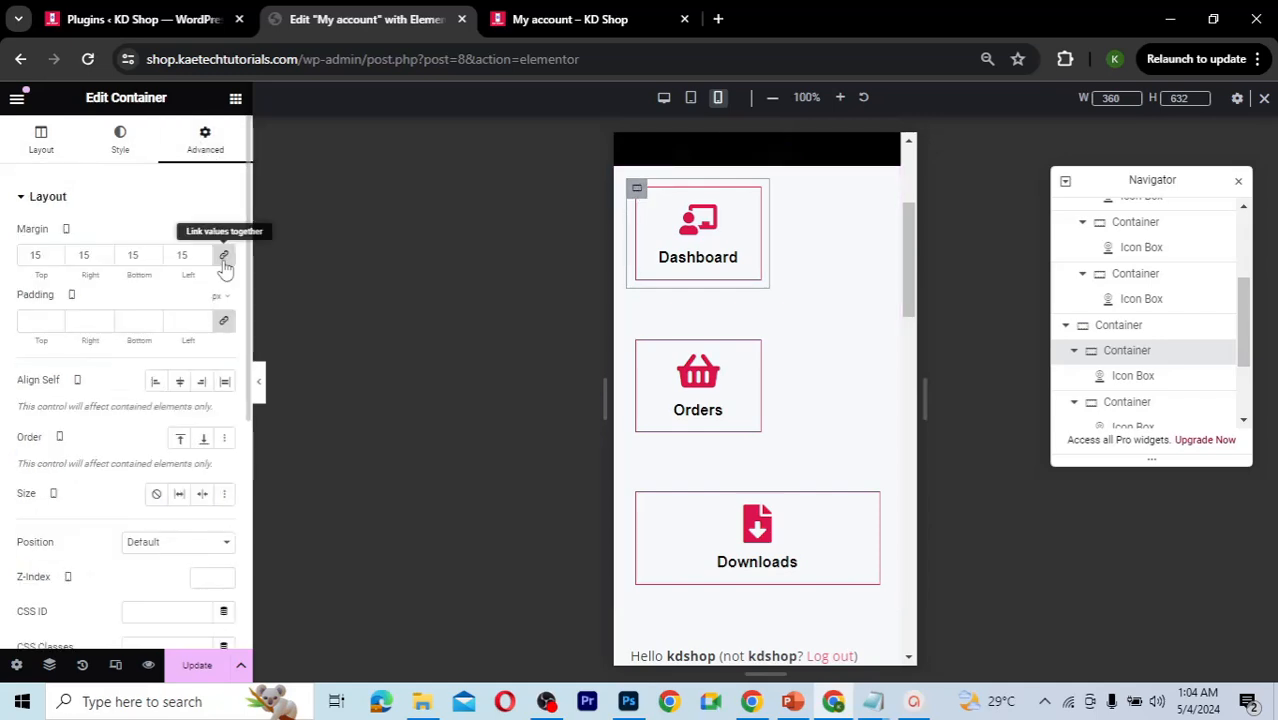
{"action": "double_click", "coordinate": [39, 257]}
{"action": "type", "text": "0"}
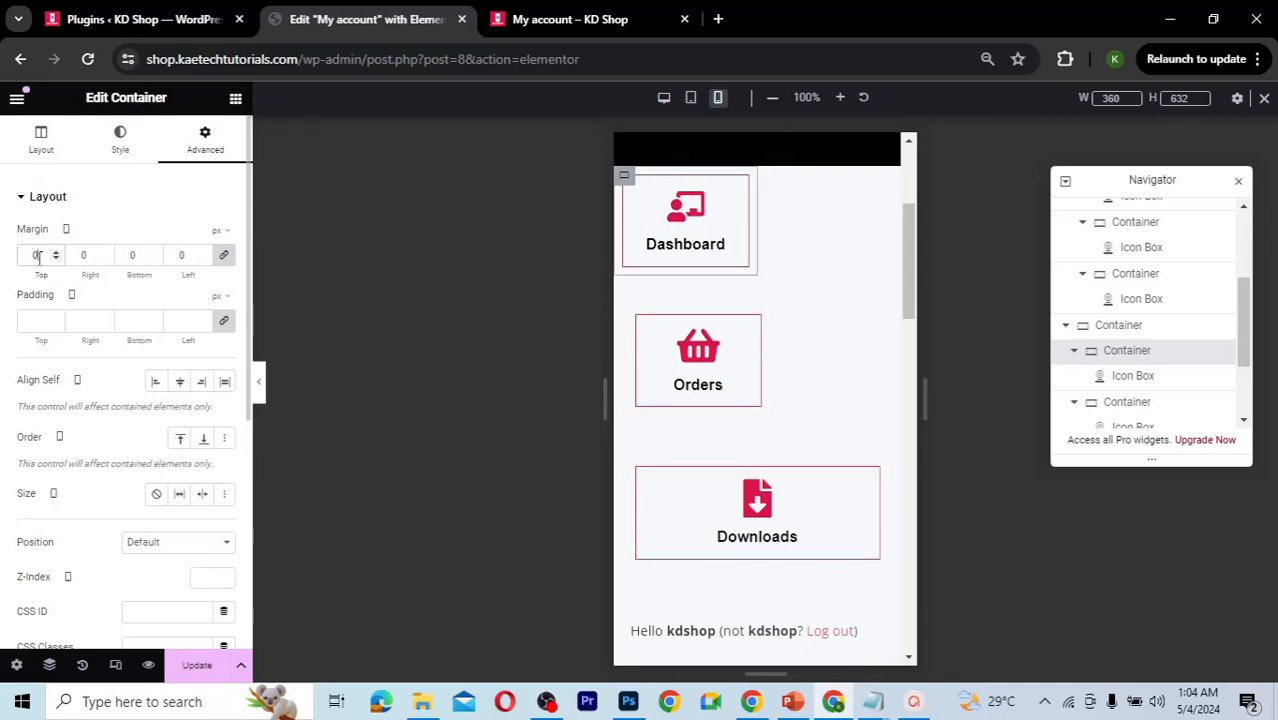
Step: Set the mobile margin of the Orders box's container to 0 on all sides
{"action": "left_click", "coordinate": [634, 327]}
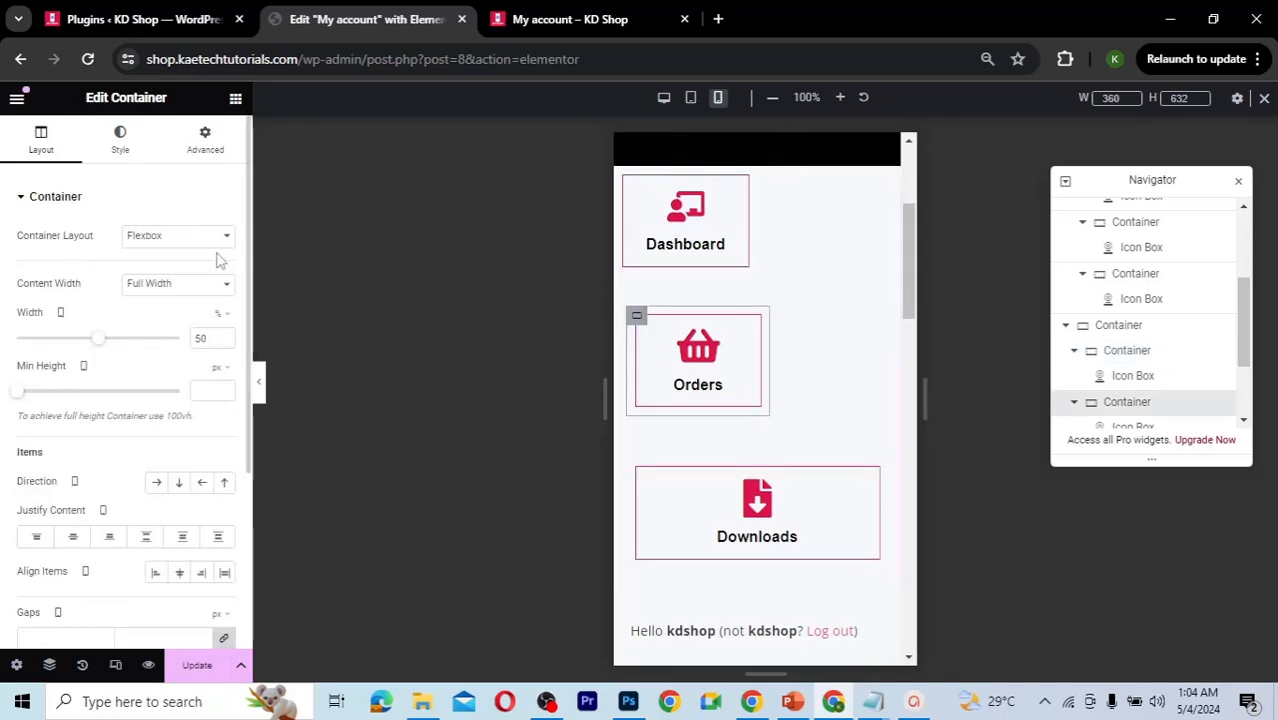
{"action": "left_click", "coordinate": [212, 148]}
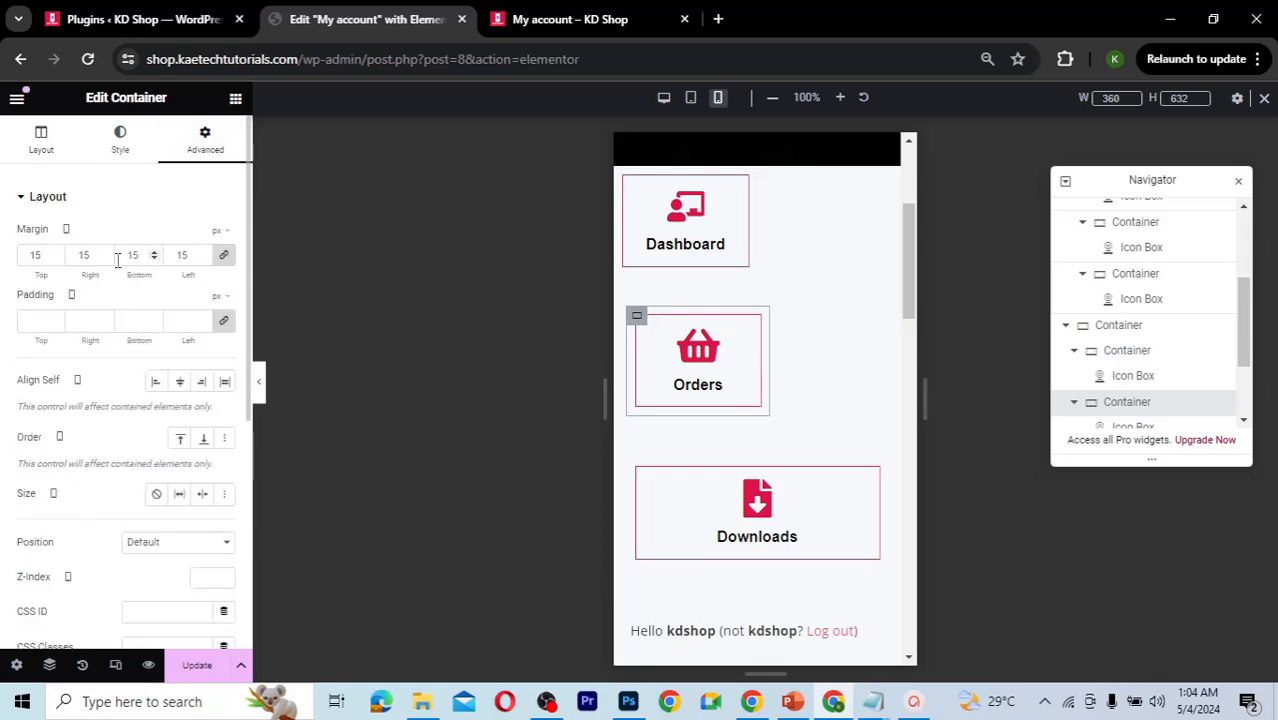
{"action": "double_click", "coordinate": [45, 254]}
{"action": "type", "text": "0"}
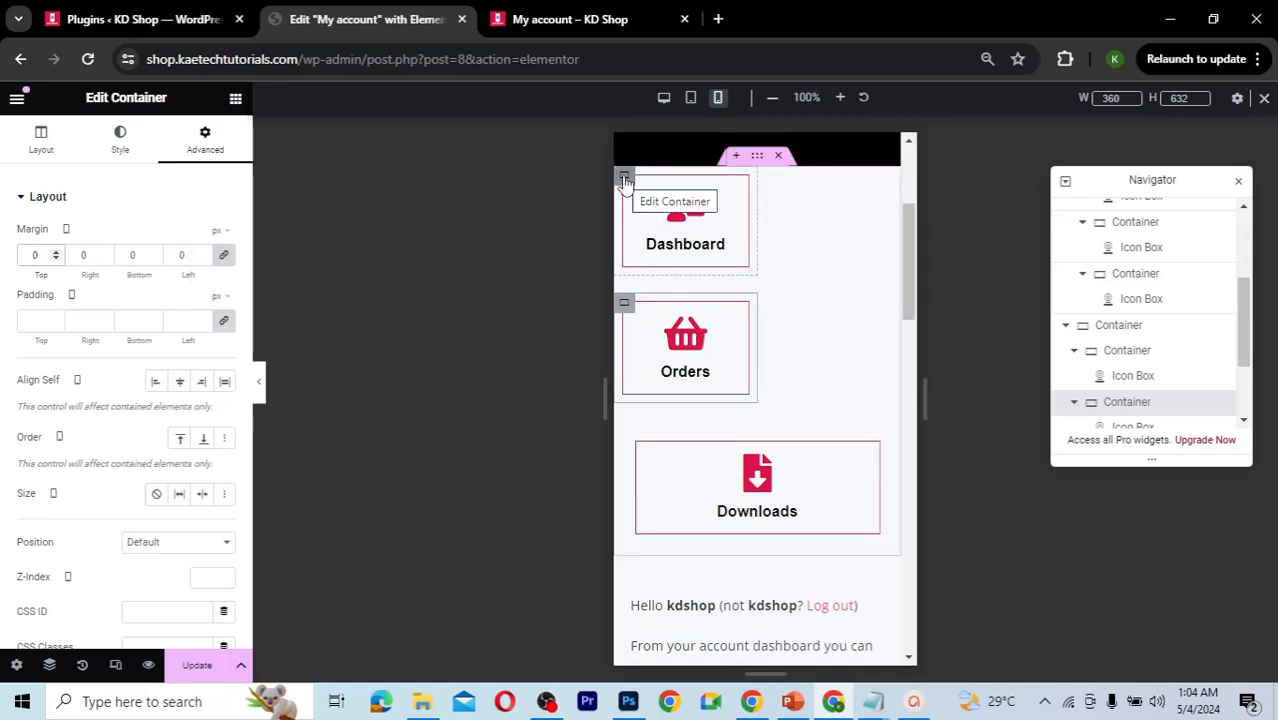
Step: Set the mobile padding of the Dashboard and Orders icon boxes to 10 px on all sides
{"action": "left_click", "coordinate": [41, 142]}
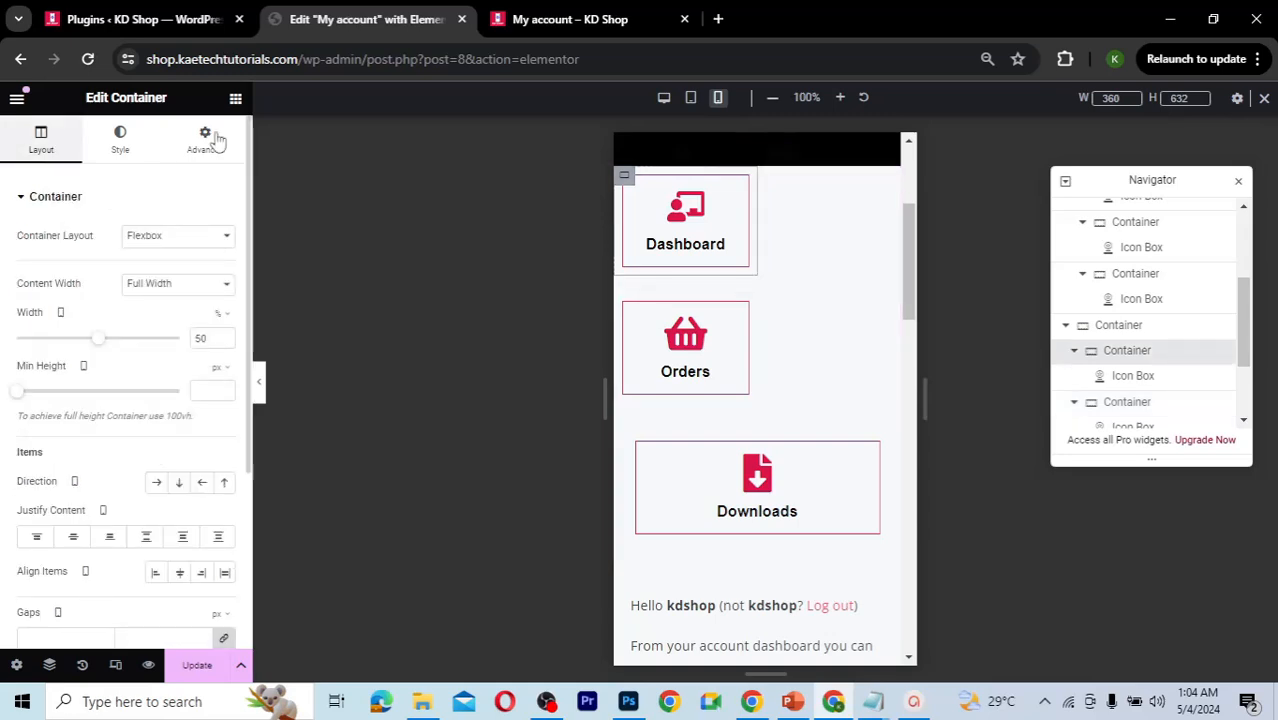
{"action": "left_click", "coordinate": [739, 189]}
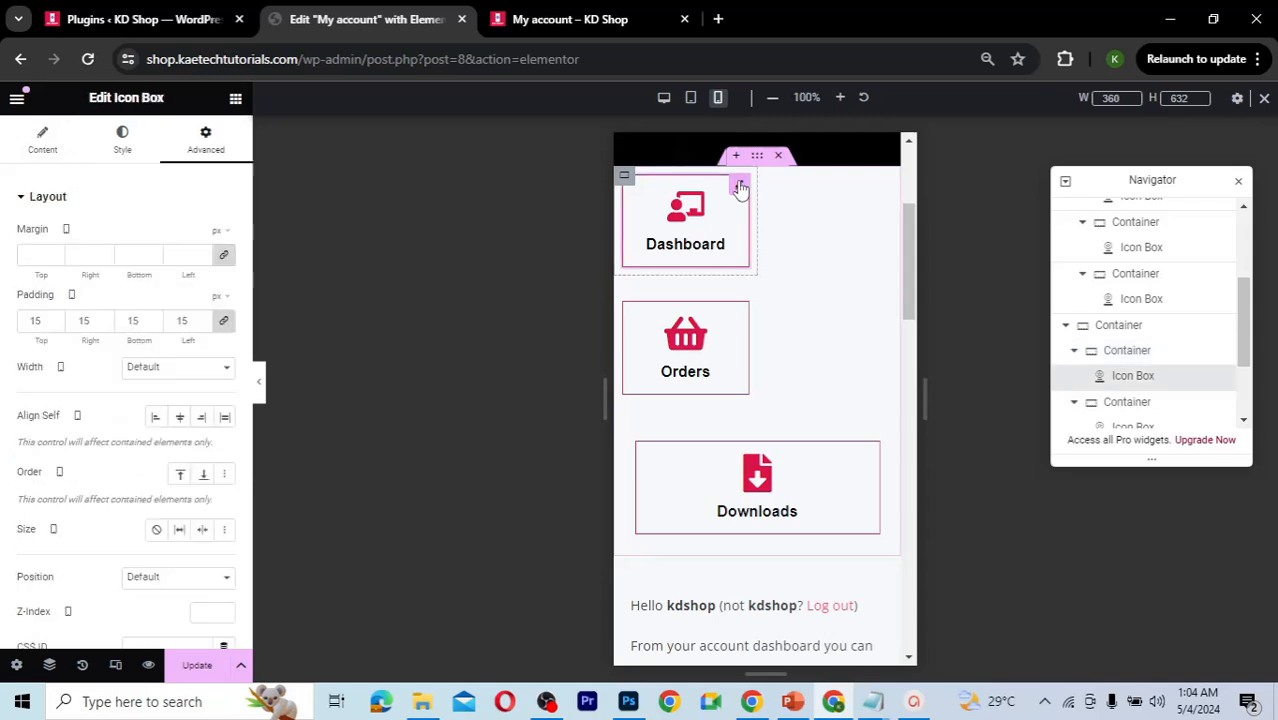
{"action": "double_click", "coordinate": [41, 319]}
{"action": "type", "text": "10"}
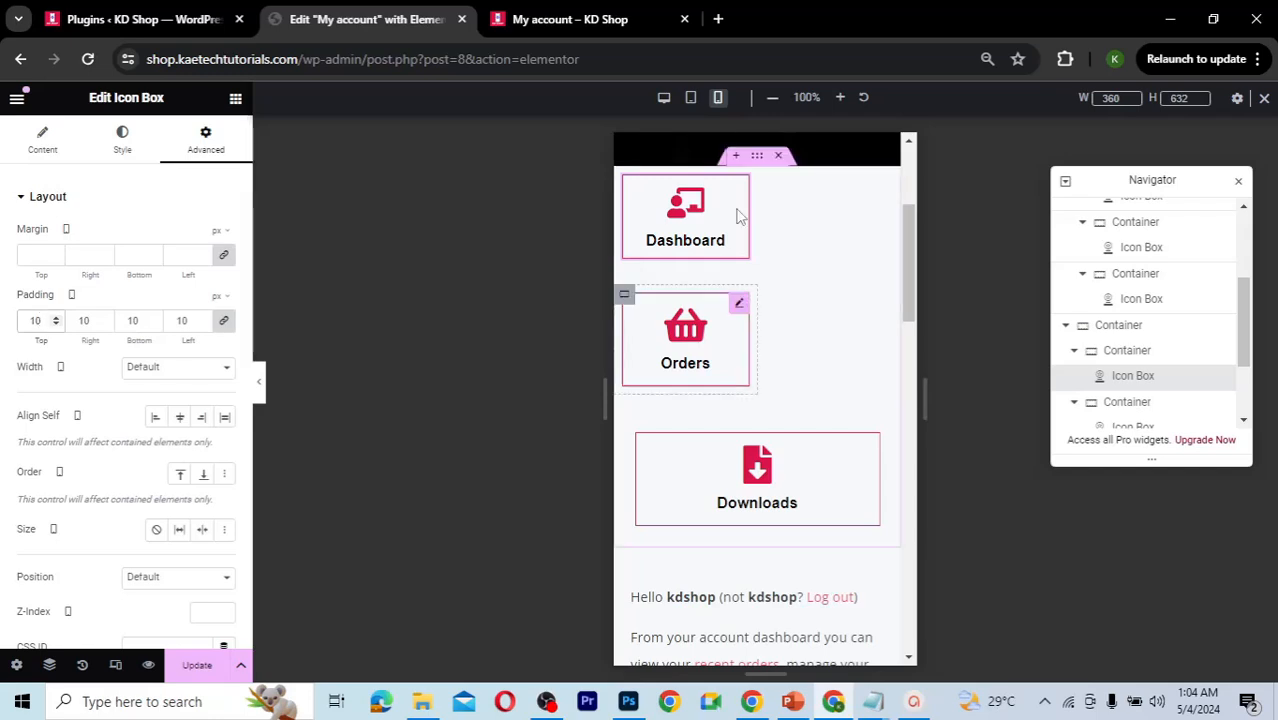
{"action": "left_click", "coordinate": [744, 316]}
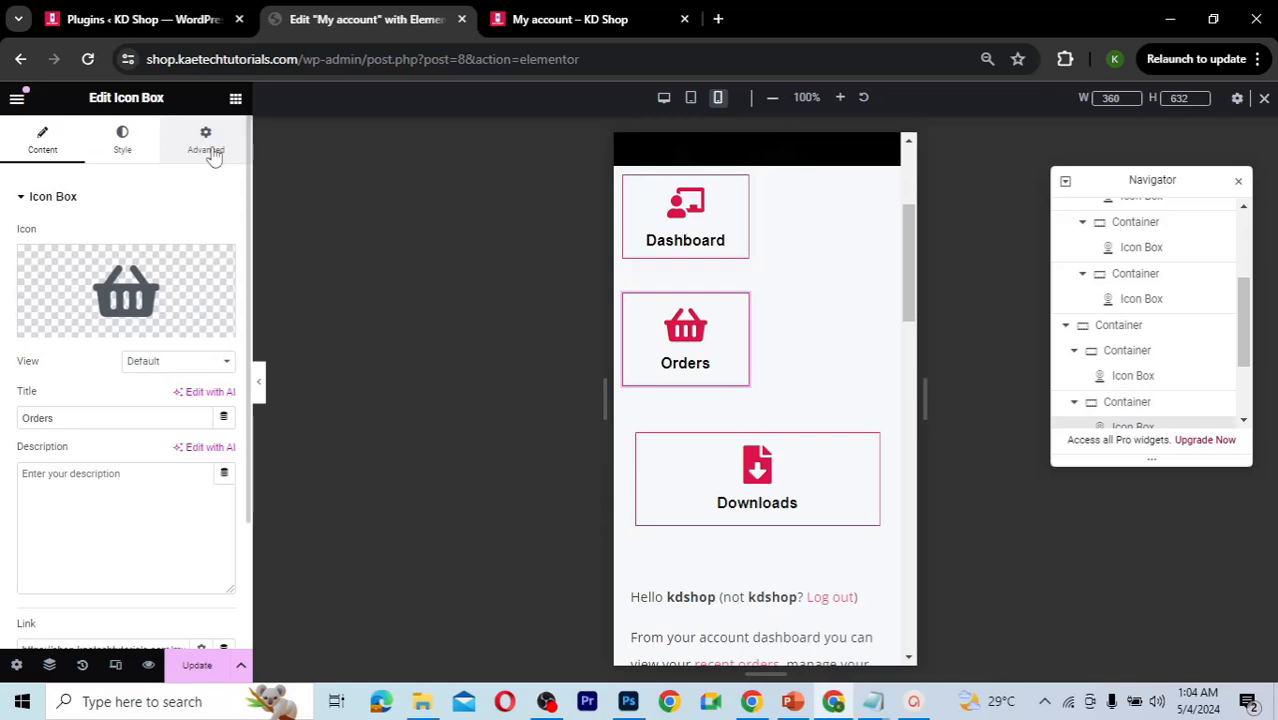
{"action": "left_click", "coordinate": [208, 150]}
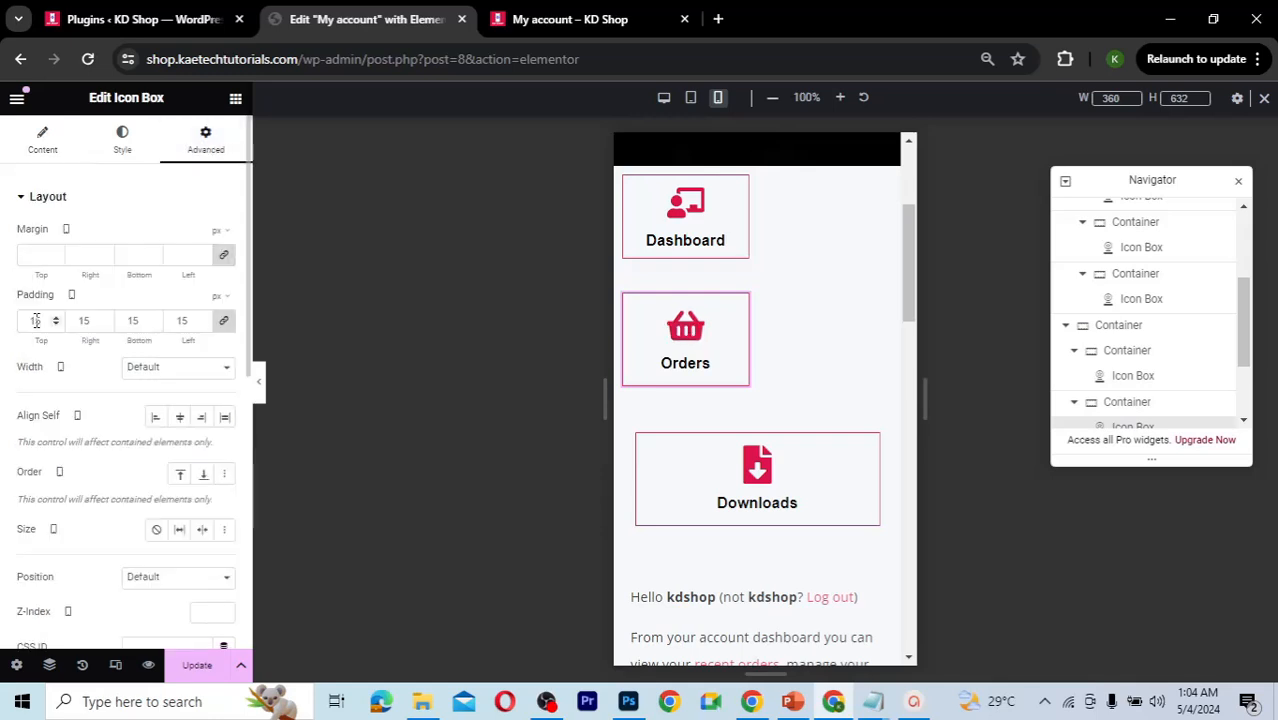
{"action": "key", "text": "BackSpace"}
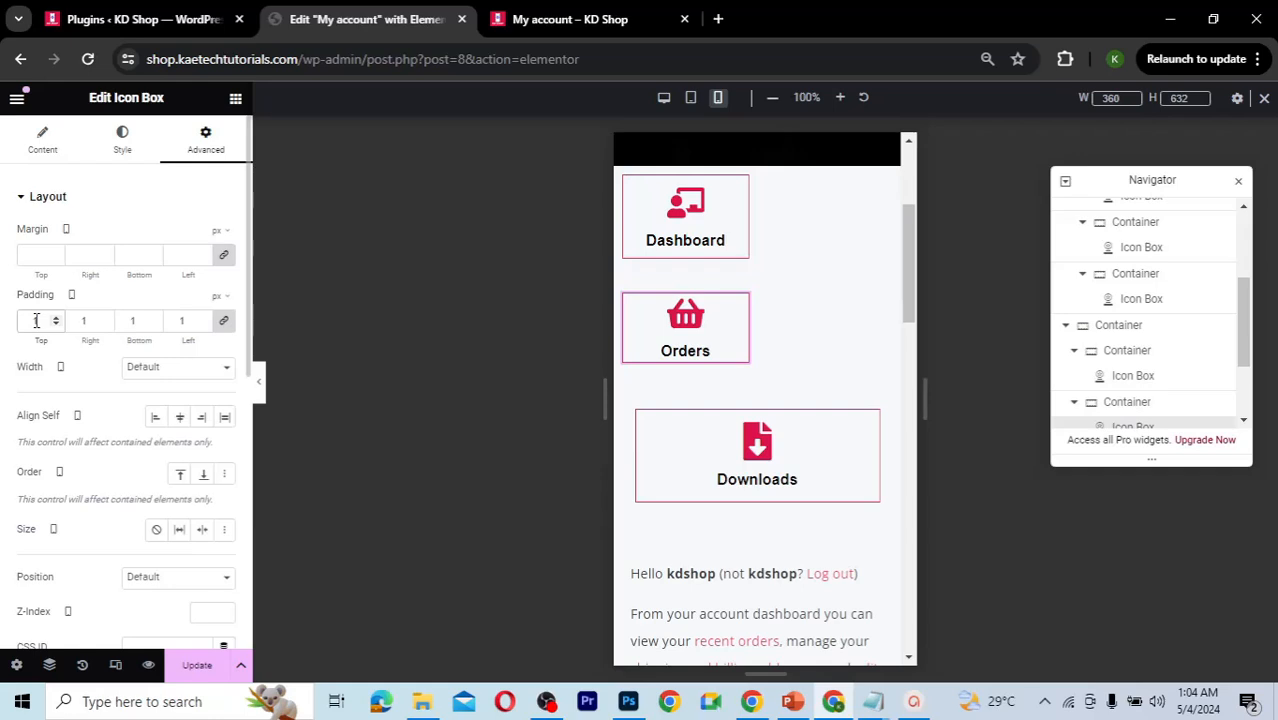
{"action": "type", "text": "0"}
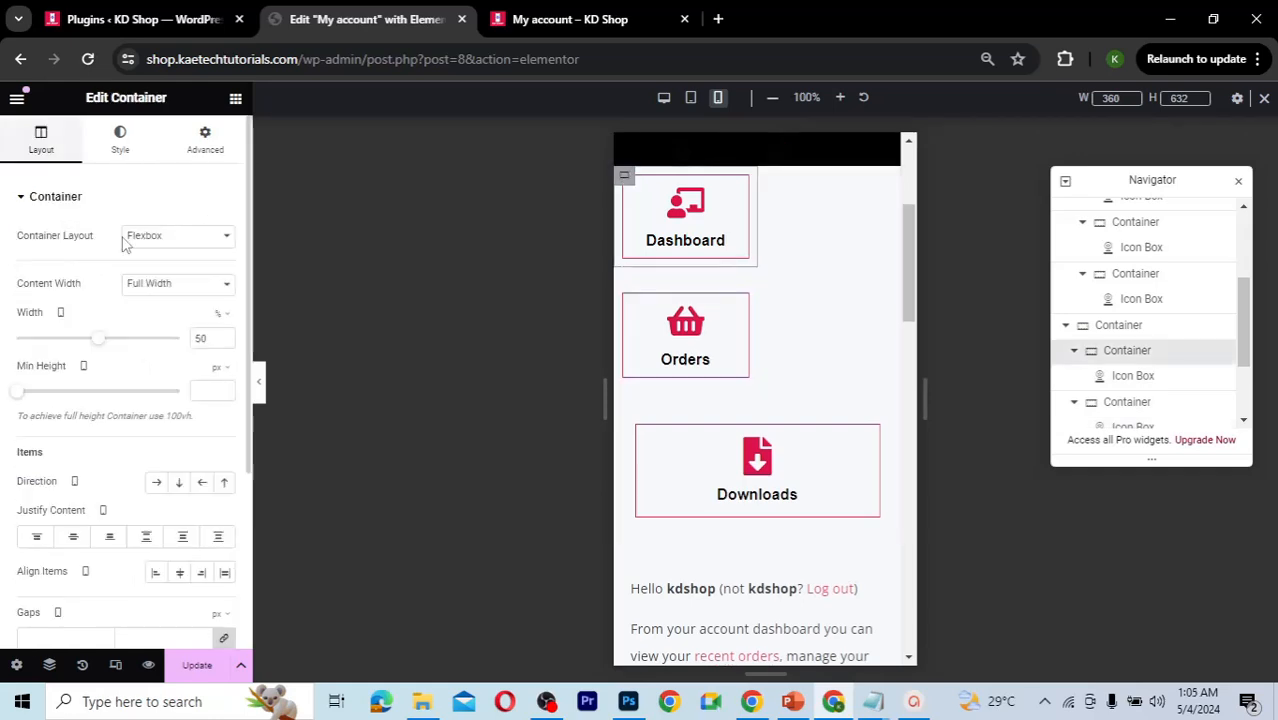
Step: Set the mobile width of the Dashboard and Orders containers to 45%
{"action": "left_click_drag", "start_coordinate": [212, 336], "coordinate": [183, 336]}
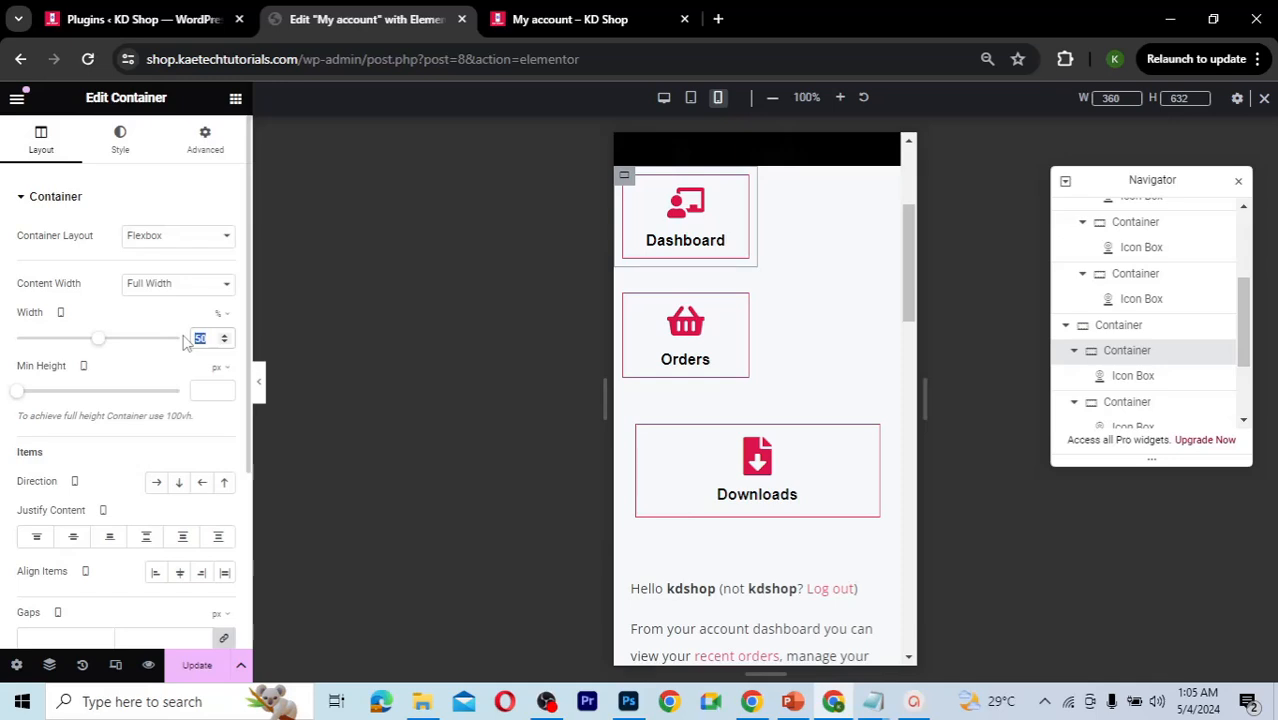
{"action": "type", "text": "45"}
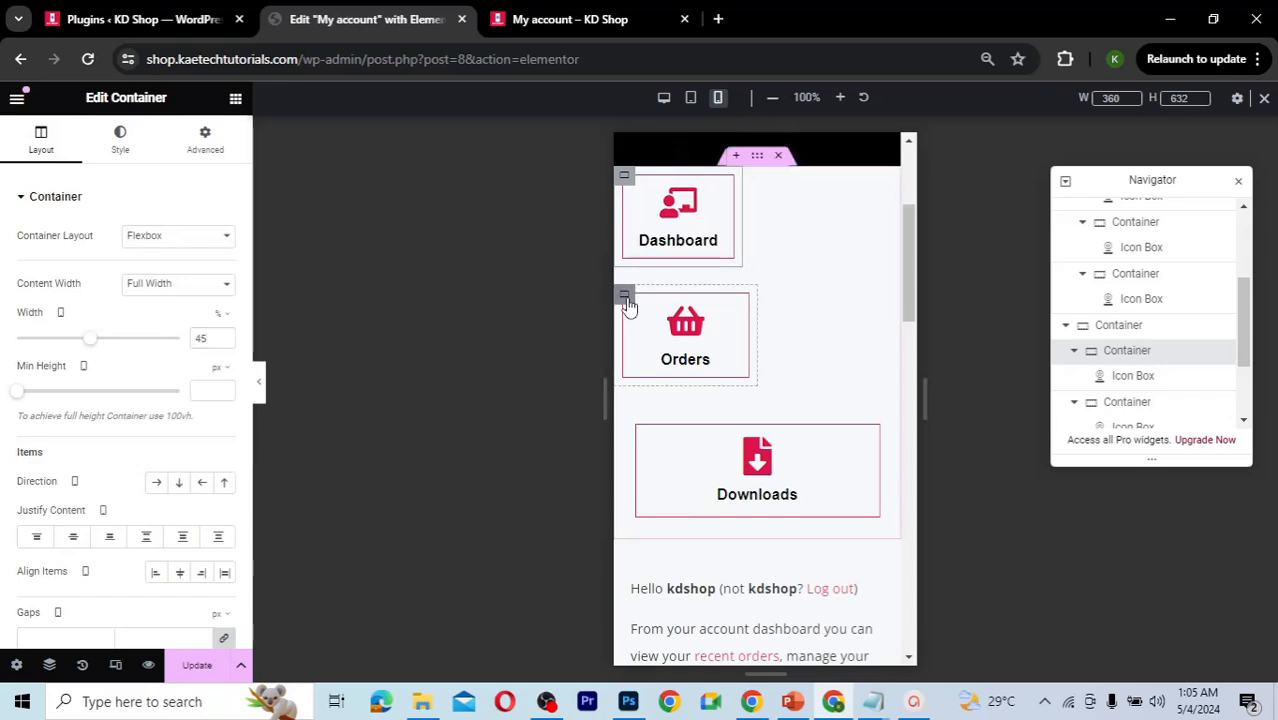
{"action": "left_click", "coordinate": [625, 298]}
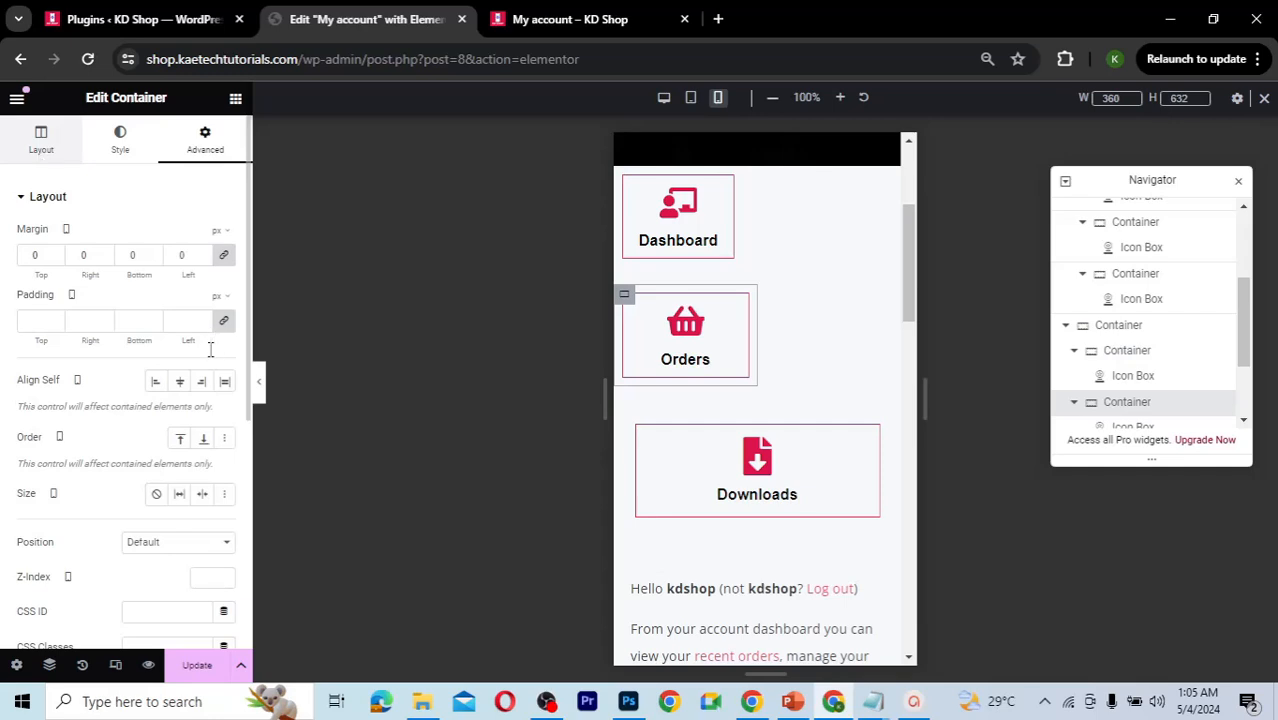
{"action": "left_click_drag", "start_coordinate": [209, 342], "coordinate": [185, 344]}
{"action": "type", "text": "45"}
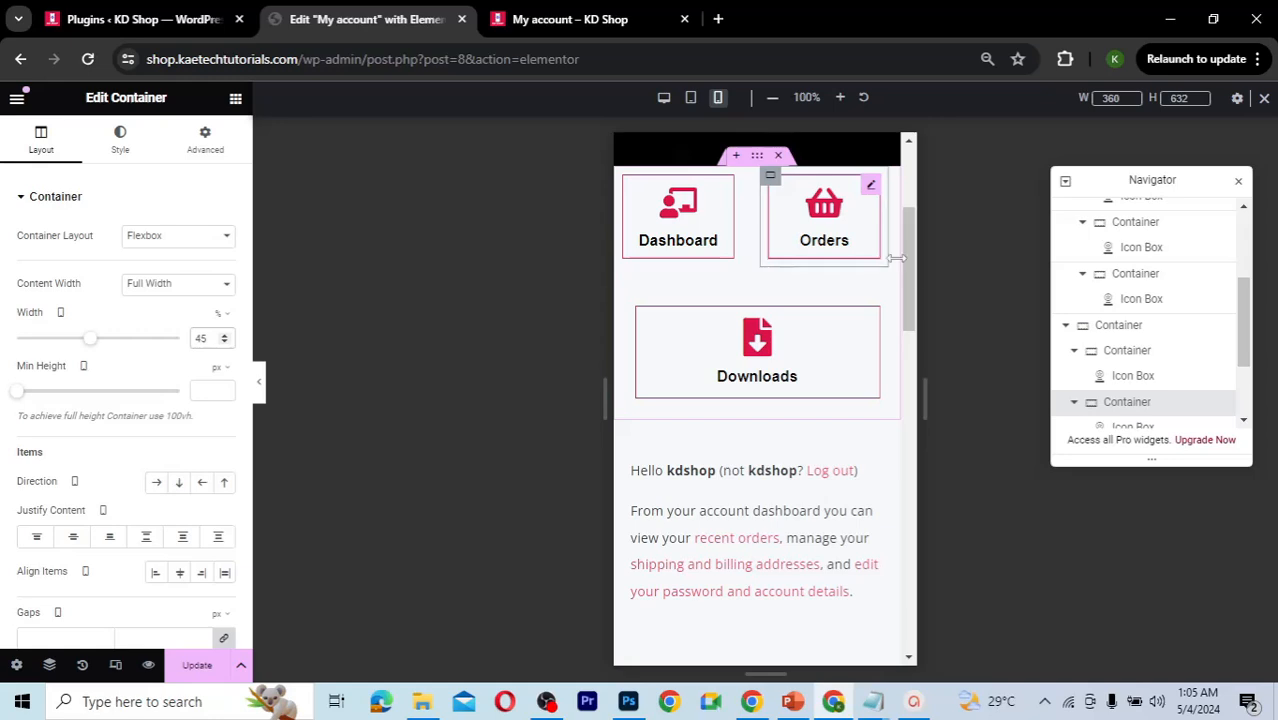
Step: Unlink the mobile gaps of the parent container holding the three boxes, with column and row gaps of 0
{"action": "left_click_drag", "start_coordinate": [916, 277], "coordinate": [913, 252]}
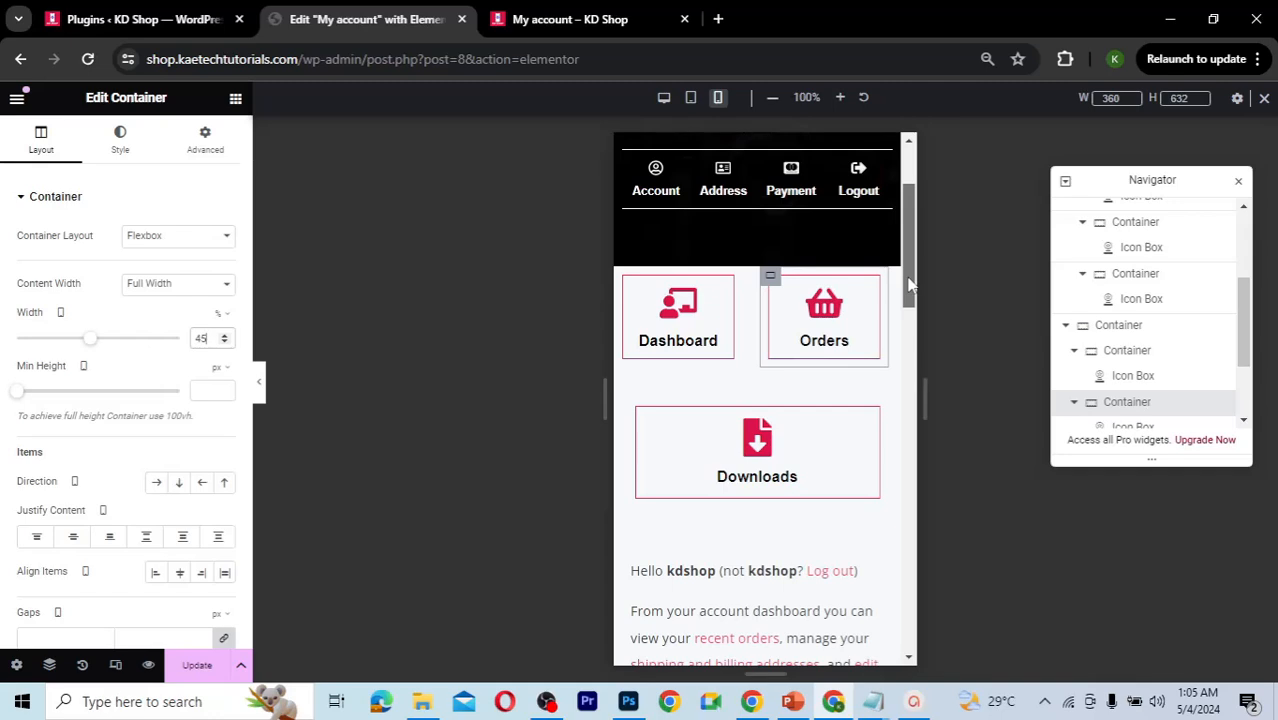
{"action": "left_click_drag", "start_coordinate": [909, 285], "coordinate": [909, 290]}
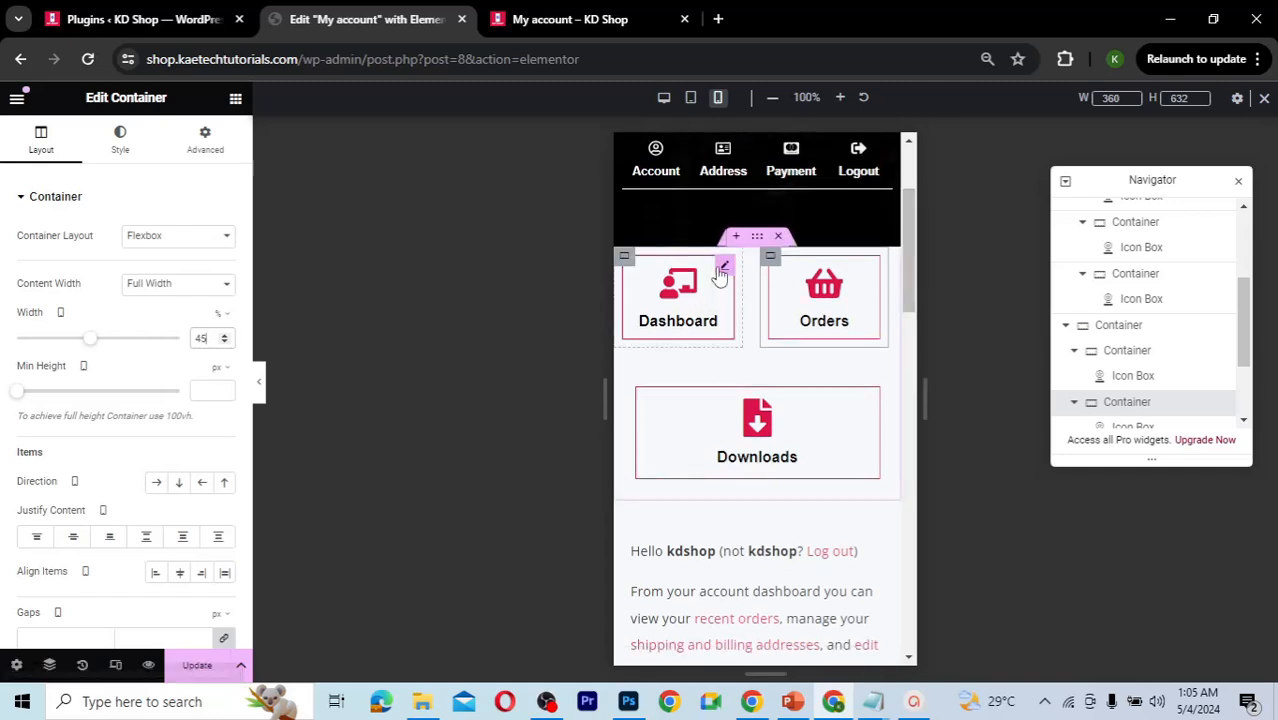
{"action": "left_click", "coordinate": [721, 270]}
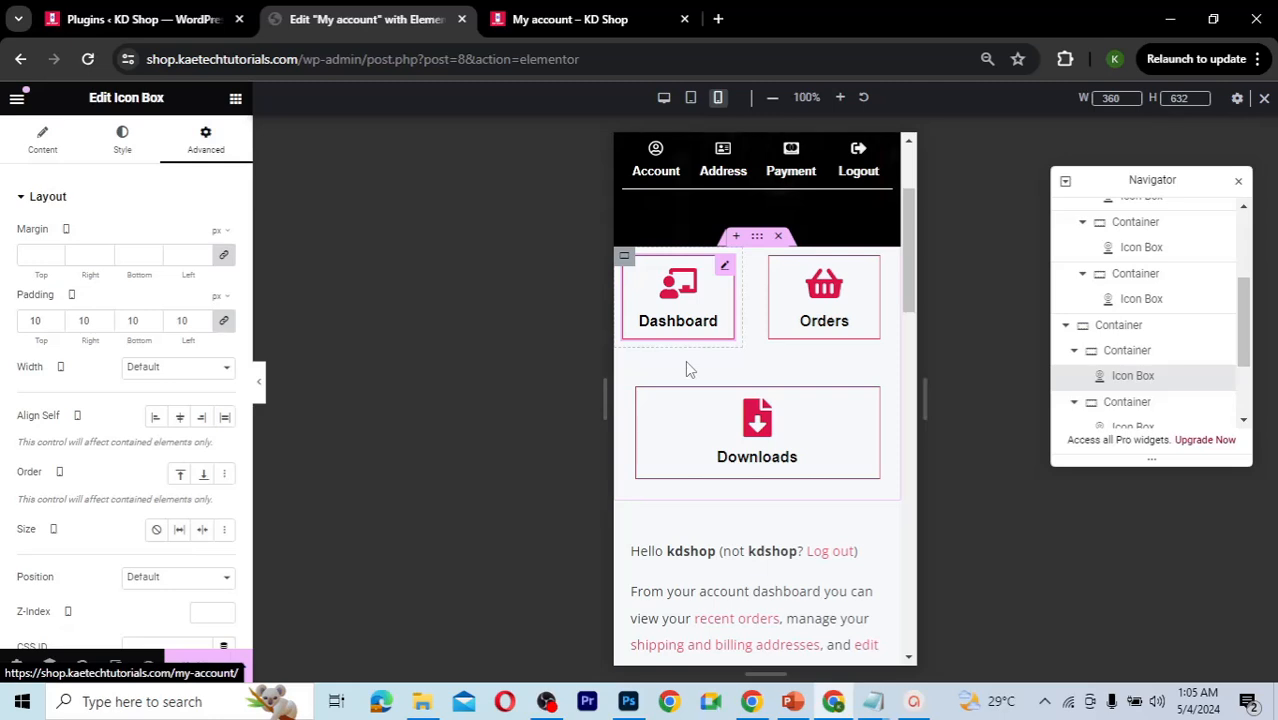
{"action": "left_click", "coordinate": [754, 244]}
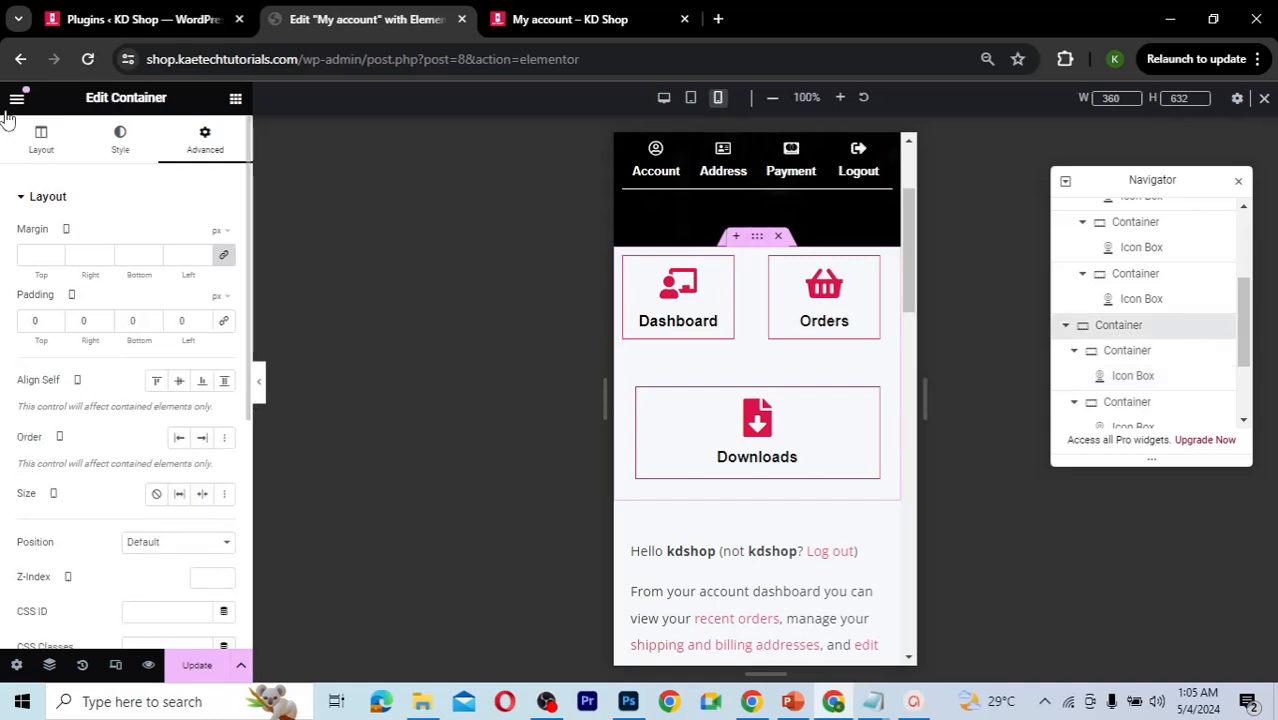
{"action": "left_click", "coordinate": [41, 140]}
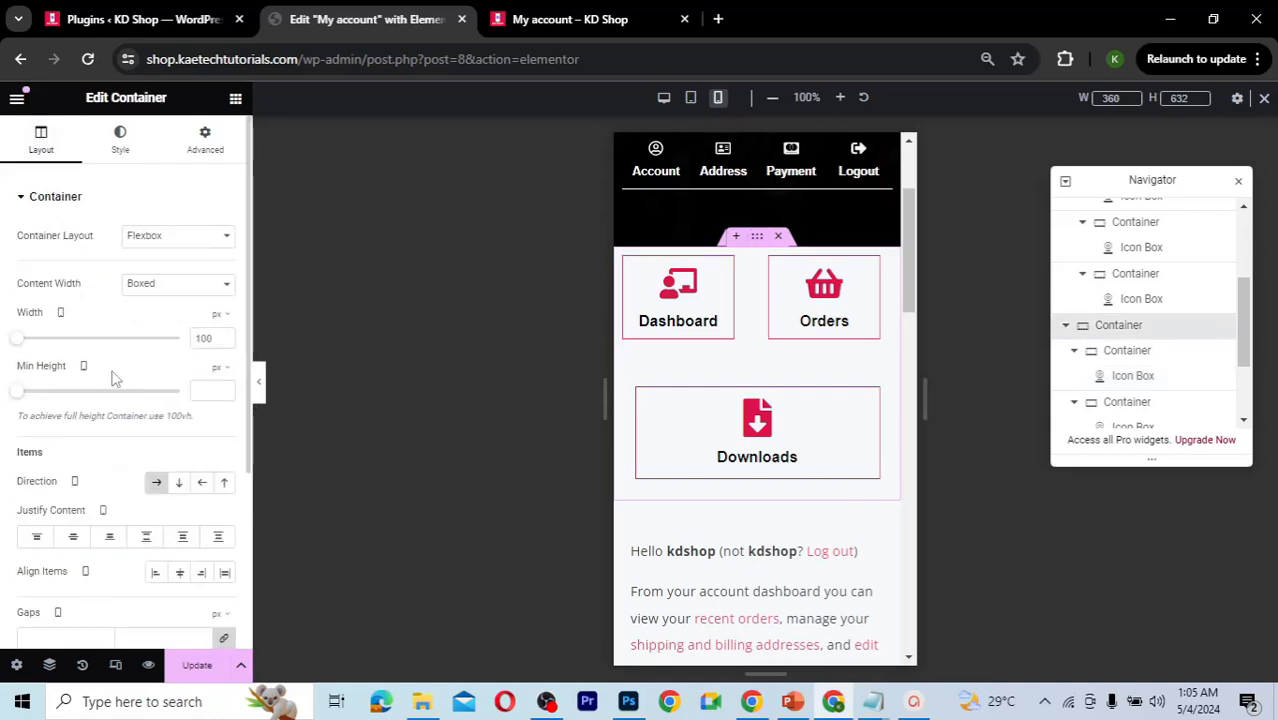
{"action": "scroll", "coordinate": [85, 483], "scroll_direction": "down", "scroll_amount": 2}
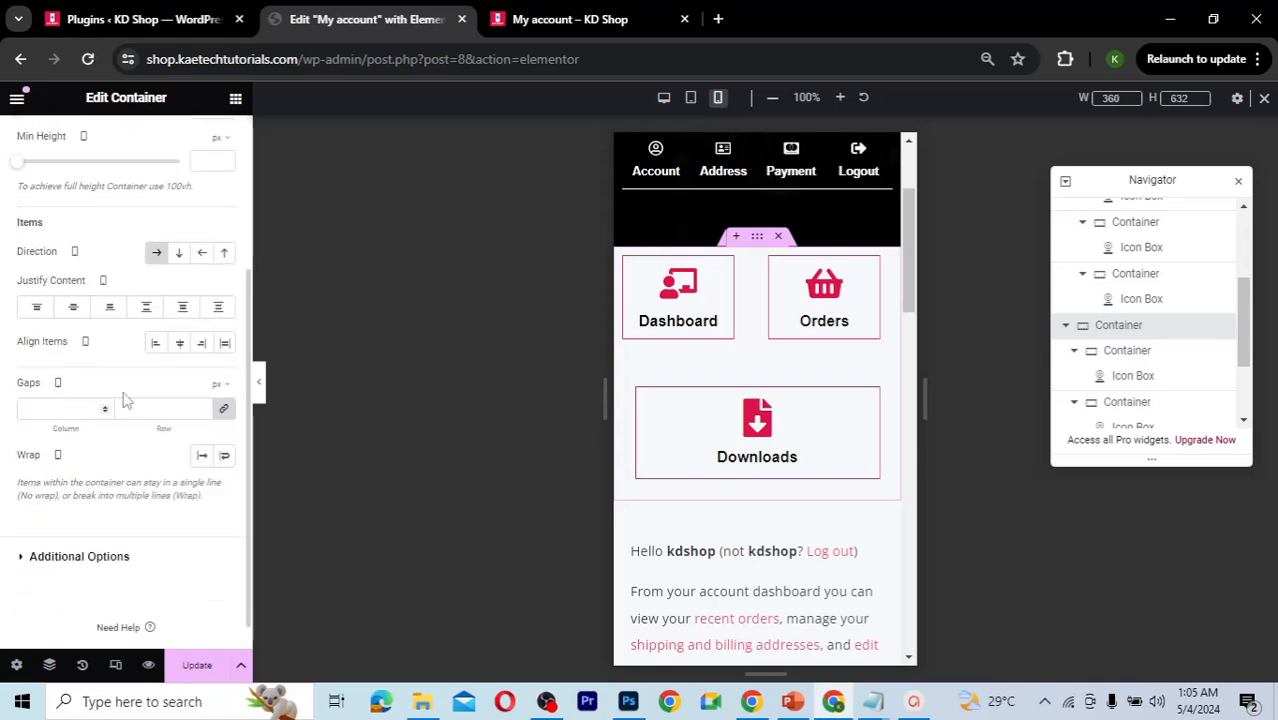
{"action": "left_click", "coordinate": [225, 411]}
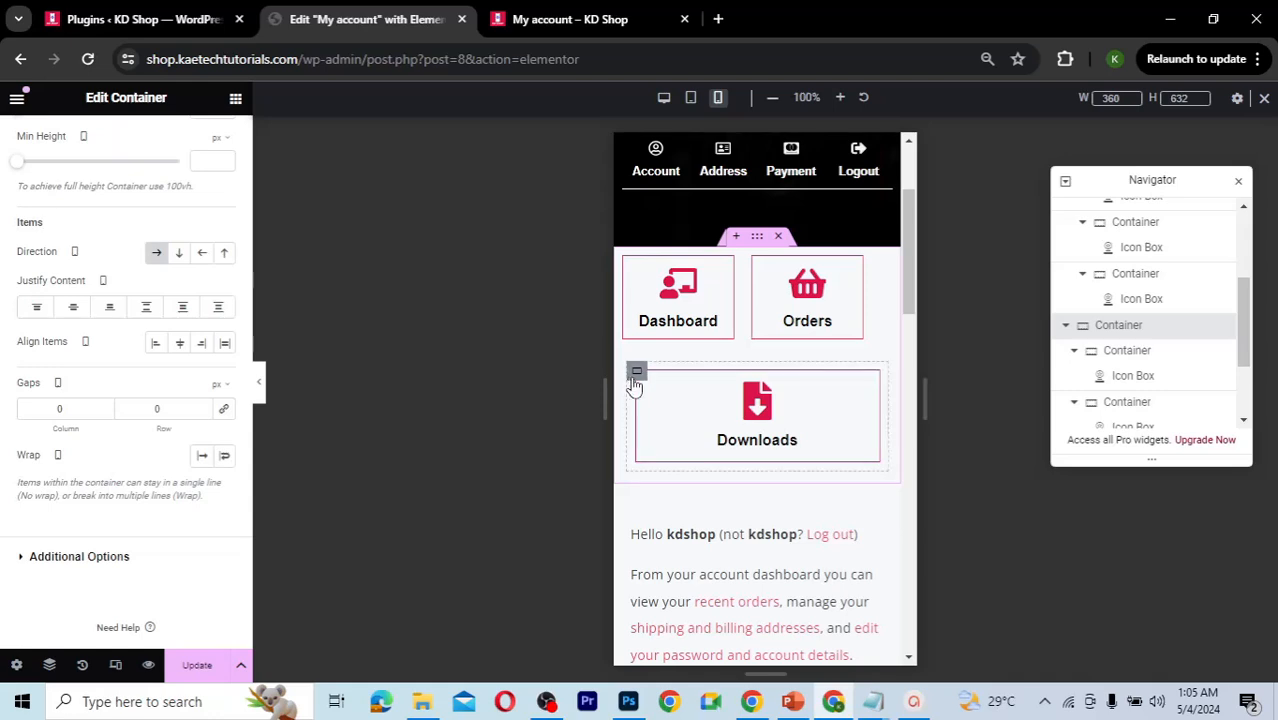
Step: Set the mobile margin of the Downloads box's container to 0 on all sides
{"action": "left_click", "coordinate": [637, 376]}
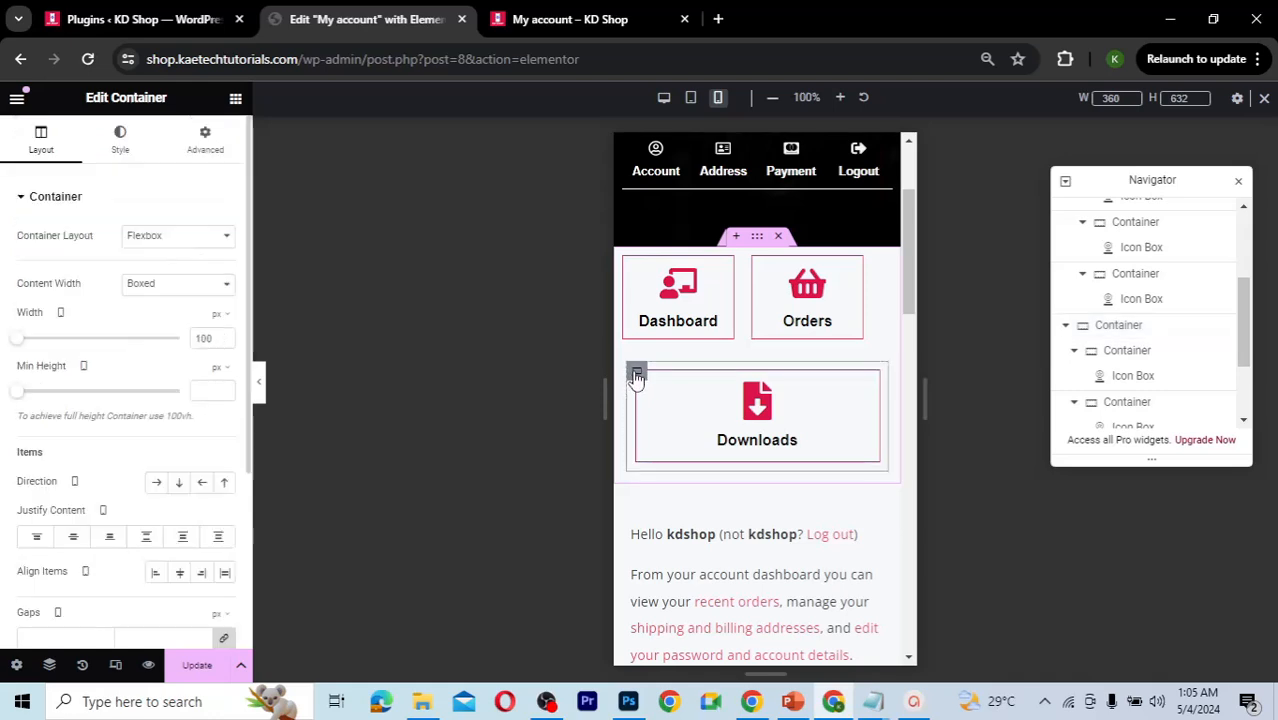
{"action": "left_click", "coordinate": [196, 148]}
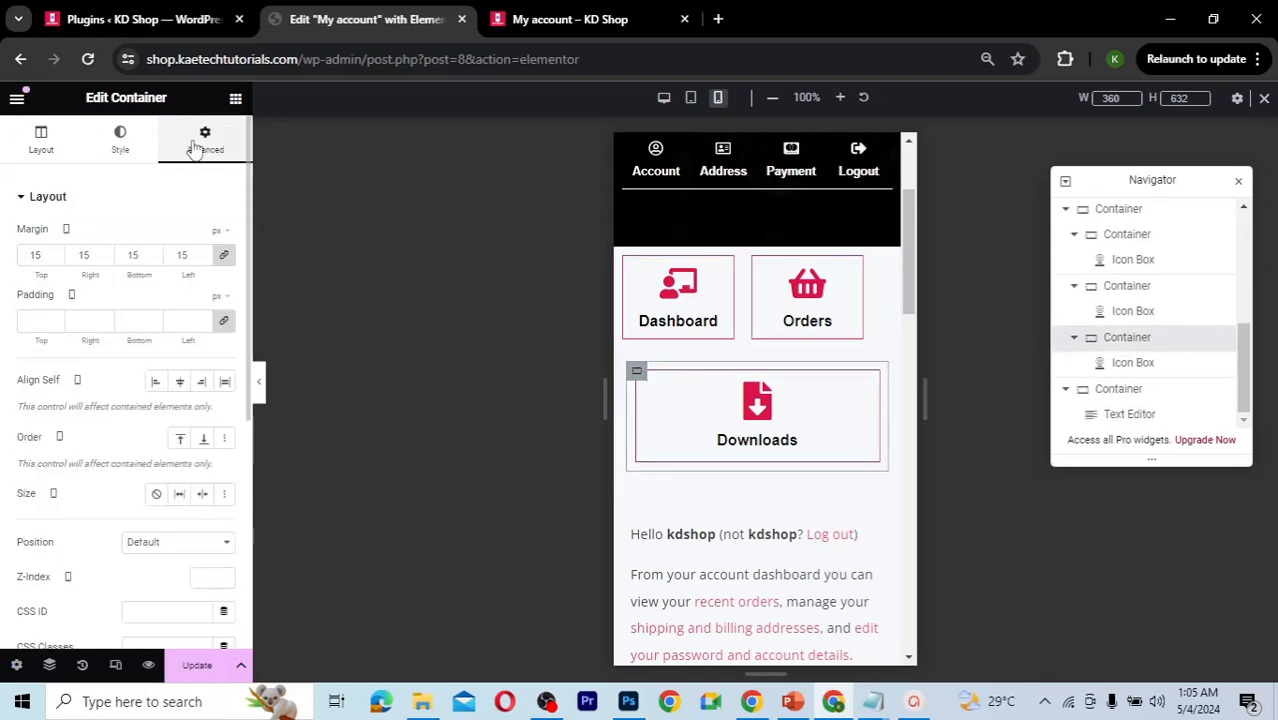
{"action": "double_click", "coordinate": [35, 255]}
{"action": "type", "text": "0"}
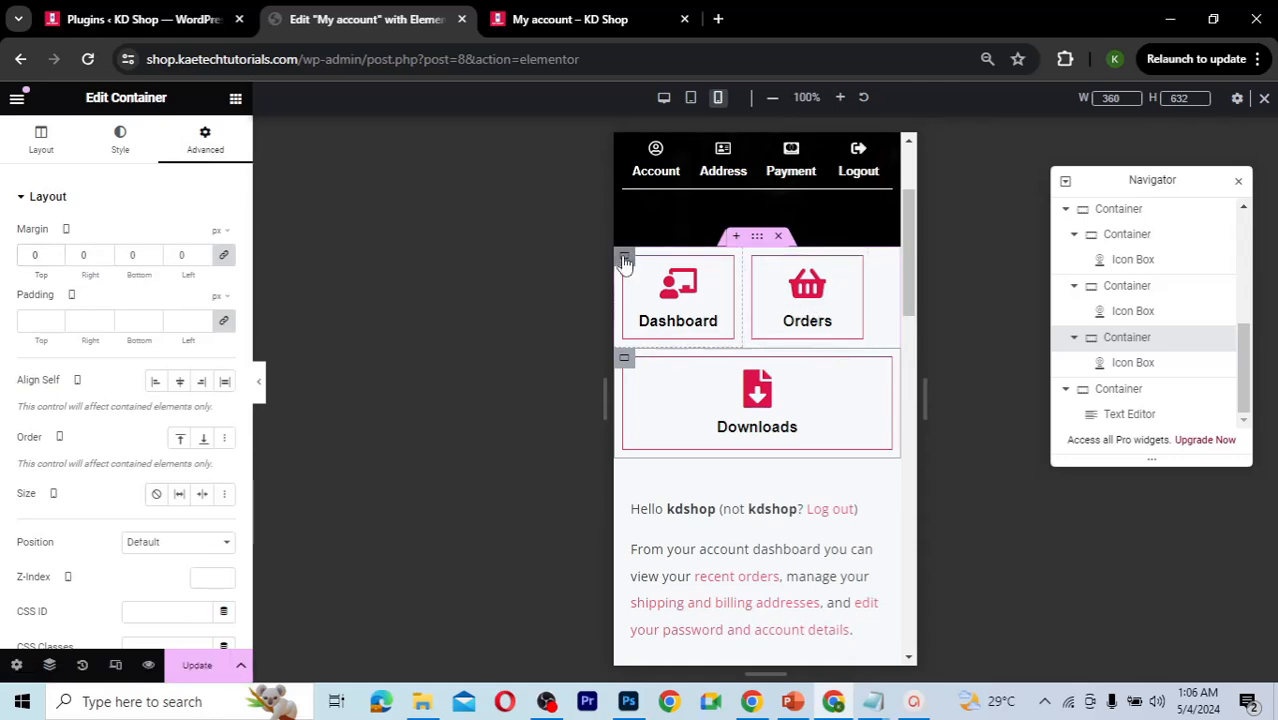
Step: Set the mobile width of the Dashboard and Orders containers to 50% each
{"action": "left_click", "coordinate": [624, 260]}
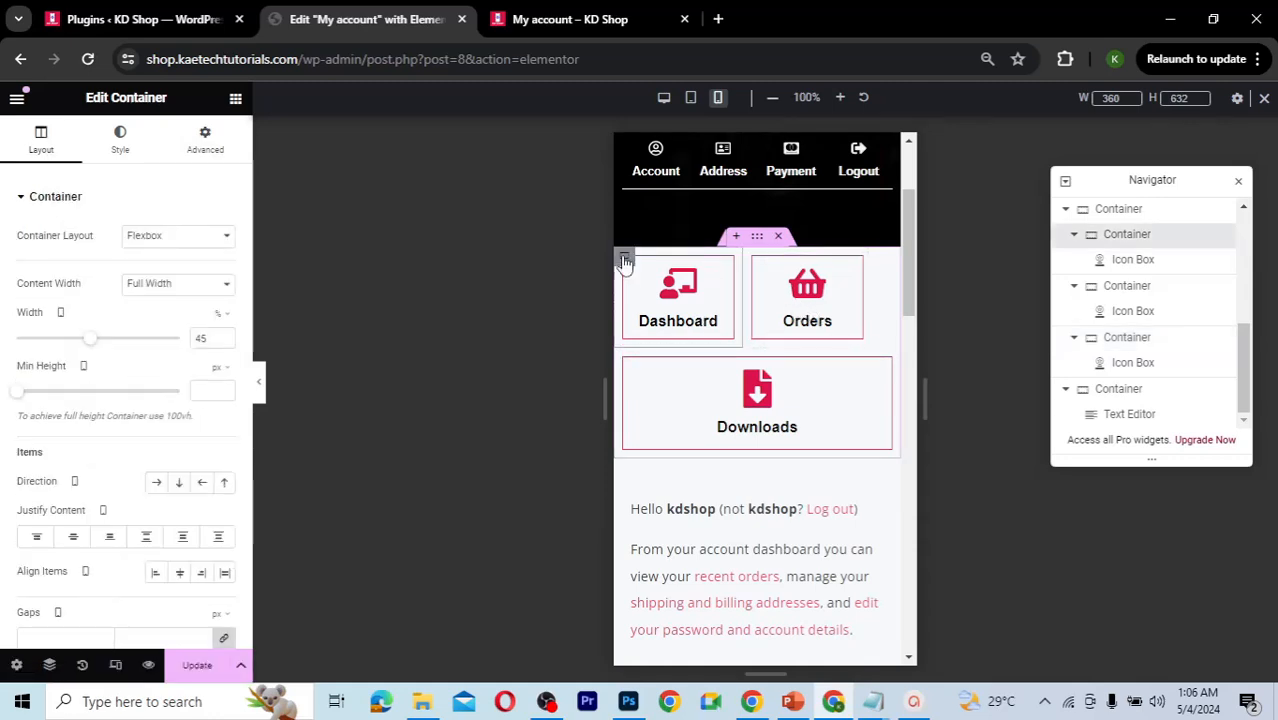
{"action": "double_click", "coordinate": [198, 338]}
{"action": "type", "text": "50"}
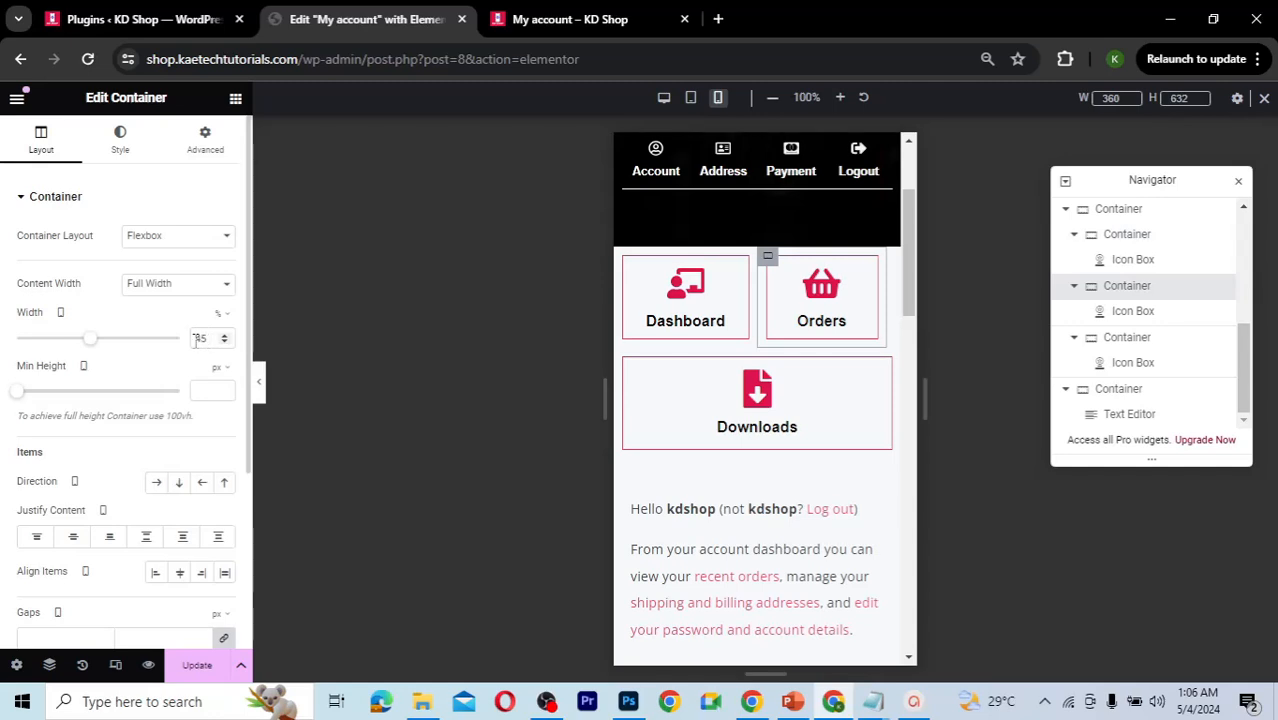
{"action": "left_click_drag", "start_coordinate": [211, 340], "coordinate": [167, 347]}
{"action": "type", "text": "5"}
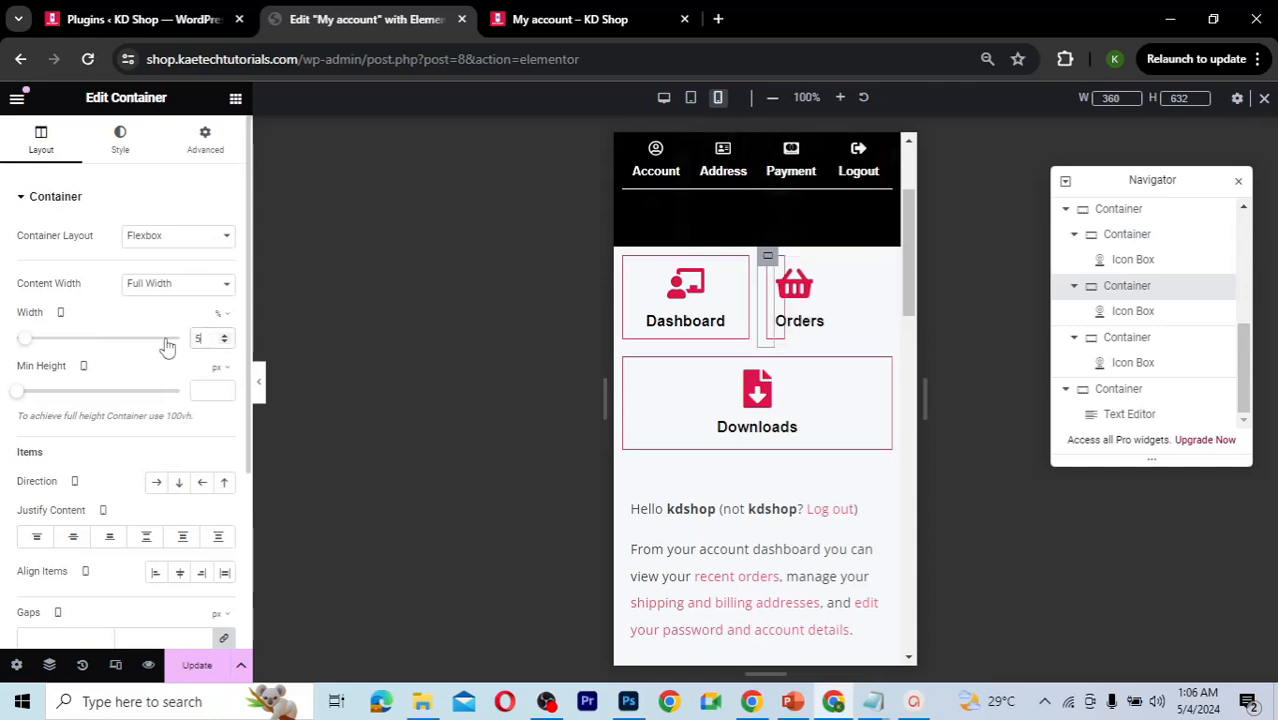
{"action": "type", "text": "0"}
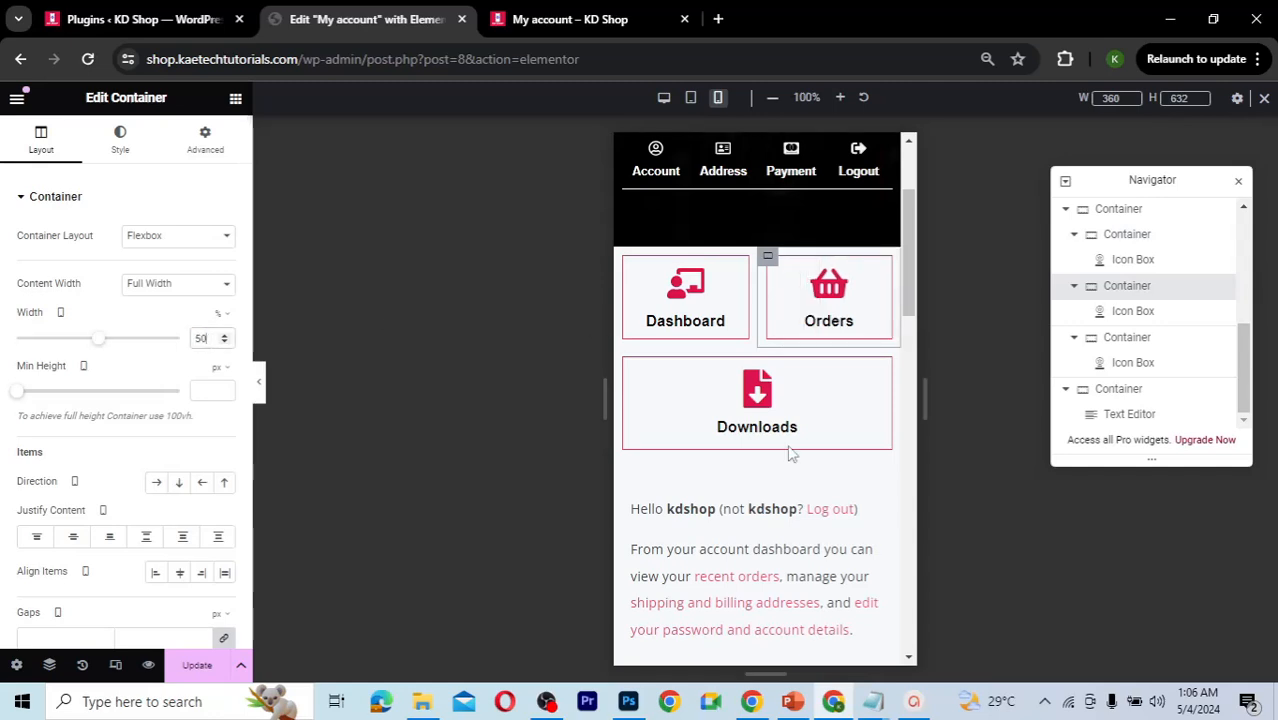
Step: Save the My account page changes and review the whole mobile layout
{"action": "mouse_move", "coordinate": [916, 294]}
{"action": "left_mouse_down"}
{"action": "mouse_move", "coordinate": [913, 251]}
{"action": "mouse_move", "coordinate": [910, 347]}
{"action": "mouse_move", "coordinate": [910, 247]}
{"action": "mouse_move", "coordinate": [912, 382]}
{"action": "mouse_move", "coordinate": [910, 290]}
{"action": "left_mouse_up"}
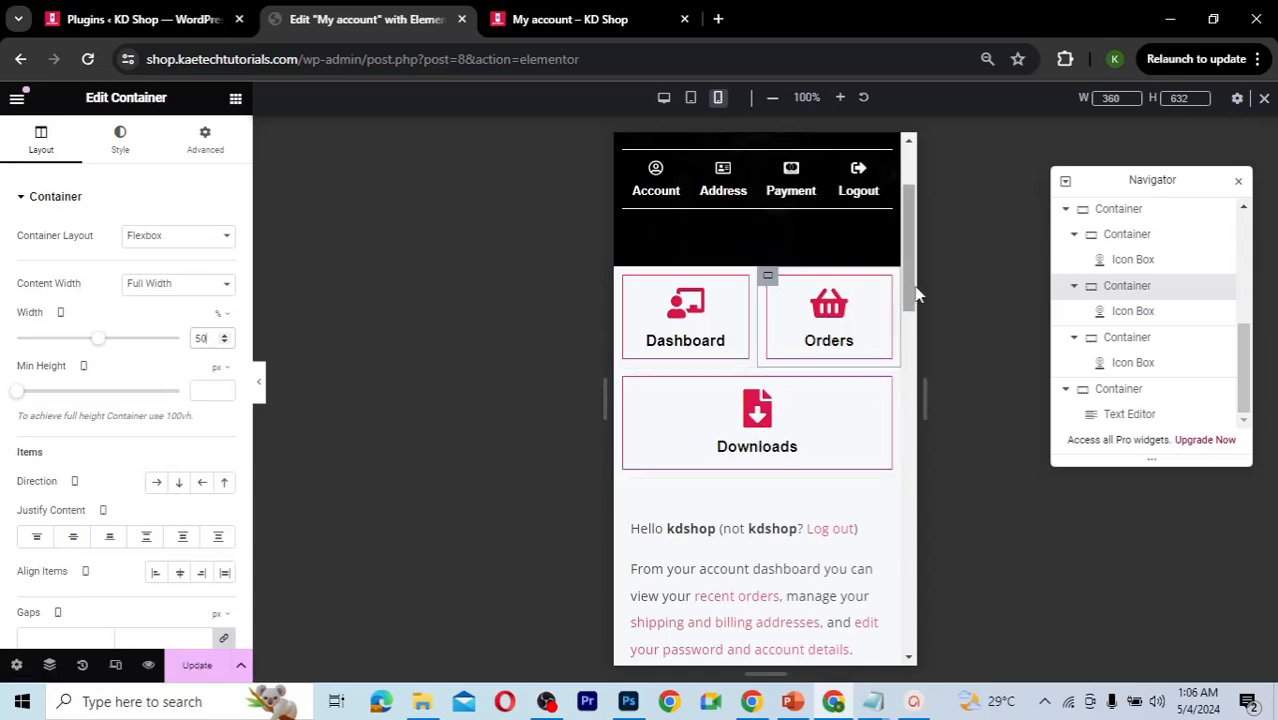
{"action": "left_click_drag", "start_coordinate": [912, 294], "coordinate": [893, 424]}
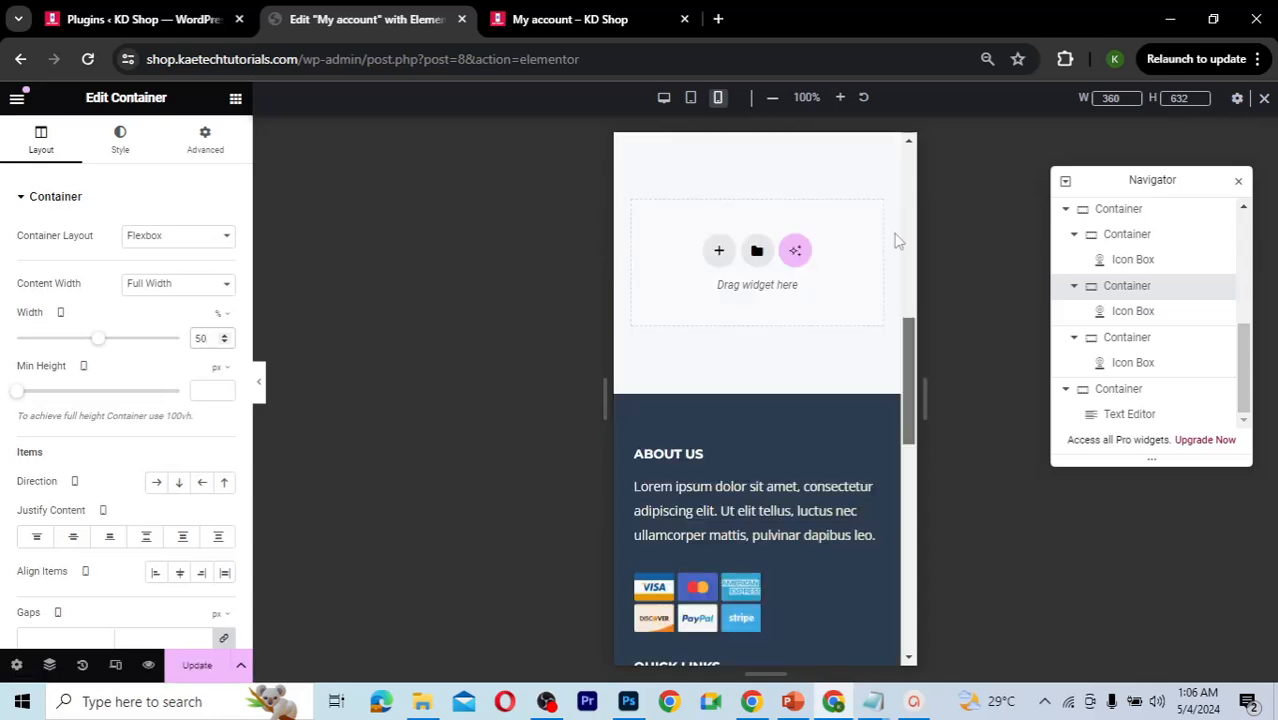
{"action": "scroll", "coordinate": [897, 240], "scroll_direction": "up", "scroll_amount": 5}
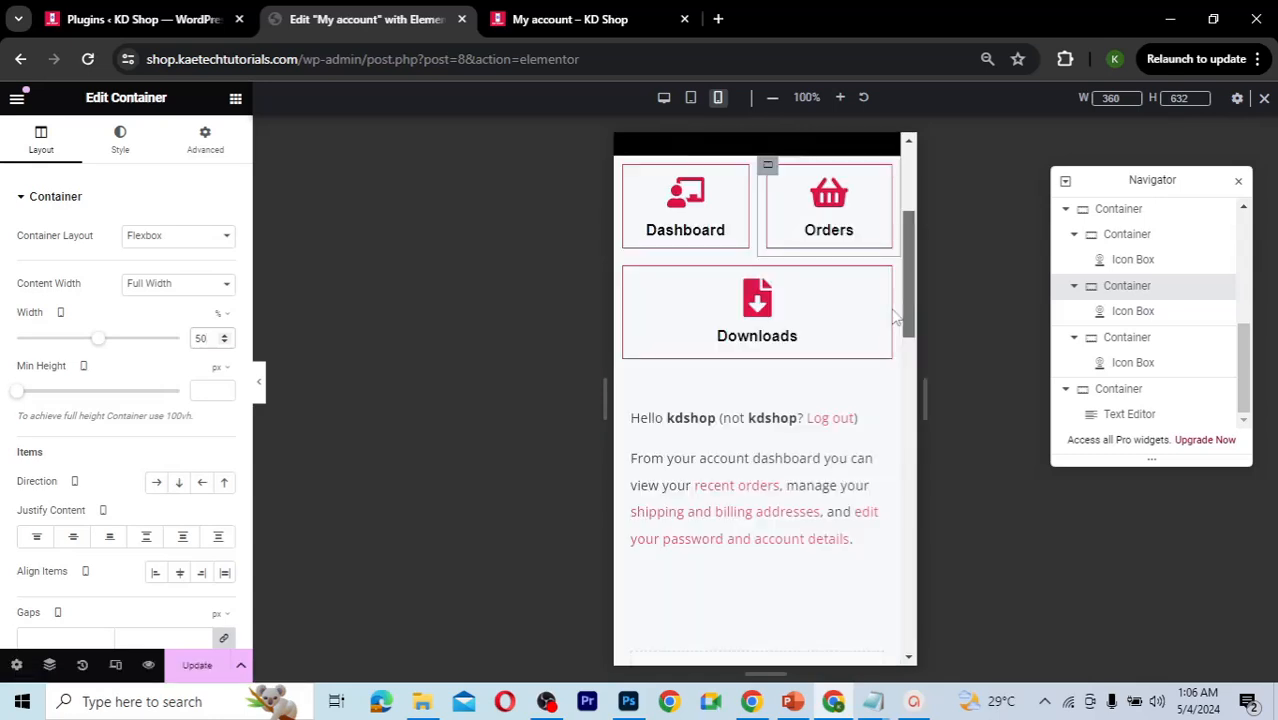
{"action": "left_click", "coordinate": [196, 666]}
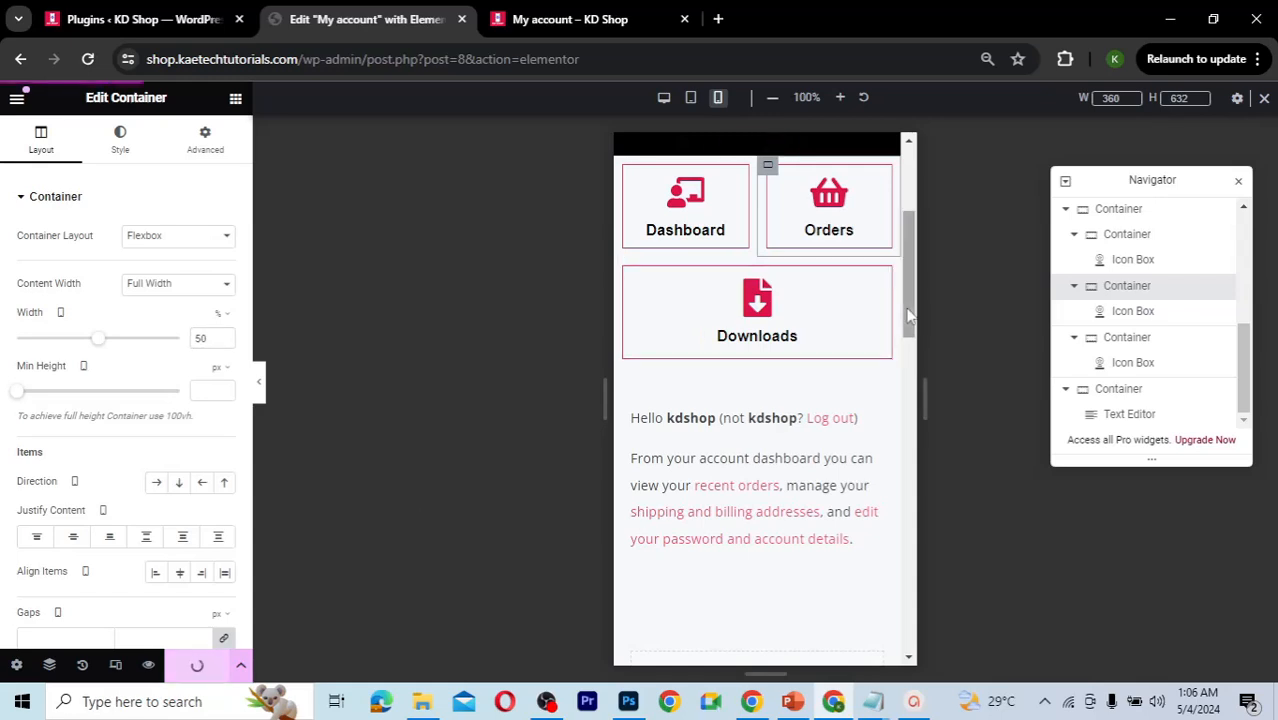
{"action": "scroll", "coordinate": [911, 242], "scroll_direction": "up", "scroll_amount": 3}
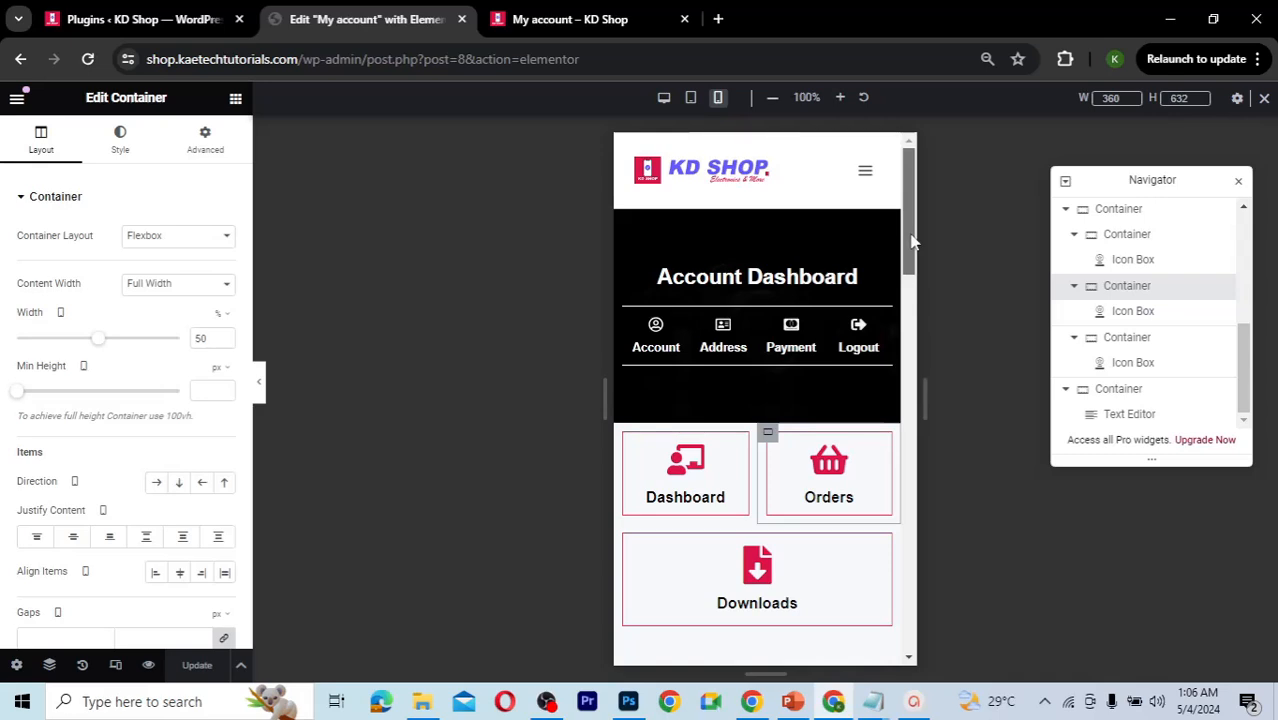
{"action": "scroll", "coordinate": [911, 242], "scroll_direction": "down", "scroll_amount": 2}
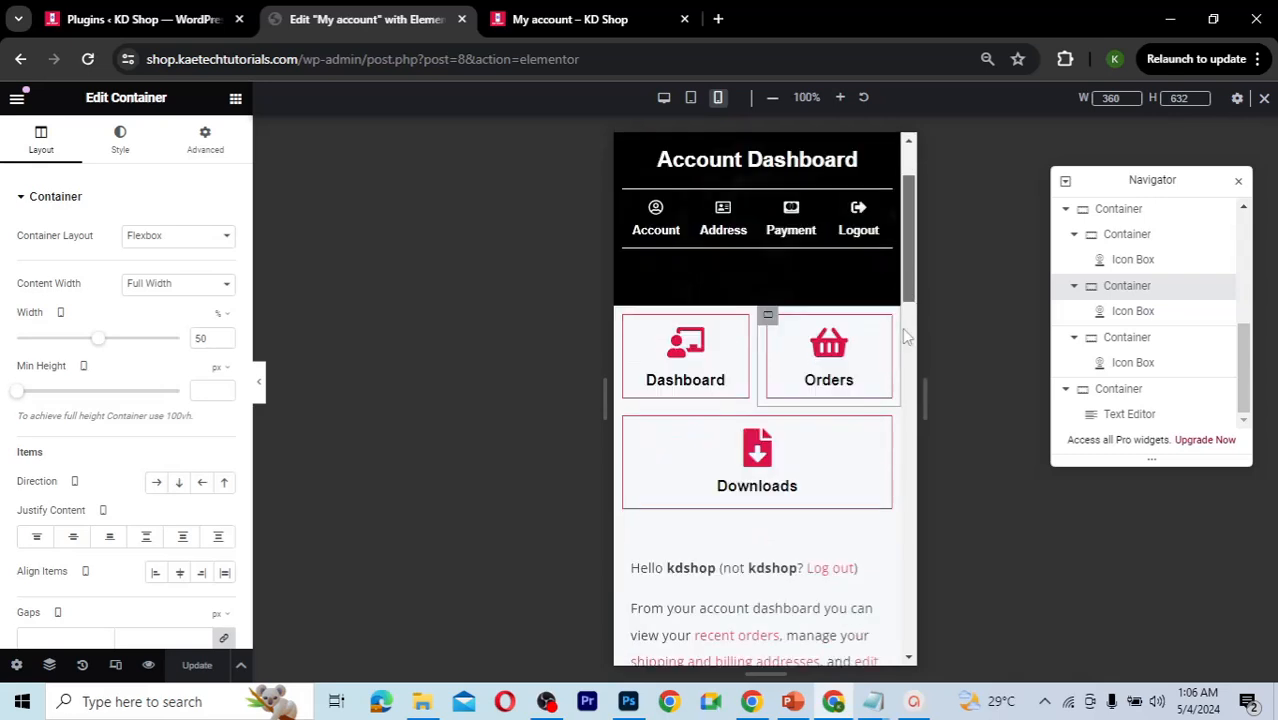
{"action": "scroll", "coordinate": [906, 360], "scroll_direction": "down", "scroll_amount": 5}
{"action": "scroll", "coordinate": [911, 235], "scroll_direction": "up", "scroll_amount": 8}
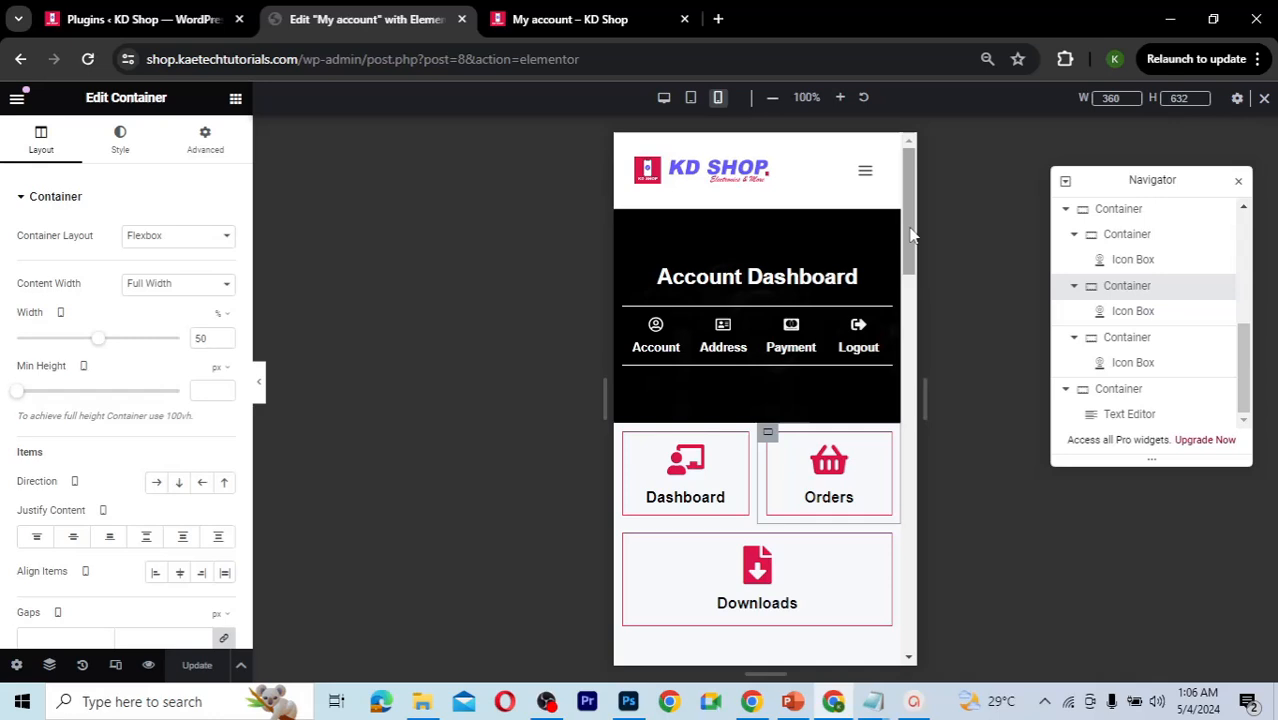
Step: Copy the web address of the live My account page
{"action": "left_click", "coordinate": [538, 10]}
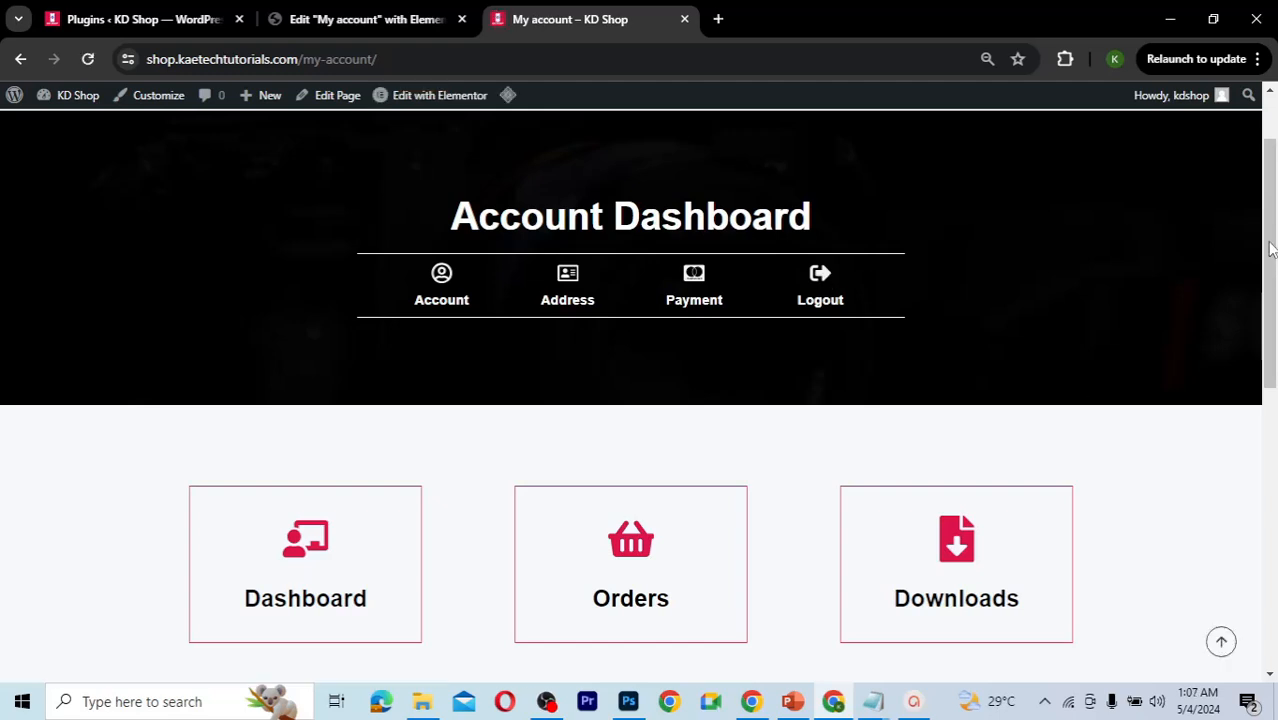
{"action": "scroll", "coordinate": [1258, 358], "scroll_direction": "up", "scroll_amount": 1}
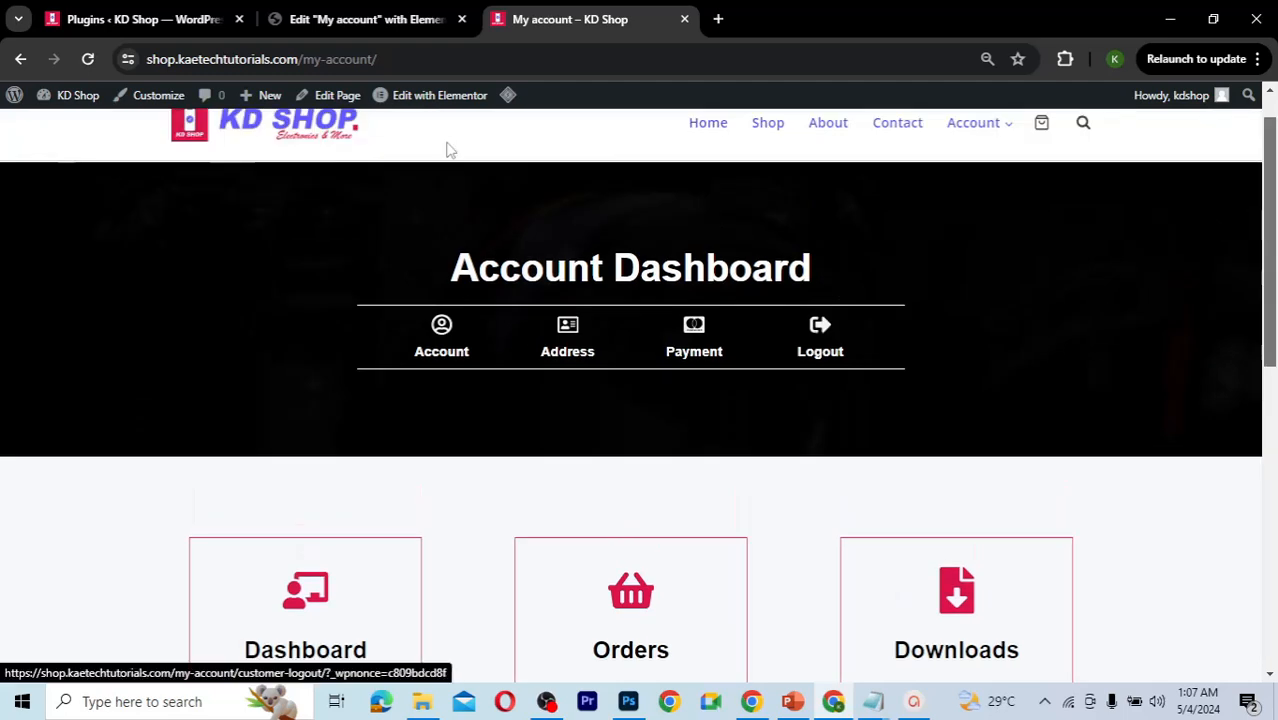
{"action": "left_click", "coordinate": [399, 63]}
{"action": "key", "text": "ctrl+a"}
{"action": "key", "text": "ctrl+c"}
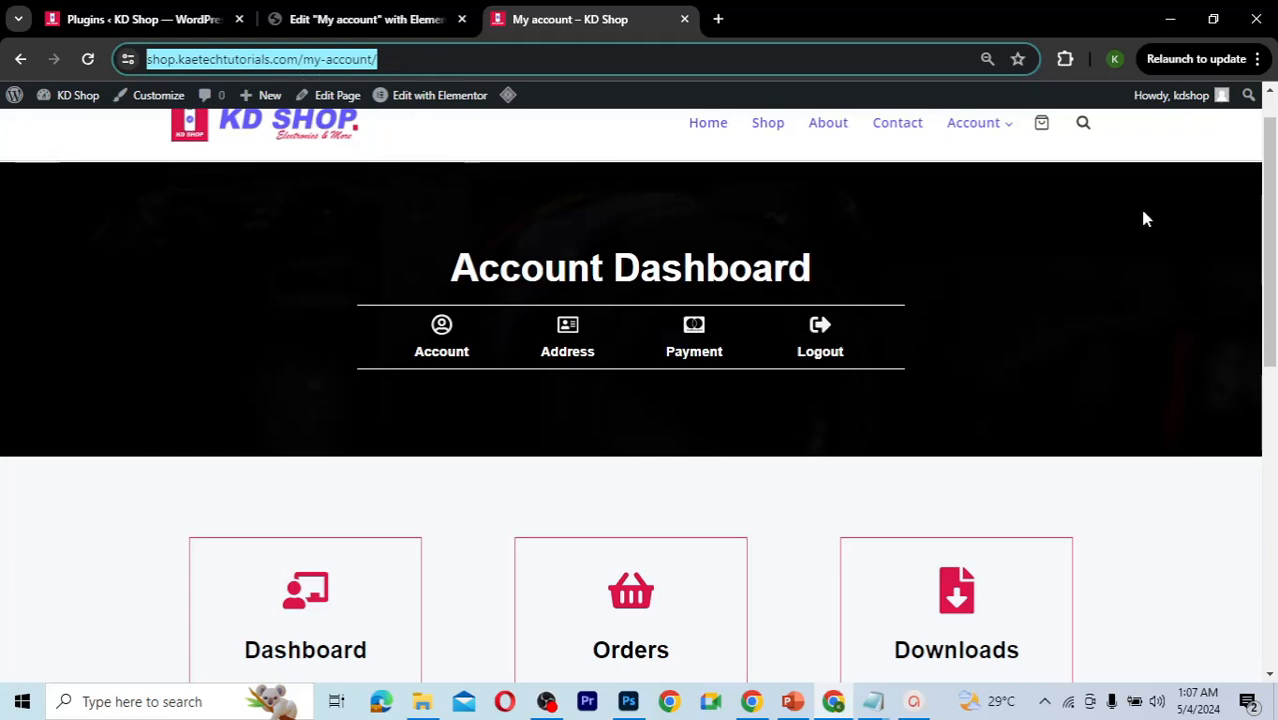
Step: Open a new Incognito window and load the copied My account page address in it
{"action": "left_click", "coordinate": [1117, 60]}
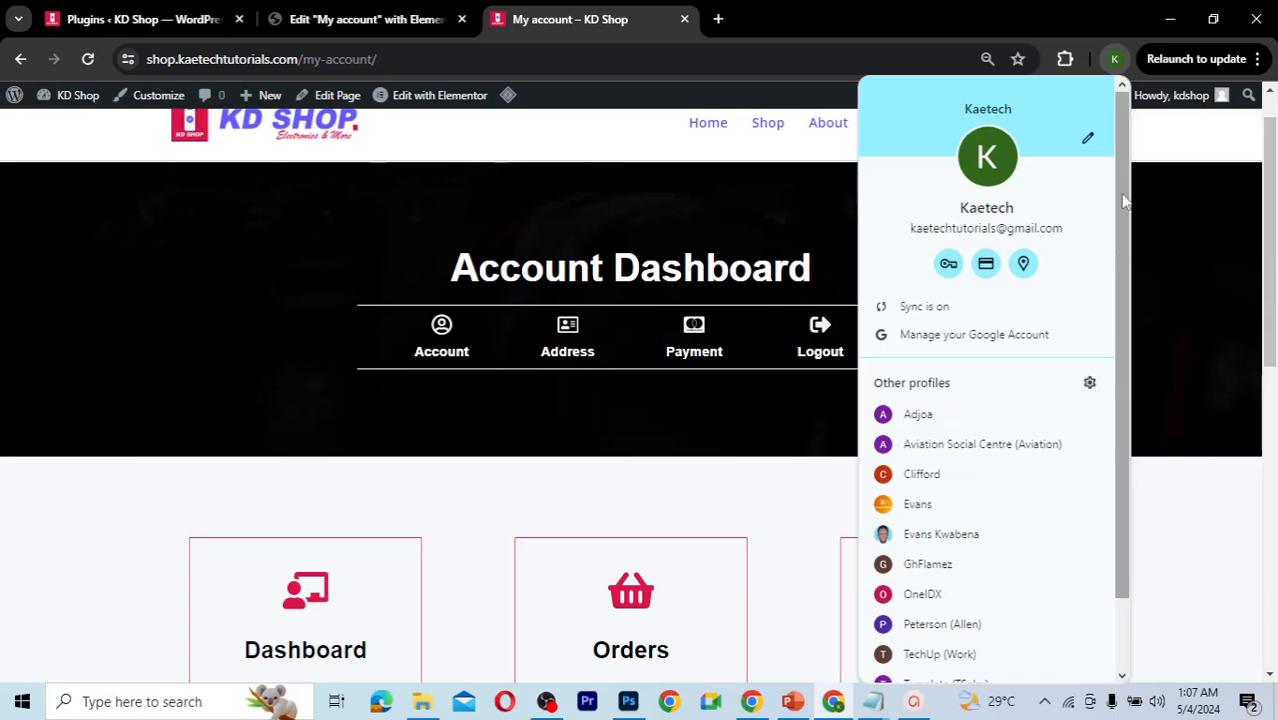
{"action": "left_click", "coordinate": [1170, 171]}
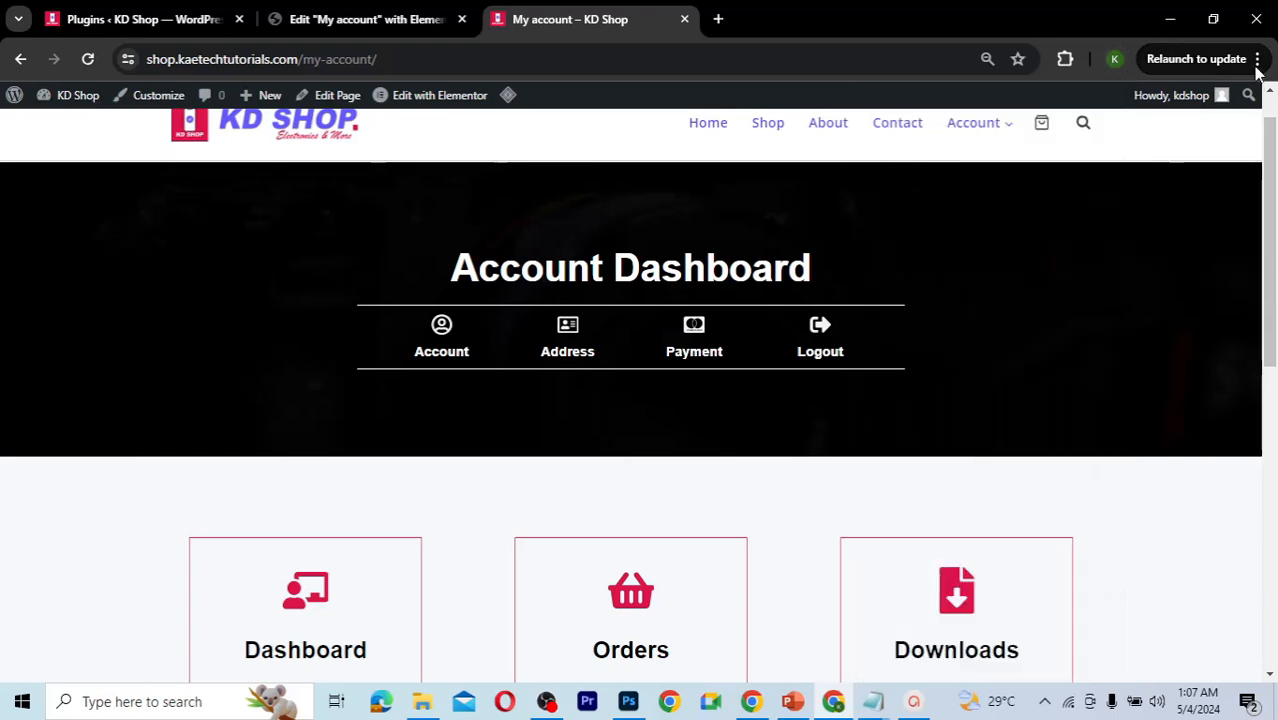
{"action": "left_click", "coordinate": [1257, 59]}
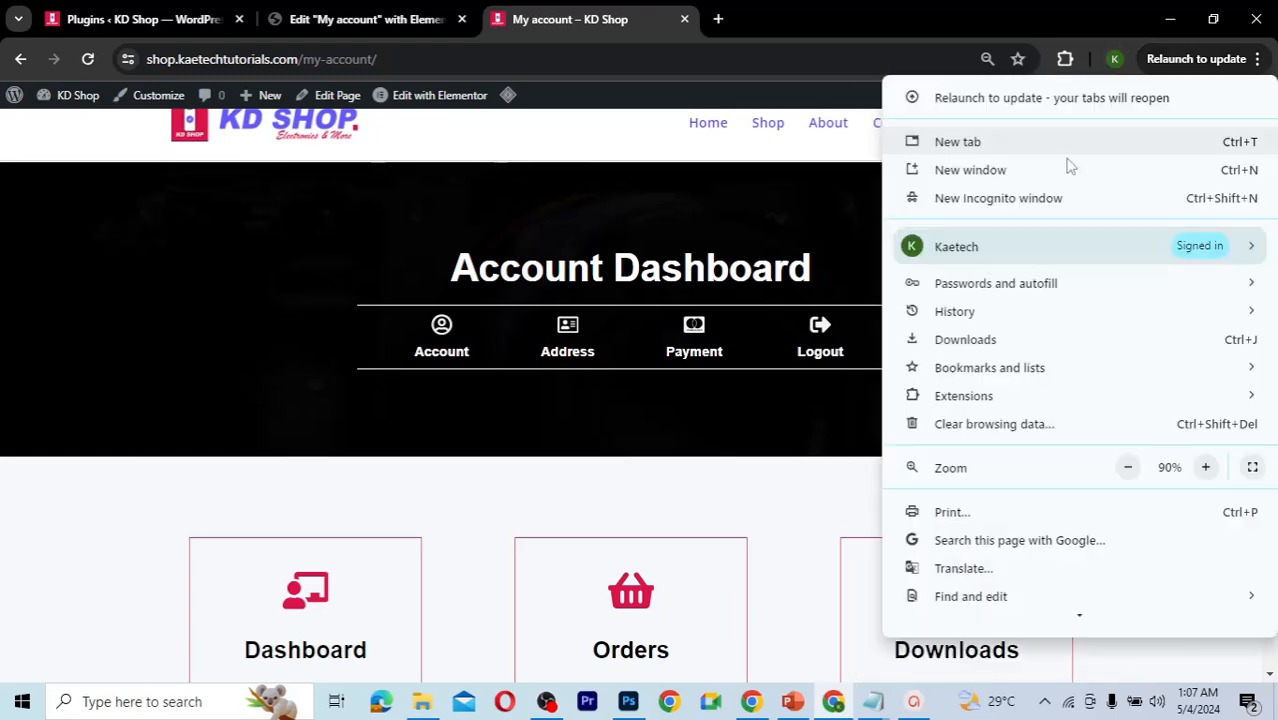
{"action": "left_click", "coordinate": [989, 200]}
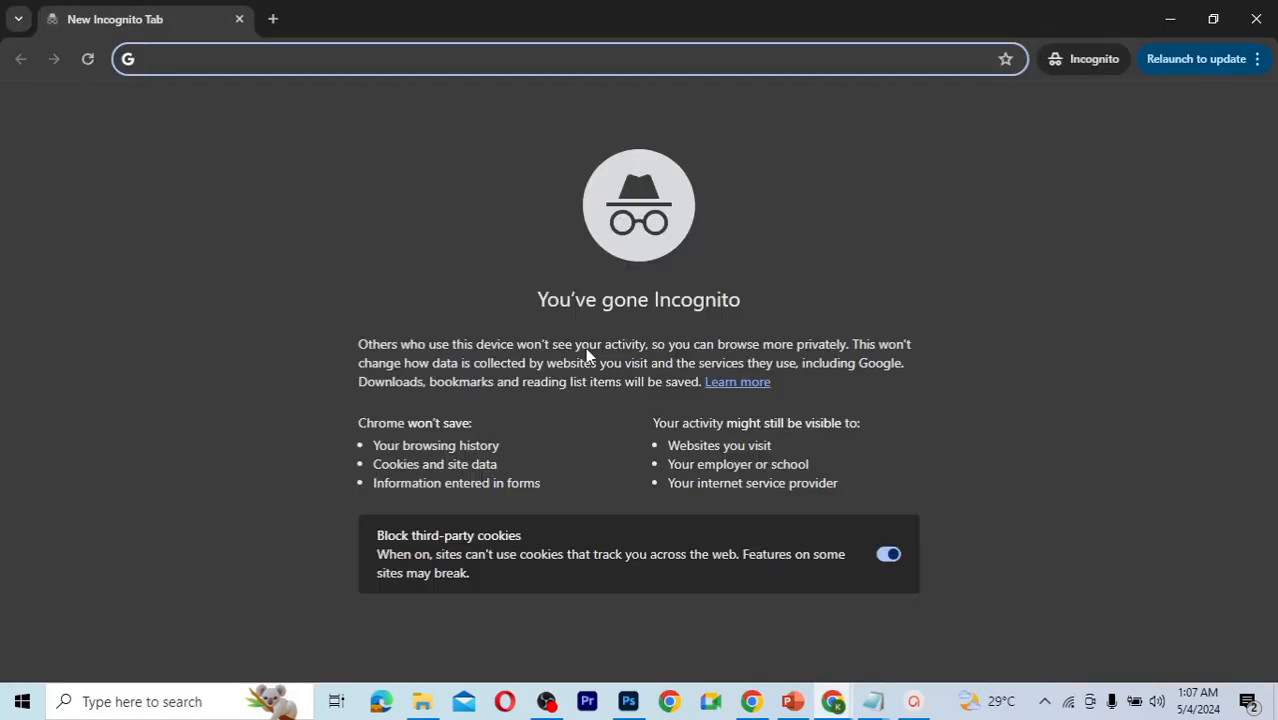
{"action": "key", "text": "ctrl+v"}
{"action": "key", "text": "Return"}
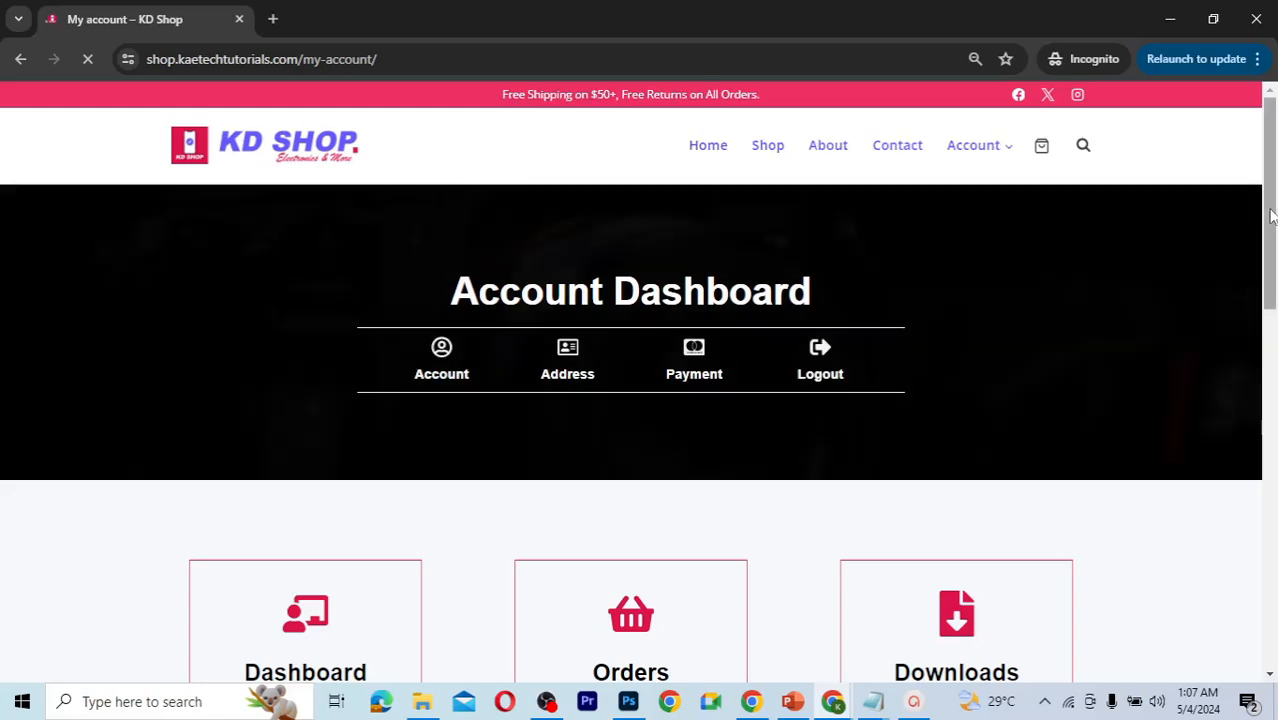
Step: Compare the logged-out My account page with the logged-in version, examining the banner, the three boxes and the content below them
{"action": "scroll", "coordinate": [1266, 330], "scroll_direction": "down", "scroll_amount": 8}
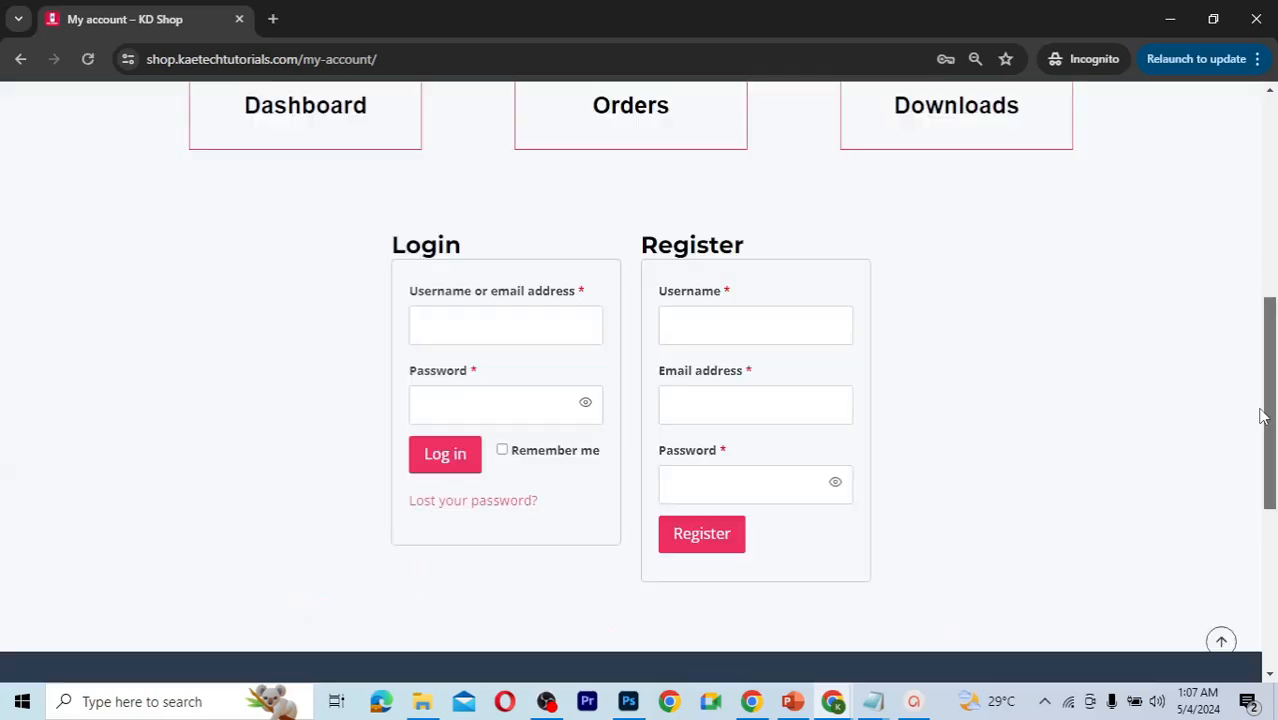
{"action": "left_click_drag", "start_coordinate": [1262, 417], "coordinate": [1258, 263]}
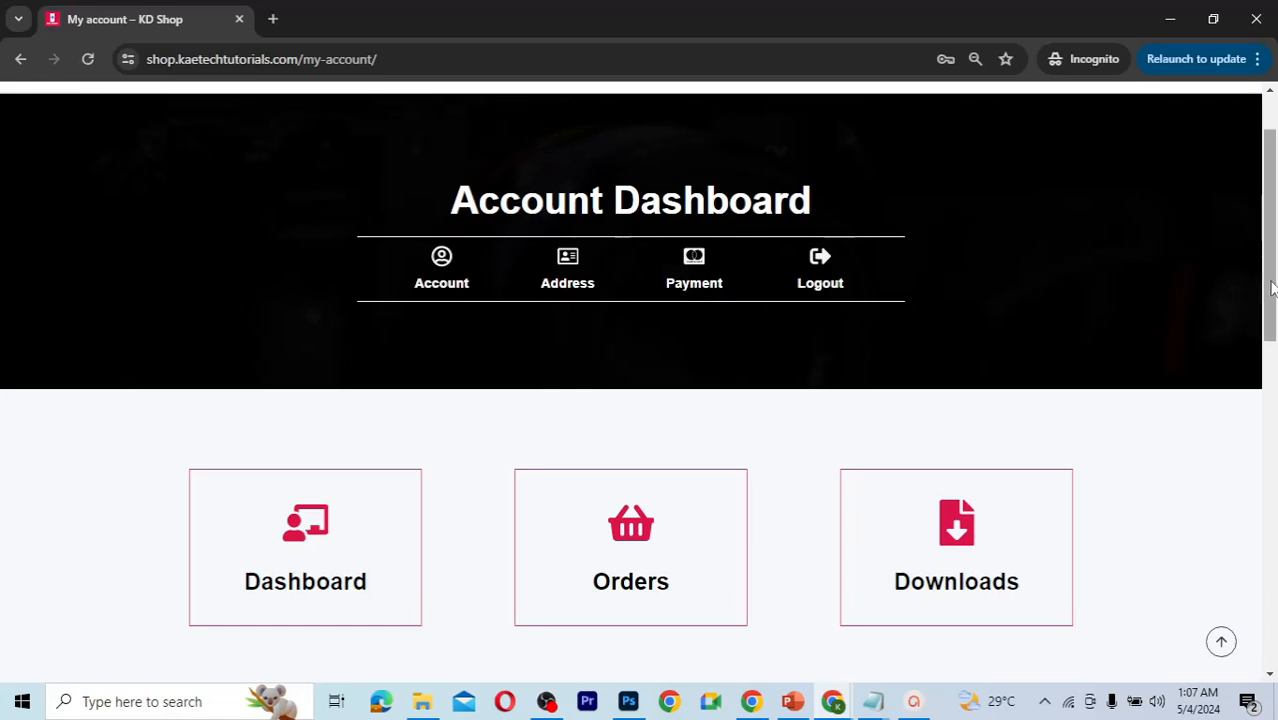
{"action": "scroll", "coordinate": [1274, 289], "scroll_direction": "down", "scroll_amount": 2}
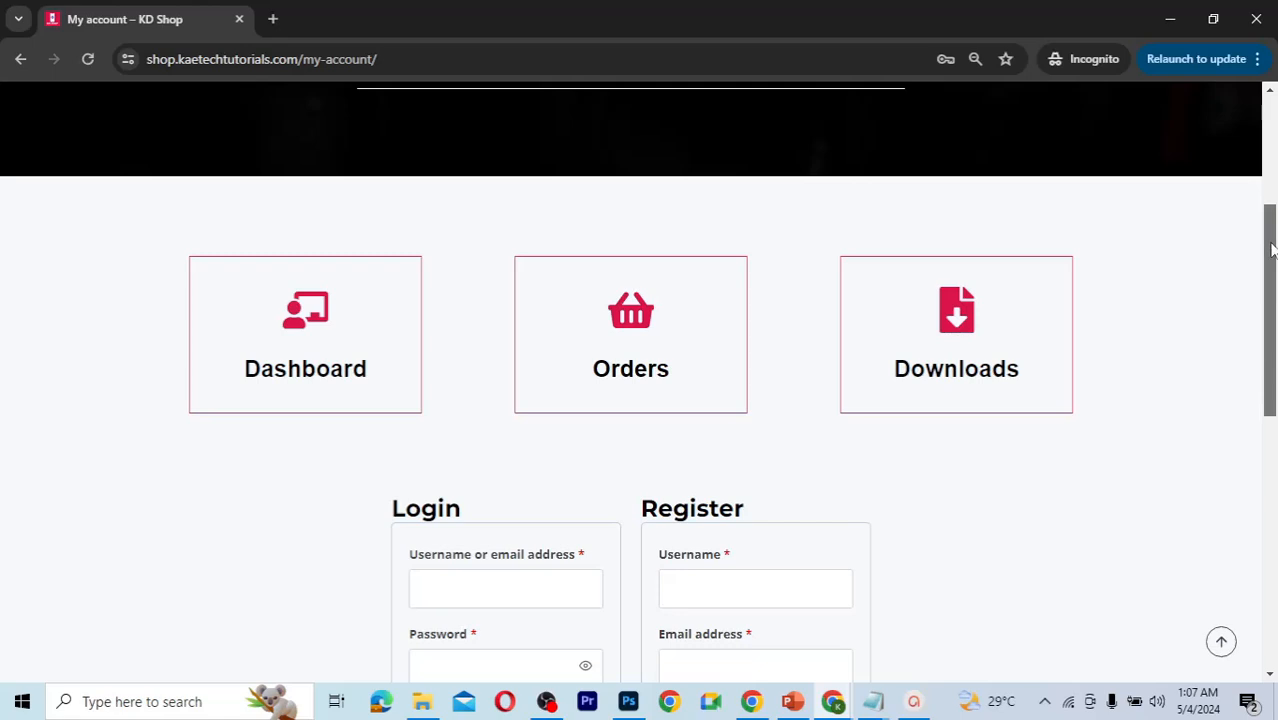
{"action": "scroll", "coordinate": [1274, 310], "scroll_direction": "up", "scroll_amount": 2}
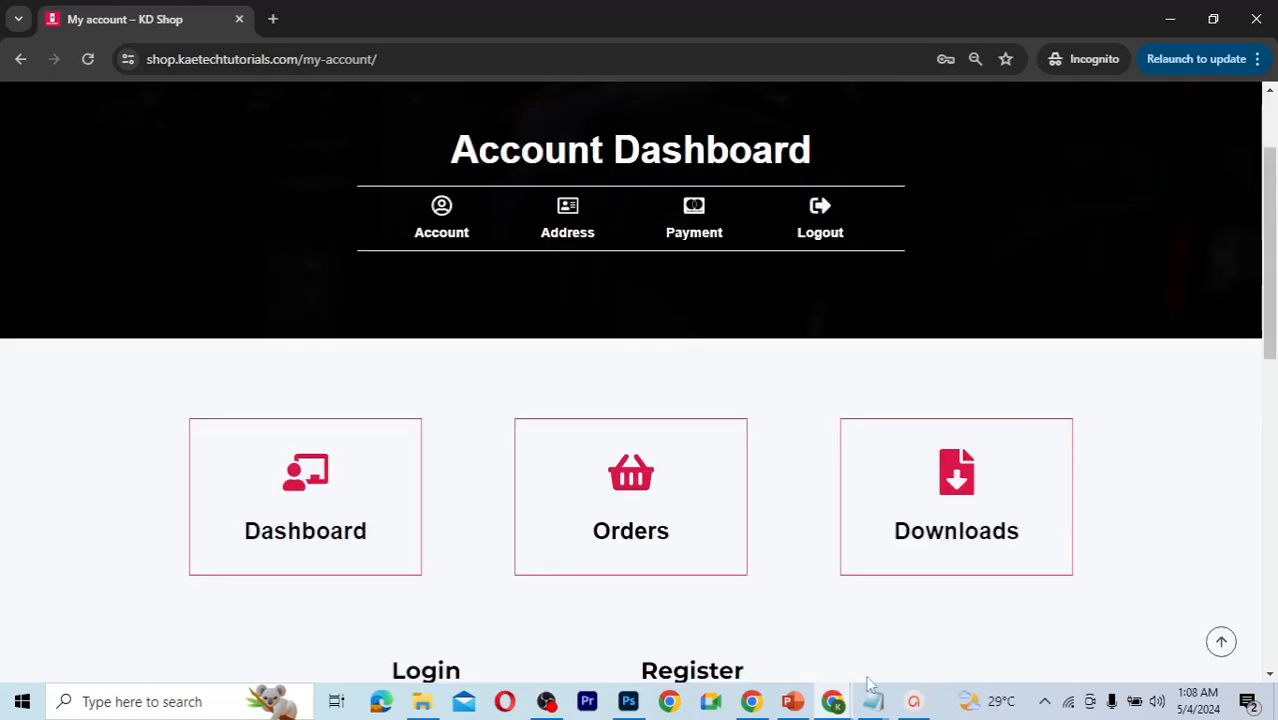
{"action": "mouse_move", "coordinate": [840, 703]}
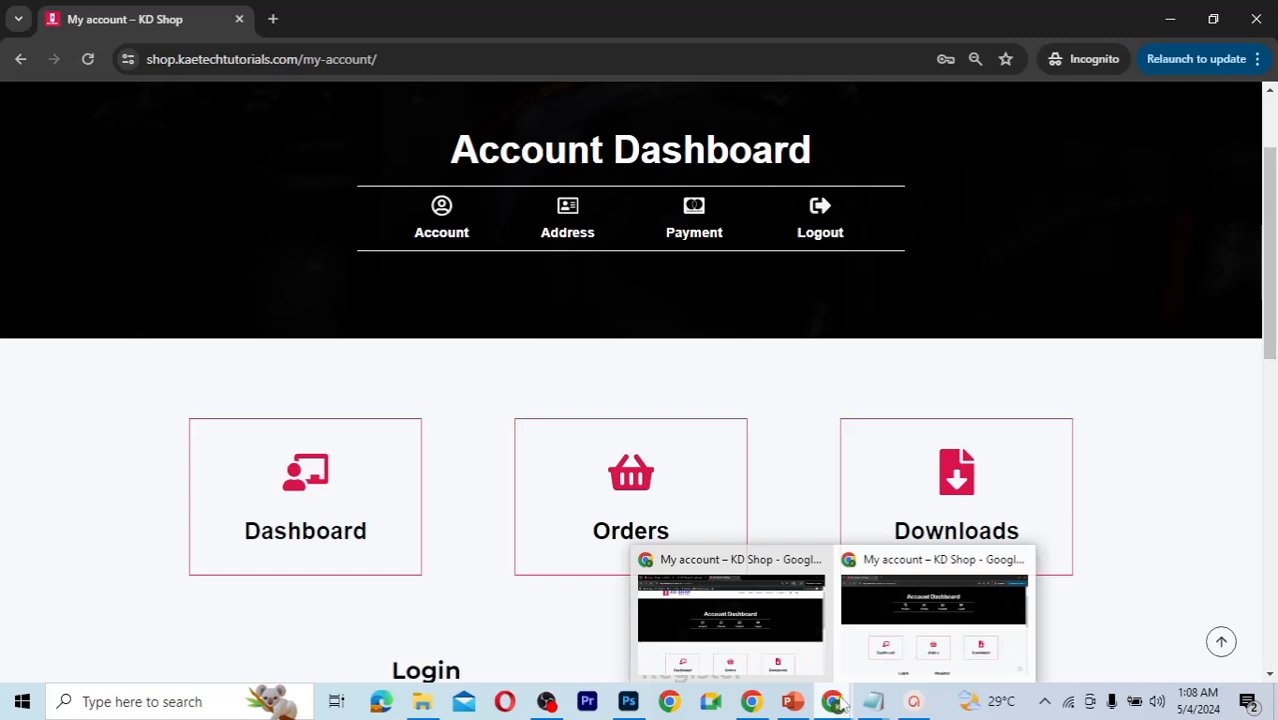
{"action": "left_click", "coordinate": [768, 601]}
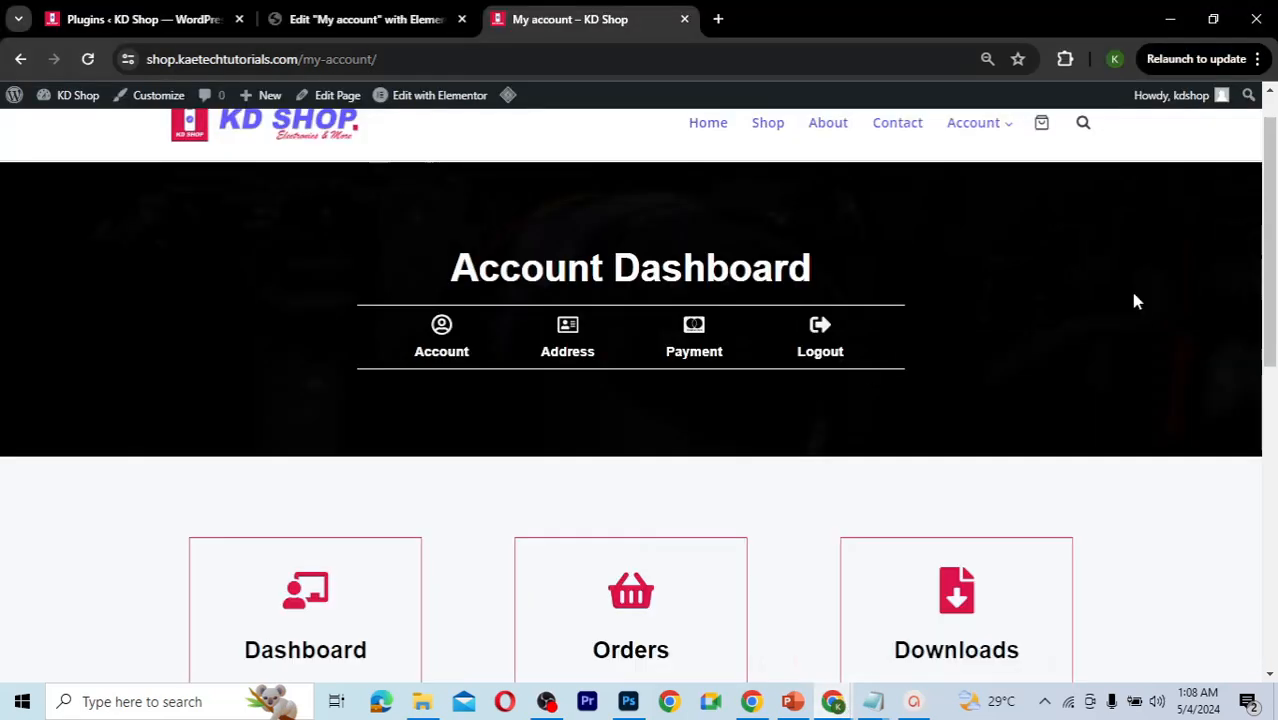
{"action": "scroll", "coordinate": [1270, 290], "scroll_direction": "down", "scroll_amount": 3}
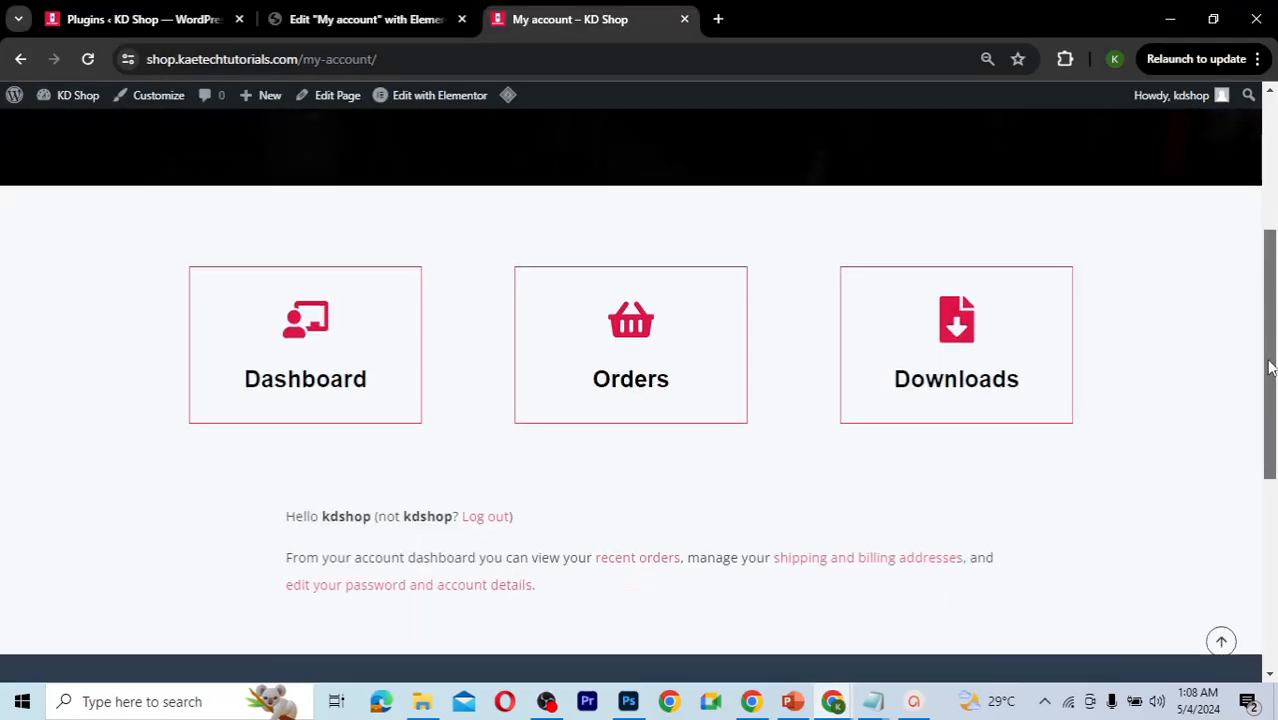
{"action": "left_click_drag", "start_coordinate": [1266, 379], "coordinate": [1263, 202]}
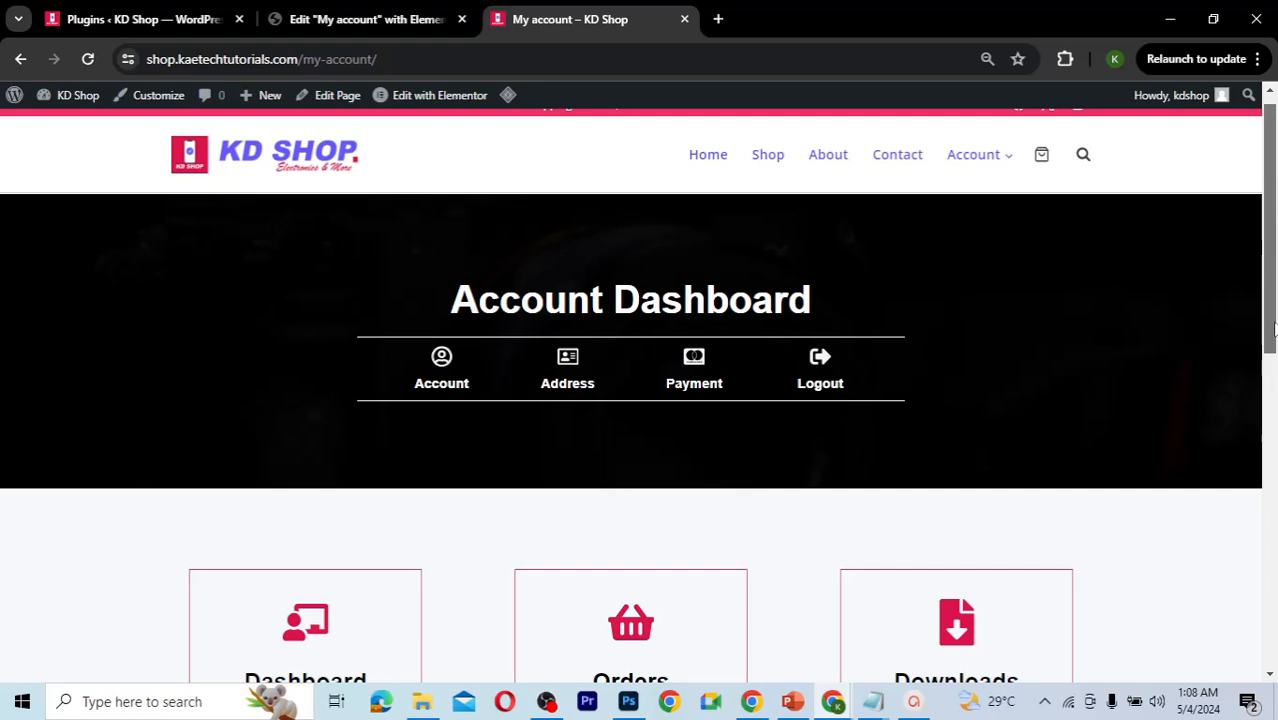
{"action": "scroll", "coordinate": [1273, 328], "scroll_direction": "down", "scroll_amount": 2}
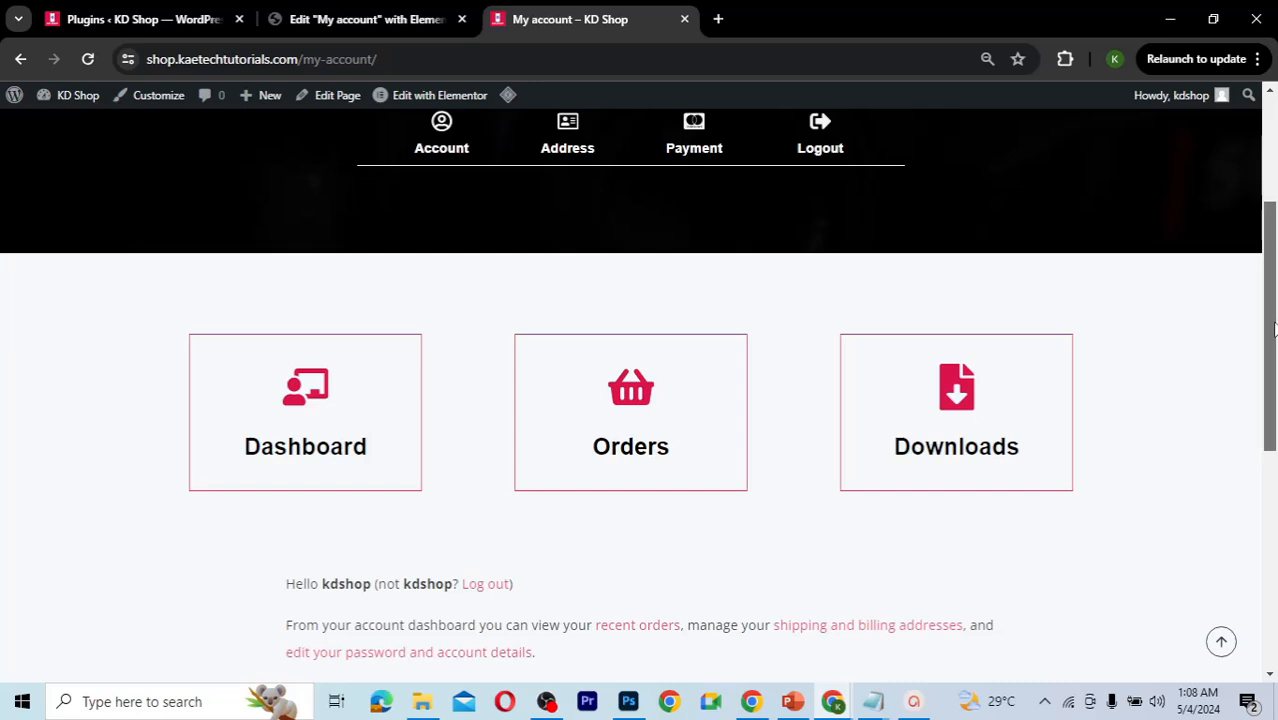
{"action": "scroll", "coordinate": [1273, 340], "scroll_direction": "down", "scroll_amount": 1}
{"action": "left_click_drag", "start_coordinate": [1273, 350], "coordinate": [1268, 192]}
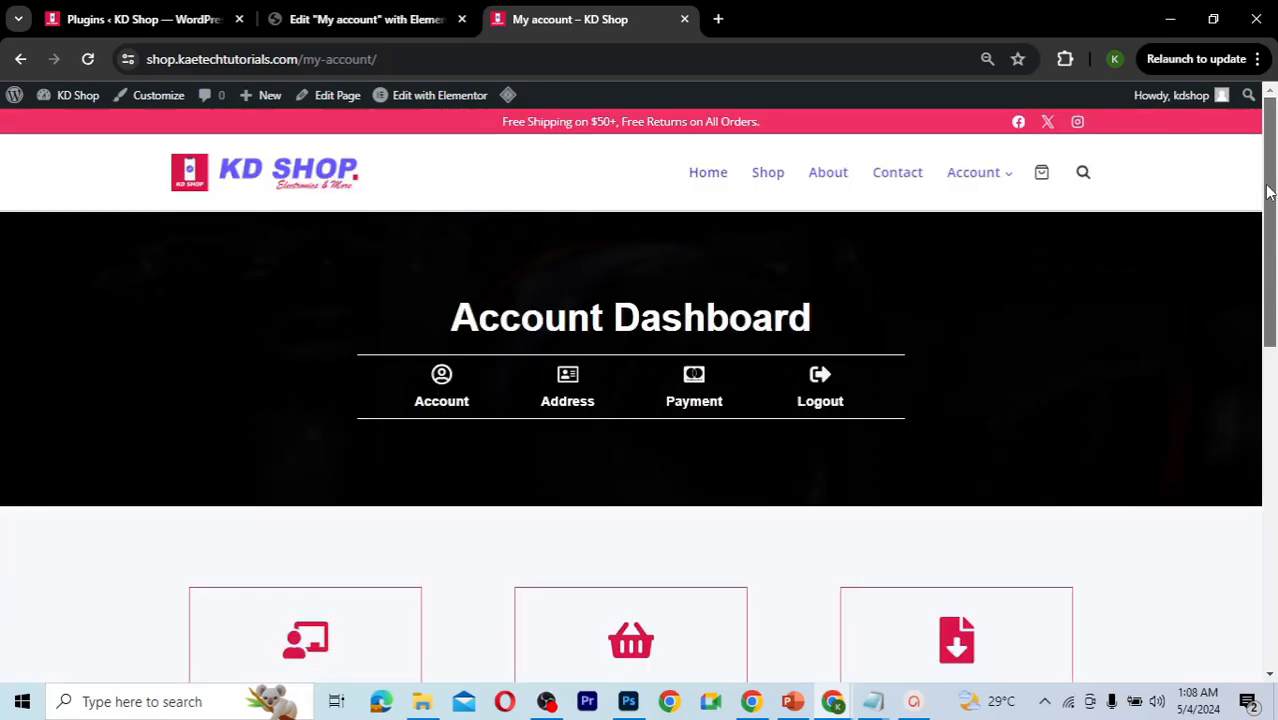
Step: Search the WordPress plugins available to add for "visibility logic"
{"action": "left_click", "coordinate": [167, 29]}
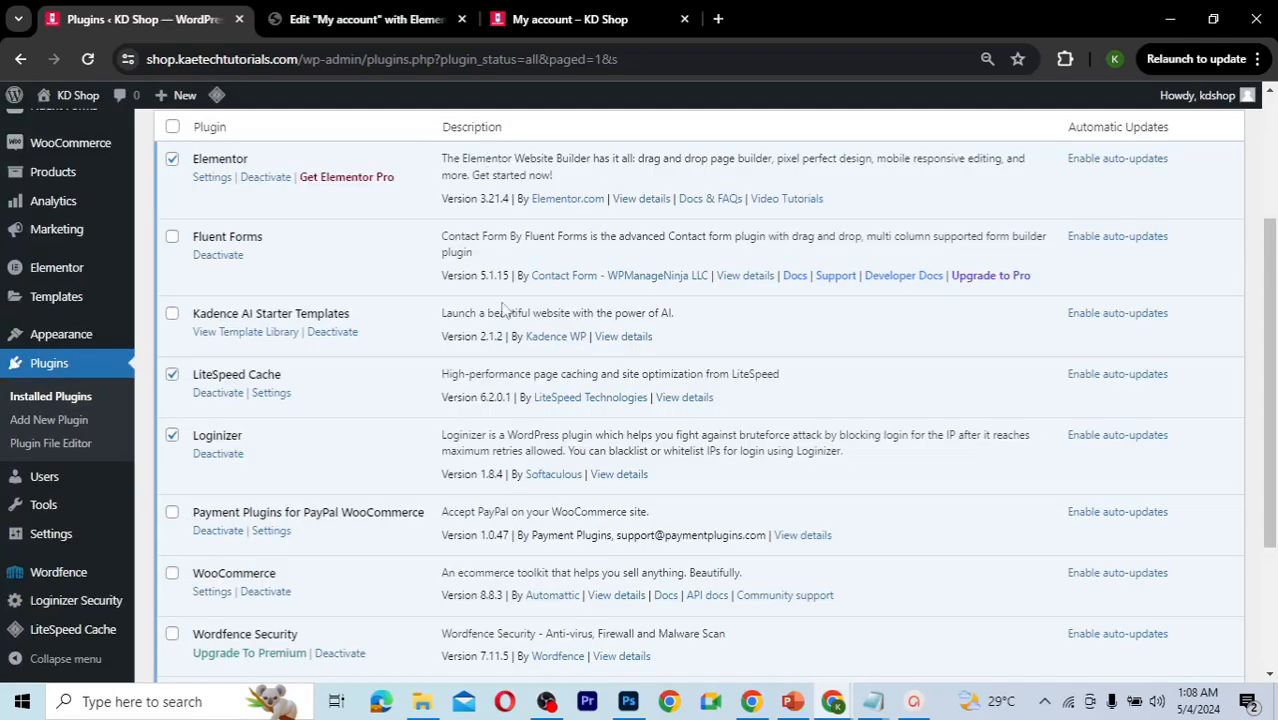
{"action": "scroll", "coordinate": [505, 311], "scroll_direction": "up", "scroll_amount": 3}
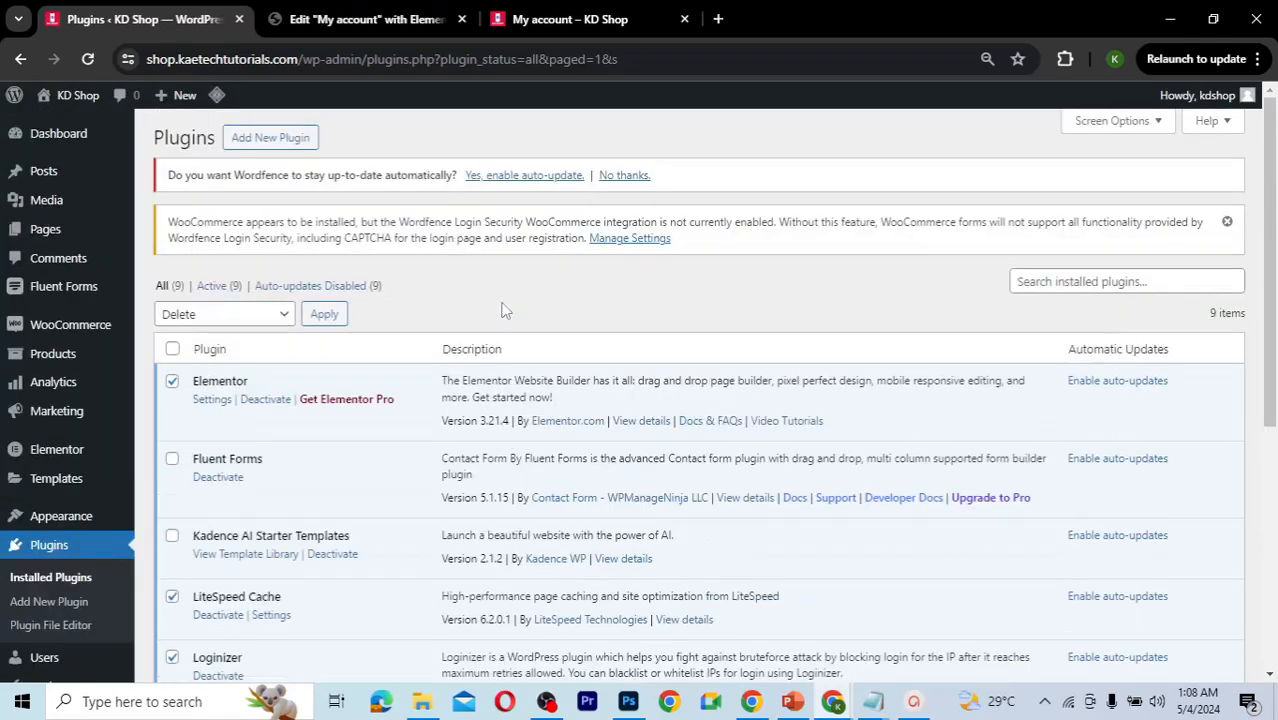
{"action": "left_click", "coordinate": [270, 137]}
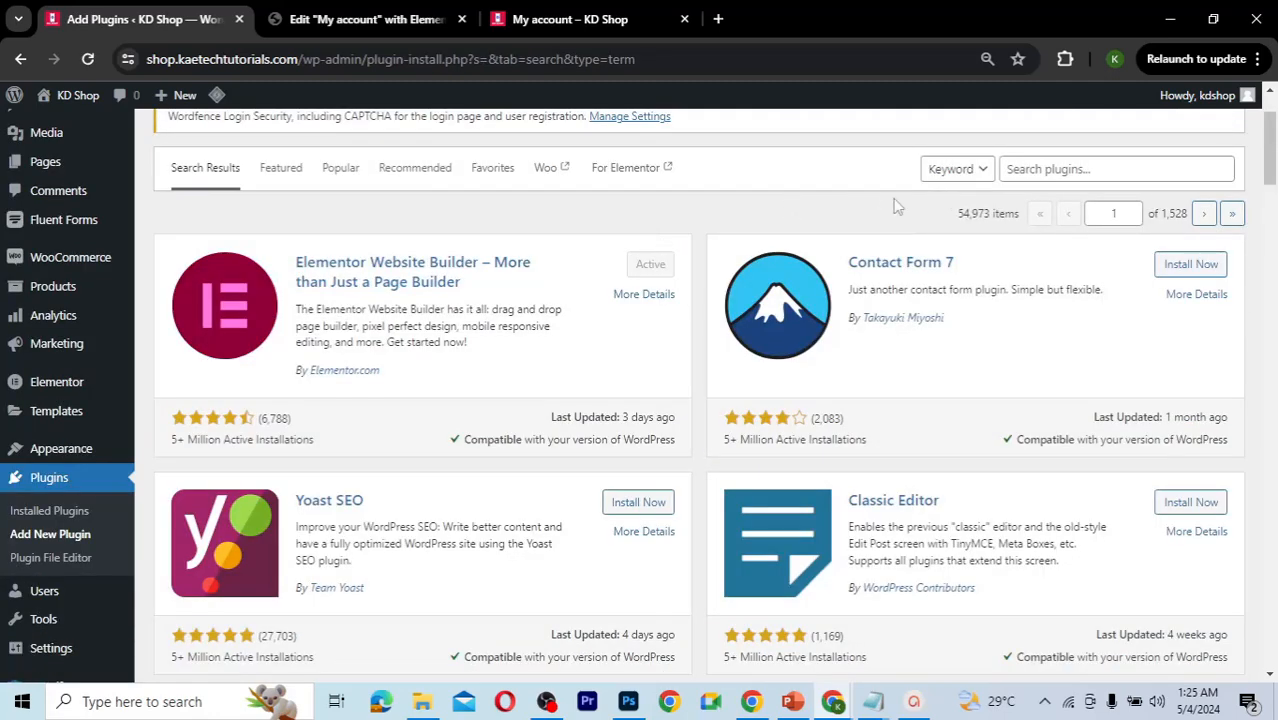
{"action": "left_click", "coordinate": [1072, 168]}
{"action": "type", "text": "visibility logi"}
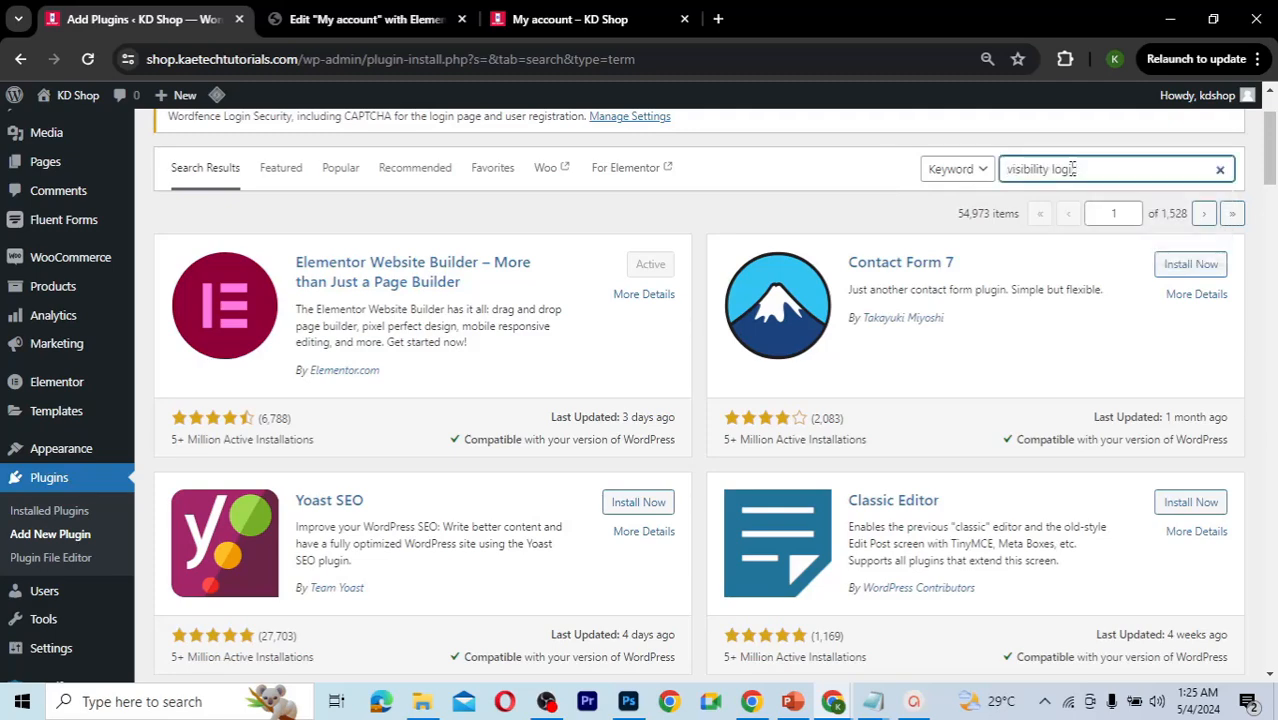
{"action": "type", "text": "c"}
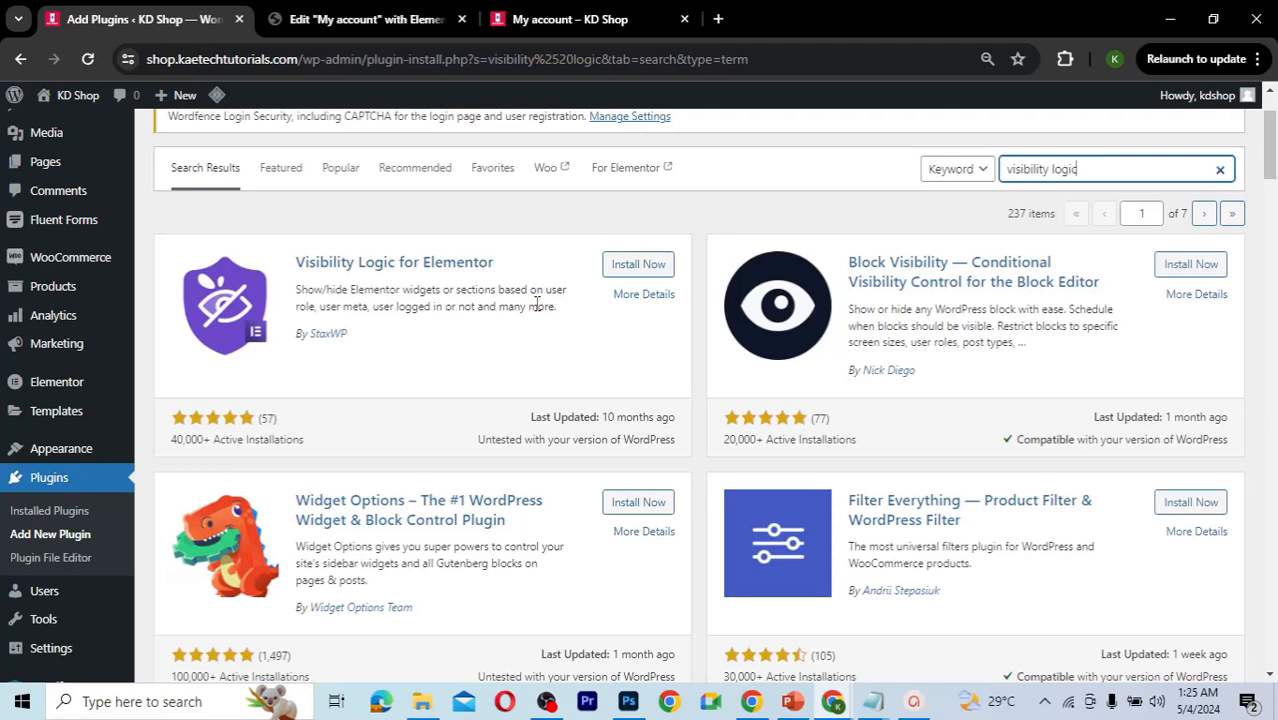
Step: Install and activate Visibility Logic for Elementor, and look it up among the installed plugins
{"action": "left_click", "coordinate": [643, 266]}
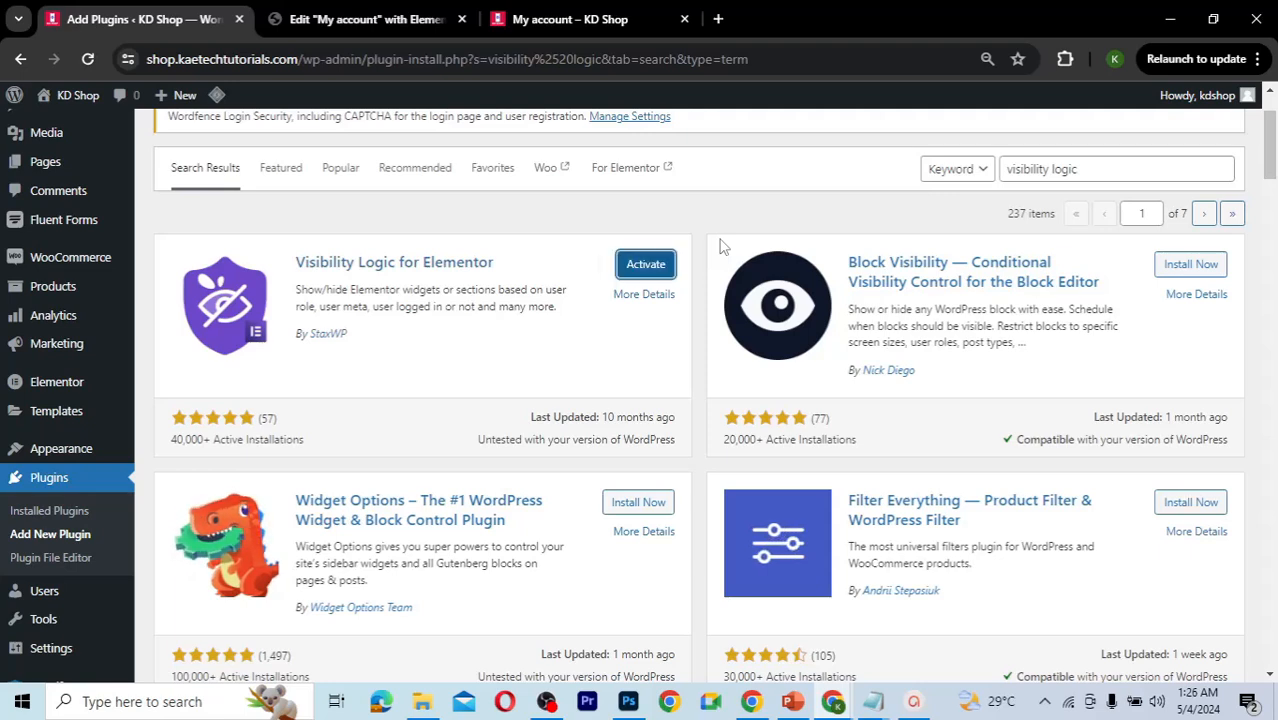
{"action": "left_click", "coordinate": [648, 265]}
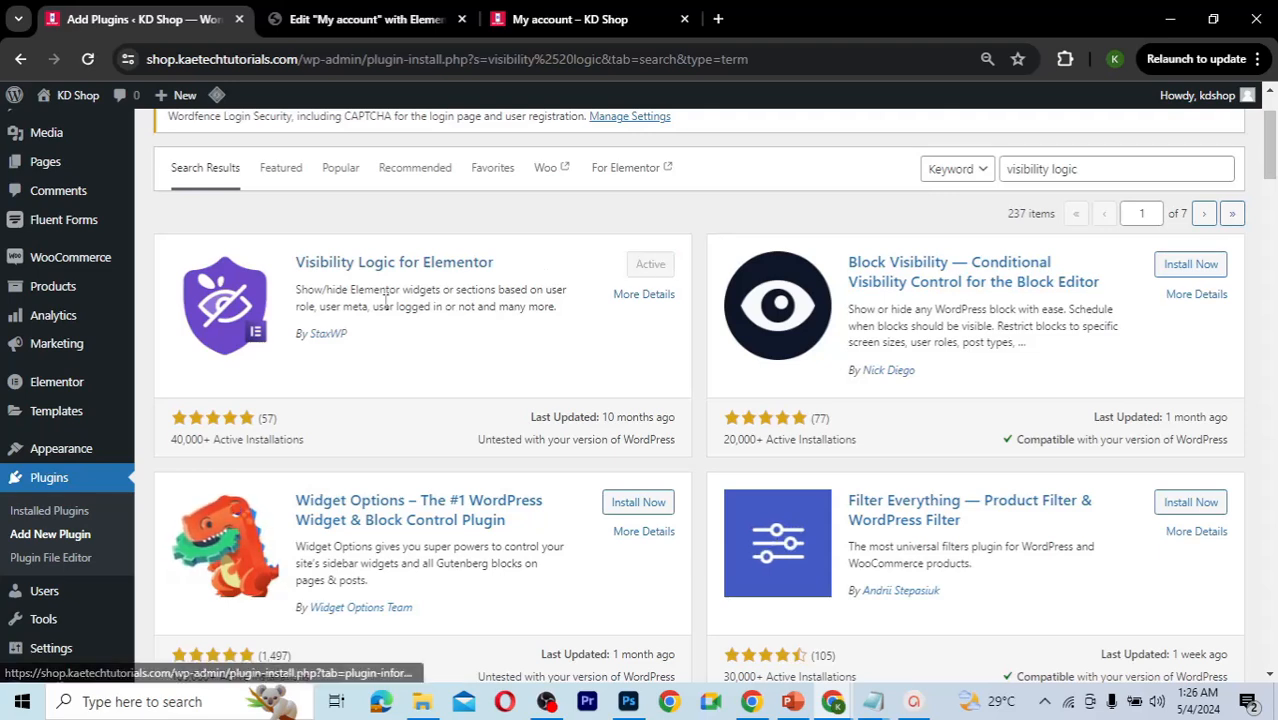
{"action": "left_click", "coordinate": [77, 510]}
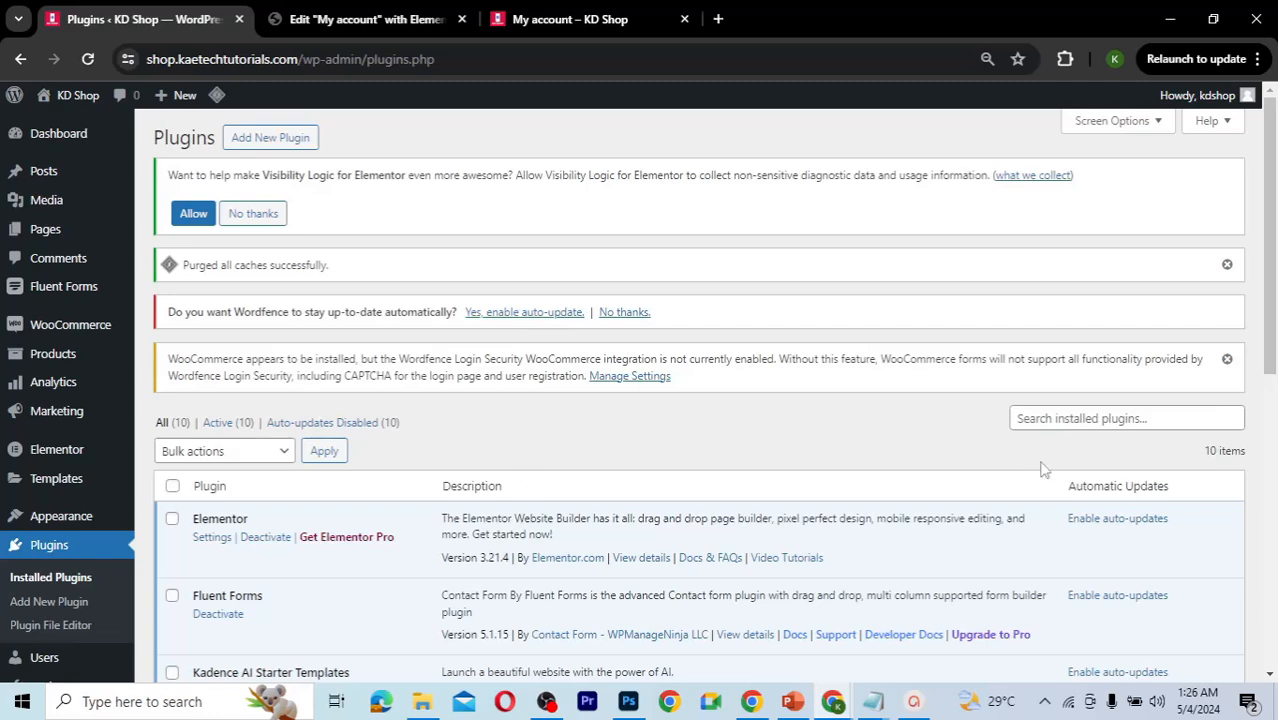
{"action": "scroll", "coordinate": [309, 543], "scroll_direction": "down", "scroll_amount": 6}
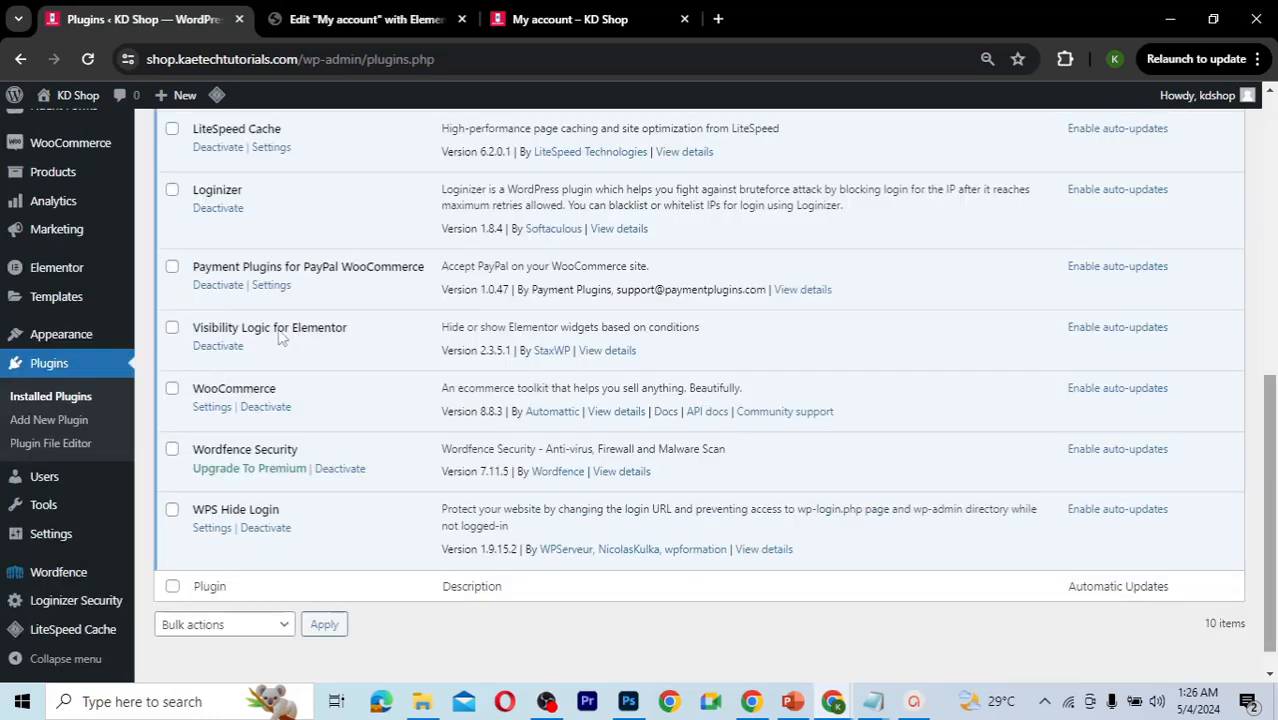
Step: Reload the My account page's Elementor editor and enable Visibility Logic on the container of the black Account Dashboard banner
{"action": "left_click", "coordinate": [385, 19]}
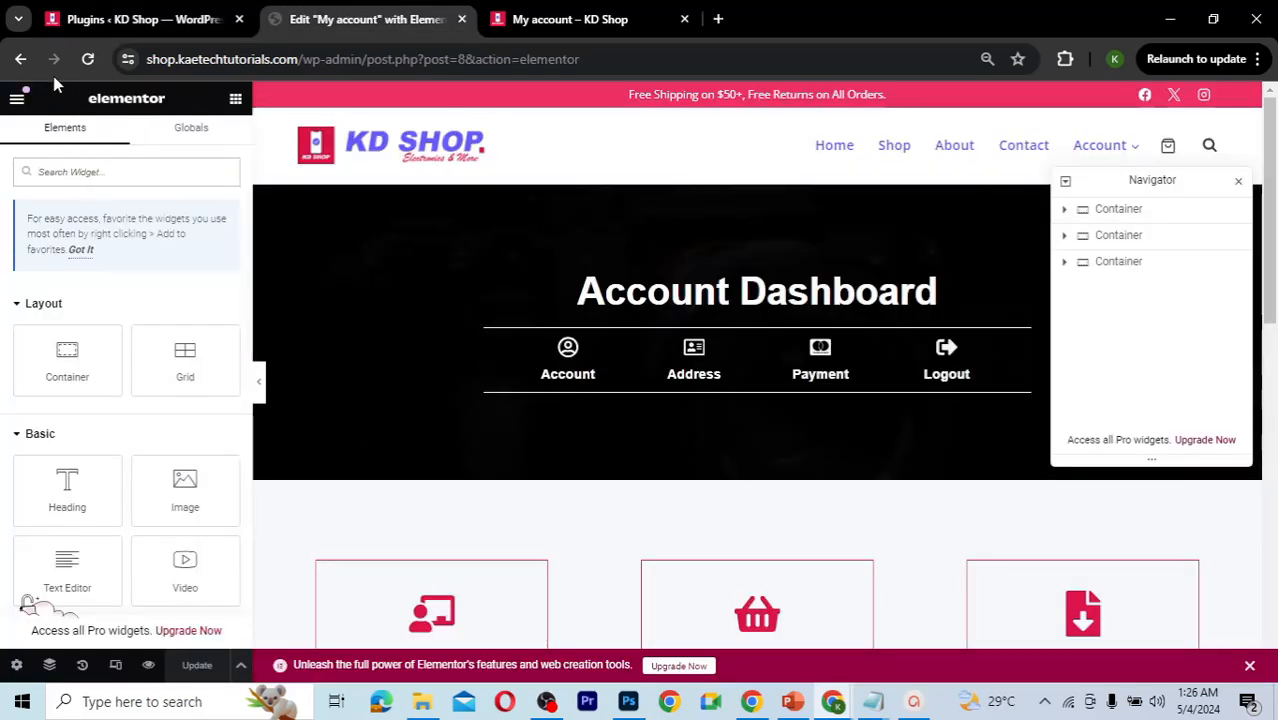
{"action": "left_click", "coordinate": [89, 62]}
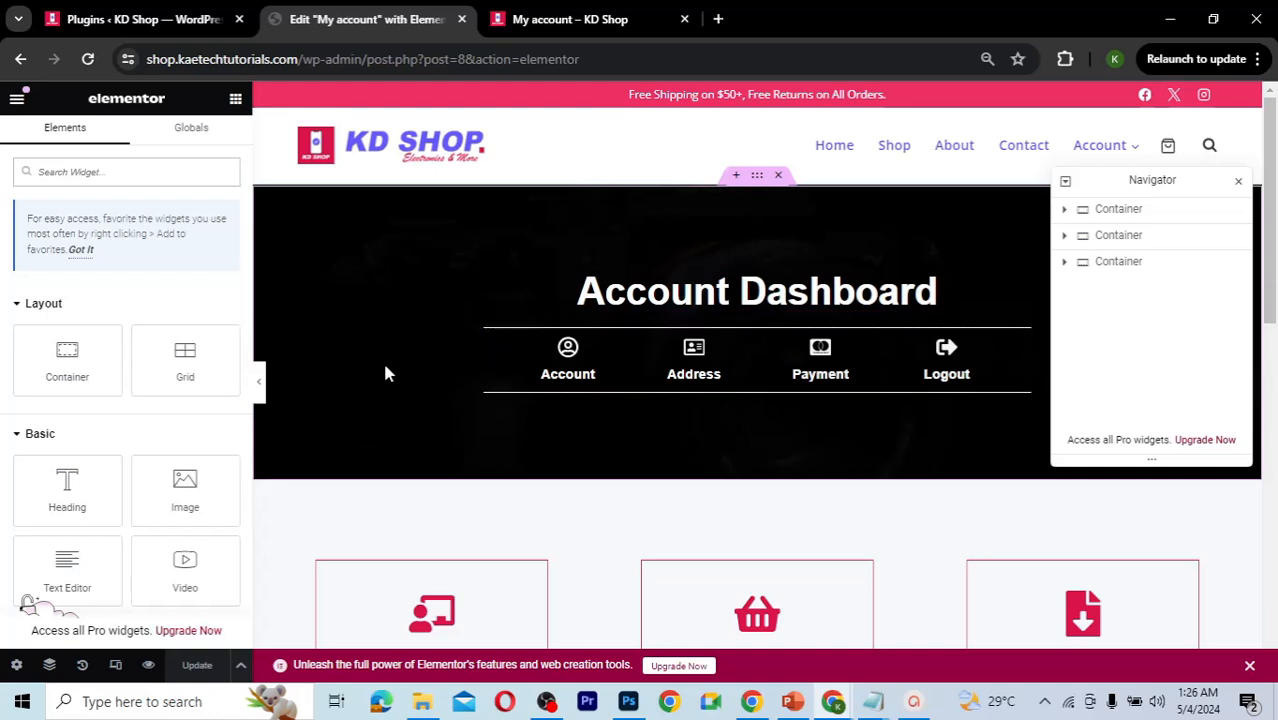
{"action": "left_click", "coordinate": [756, 180]}
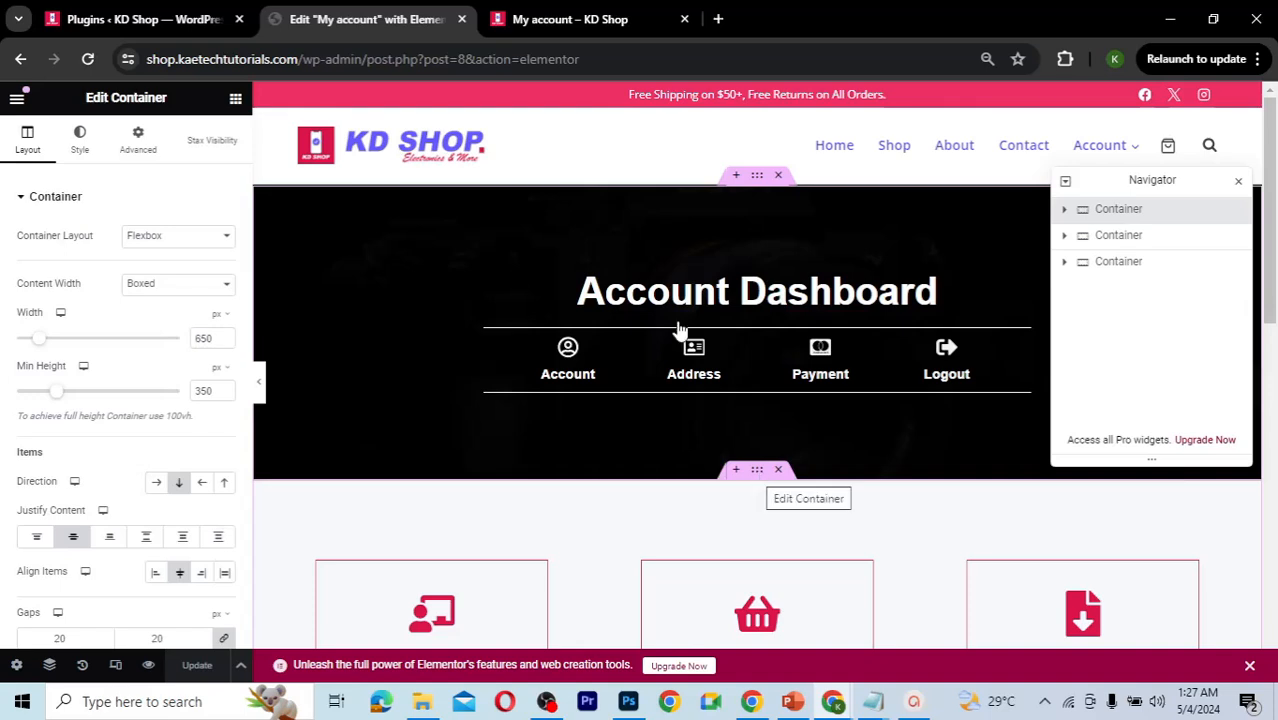
{"action": "left_click", "coordinate": [757, 177]}
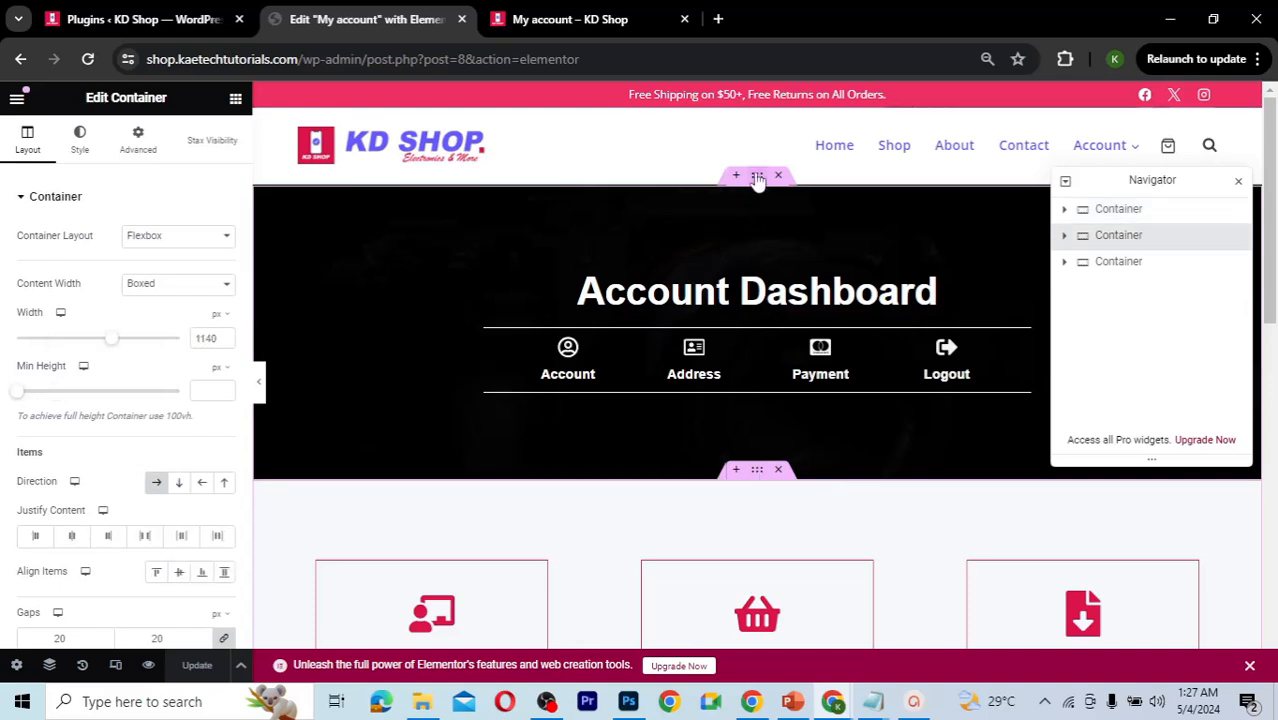
{"action": "left_click", "coordinate": [757, 177]}
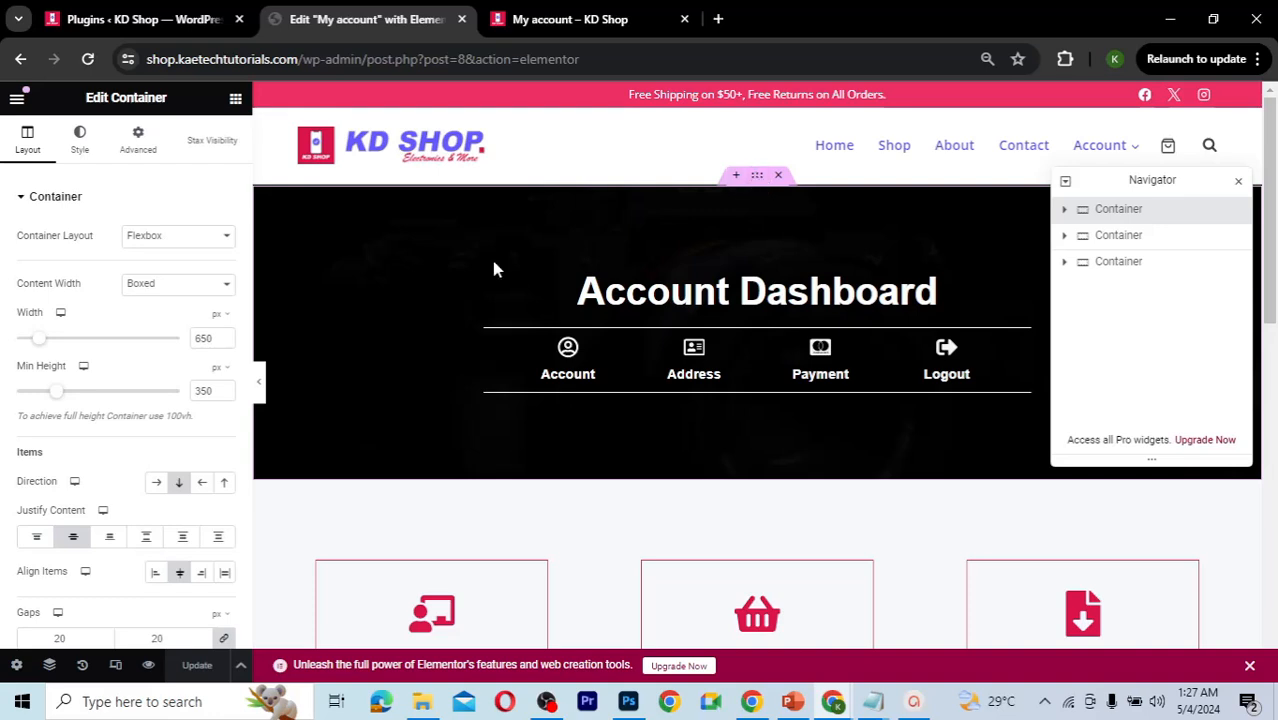
{"action": "left_click", "coordinate": [208, 158]}
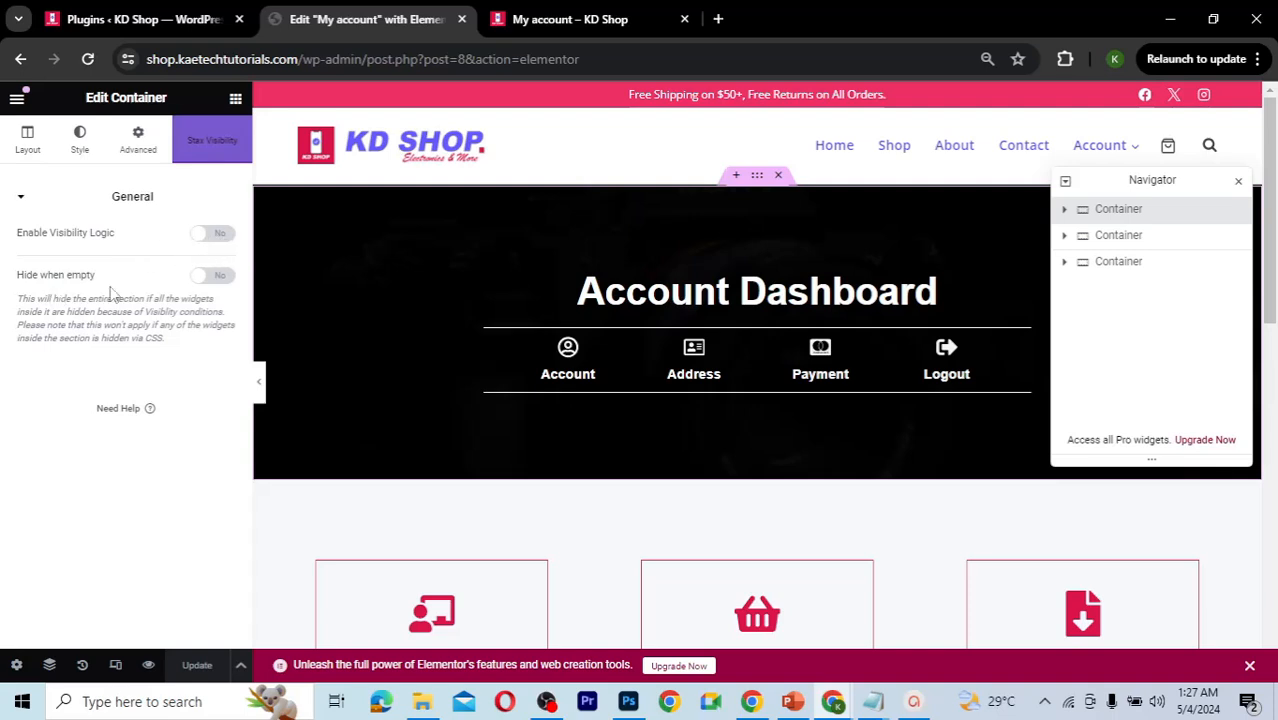
{"action": "left_click", "coordinate": [216, 236]}
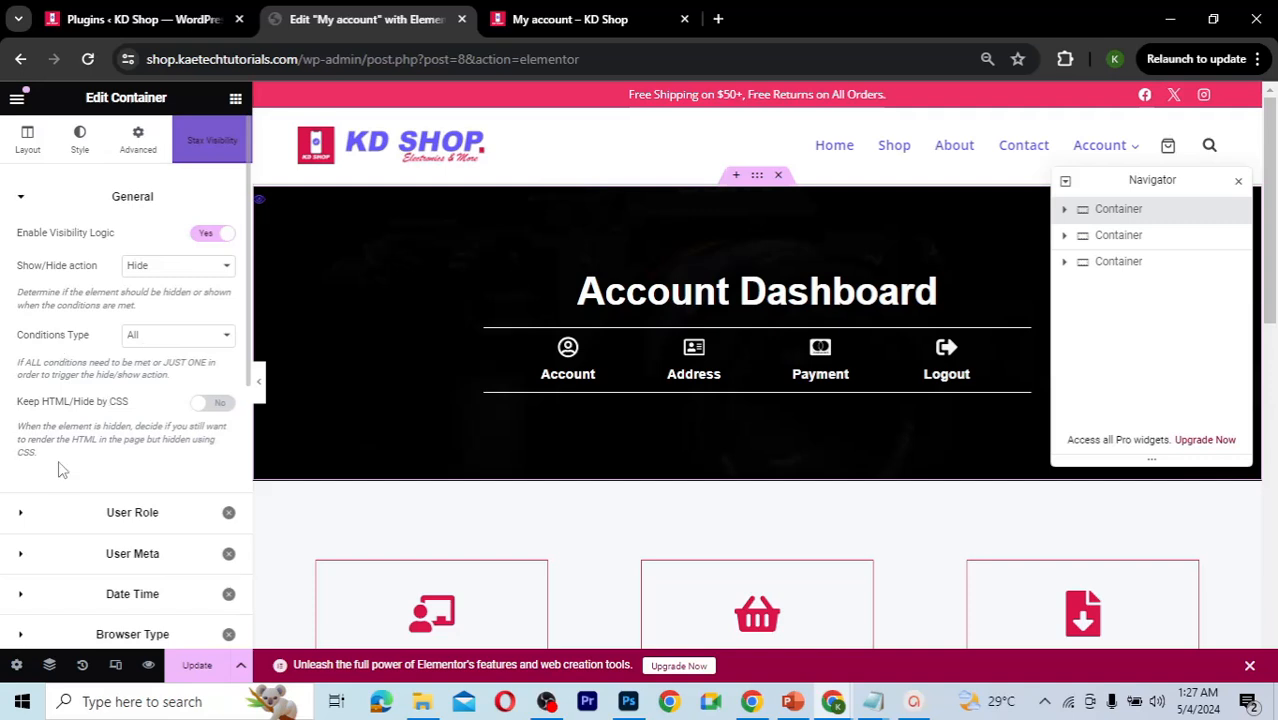
{"action": "scroll", "coordinate": [36, 420], "scroll_direction": "down", "scroll_amount": 1}
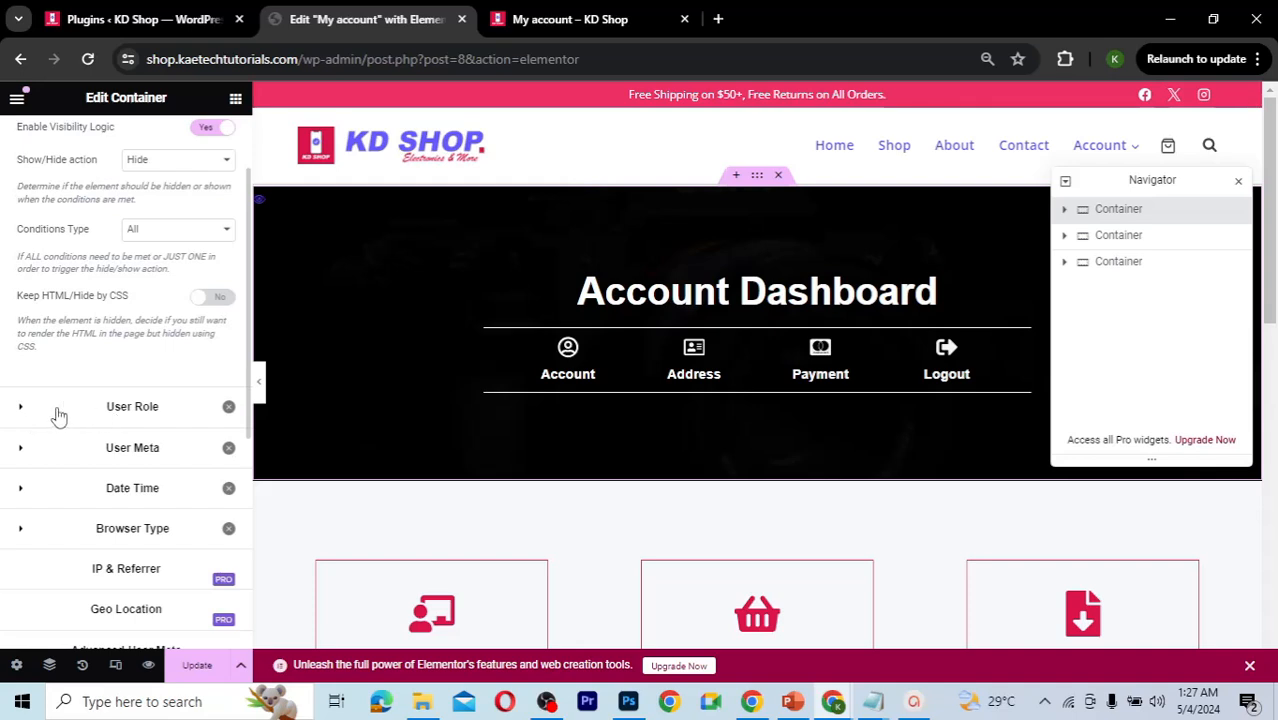
Step: Enable the User Role condition on the Account Dashboard banner's container and add the Guests role, keeping the Hide action
{"action": "left_click", "coordinate": [26, 412]}
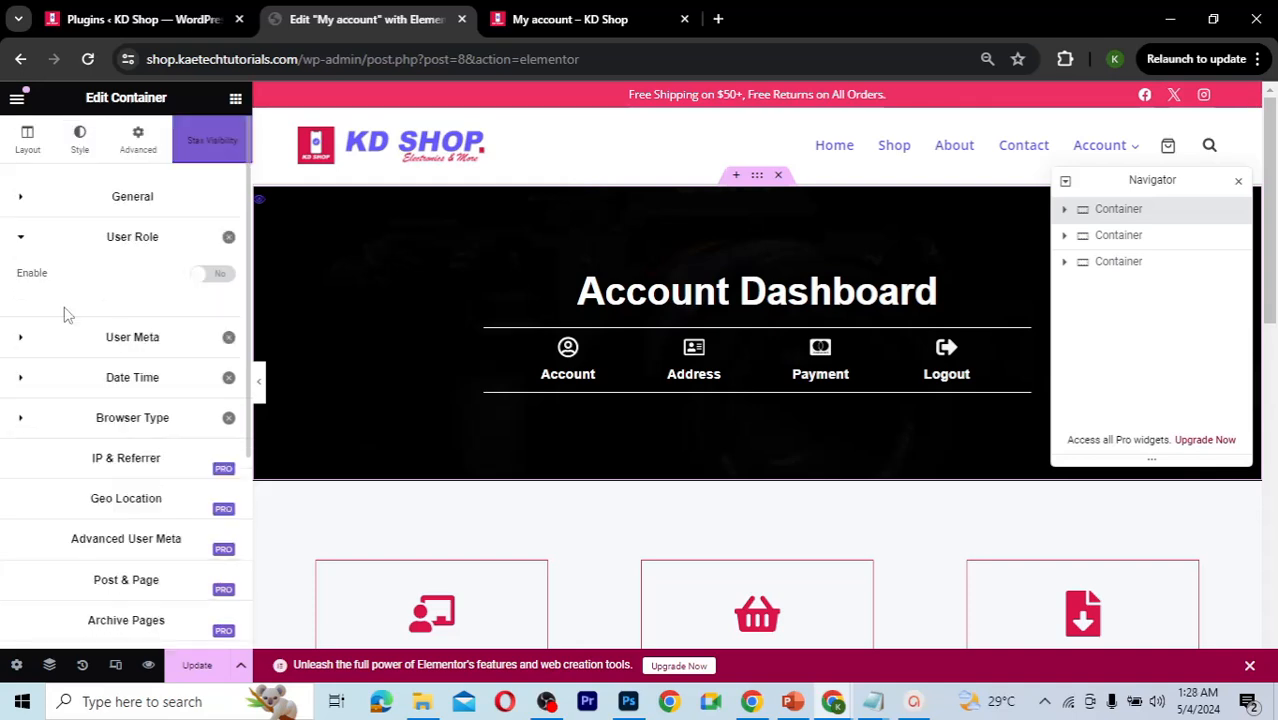
{"action": "left_click", "coordinate": [218, 276]}
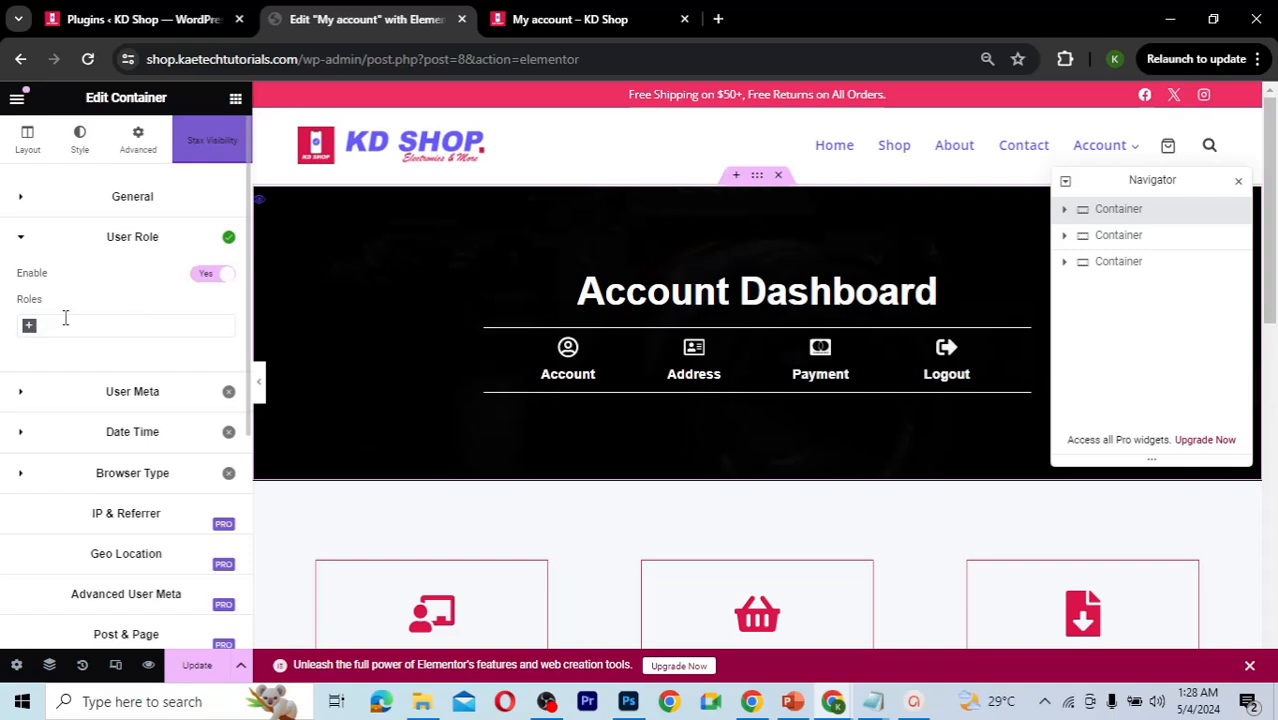
{"action": "left_click", "coordinate": [28, 330]}
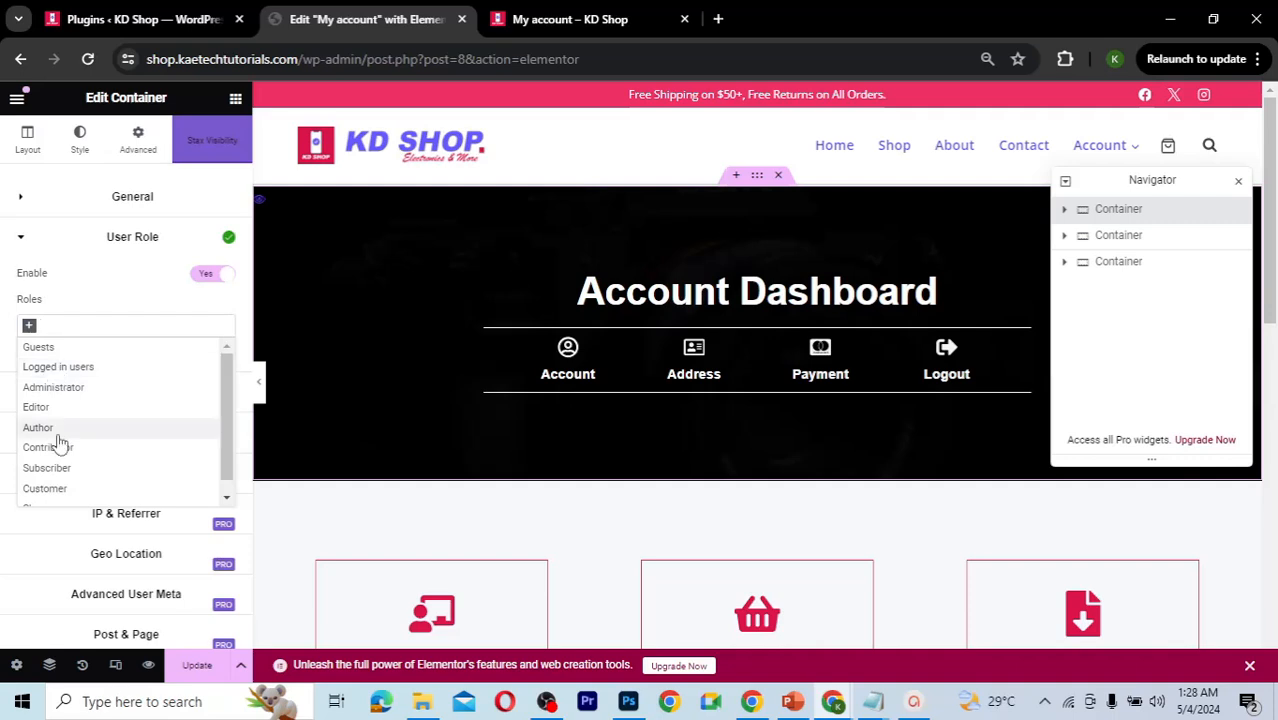
{"action": "left_click", "coordinate": [40, 347]}
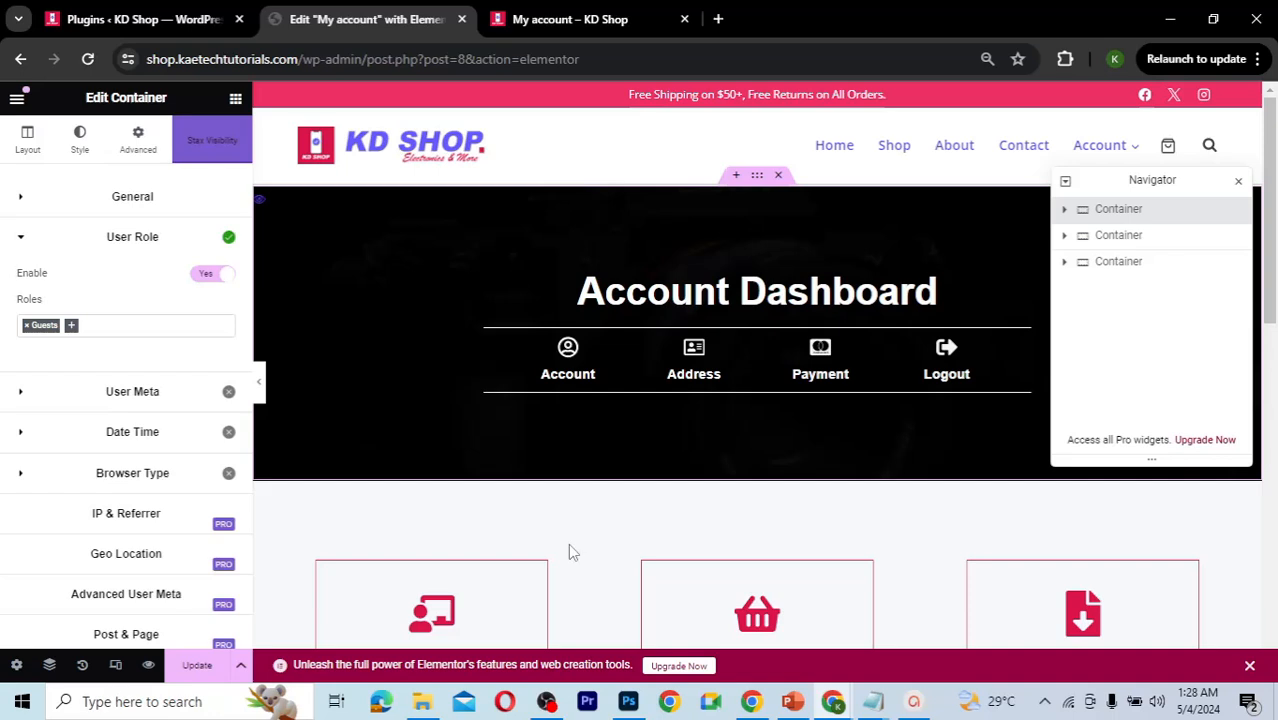
Step: Enable Visibility Logic on the container holding the Dashboard, Orders and Downloads boxes
{"action": "scroll", "coordinate": [760, 408], "scroll_direction": "down", "scroll_amount": 1}
{"action": "left_click", "coordinate": [757, 404]}
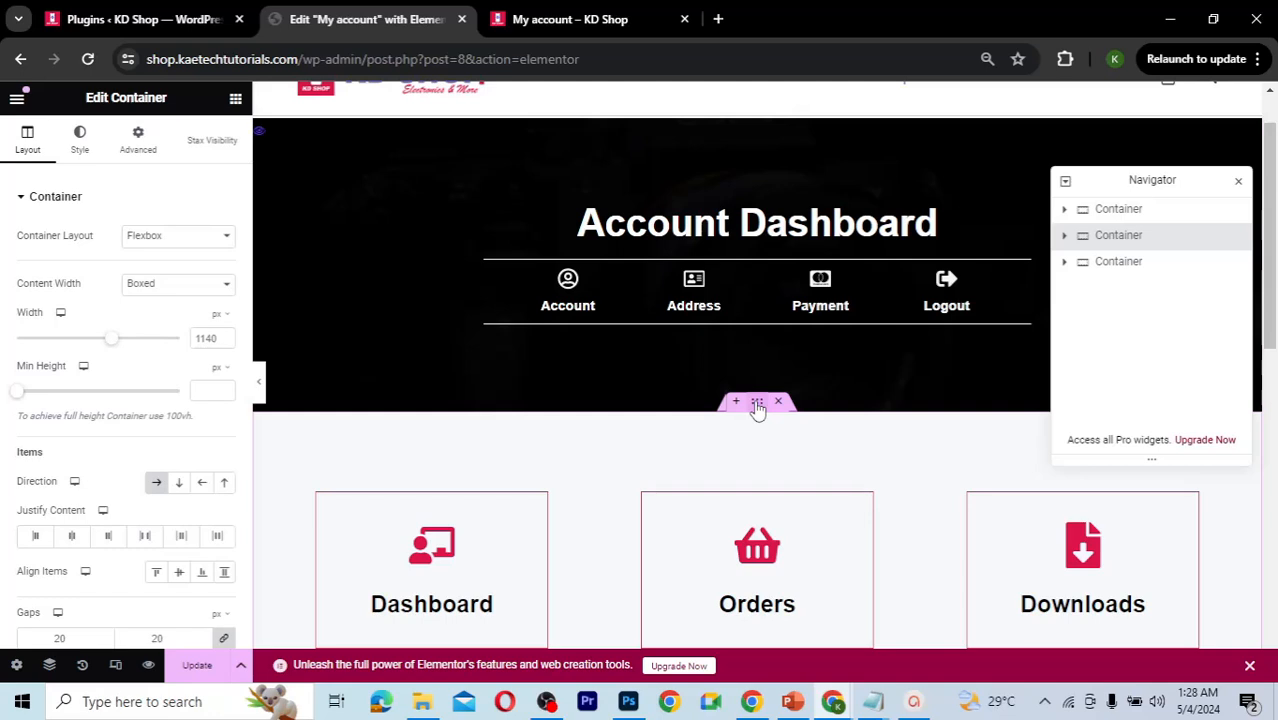
{"action": "left_click", "coordinate": [205, 143]}
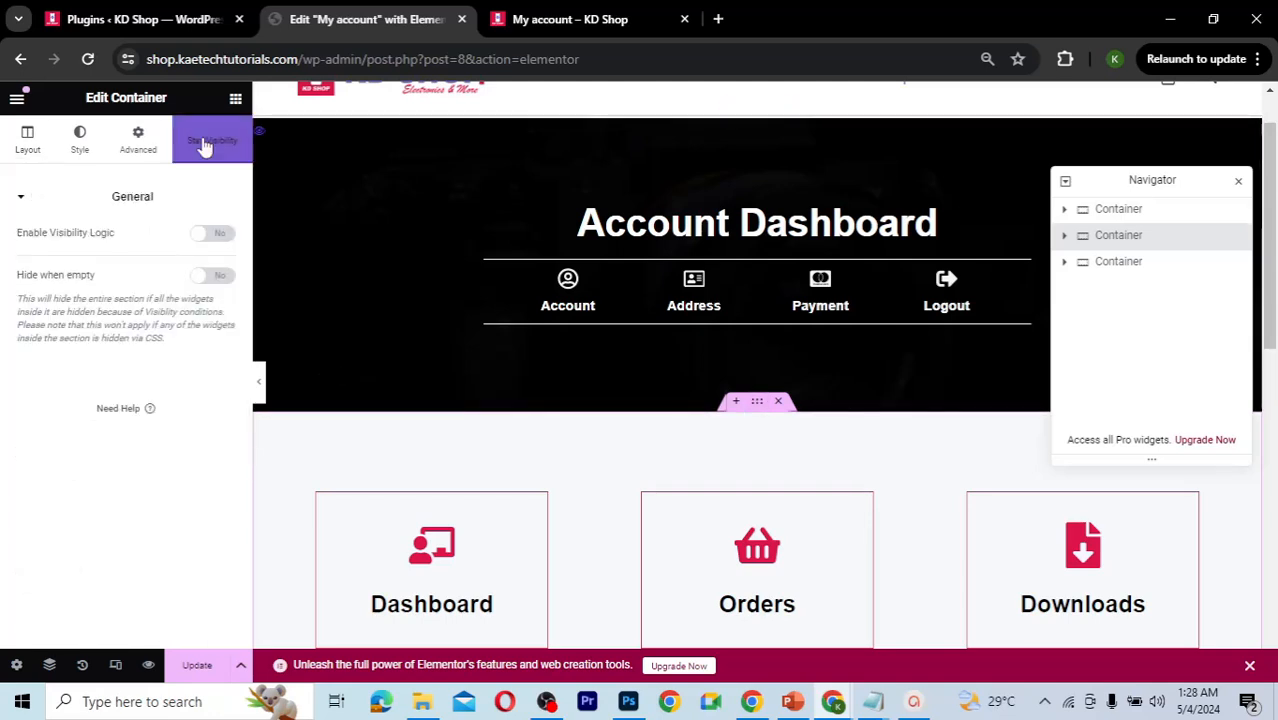
{"action": "left_click", "coordinate": [214, 234]}
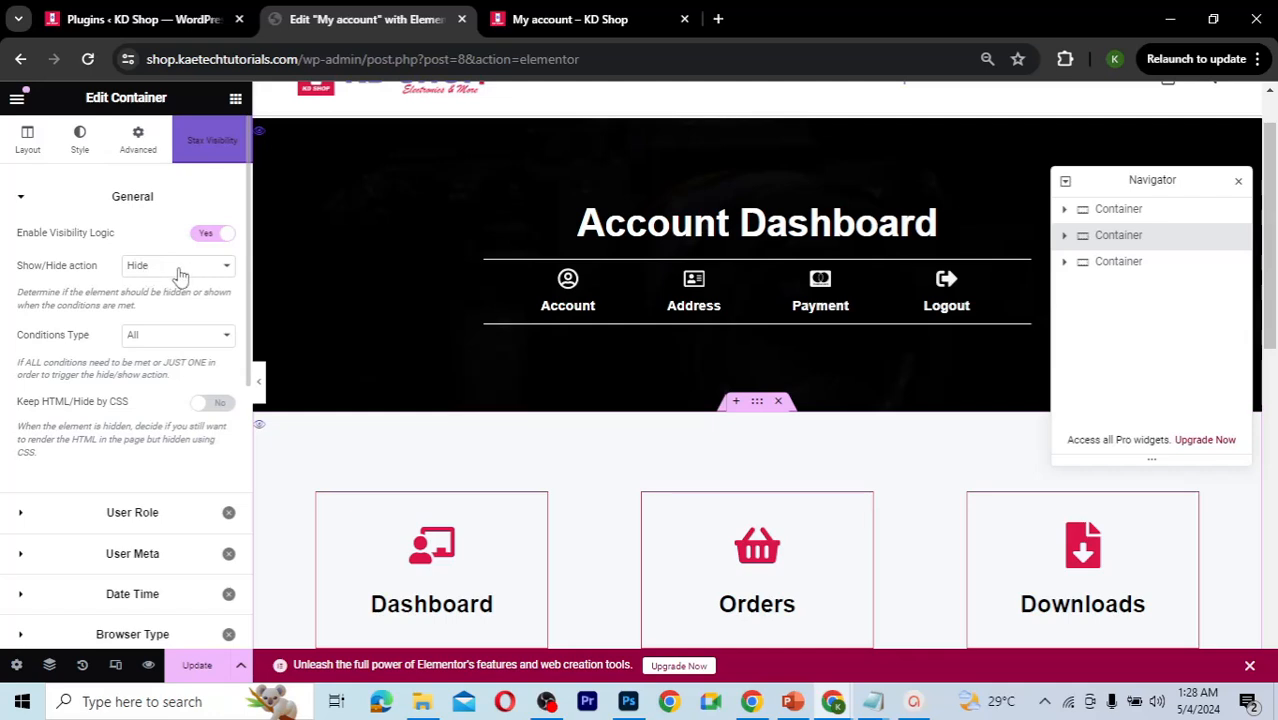
Step: Enable the User Role condition with the Guests role for the three boxes' container, and update the page
{"action": "scroll", "coordinate": [85, 401], "scroll_direction": "down", "scroll_amount": 2}
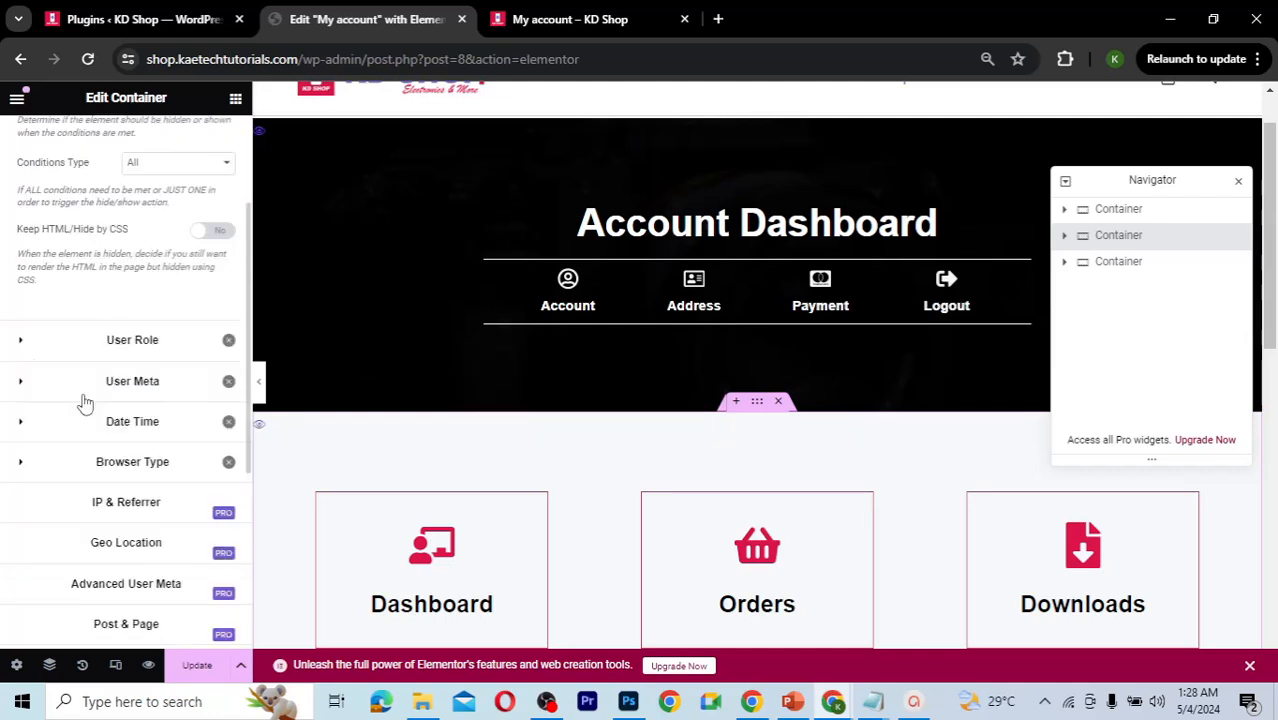
{"action": "left_click", "coordinate": [22, 345]}
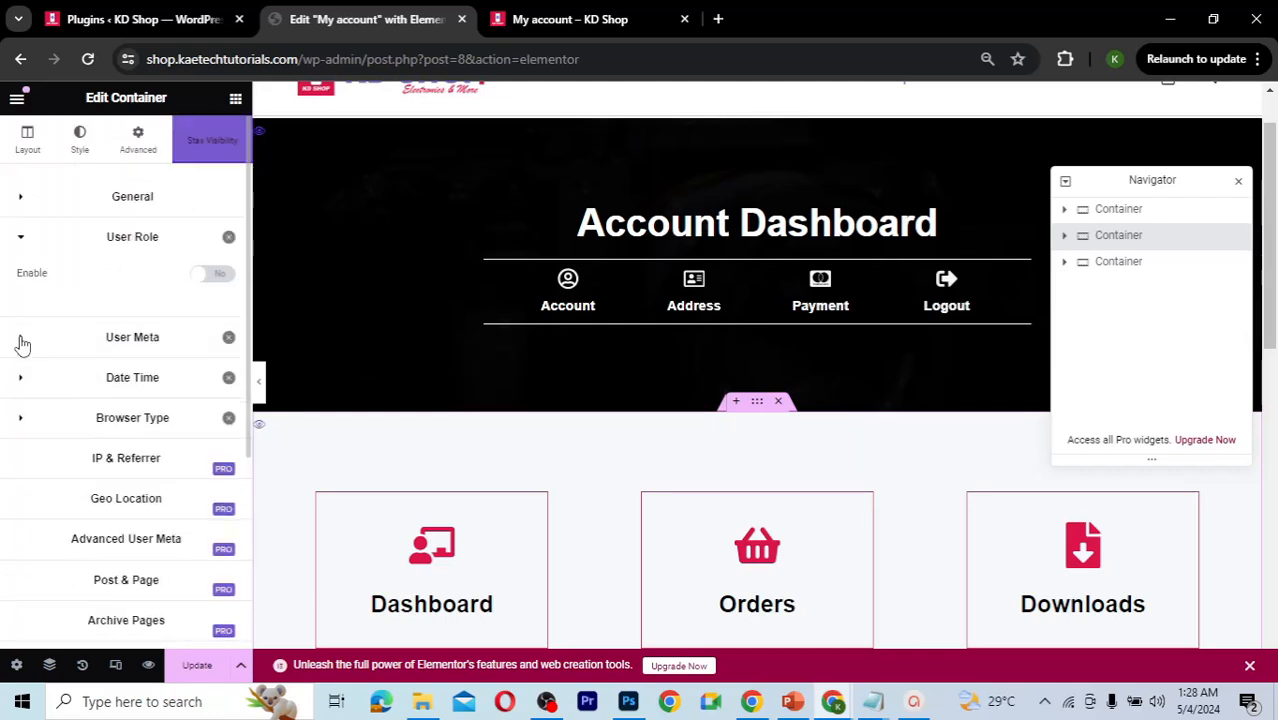
{"action": "left_click", "coordinate": [214, 274]}
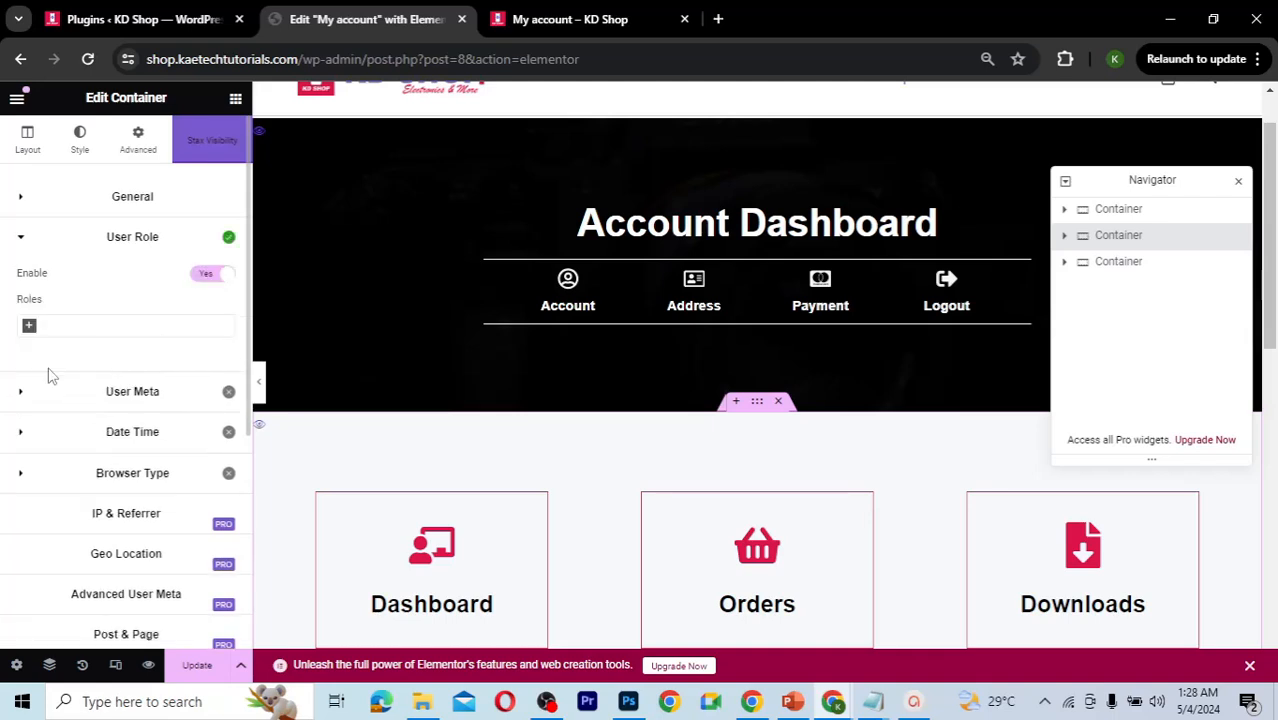
{"action": "scroll", "coordinate": [47, 375], "scroll_direction": "down", "scroll_amount": 1}
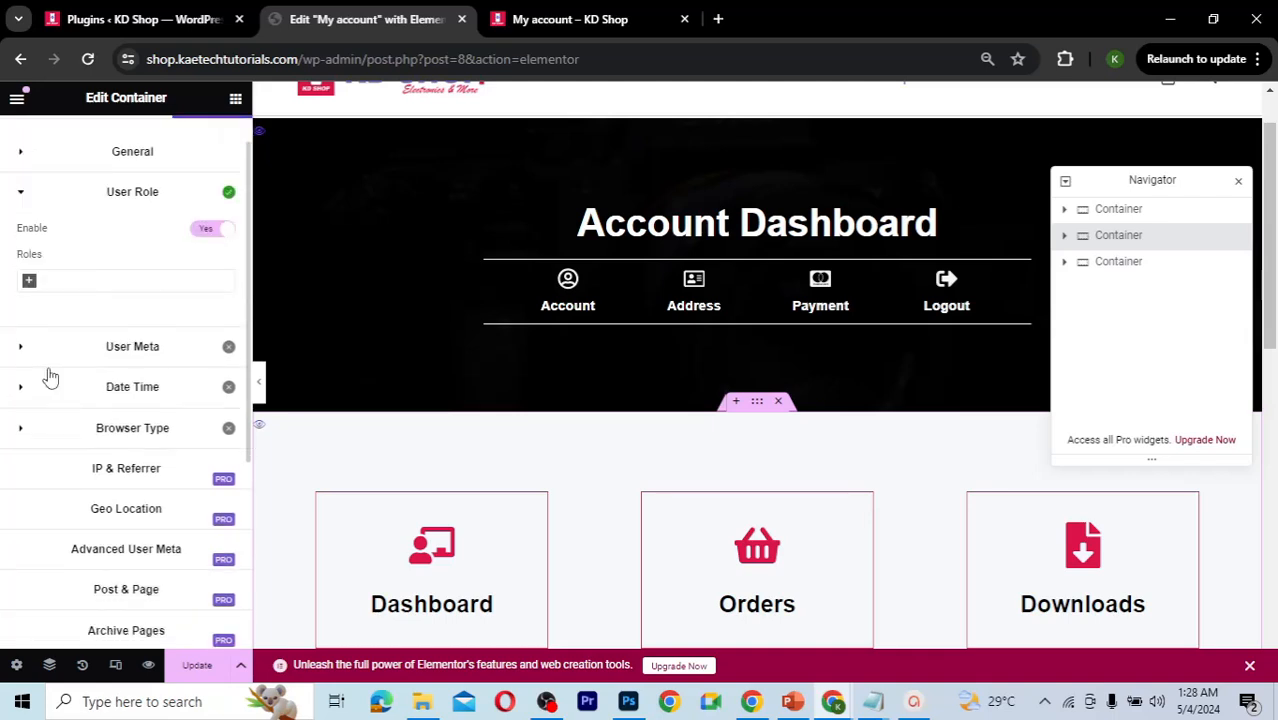
{"action": "left_click", "coordinate": [29, 280]}
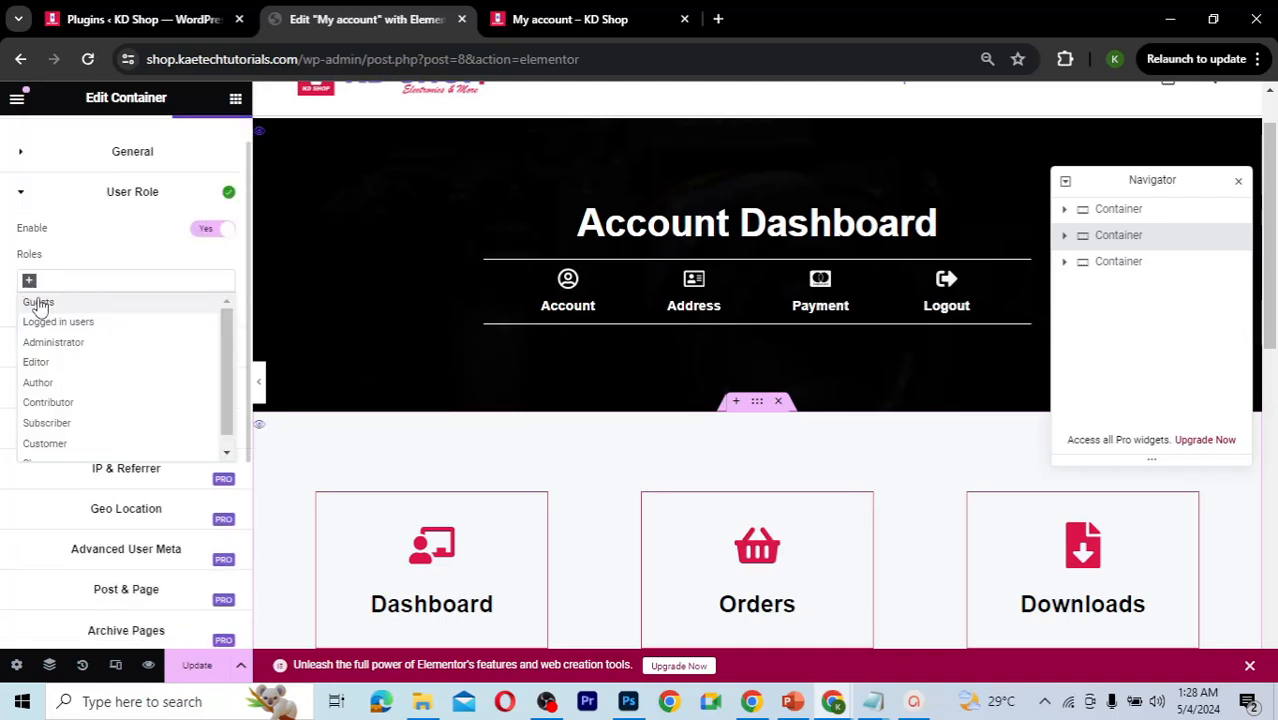
{"action": "left_click", "coordinate": [38, 303]}
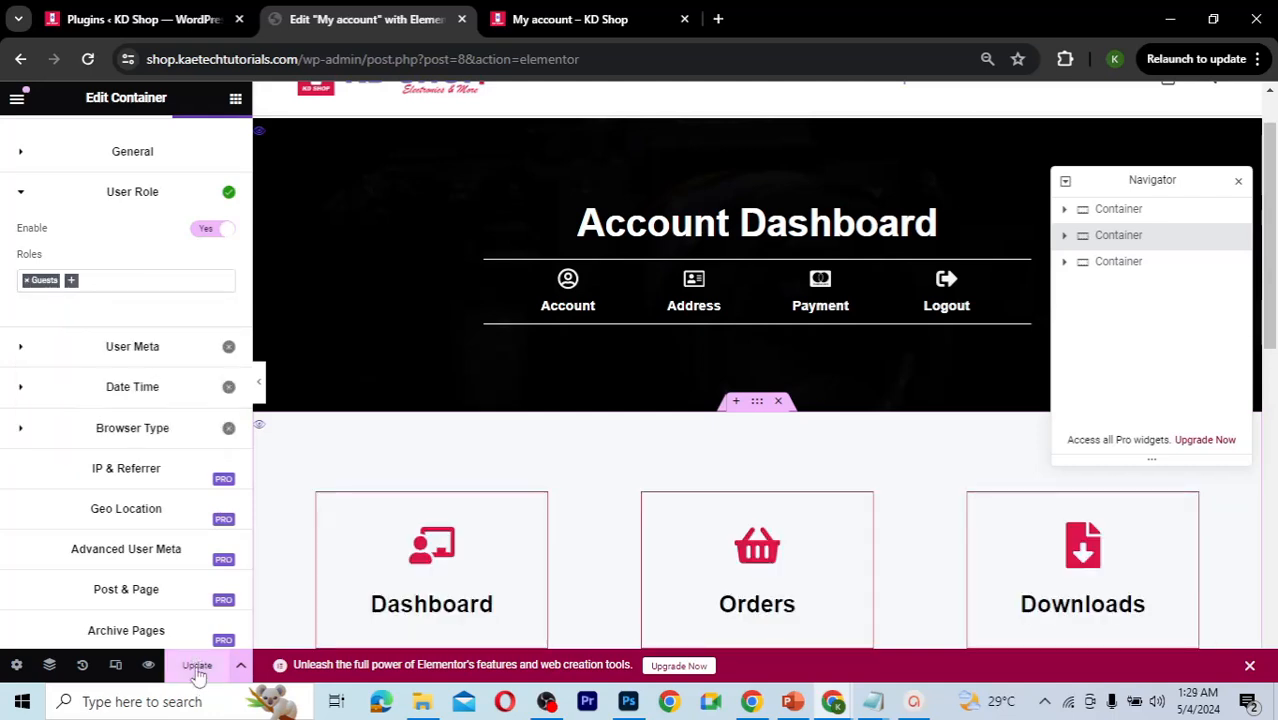
{"action": "left_click", "coordinate": [197, 667]}
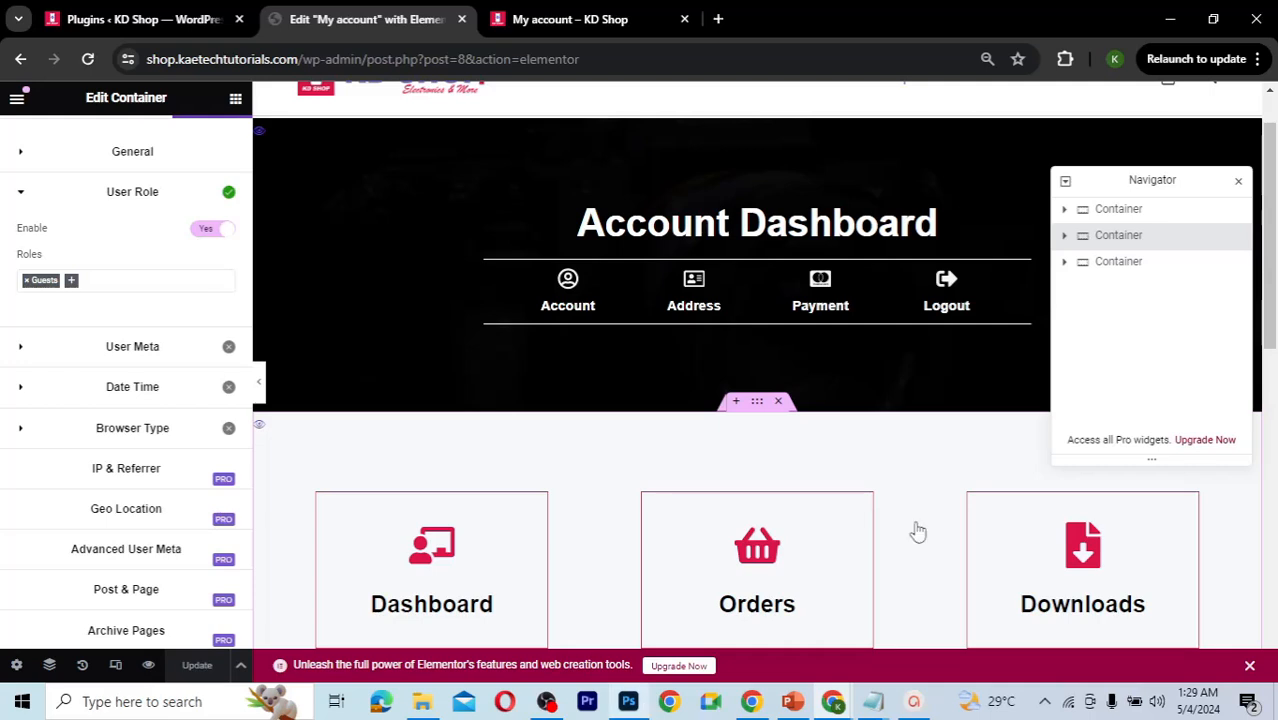
Step: Reload the logged-out My account page in the incognito window and examine which sections guests see
{"action": "left_click", "coordinate": [830, 703]}
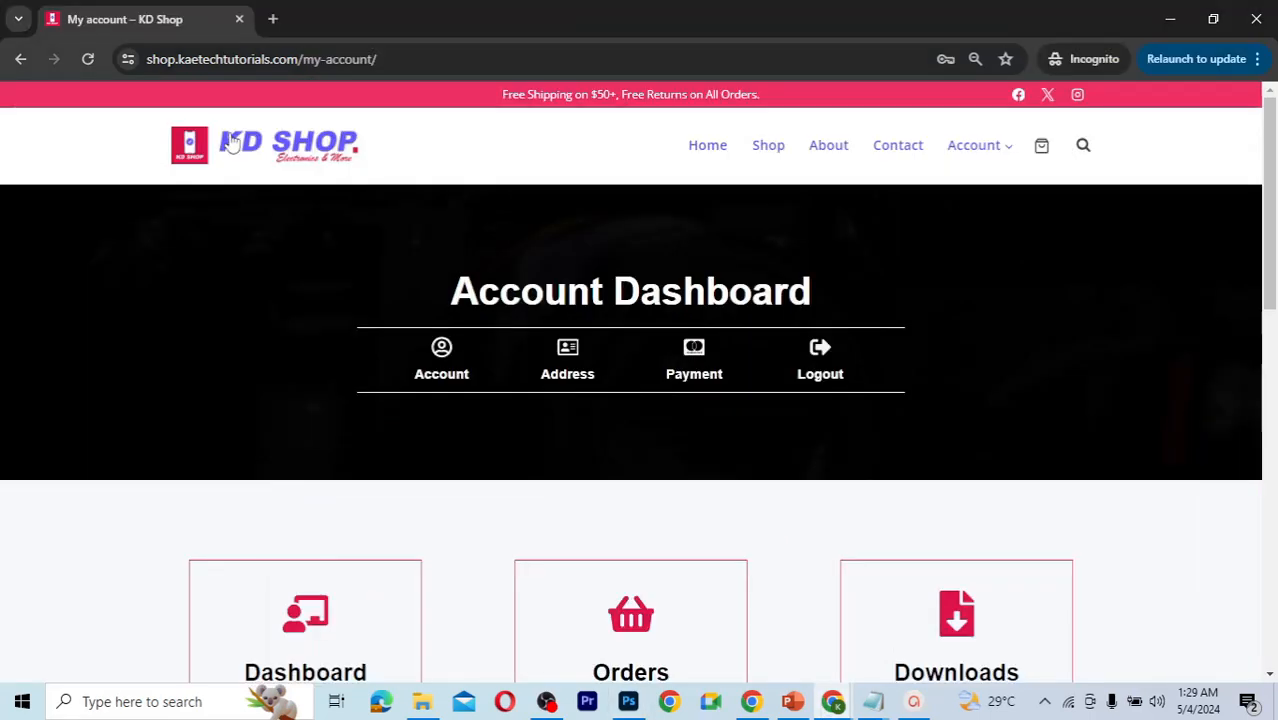
{"action": "left_click", "coordinate": [87, 60]}
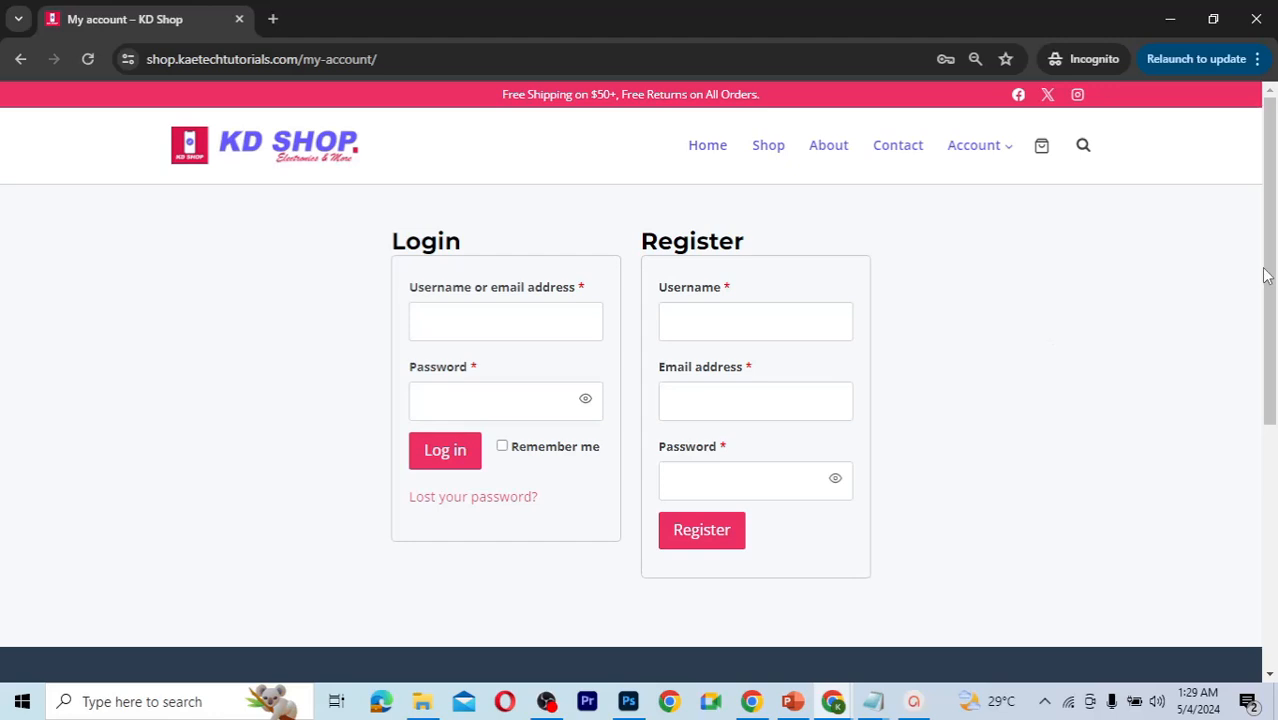
{"action": "scroll", "coordinate": [1266, 233], "scroll_direction": "down", "scroll_amount": 1}
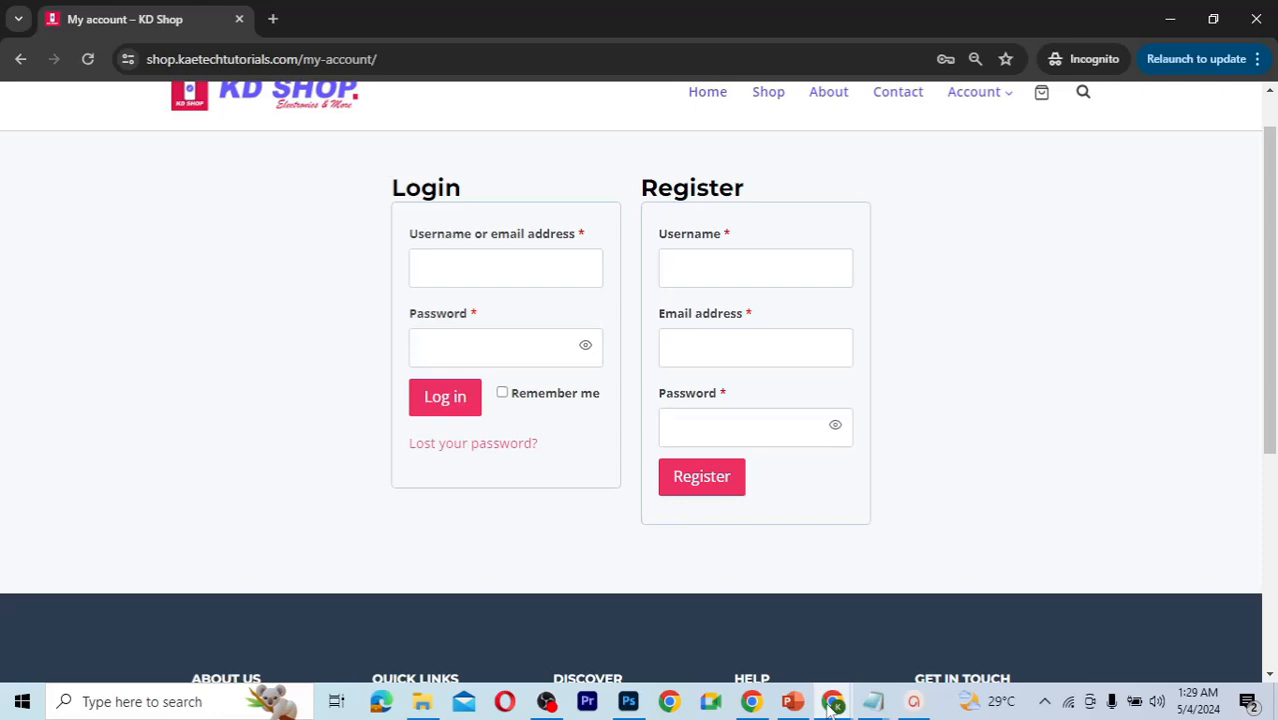
Step: Return to the Elementor editor, view the live My account page while logged in, and examine the banner and boxes
{"action": "key", "text": "alt+Tab"}
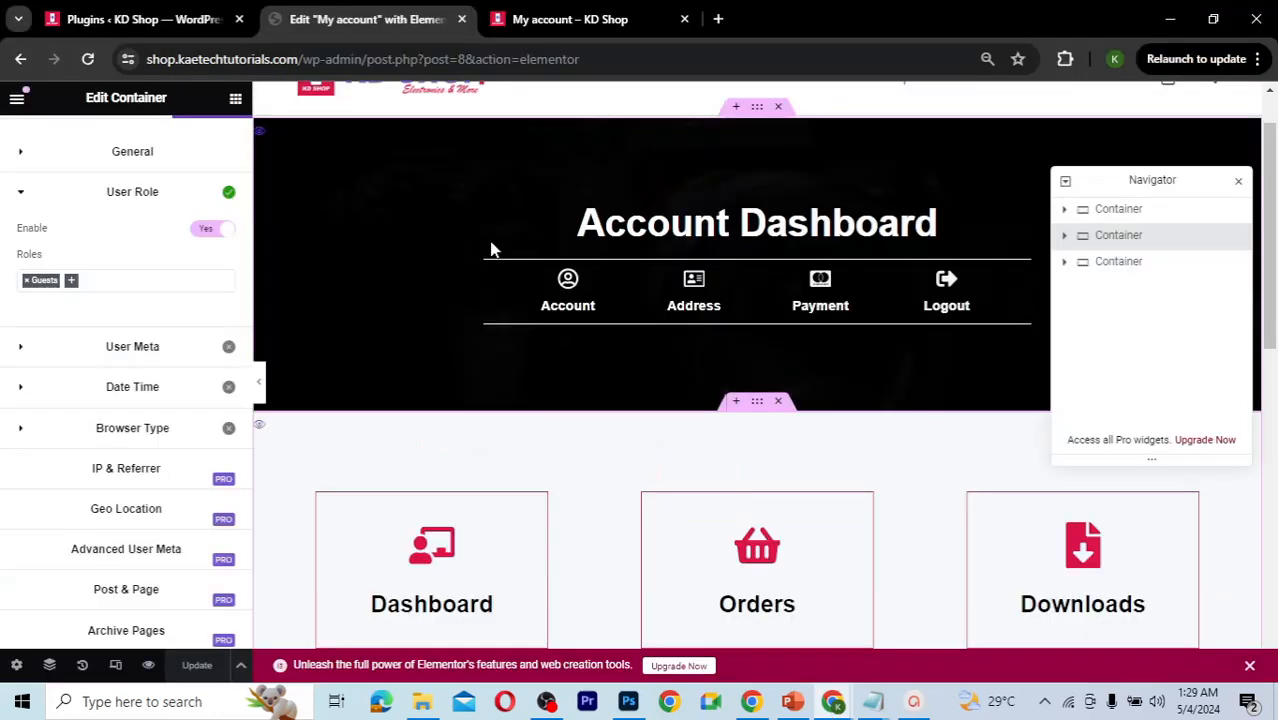
{"action": "left_click", "coordinate": [17, 97]}
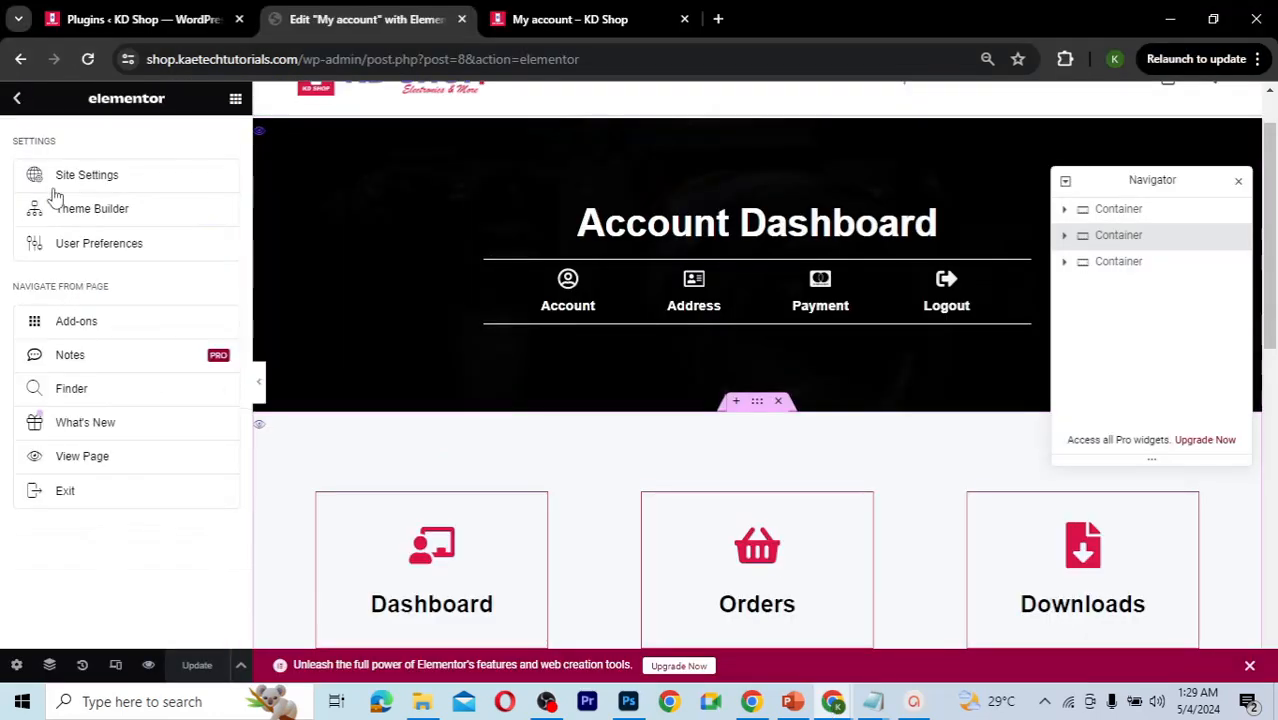
{"action": "left_click", "coordinate": [88, 460]}
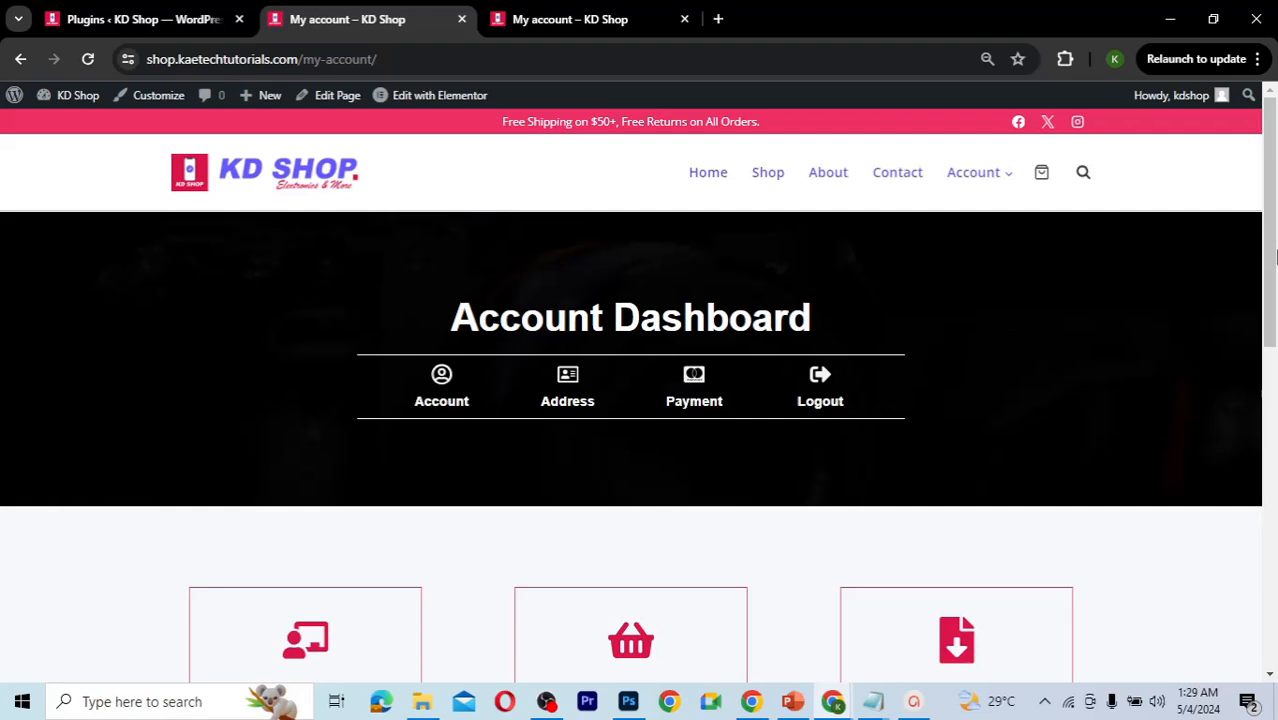
{"action": "left_click_drag", "start_coordinate": [1271, 230], "coordinate": [1252, 267]}
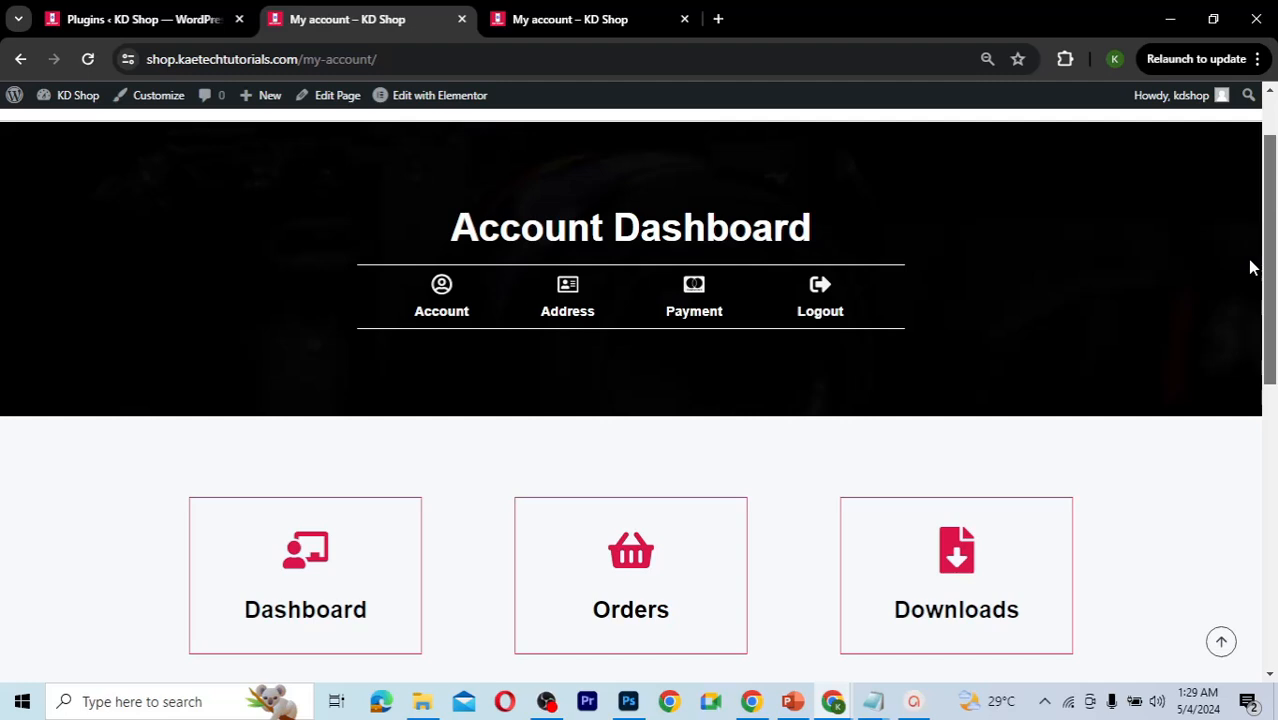